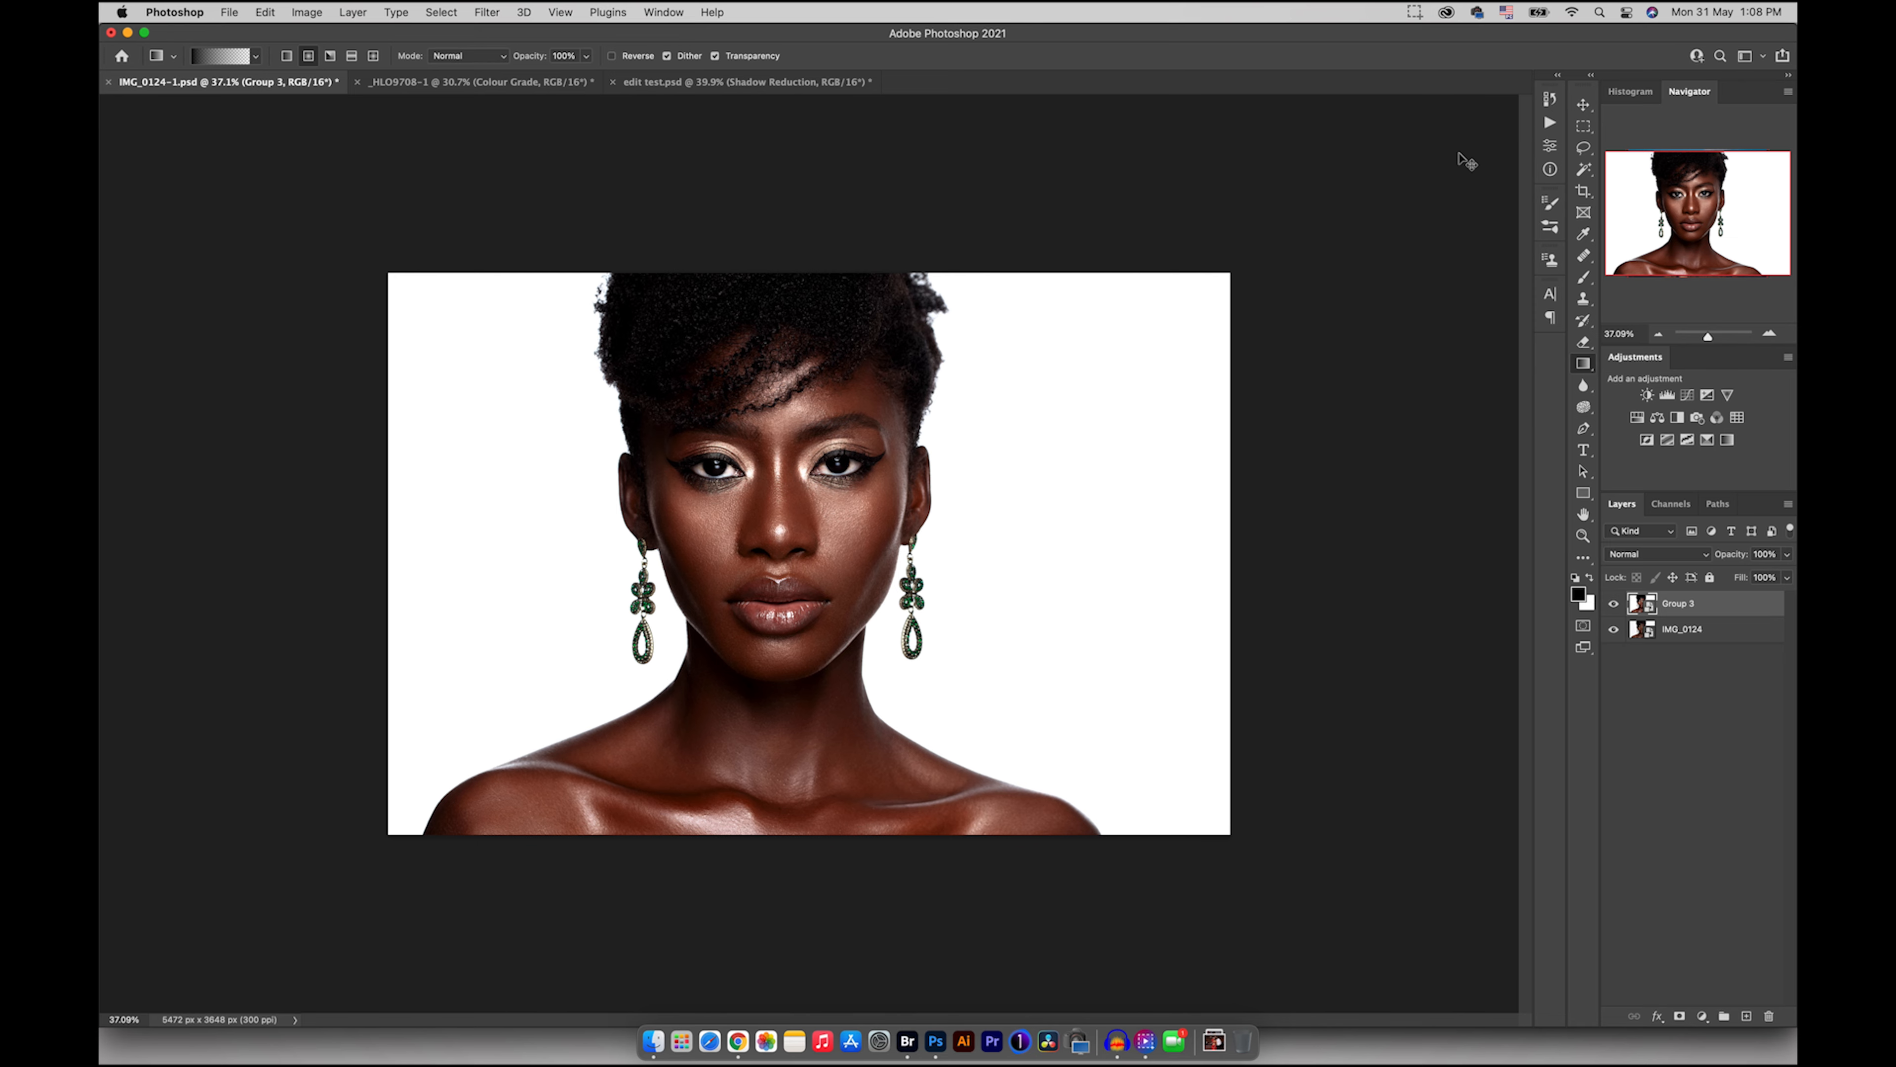
# - Switch to Finder and select the Phloshop and Workphlo Retouching Actions .atn files in the PHLOSHOP RETOUCHING ACTIONS SET folder
pyautogui.press('super+Tab')
pyautogui.press('super+Tab')
pyautogui.press('super+Tab')
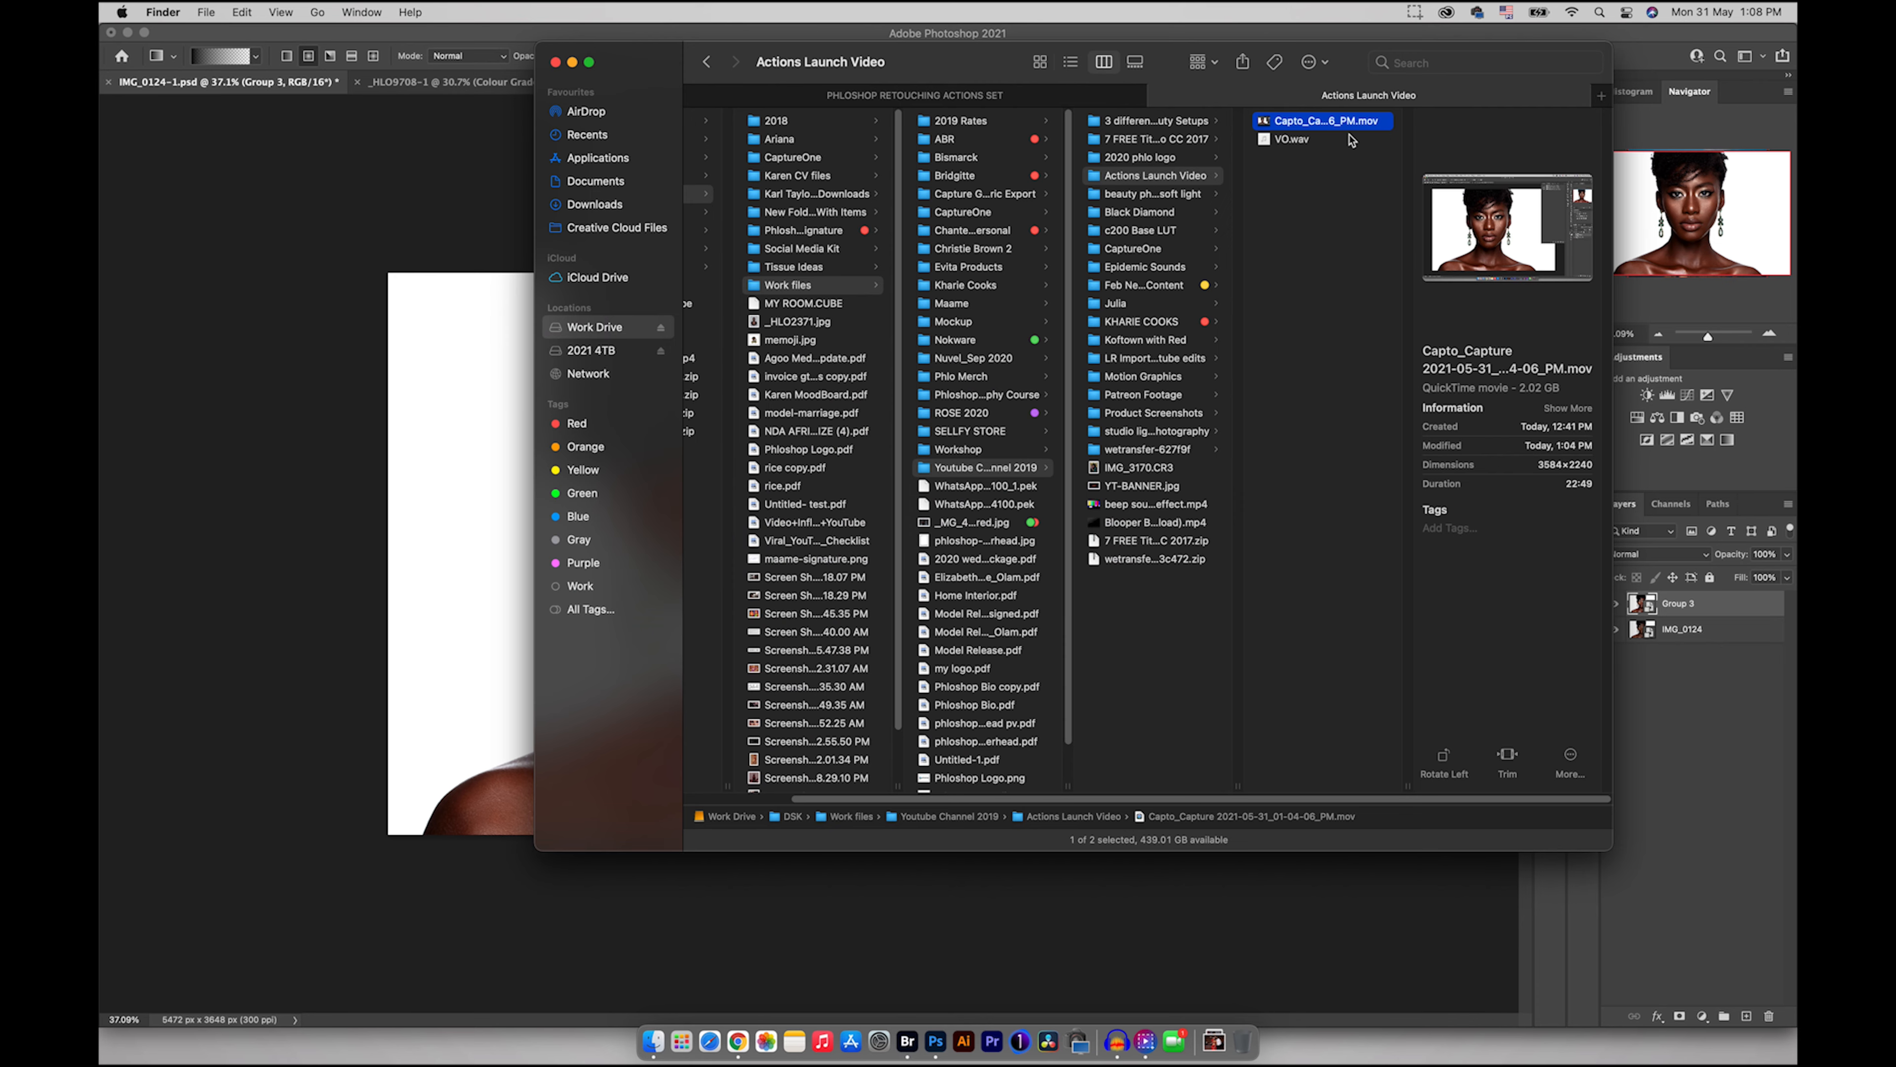
pyautogui.hotkey('ctrl', 'Tab')
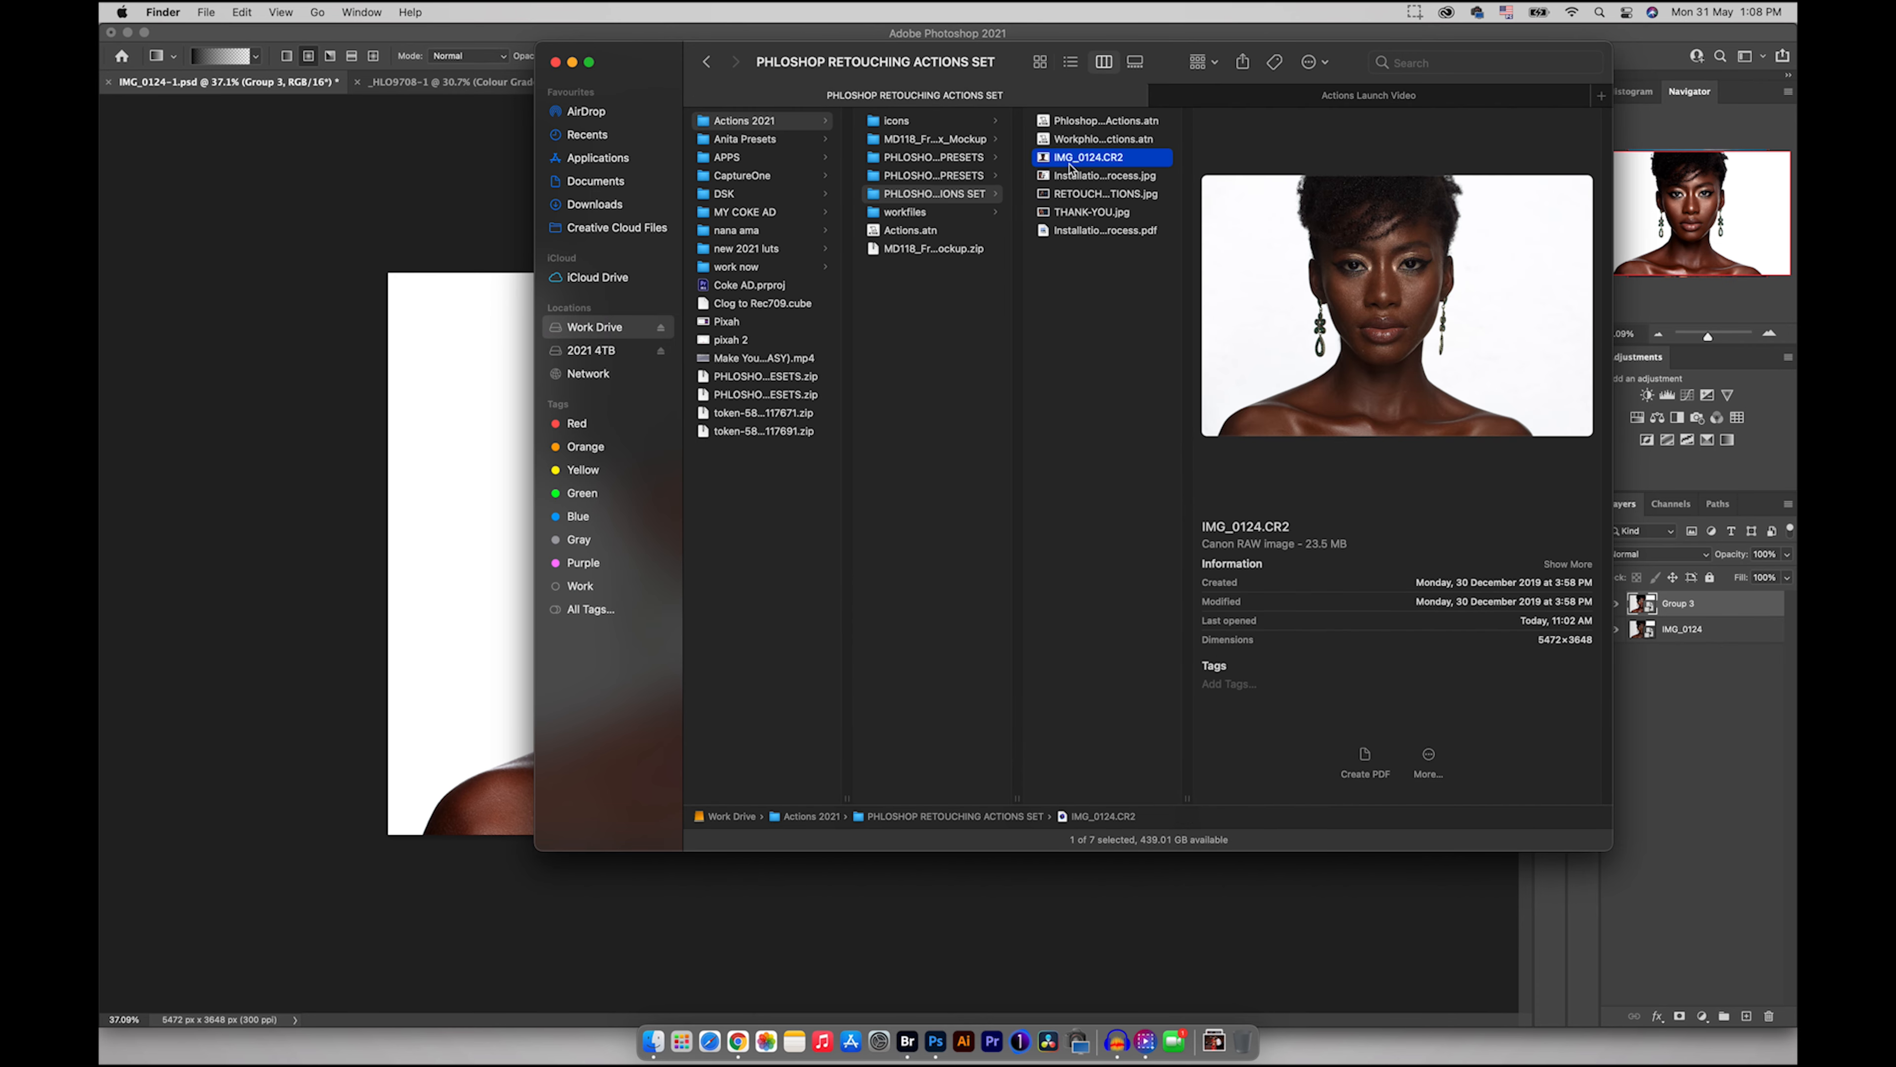
pyautogui.click(1071, 141)
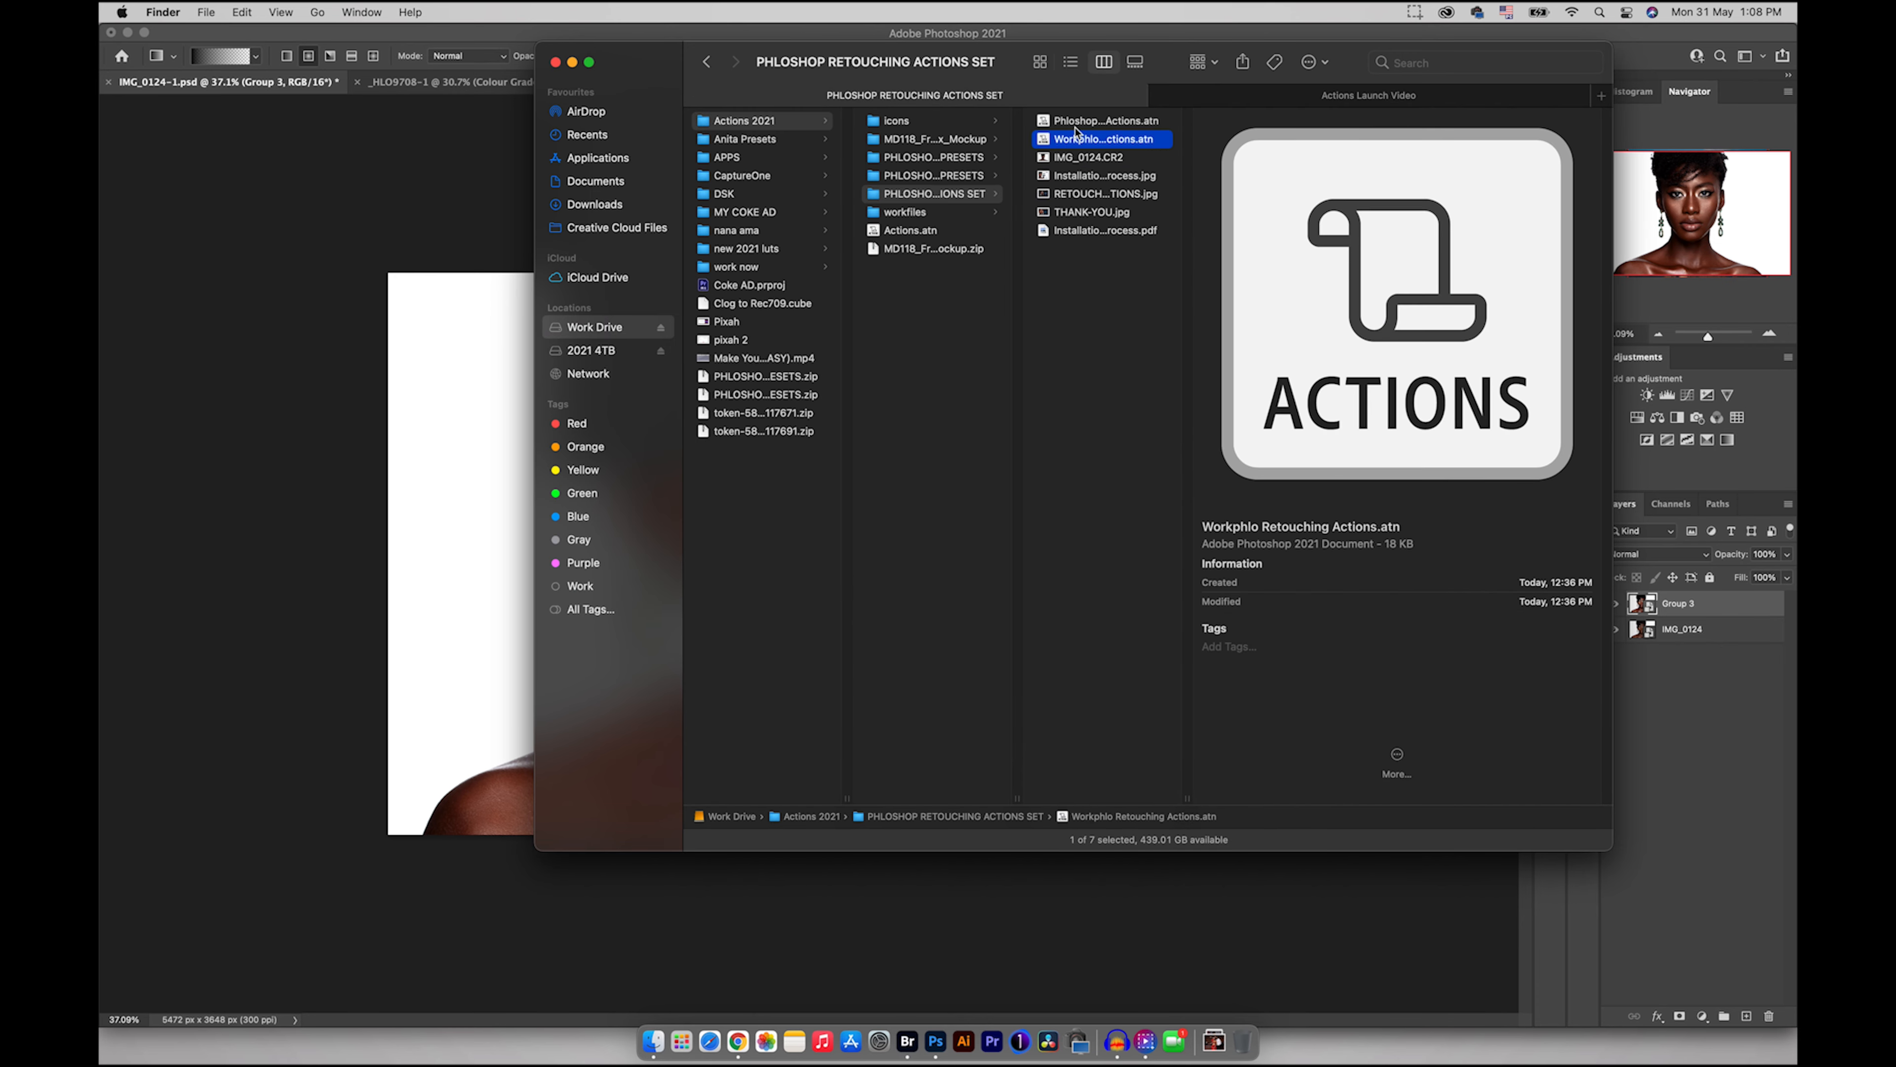
pyautogui.keyDown('shift'); pyautogui.click(1077, 125); pyautogui.keyUp('shift')
# - Switch to Photoshop and delete the Phloshop Individual Actions and Workphlo Retouching Actions sets
pyautogui.press('super+Tab')
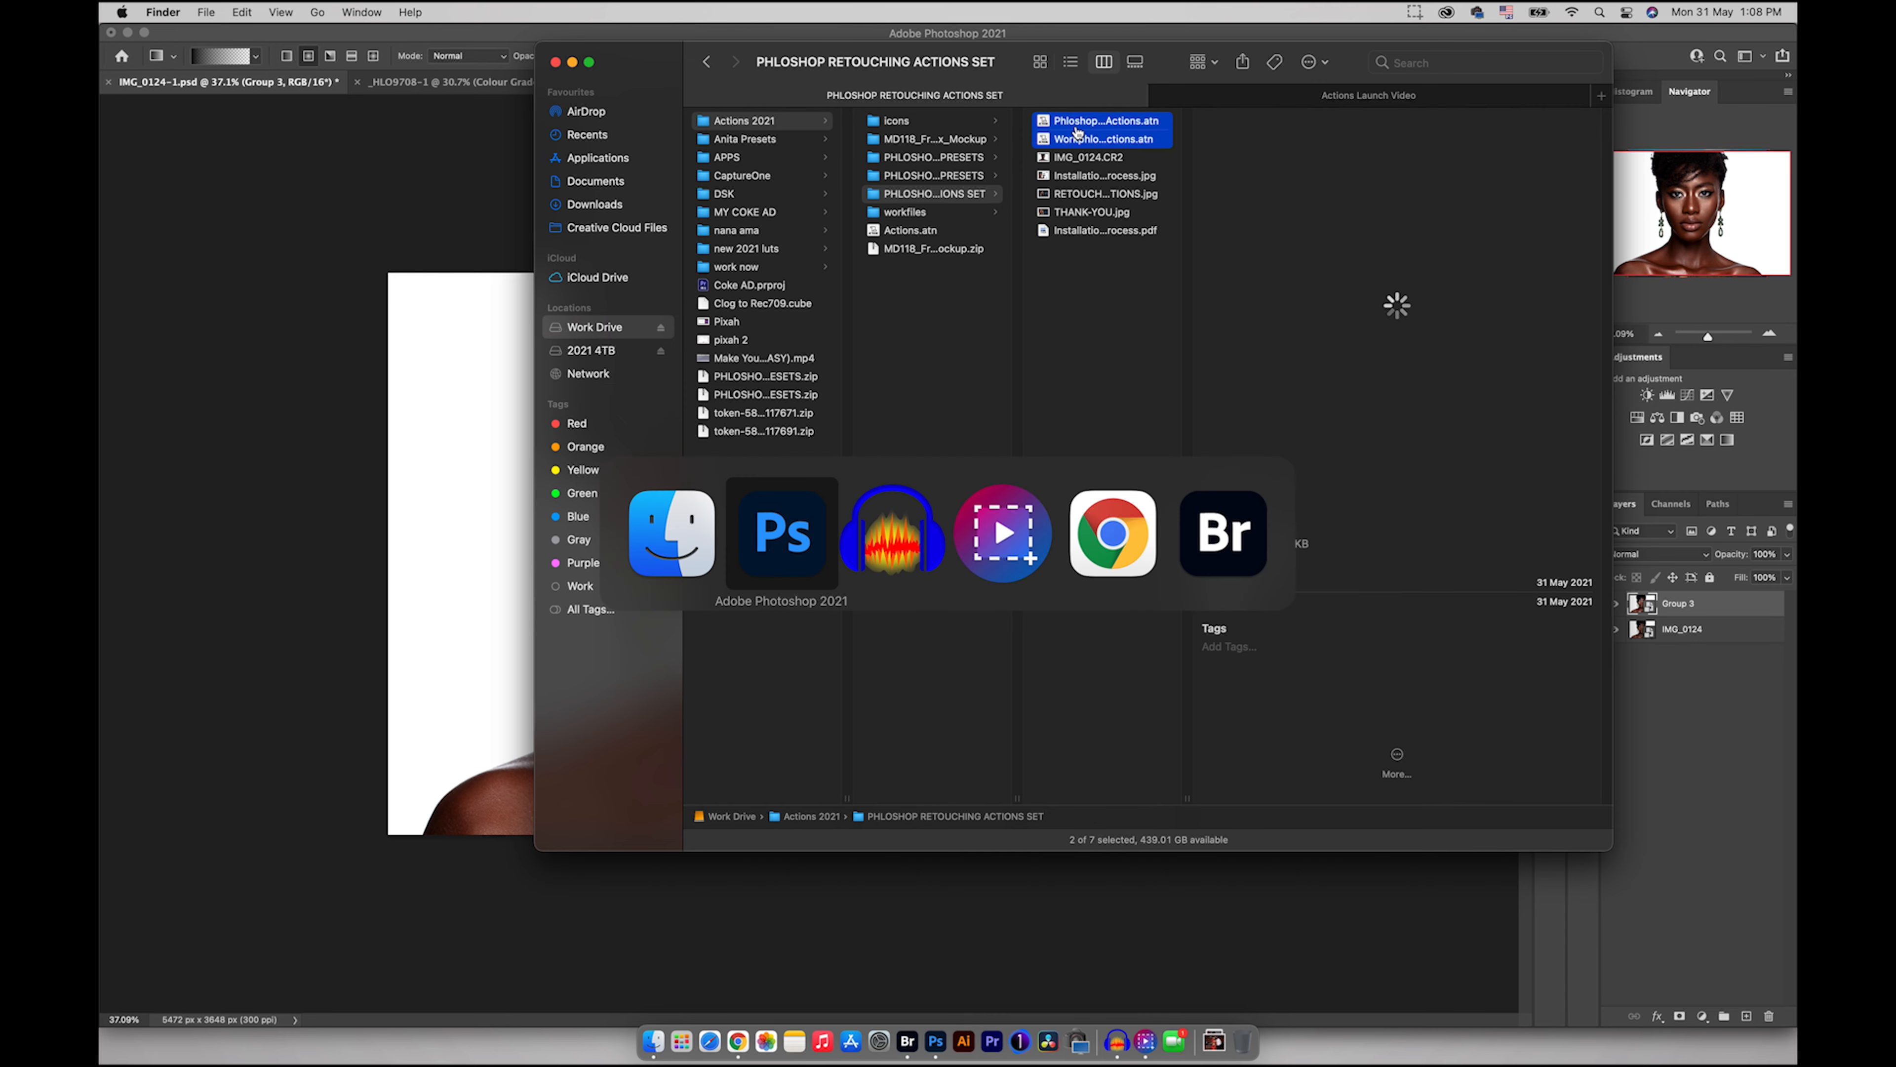
pyautogui.click(1550, 122)
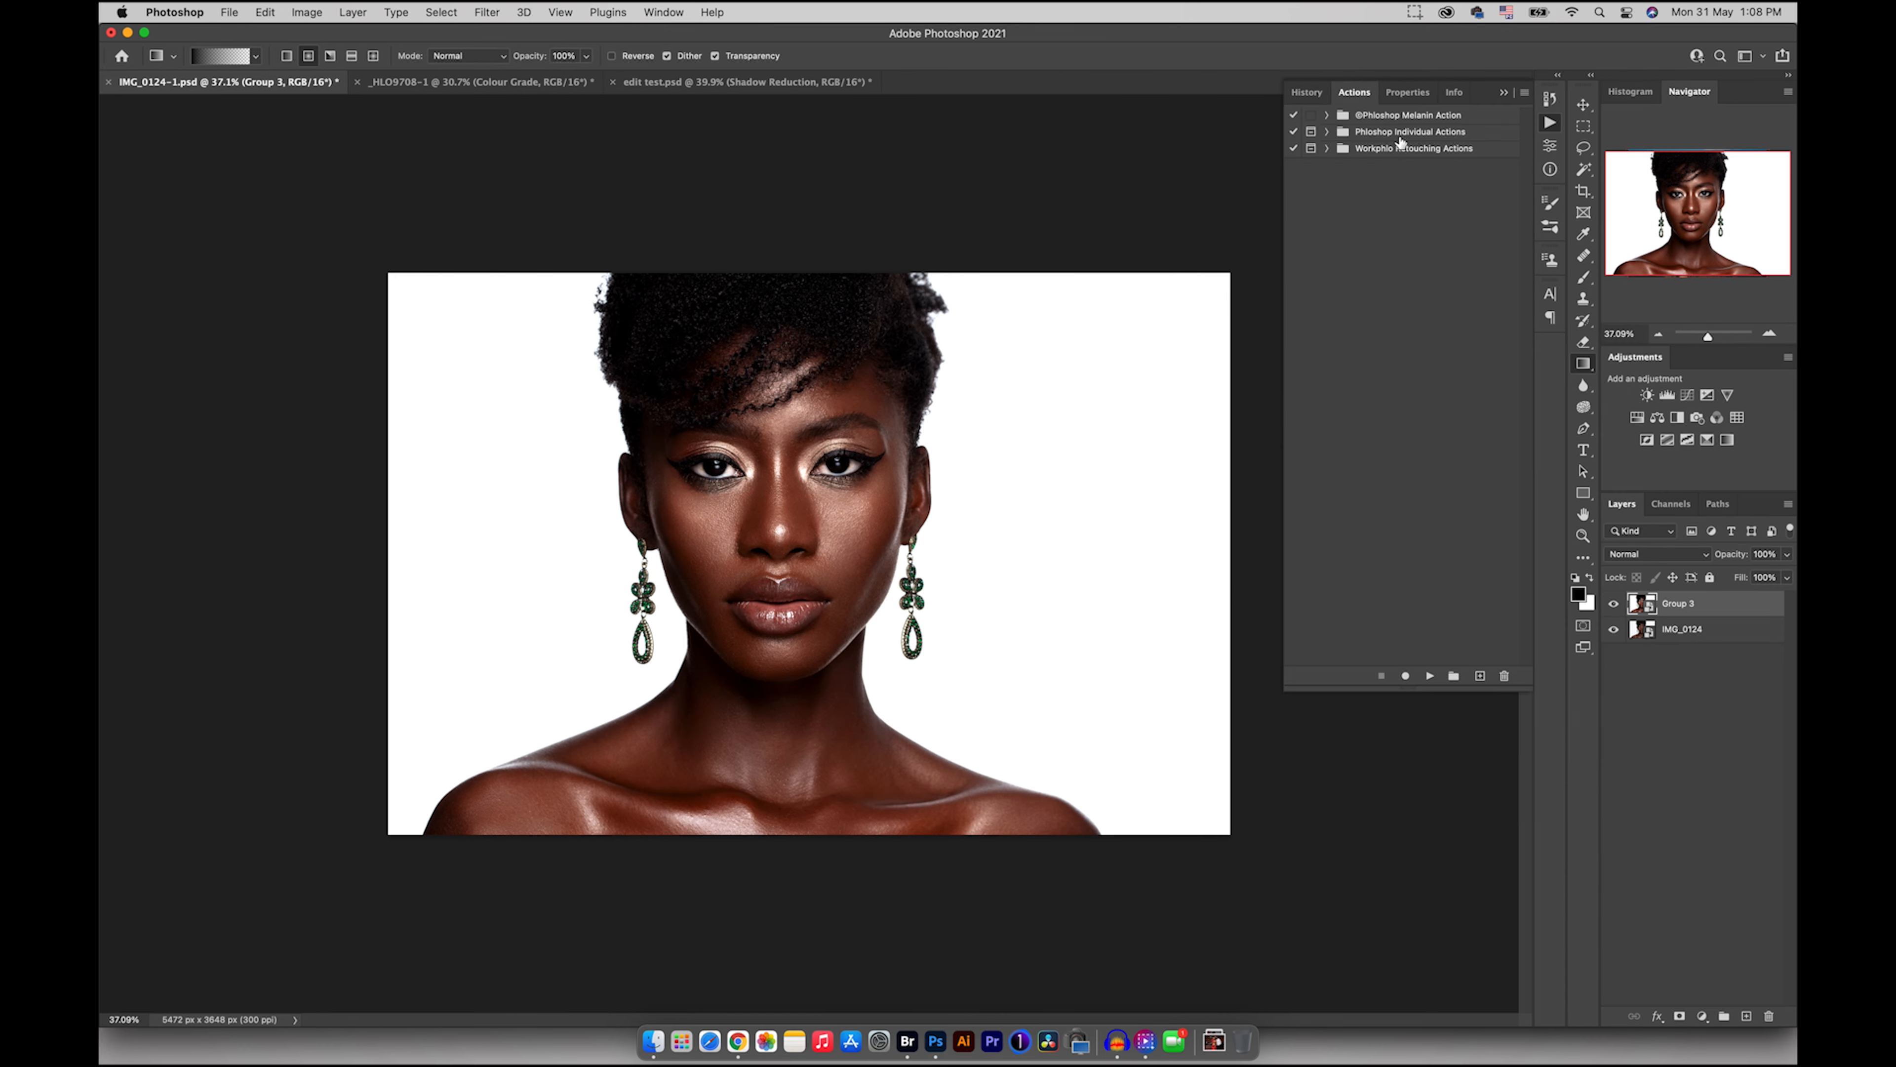
pyautogui.click(1387, 134)
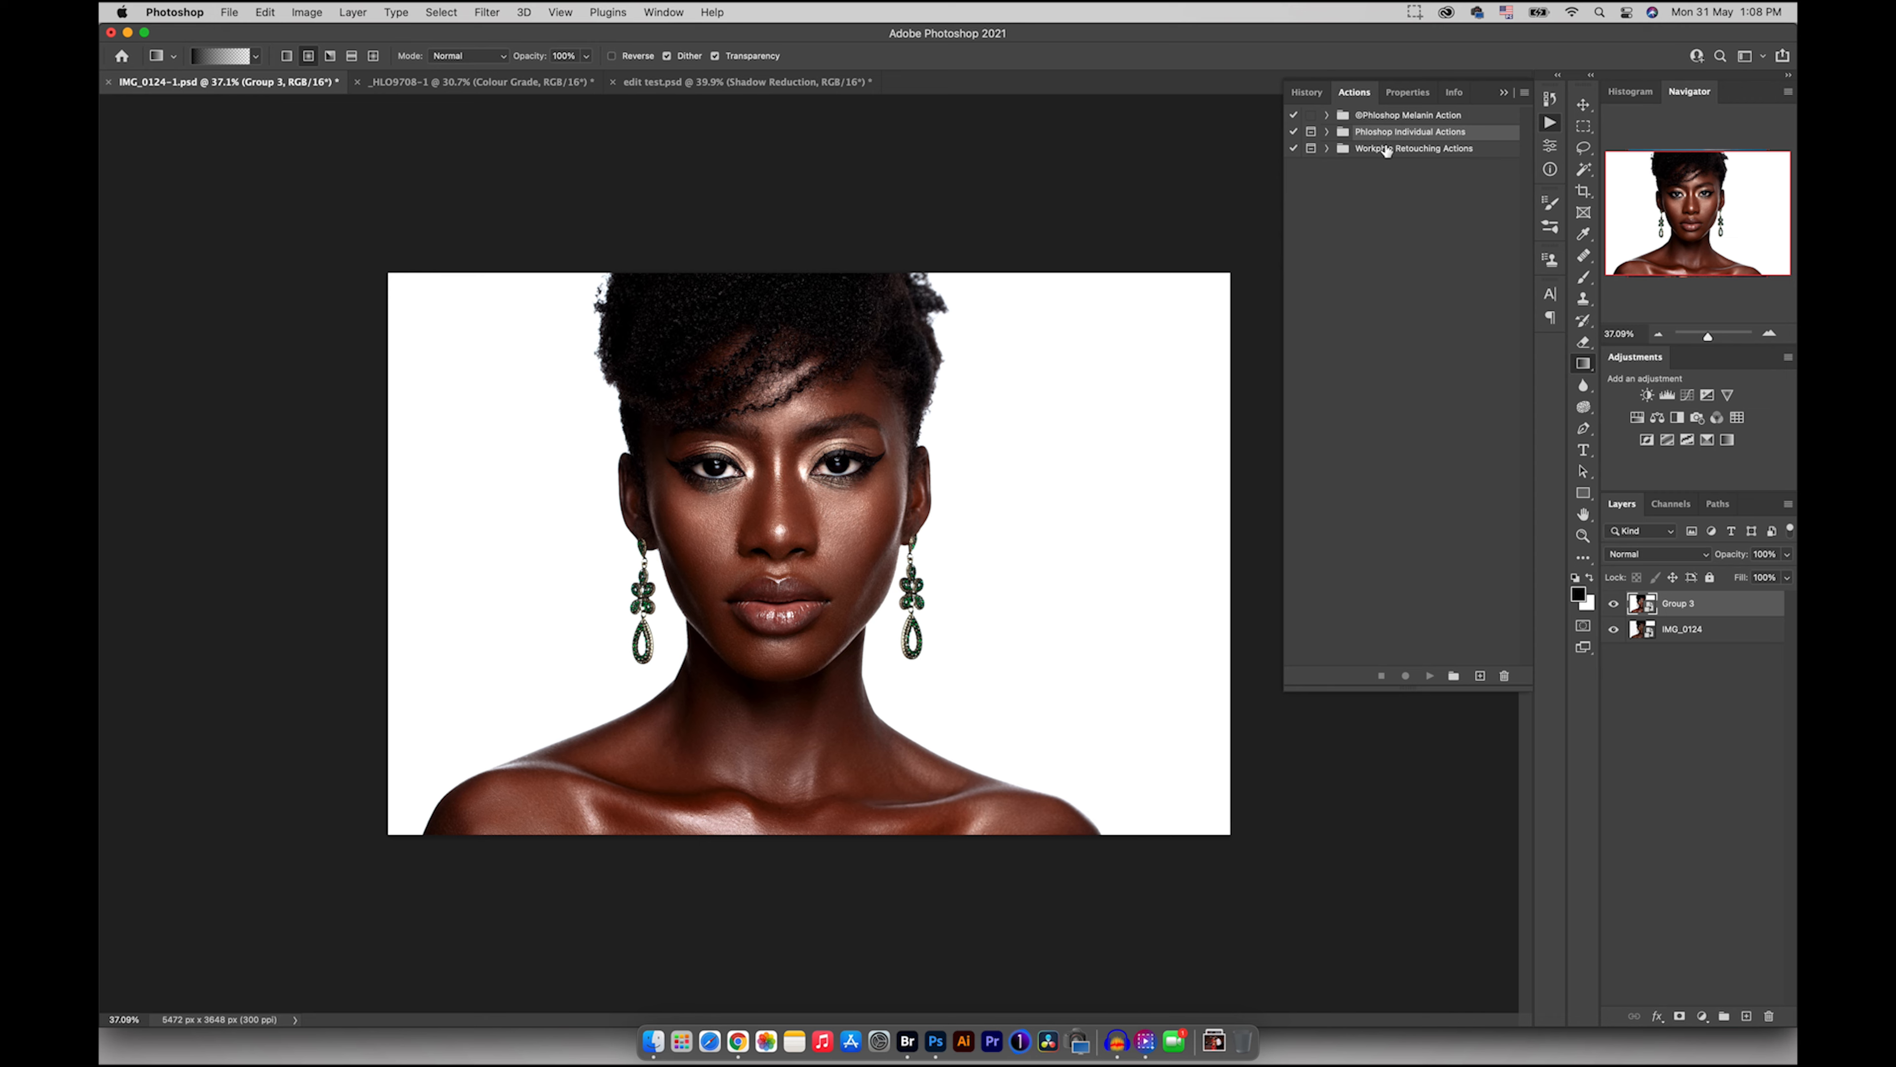
pyautogui.keyDown('shift'); pyautogui.click(1392, 150); pyautogui.keyUp('shift')
pyautogui.moveTo(1411, 153); pyautogui.dragTo(1504, 675)
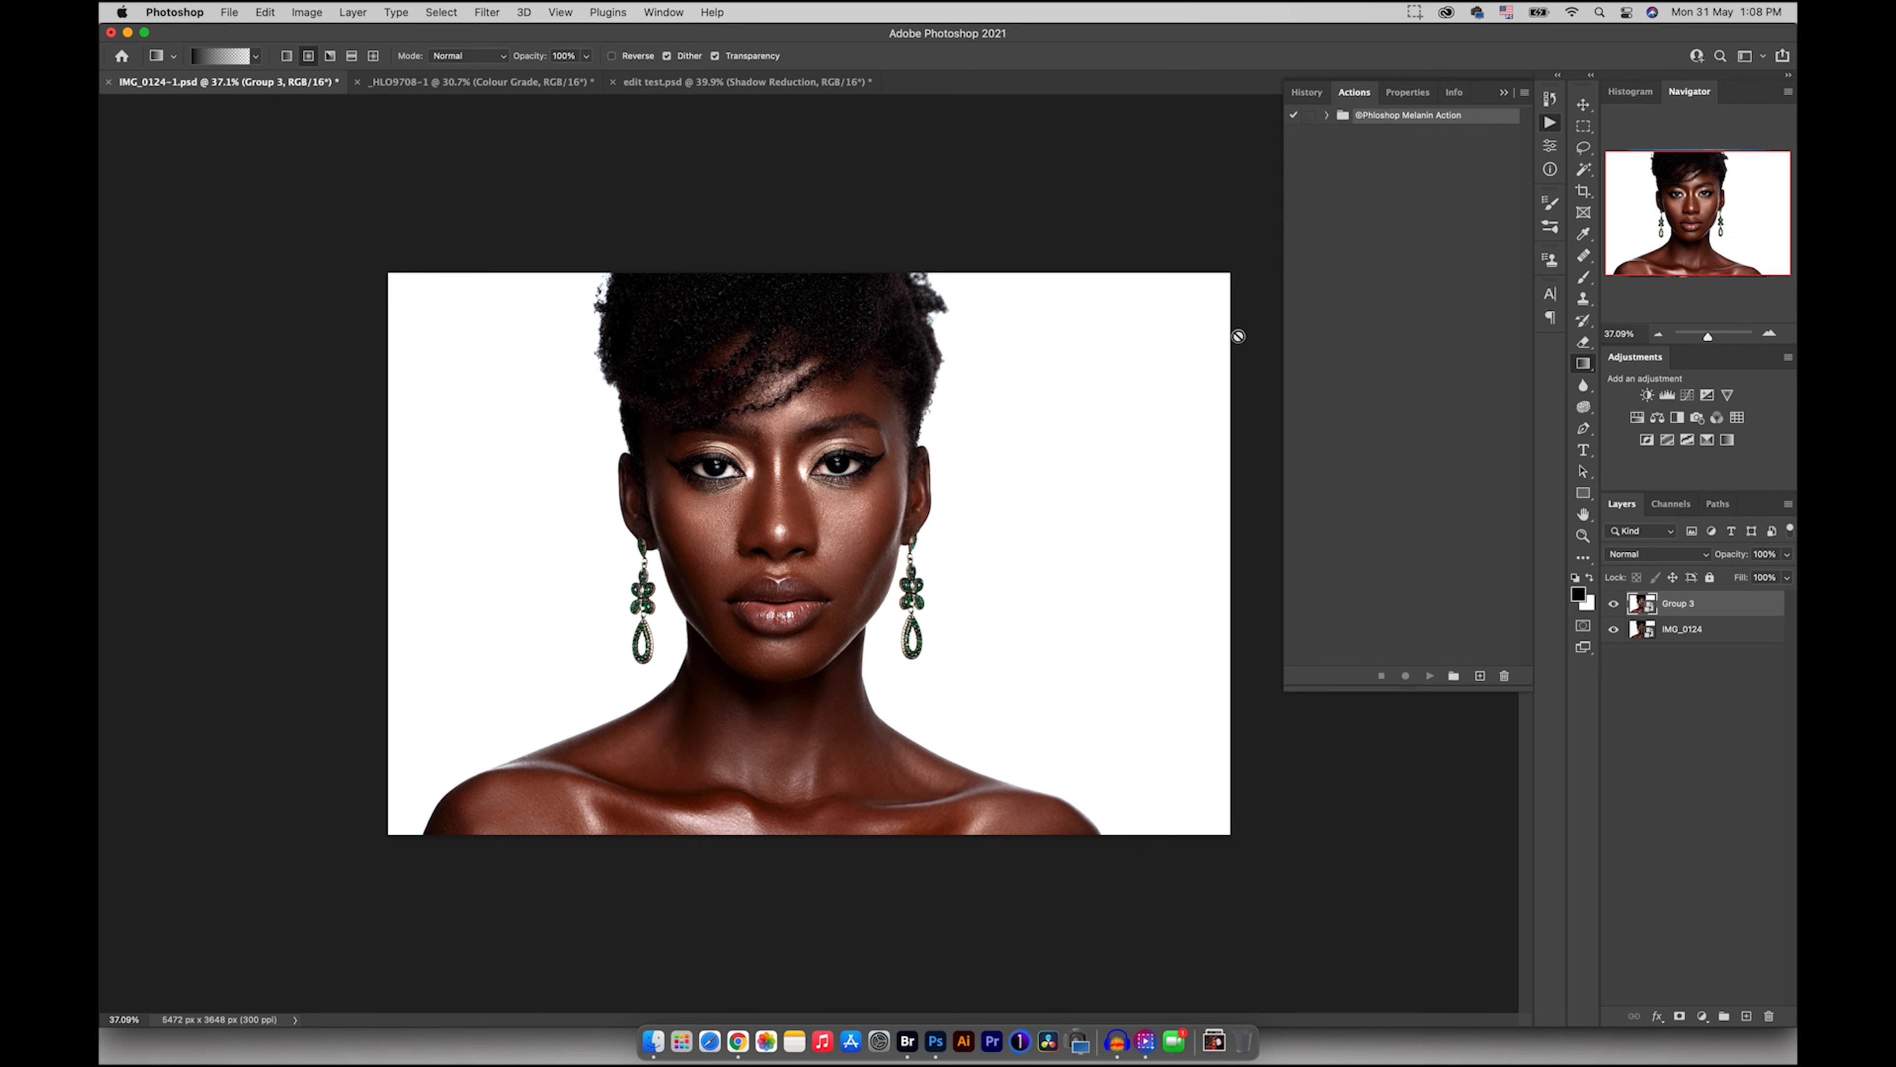
# - Switch to Finder and open the two selected .atn files to load both action sets into Photoshop
pyautogui.press('super+Tab')
pyautogui.rightClick(1084, 133)
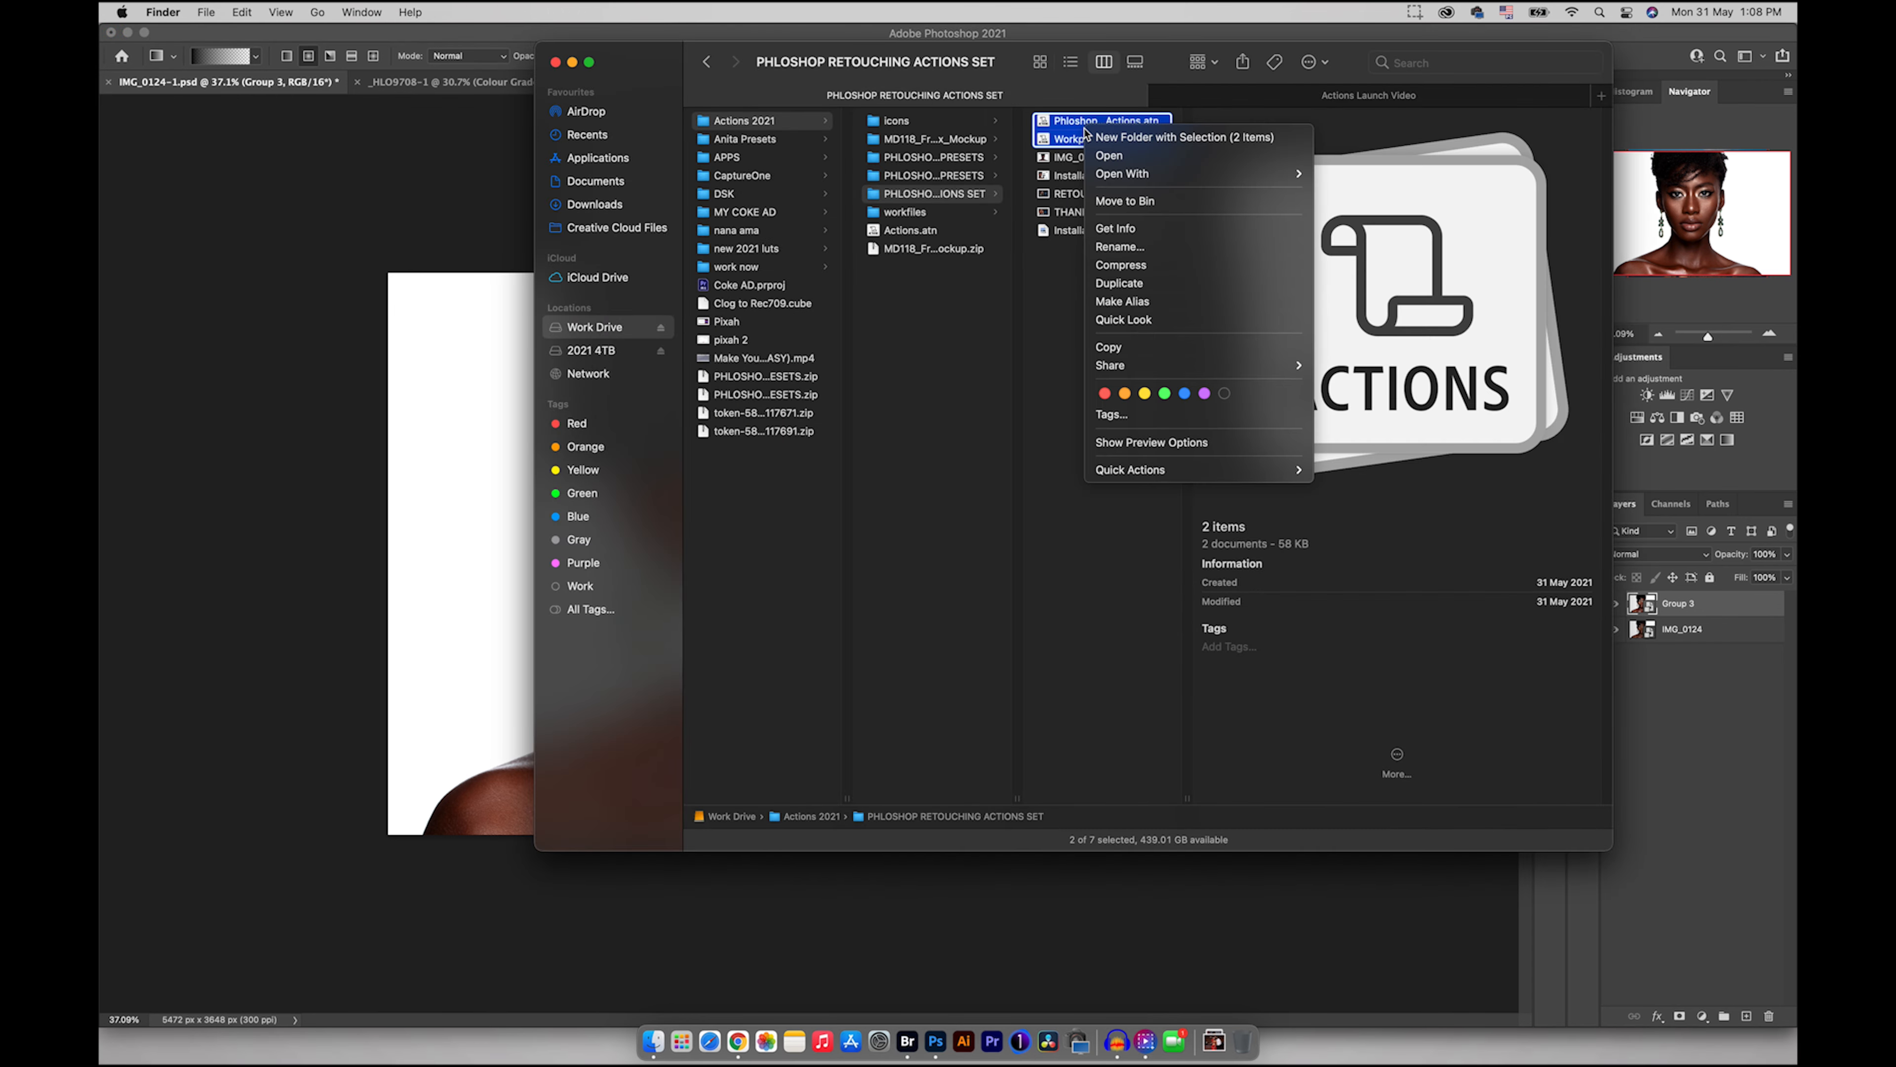
pyautogui.click(1110, 157)
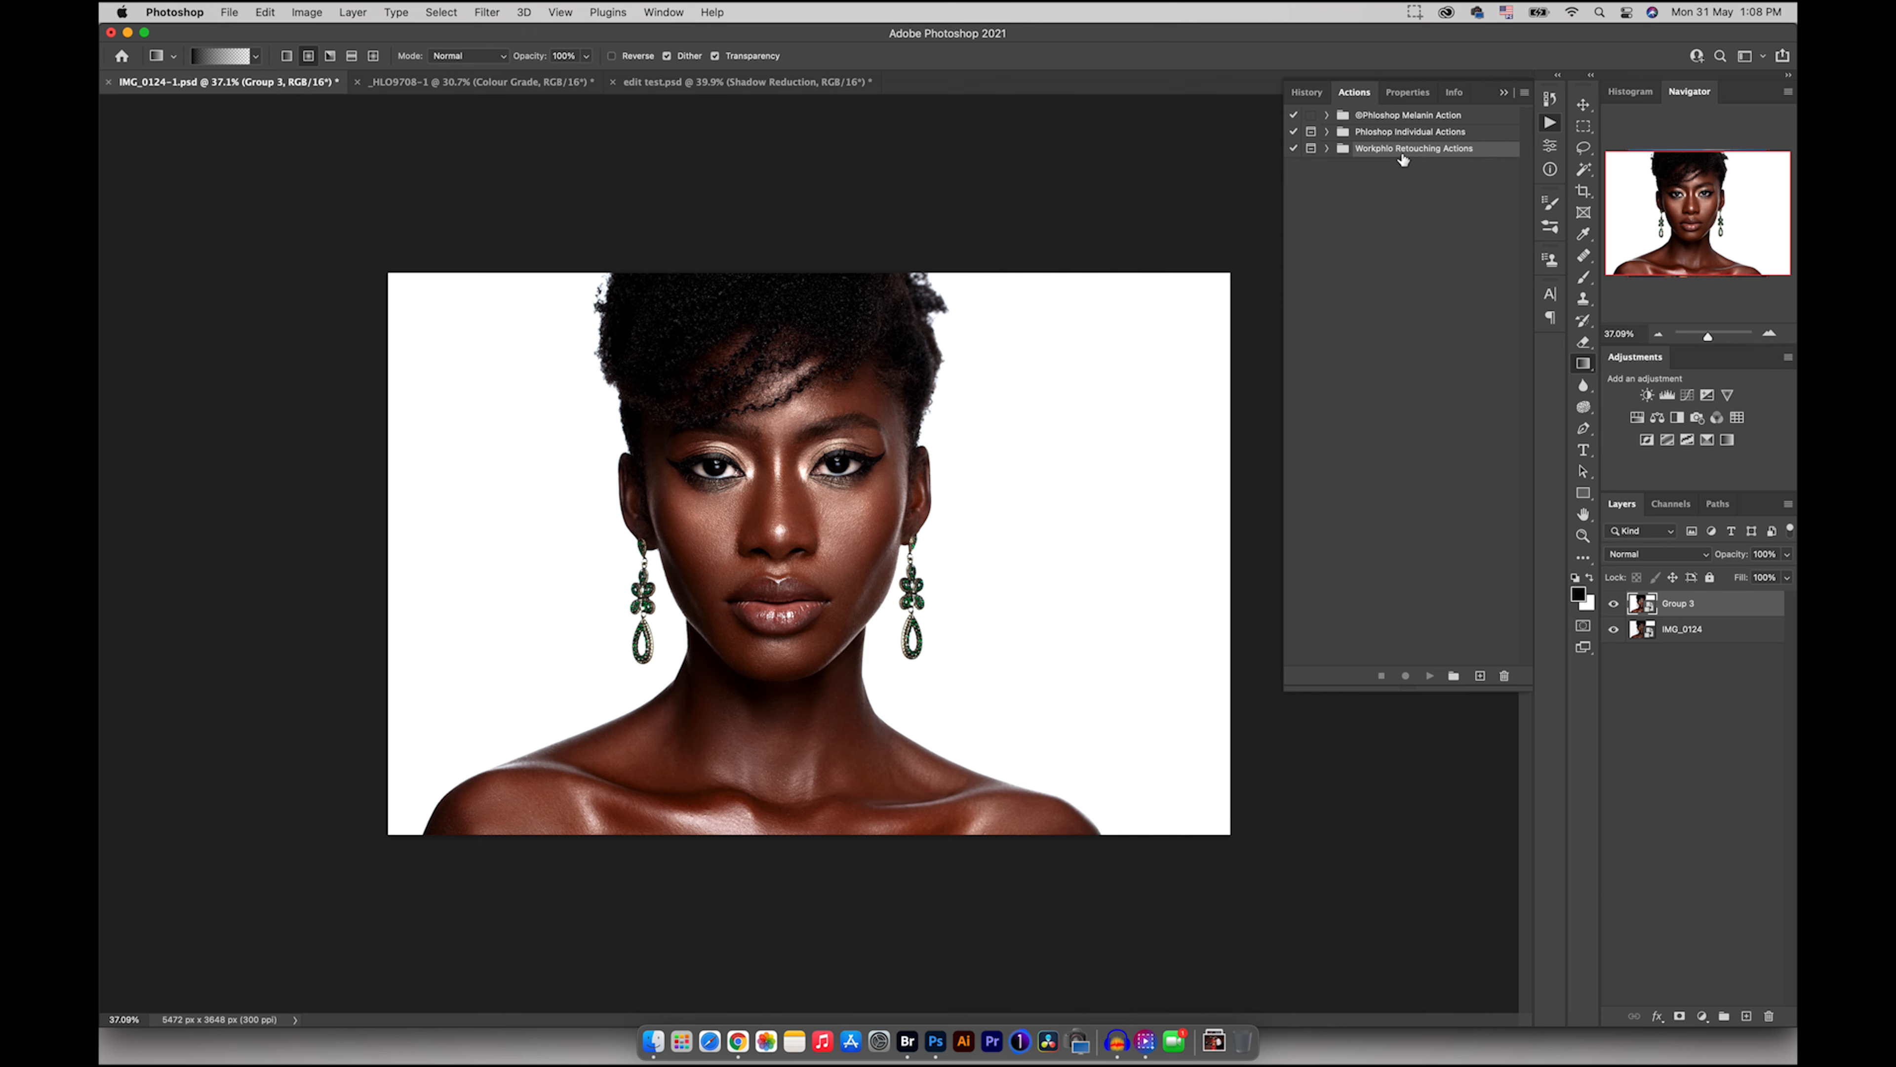
# - Look through the contents of the Workphlo Retouching Actions and Phloshop Individual Actions sets, collapsing each again
pyautogui.click(1326, 149)
pyautogui.click(1326, 149)
pyautogui.click(1327, 132)
pyautogui.click(1327, 132)
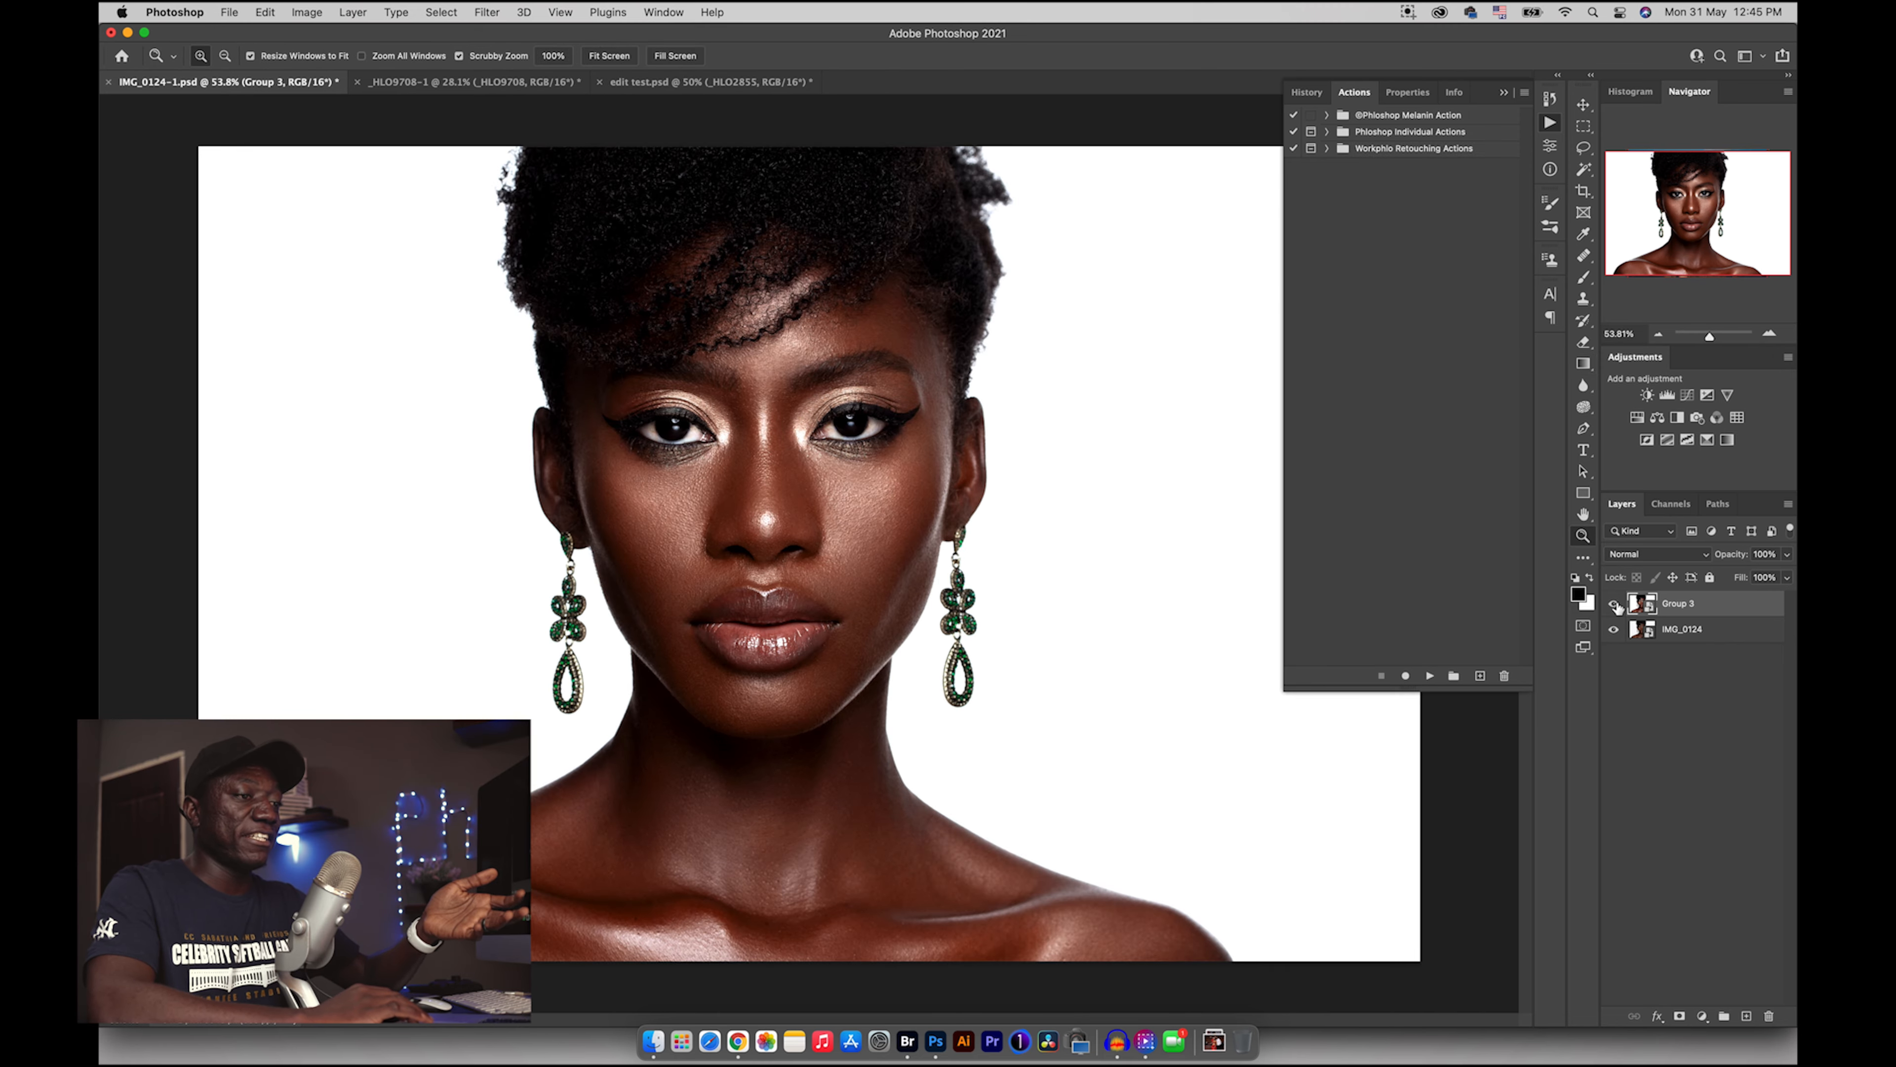
# - Compare the portrait with and without the Group 3 layer
pyautogui.click(1613, 604)
pyautogui.click(1613, 604)
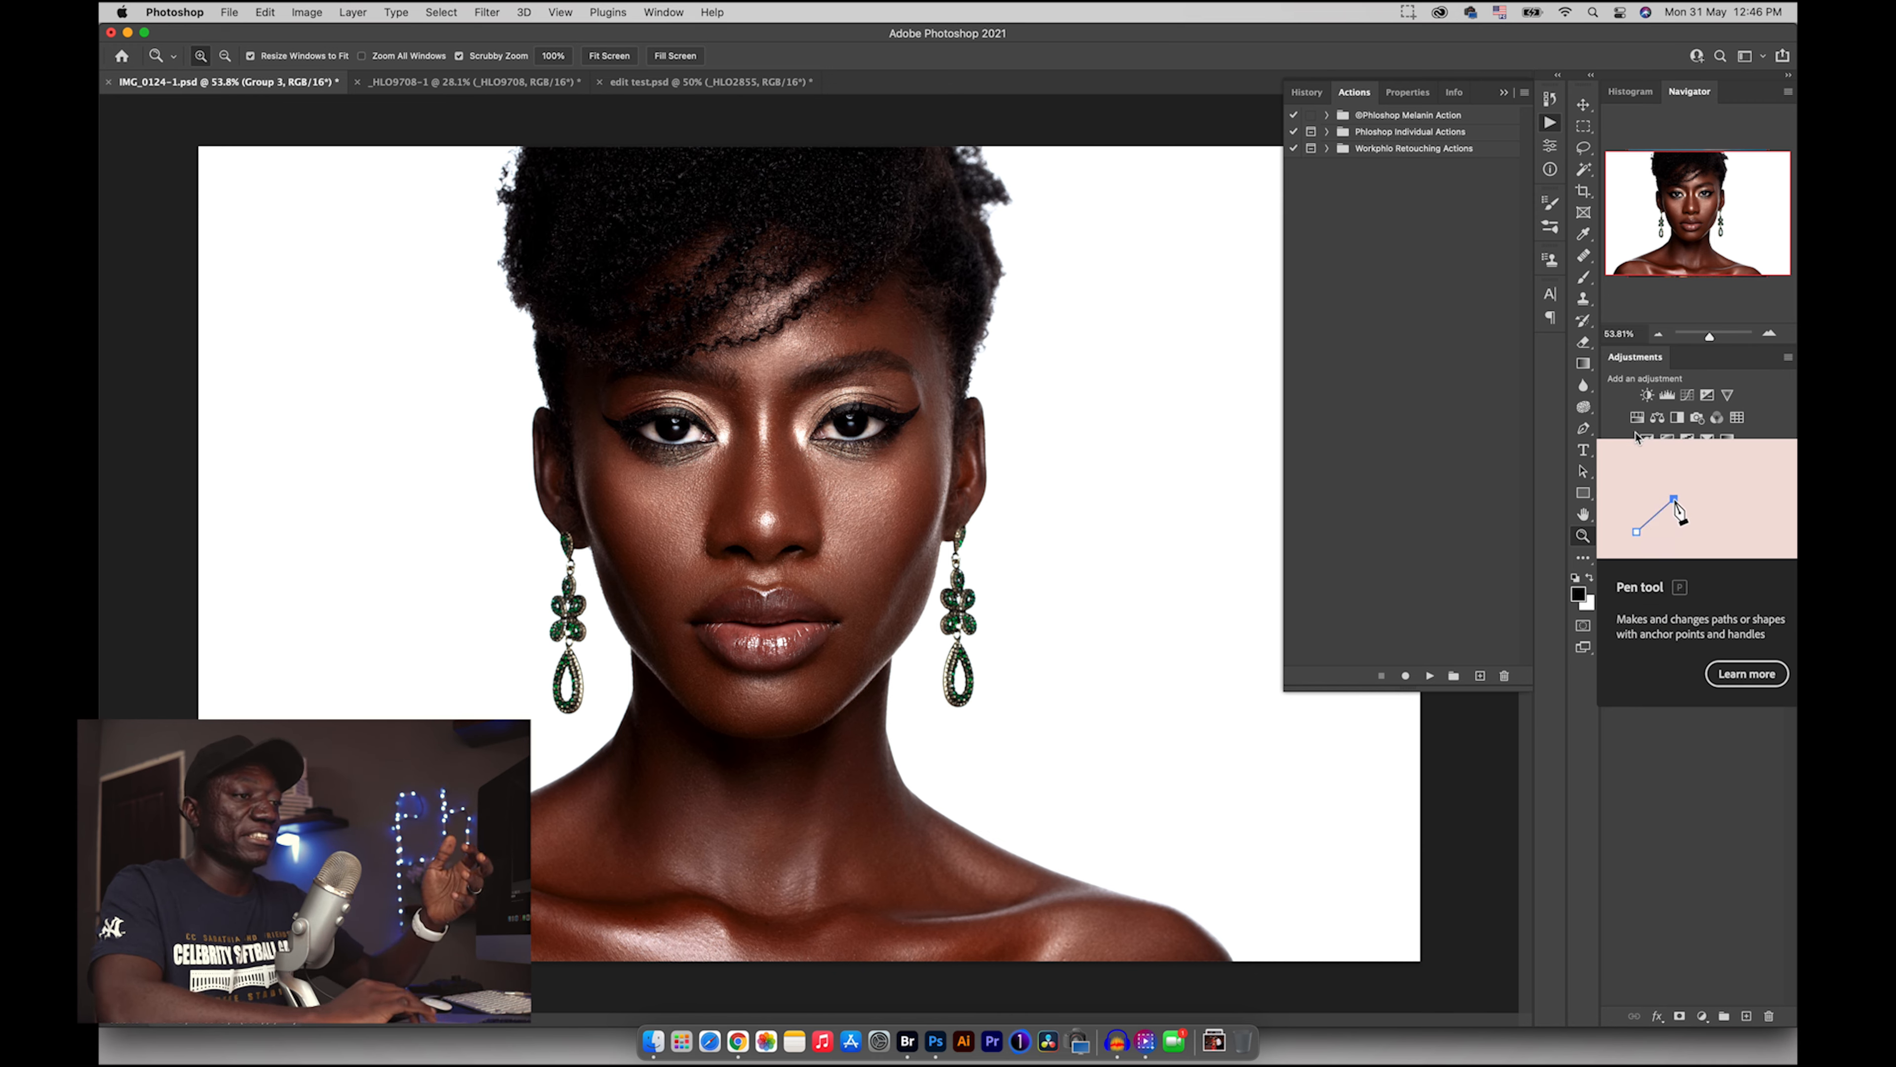
# - Run the Noise action from Phloshop Individual Actions on the portrait, accepting 35.39% Gaussian monochromatic noise
pyautogui.click(1326, 131)
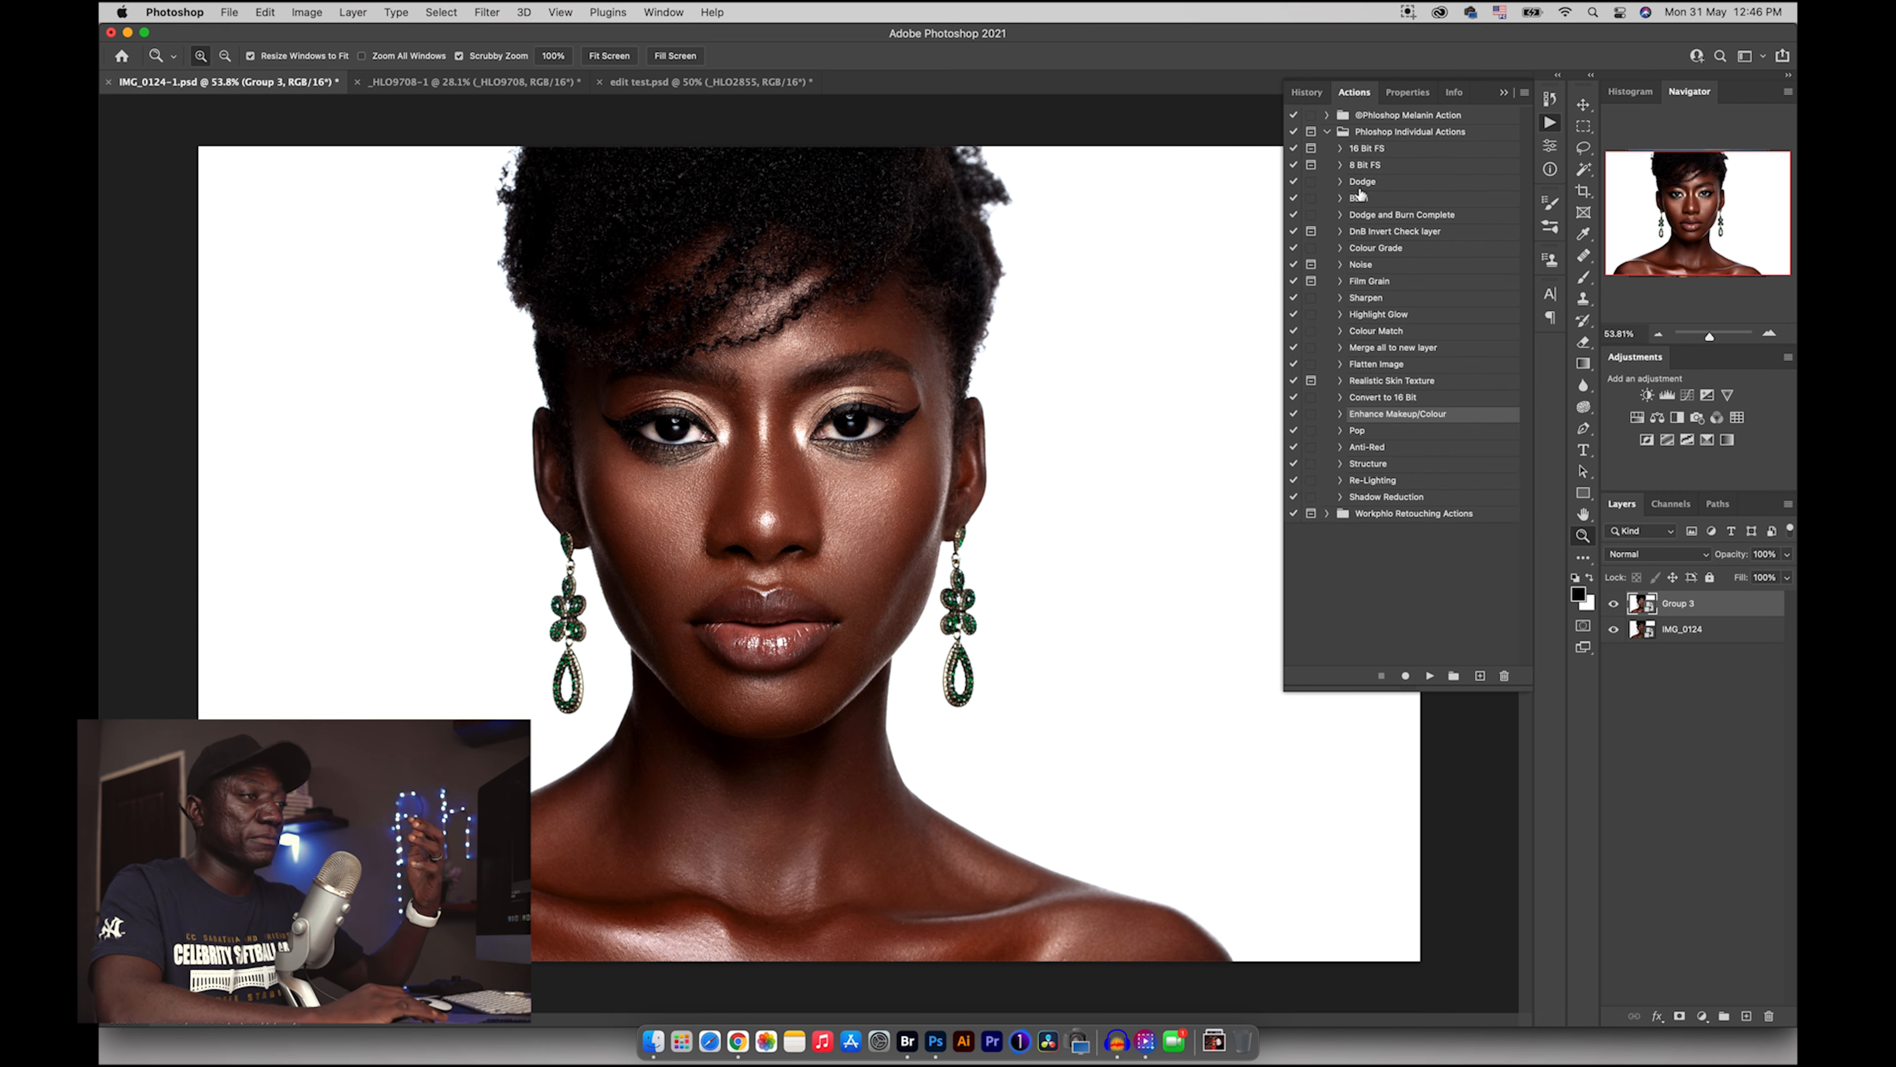
pyautogui.click(1359, 265)
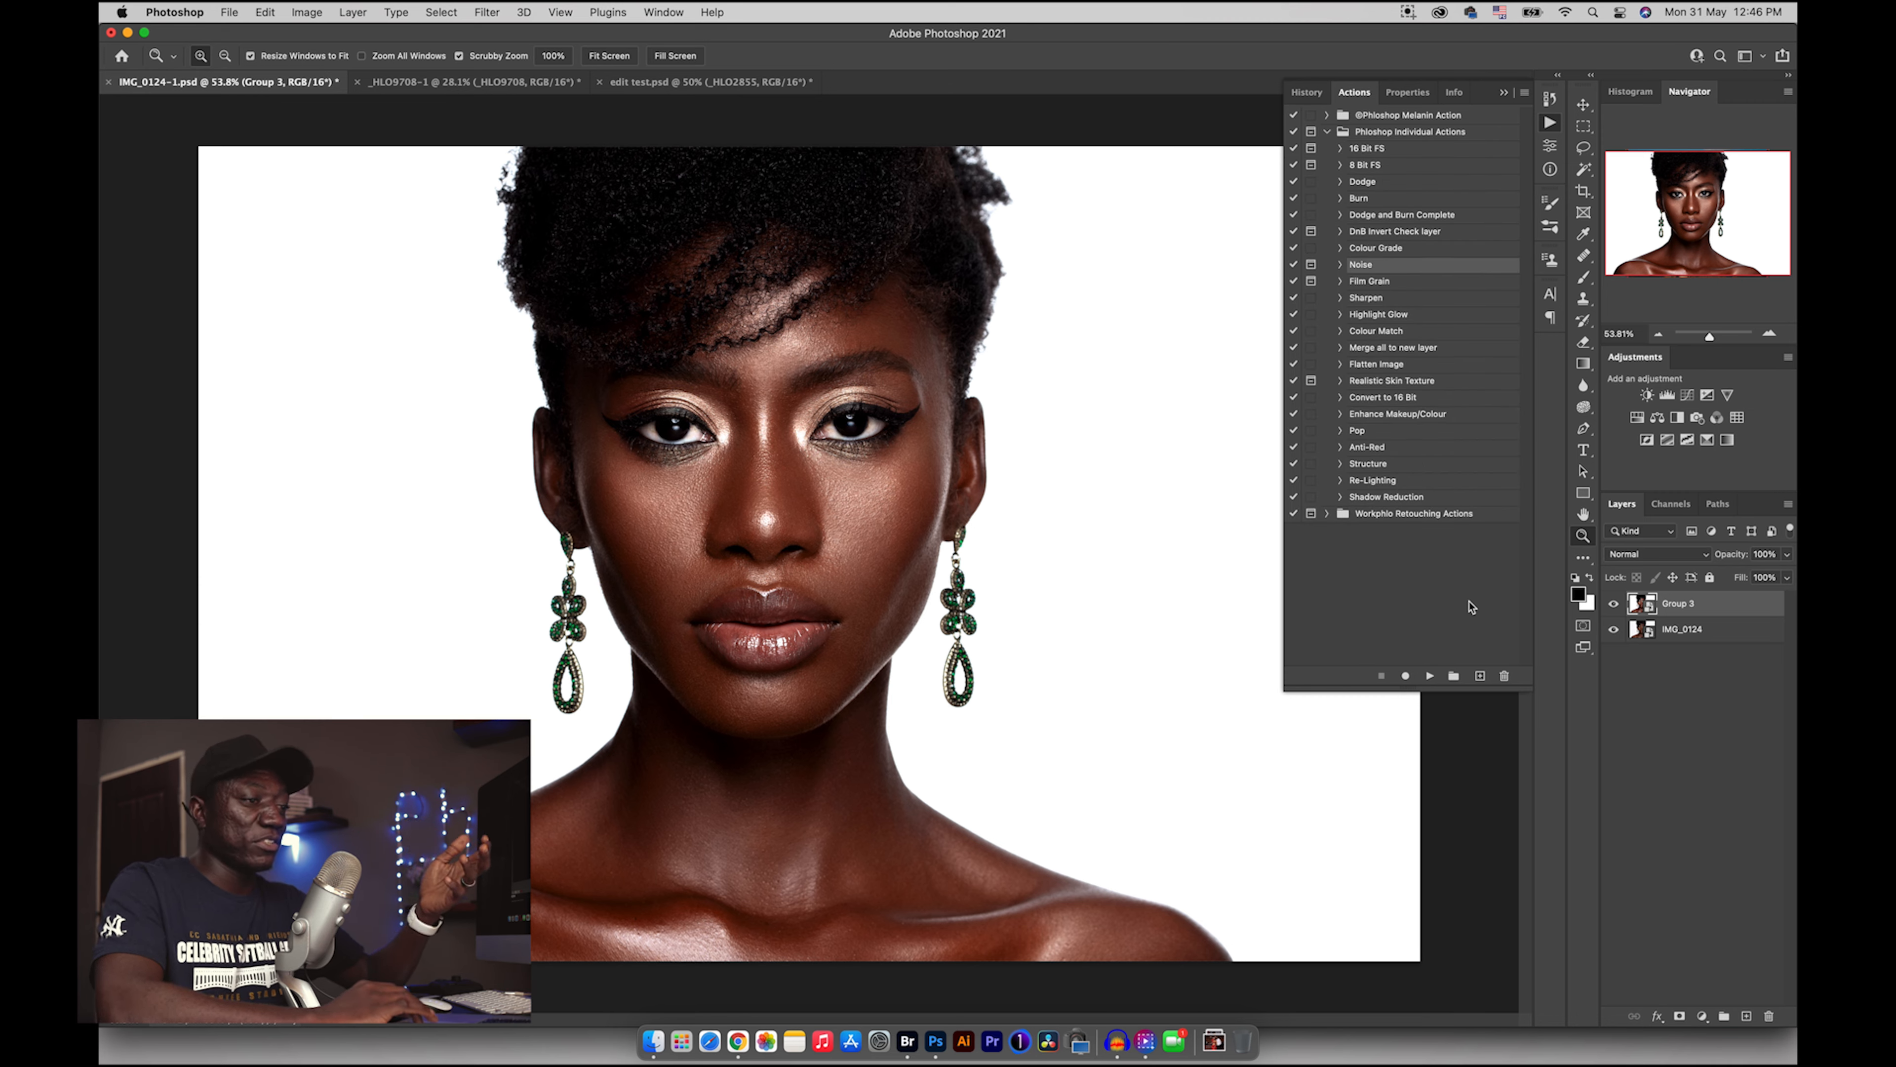
pyautogui.click(1429, 675)
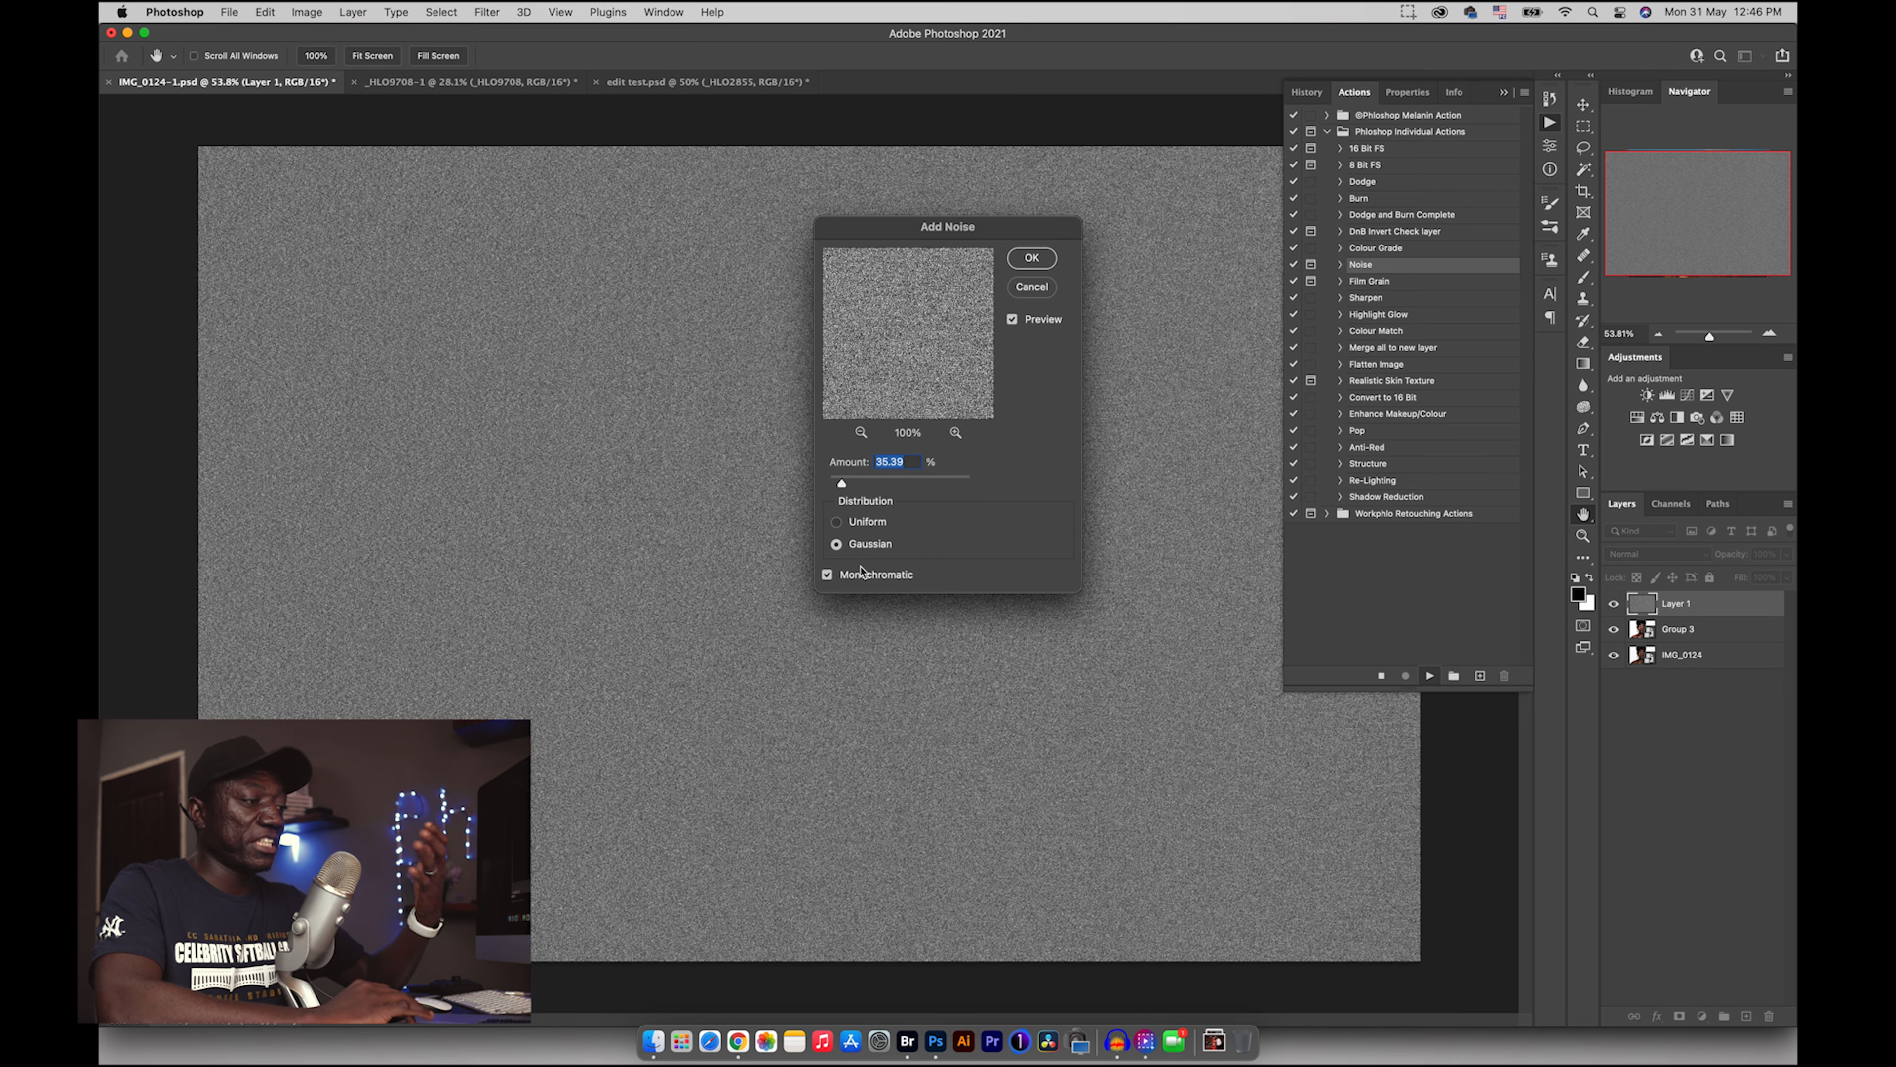
pyautogui.click(1032, 258)
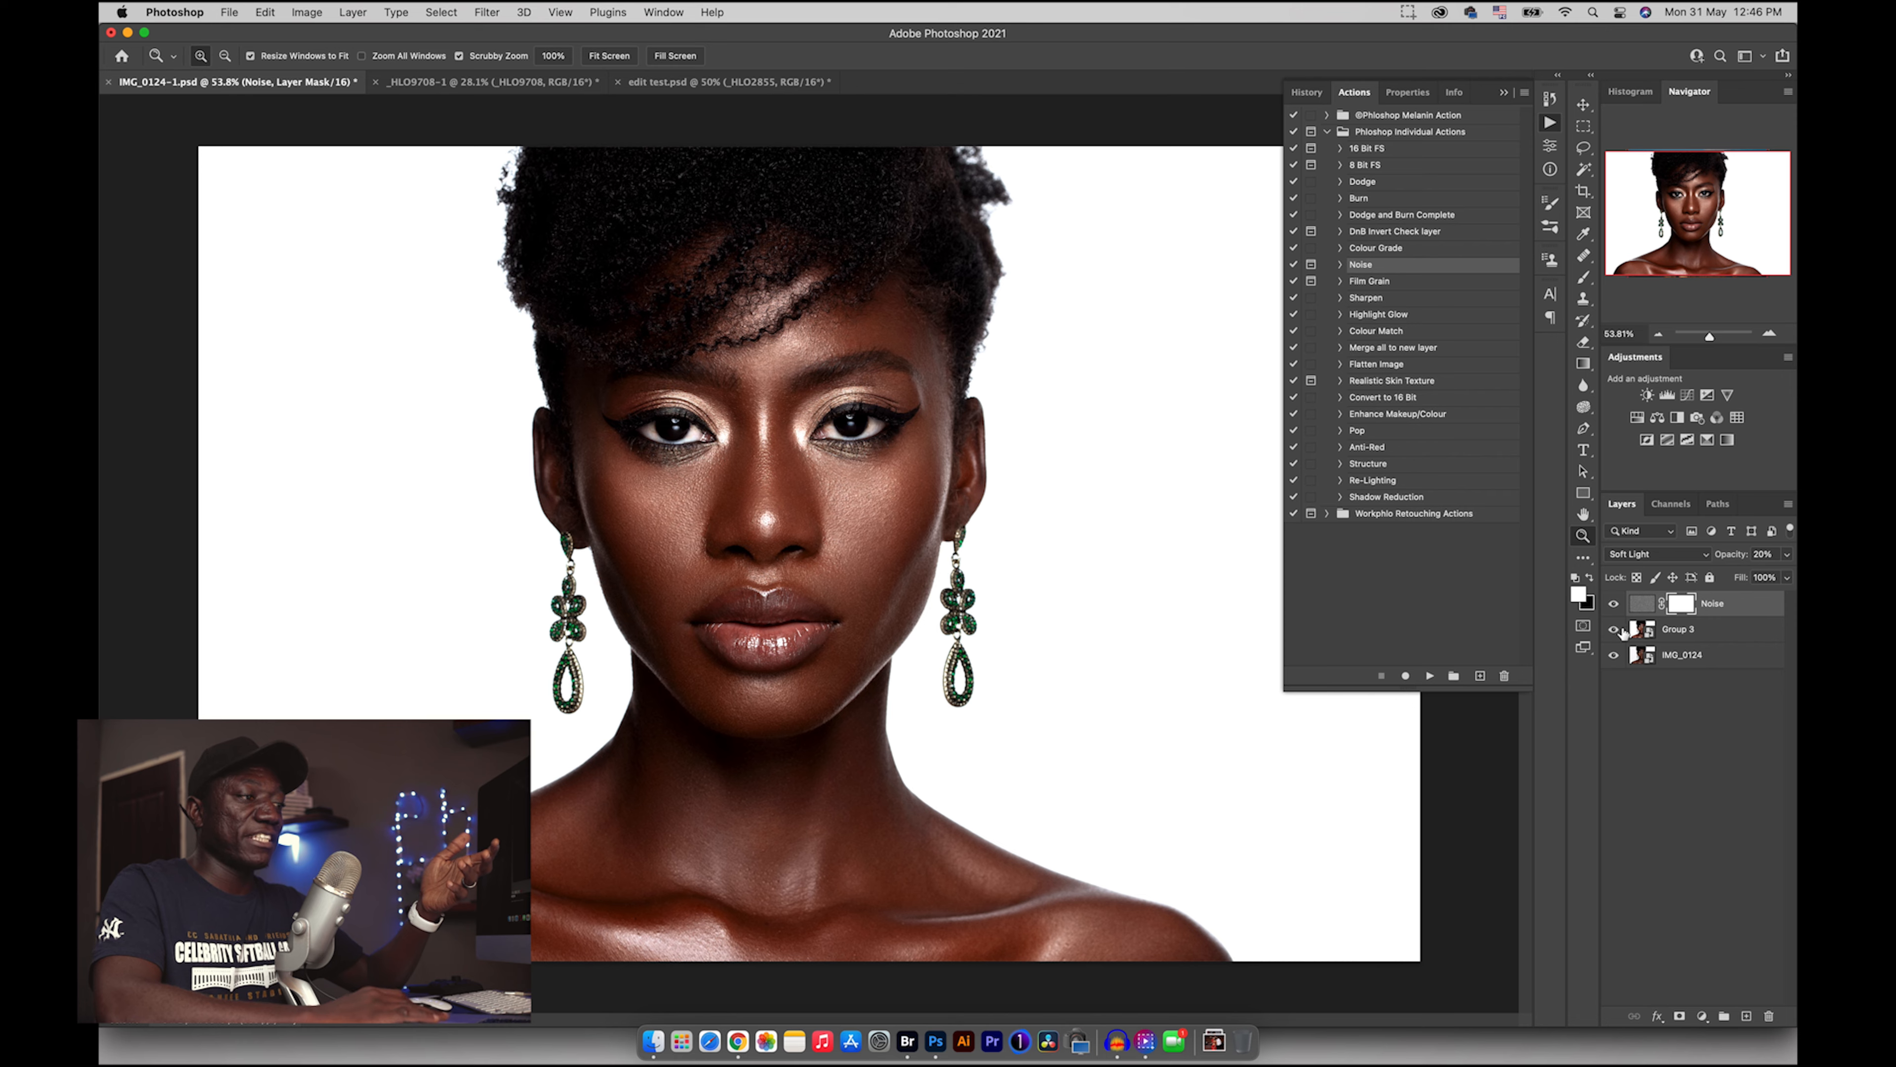
# - Compare the cheek's skin texture up close with and without the Noise layer
pyautogui.moveTo(892, 590); pyautogui.dragTo(993, 601)
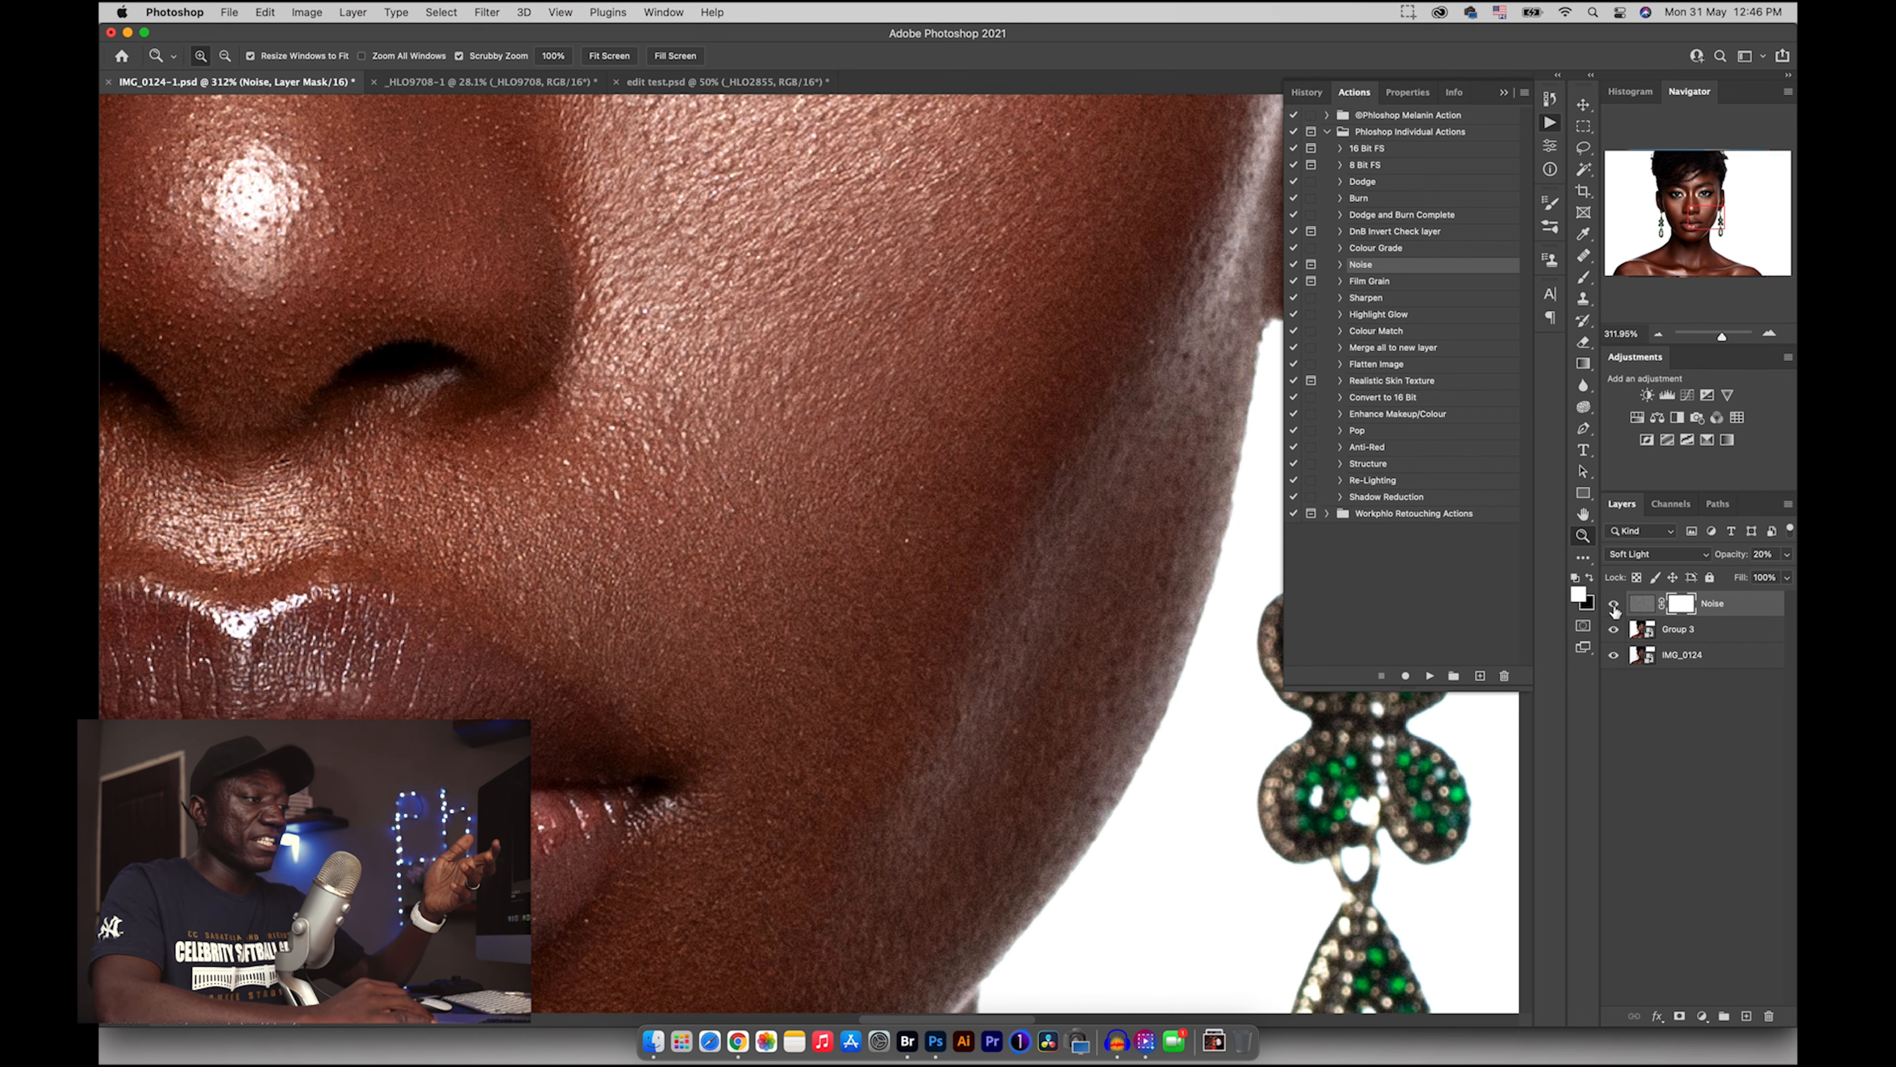
pyautogui.click(1614, 605)
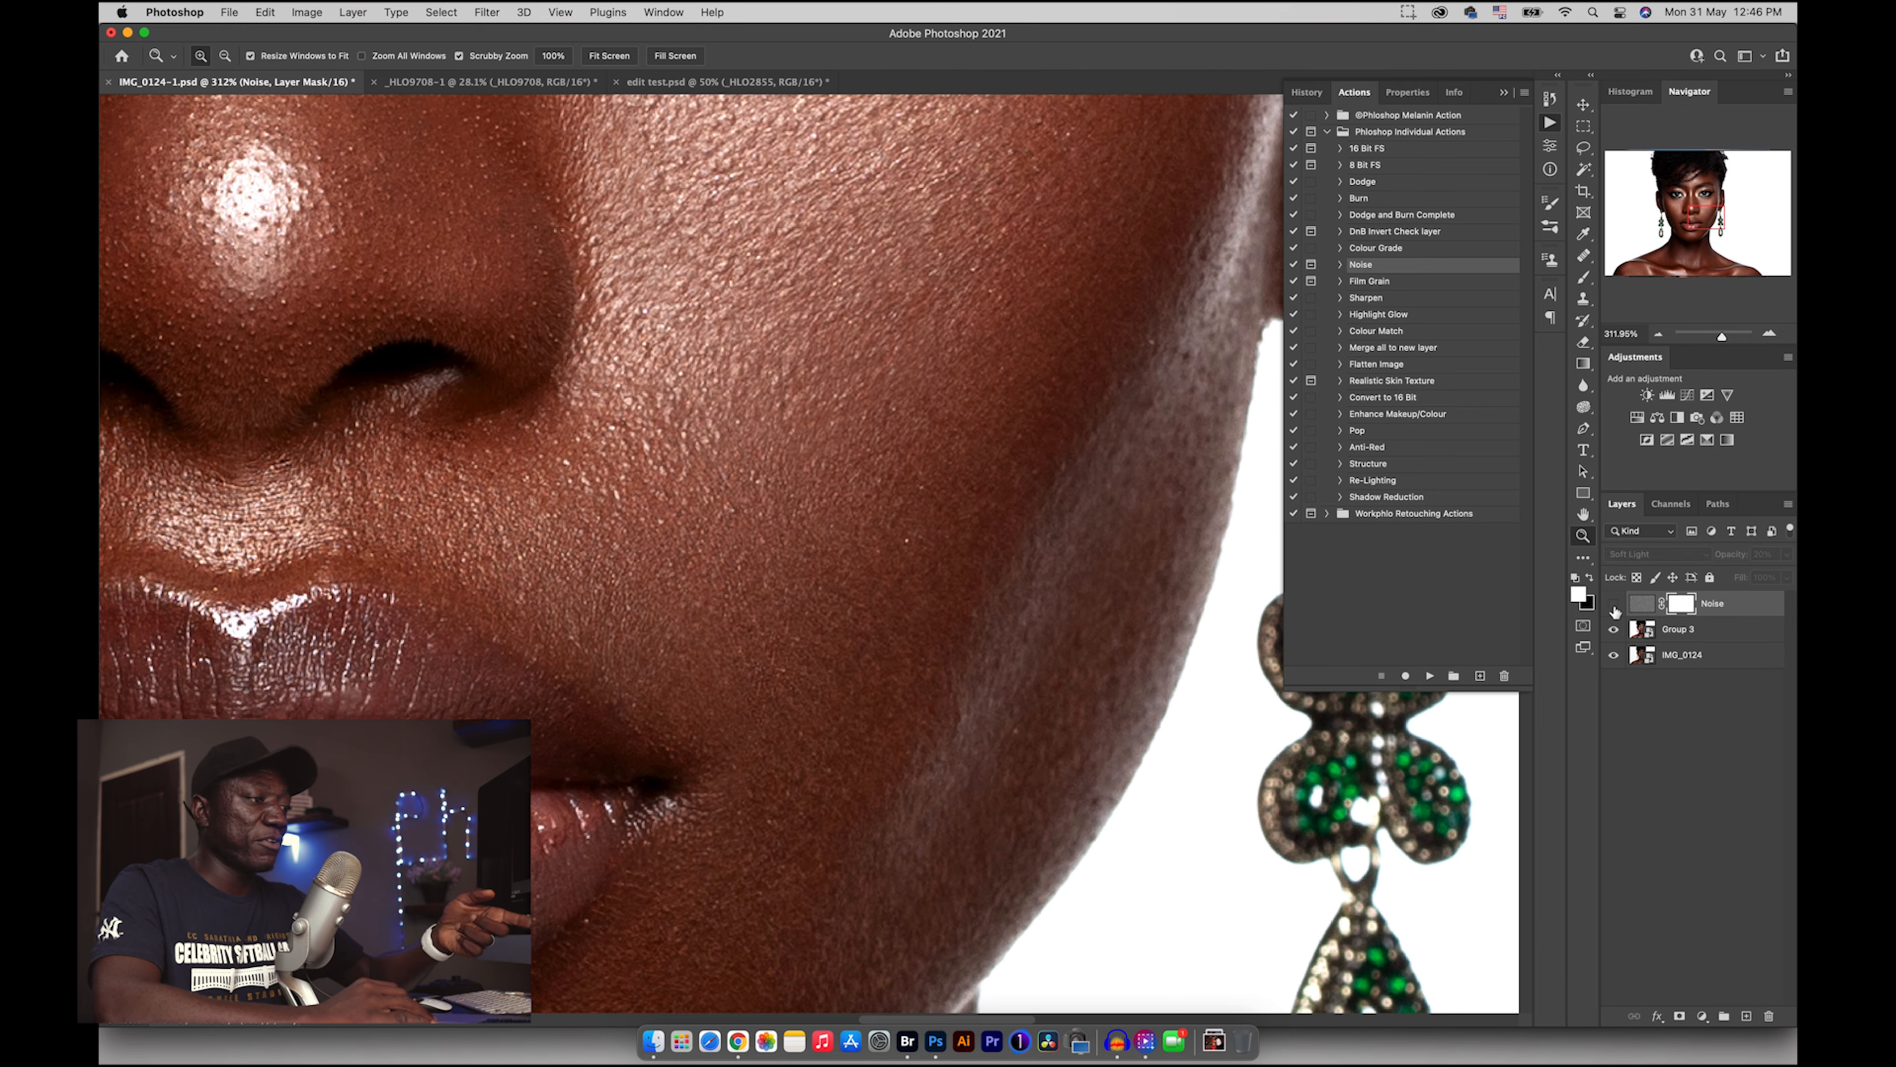
pyautogui.click(1615, 607)
pyautogui.moveTo(1037, 541); pyautogui.dragTo(1097, 539)
pyautogui.click(1611, 603)
pyautogui.click(1611, 607)
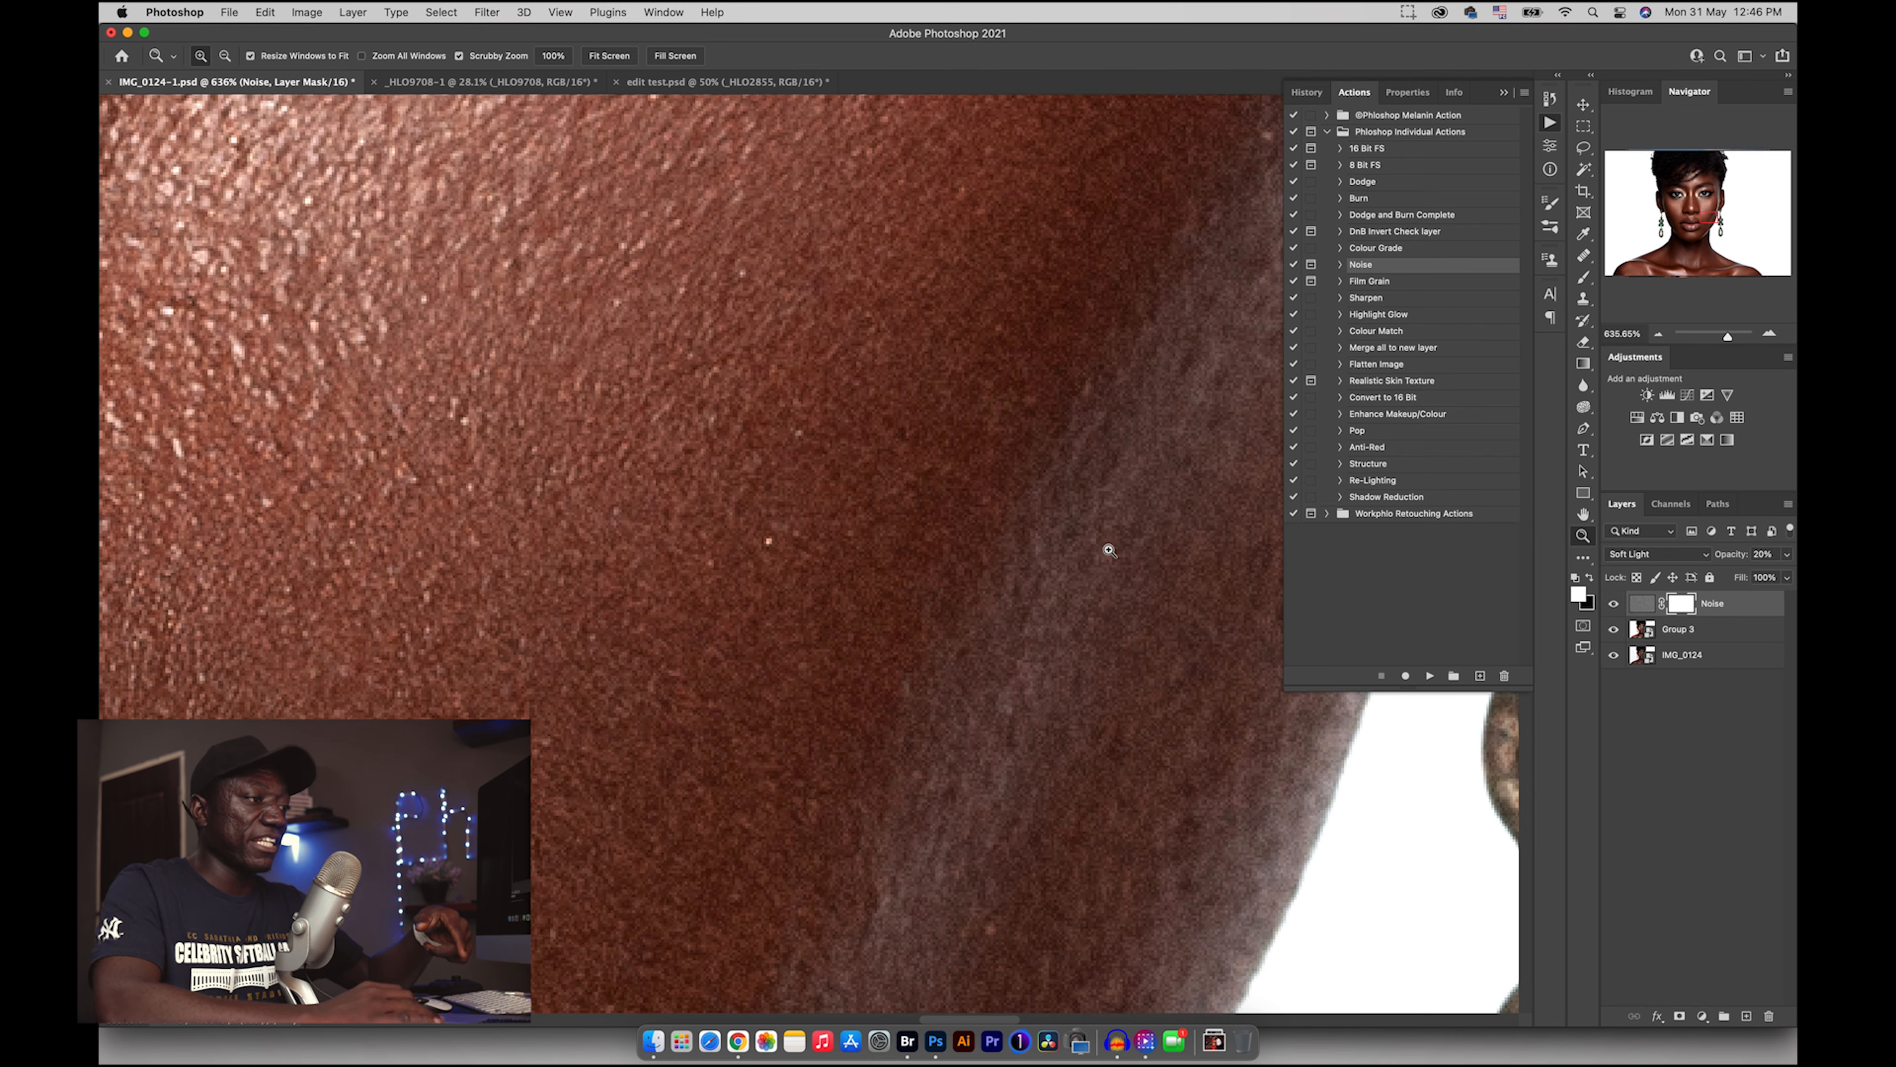
pyautogui.moveTo(870, 484); pyautogui.dragTo(707, 491)
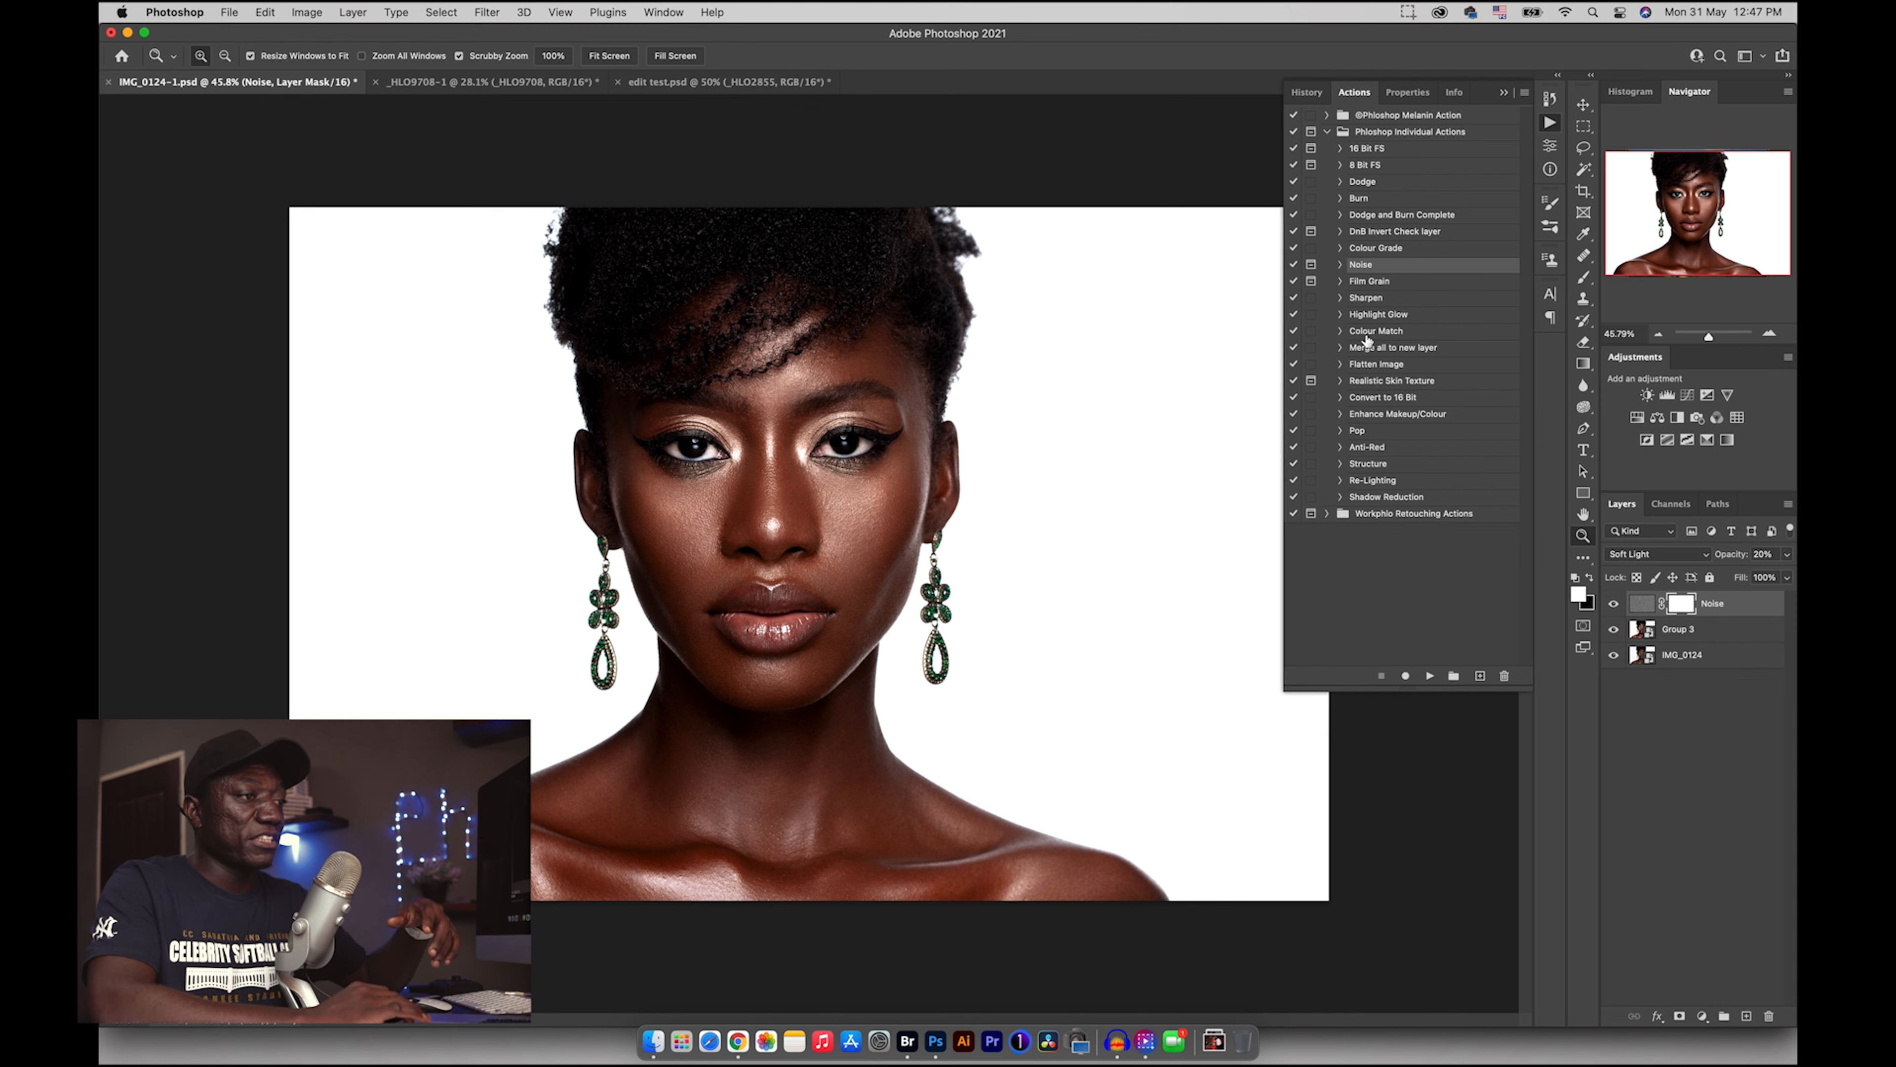
# - Run the Enhance Makeup/Colour action, saturate the portrait's eyeshadow and lips at 50% flow, and compare before and after
pyautogui.click(1357, 412)
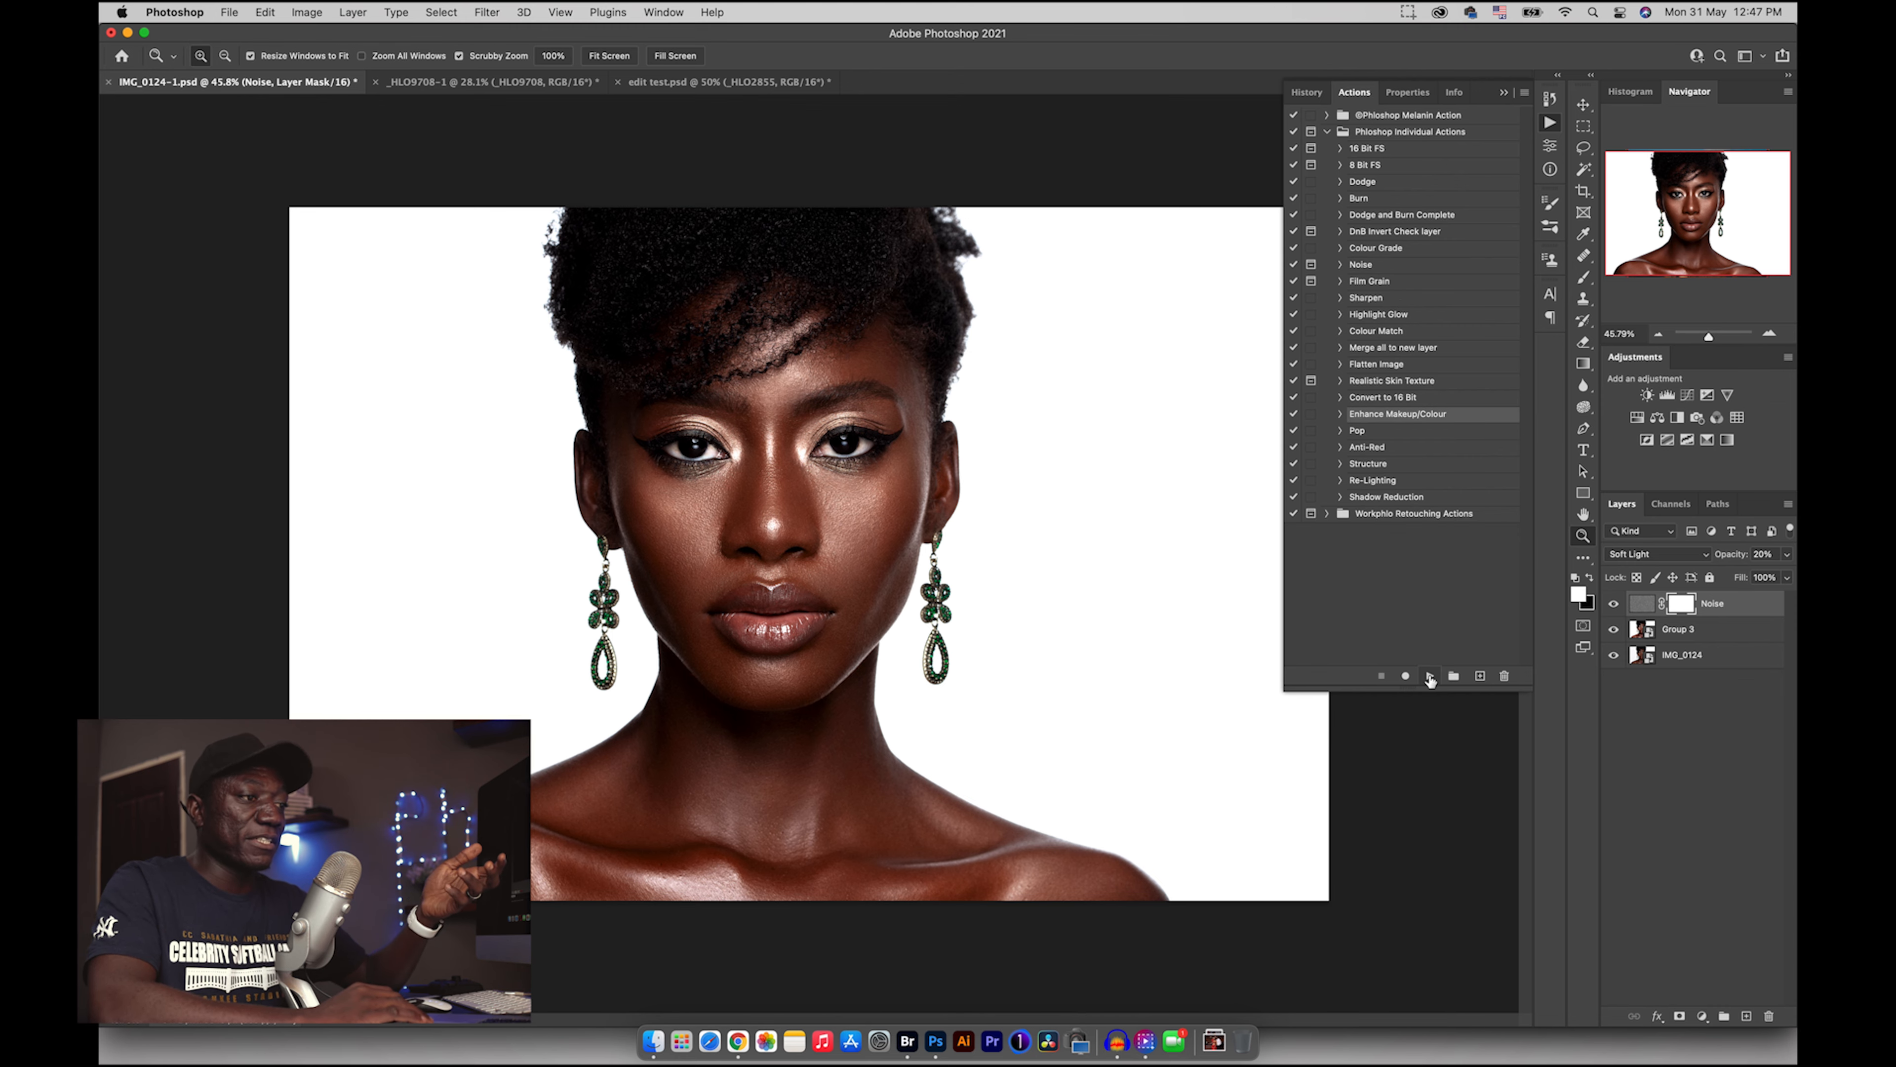
pyautogui.click(1428, 676)
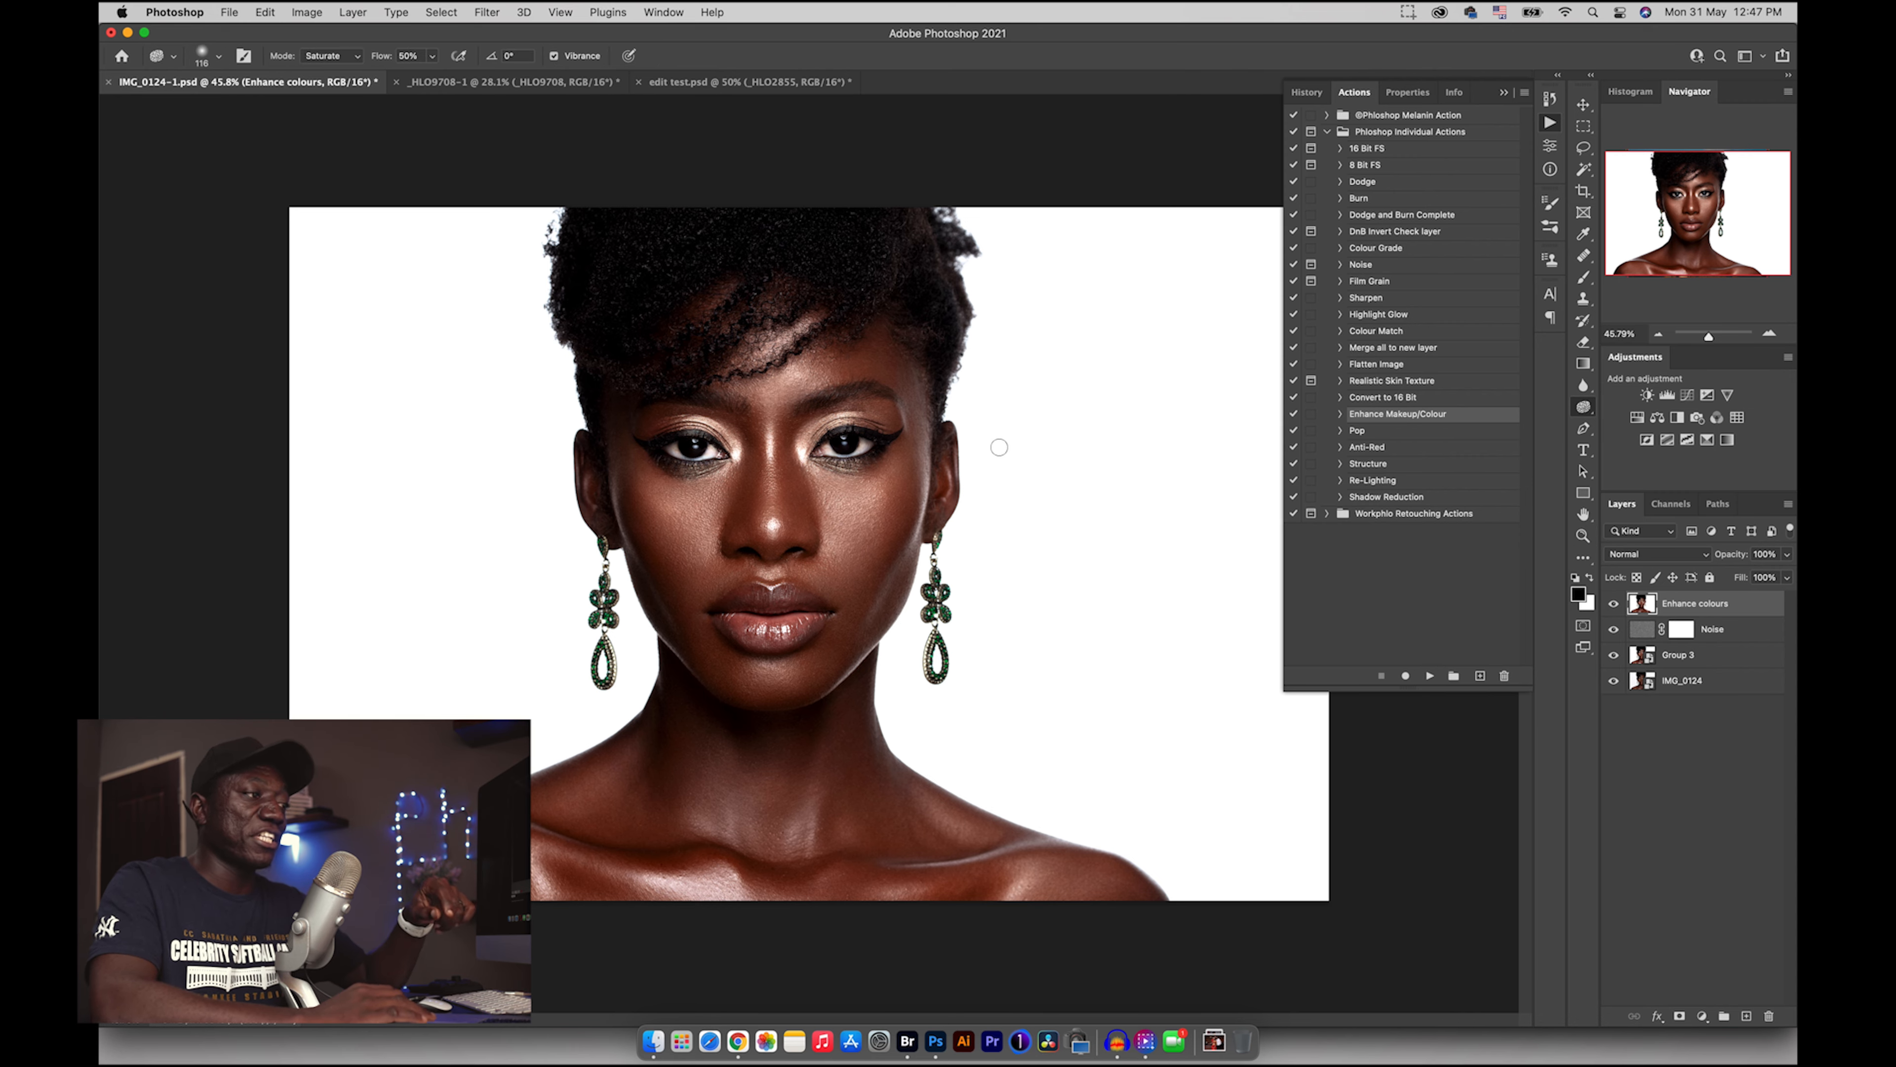
pyautogui.scroll(5, 881, 418)
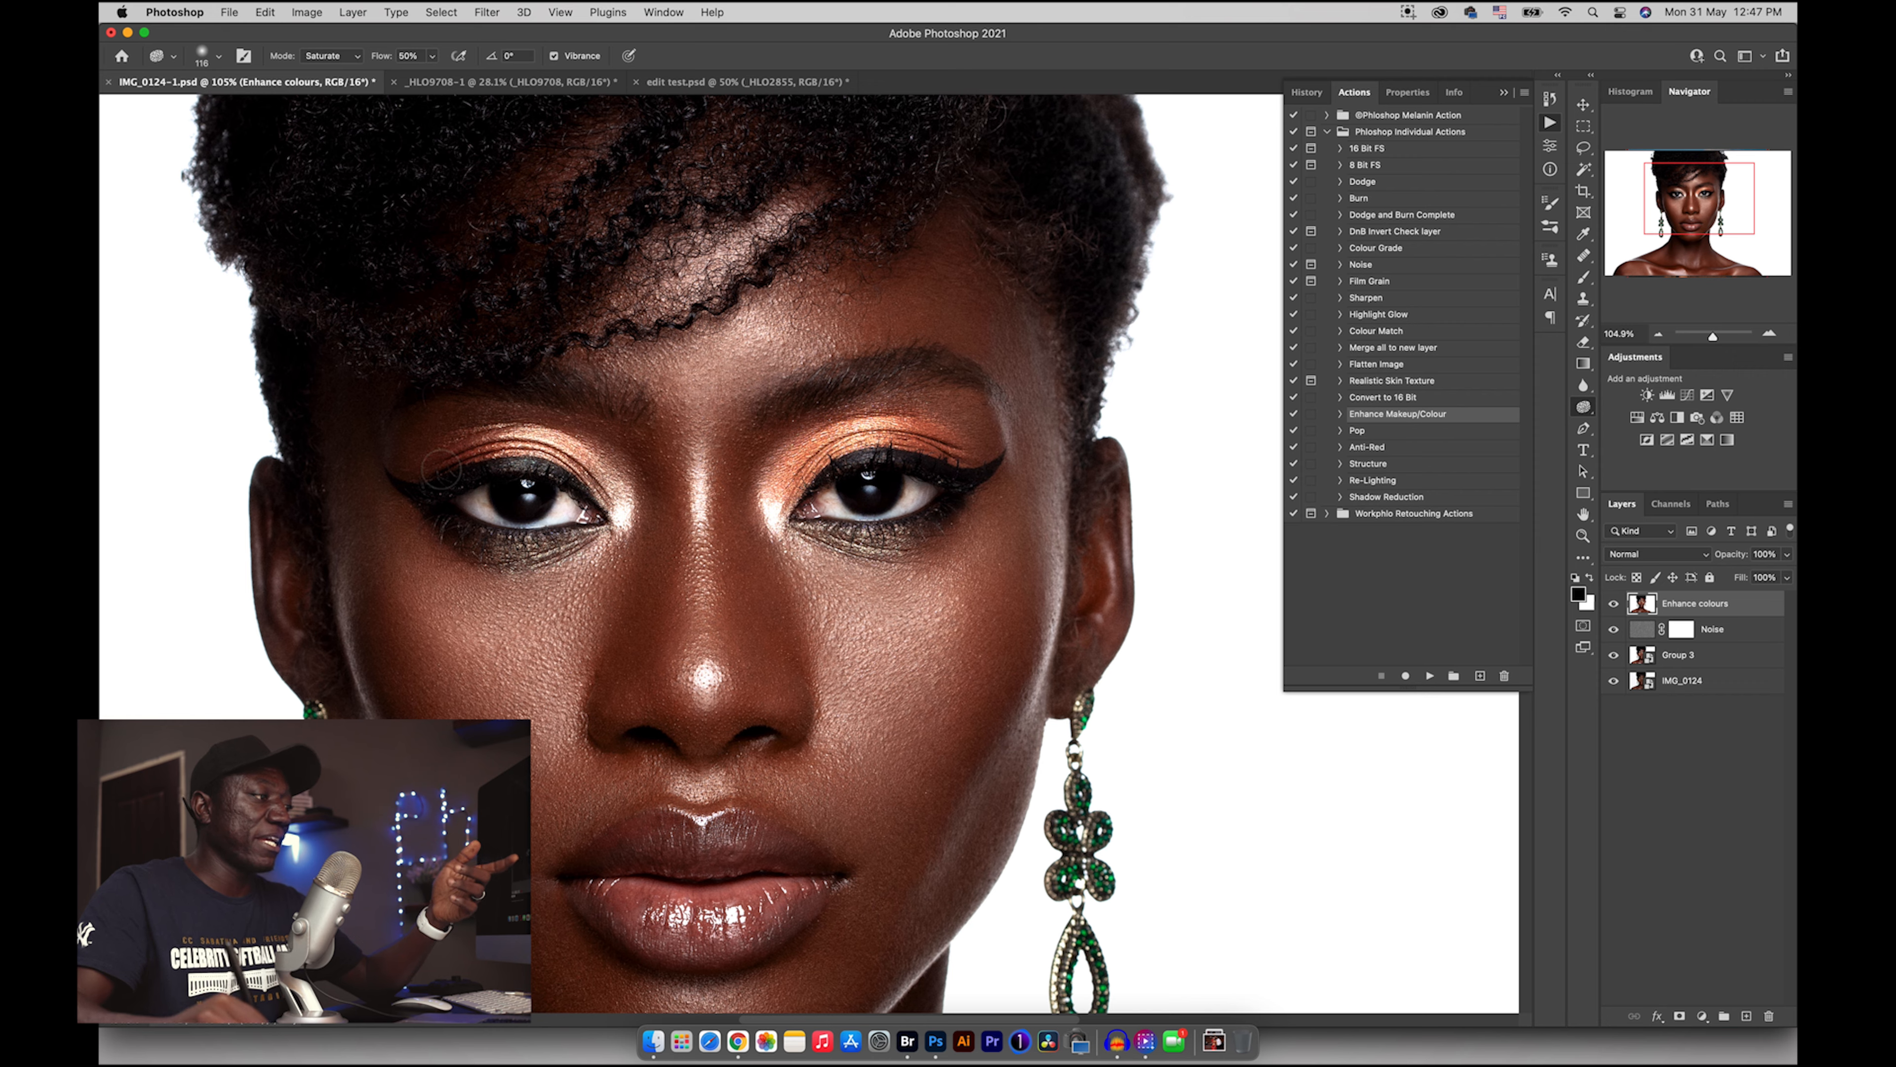
pyautogui.moveTo(670, 892)
pyautogui.mouseDown()
pyautogui.moveTo(588, 867)
pyautogui.moveTo(609, 929)
pyautogui.moveTo(639, 902)
pyautogui.moveTo(663, 924)
pyautogui.moveTo(688, 850)
pyautogui.moveTo(703, 929)
pyautogui.moveTo(704, 885)
pyautogui.moveTo(784, 913)
pyautogui.mouseUp()
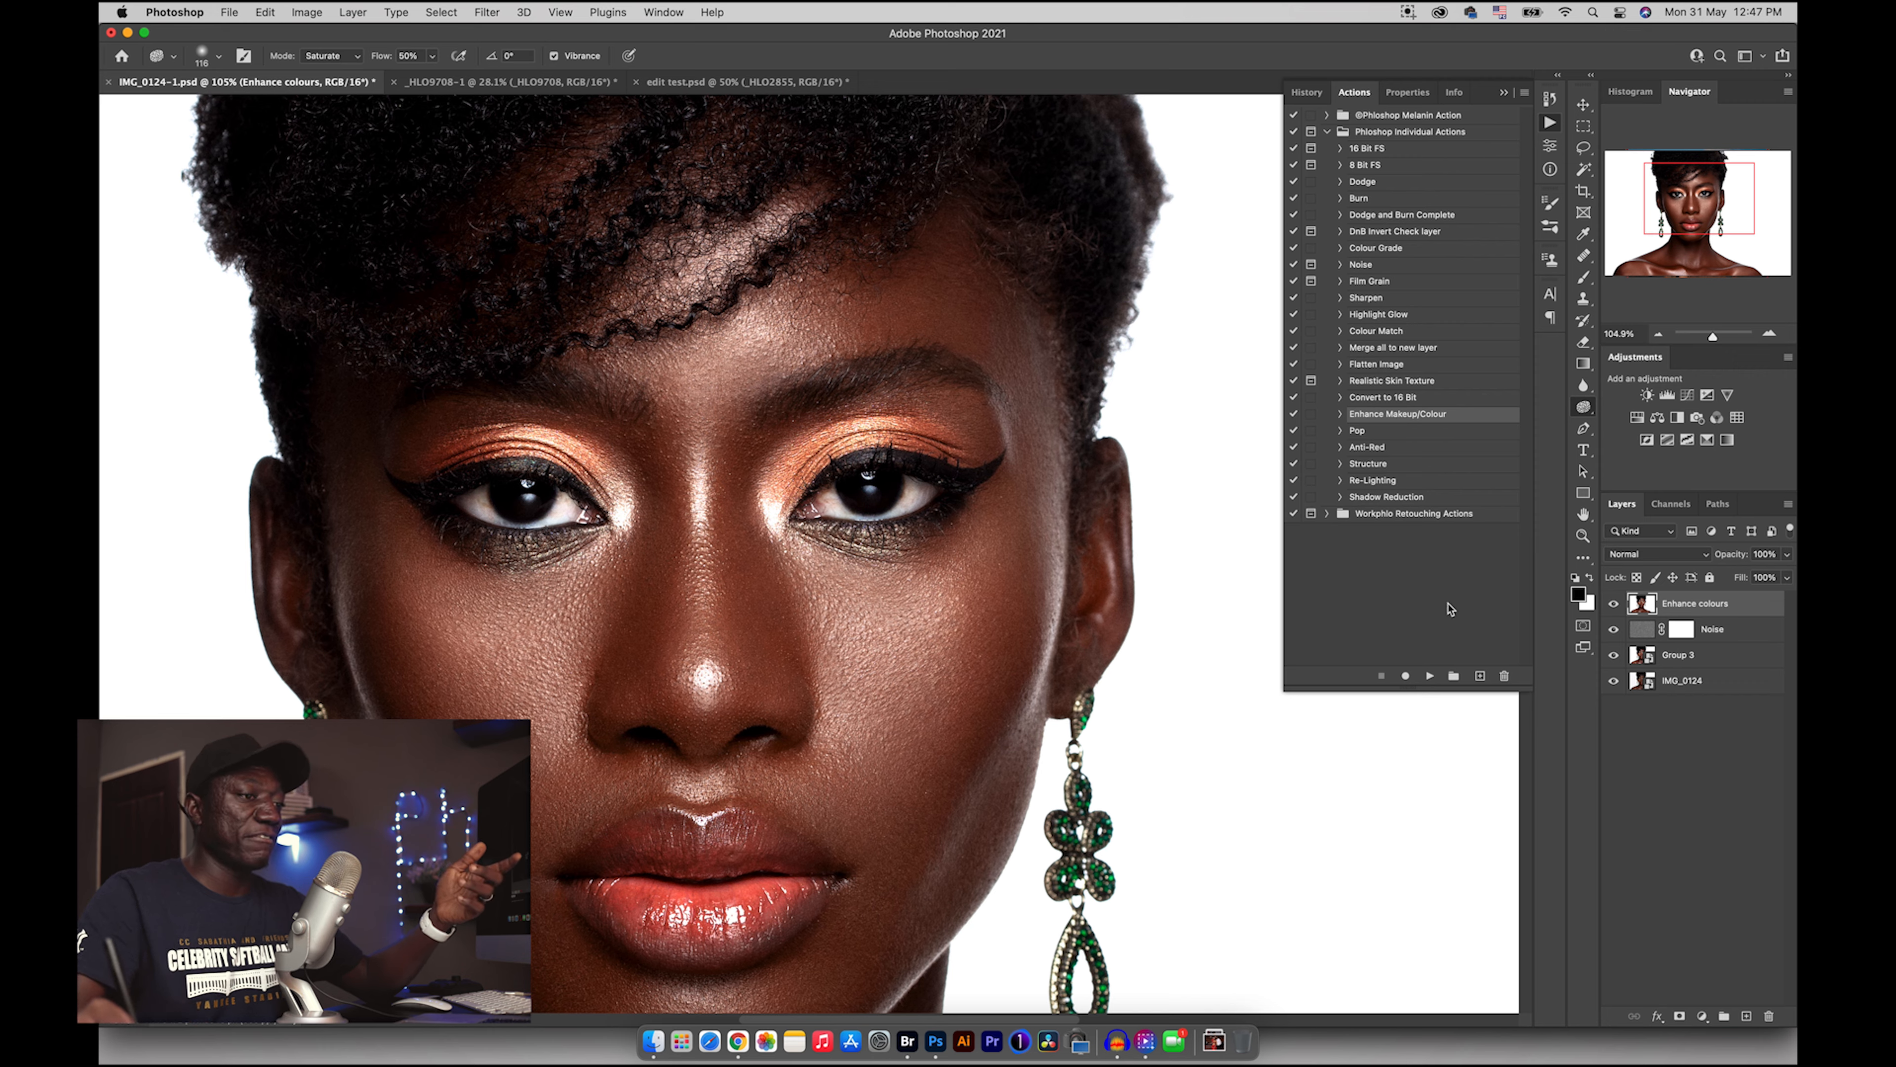
pyautogui.click(1613, 604)
pyautogui.click(1613, 603)
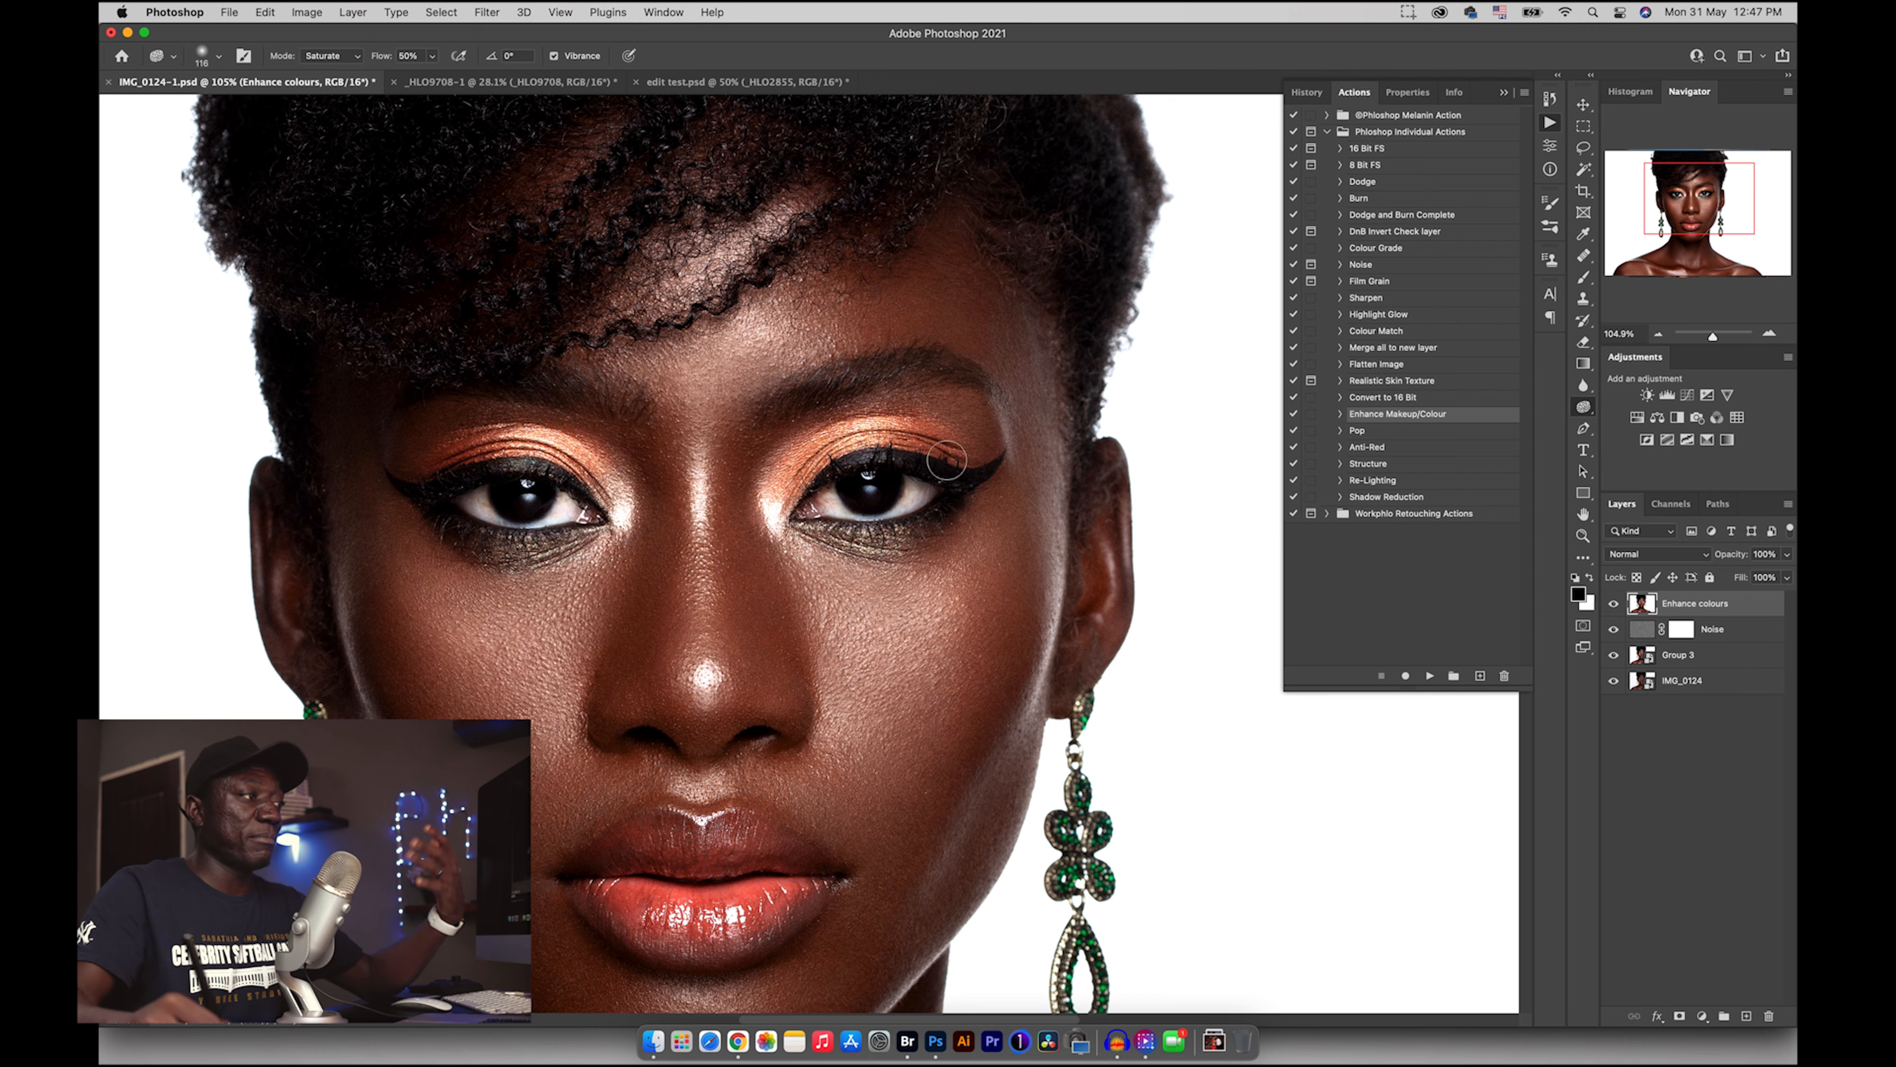
# - Run the Enhance Makeup/Colour action on the _HLO9708-1 beach photo and saturate the woman's lips and outfit
pyautogui.click(499, 84)
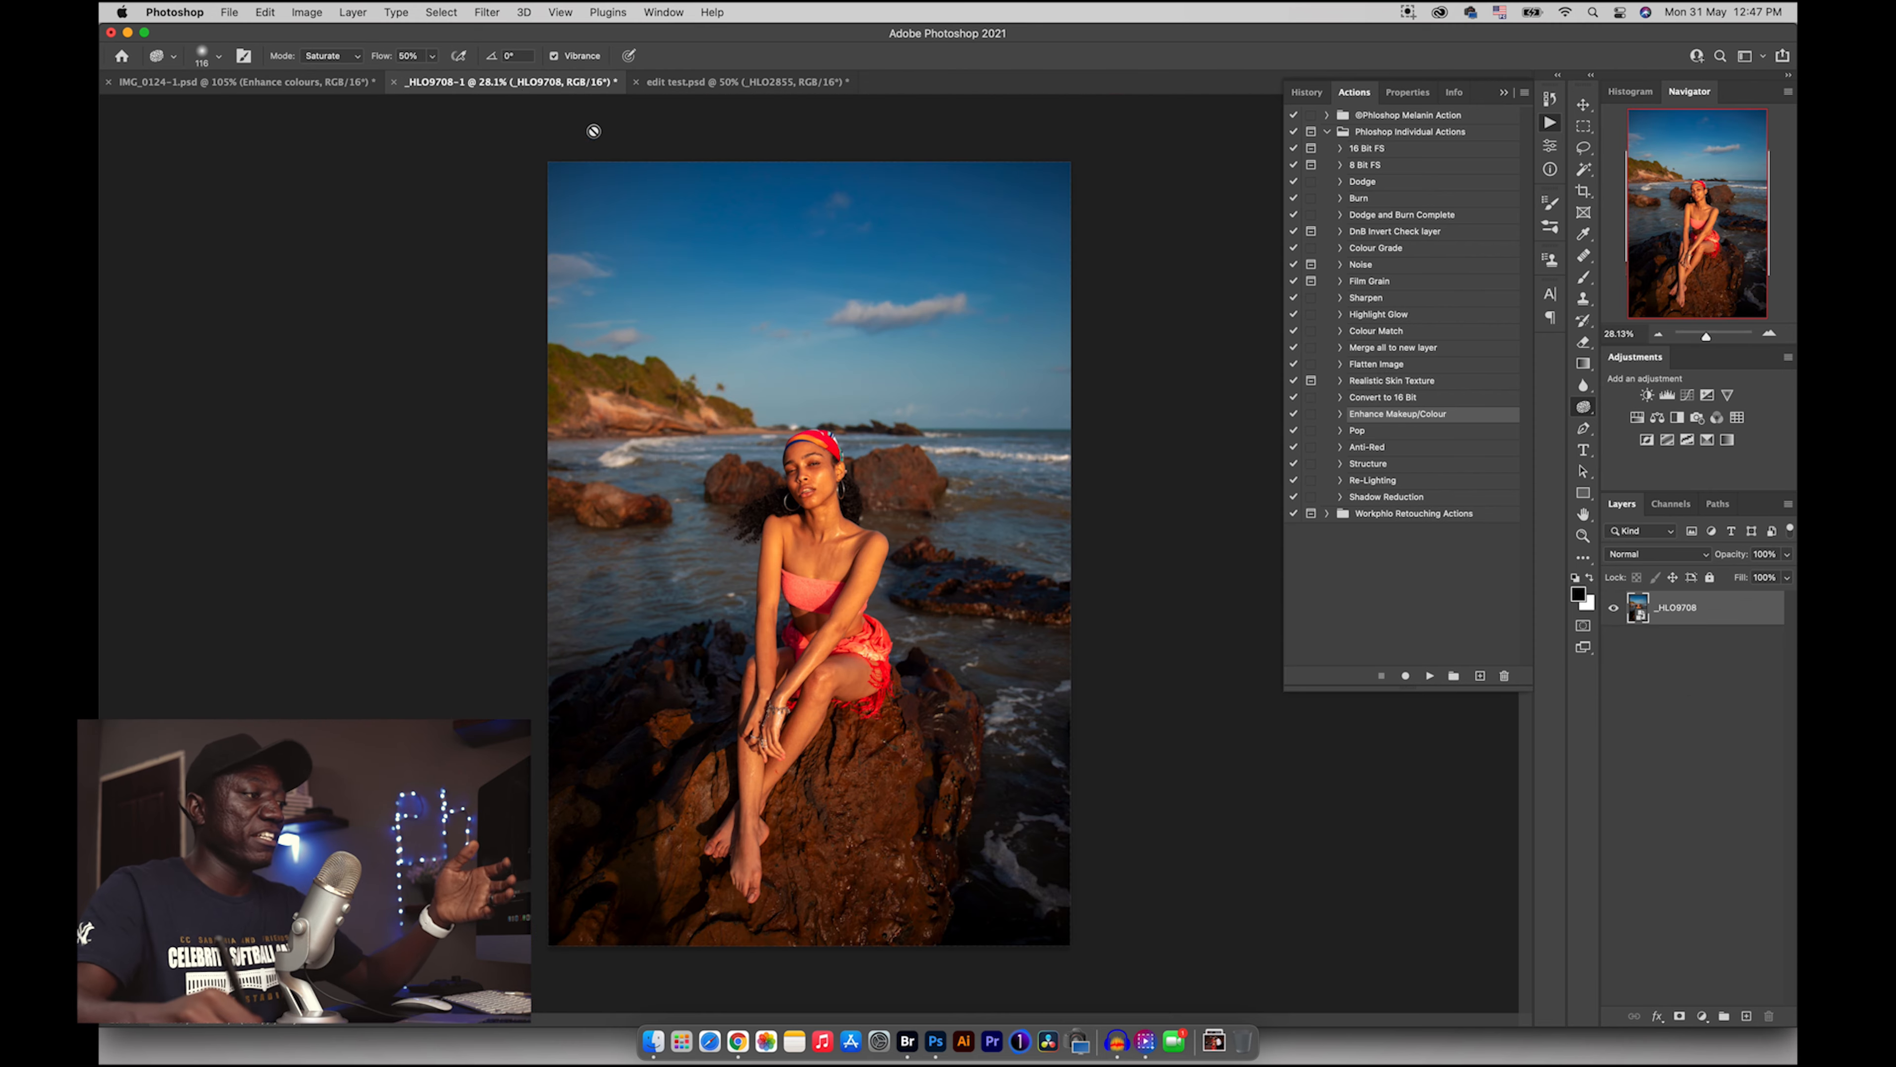
pyautogui.press('z')
pyautogui.moveTo(828, 613); pyautogui.dragTo(1145, 563)
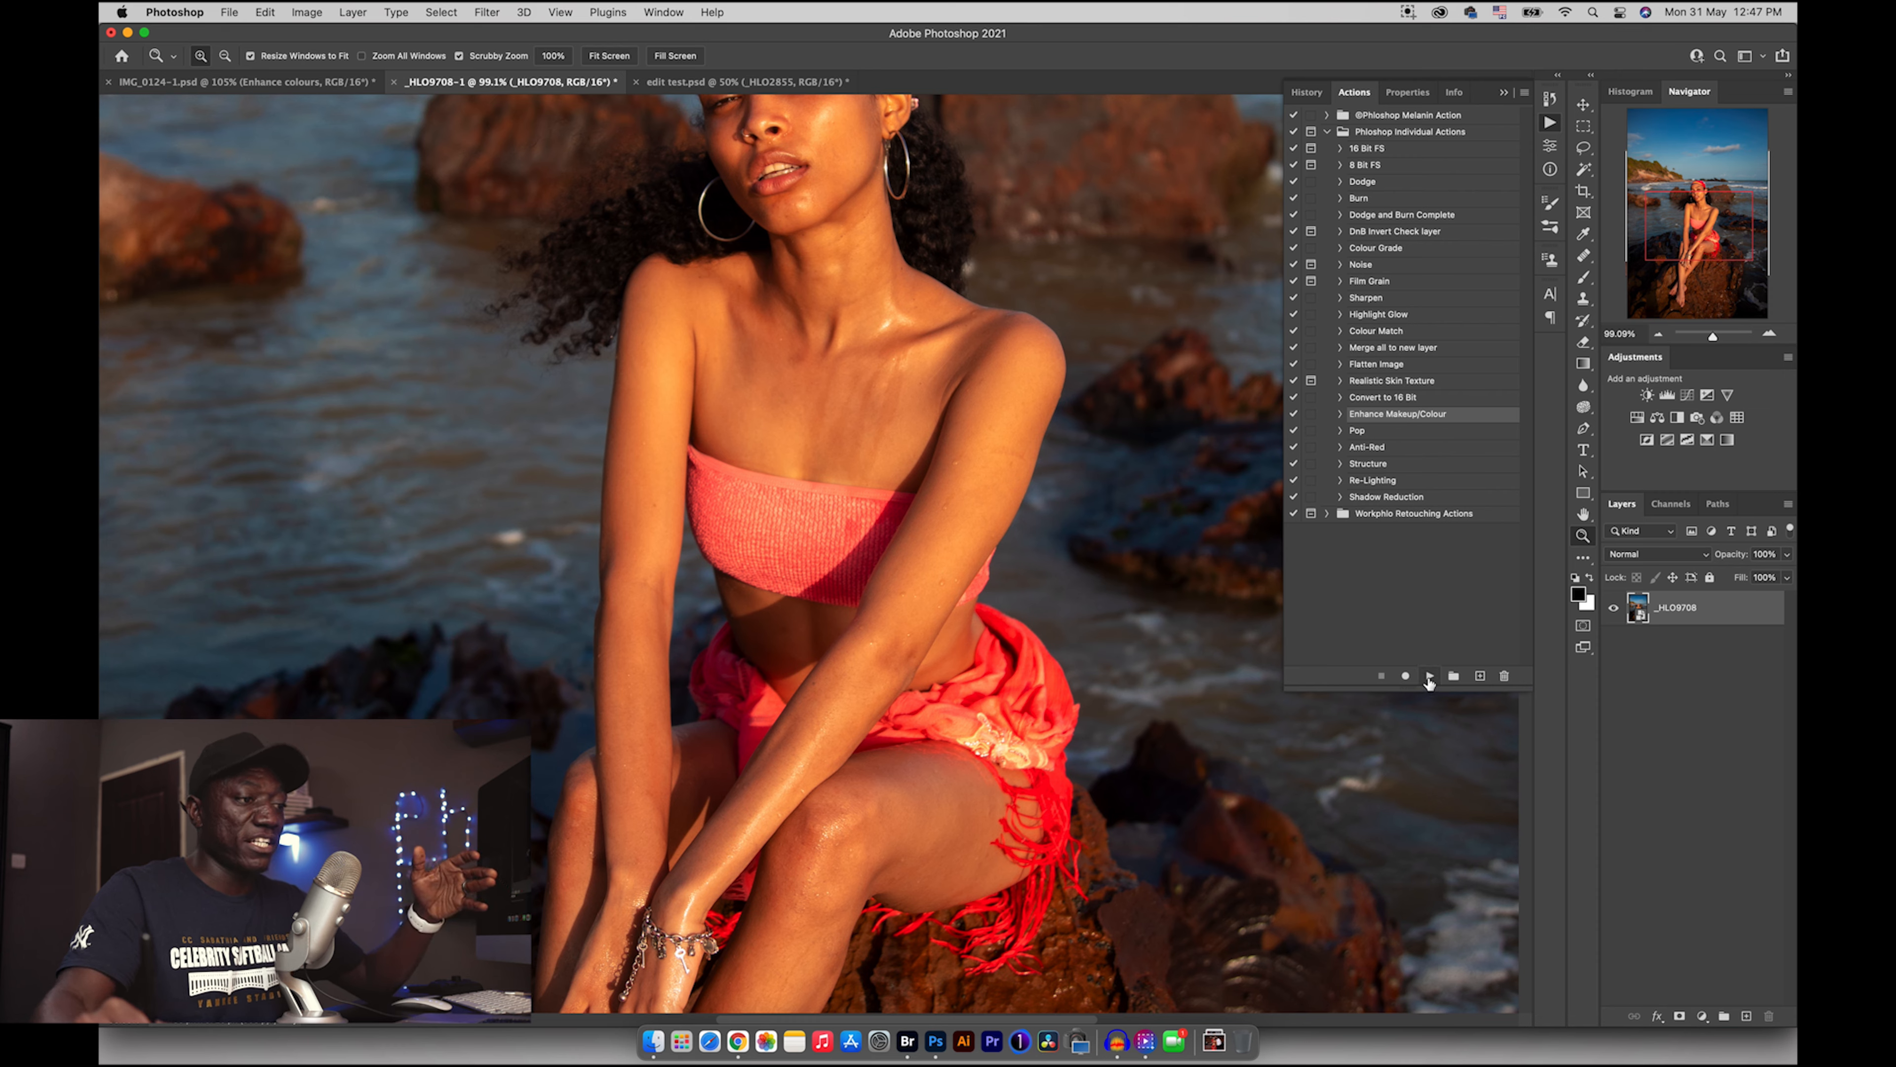
pyautogui.click(1429, 676)
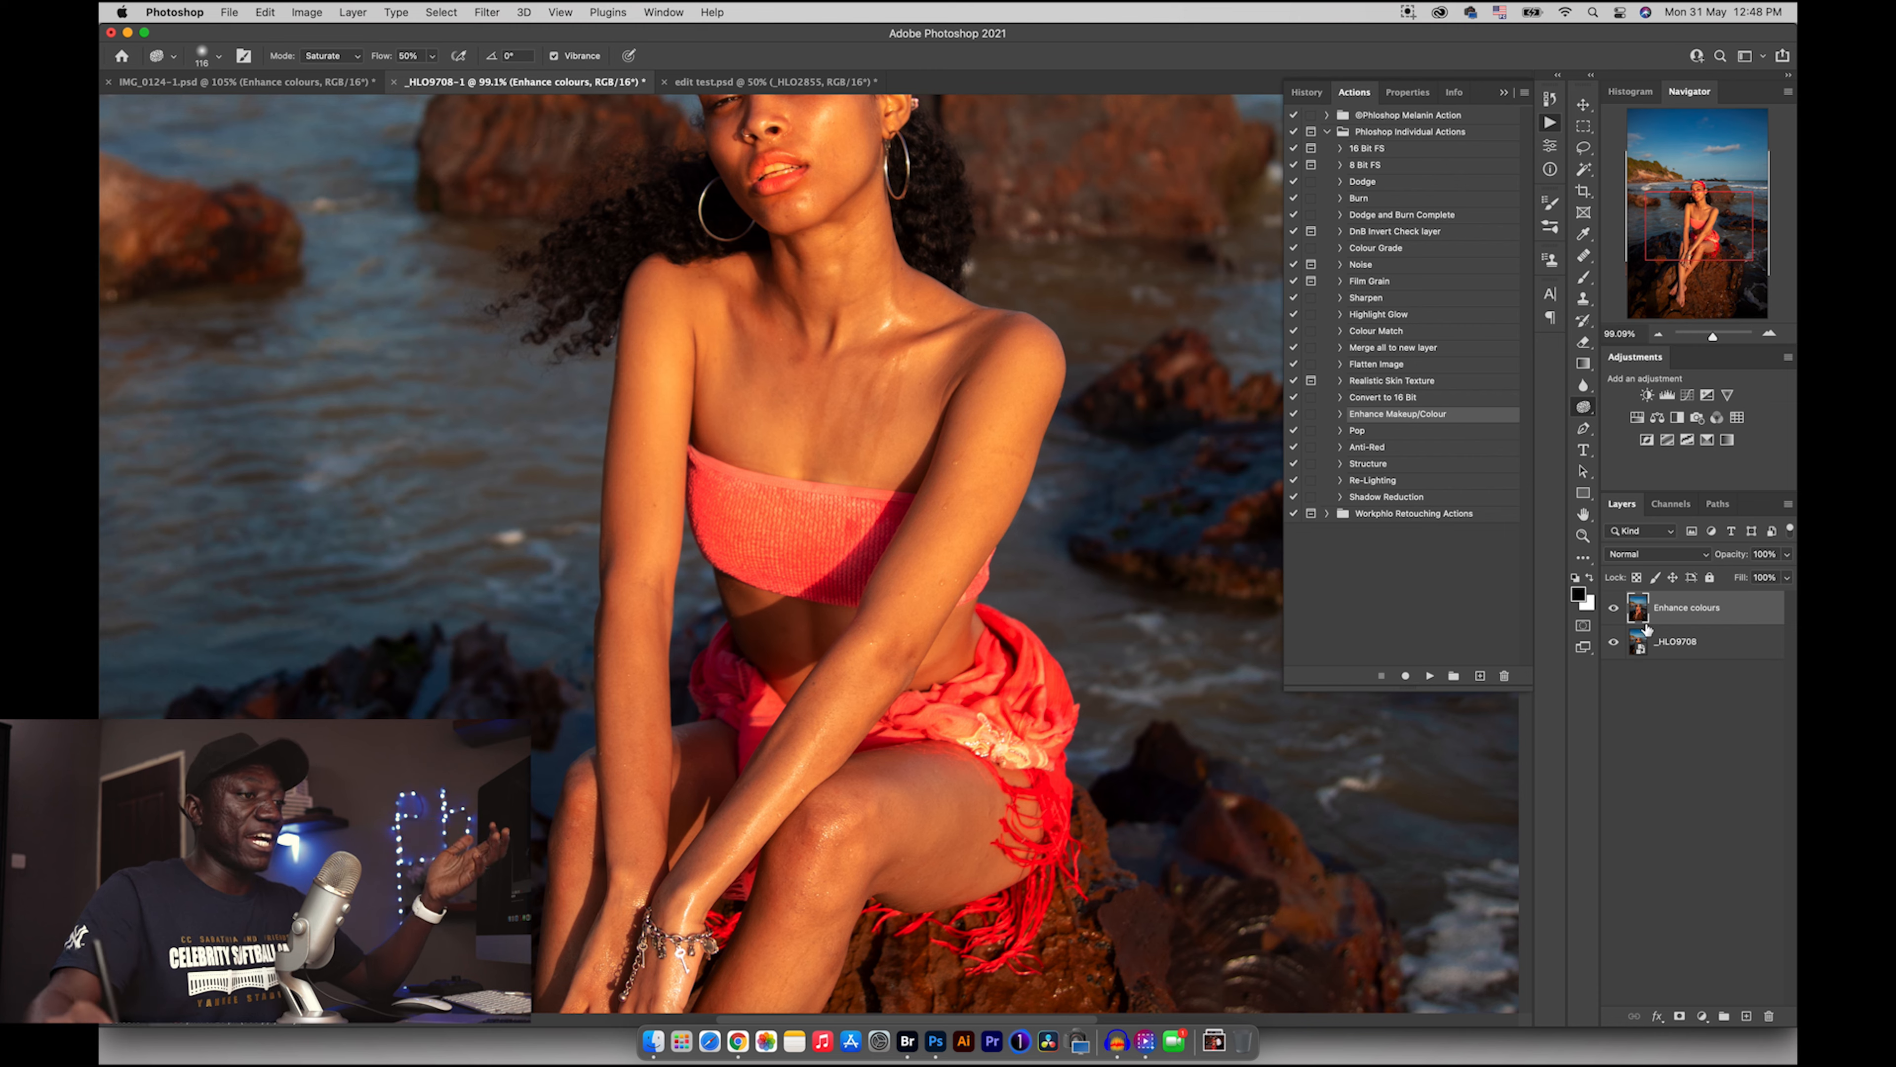
# - Compare the beach photo with and without the Enhance colours layer, and delete that layer
pyautogui.click(1613, 607)
pyautogui.click(1613, 608)
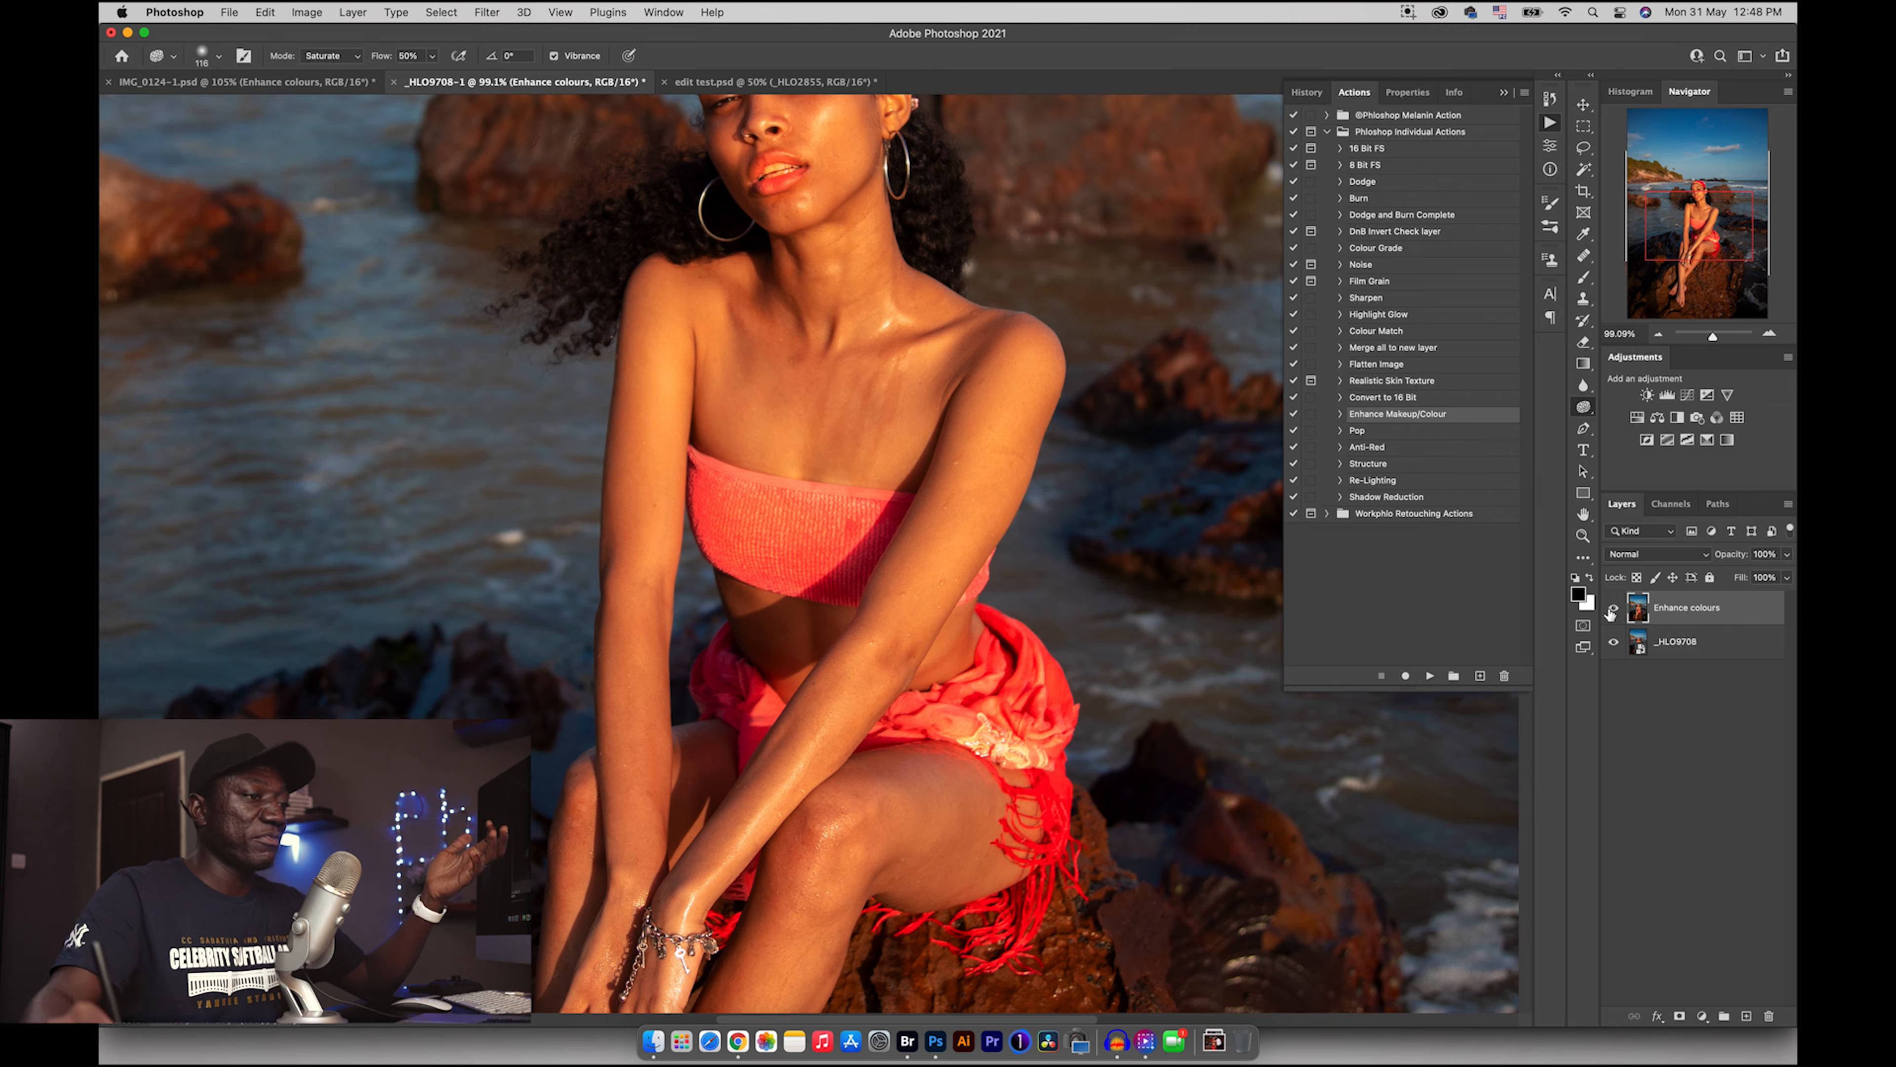
pyautogui.click(1612, 608)
pyautogui.click(1612, 607)
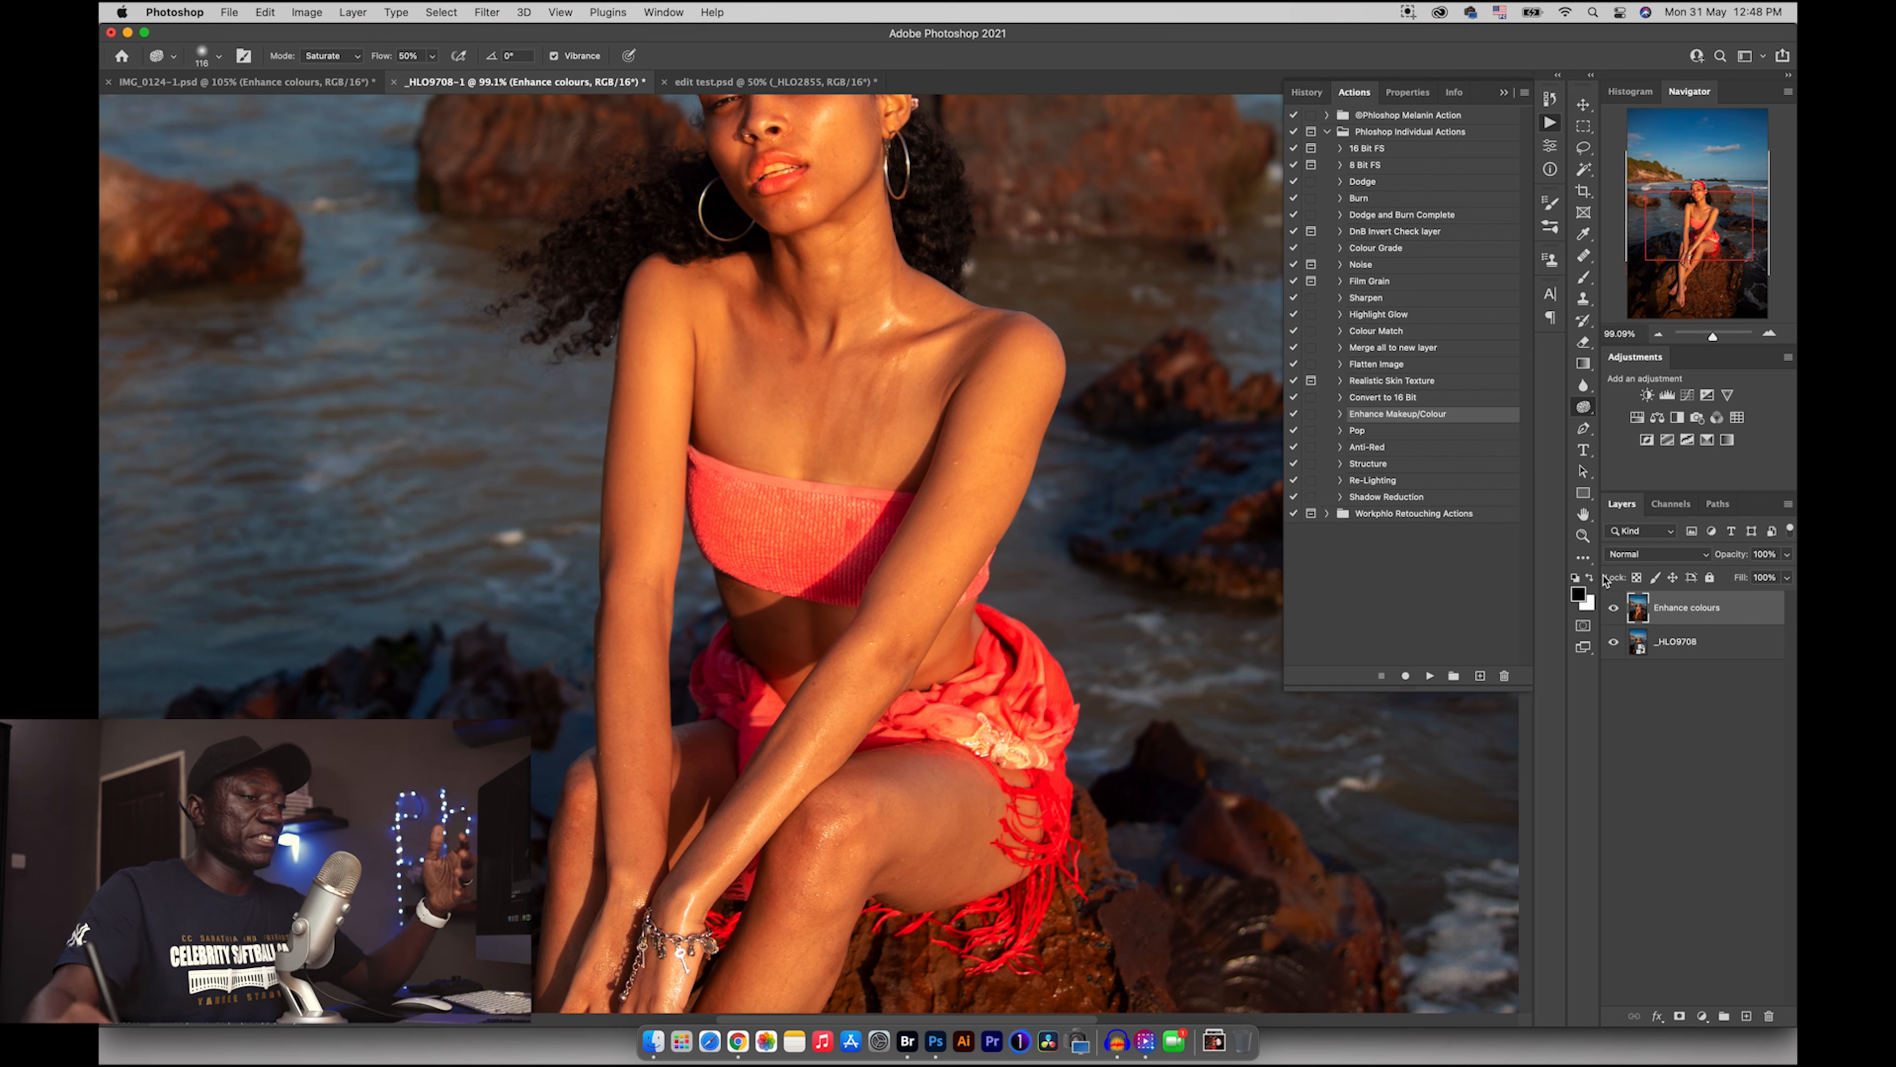
pyautogui.press('Delete')
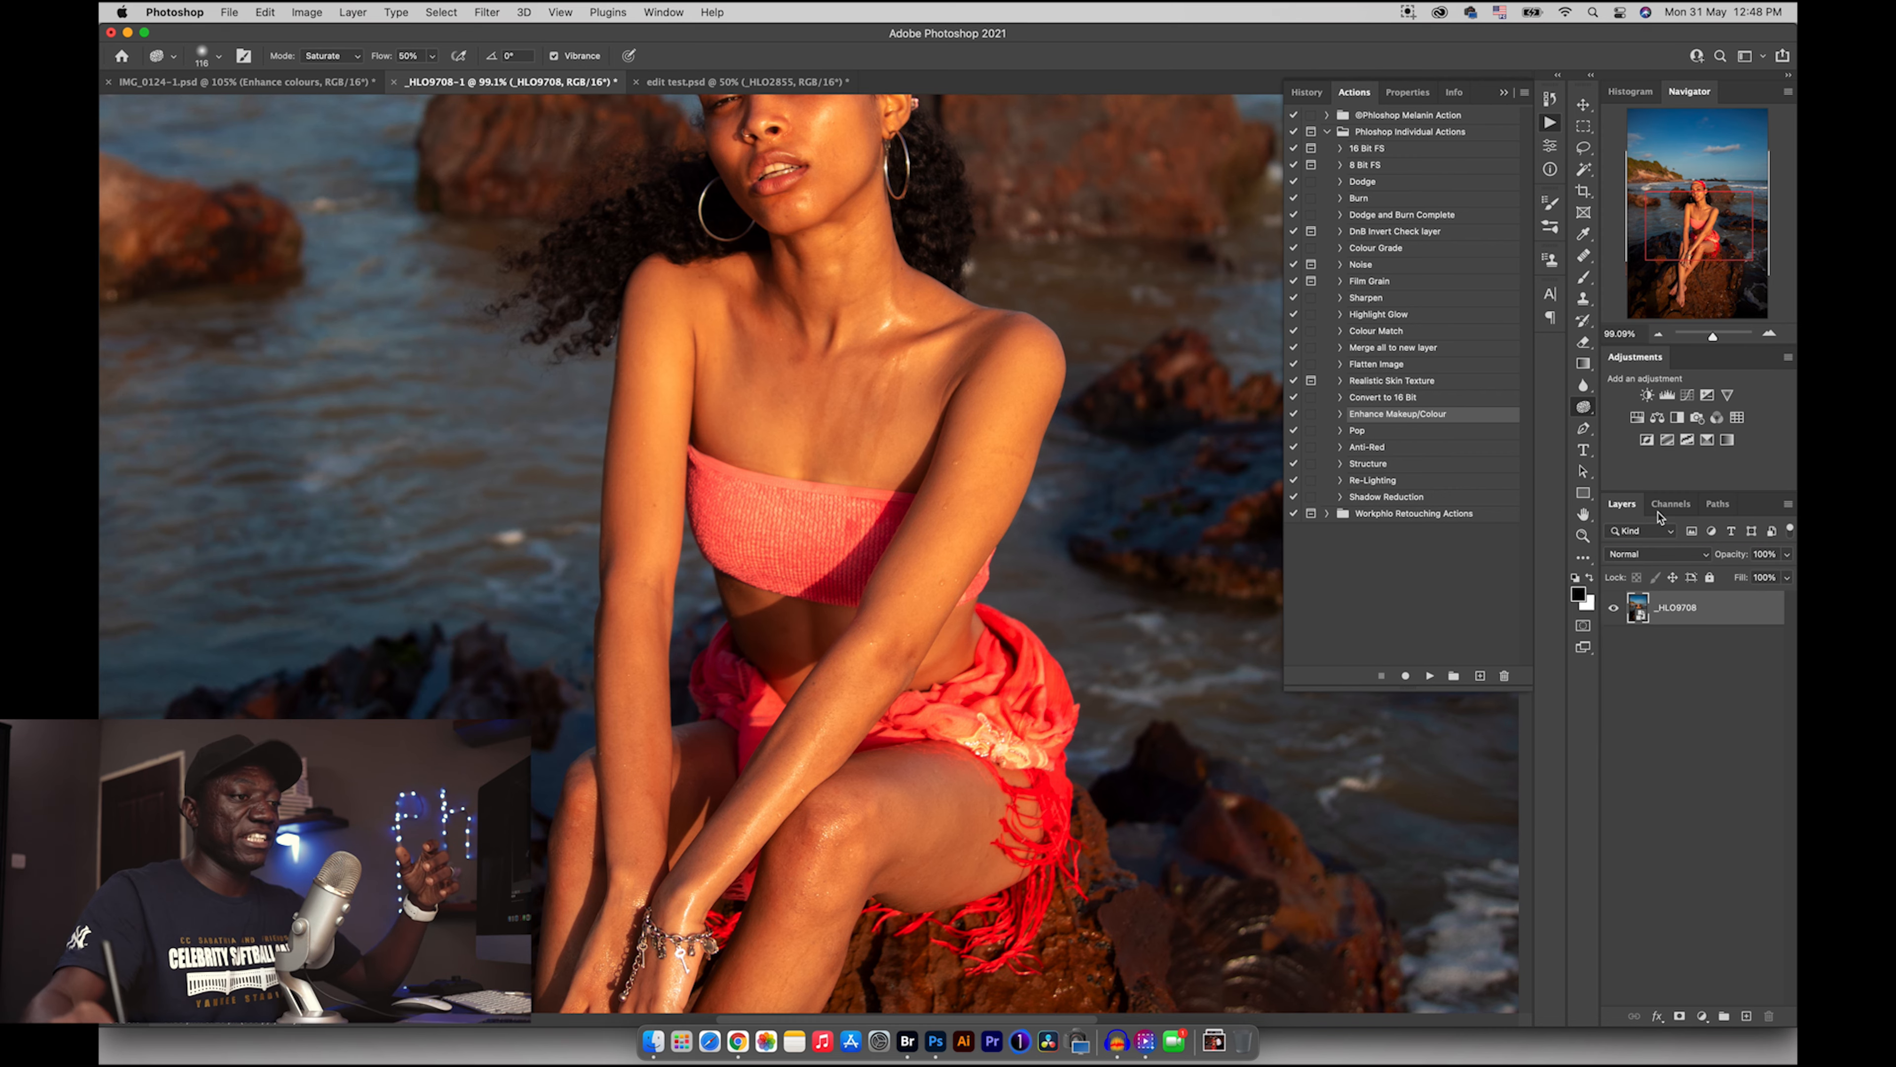
# - Return to the IMG_0124-1 portrait and delete its Enhance colours and Noise layers
pyautogui.click(351, 82)
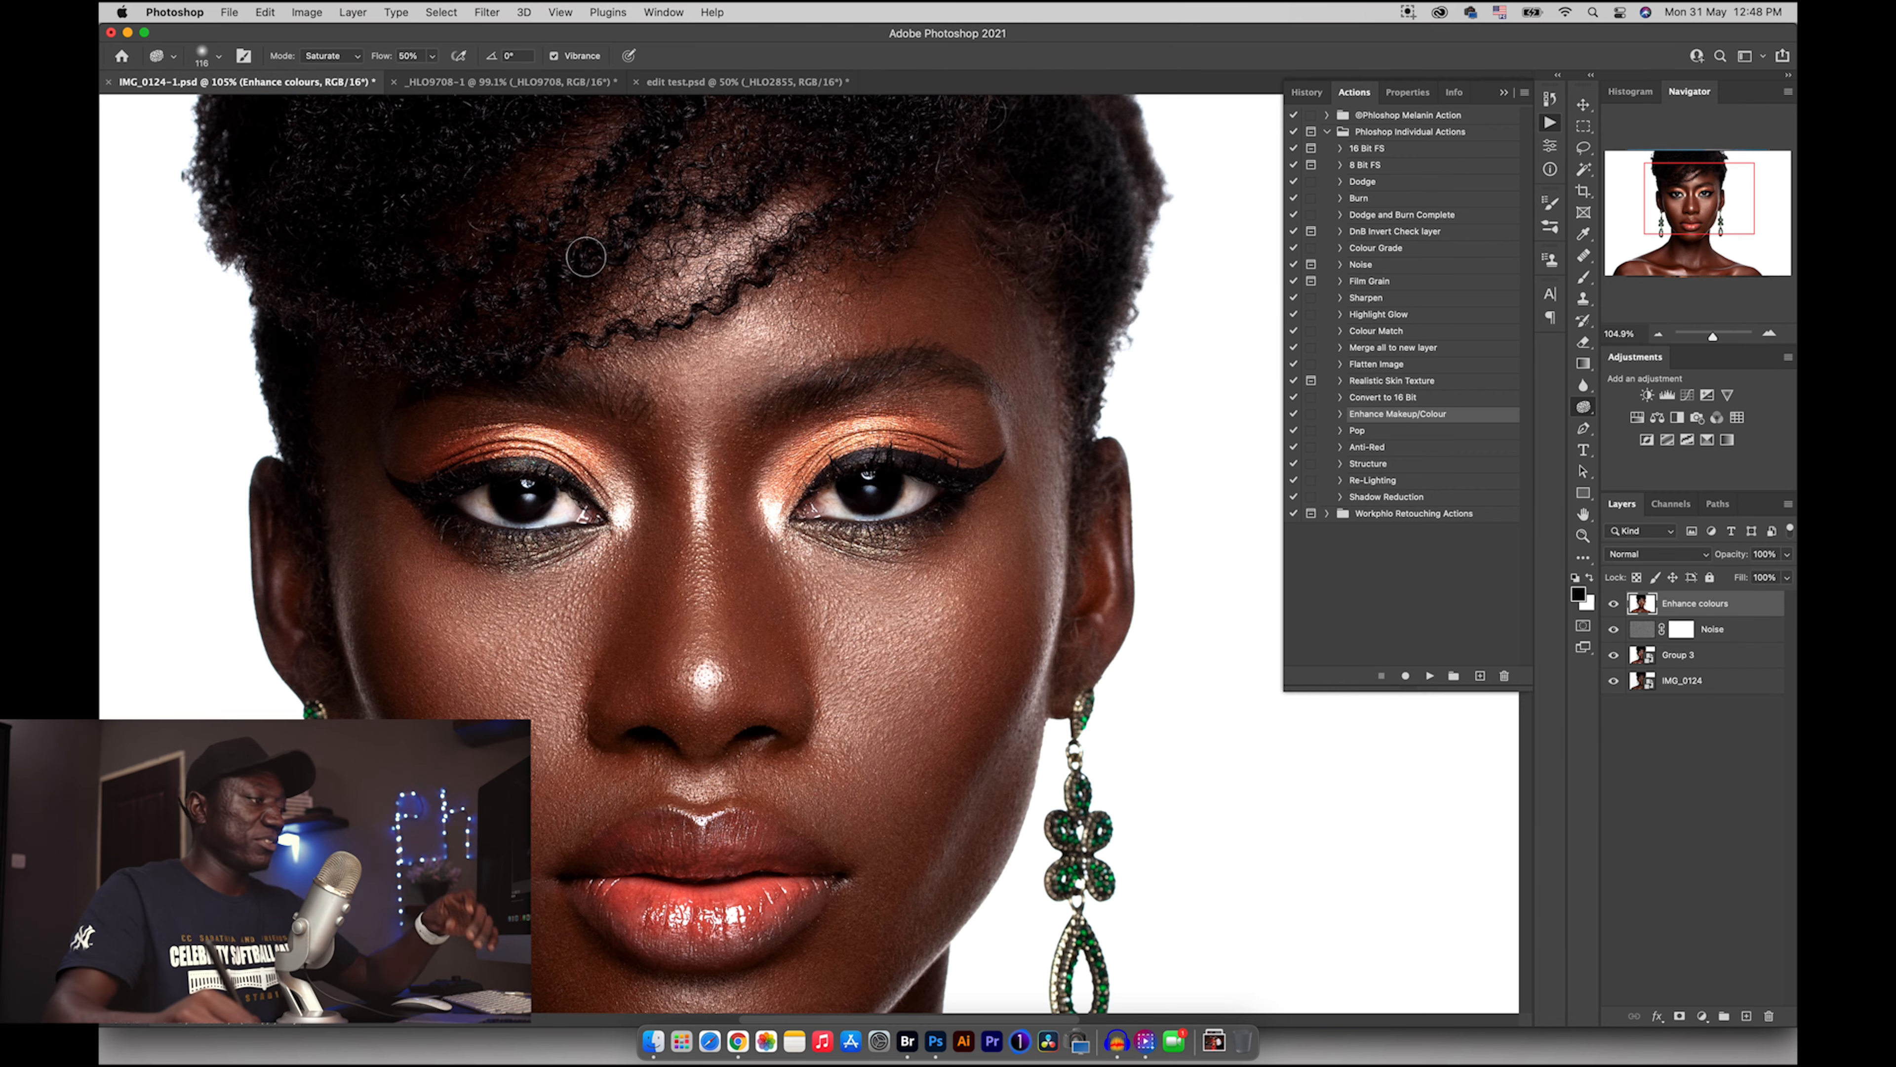
pyautogui.press('z')
pyautogui.press('super+0')
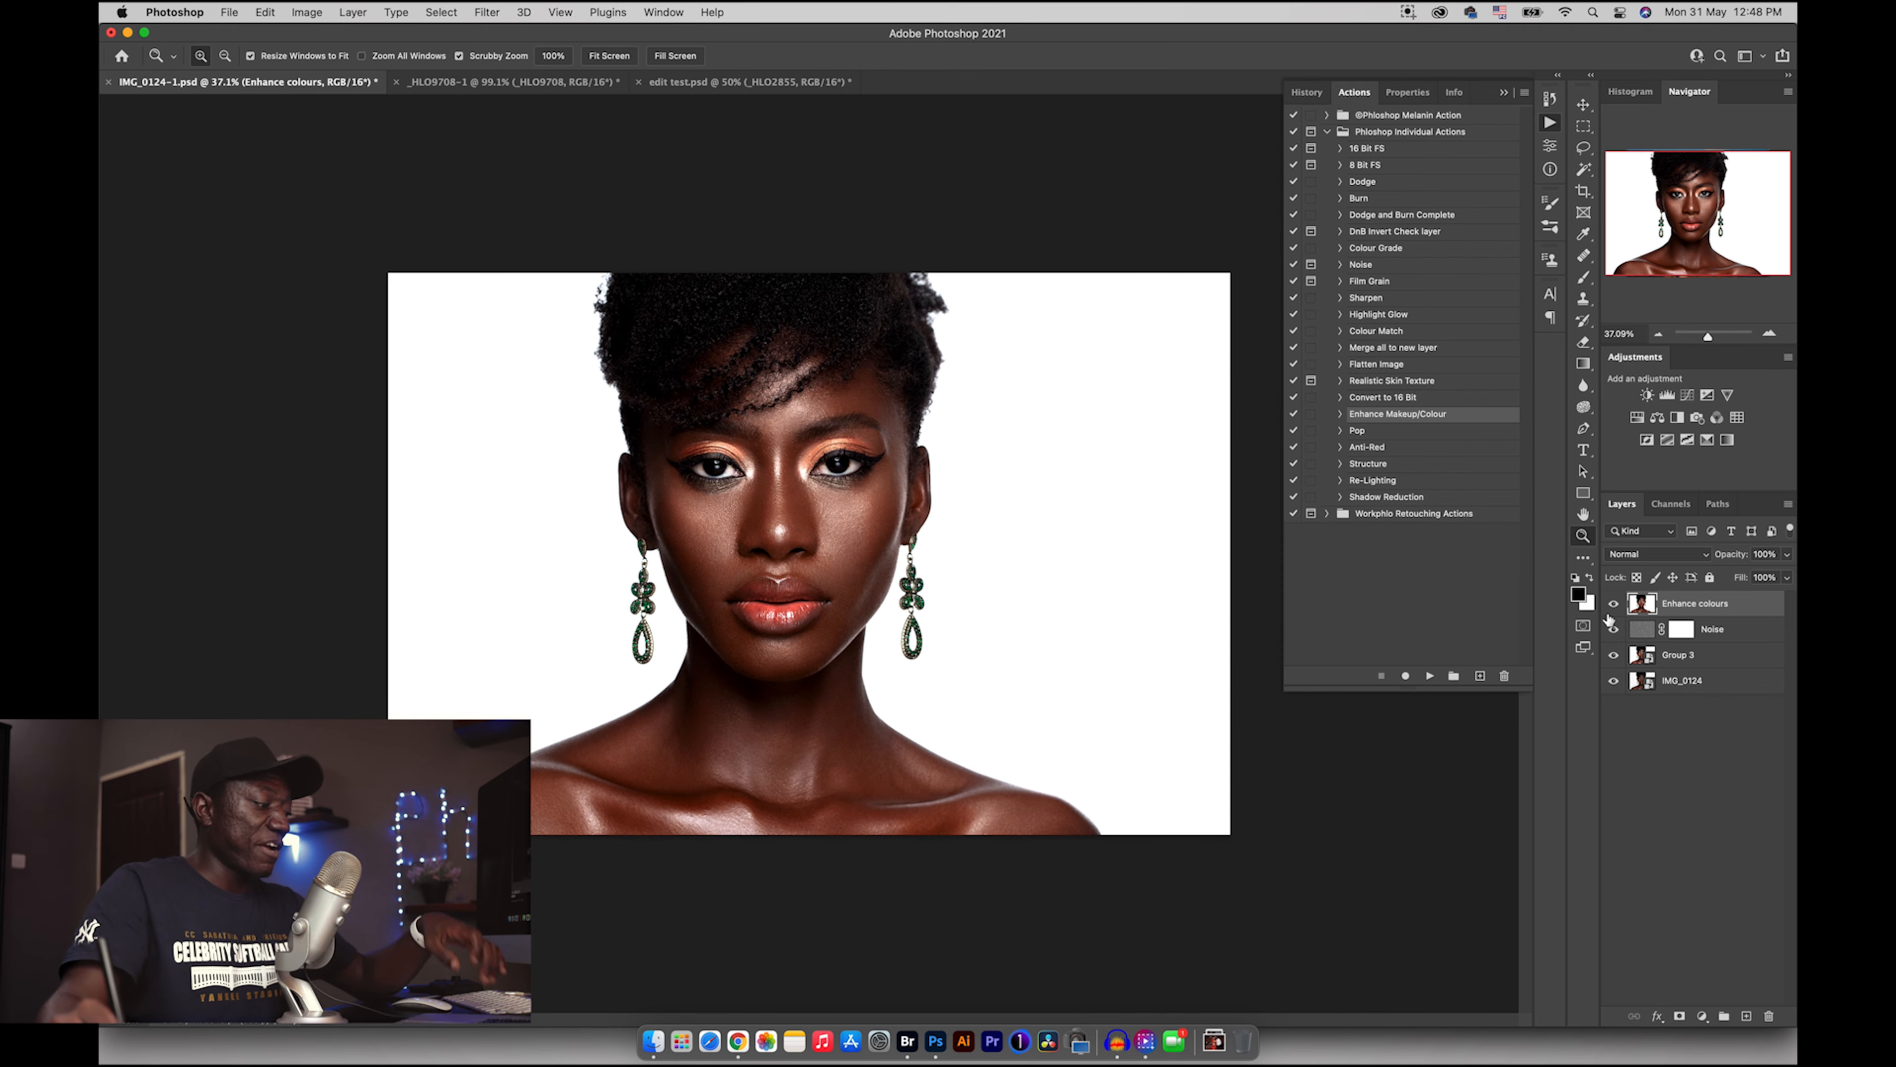
pyautogui.press('Delete')
pyautogui.press('Delete')
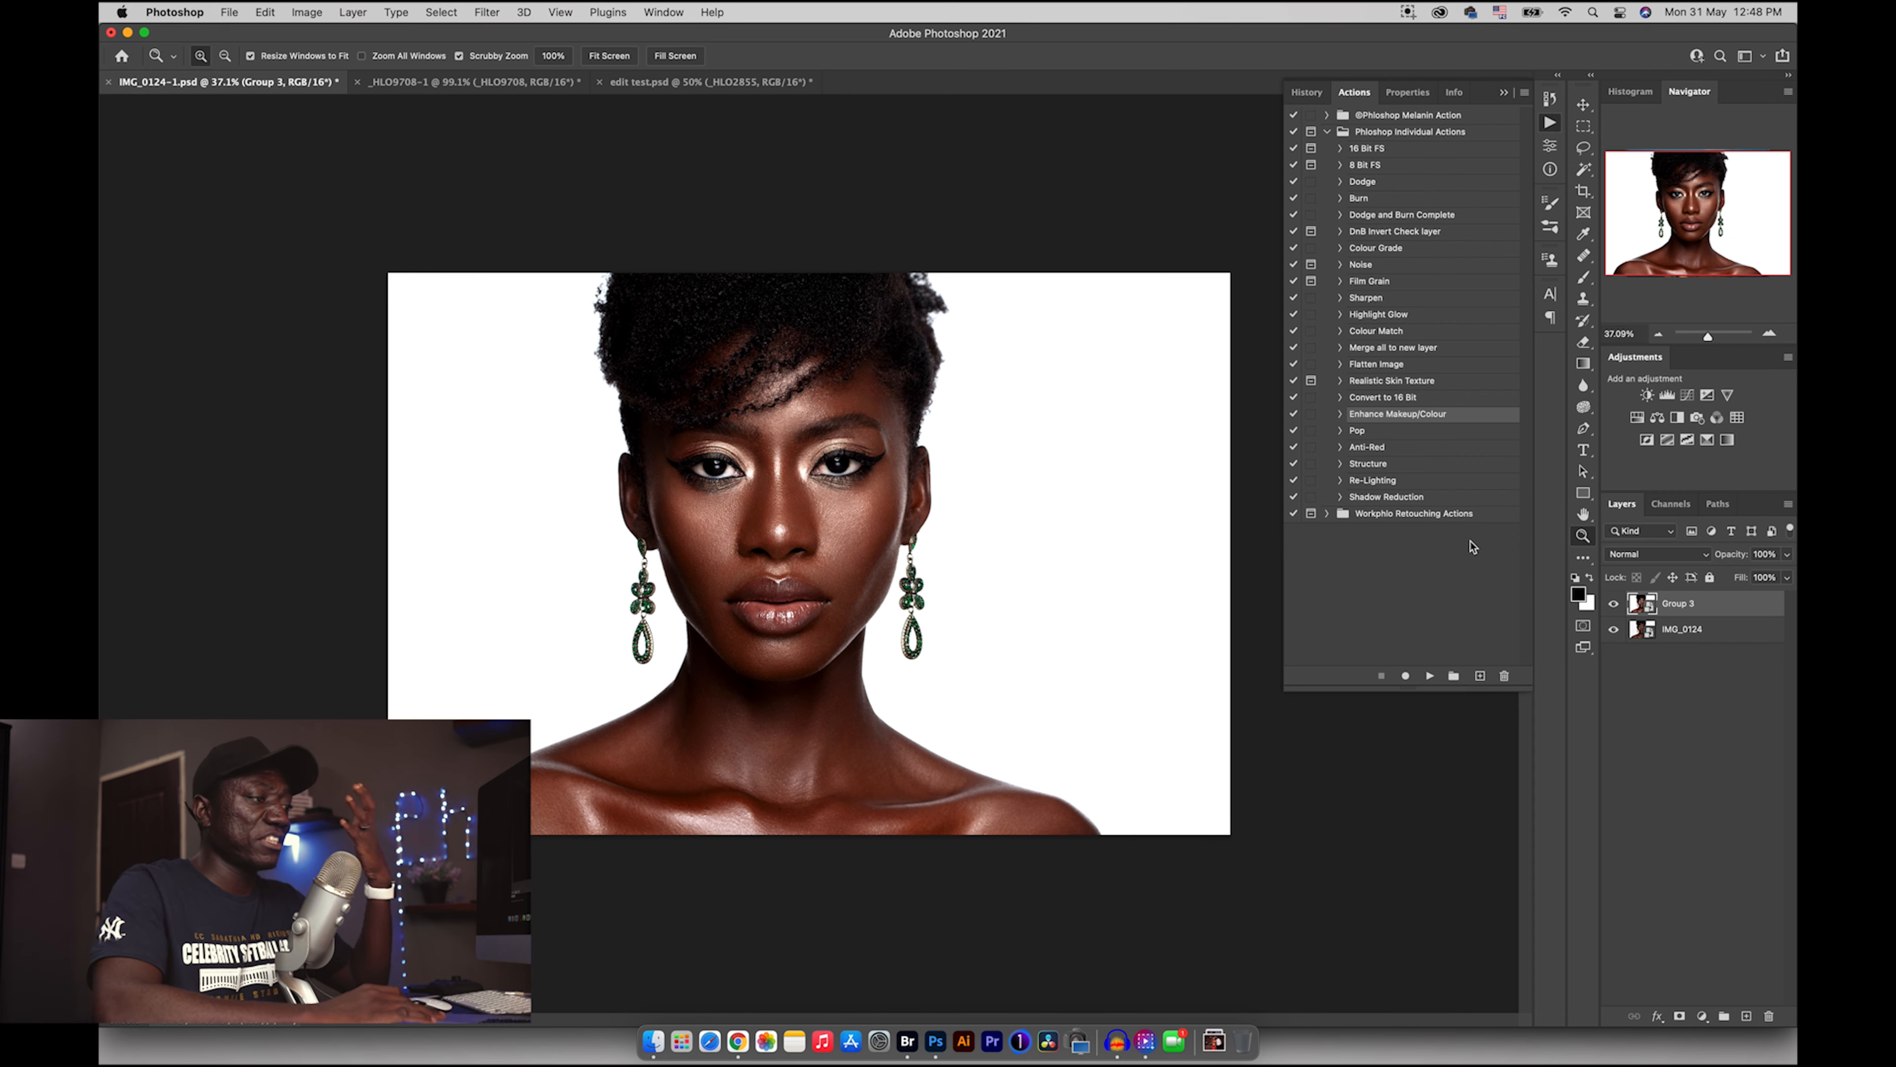
# - Run the Shadow Reduction action on the portrait's Group 3 layer
pyautogui.click(1367, 499)
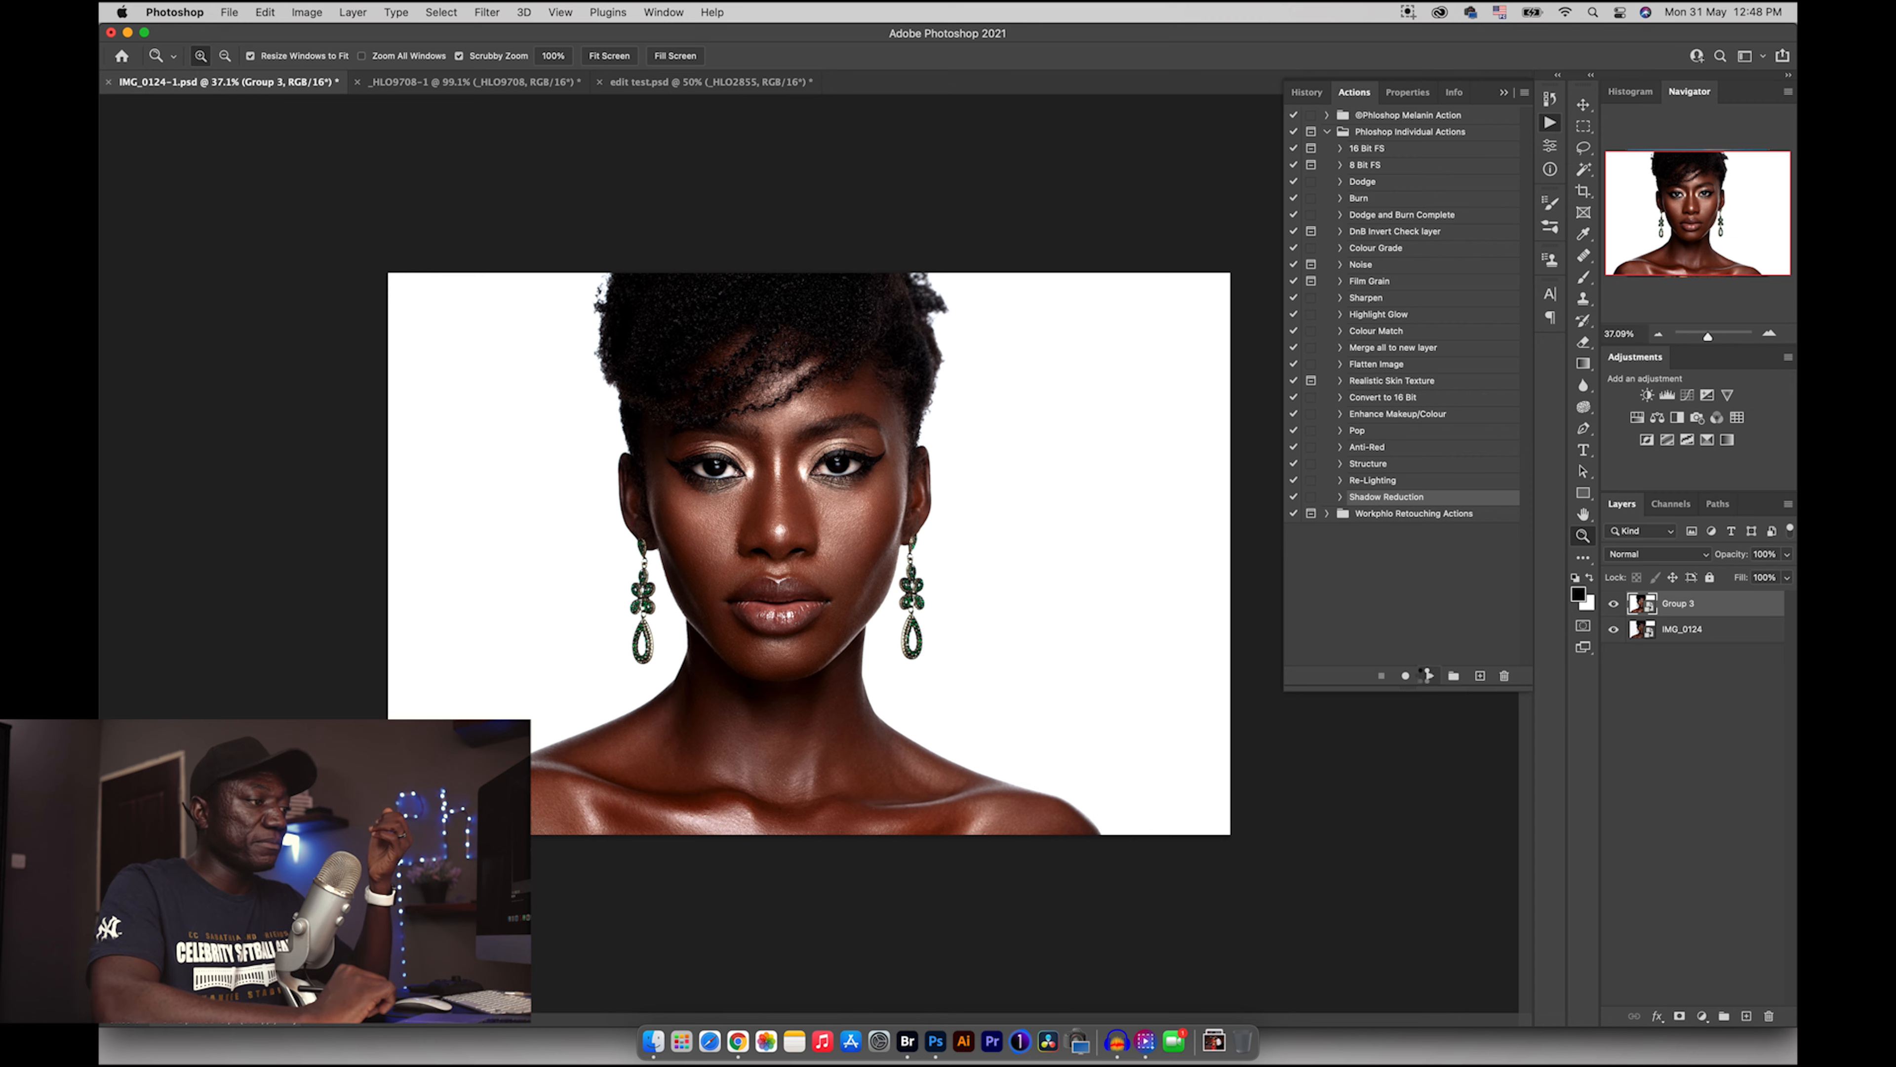
pyautogui.click(1427, 675)
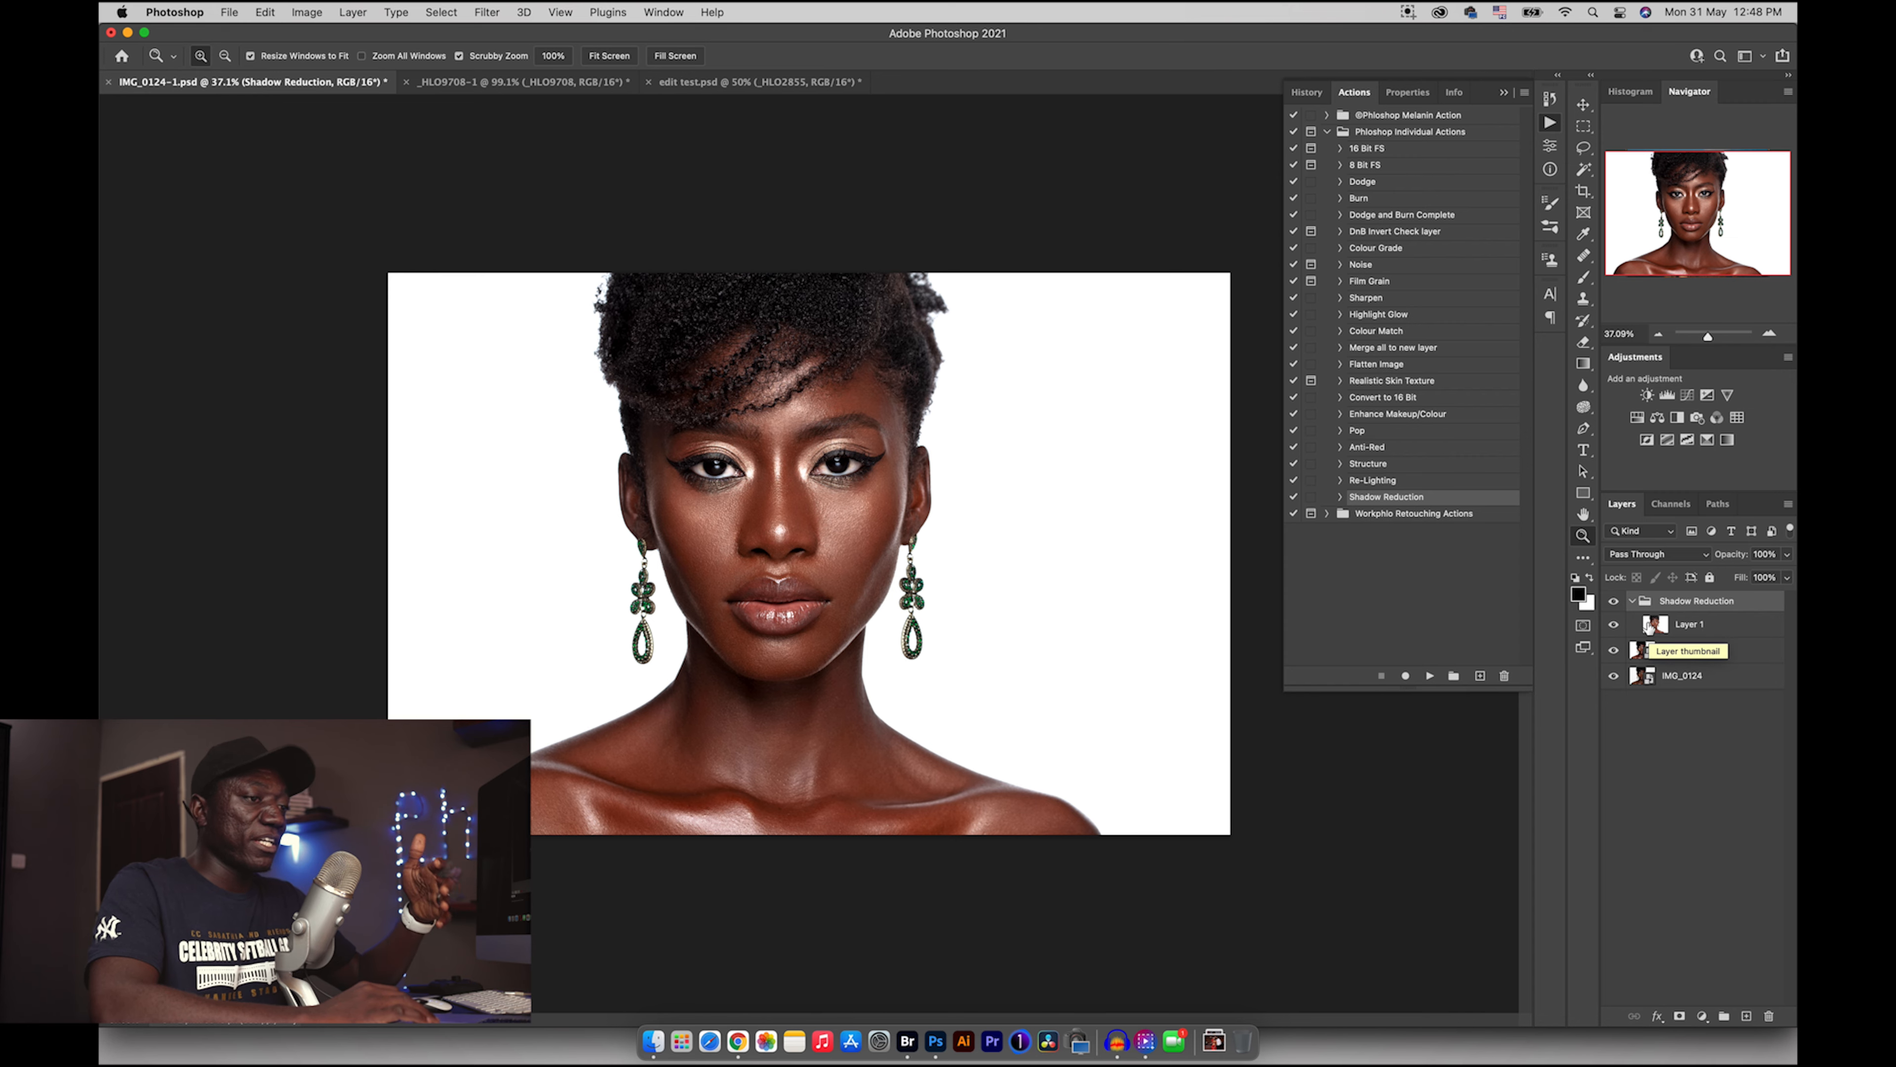
# - Compare the portrait with and without the Shadow Reduction group
pyautogui.click(1632, 602)
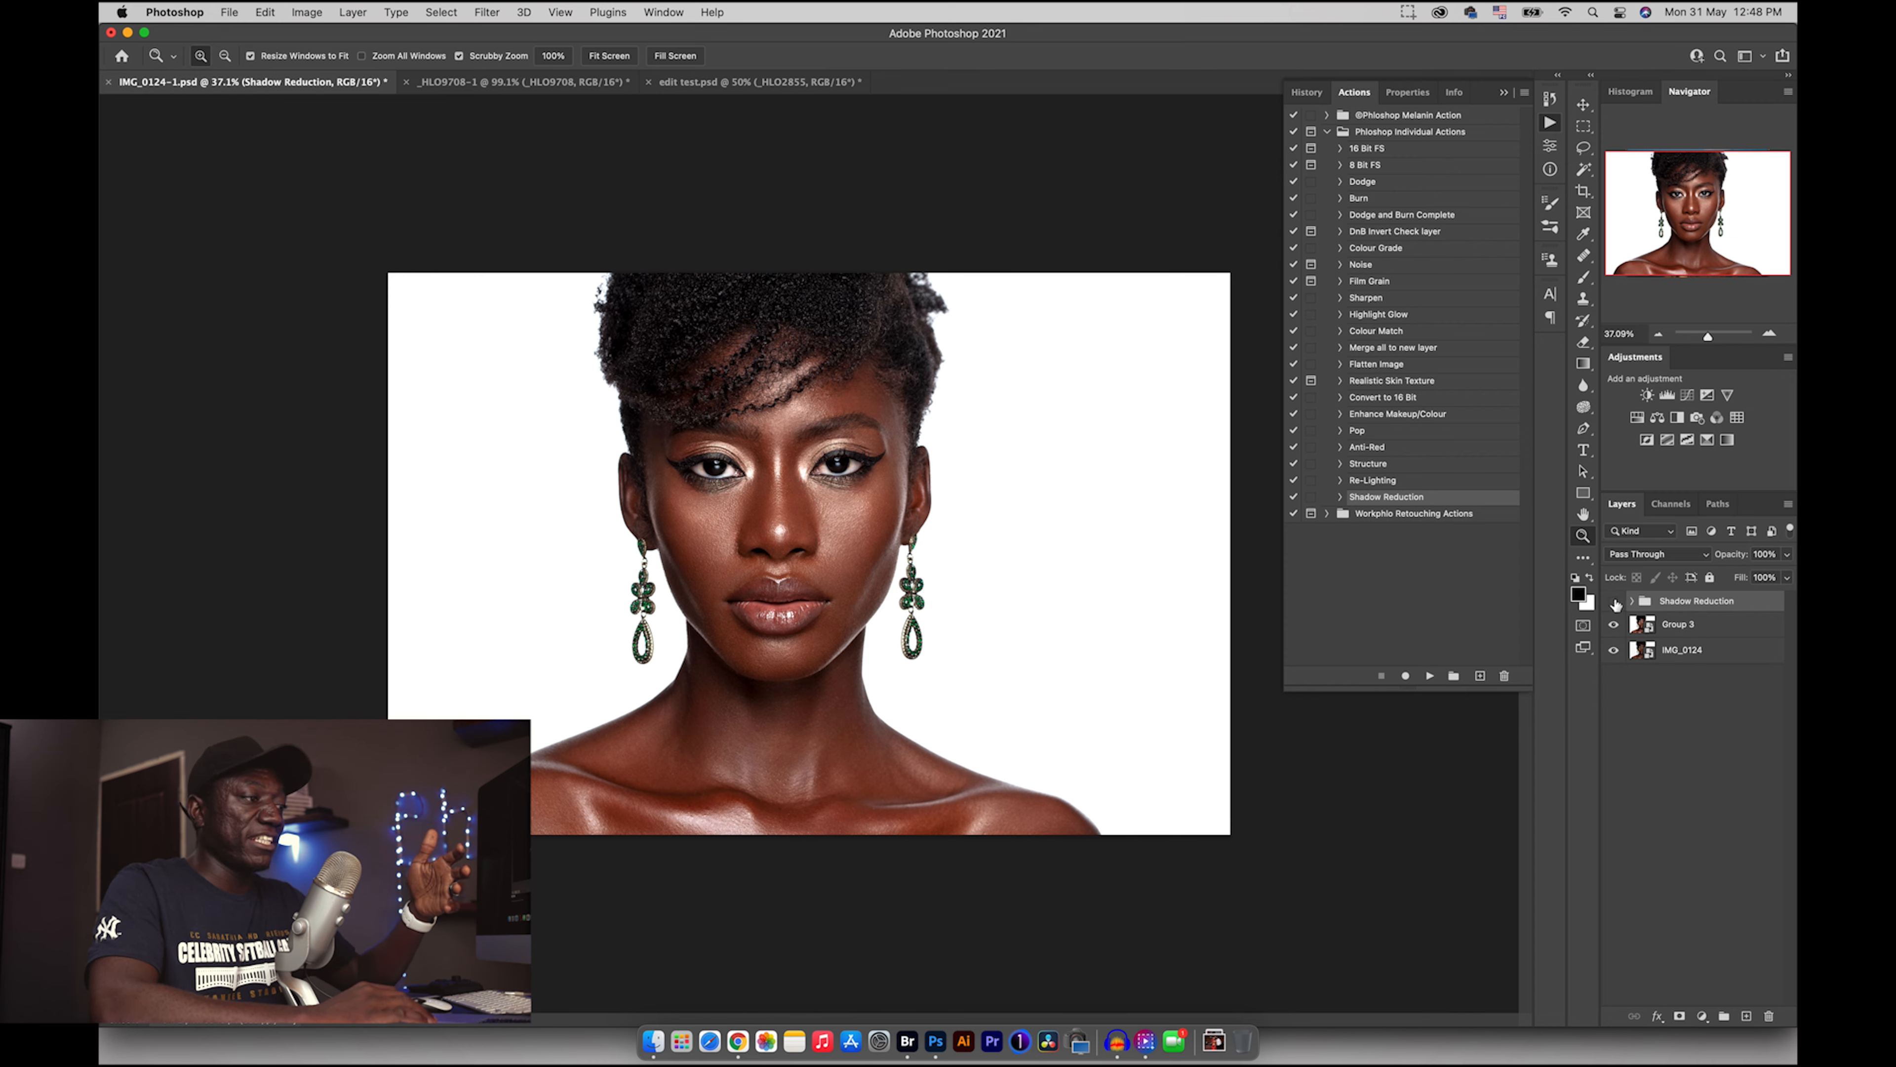
pyautogui.click(1614, 602)
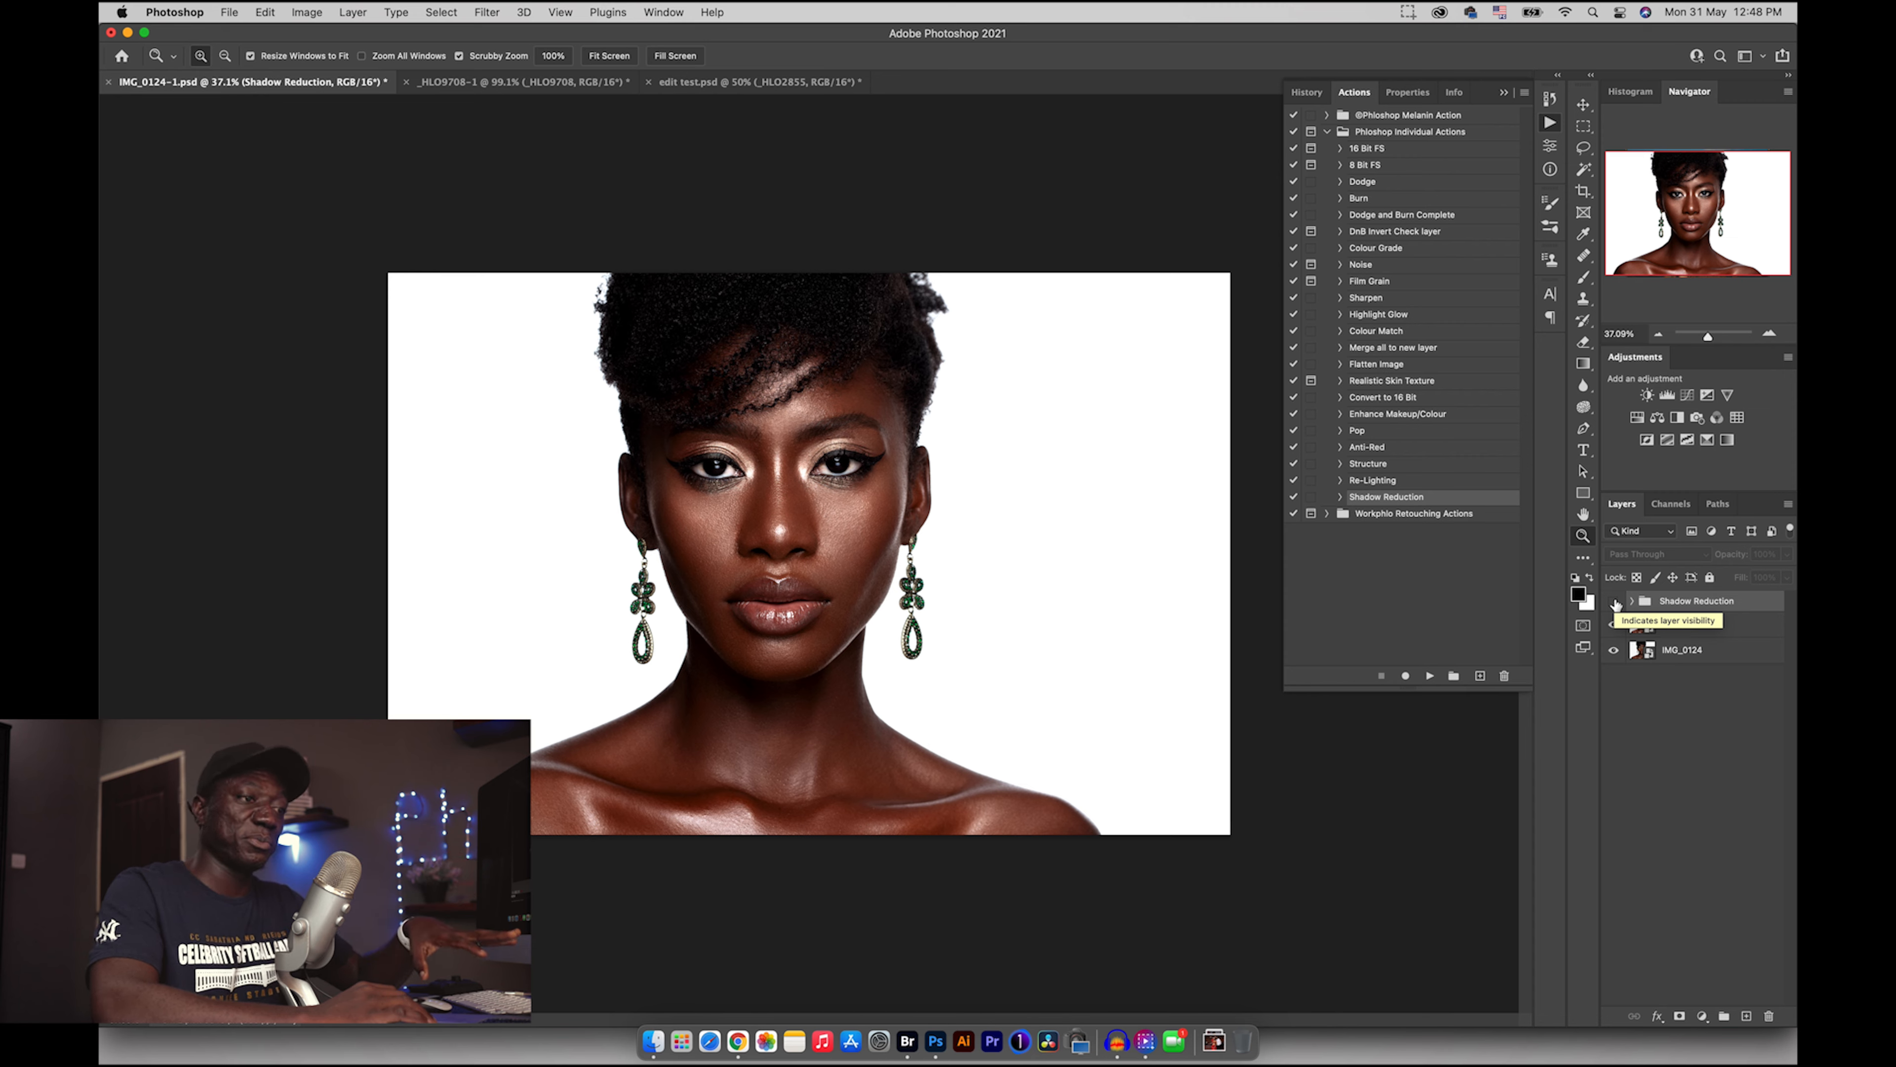
pyautogui.click(1614, 602)
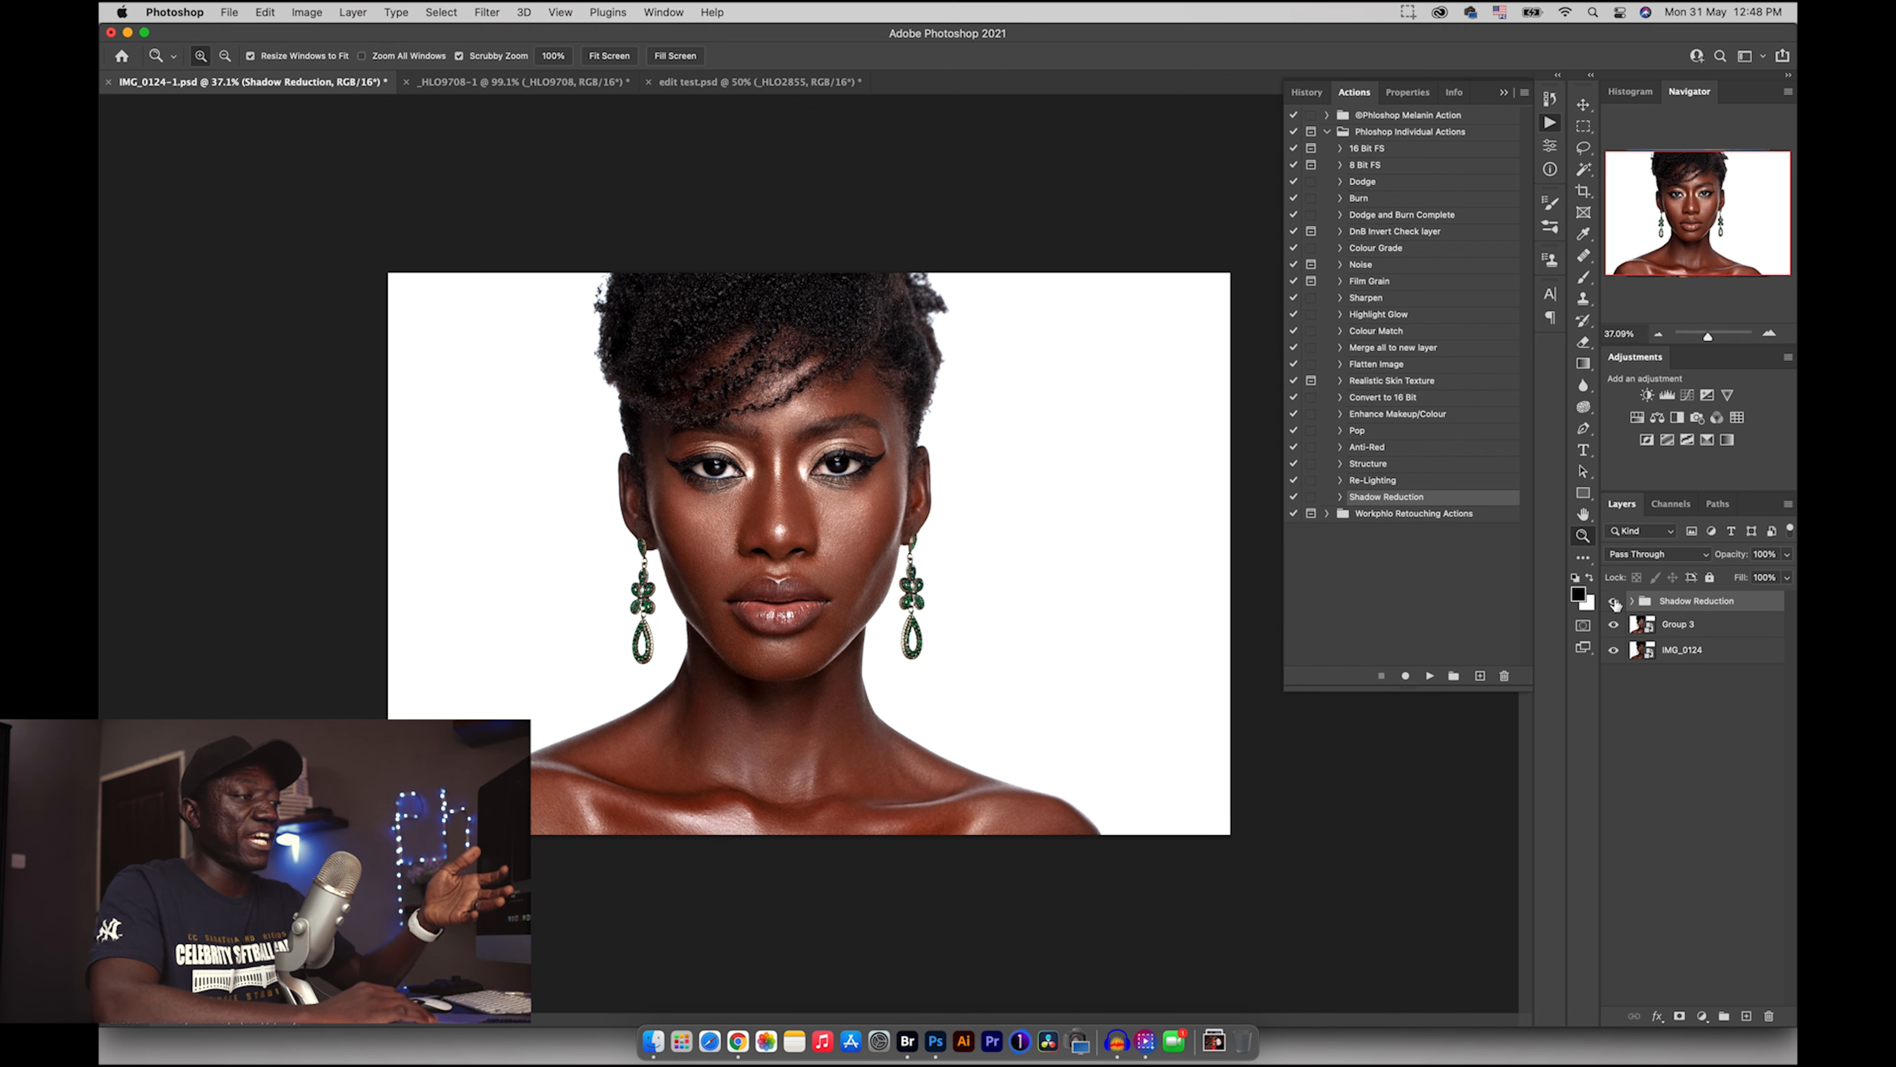
# - Try a higher opacity on Layer 1 inside the Shadow Reduction group and restore it to 54%
pyautogui.click(1632, 601)
pyautogui.click(1682, 623)
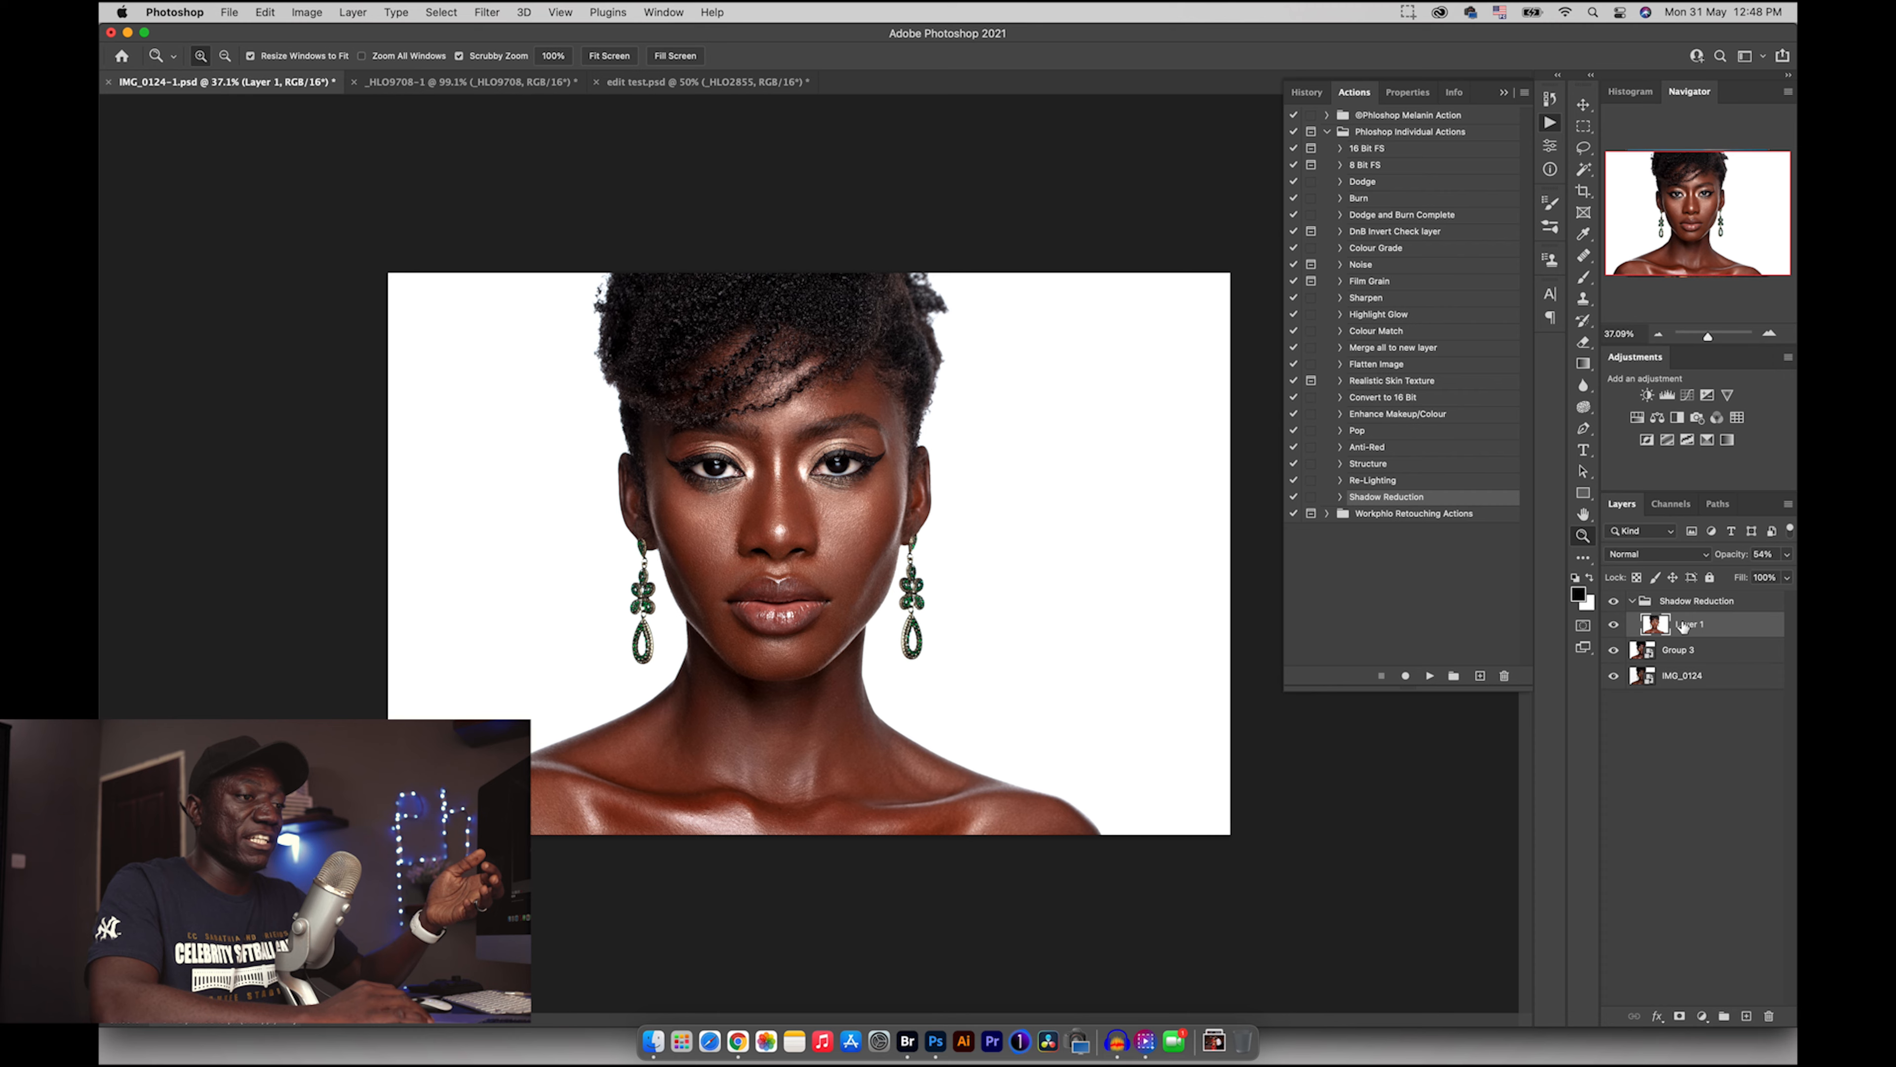
pyautogui.moveTo(1730, 553); pyautogui.dragTo(1794, 554)
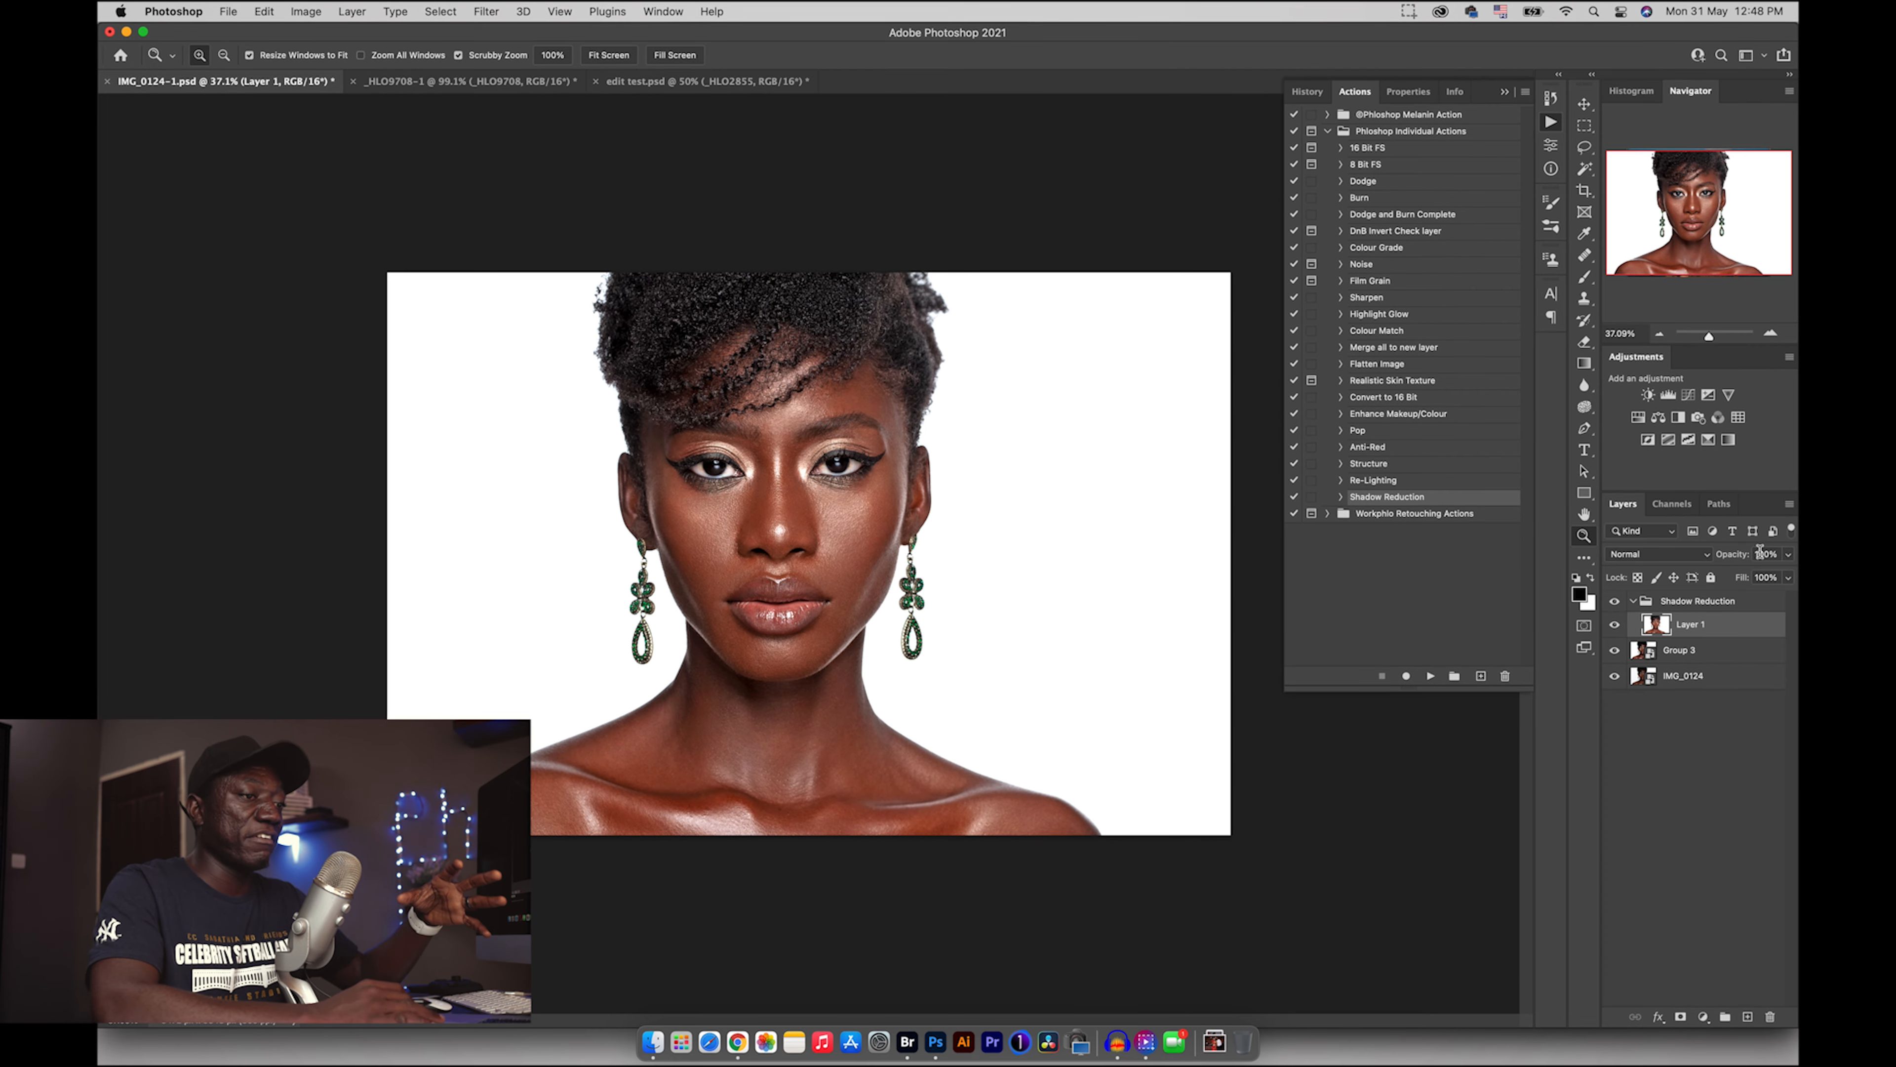
pyautogui.click(1732, 555)
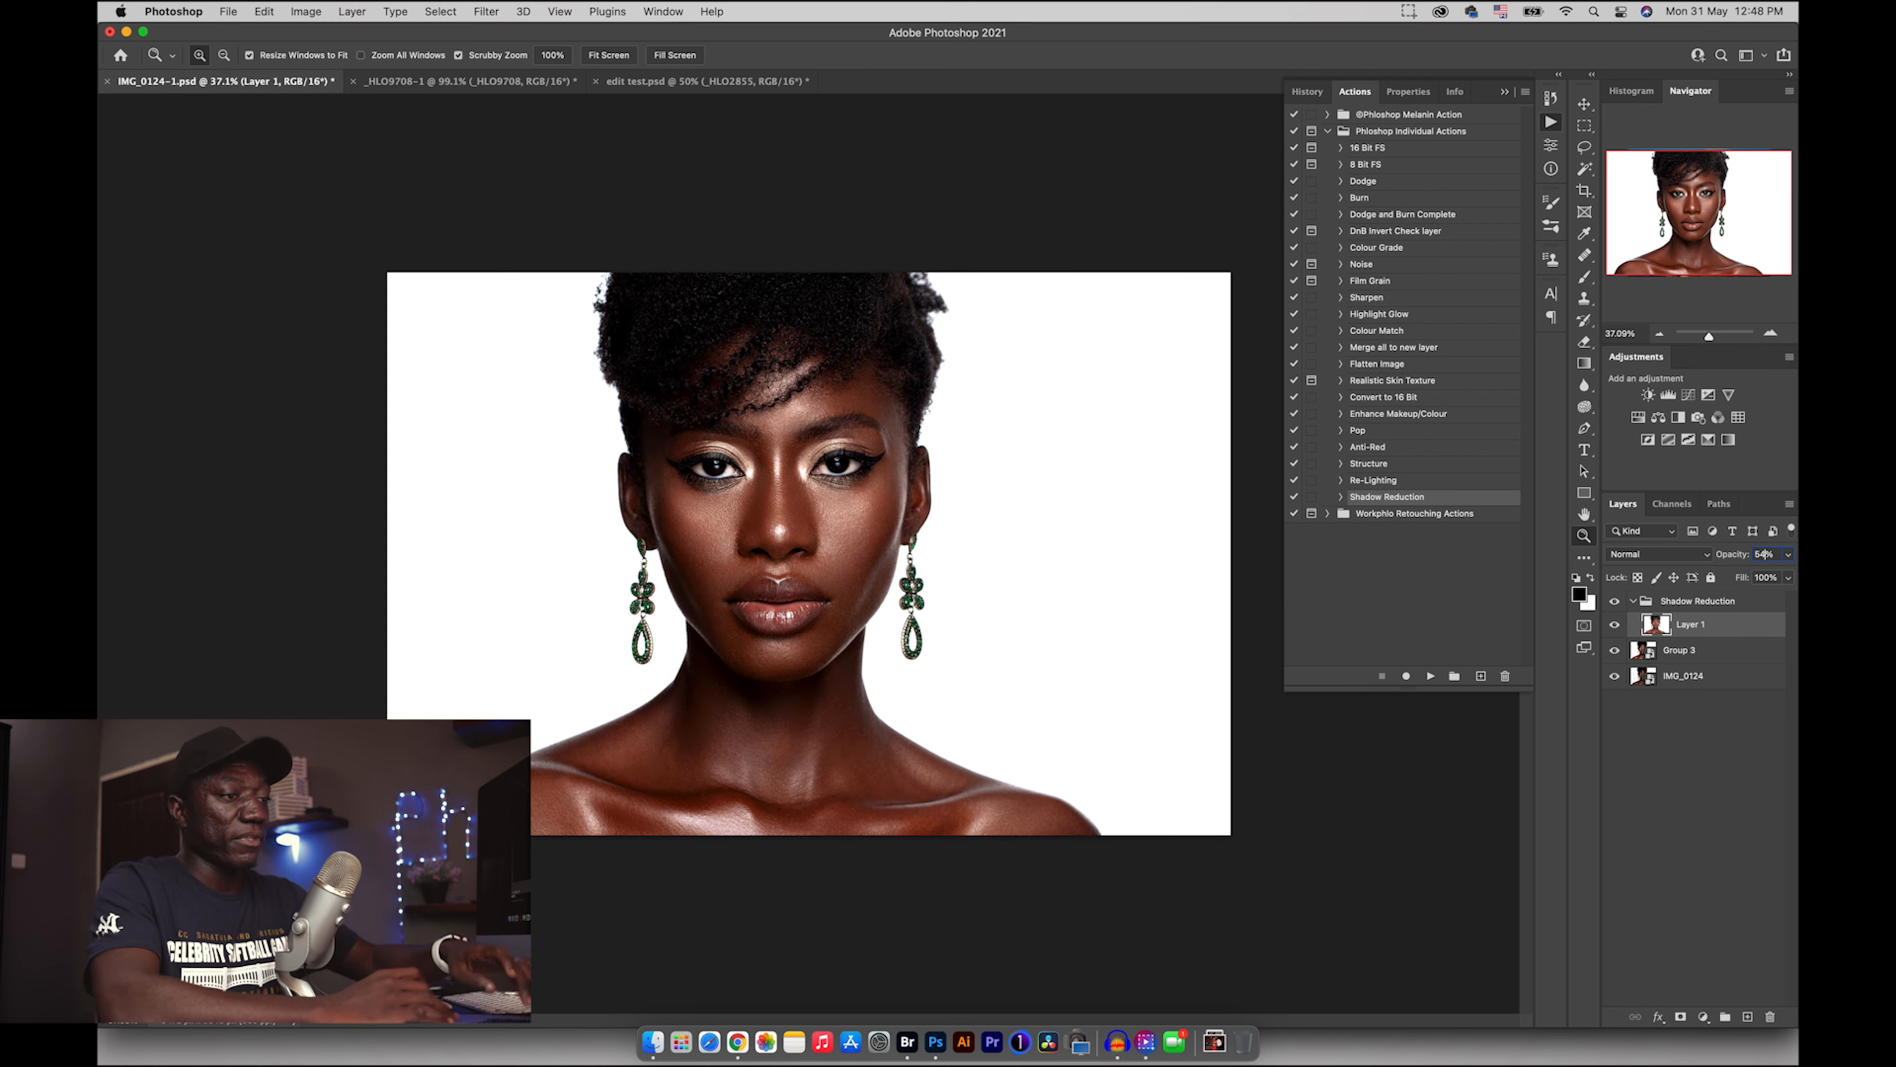
# - Set the Shadow Reduction group's opacity to 52% and compare the portrait with and without the group
pyautogui.click(1634, 602)
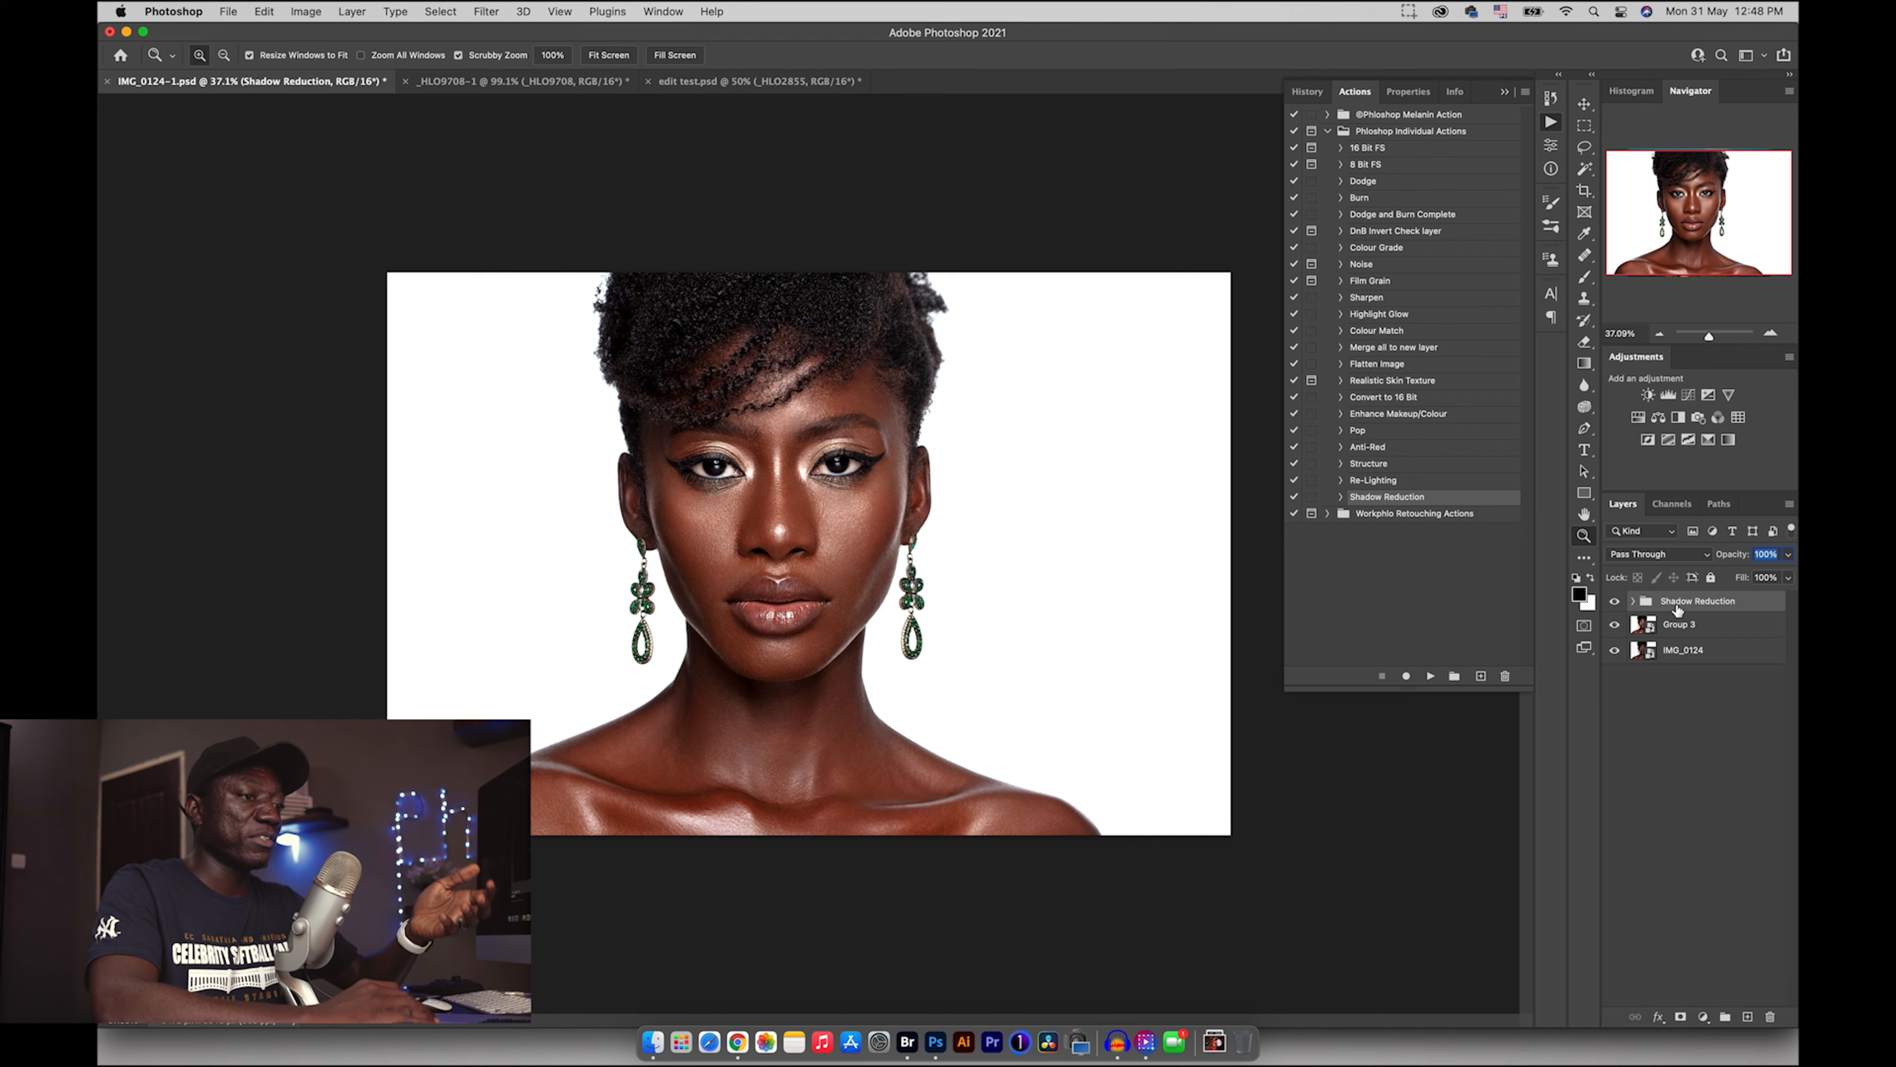
pyautogui.moveTo(1725, 556); pyautogui.dragTo(1714, 560)
pyautogui.click(1614, 601)
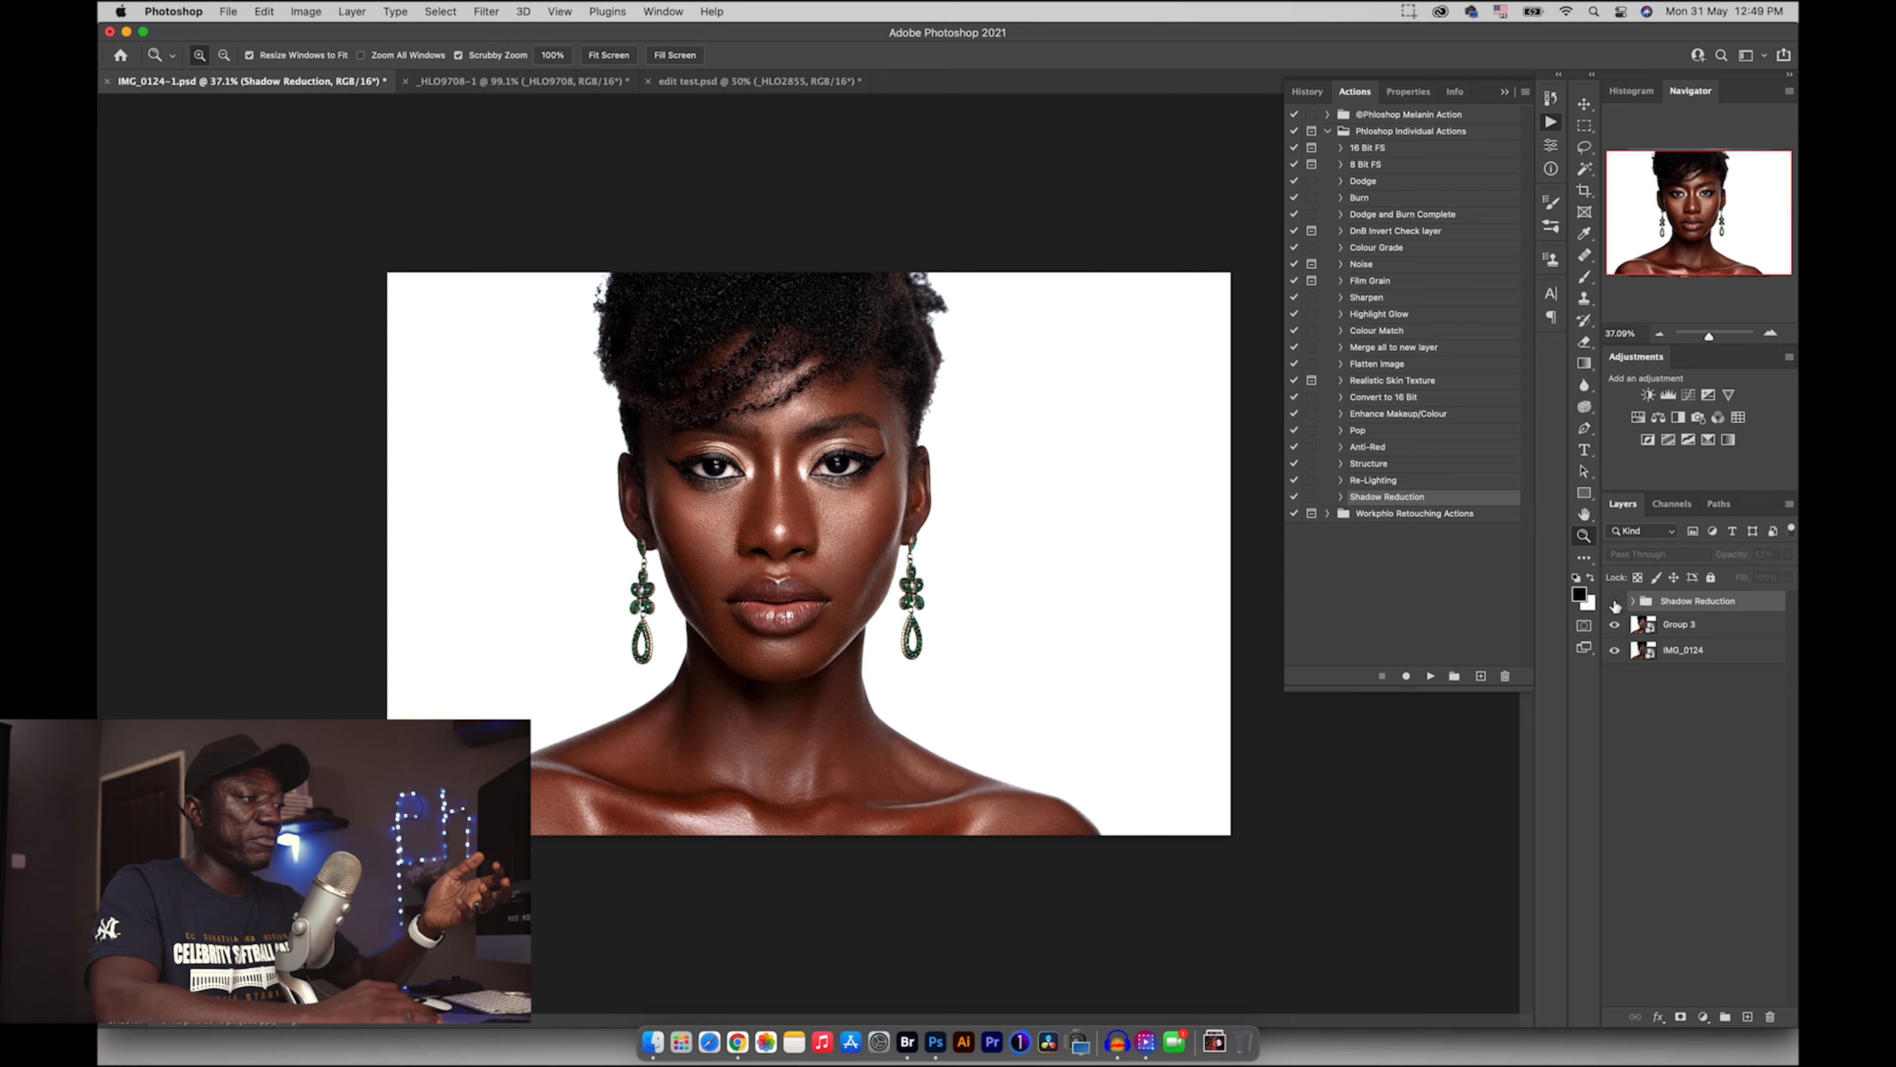
pyautogui.click(1615, 602)
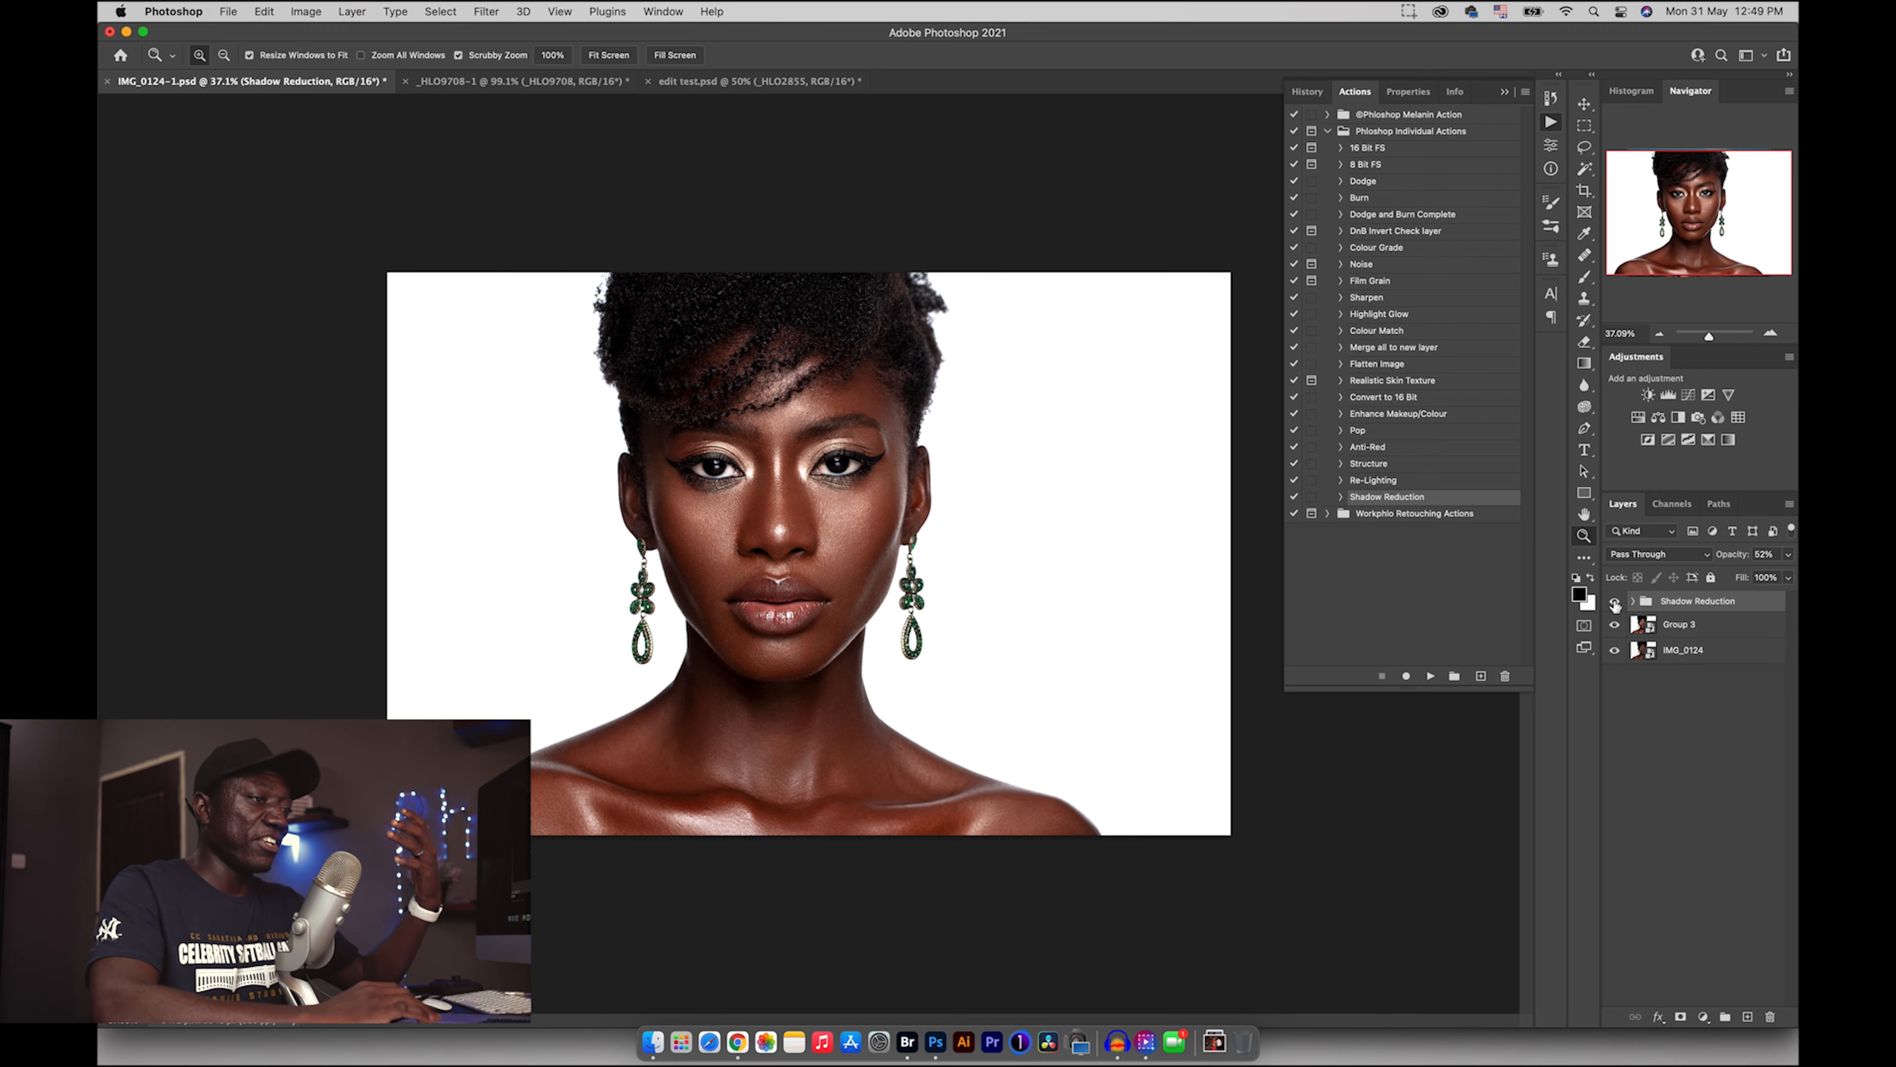
# - Run the Pop action on the portrait and invert the Pop layer's mask to white
pyautogui.click(1362, 434)
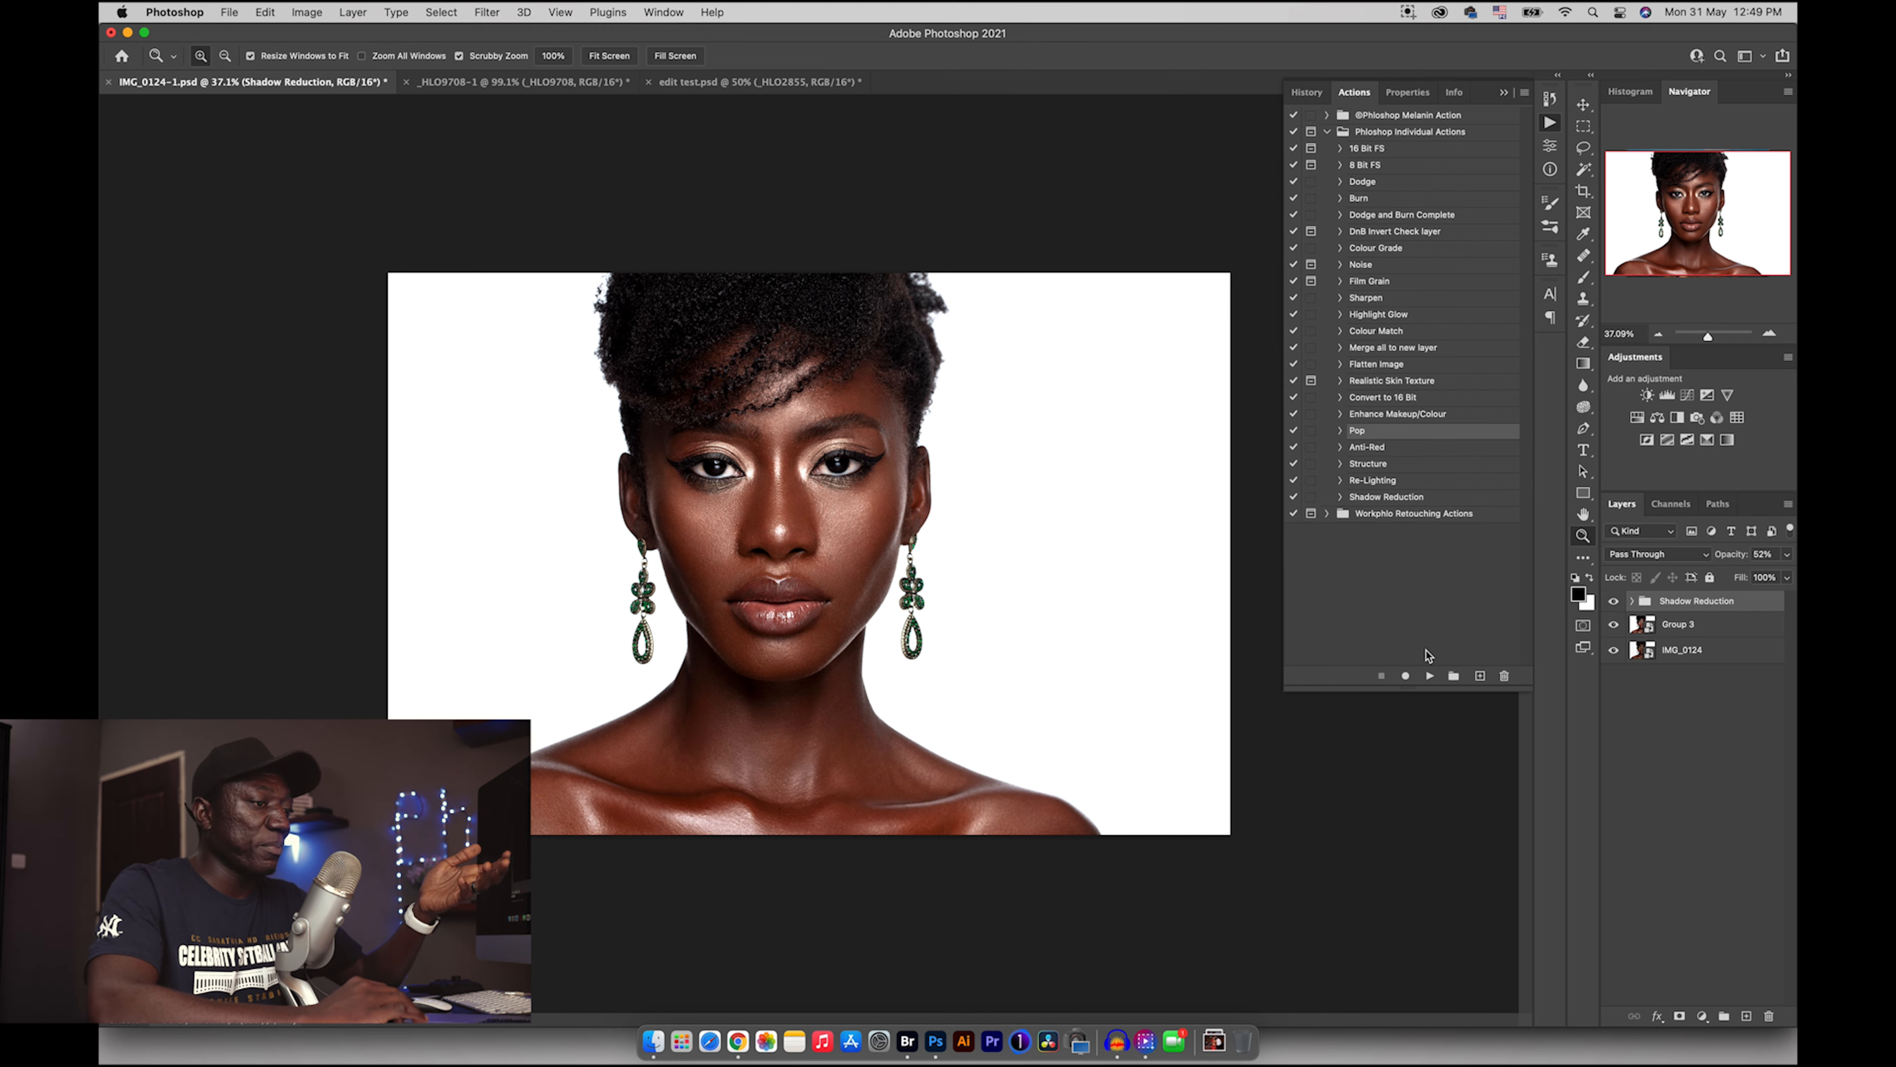
pyautogui.click(1430, 676)
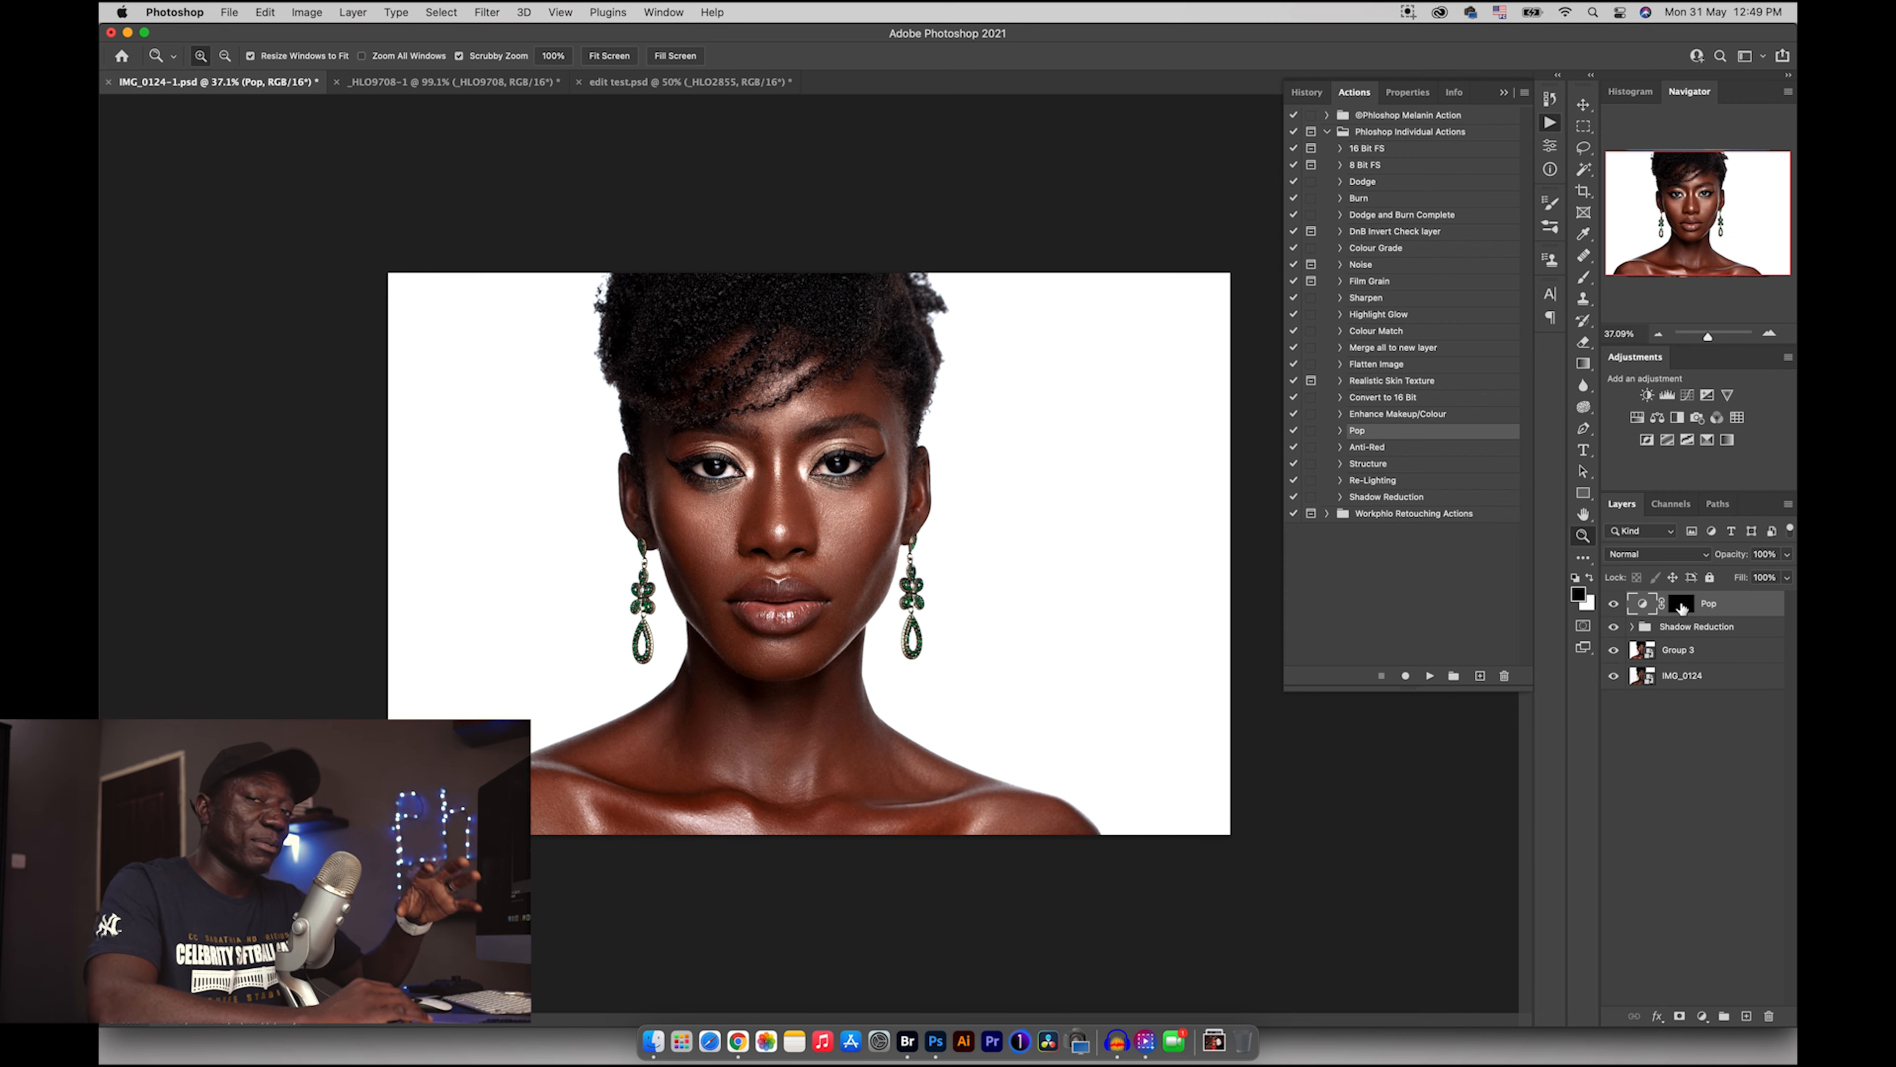
pyautogui.click(1682, 604)
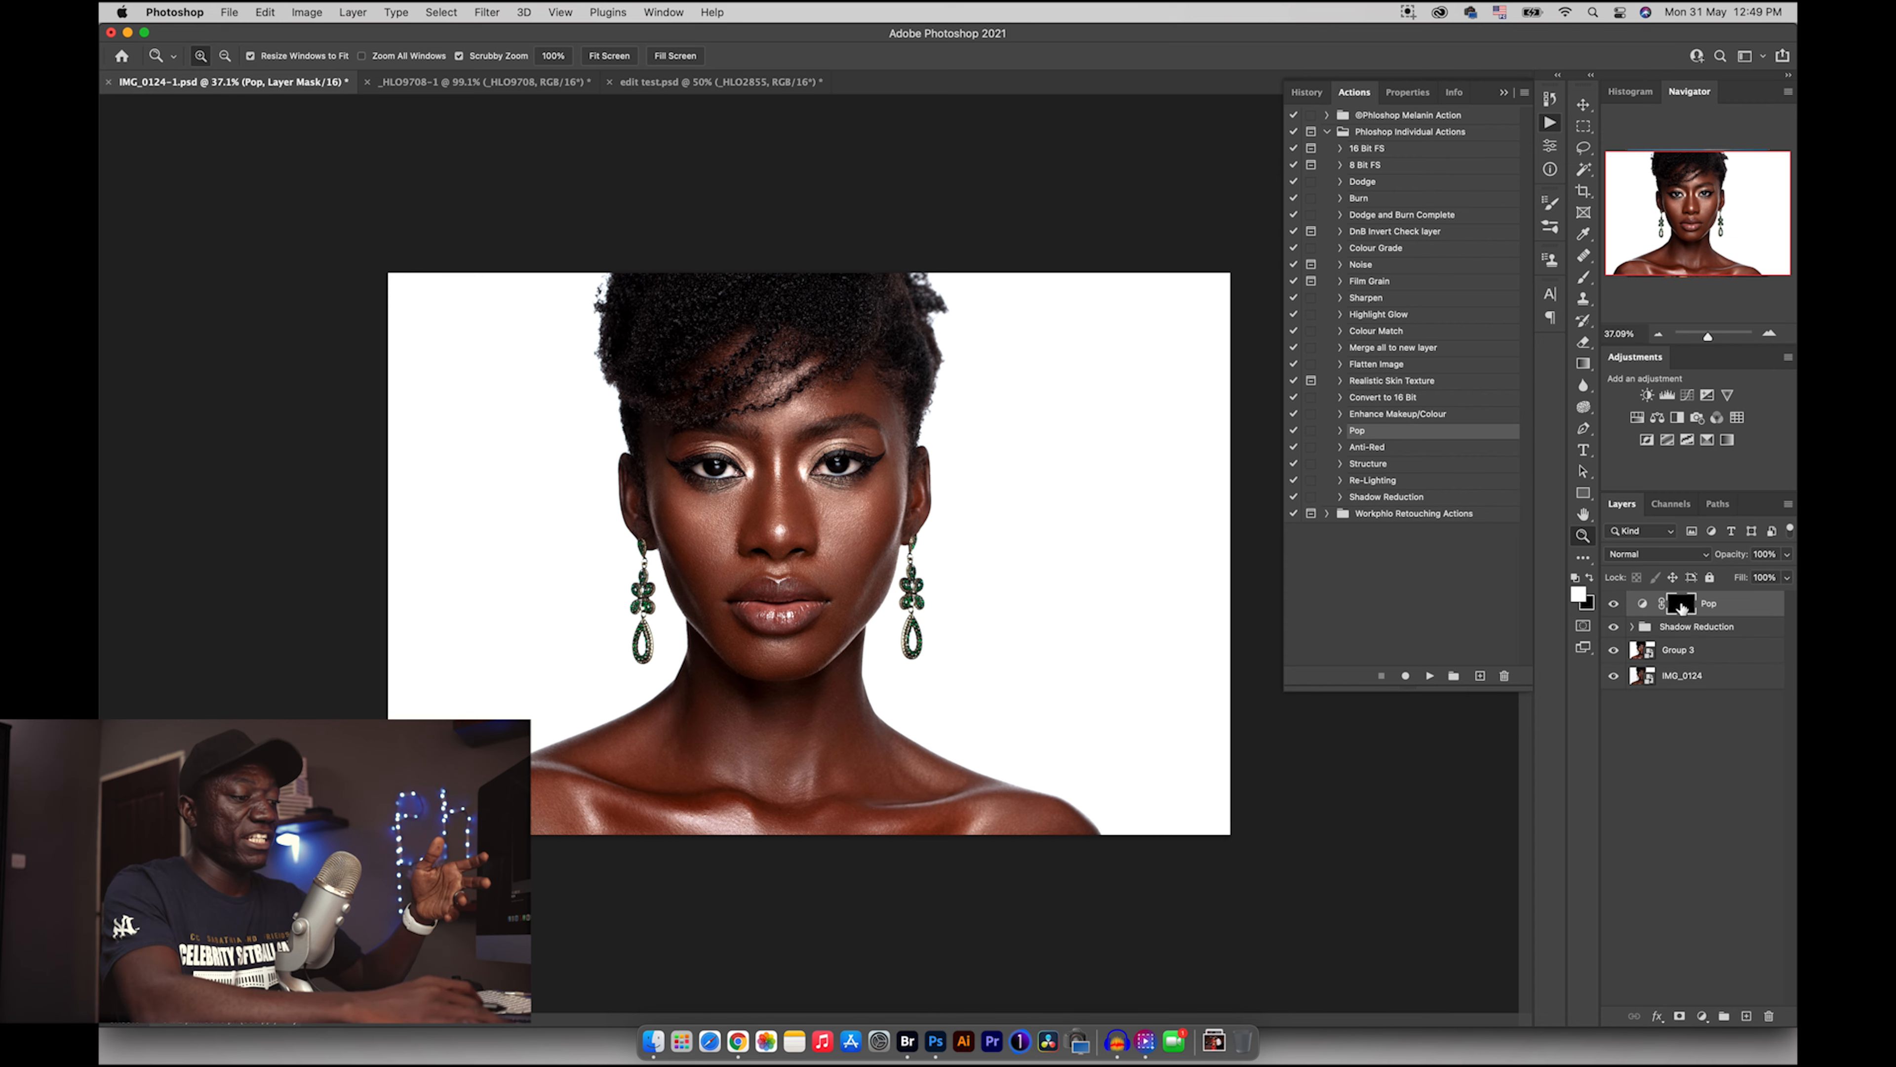
pyautogui.press('super+i')
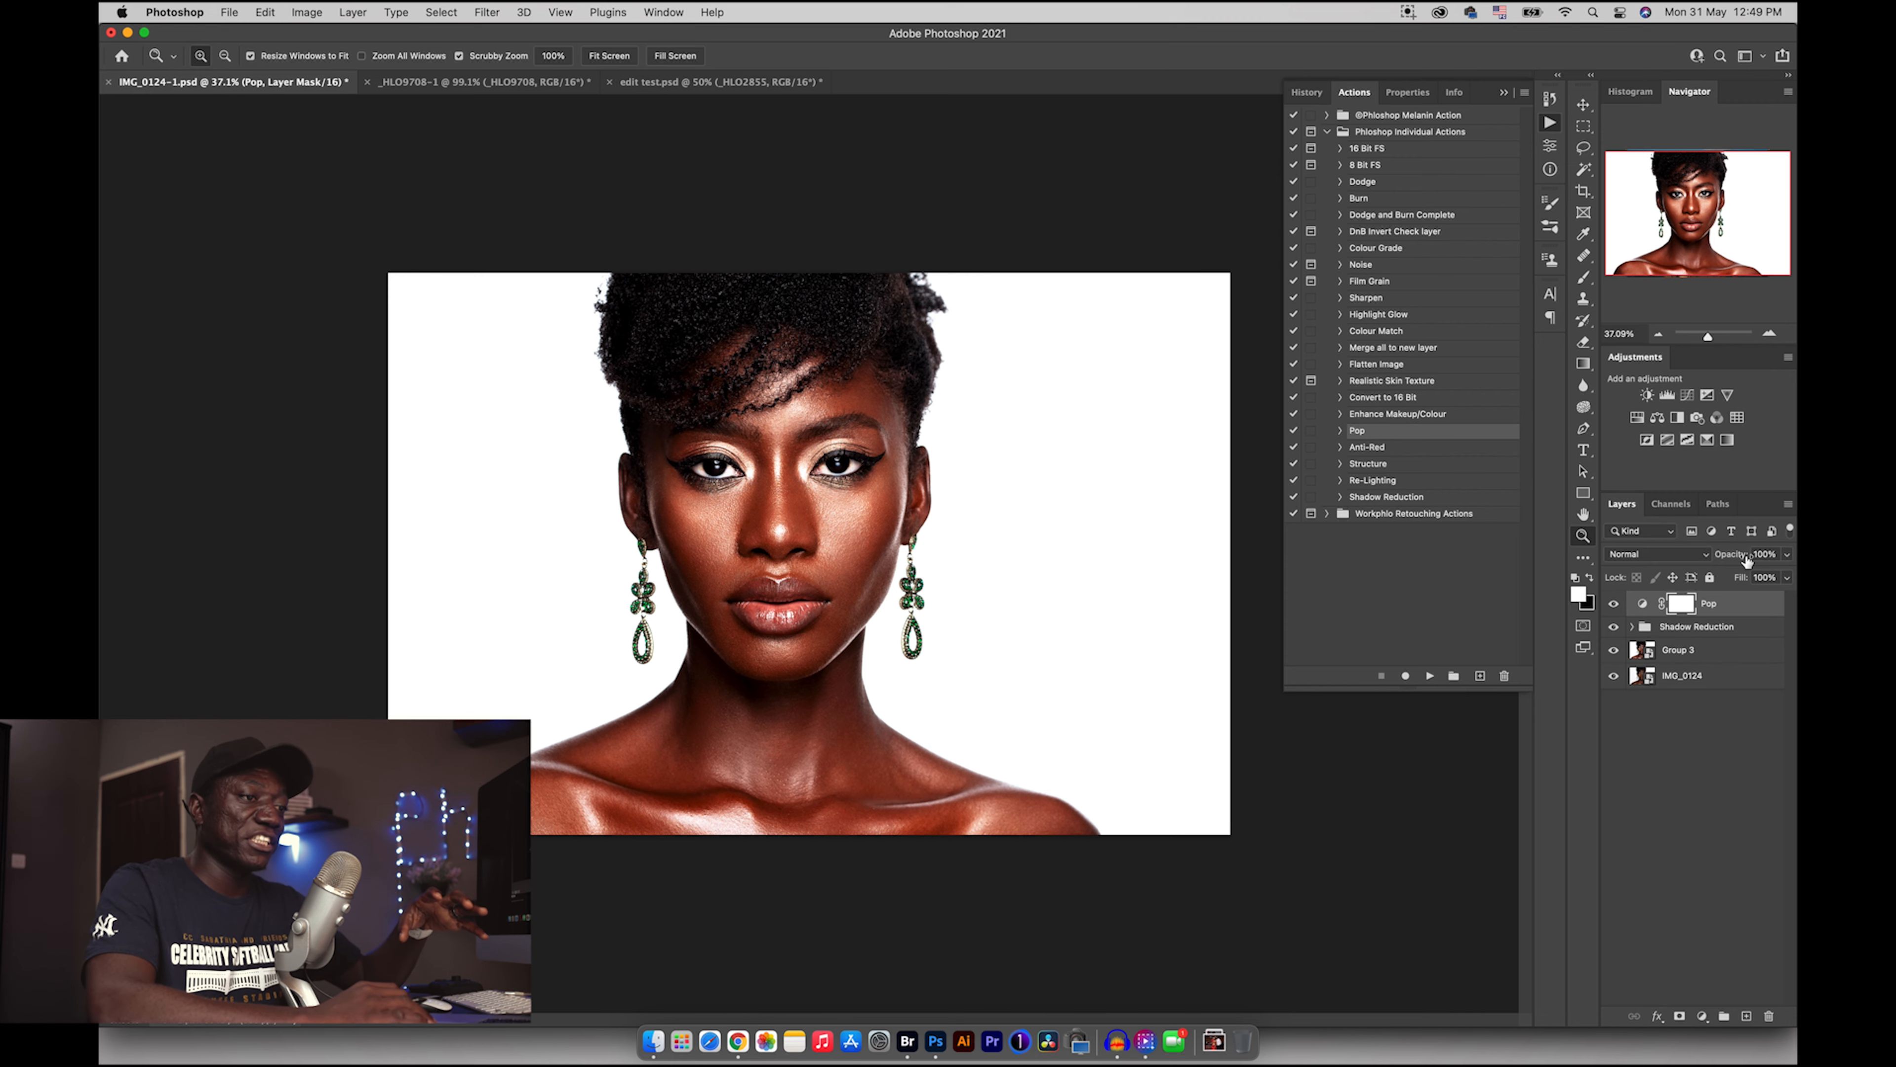
# - Try the Pop layer at 22% opacity and compare the portrait with and without it
pyautogui.moveTo(1737, 562); pyautogui.dragTo(1672, 560)
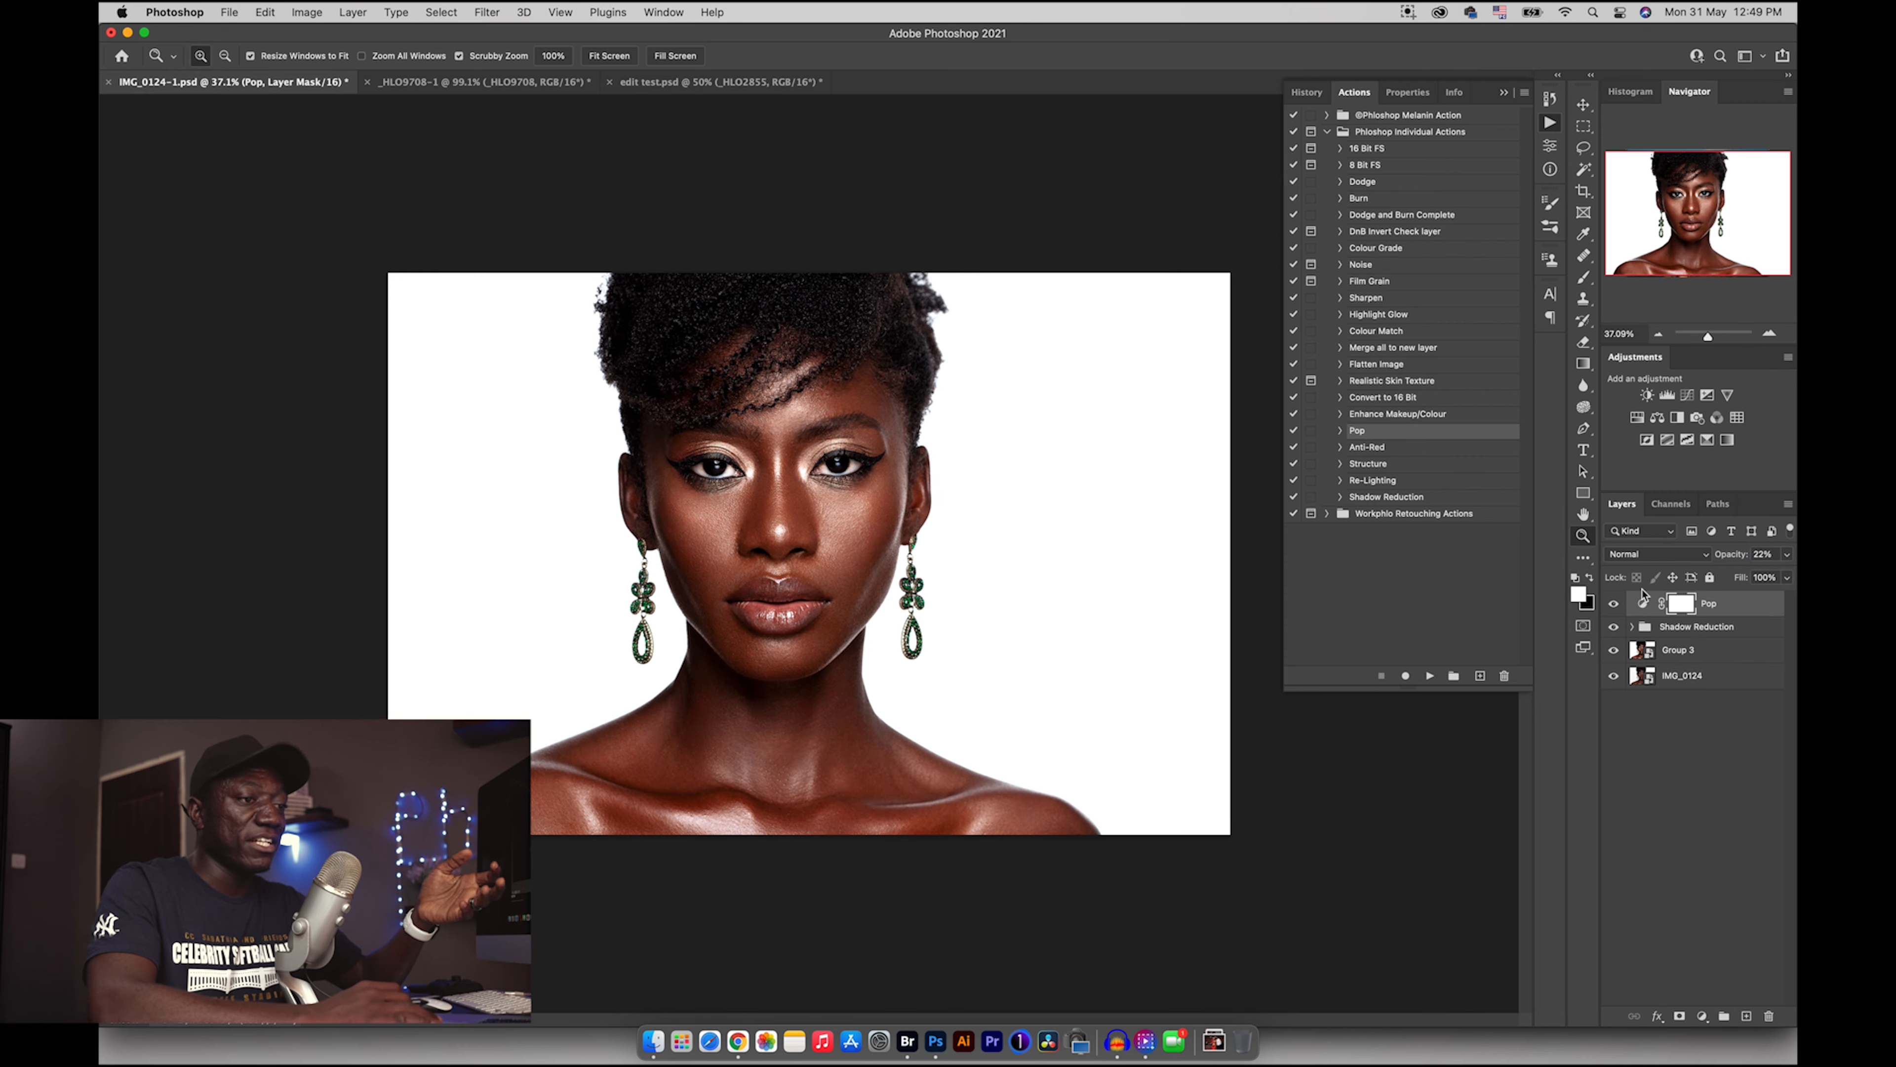
pyautogui.click(1613, 604)
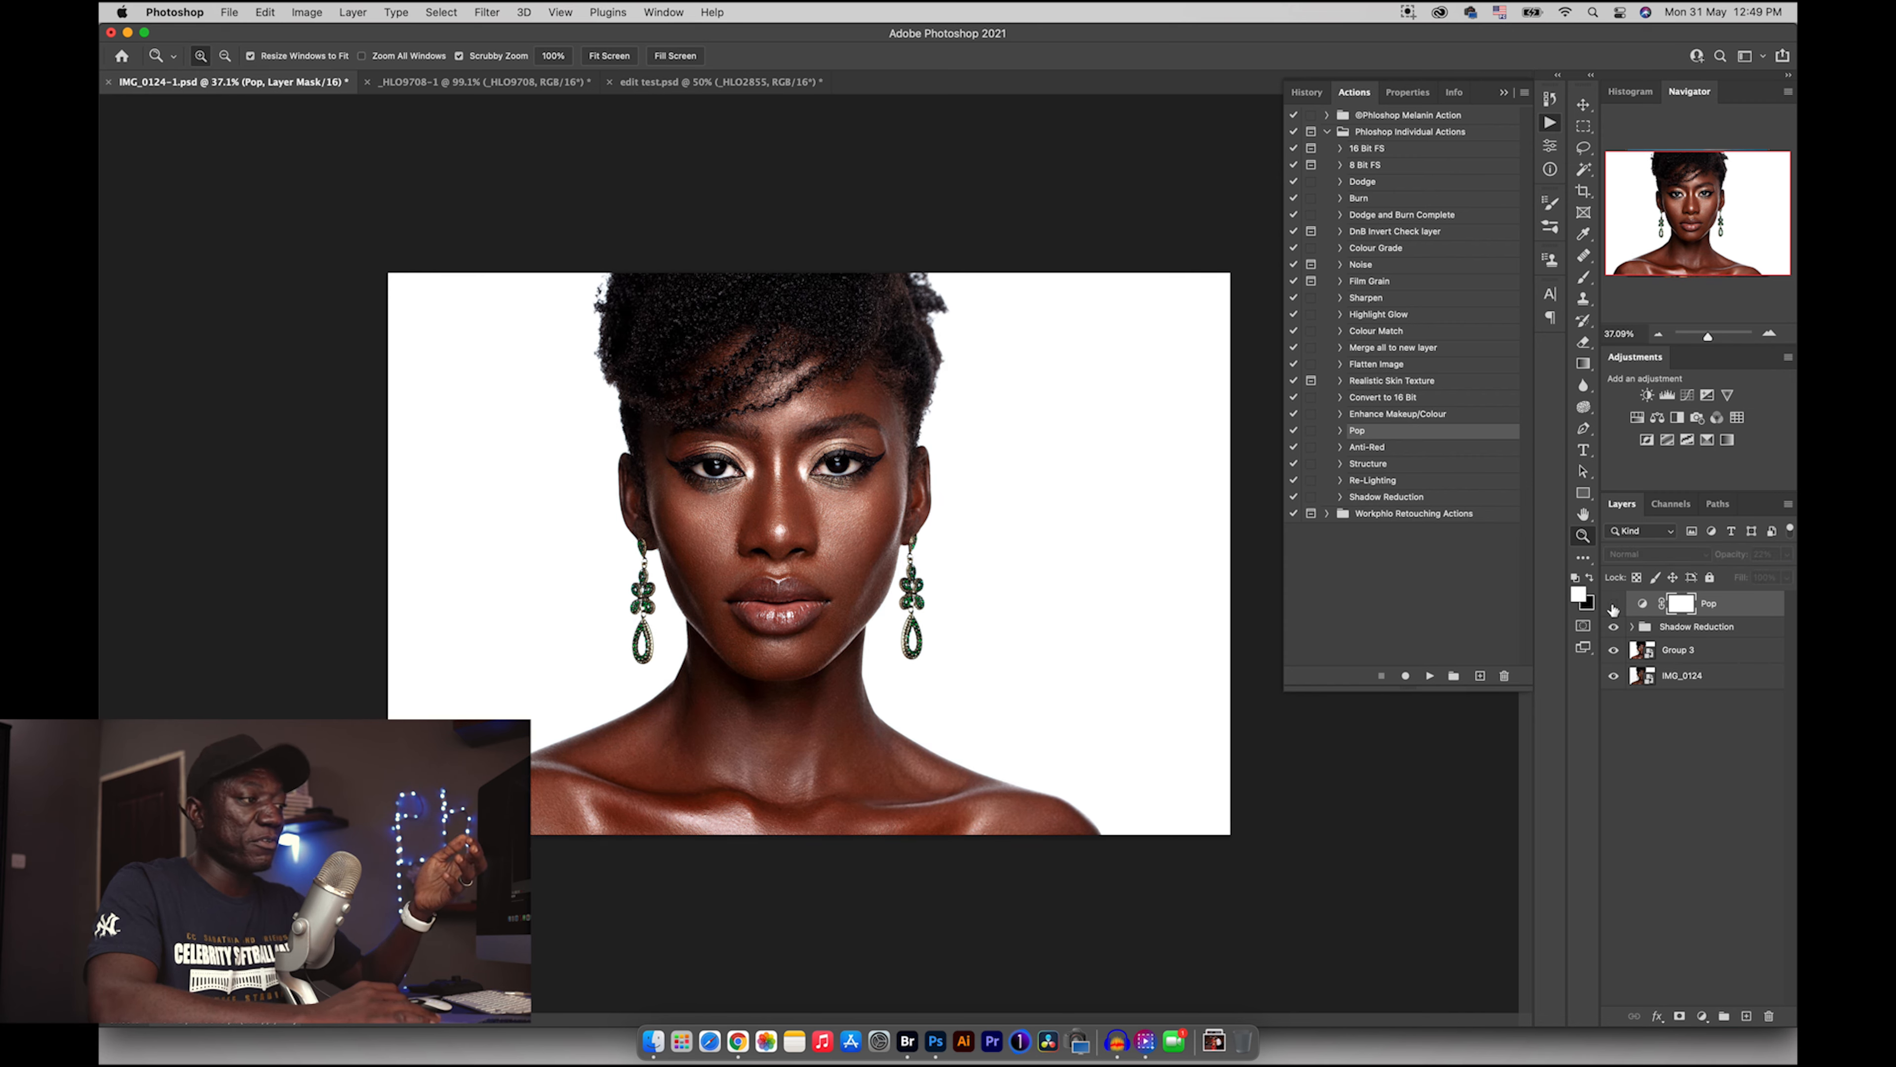
pyautogui.click(1613, 605)
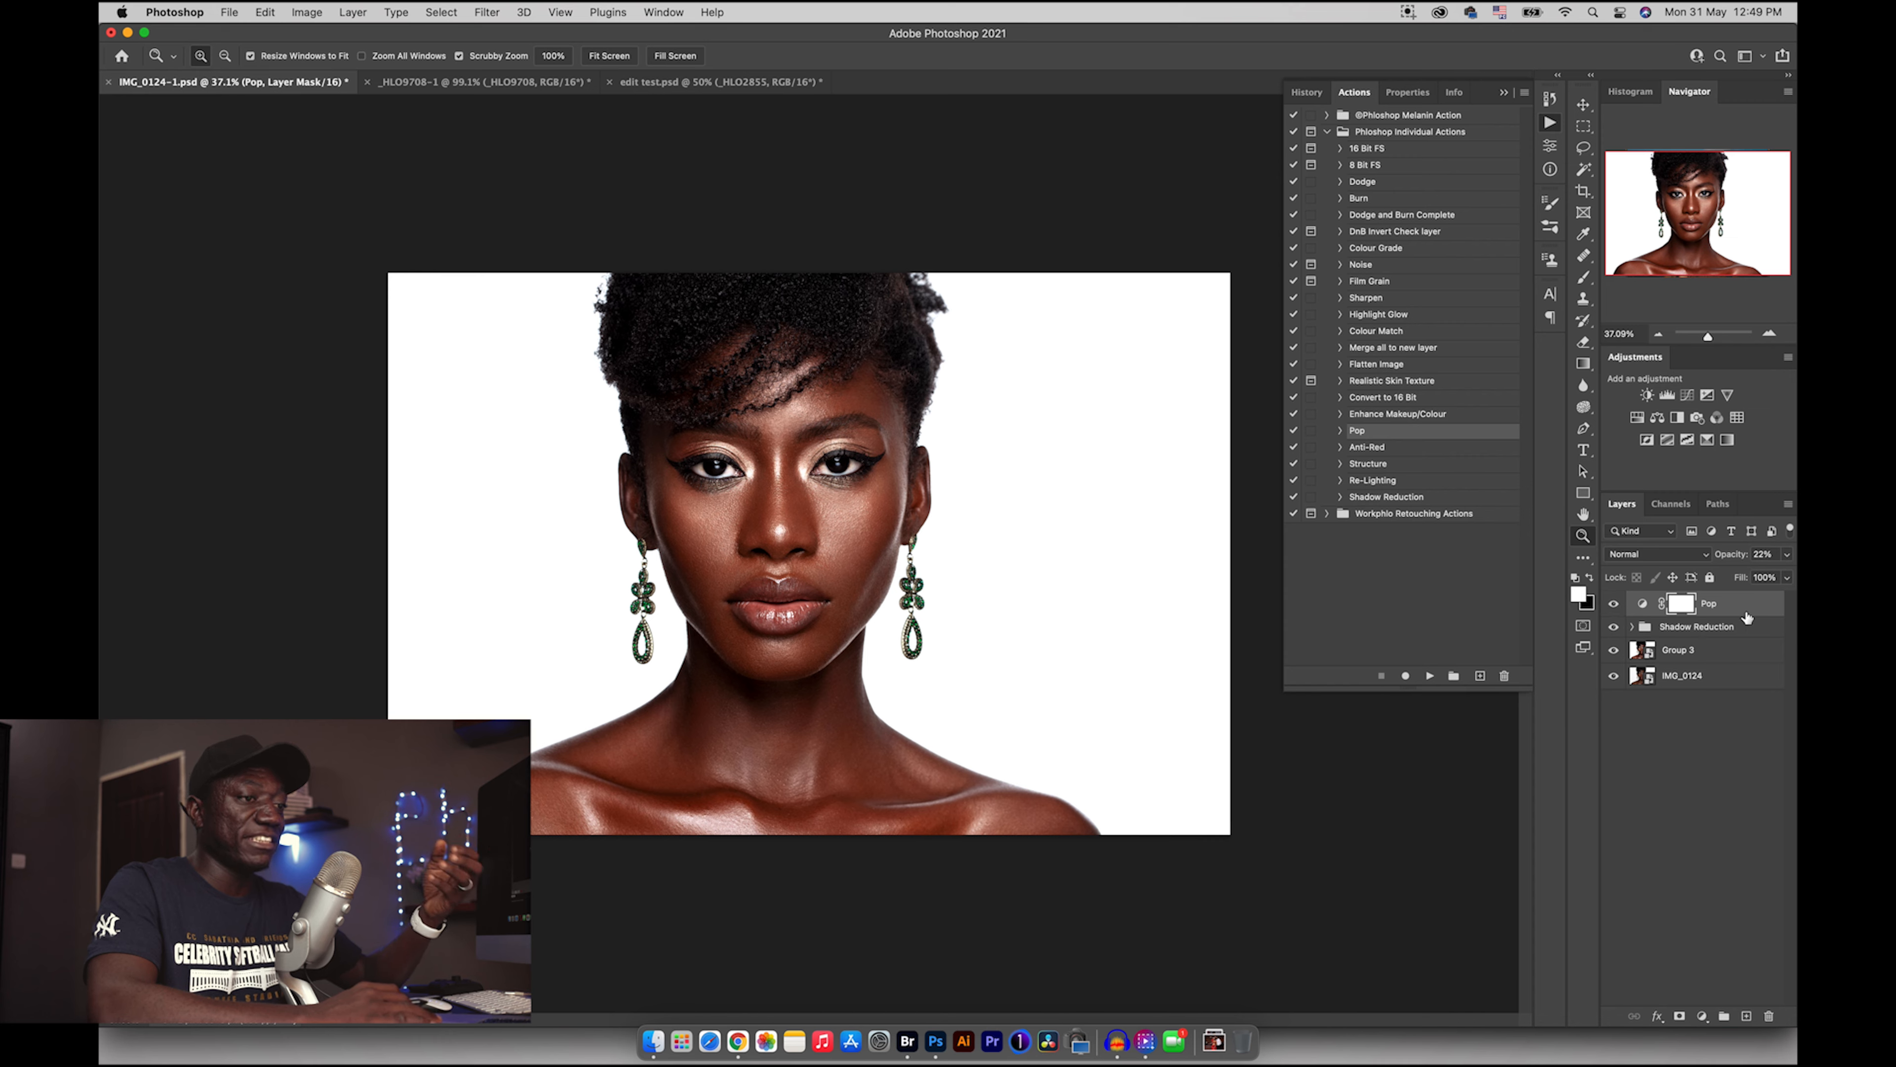
# - Set the Pop layer's opacity to 39% and compare the portrait with and without the layer
pyautogui.moveTo(1730, 558); pyautogui.dragTo(1744, 561)
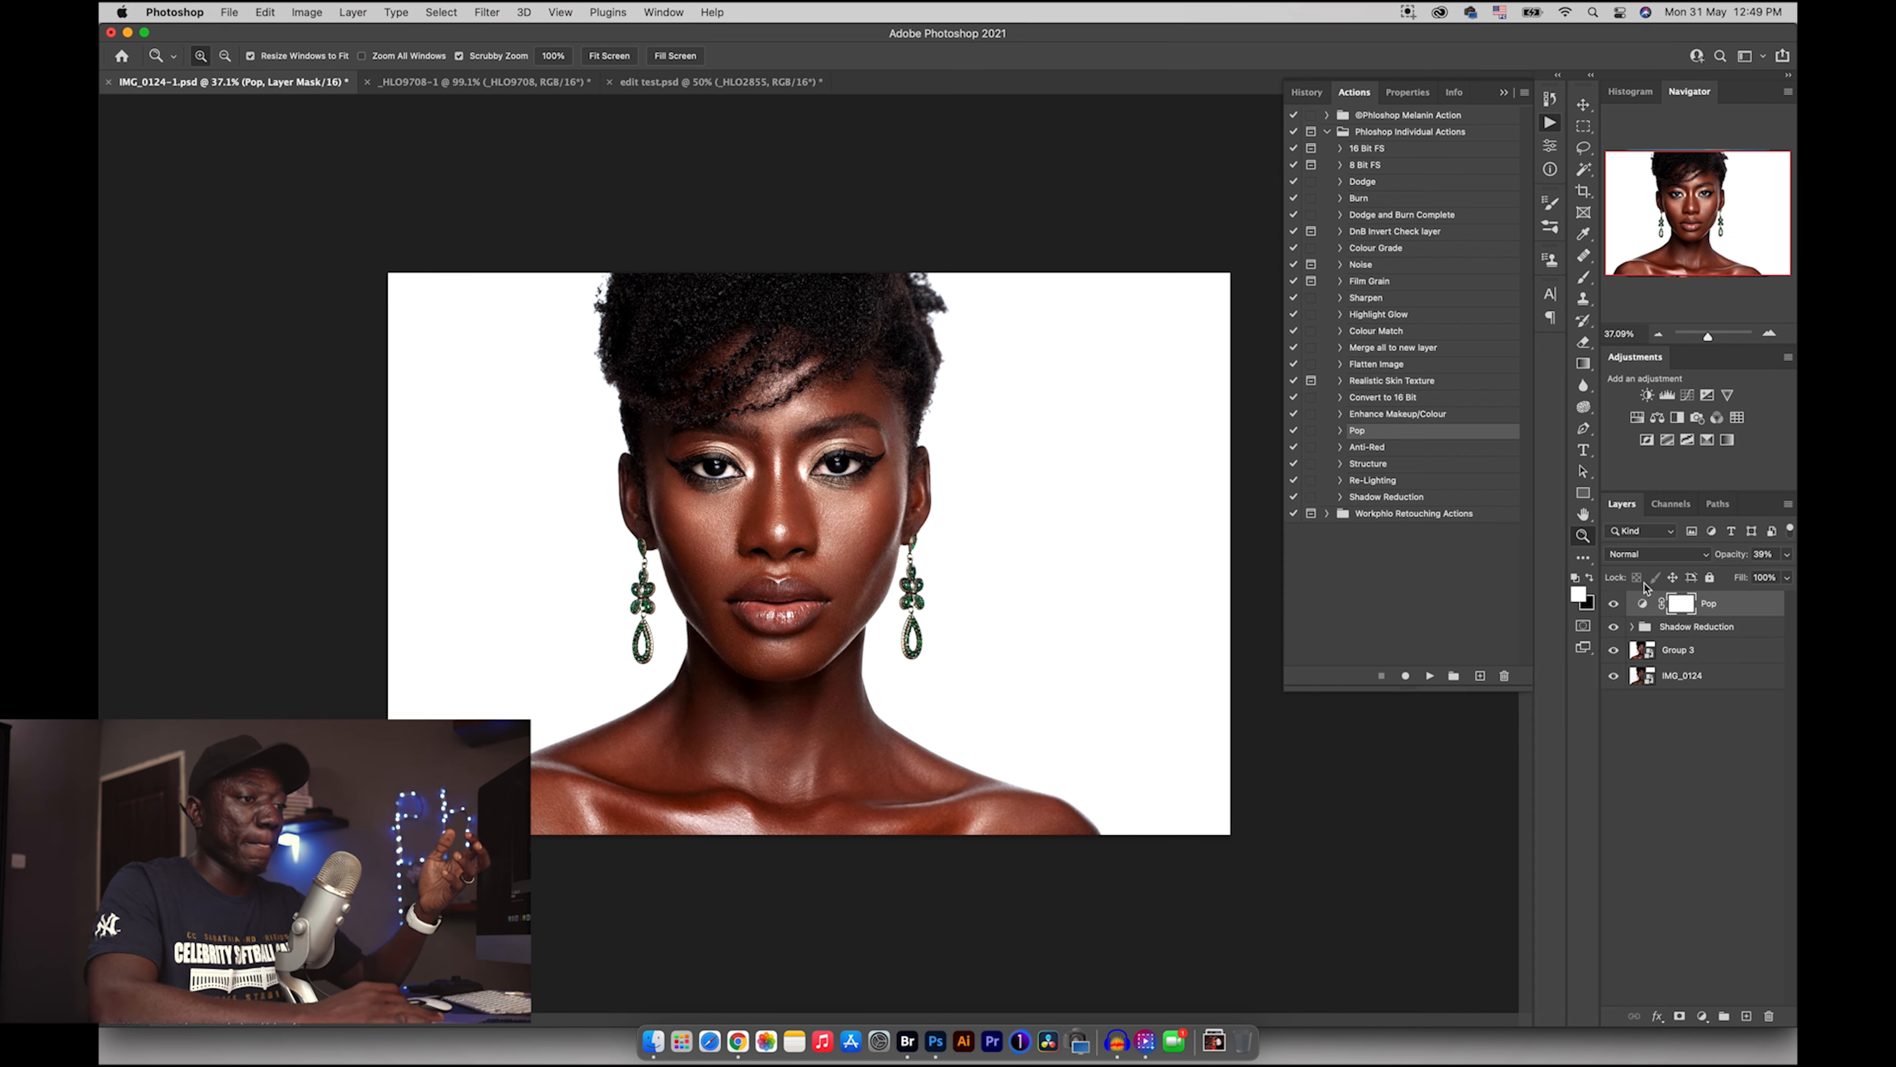
pyautogui.click(1612, 605)
pyautogui.click(1613, 604)
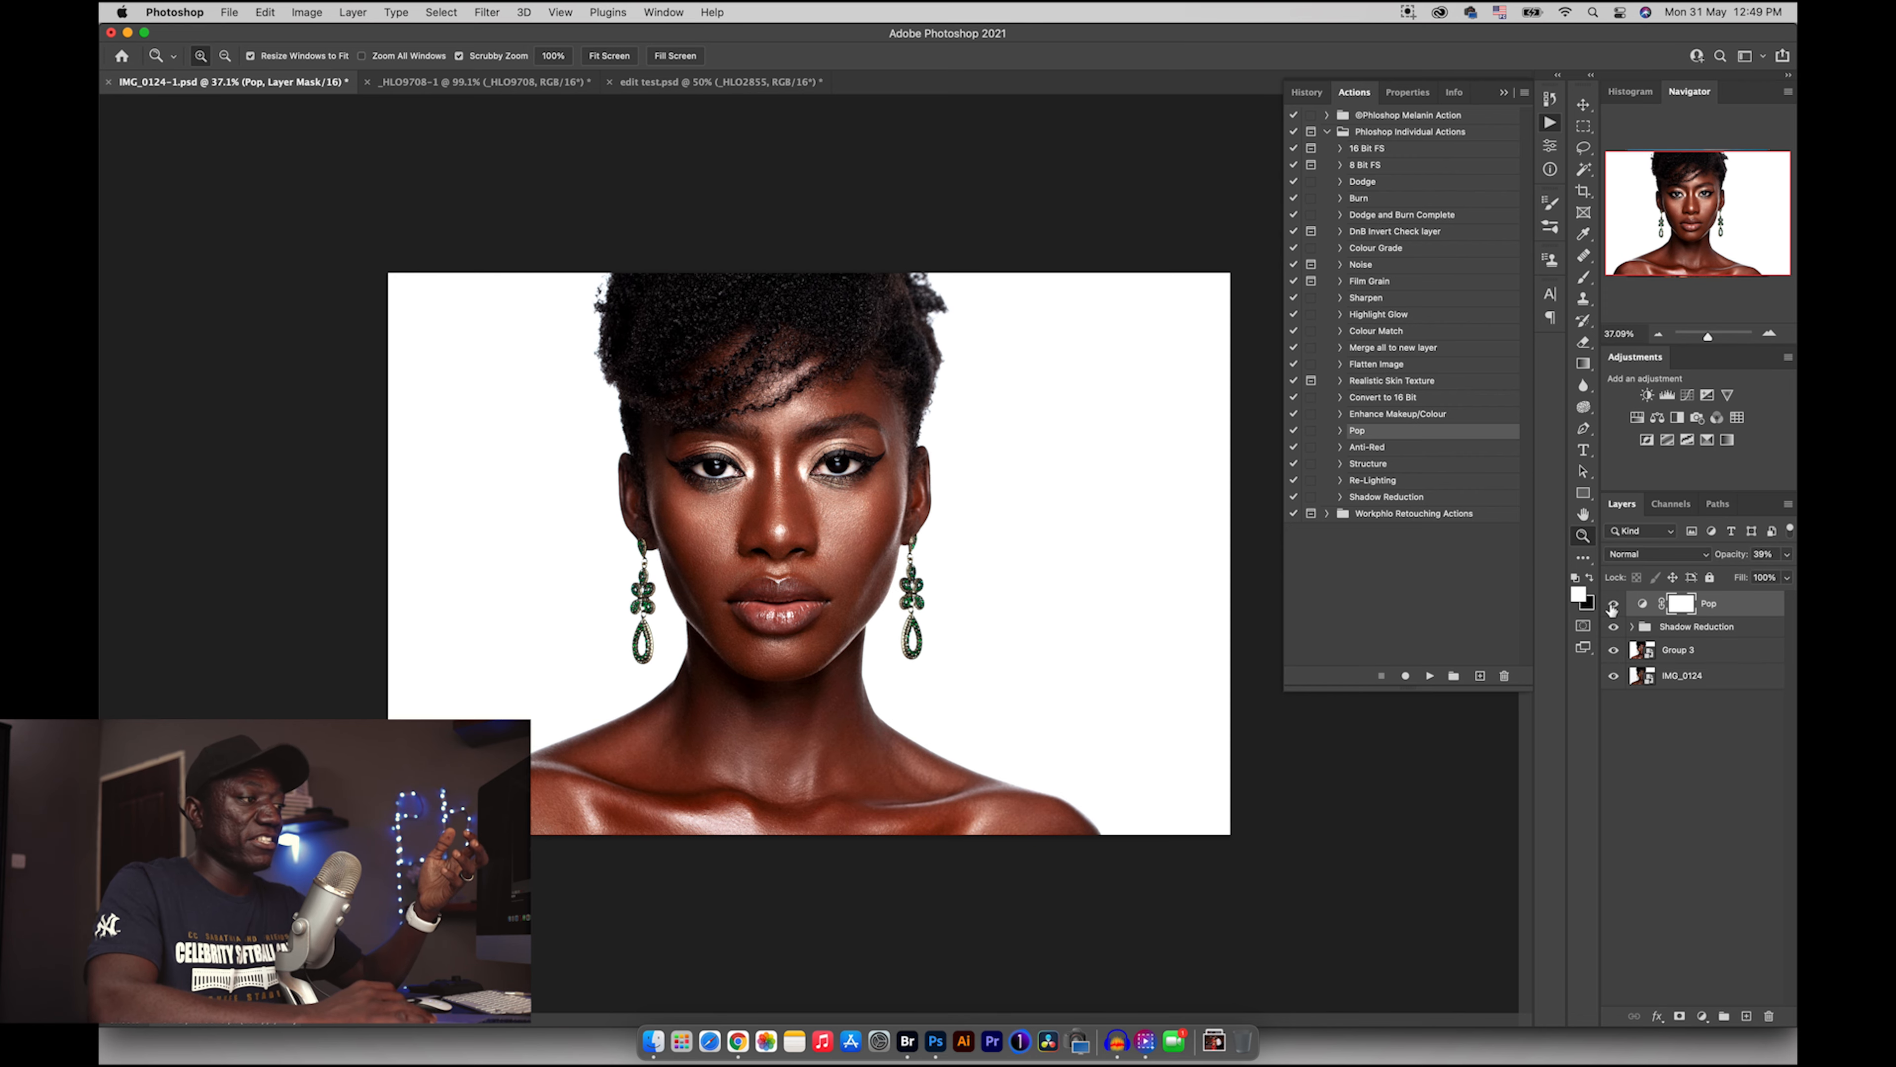
# - Switch to the edit test.psd portrait, collapse the Phloshop Individual Actions set and expand the Workphlo Retouching Actions set
pyautogui.click(693, 83)
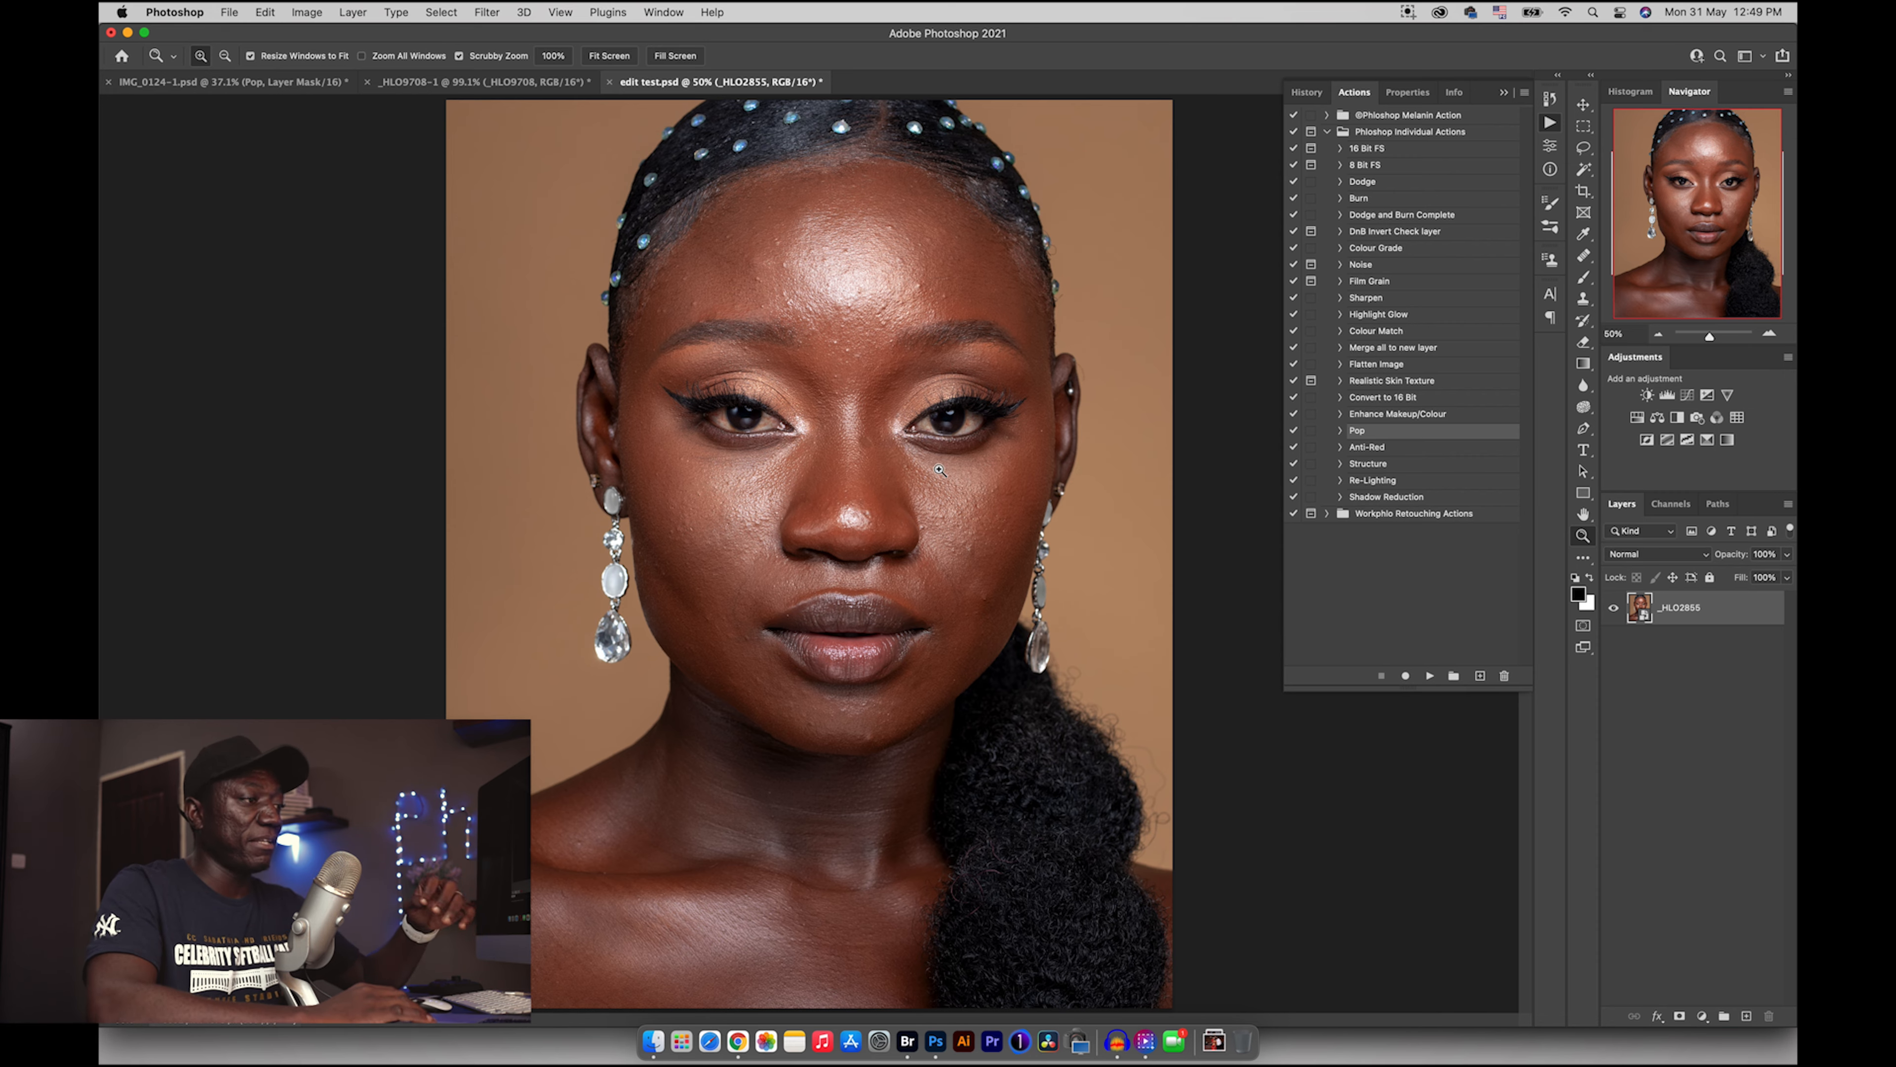
pyautogui.click(1328, 131)
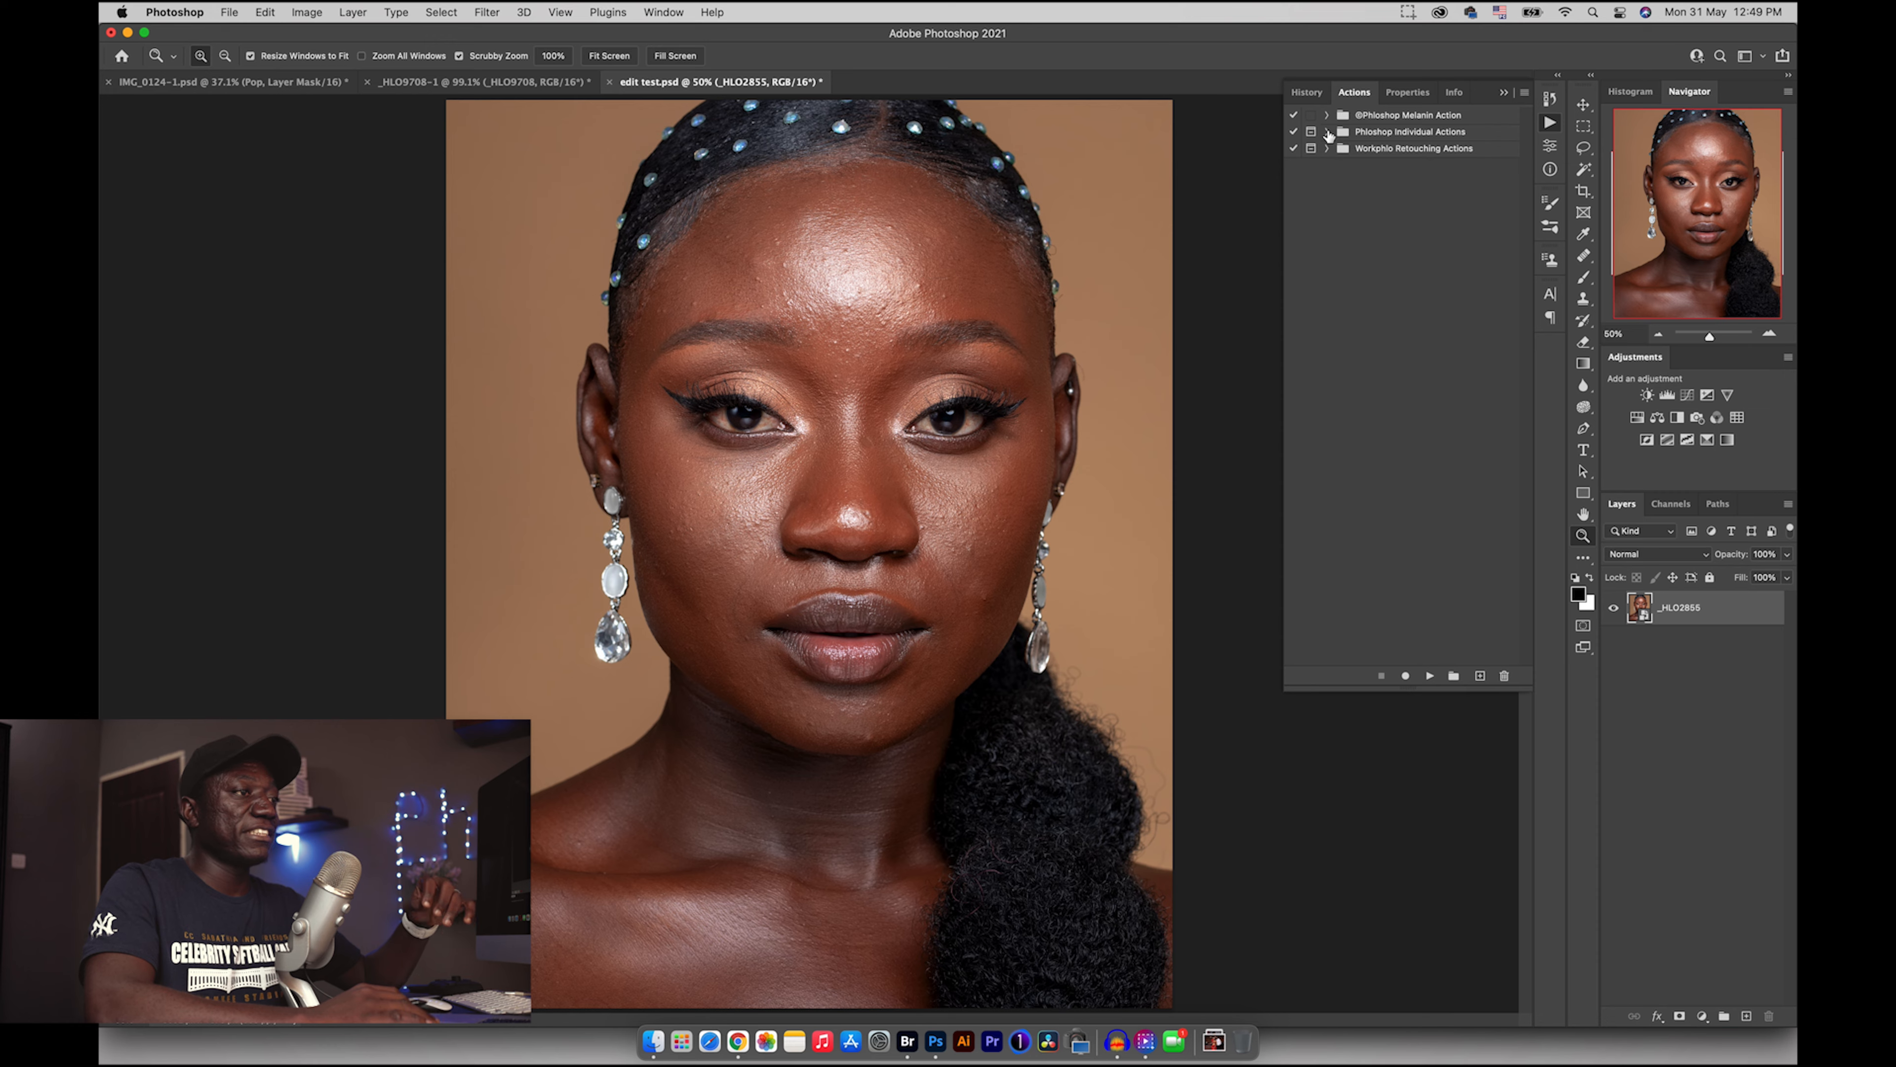
pyautogui.click(1363, 149)
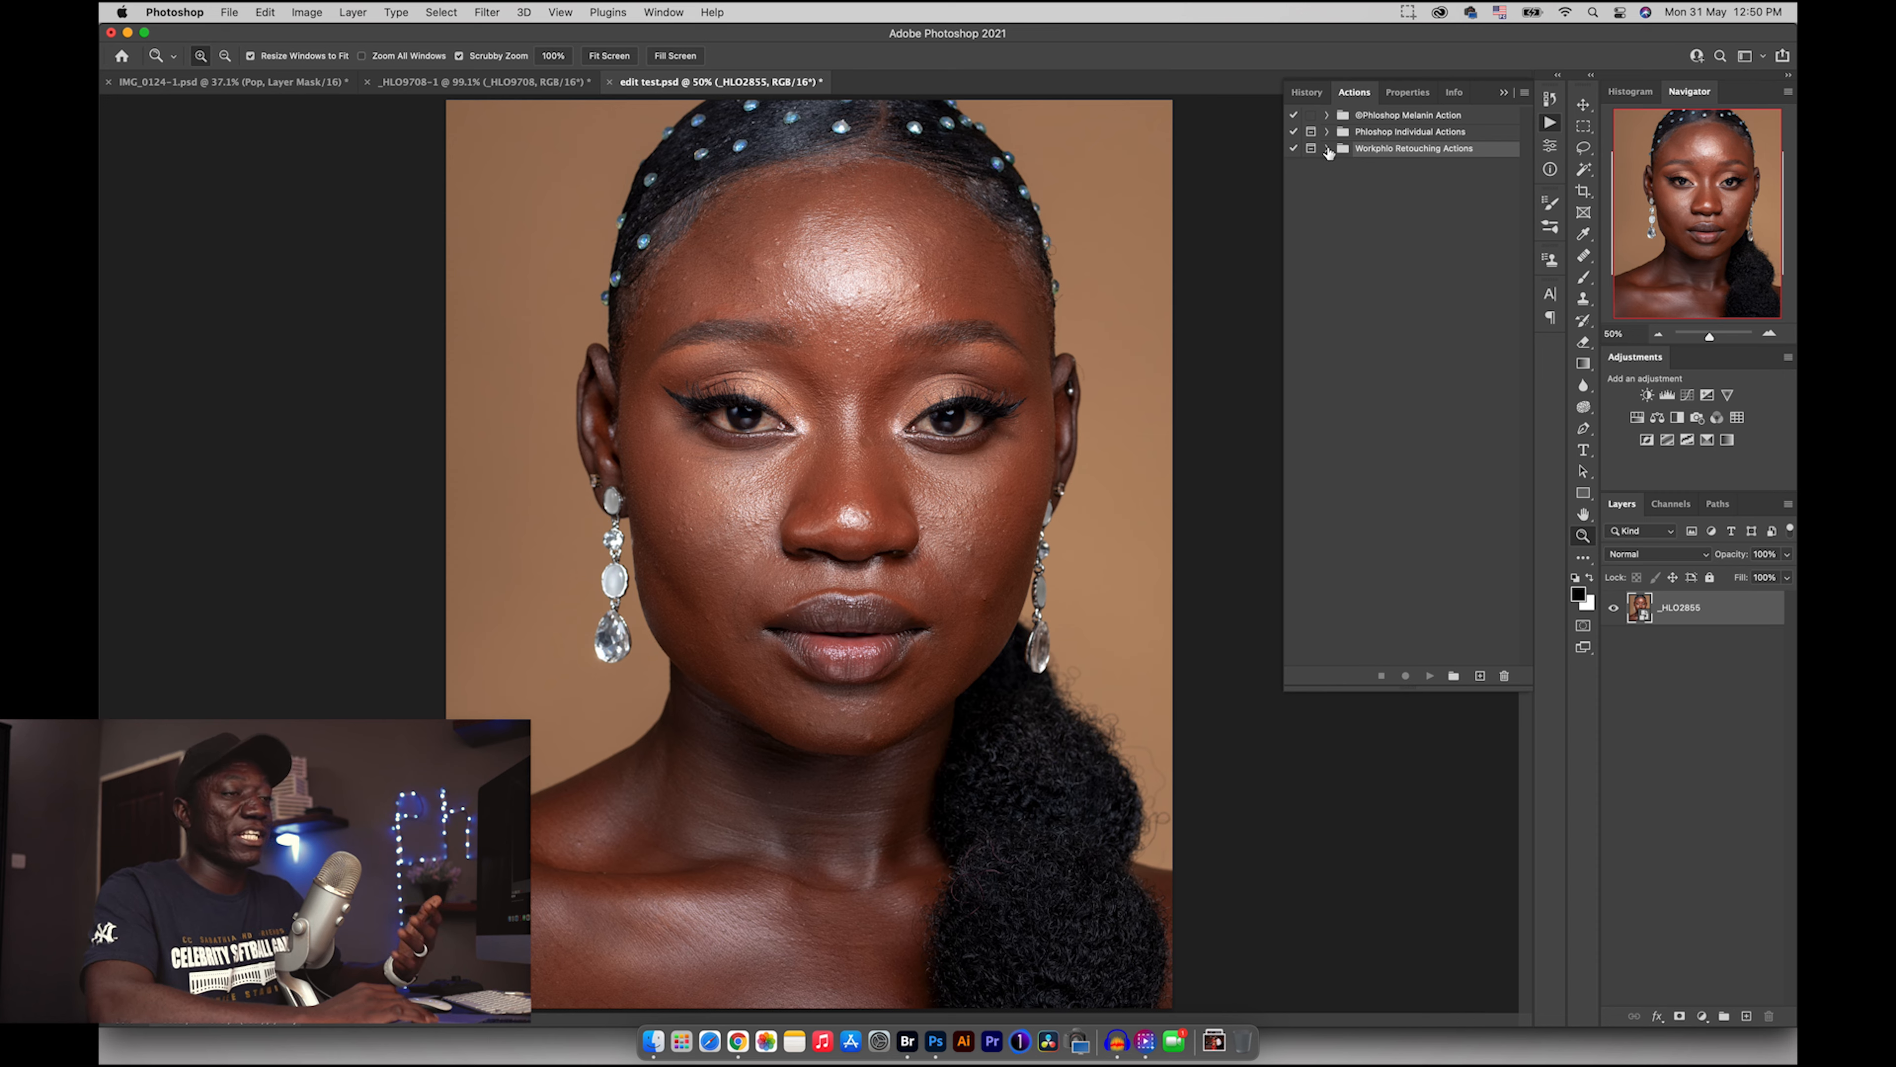
pyautogui.click(1328, 150)
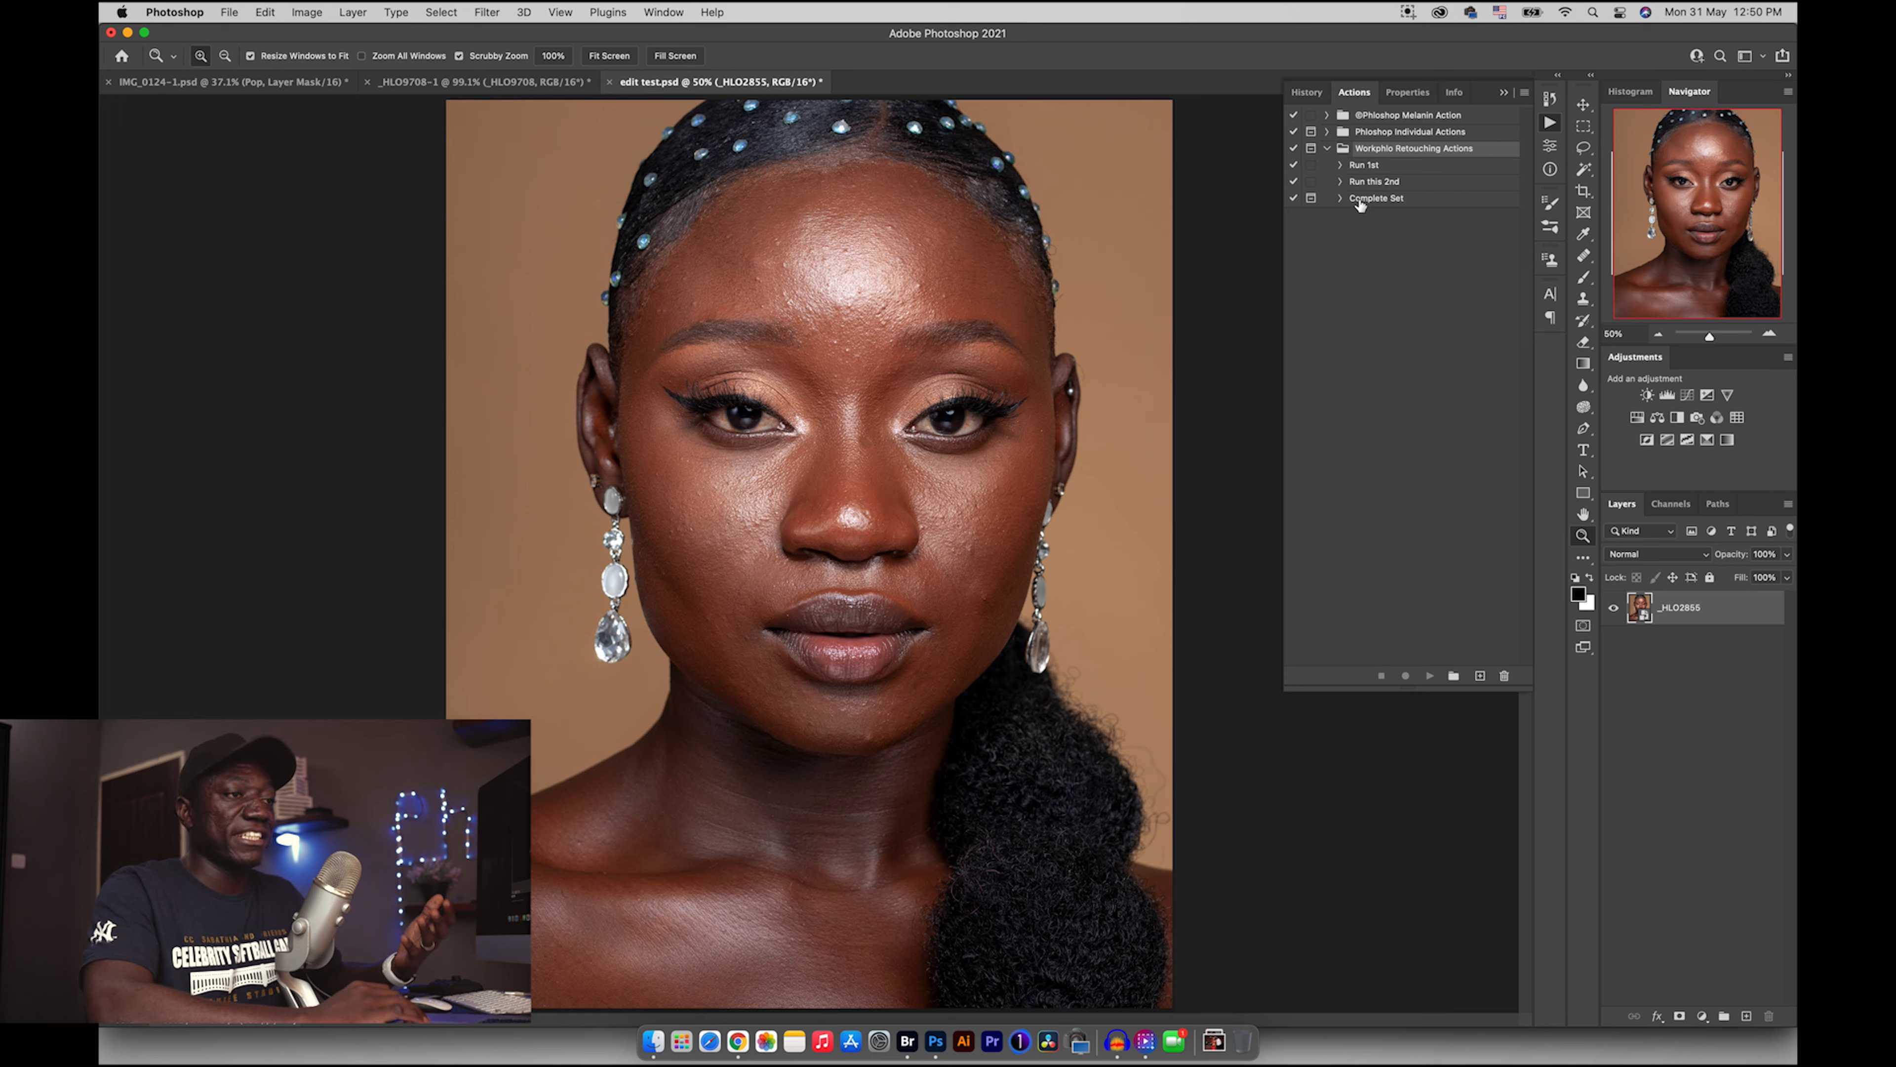
# - Convert the edit test.psd document to 8 Bits/Channel and check its bit depth
pyautogui.click(1364, 166)
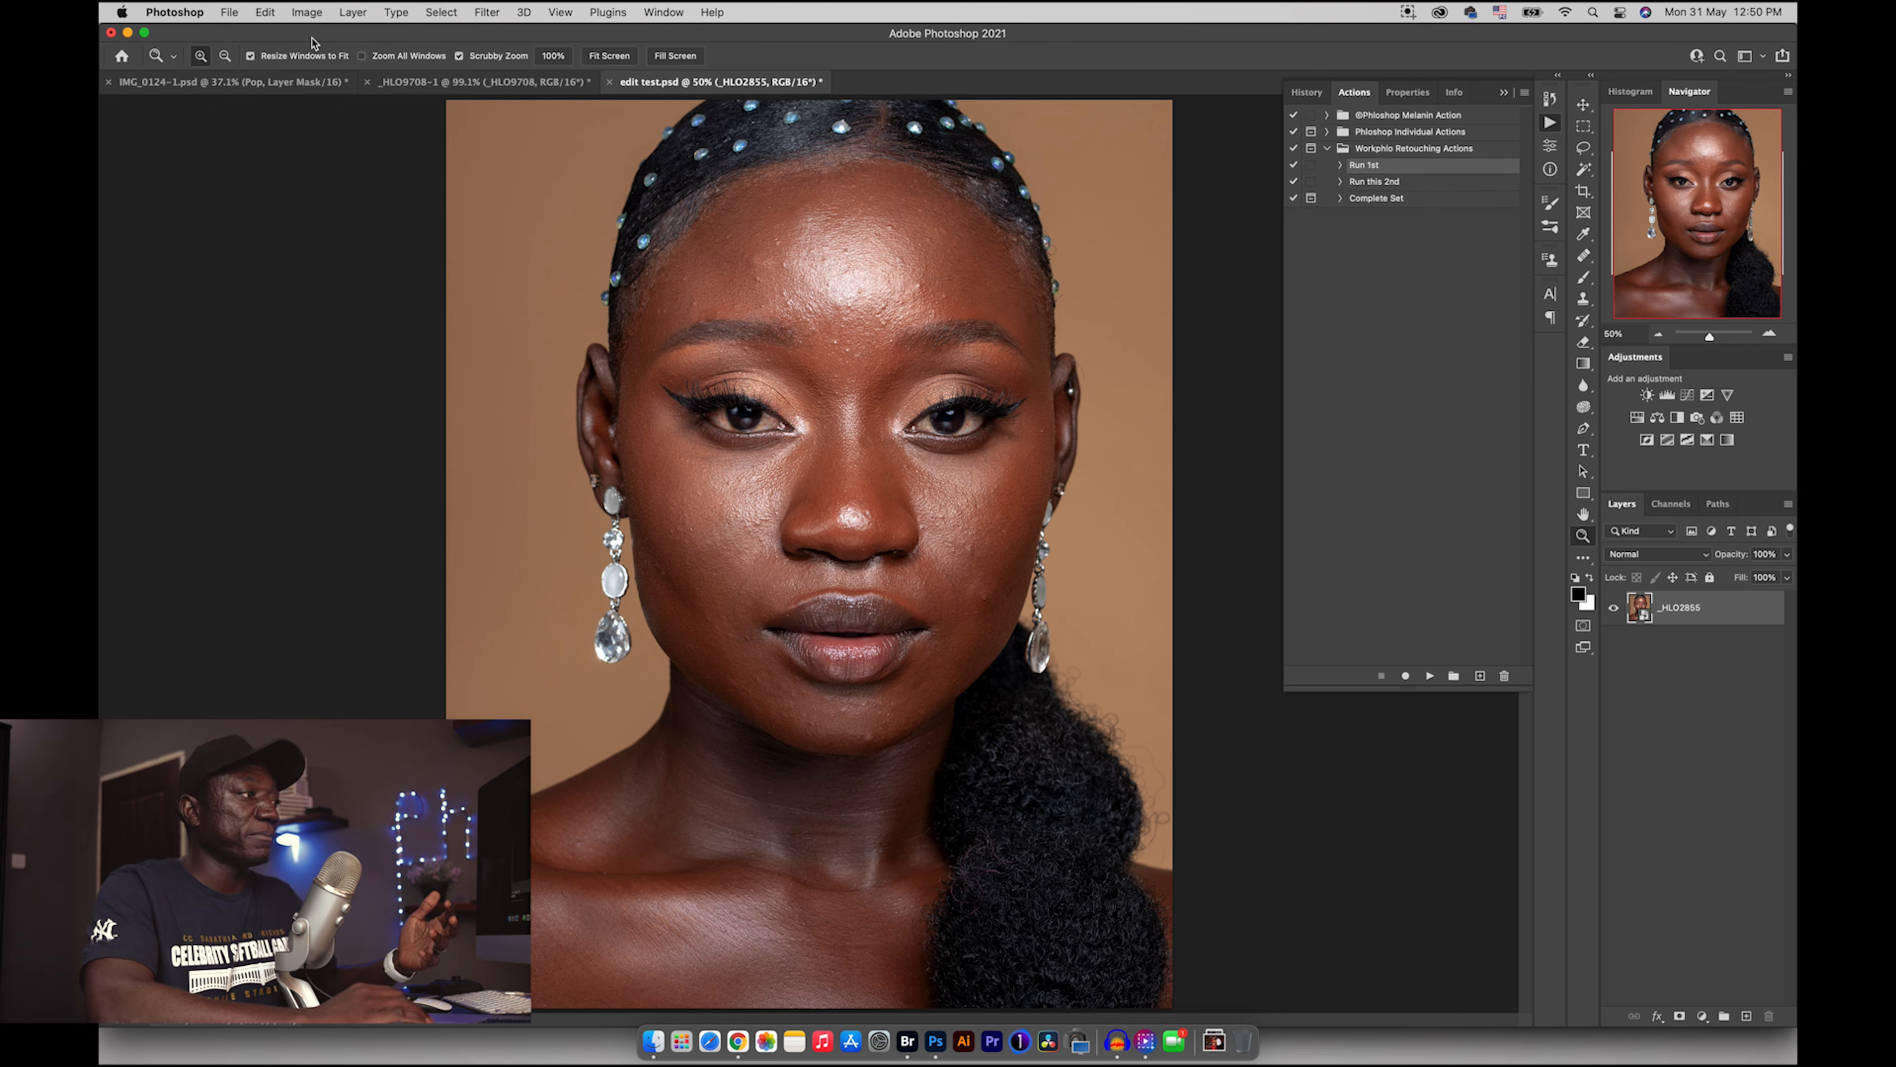
pyautogui.click(307, 12)
pyautogui.moveTo(376, 36)
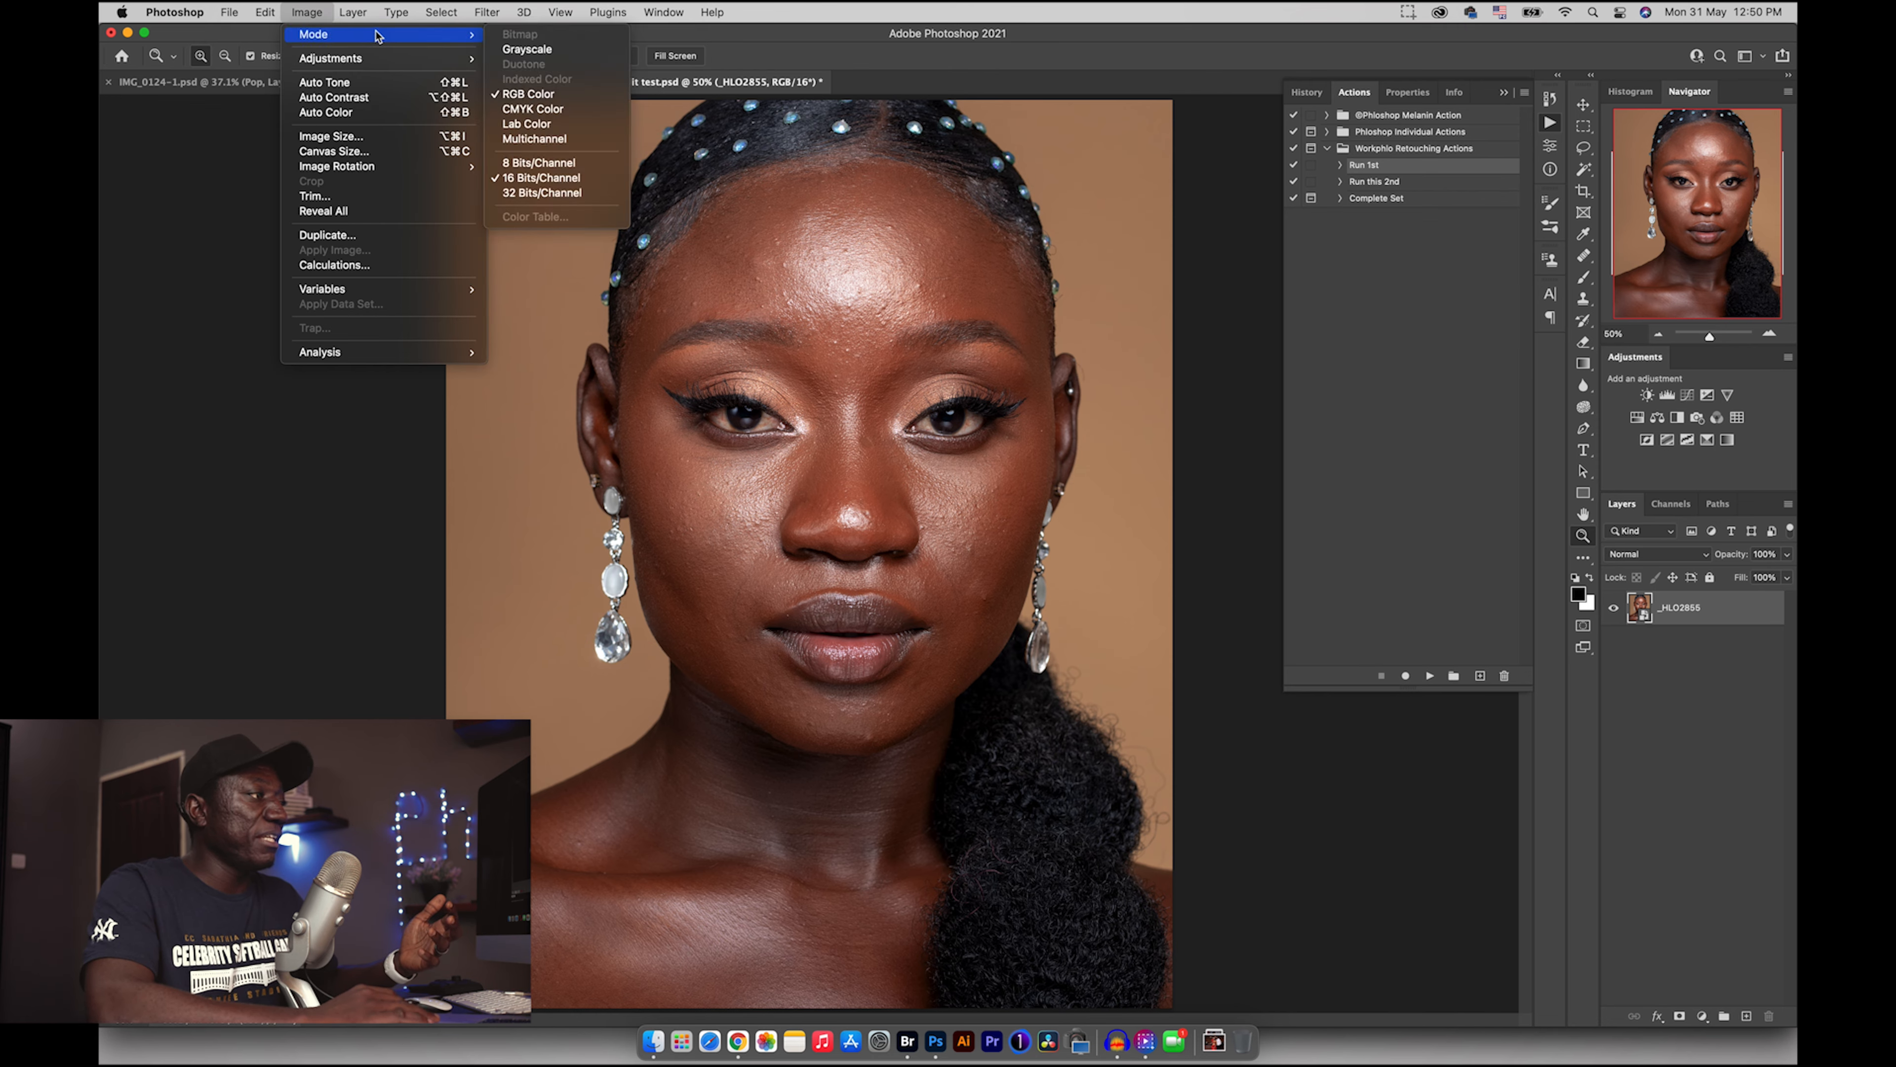
pyautogui.click(534, 164)
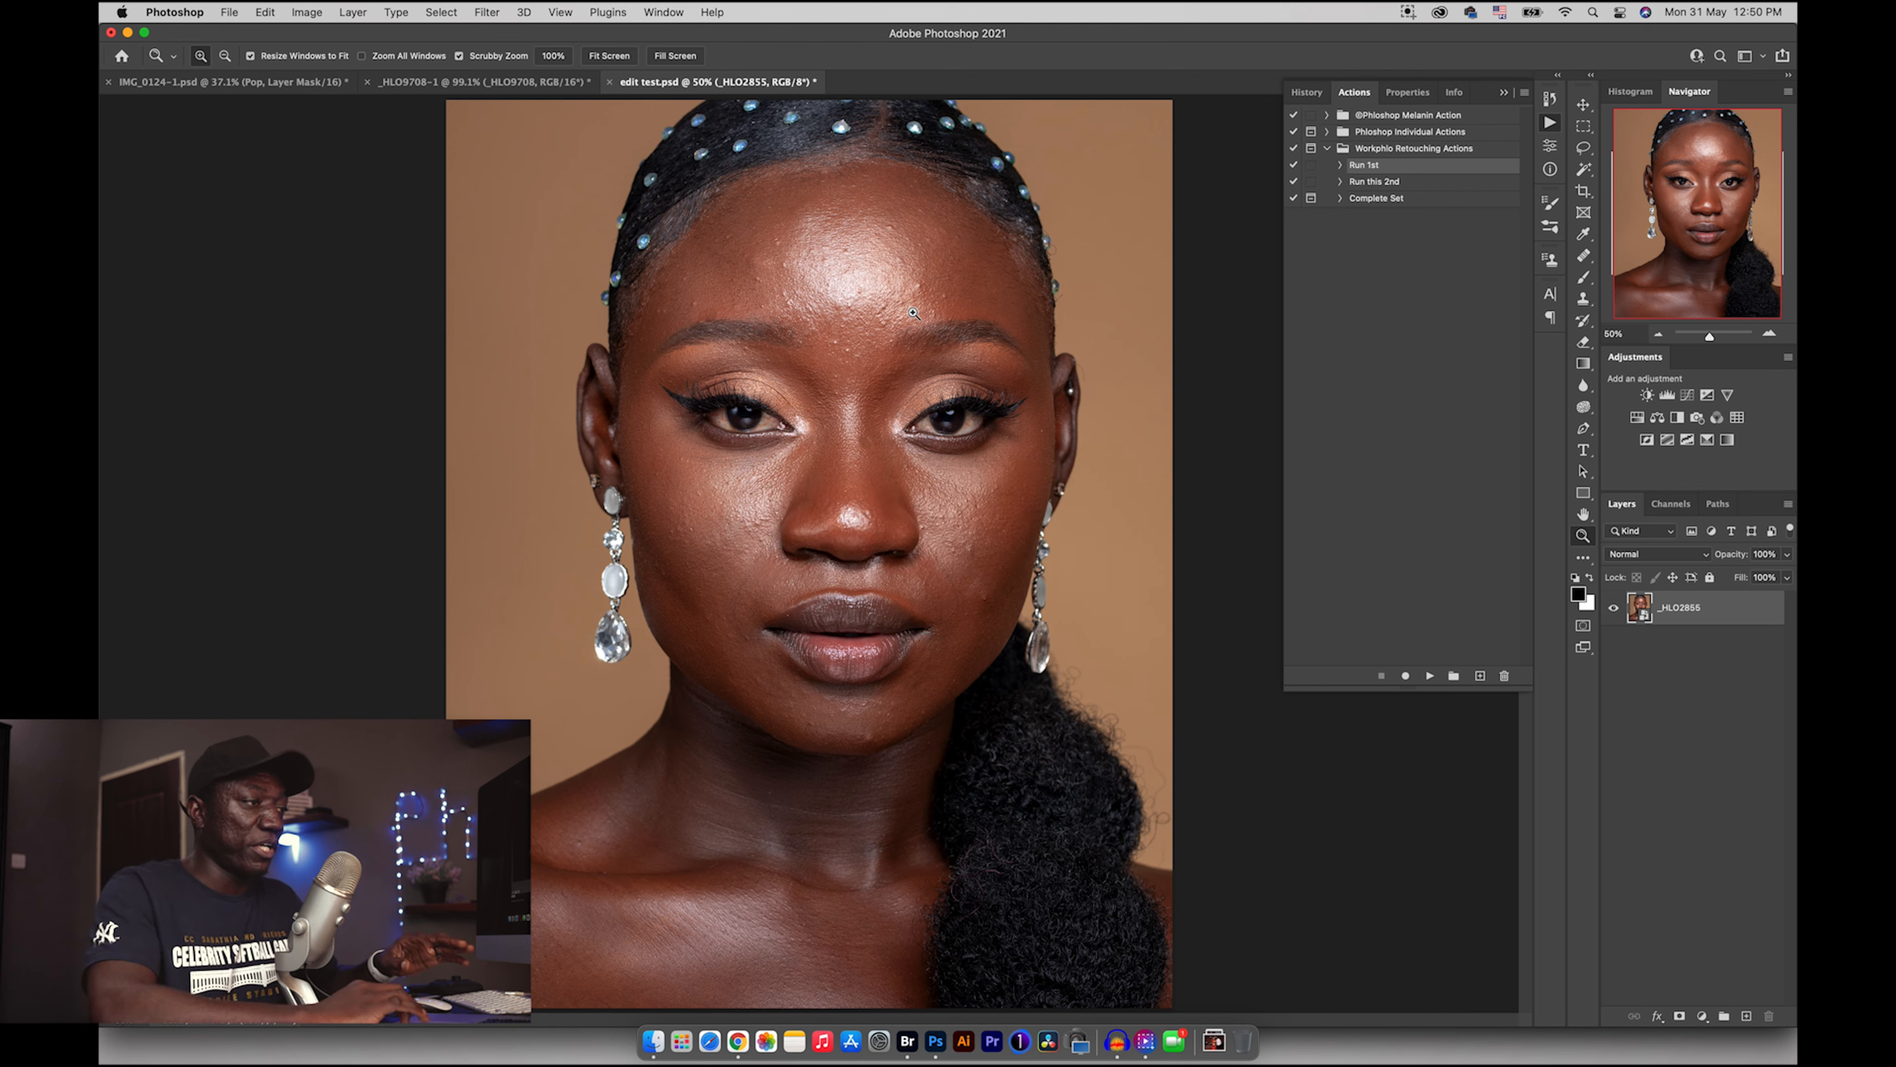
pyautogui.click(312, 13)
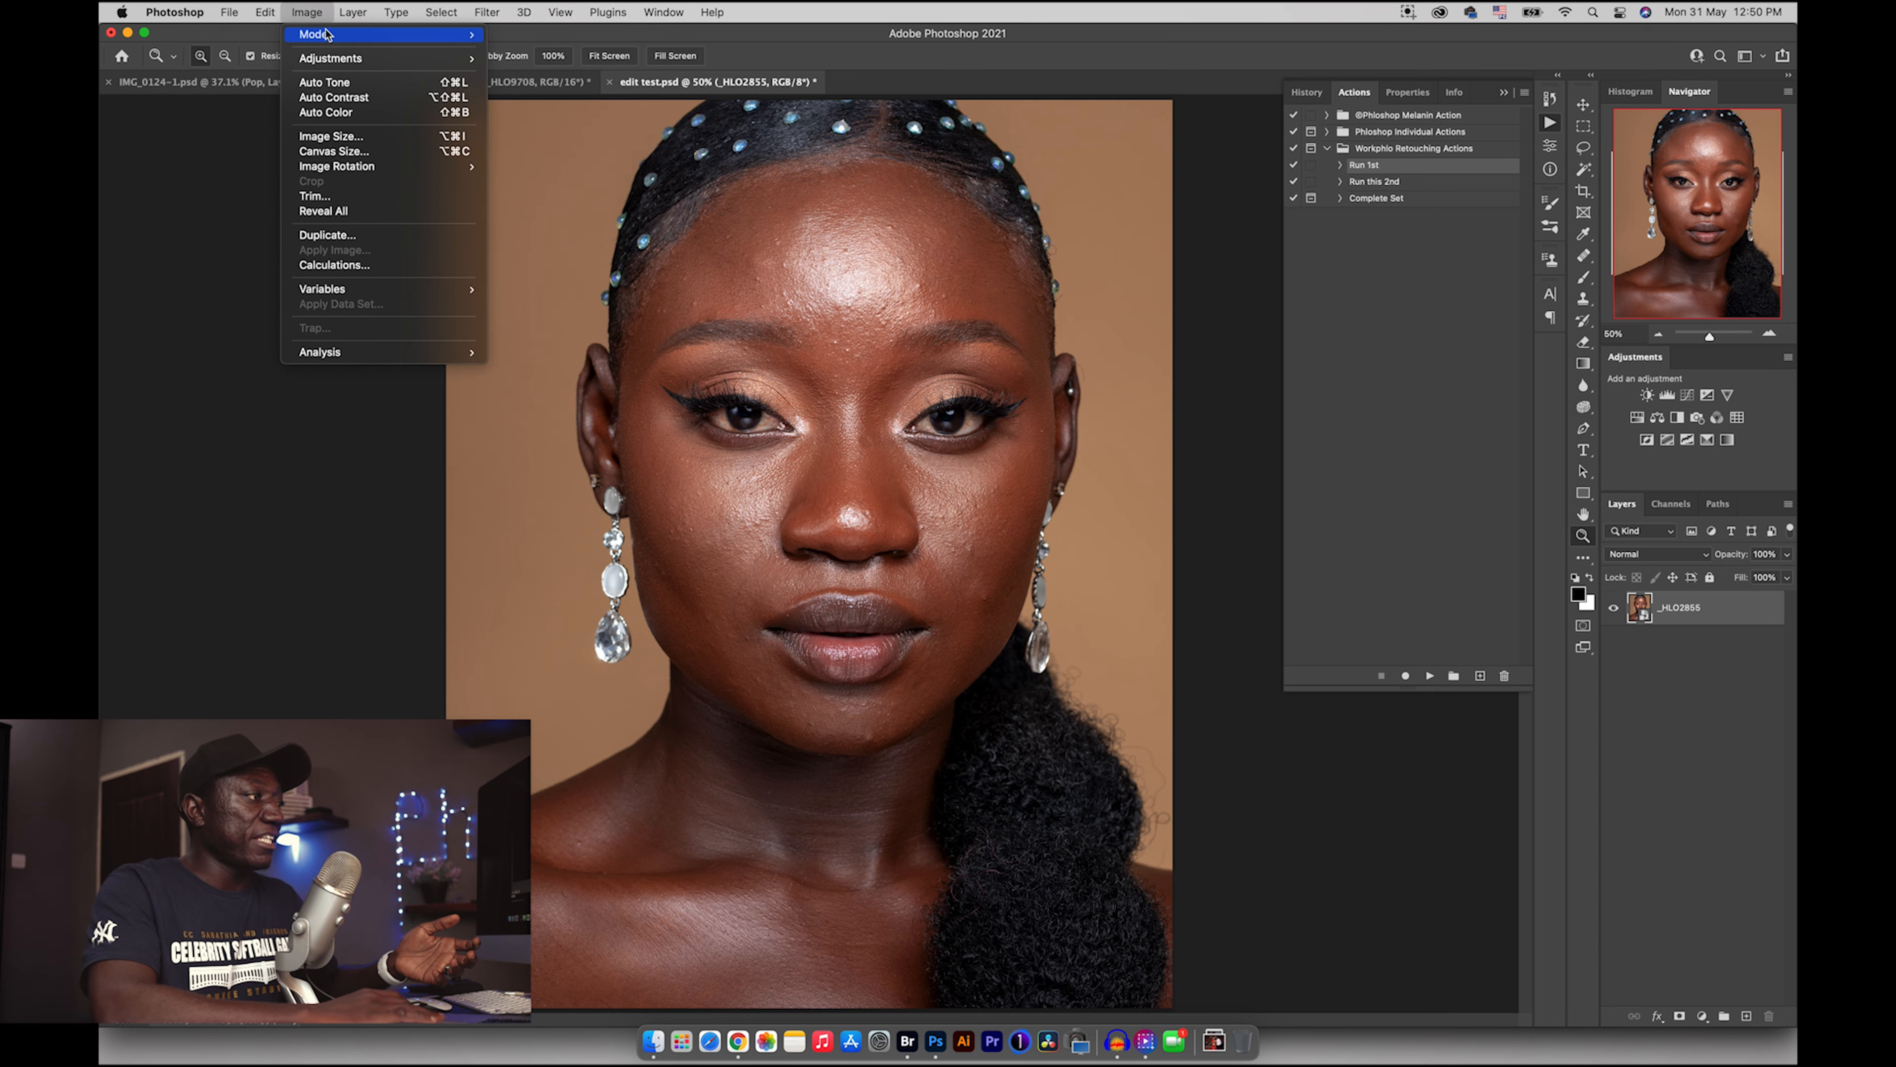
pyautogui.moveTo(448, 34)
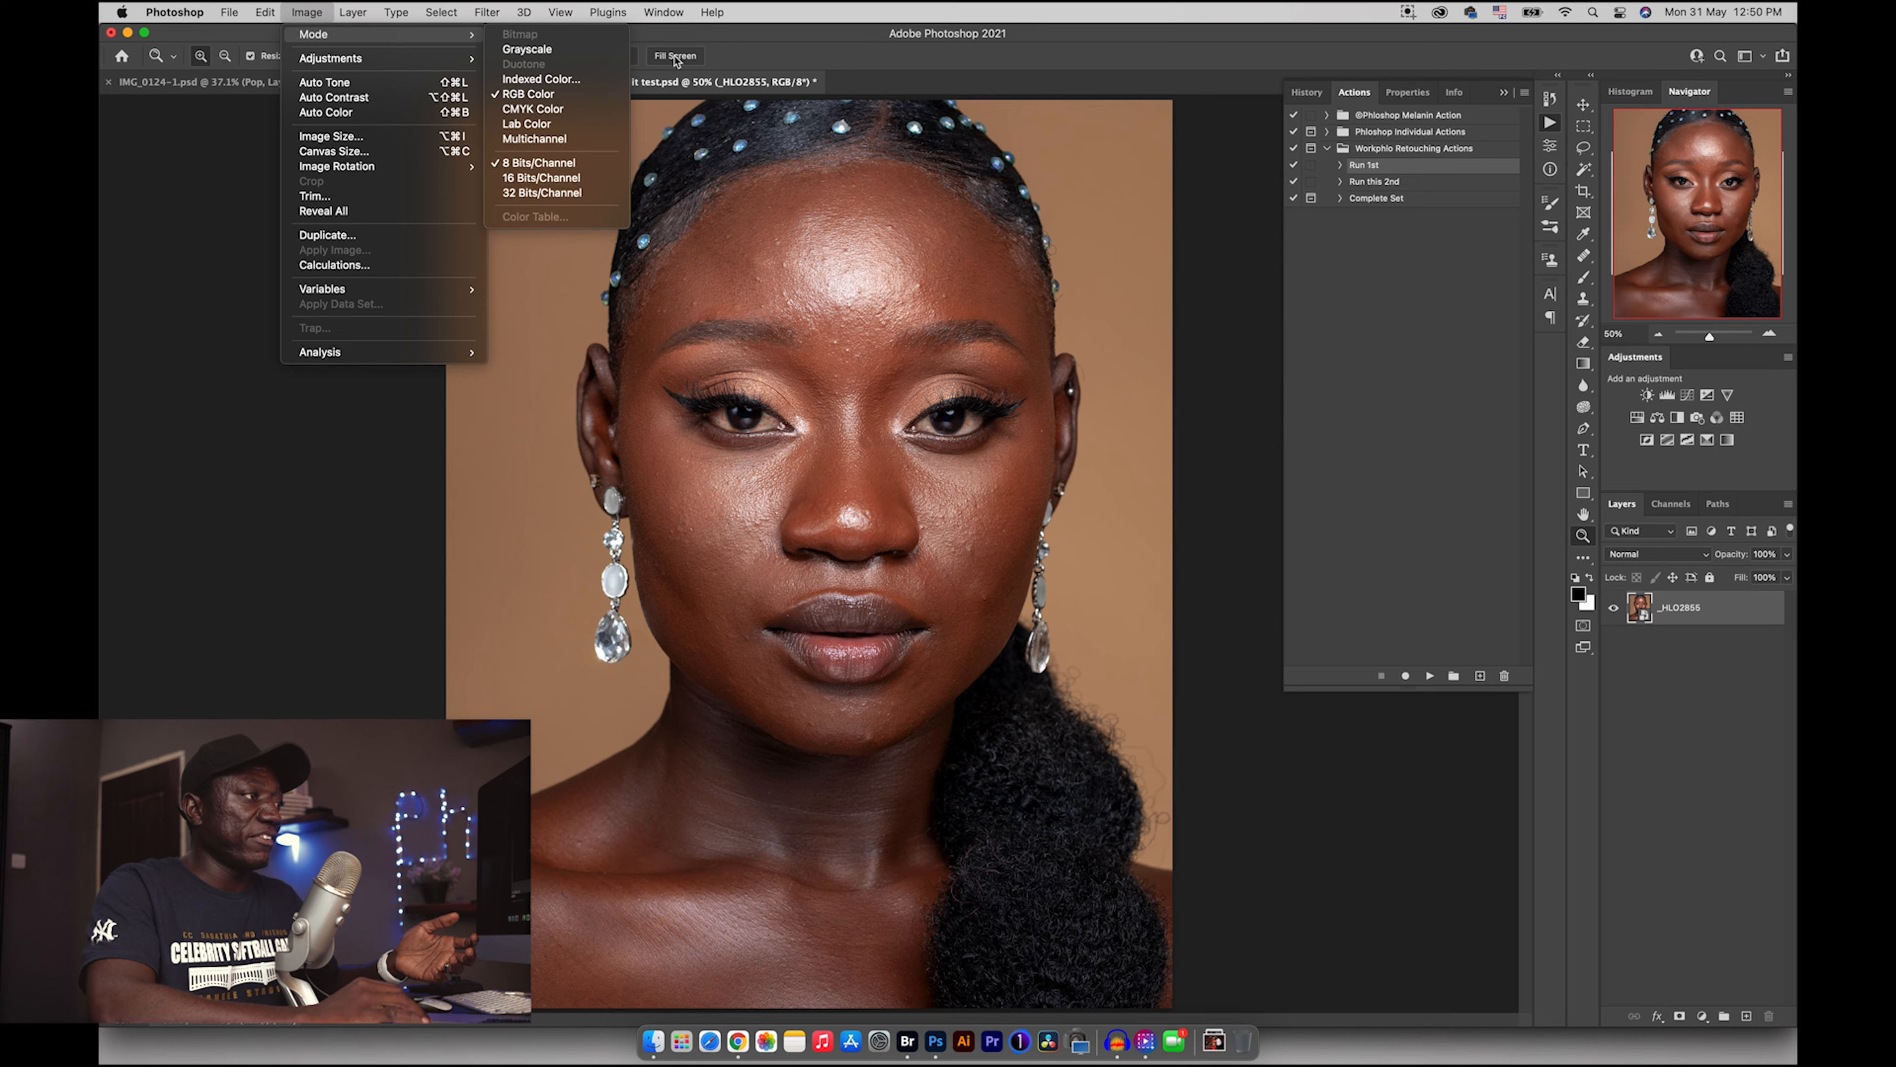
pyautogui.click(693, 33)
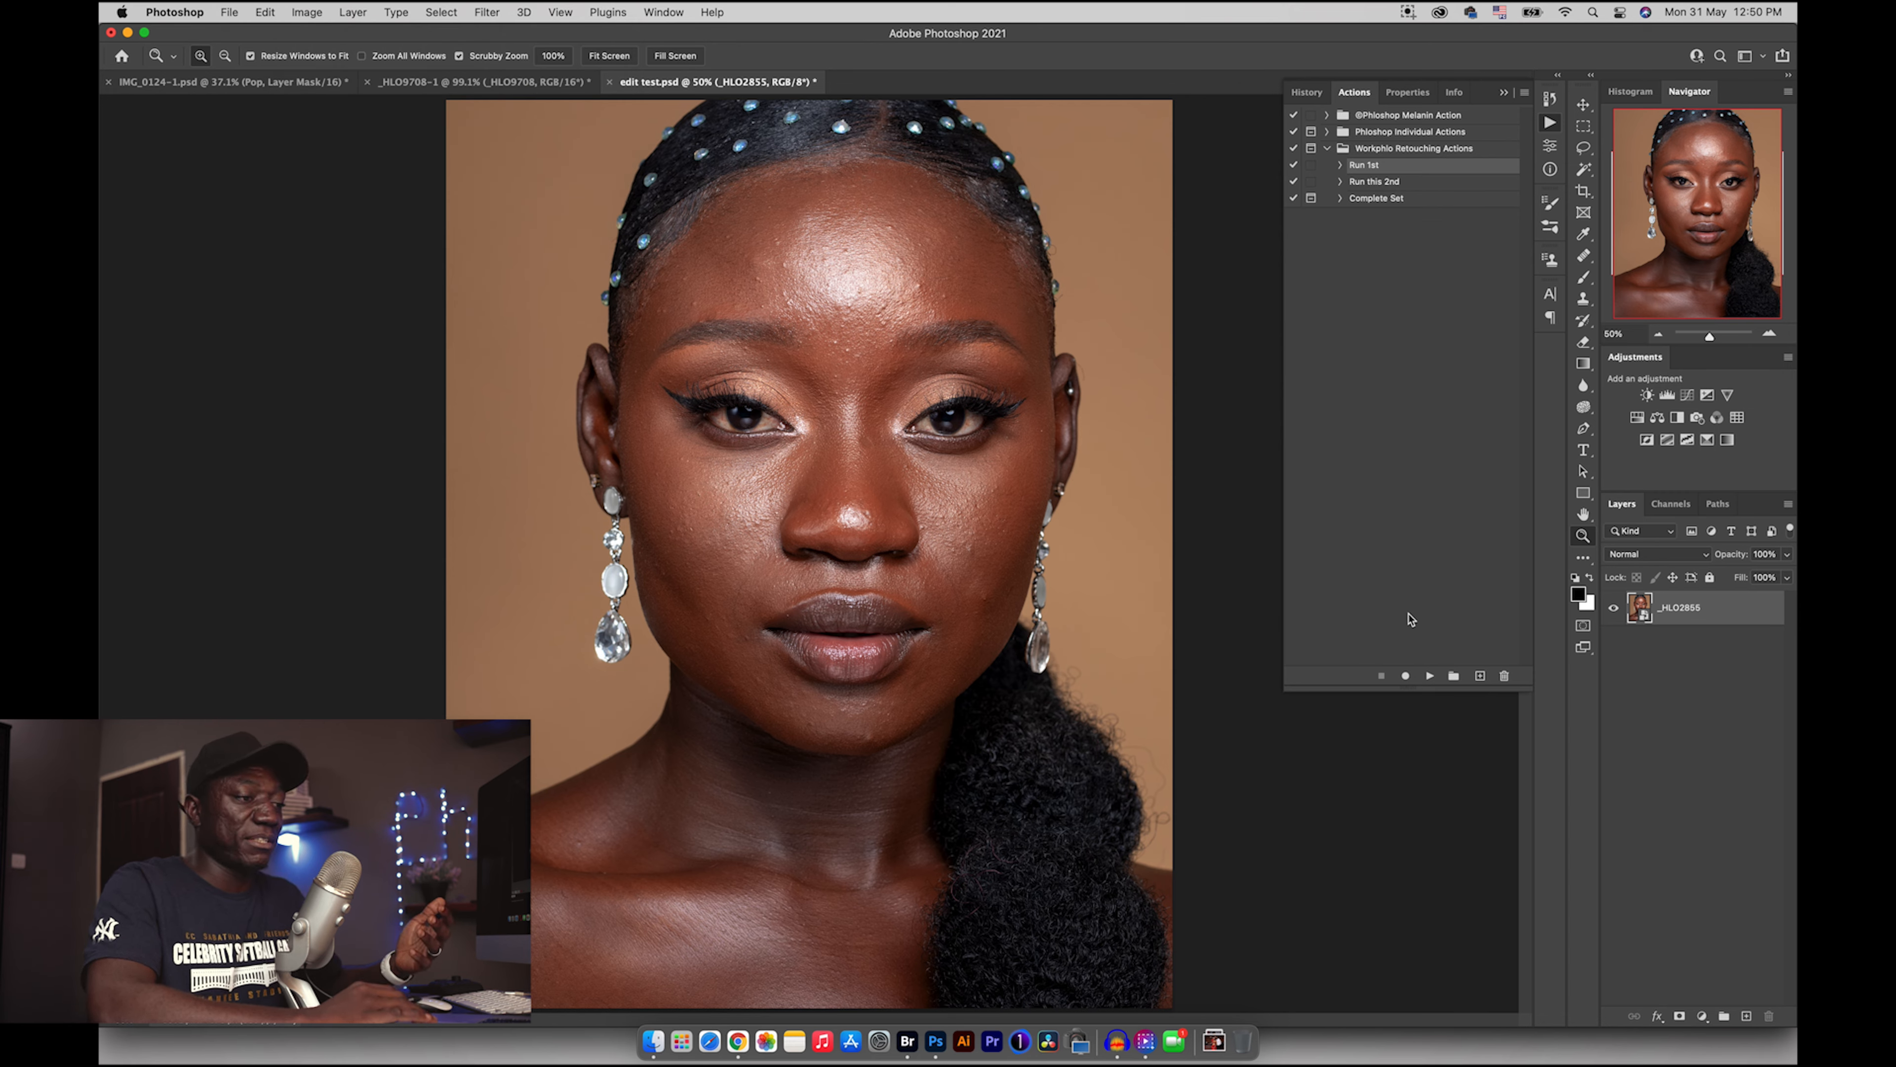
# - Run the Run 1st action from the Workphlo set and check that the document uses 16 Bits/Channel
pyautogui.click(1431, 676)
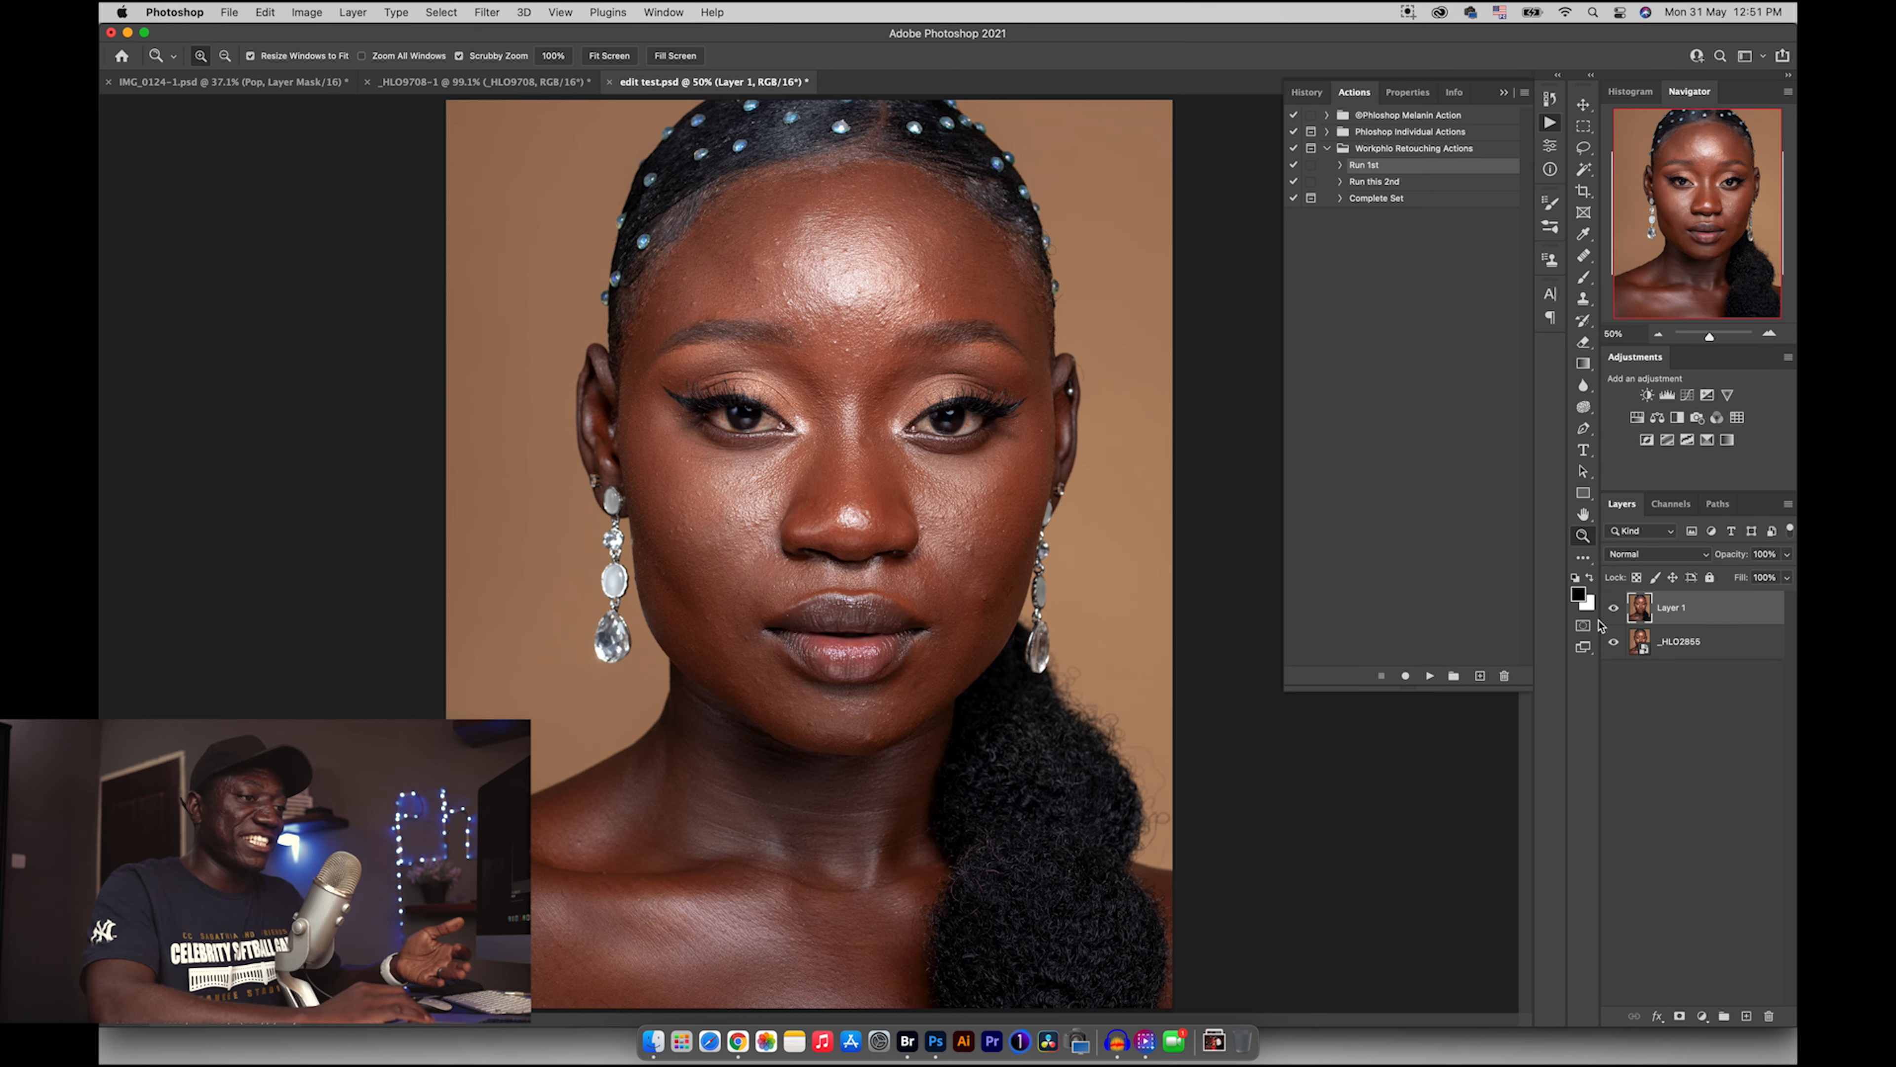
pyautogui.click(318, 12)
pyautogui.moveTo(423, 37)
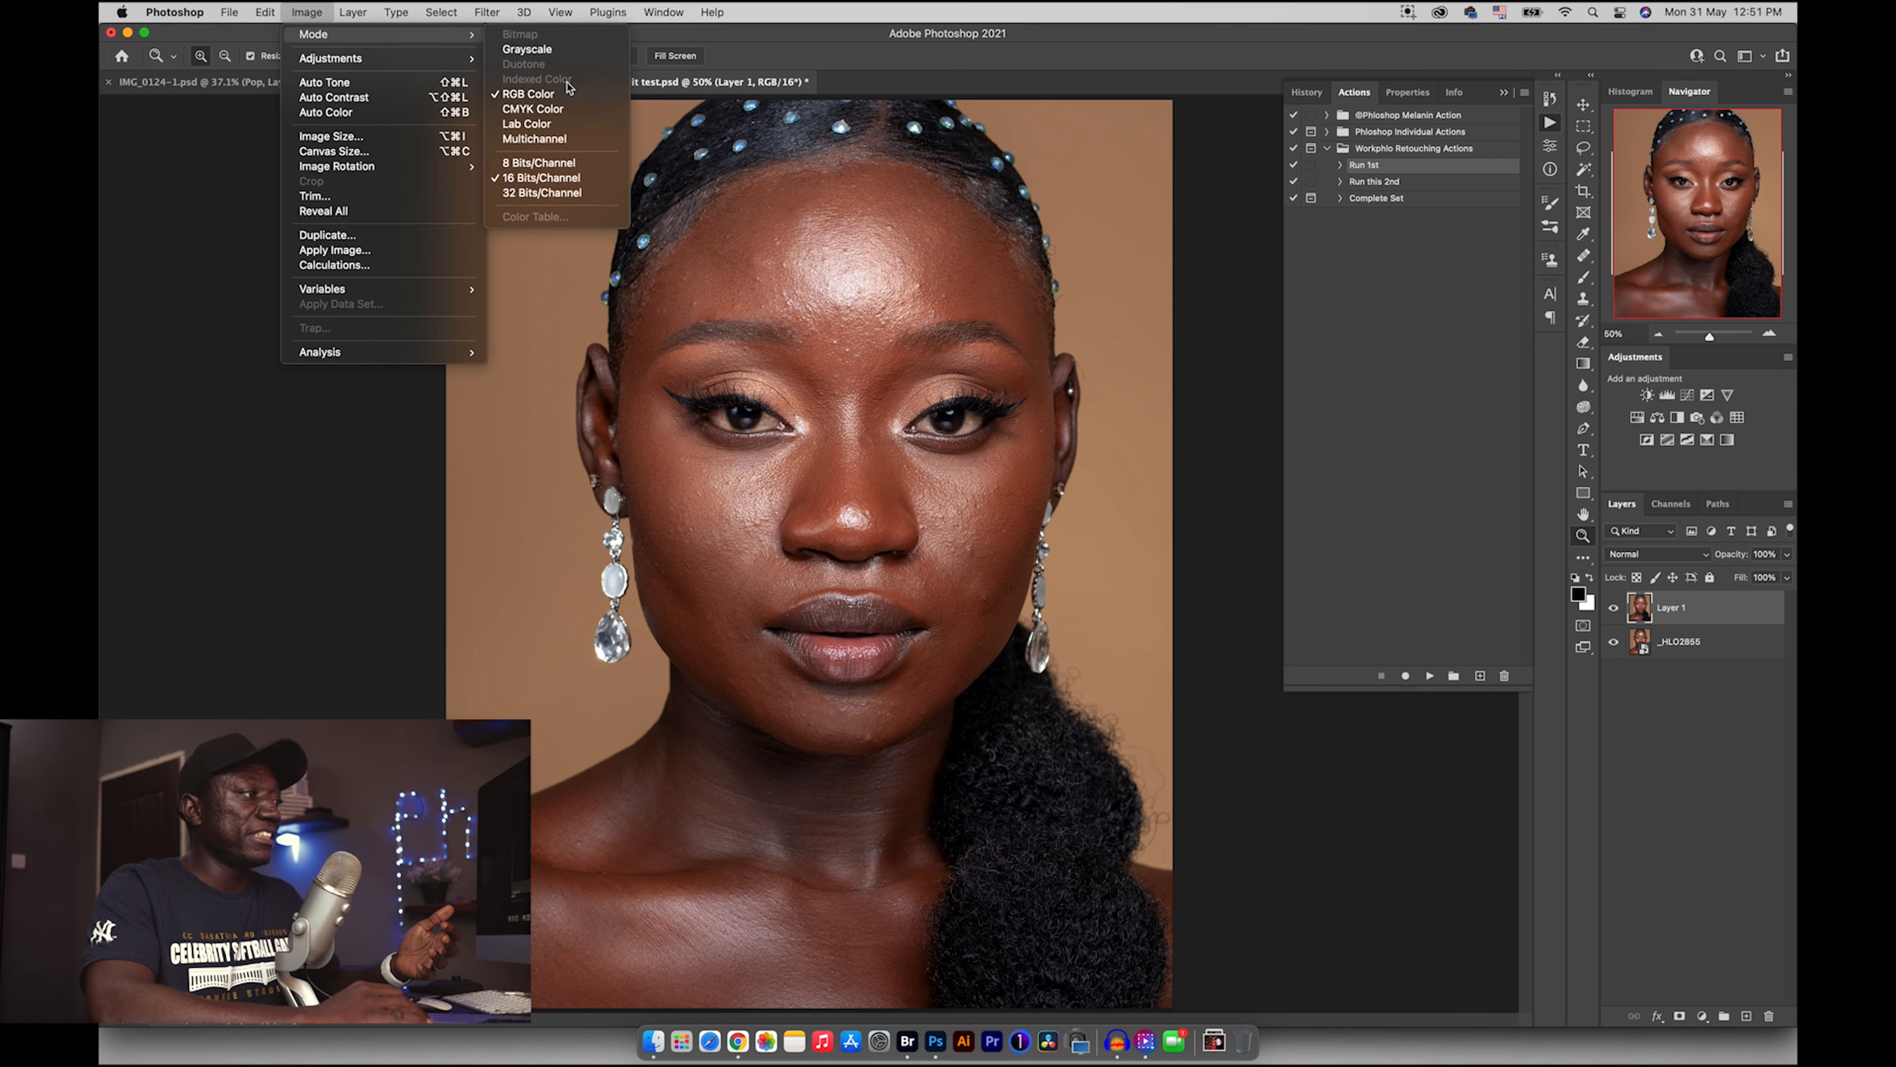
pyautogui.click(544, 179)
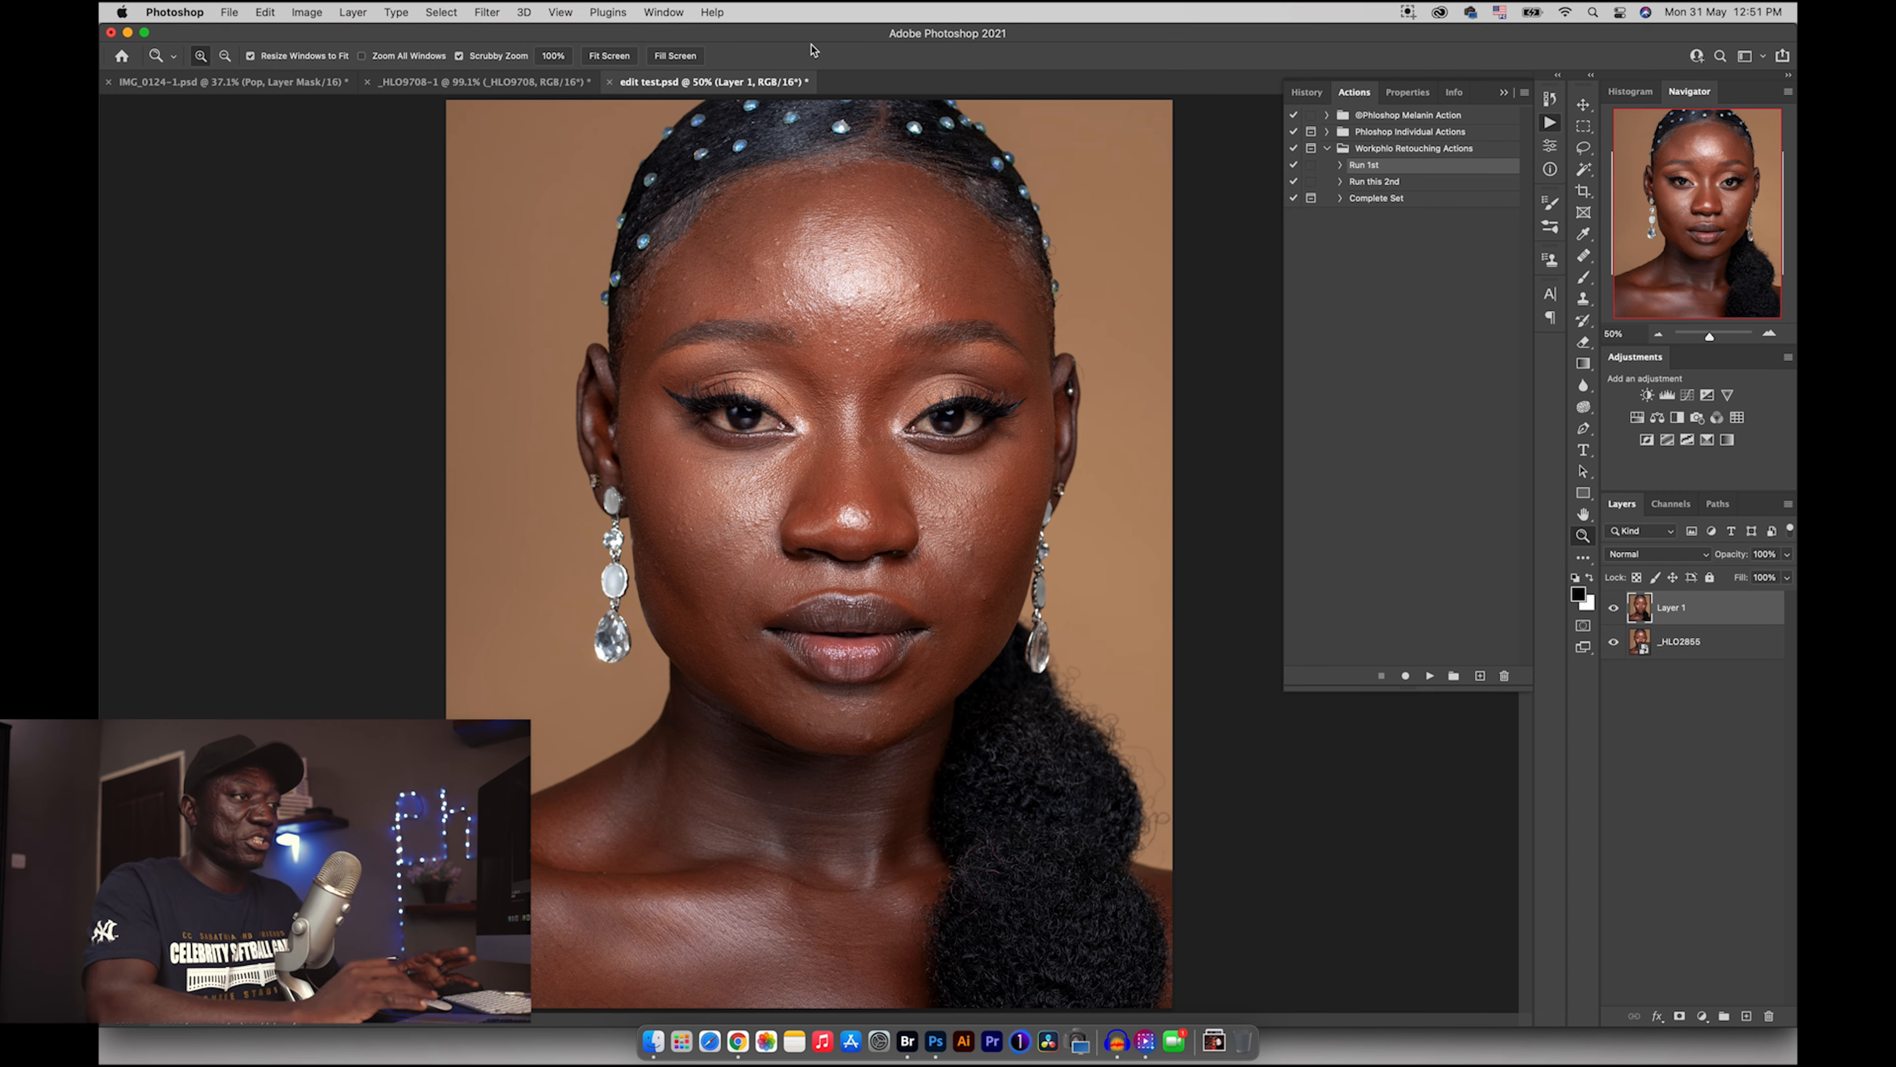
# - Run the Run this 2nd action and heal facial blemishes with the Healing Brush on the Blemish Removal (Healing) layer
pyautogui.click(1364, 181)
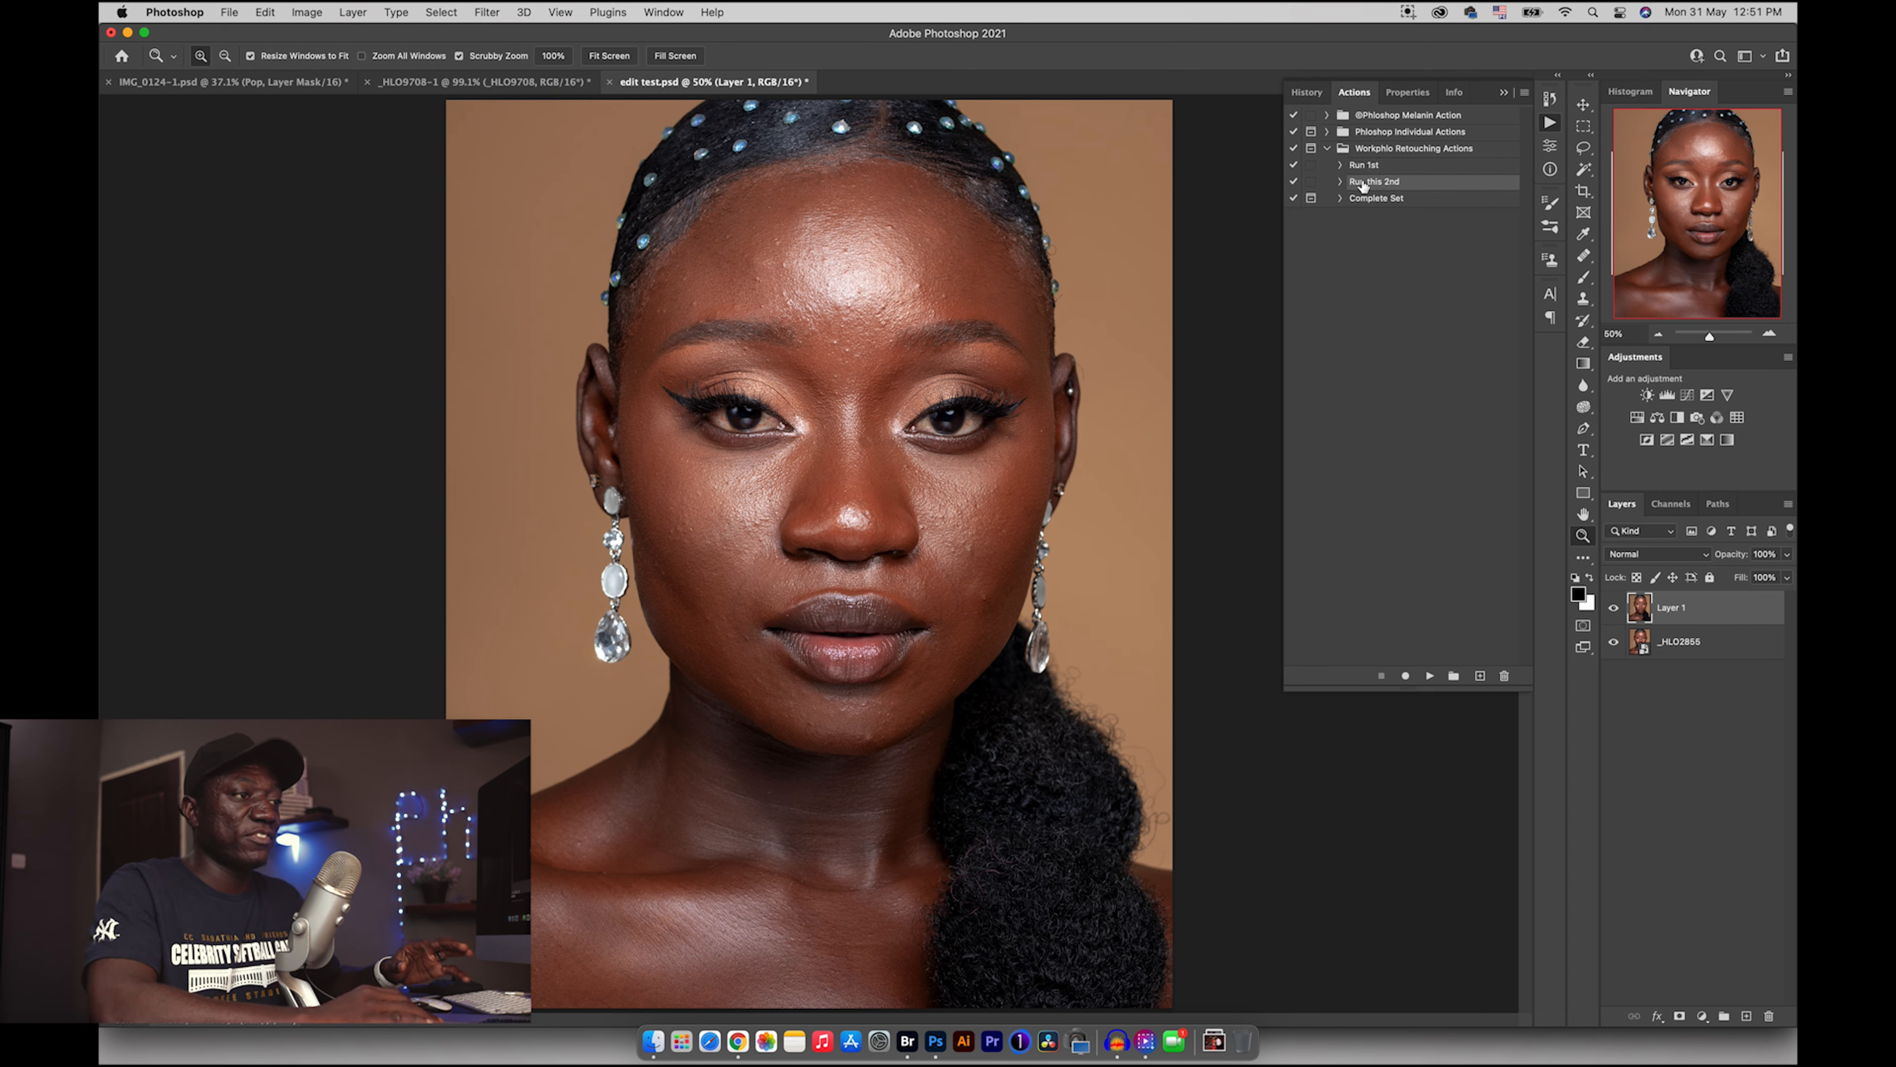
pyautogui.click(1430, 675)
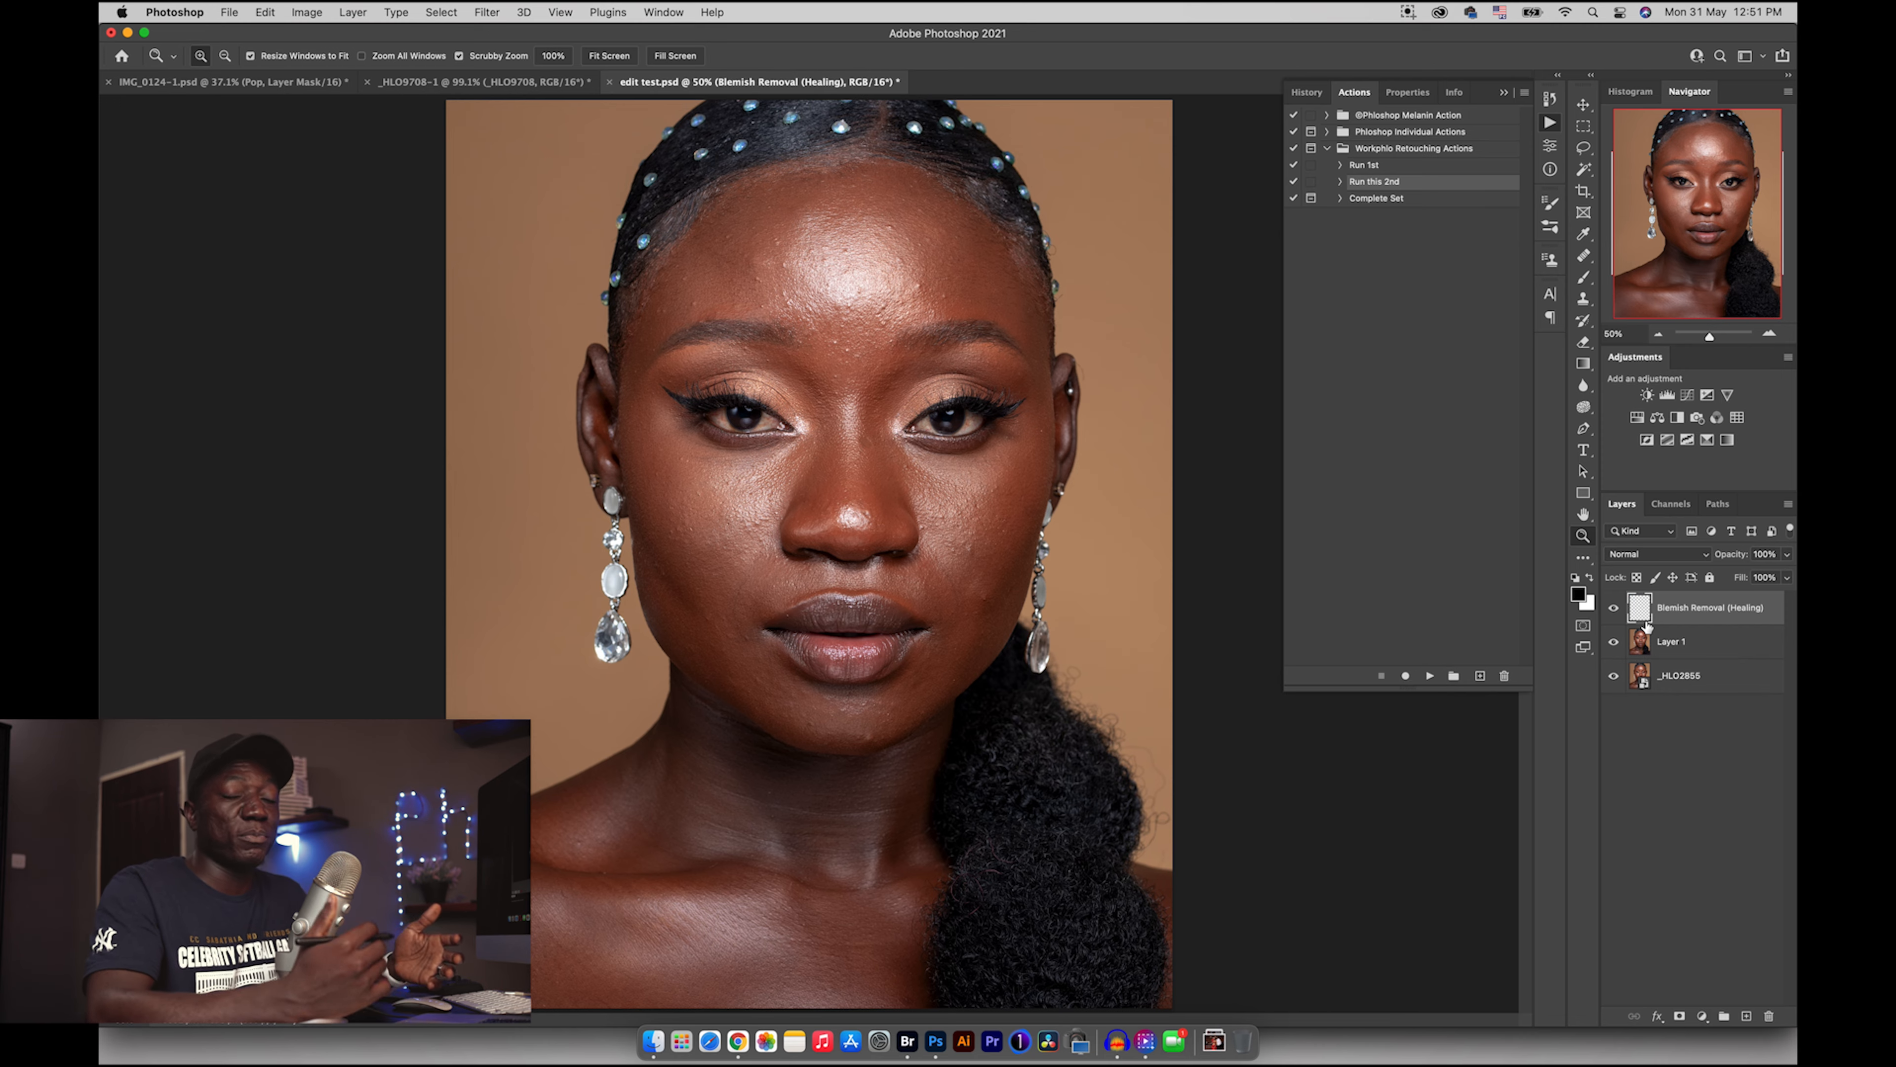
pyautogui.moveTo(925, 288)
pyautogui.mouseDown()
pyautogui.moveTo(1028, 284)
pyautogui.moveTo(956, 304)
pyautogui.mouseUp()
pyautogui.press('j')
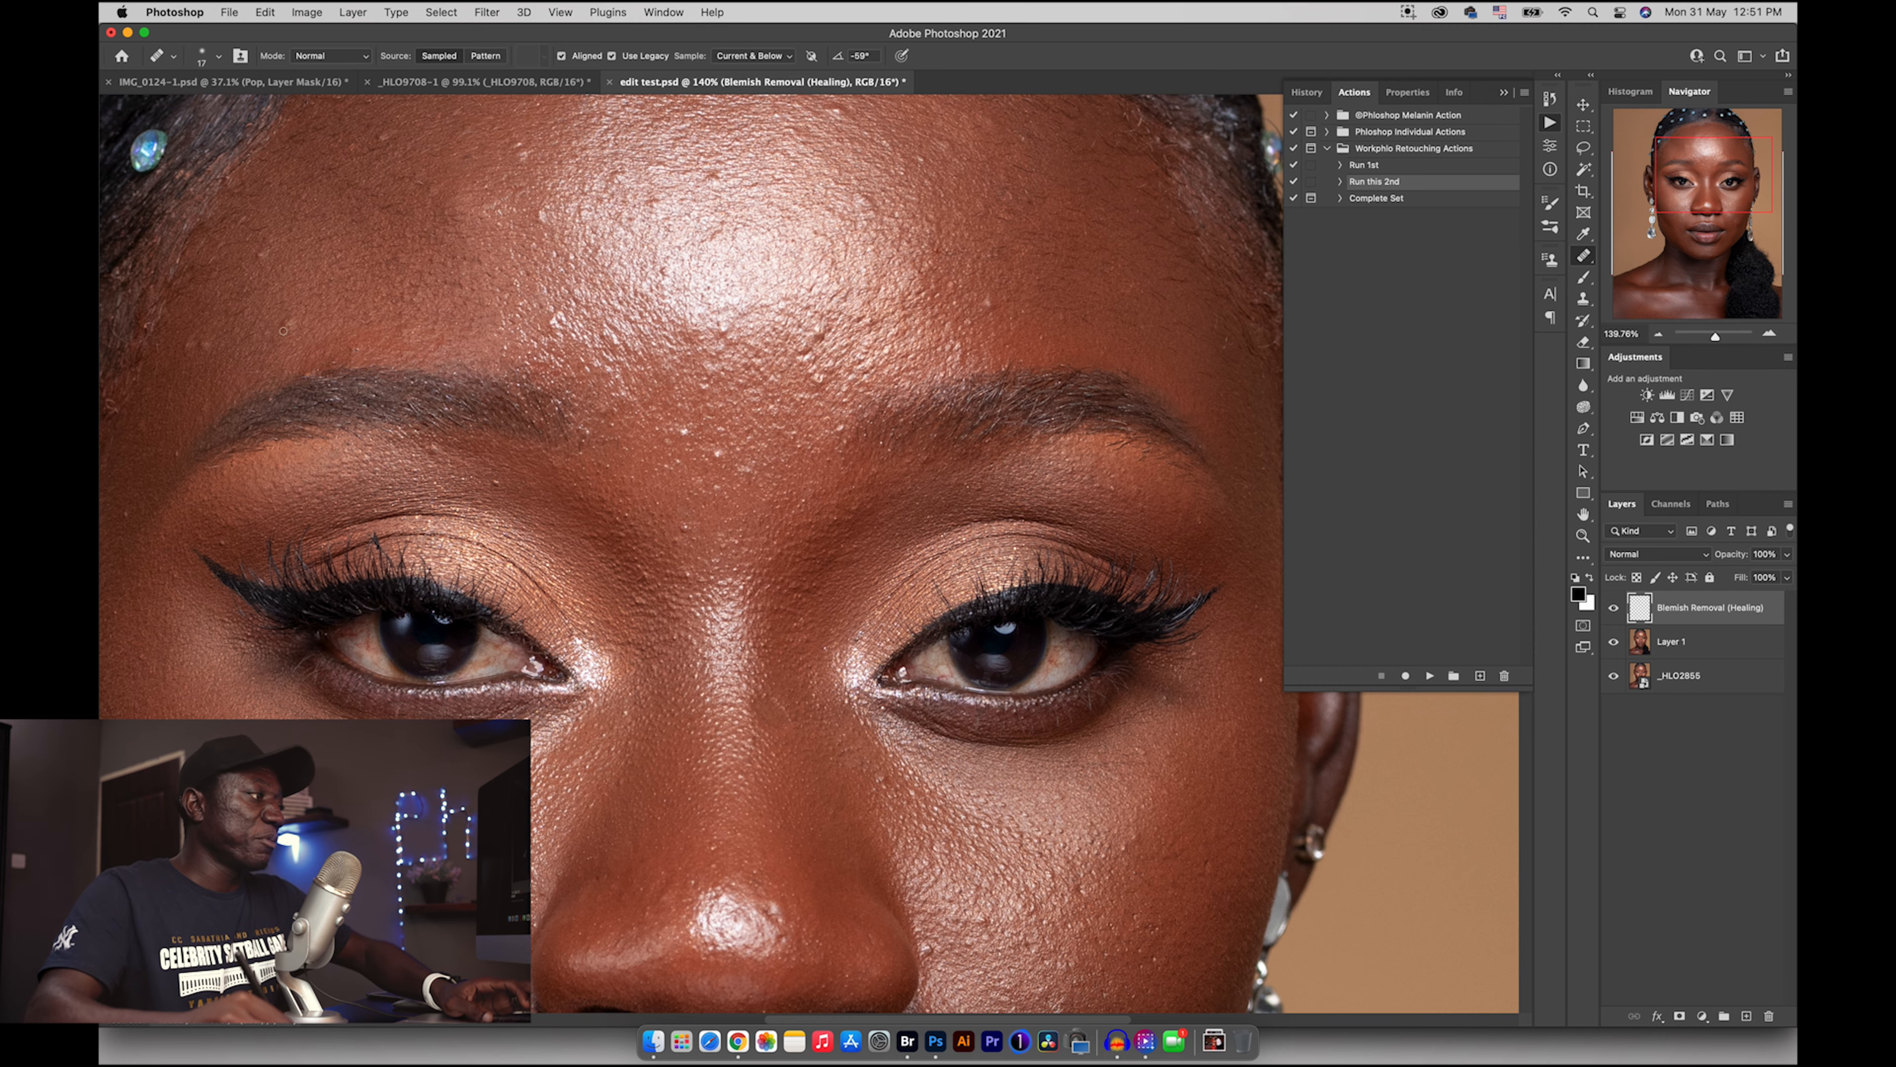
pyautogui.press('z')
pyautogui.moveTo(613, 302); pyautogui.dragTo(528, 303)
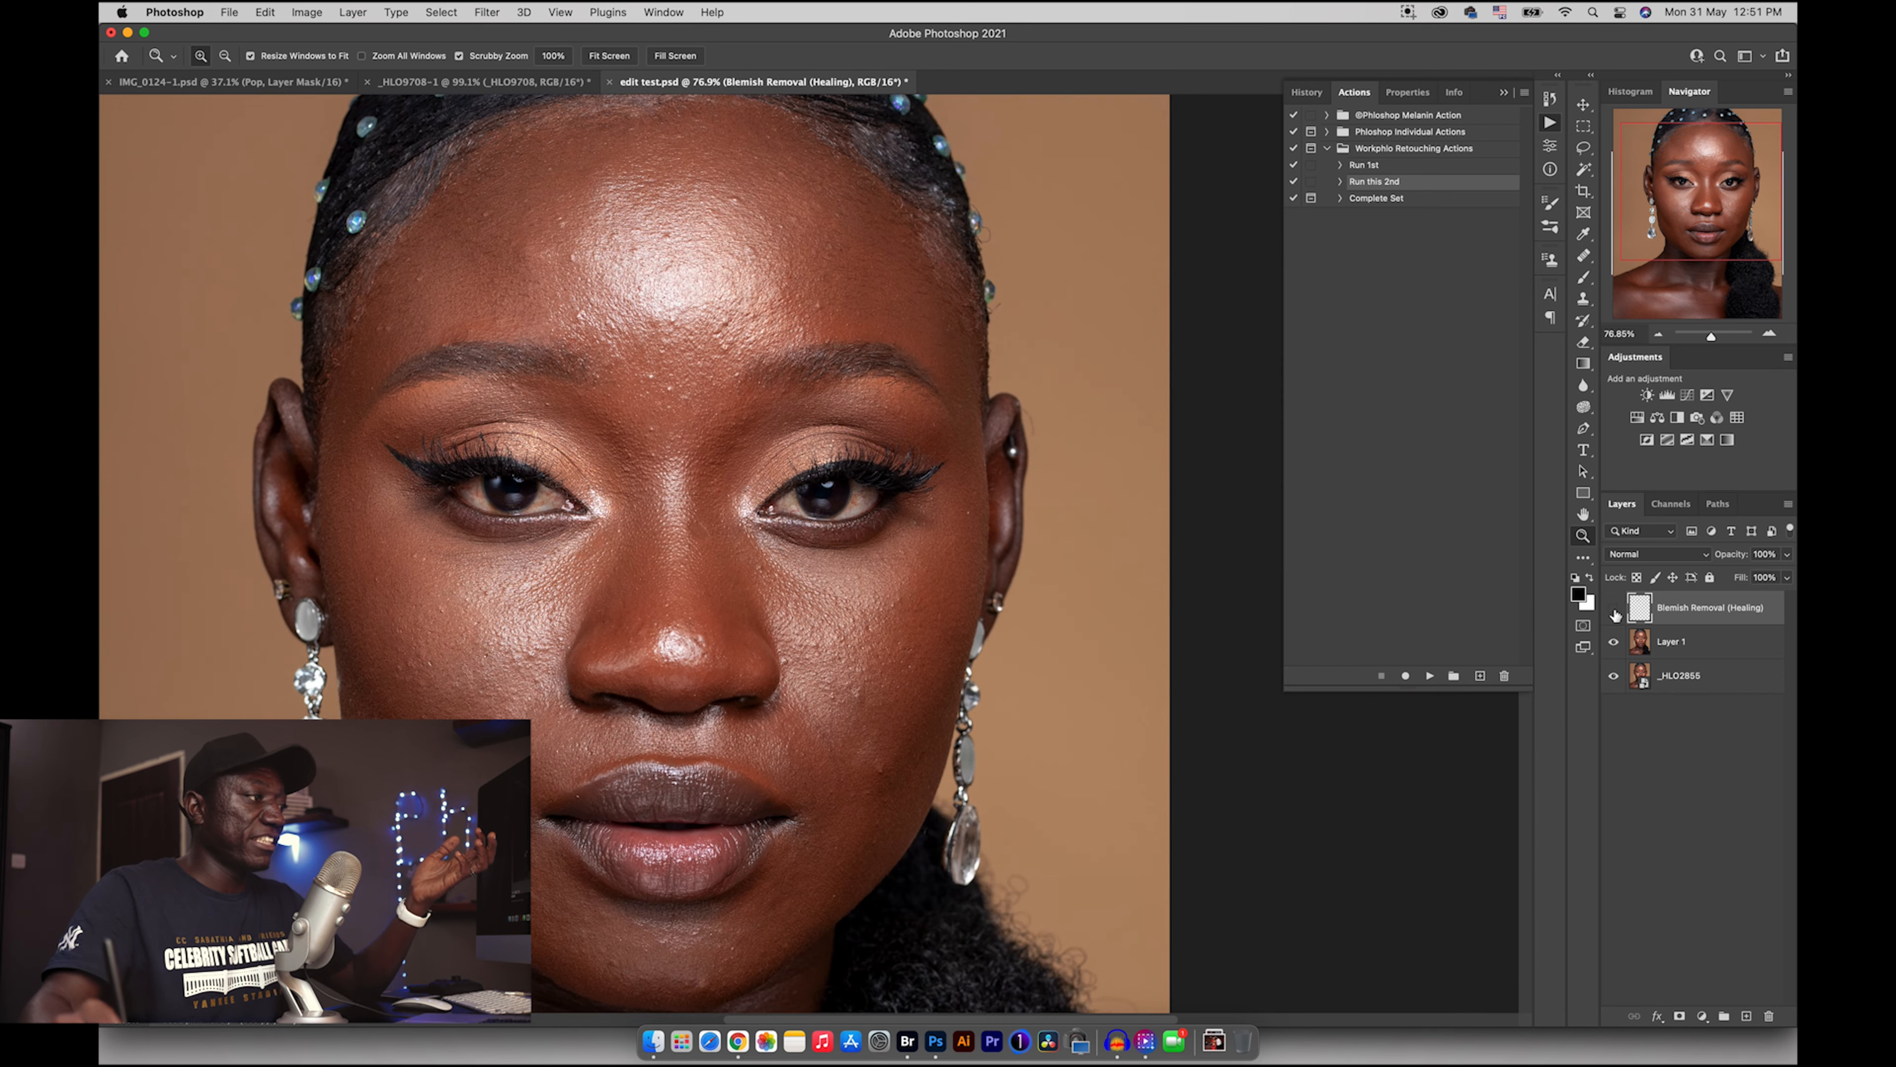
# - Run the Complete Set action from the Workphlo set, using a Gaussian Blur radius of 7.2 pixels for the Blur layer
pyautogui.moveTo(748, 294); pyautogui.dragTo(860, 313)
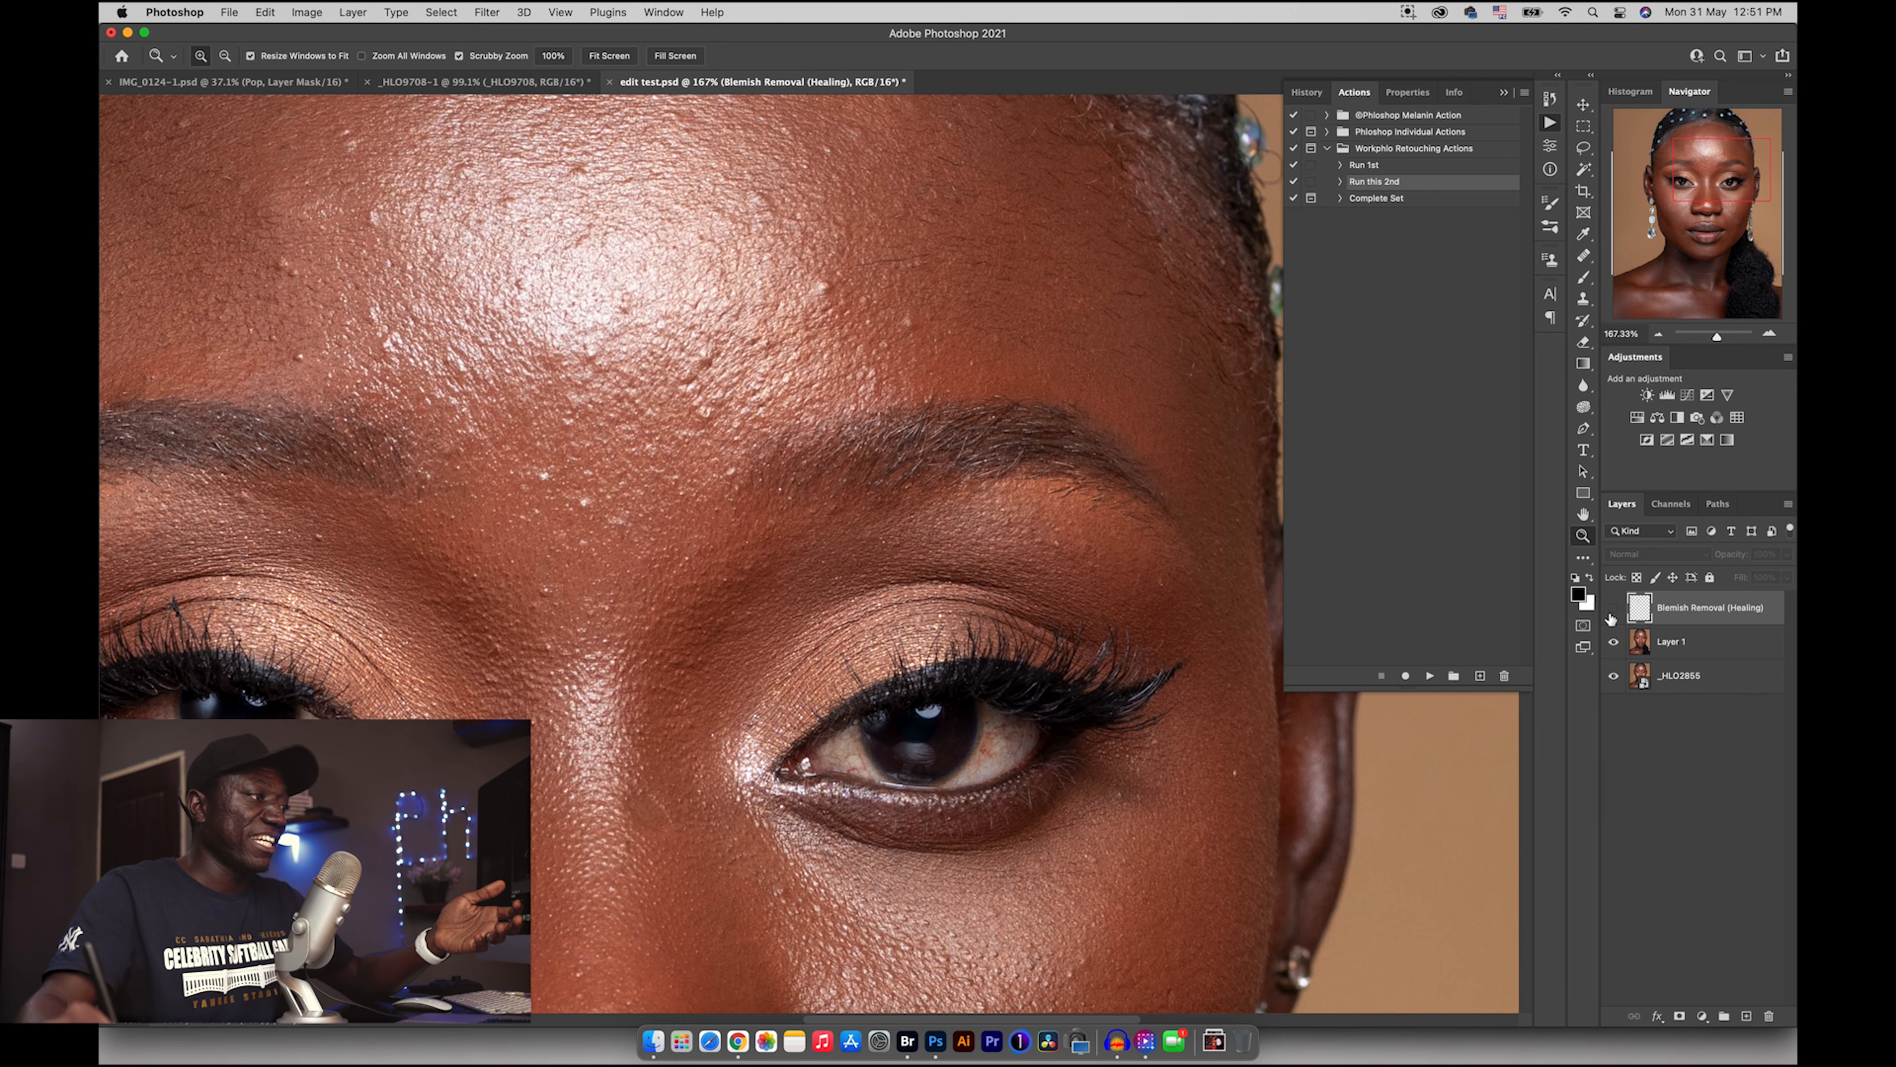
pyautogui.moveTo(836, 404); pyautogui.dragTo(789, 403)
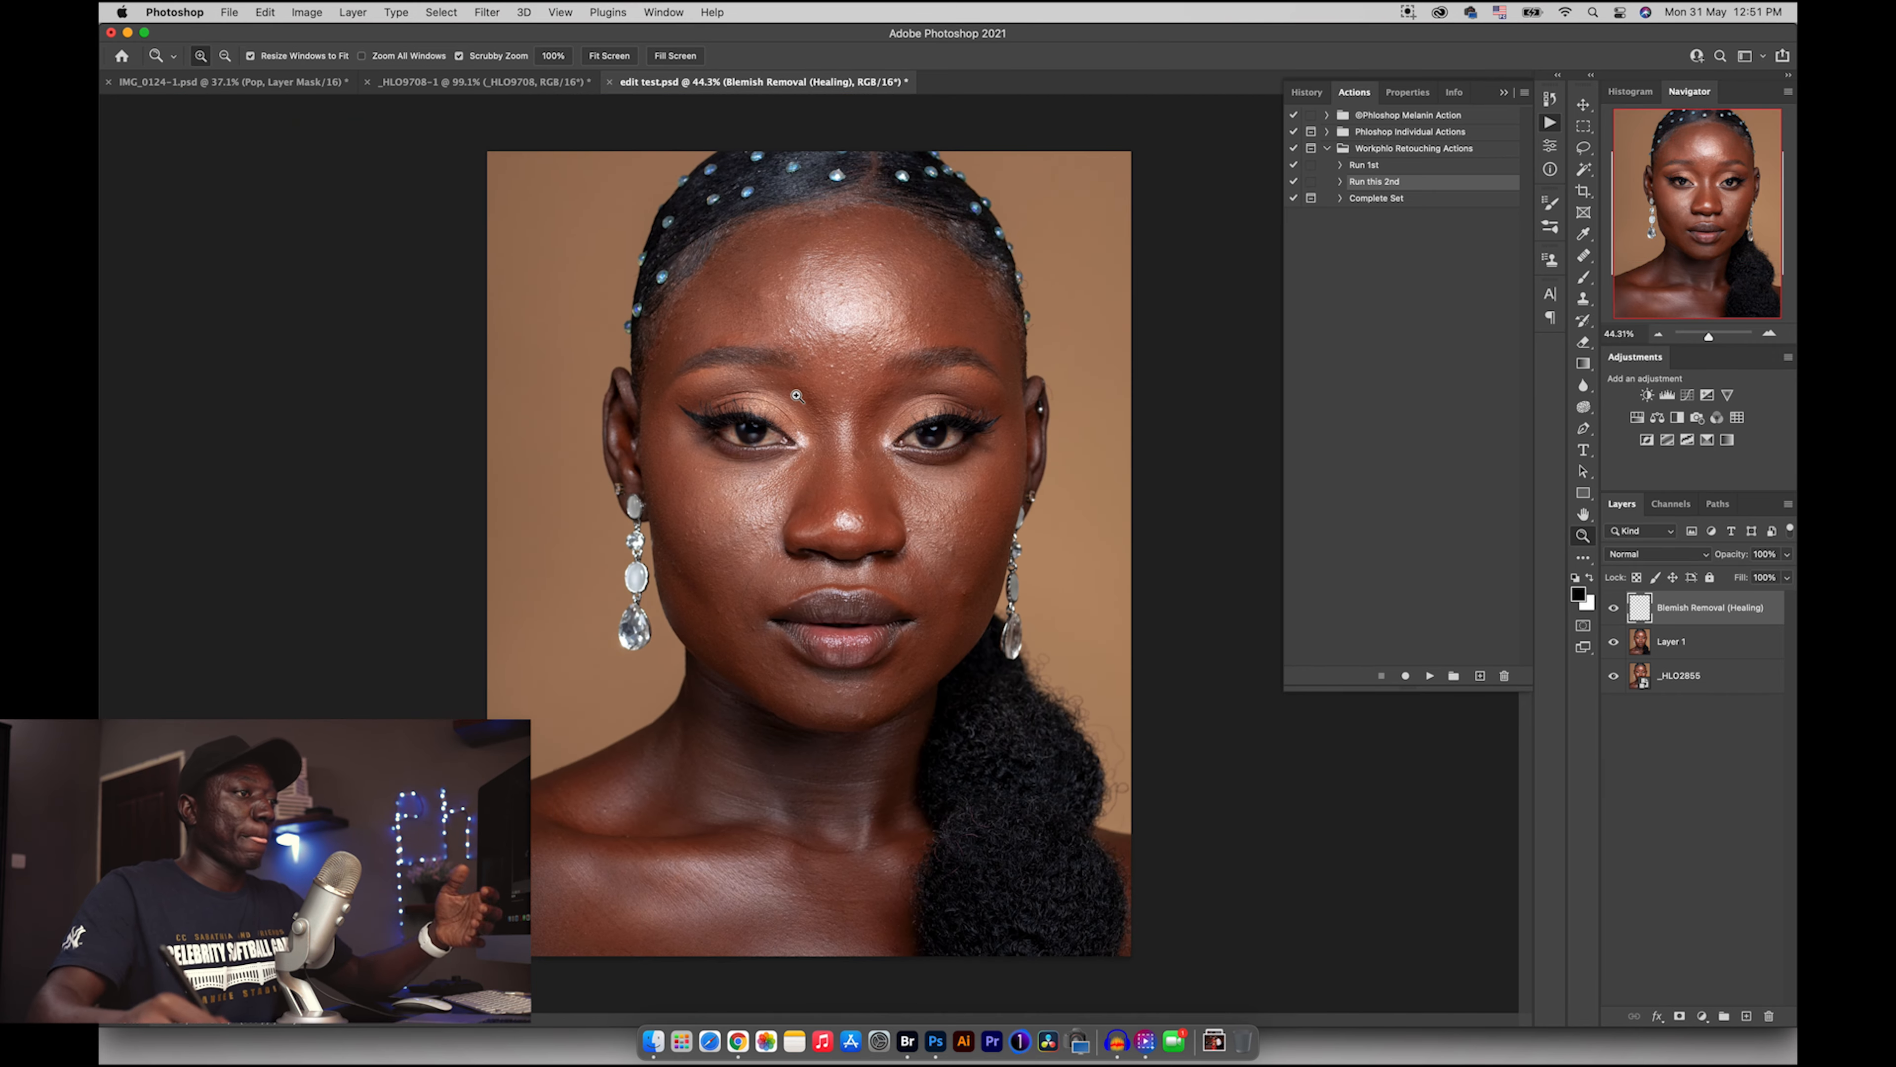
pyautogui.click(1373, 199)
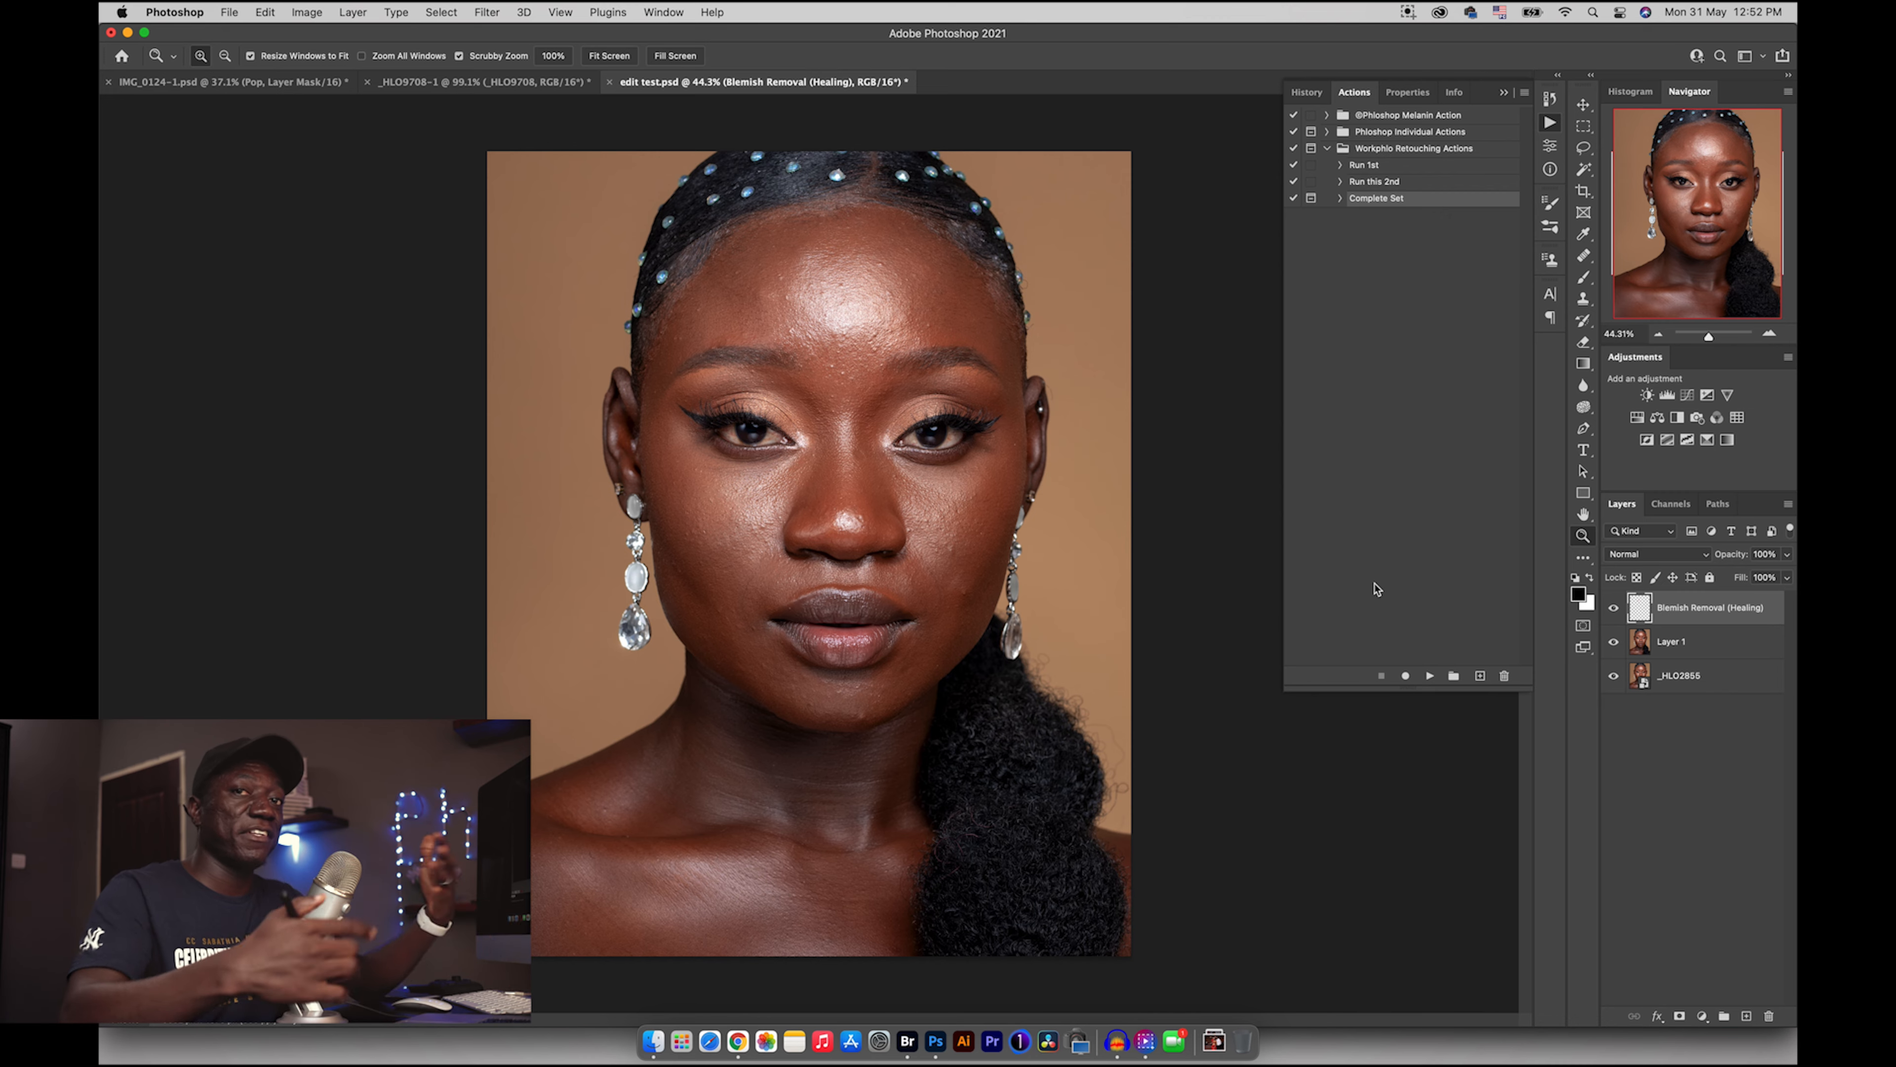
pyautogui.click(1429, 676)
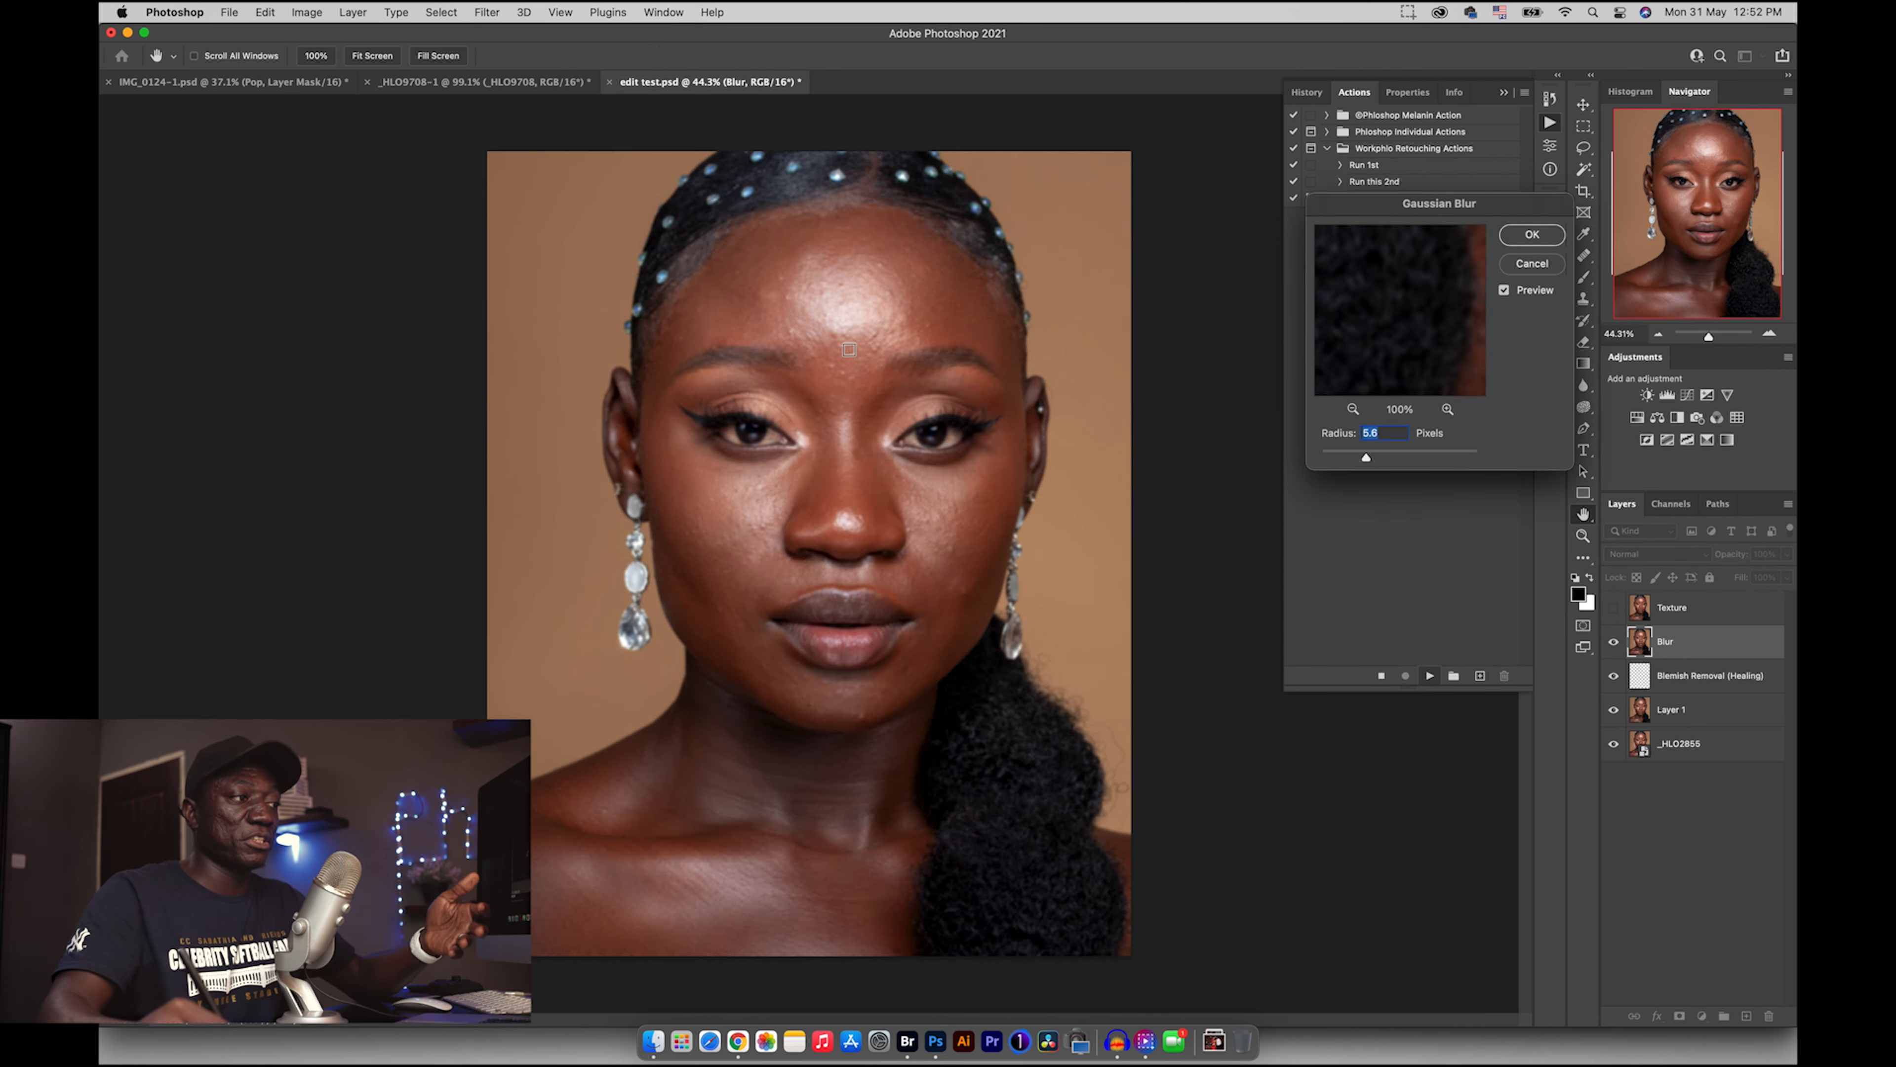
pyautogui.click(831, 315)
pyautogui.click(846, 355)
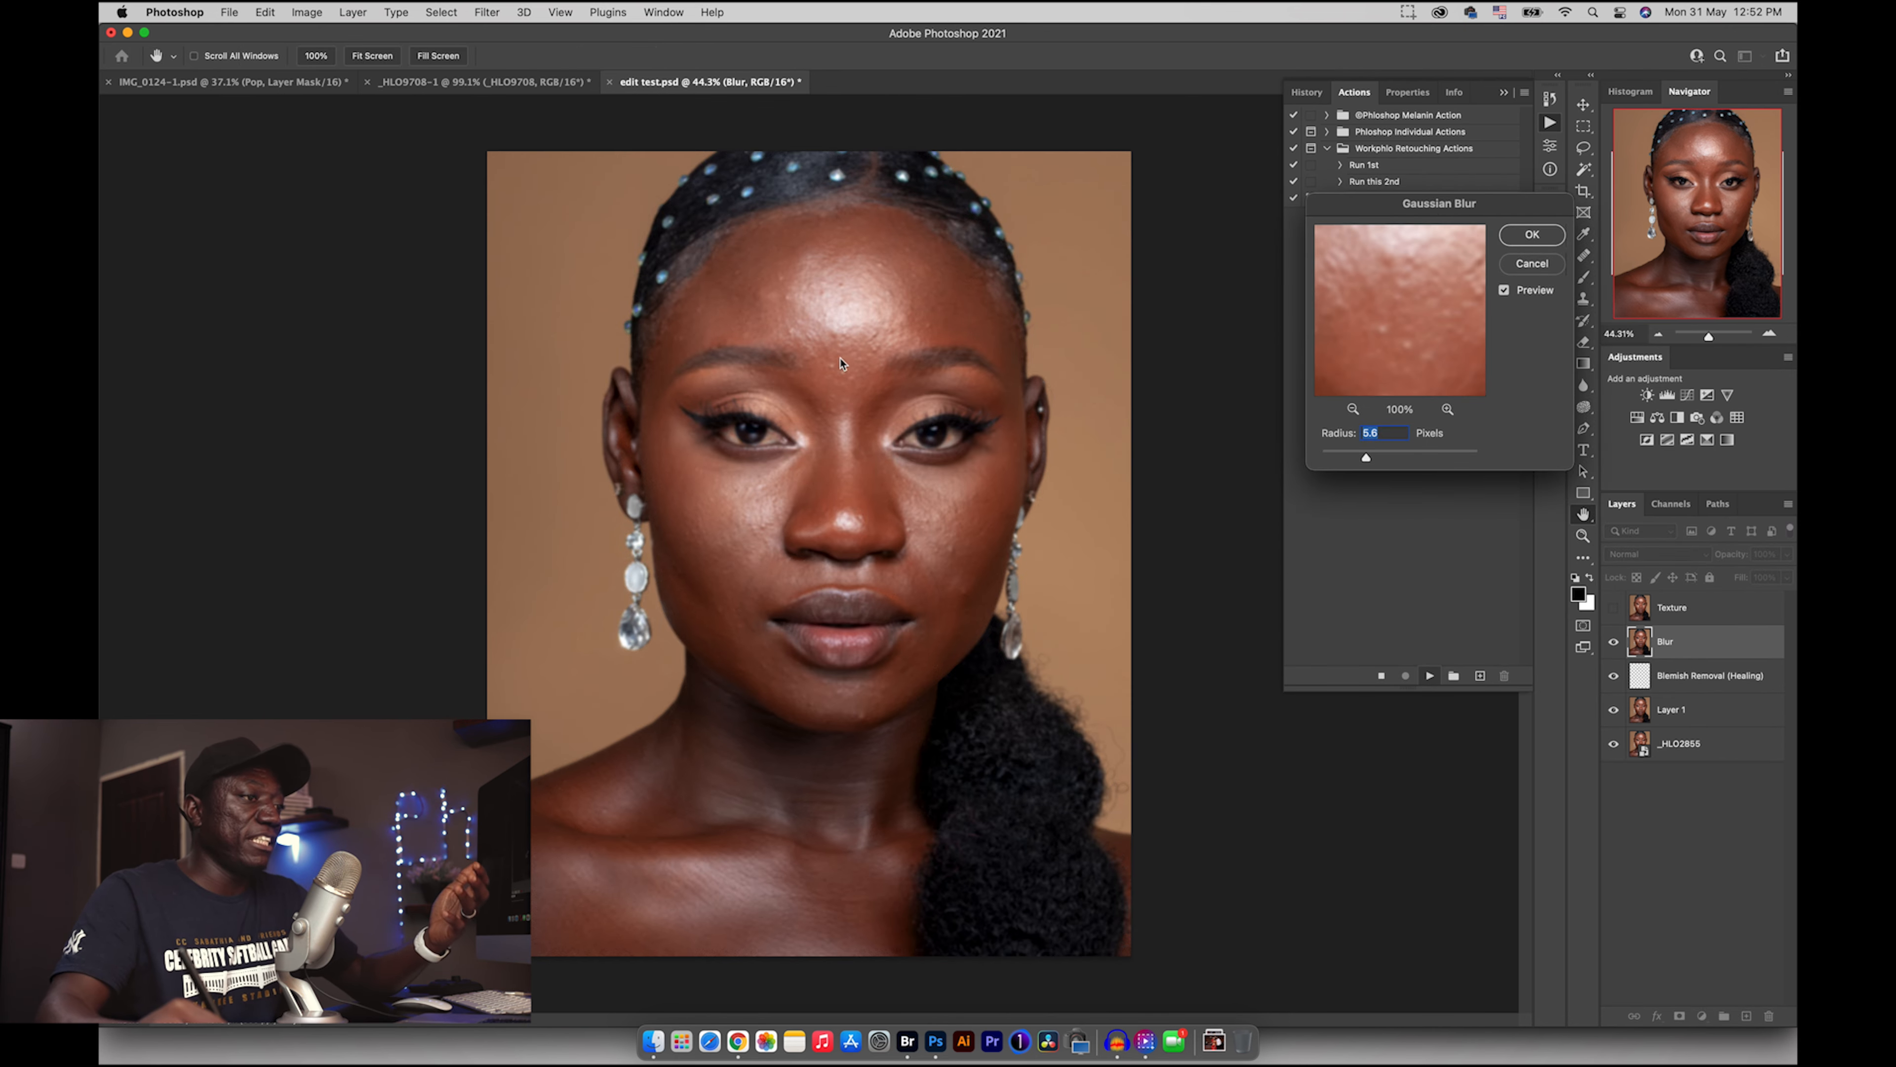
pyautogui.moveTo(1367, 457); pyautogui.dragTo(1375, 461)
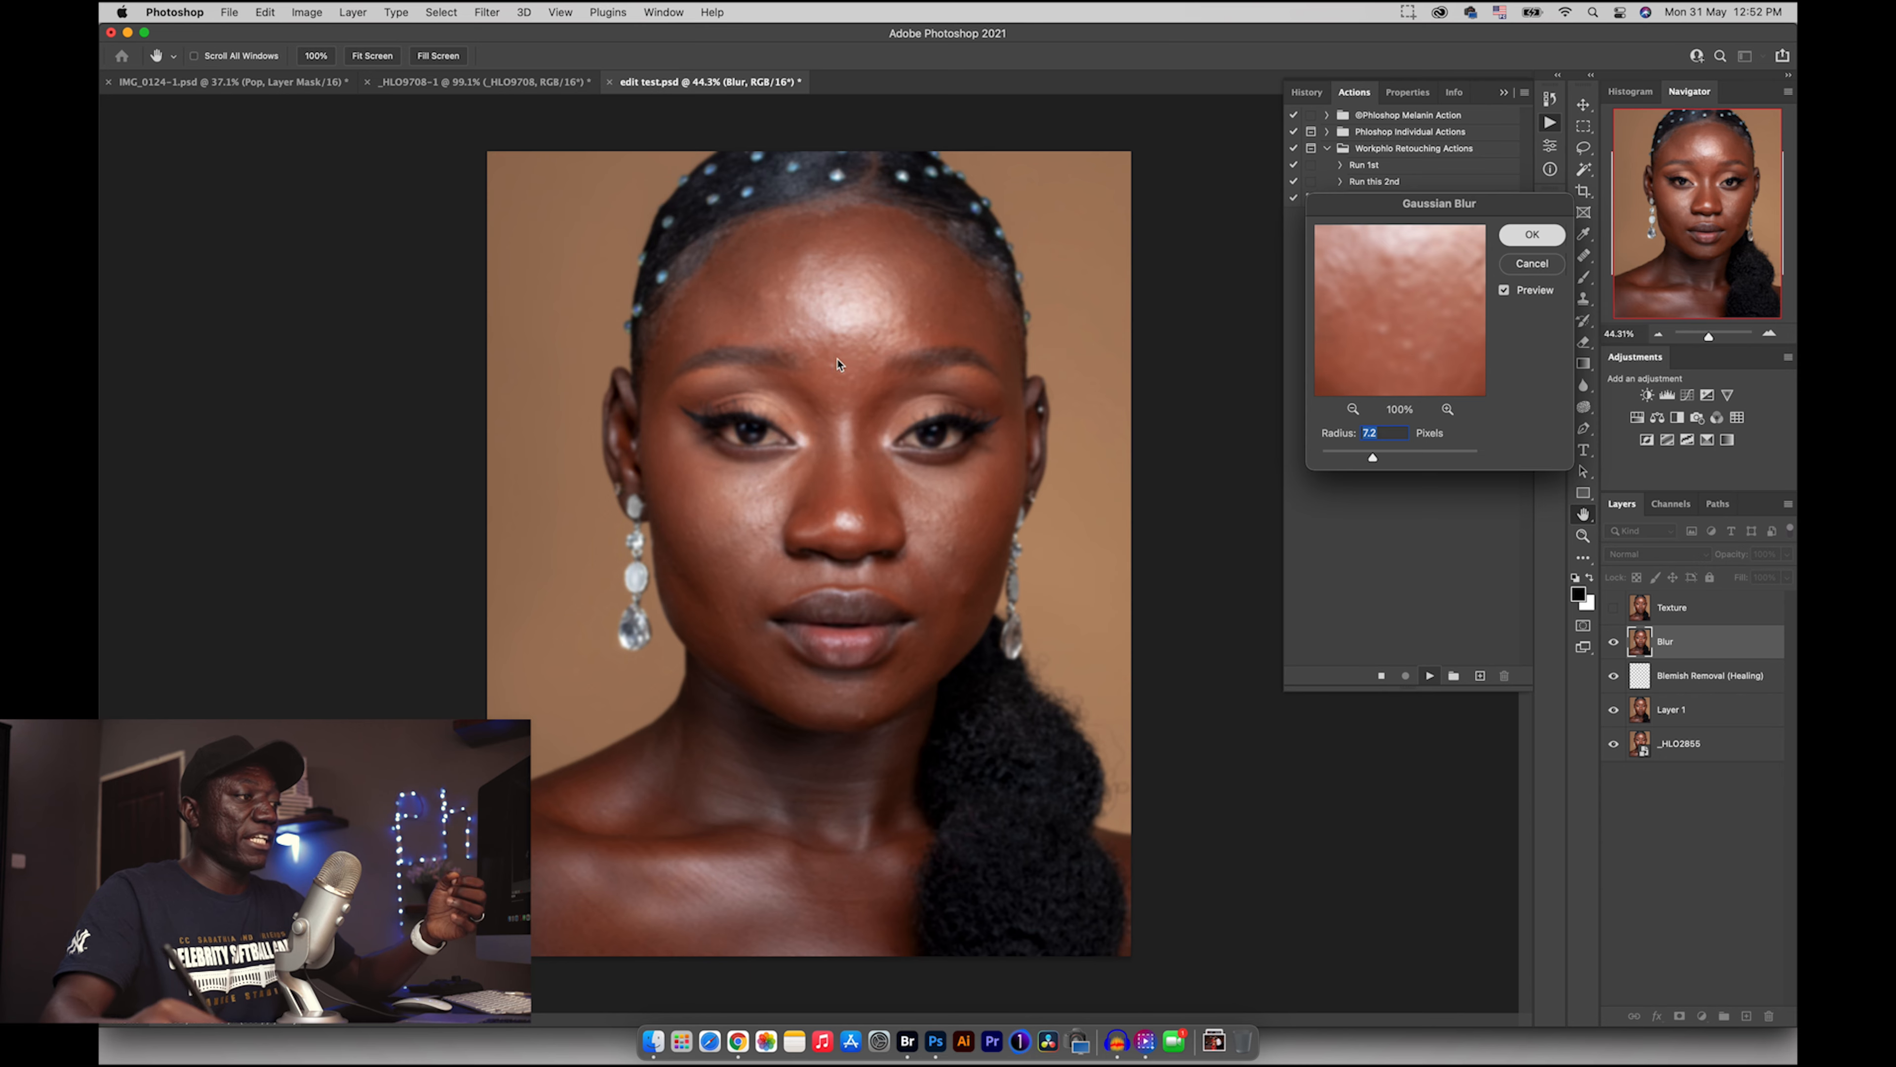
pyautogui.press('Return')
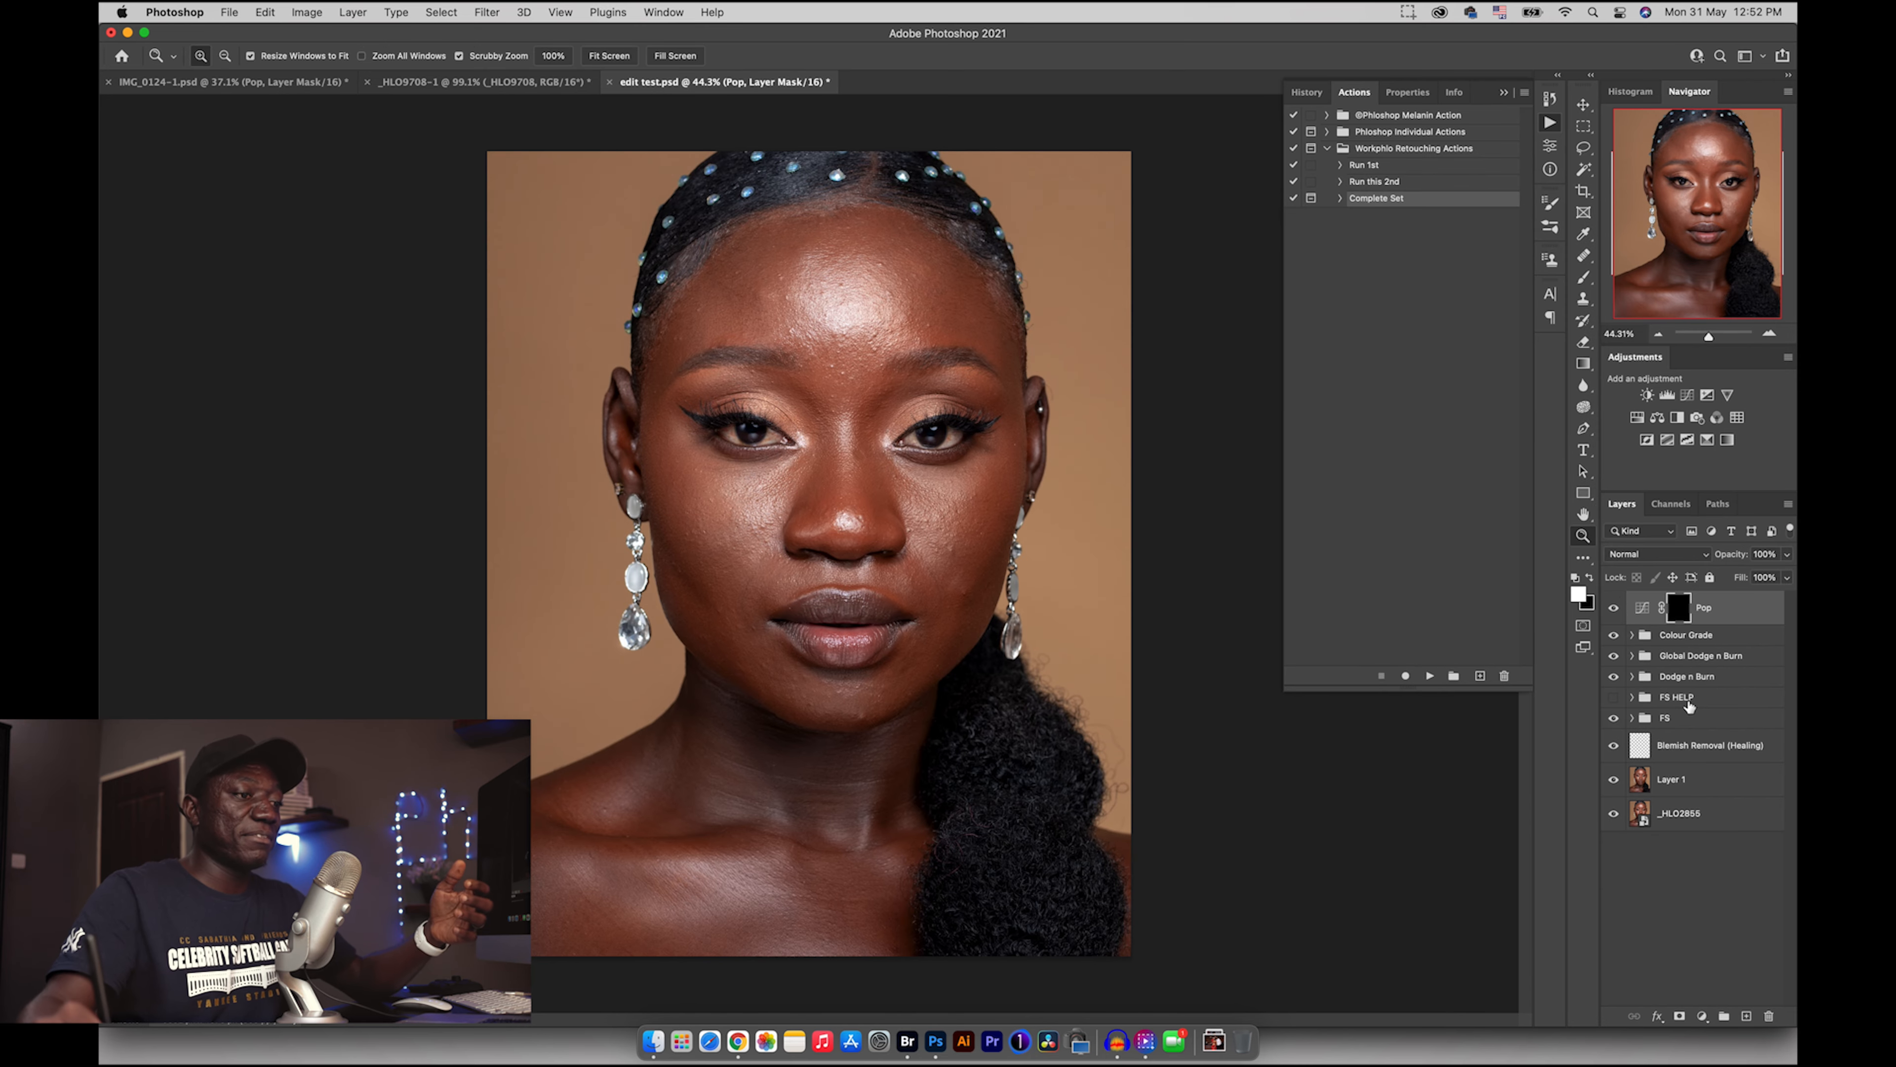
# - Preview the FS HELP group, select the Blur copy layer in the FS group and set up the Mixer Brush at about 201 px
pyautogui.click(1613, 697)
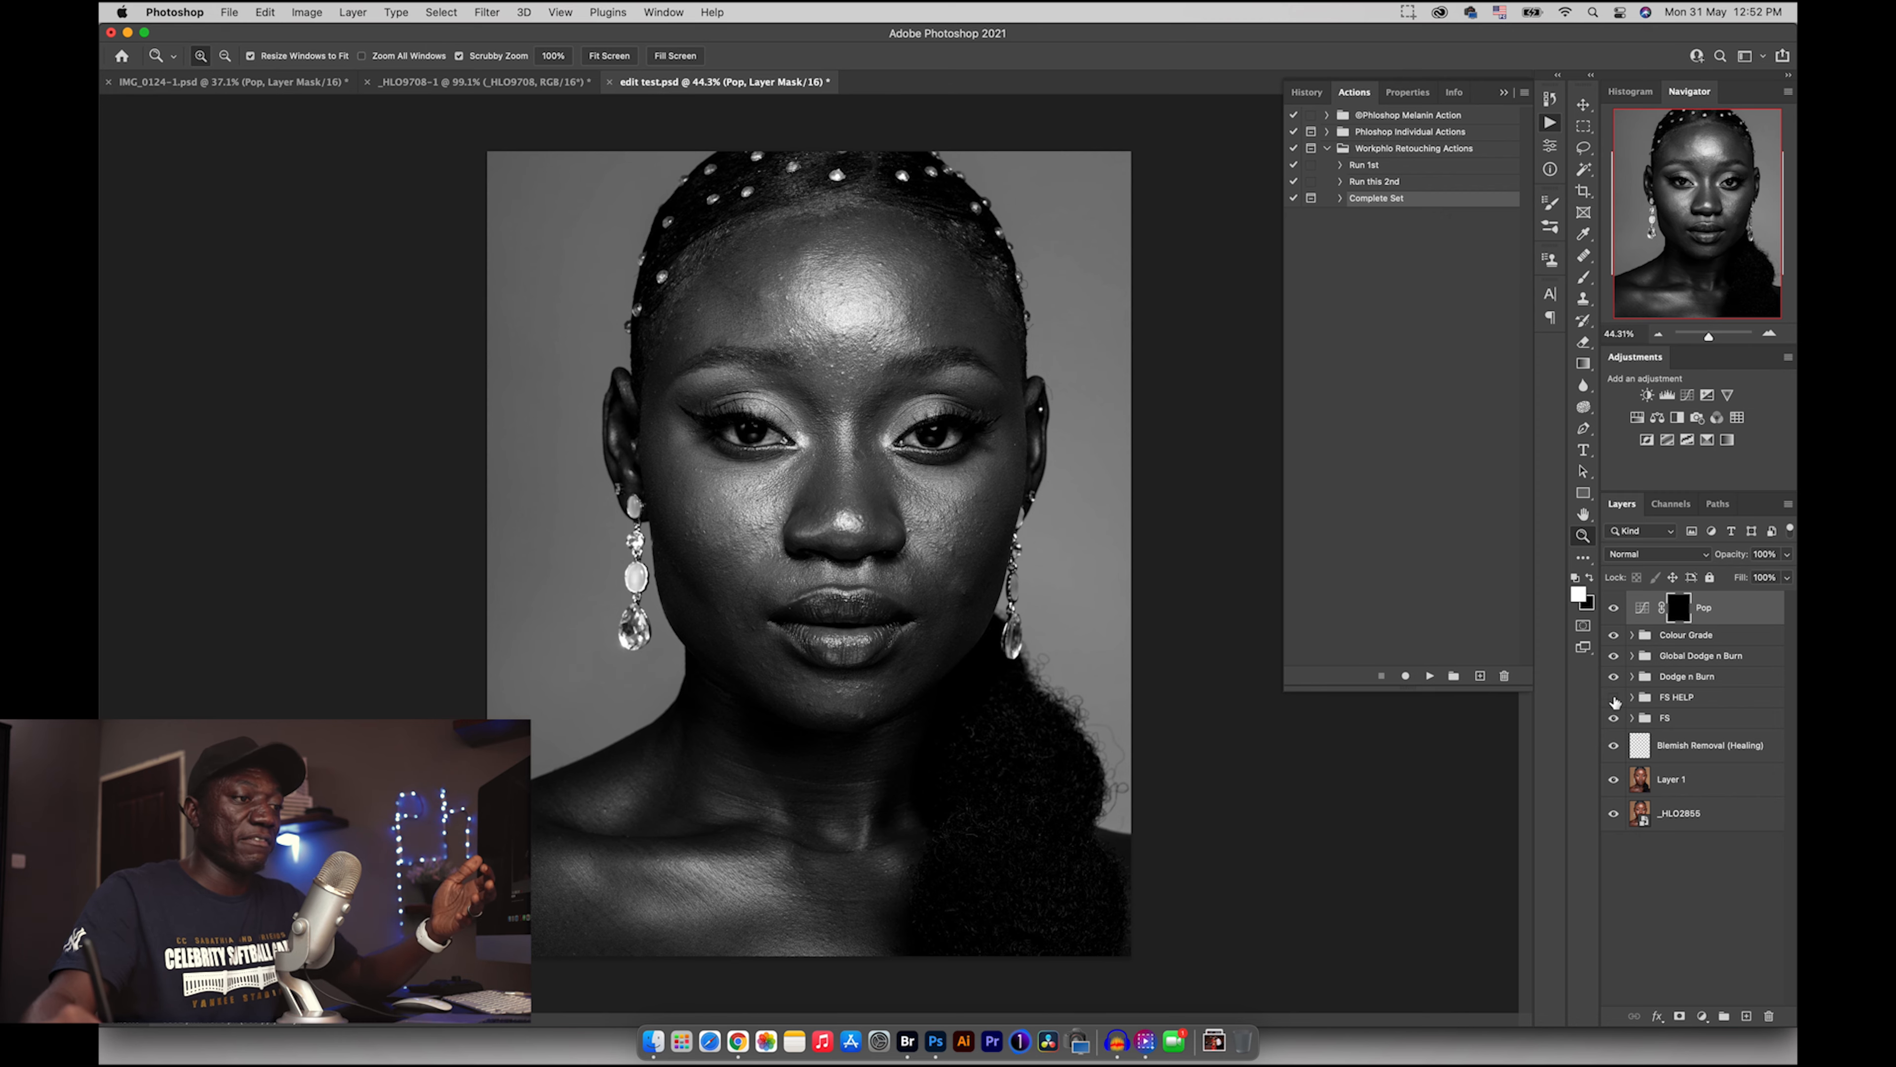
pyautogui.click(1614, 697)
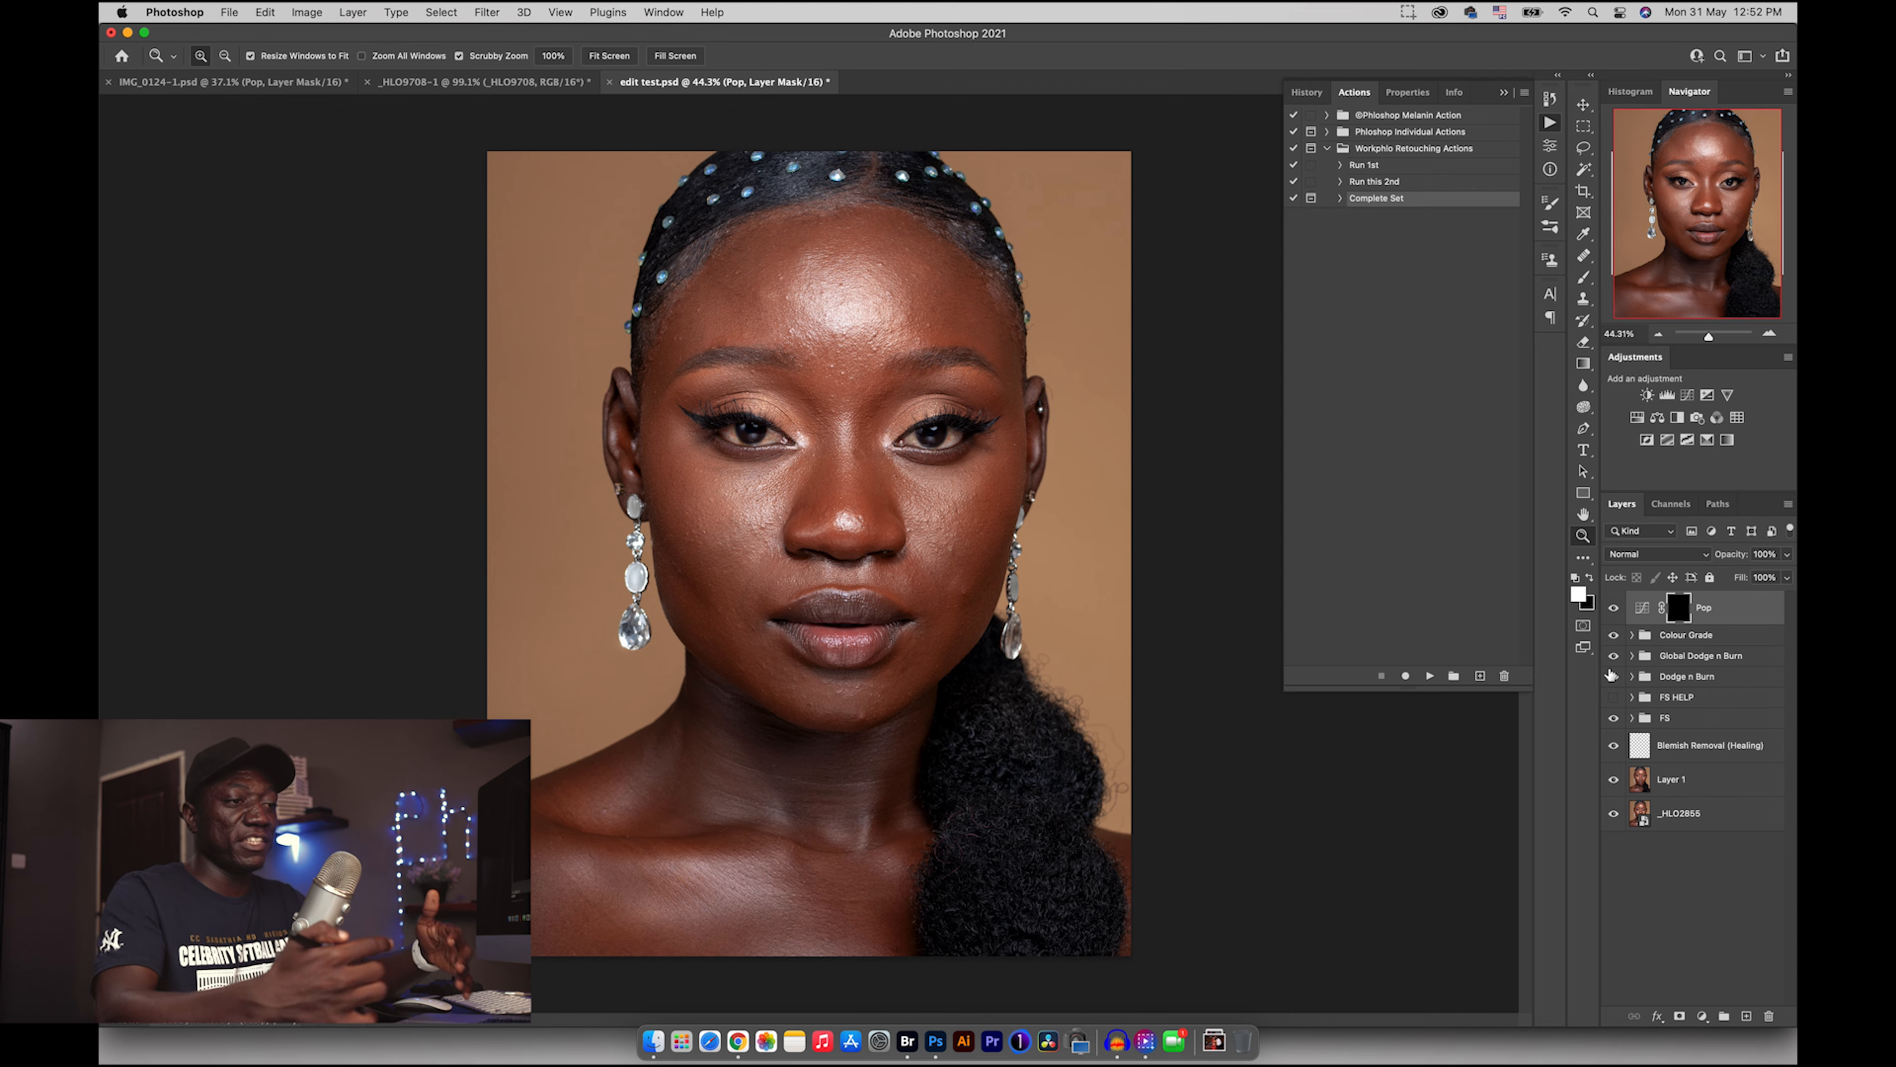
pyautogui.click(1634, 717)
pyautogui.click(1654, 818)
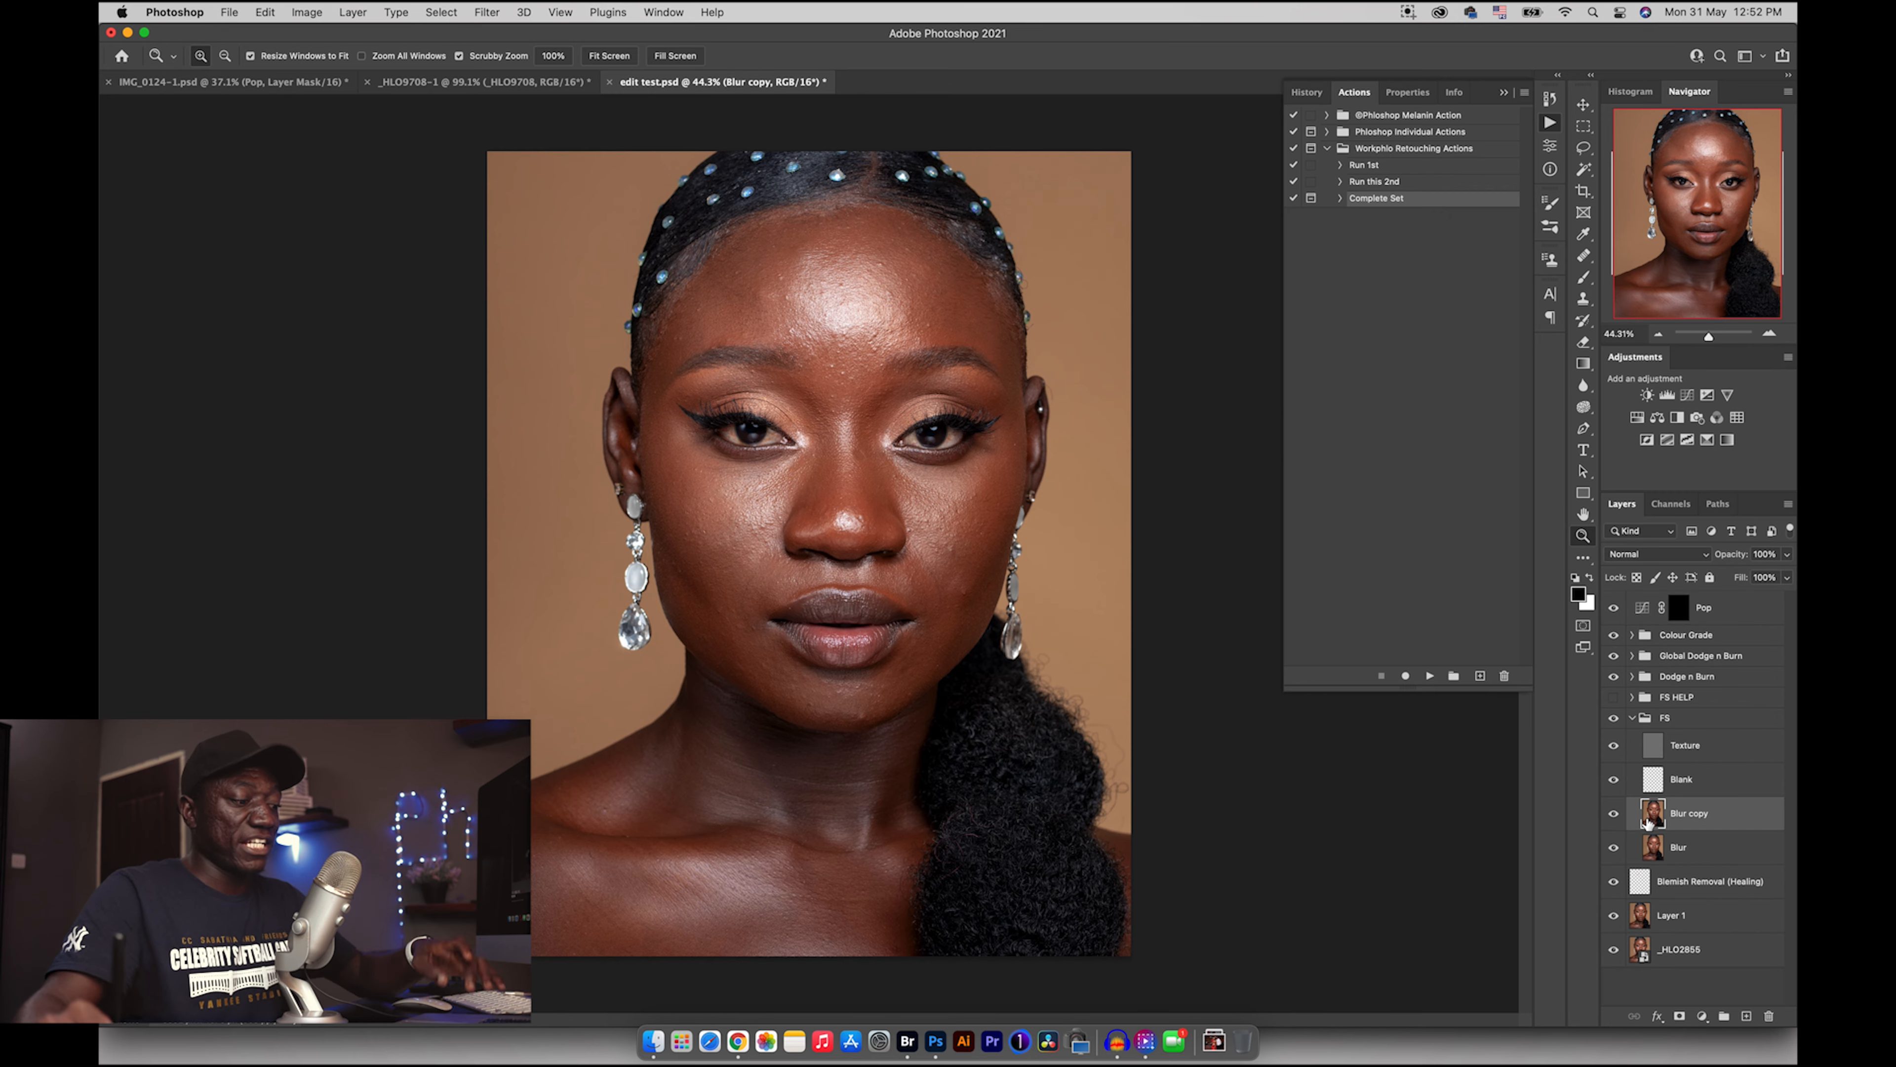
pyautogui.press('b')
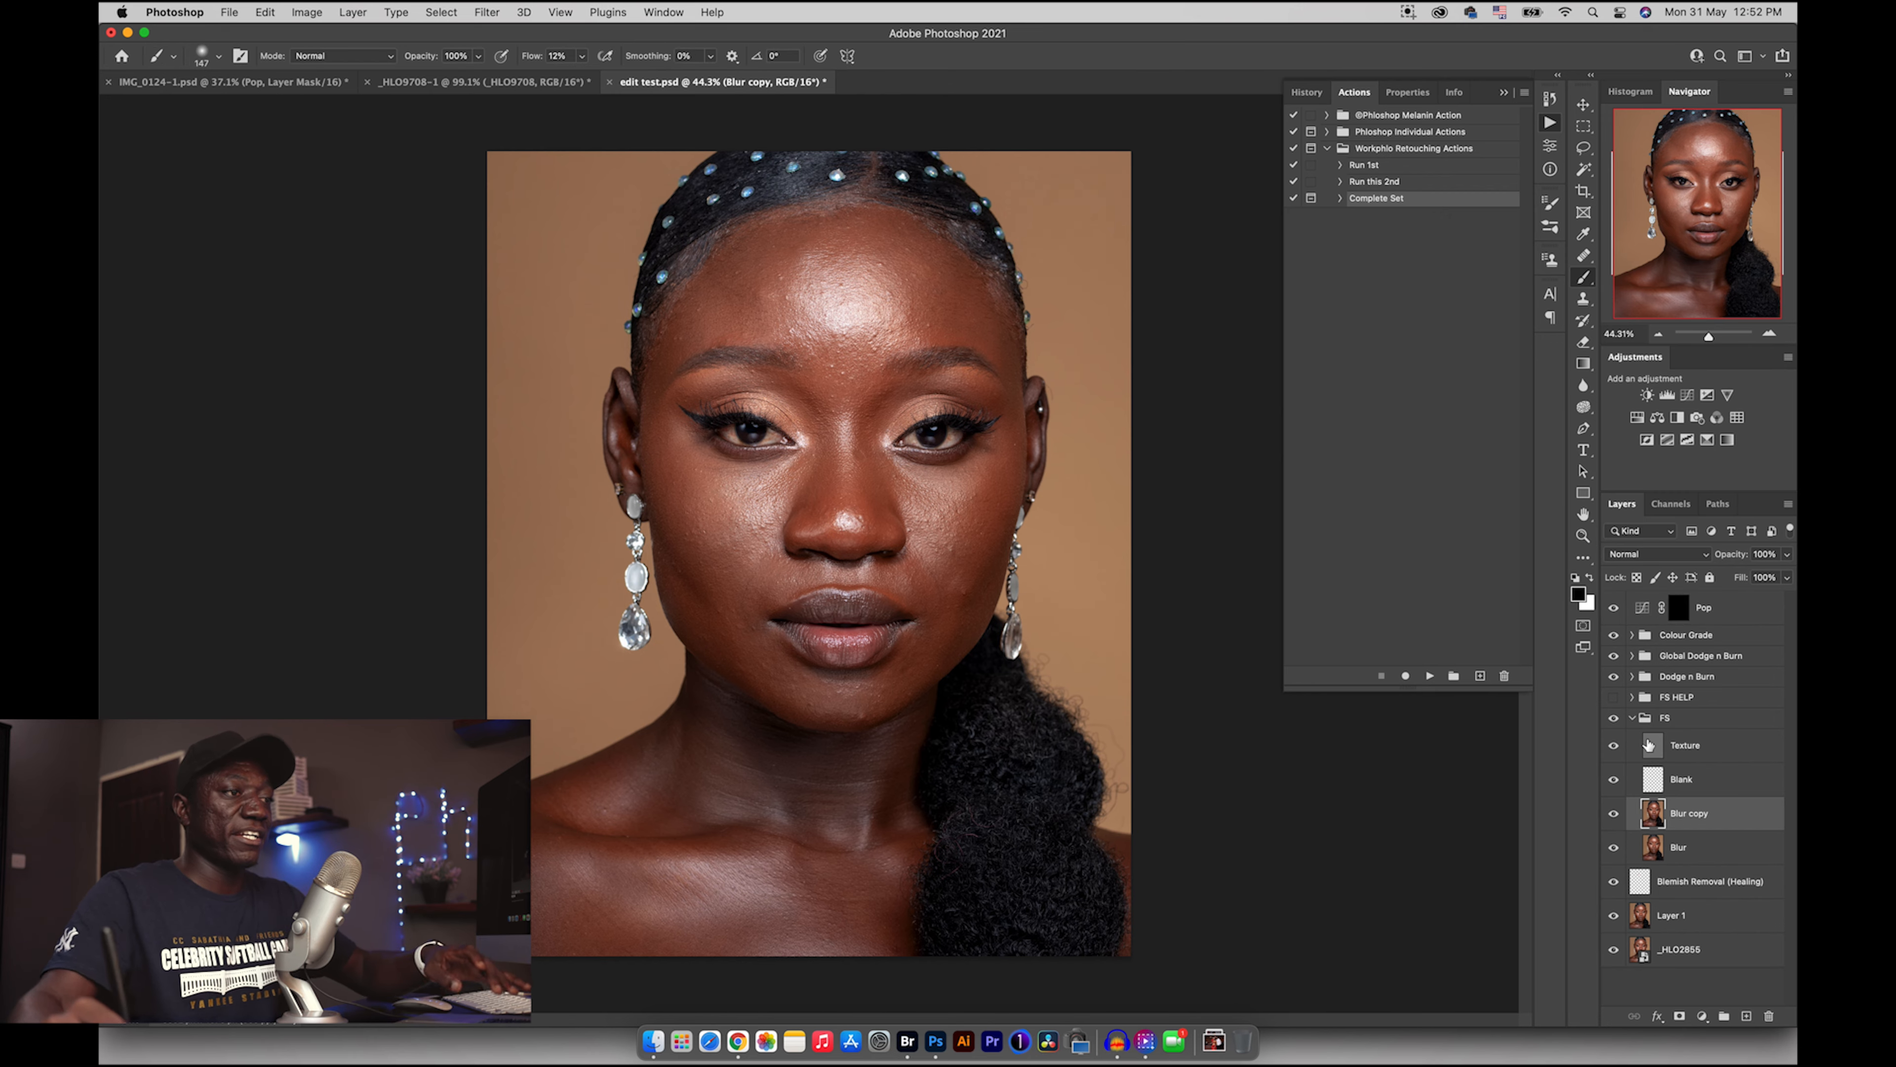
pyautogui.rightClick(1585, 282)
pyautogui.click(1616, 332)
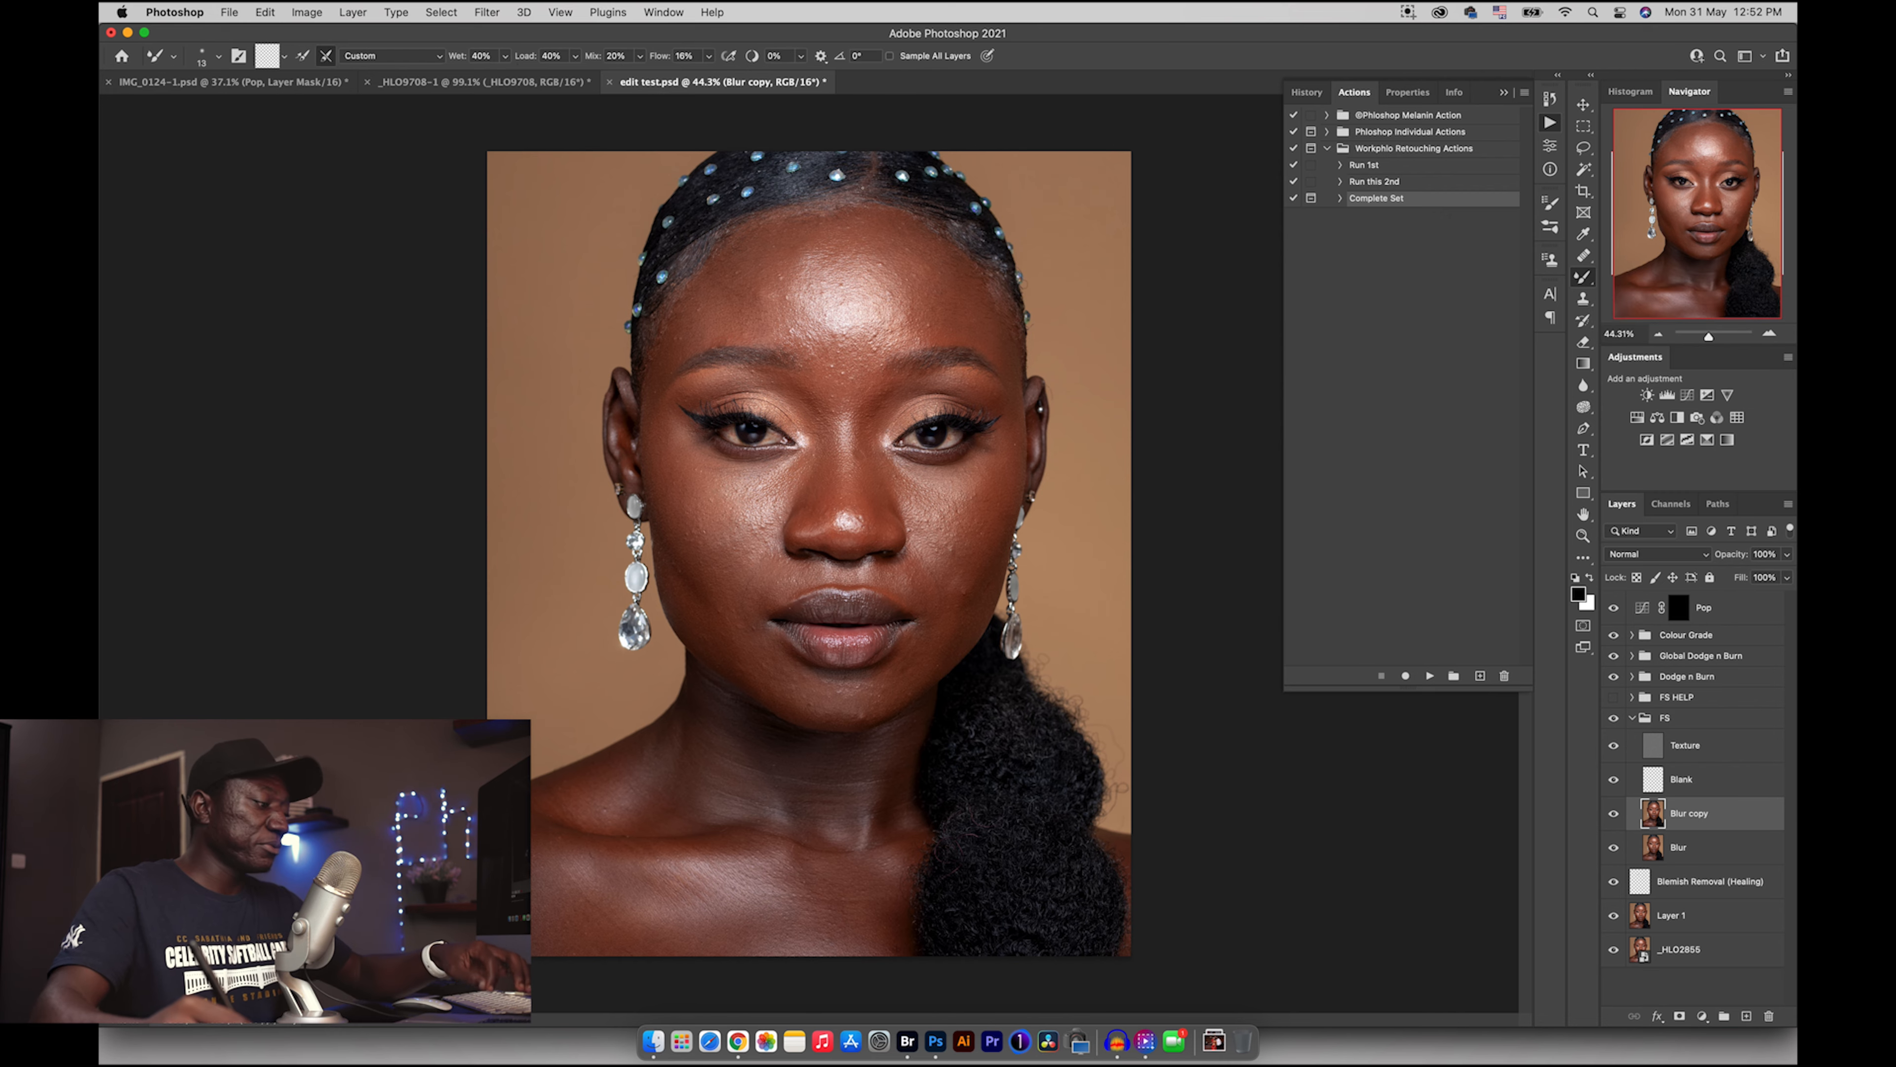
pyautogui.moveTo(834, 255); pyautogui.dragTo(864, 215)
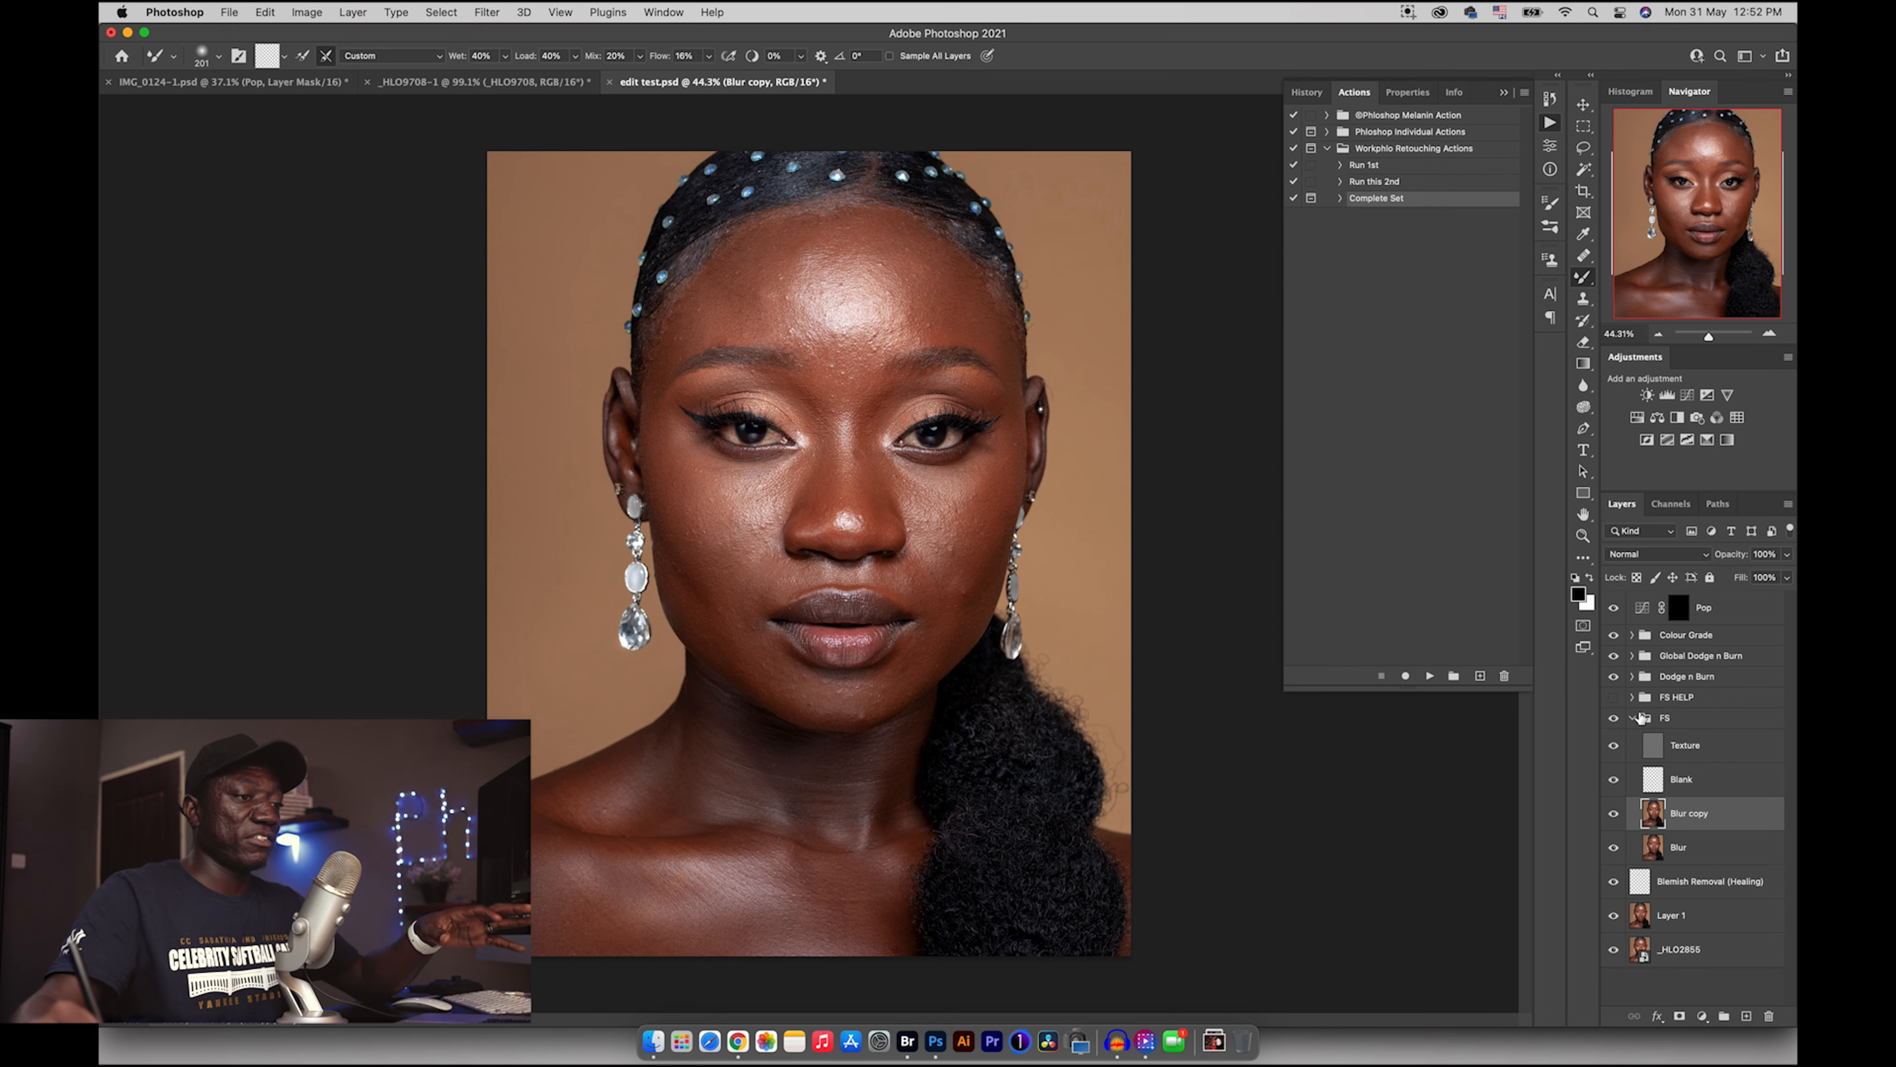
# - Smooth skin tones on Blur copy with a larger Mixer Brush while FS HELP is shown, and compare the face with the FS group off and on
pyautogui.click(1613, 698)
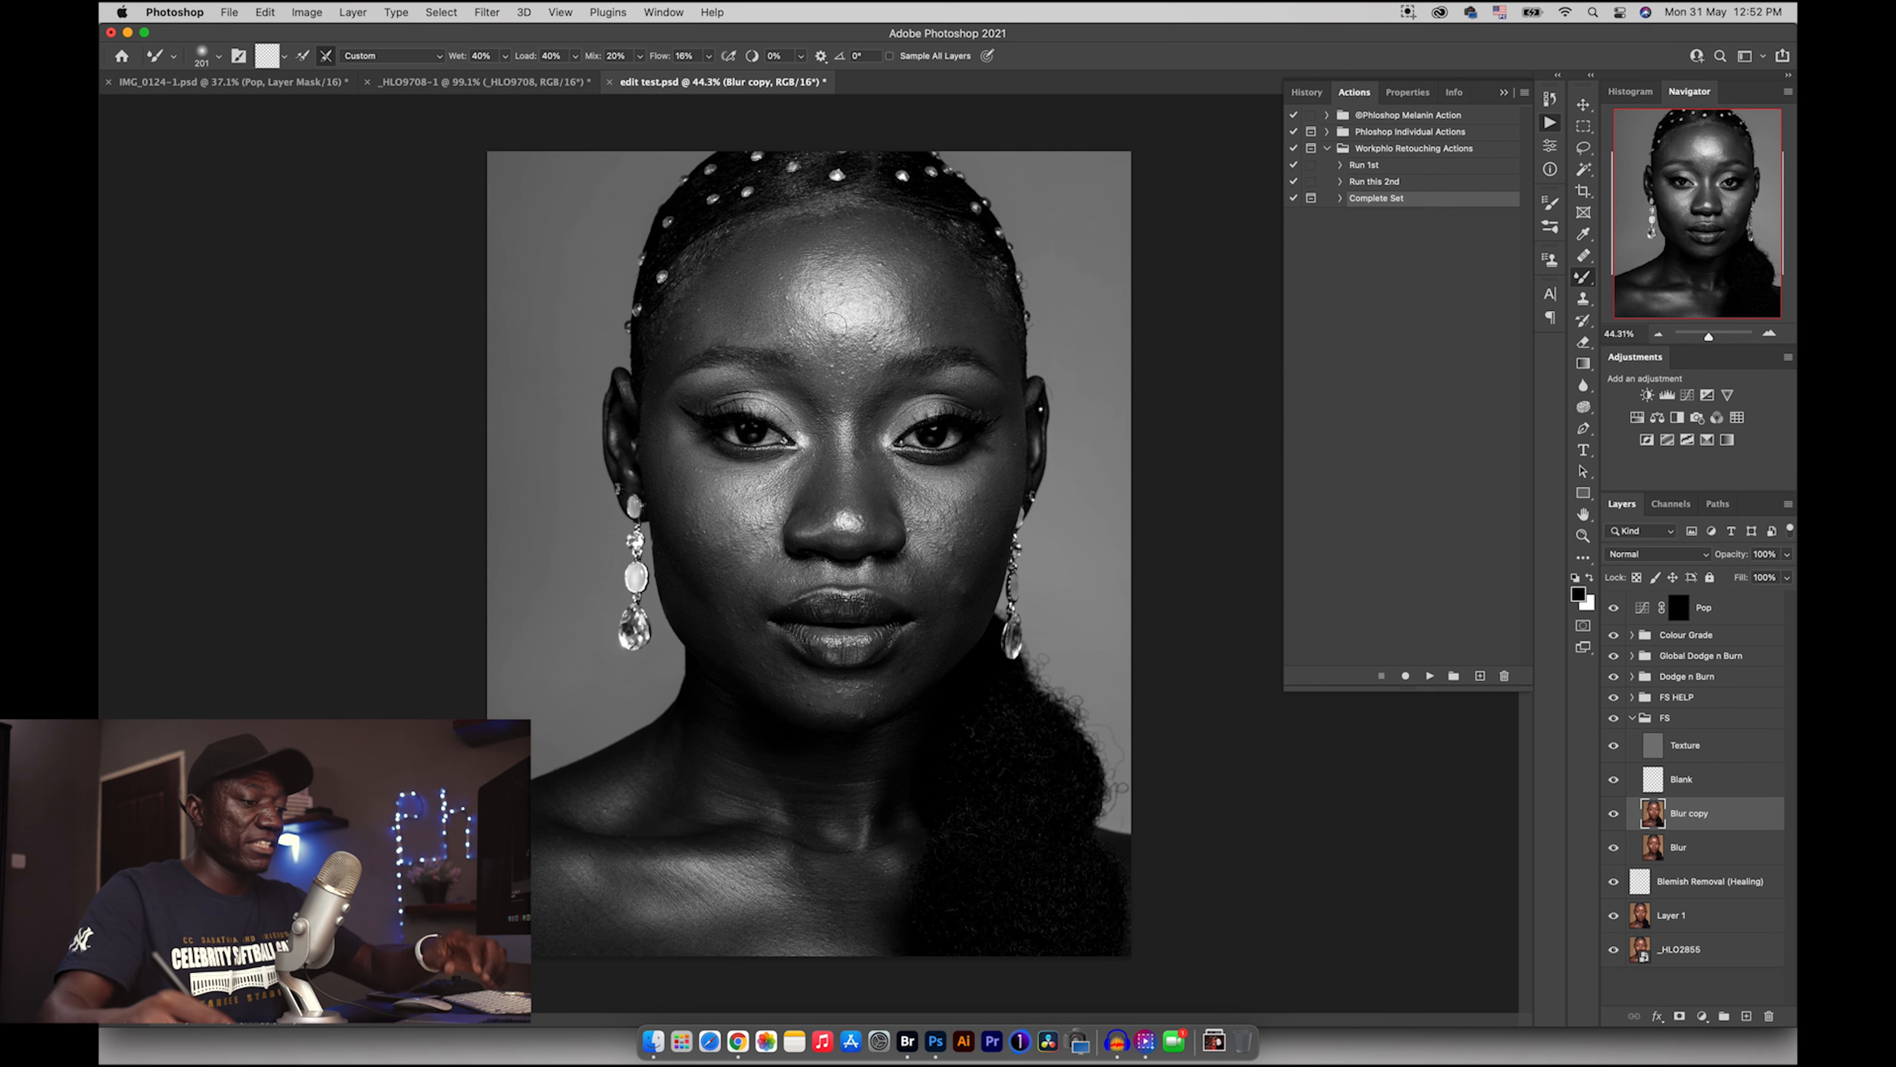
pyautogui.press(']')
pyautogui.press(']')
pyautogui.press('[')
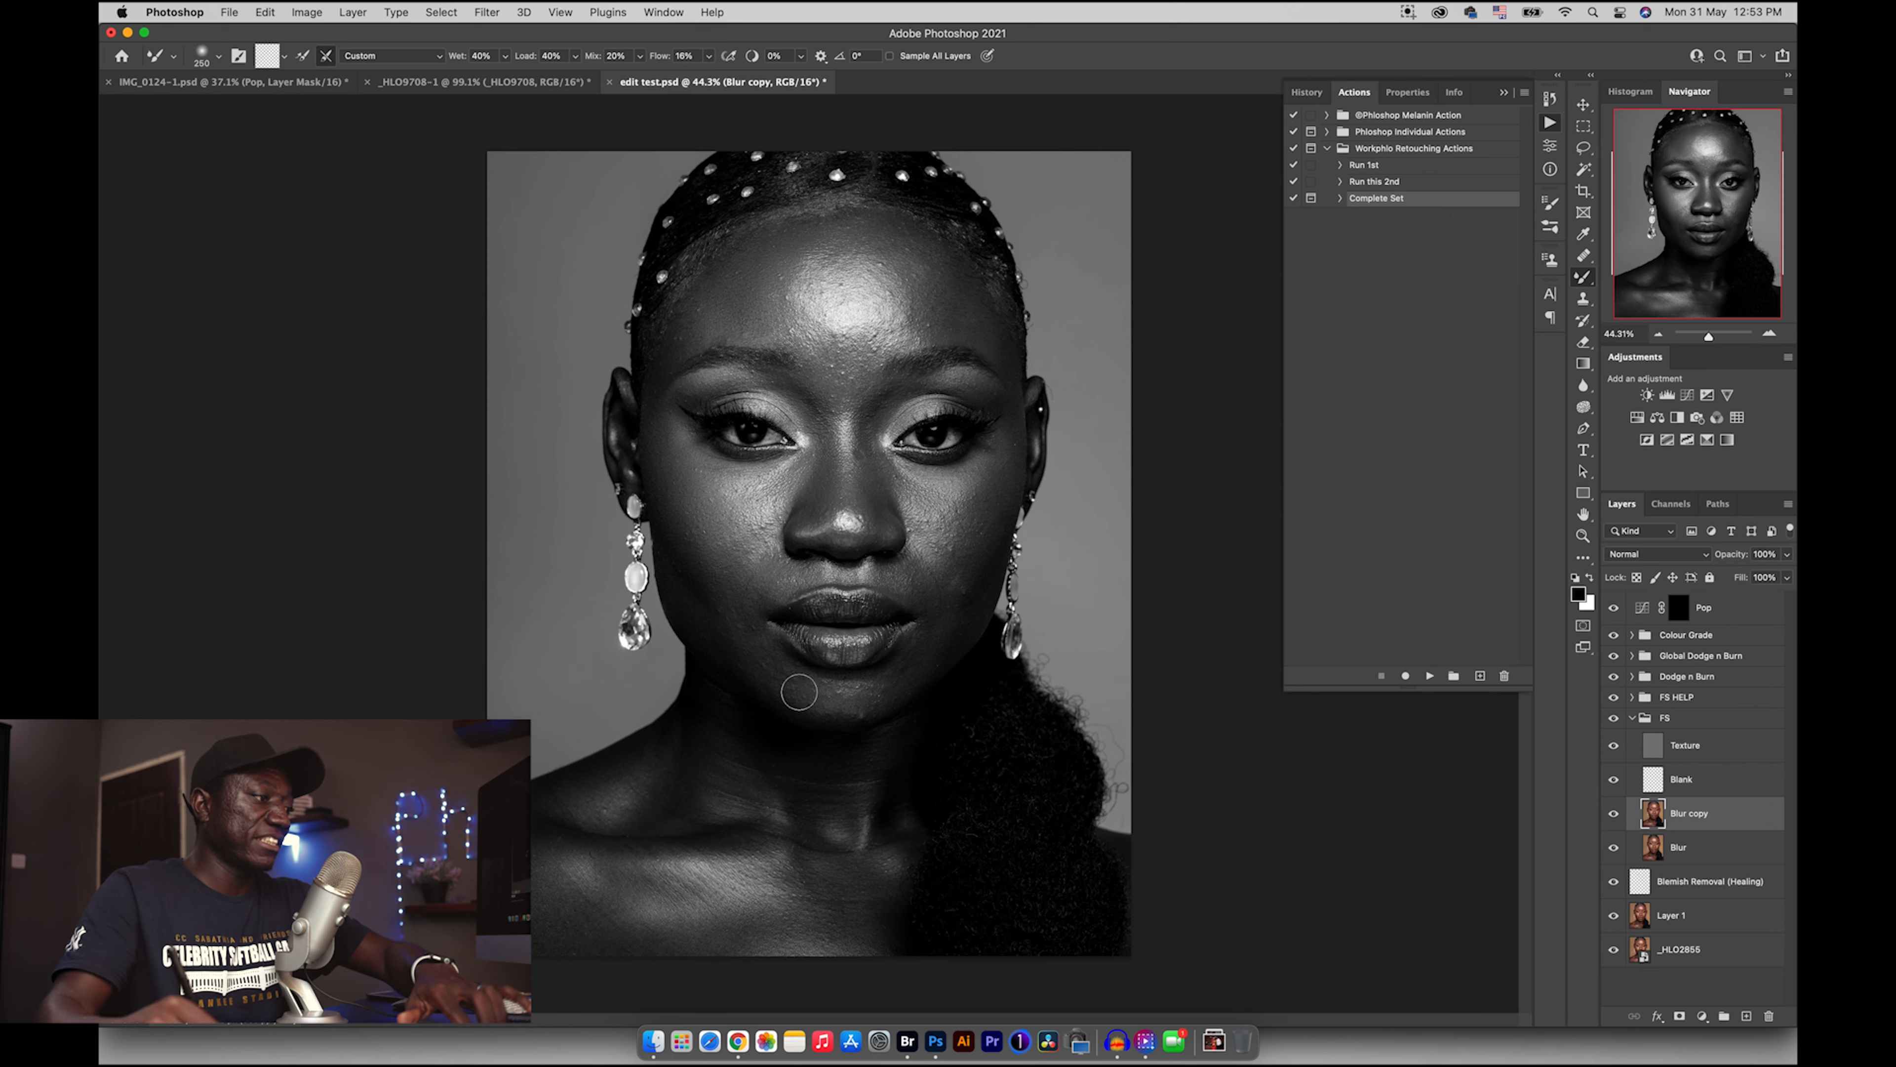
pyautogui.click(1613, 697)
pyautogui.click(1633, 717)
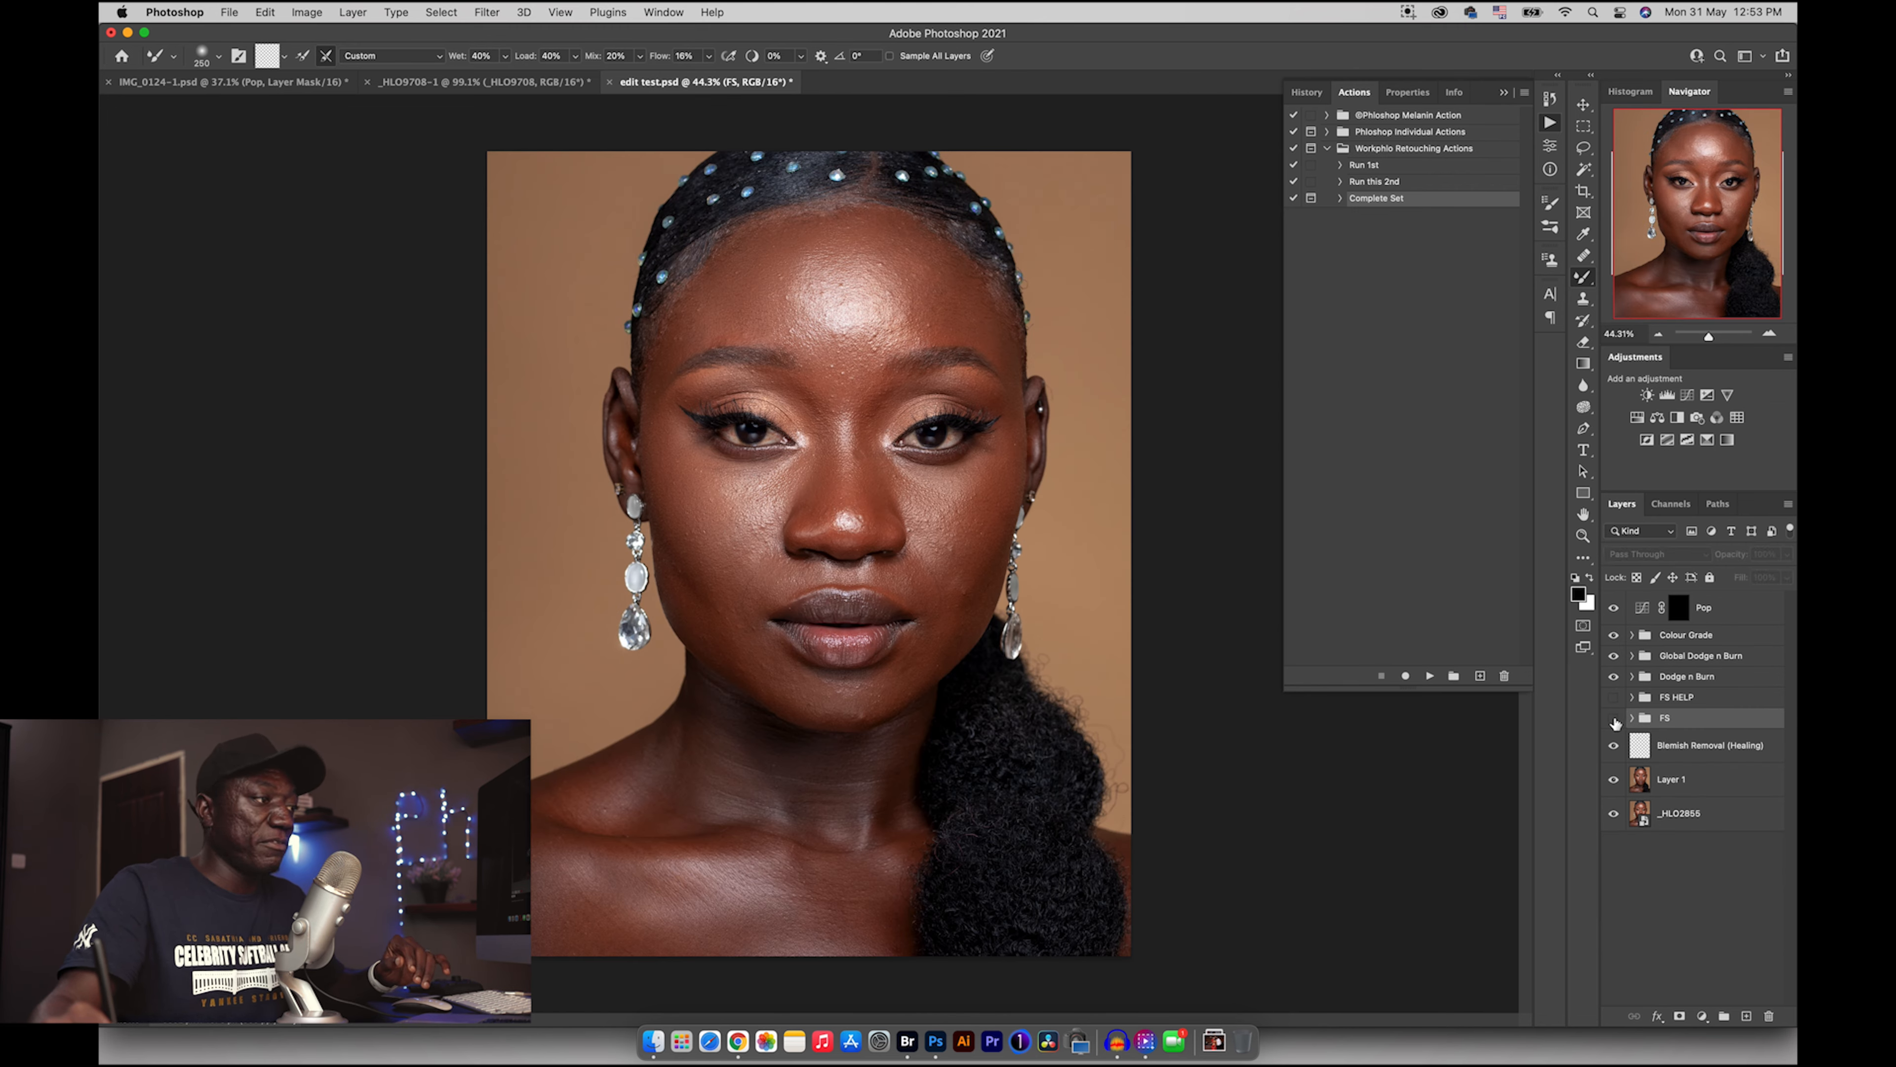
pyautogui.click(1614, 718)
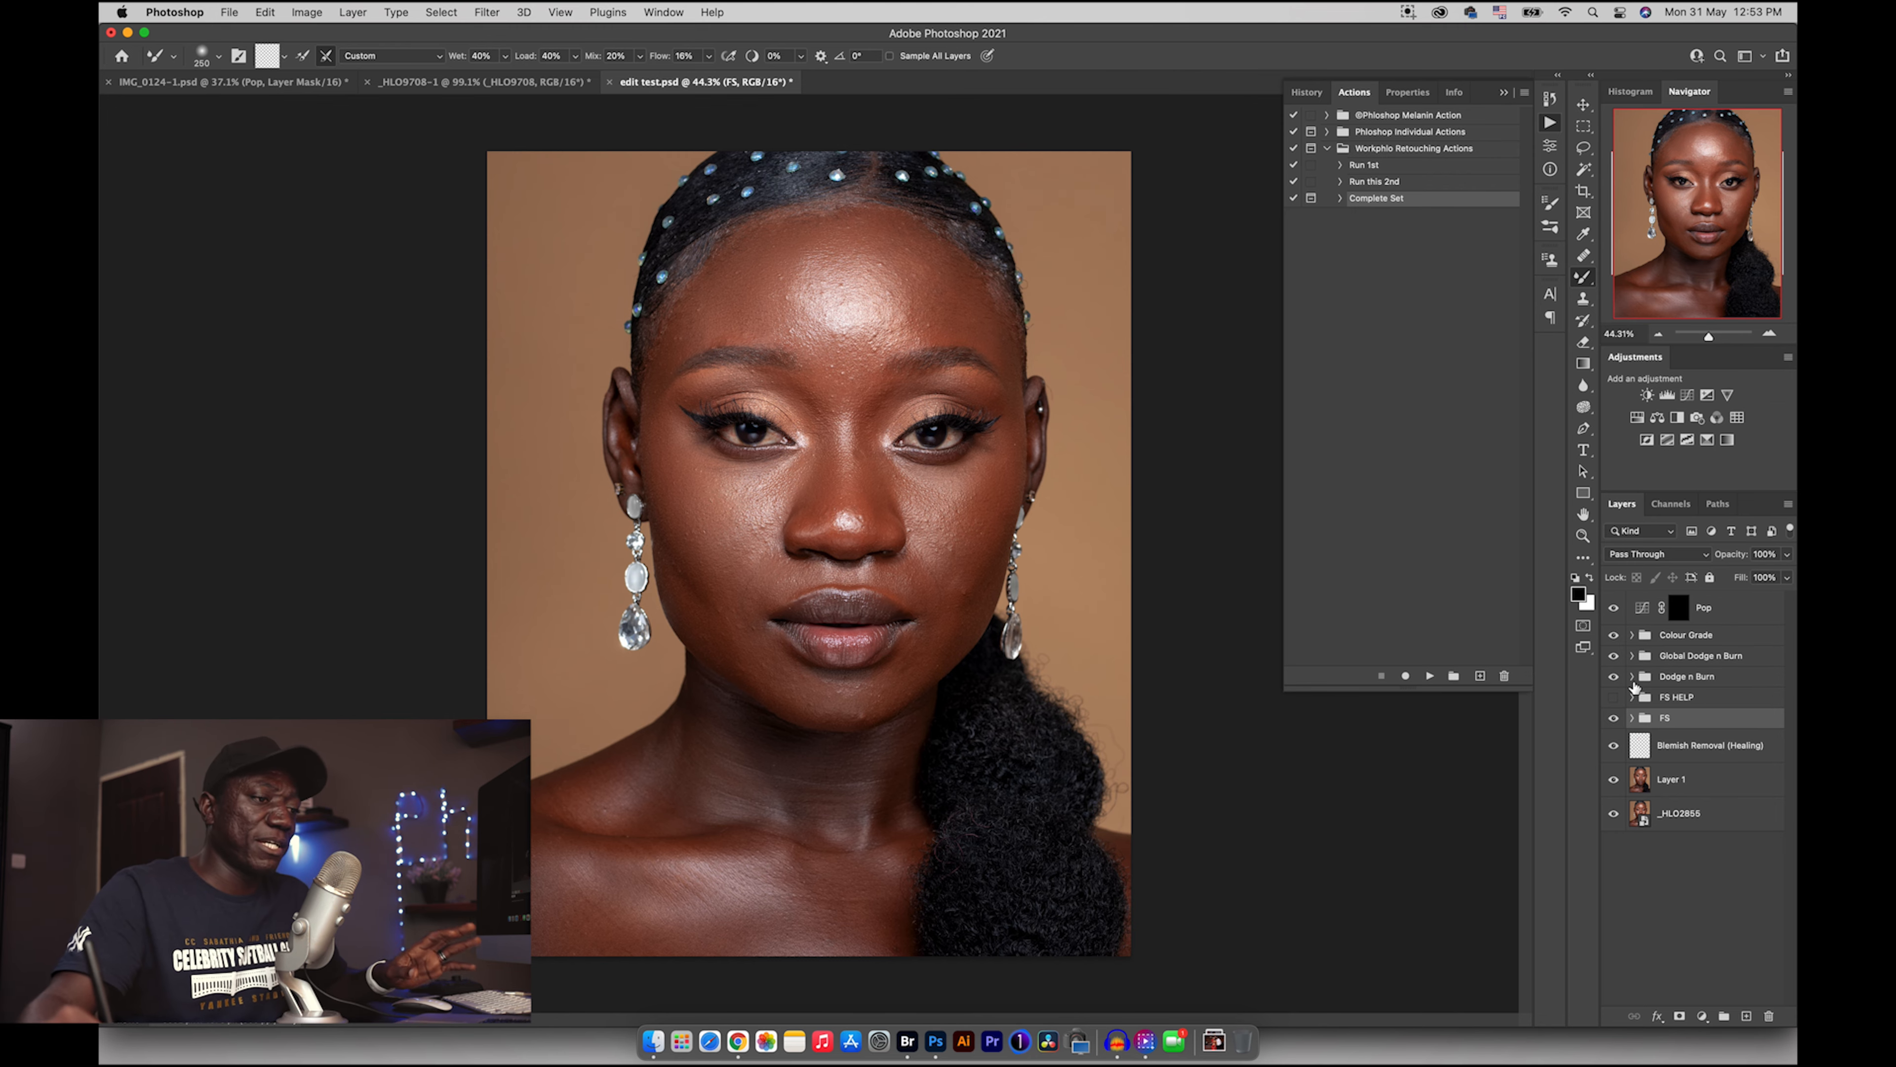
# - Show the DnB Helper in the Dodge n Burn group and set up a white Brush at 3% flow on the Dodge mask
pyautogui.click(1632, 677)
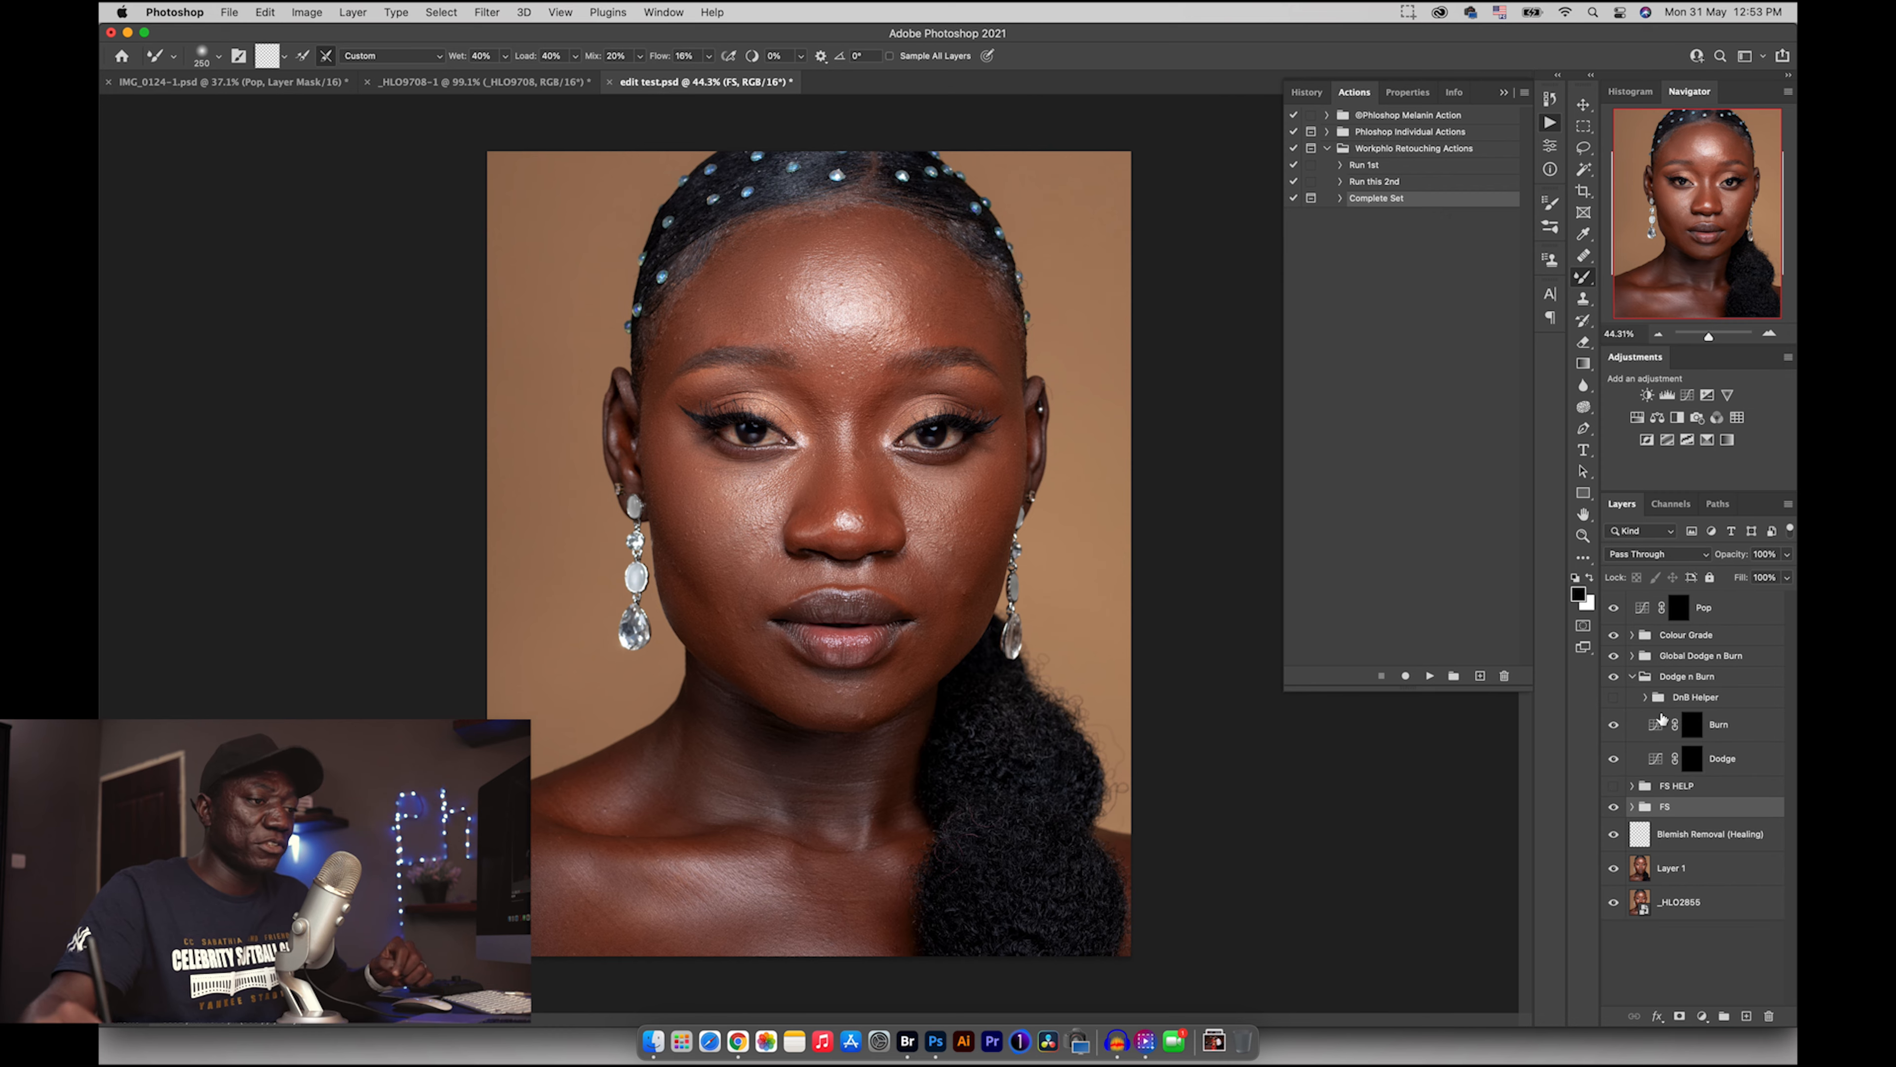
pyautogui.click(1613, 697)
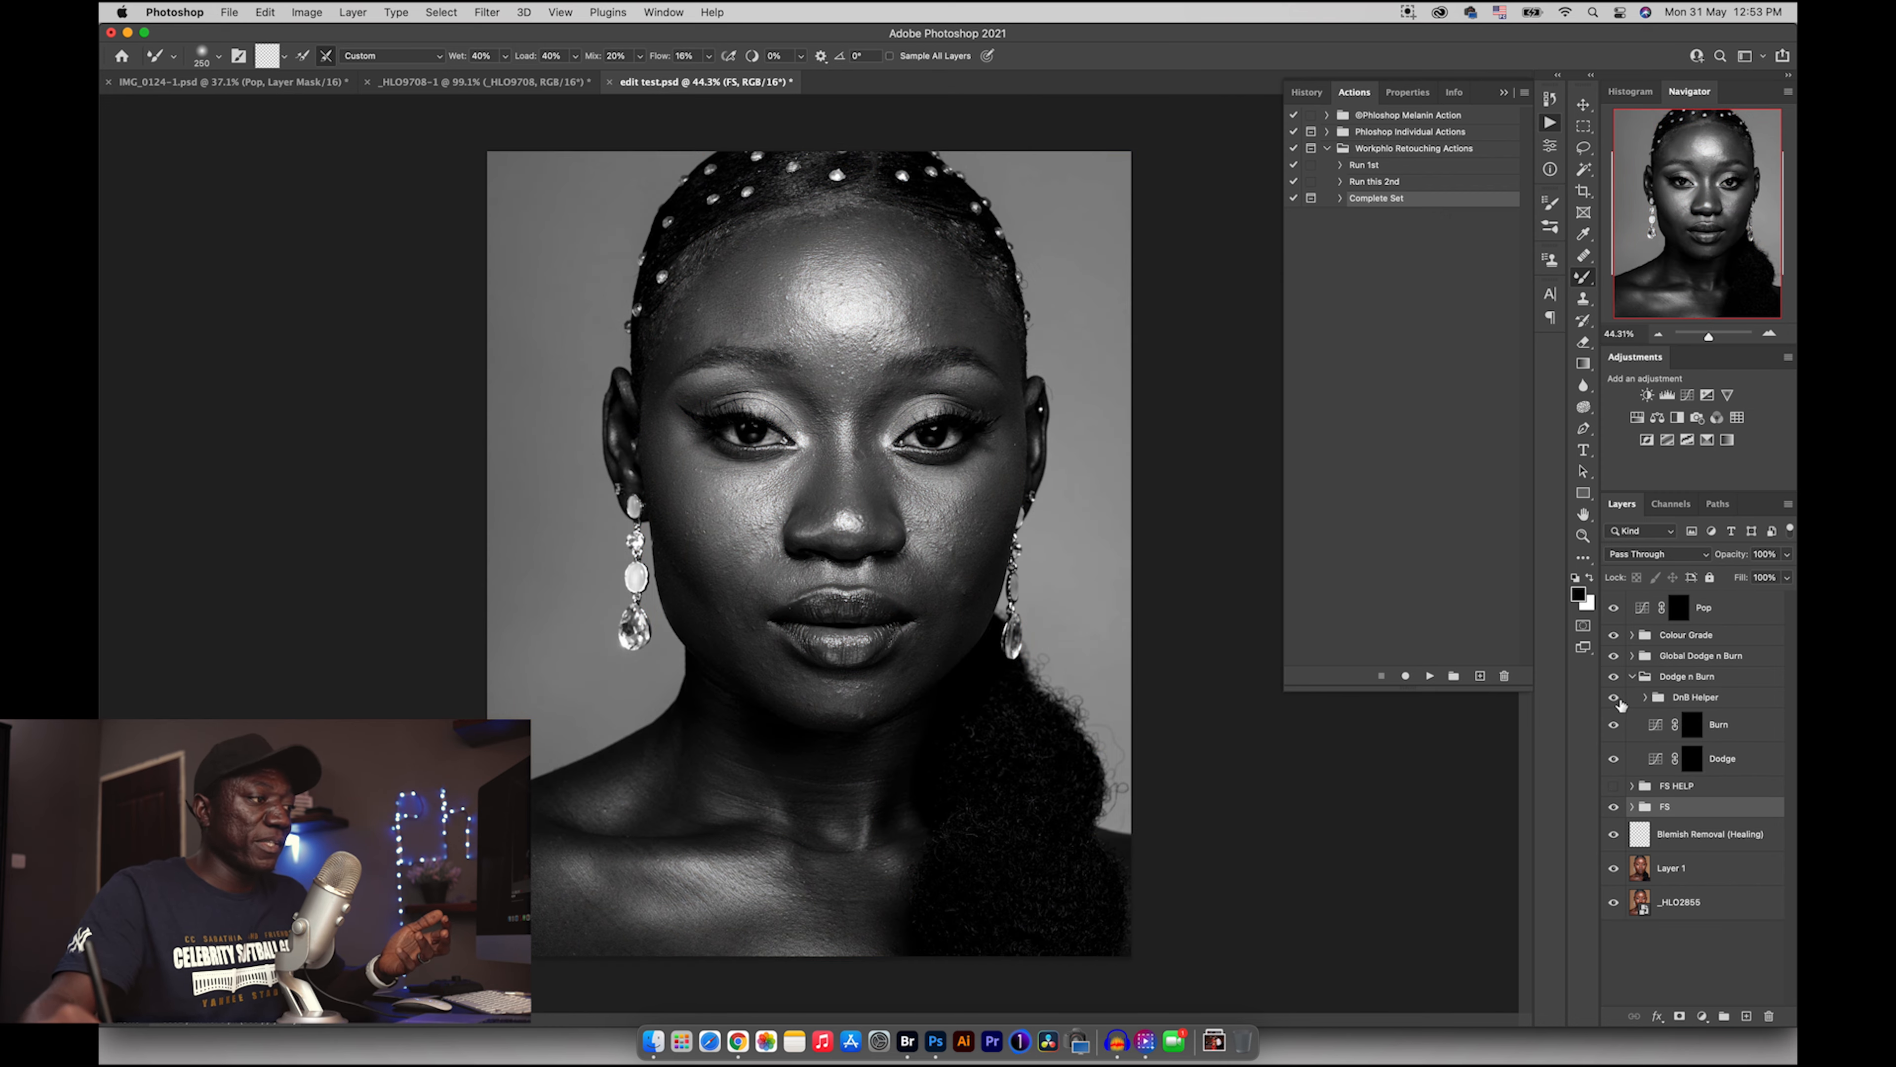
pyautogui.click(1681, 757)
pyautogui.press('x')
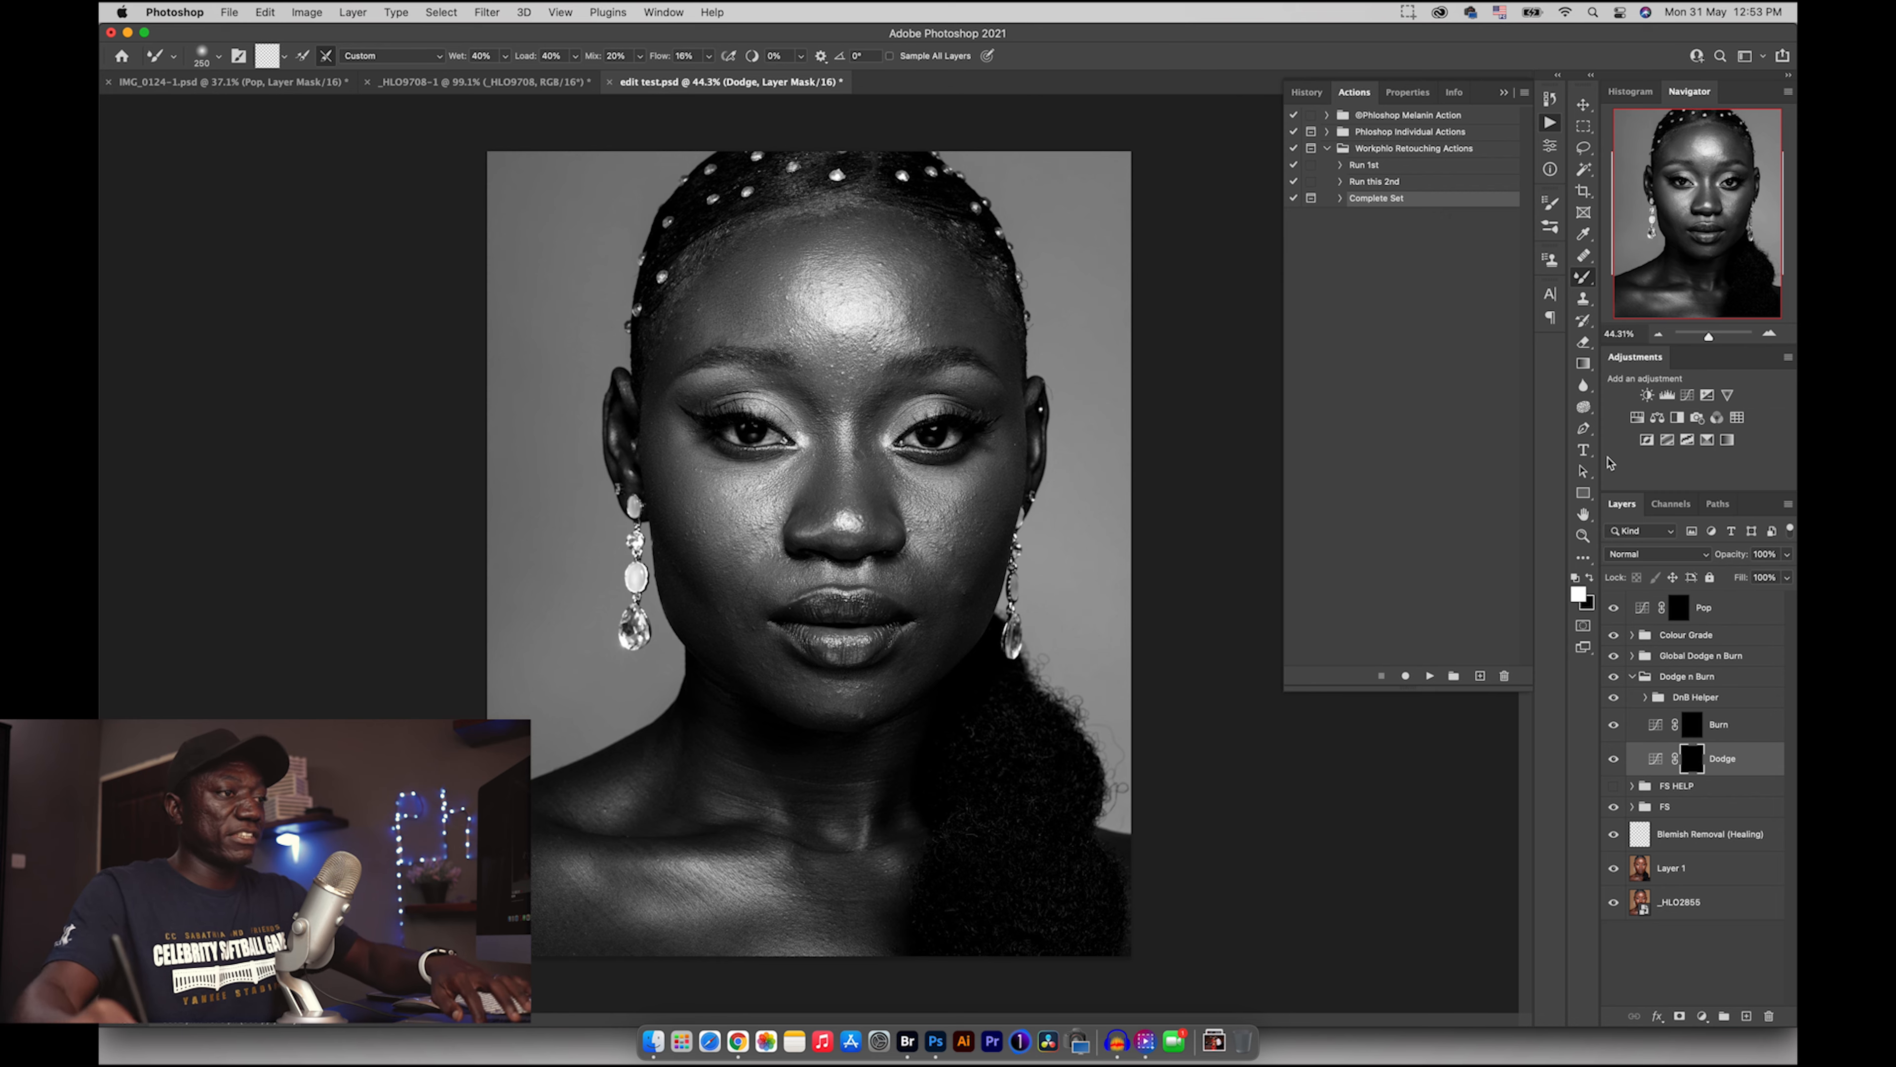
pyautogui.rightClick(1584, 276)
pyautogui.click(1642, 275)
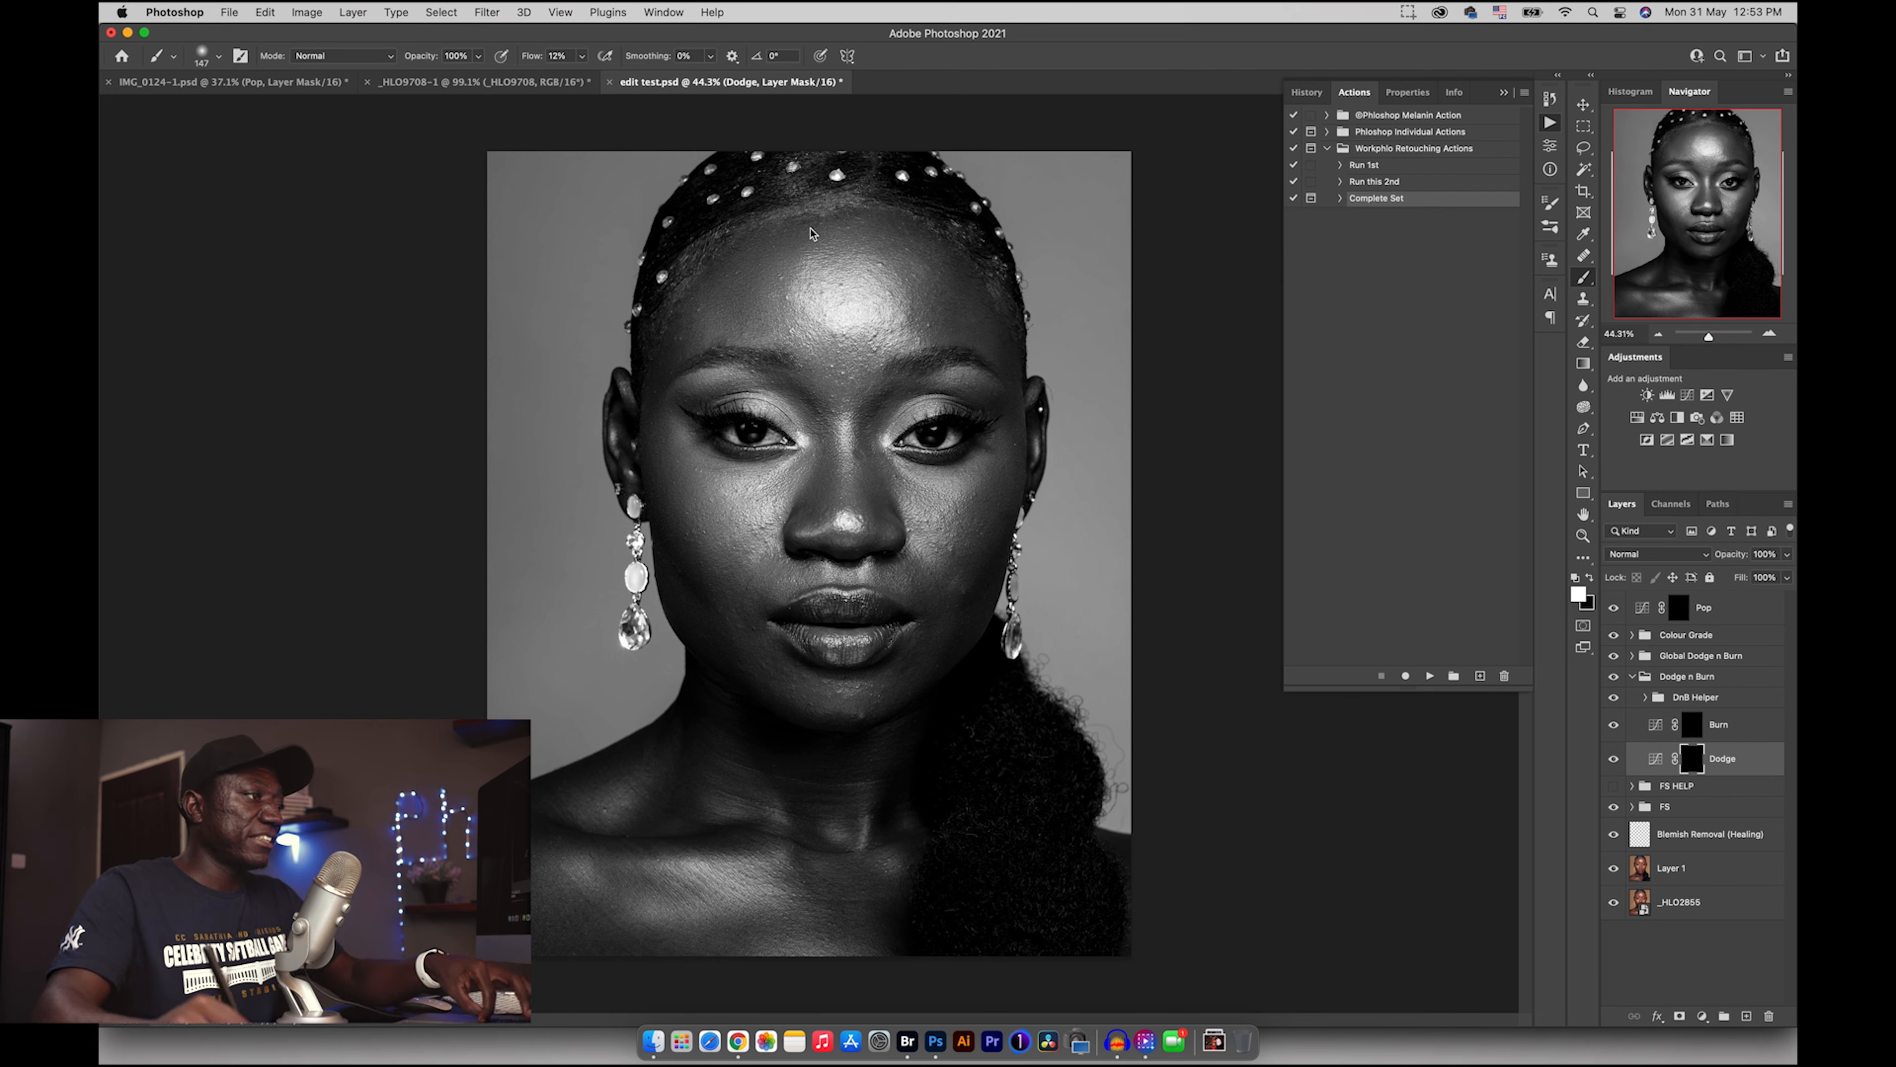
pyautogui.moveTo(541, 56); pyautogui.dragTo(522, 58)
# - Paint white on the Dodge mask over dark patches on the forehead, cheek and mouth area, and compare with the layer off and on
pyautogui.moveTo(848, 213); pyautogui.dragTo(821, 213)
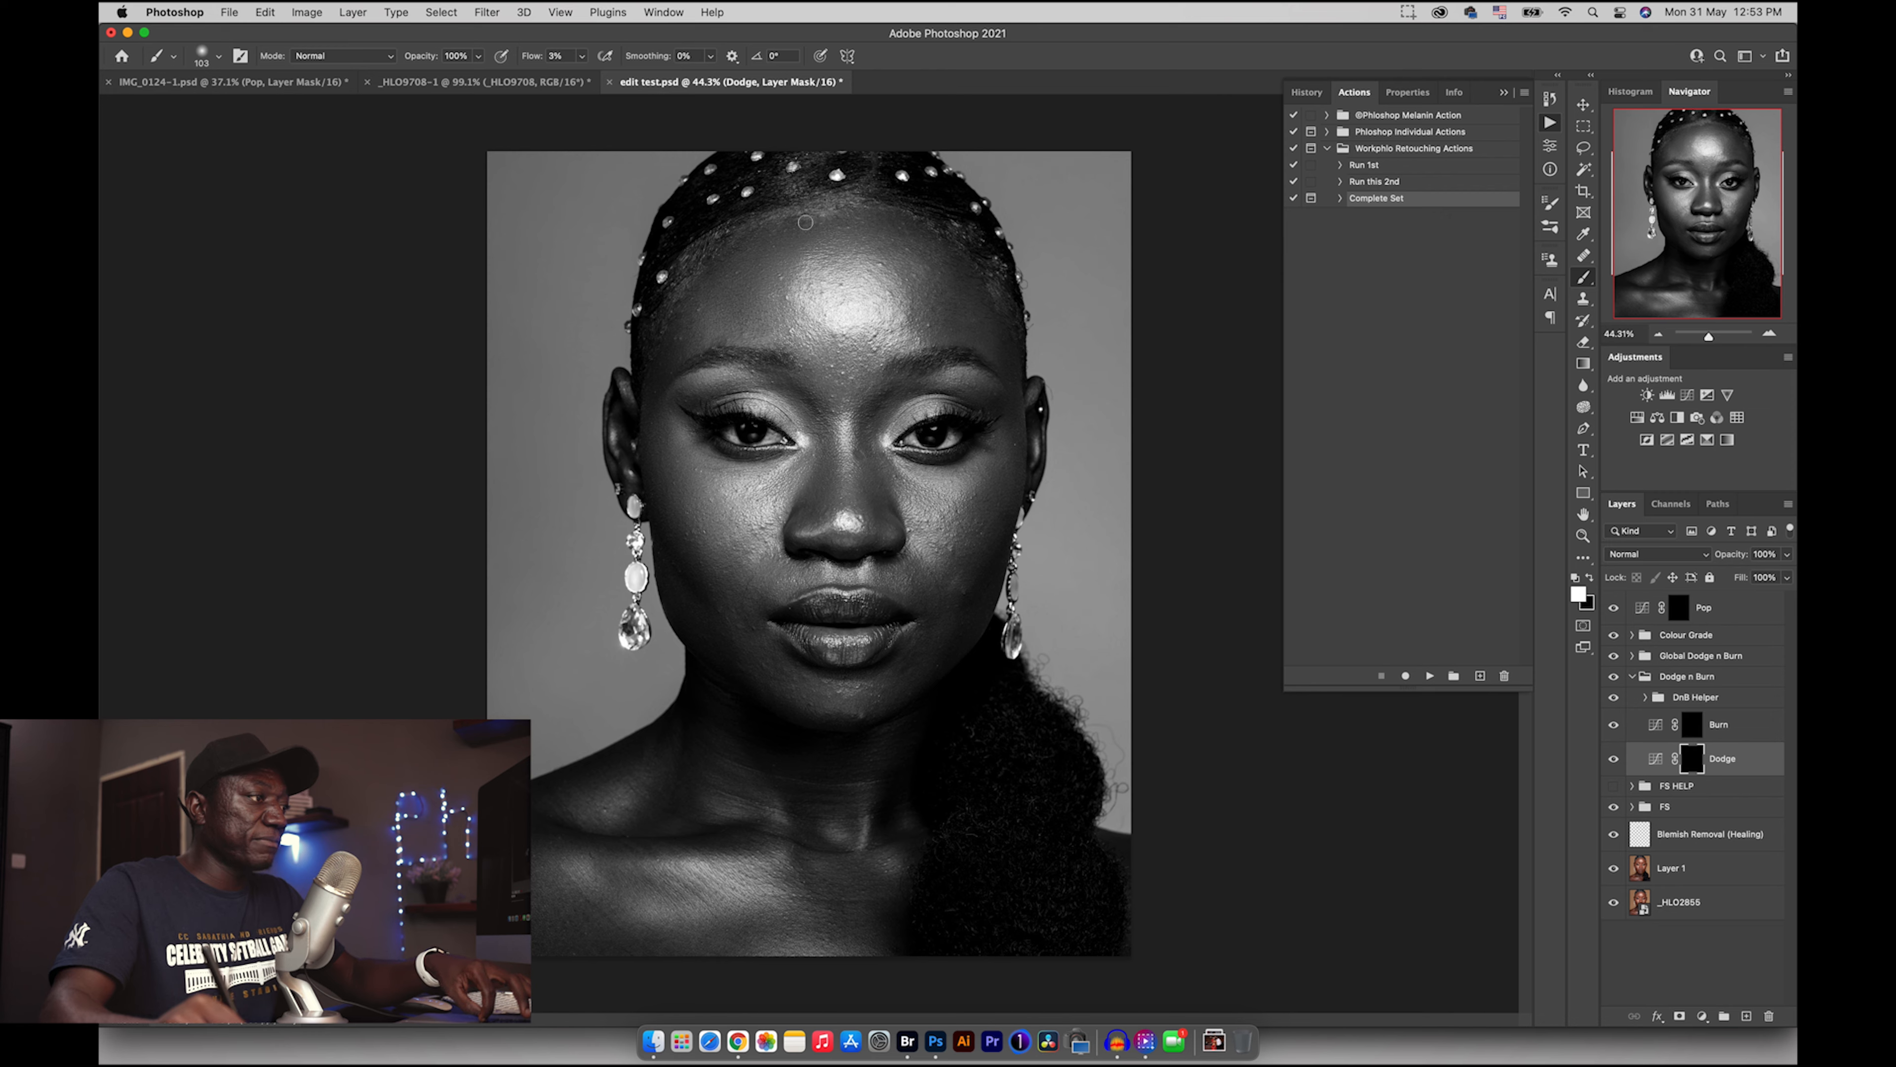
pyautogui.moveTo(786, 471); pyautogui.dragTo(776, 471)
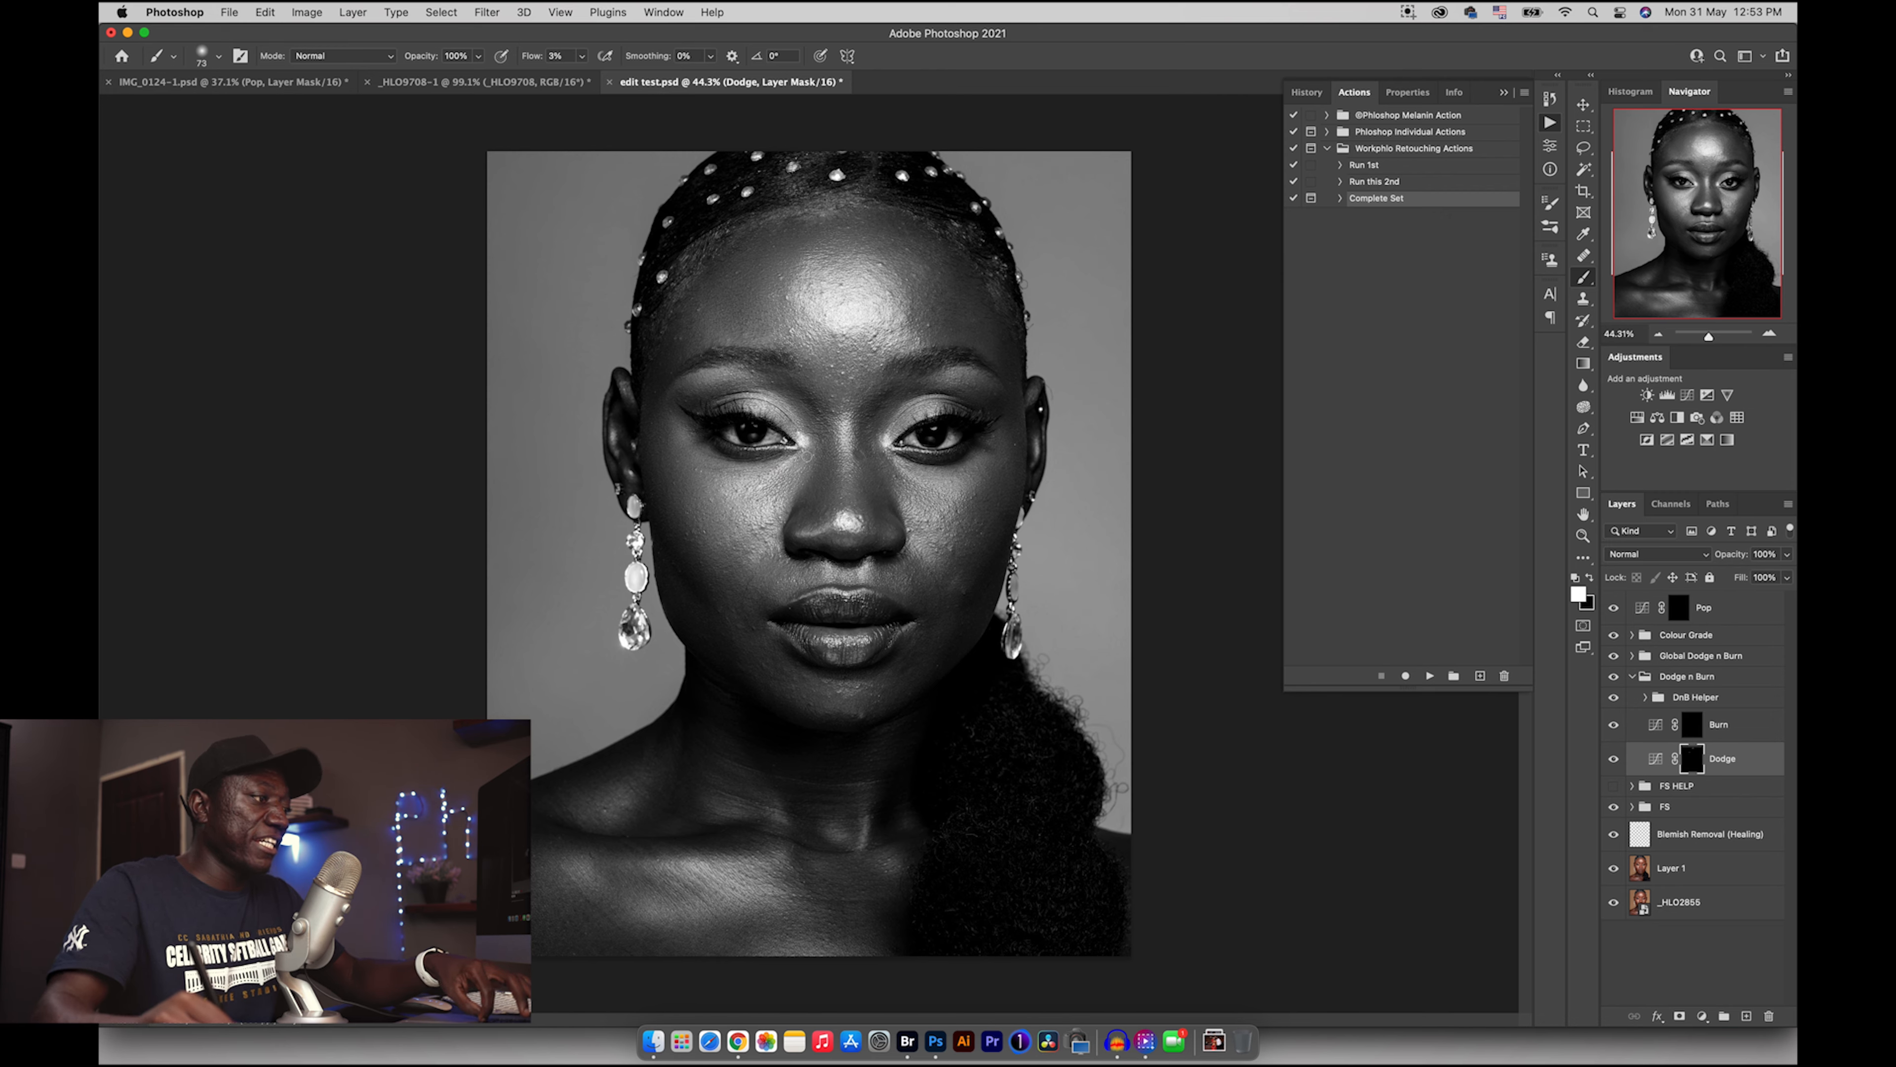
pyautogui.moveTo(749, 599); pyautogui.dragTo(776, 598)
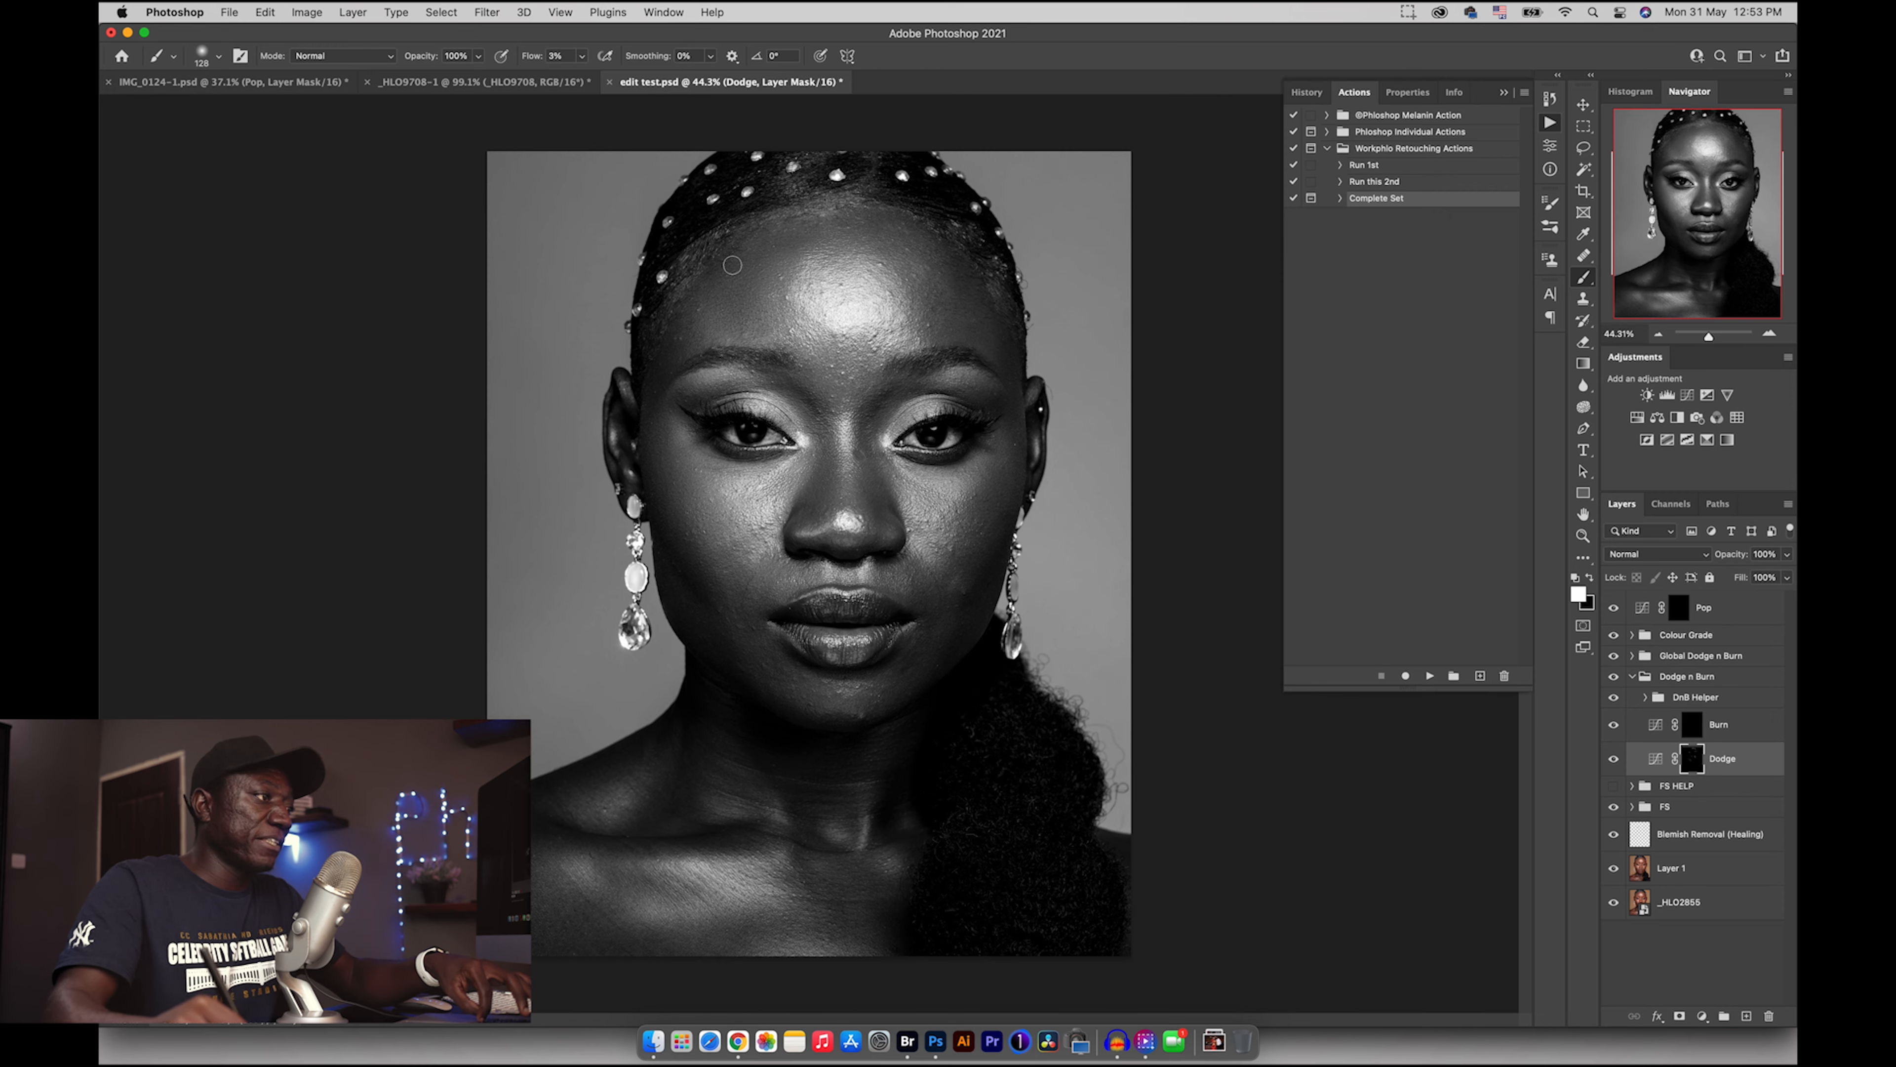
pyautogui.click(1613, 758)
pyautogui.click(1613, 758)
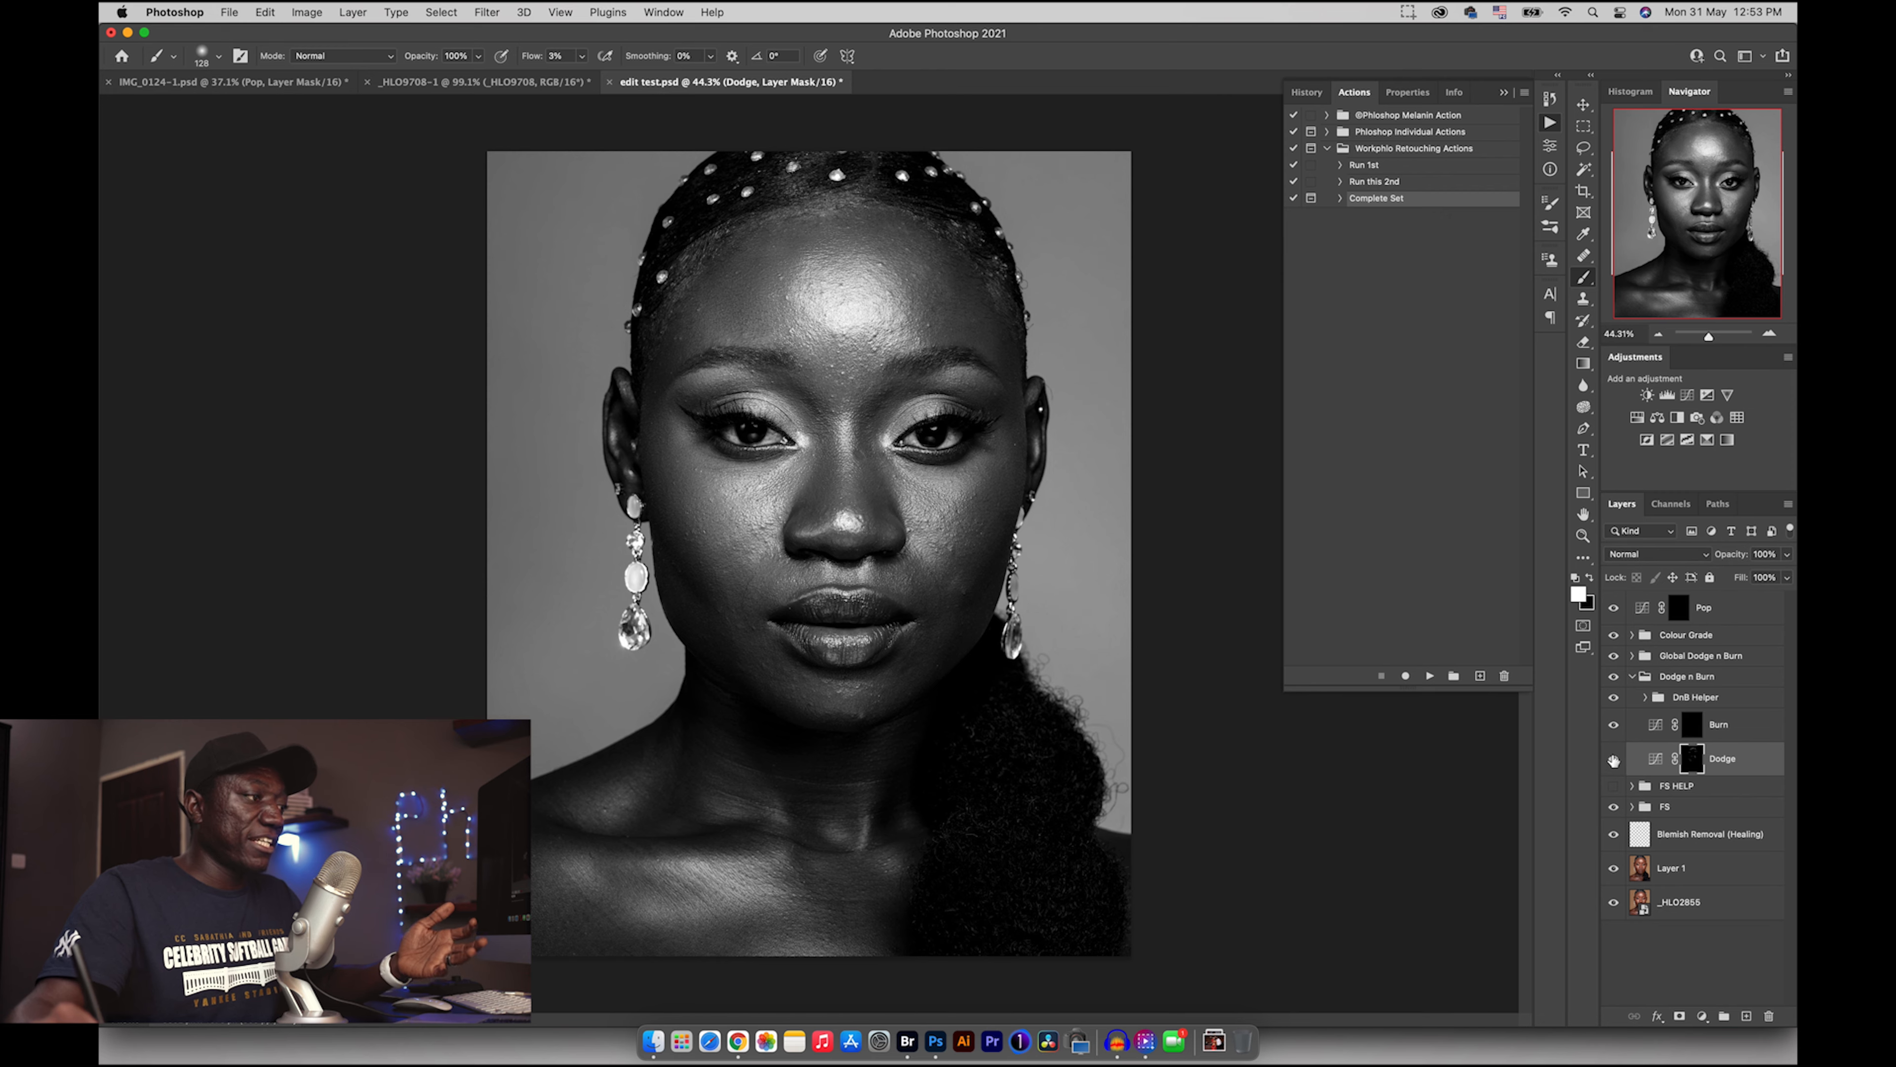
# - Paint white on the Burn mask to darken bright patches, hide the DnB Helper and compare the Dodge n Burn group off and on
pyautogui.click(1691, 724)
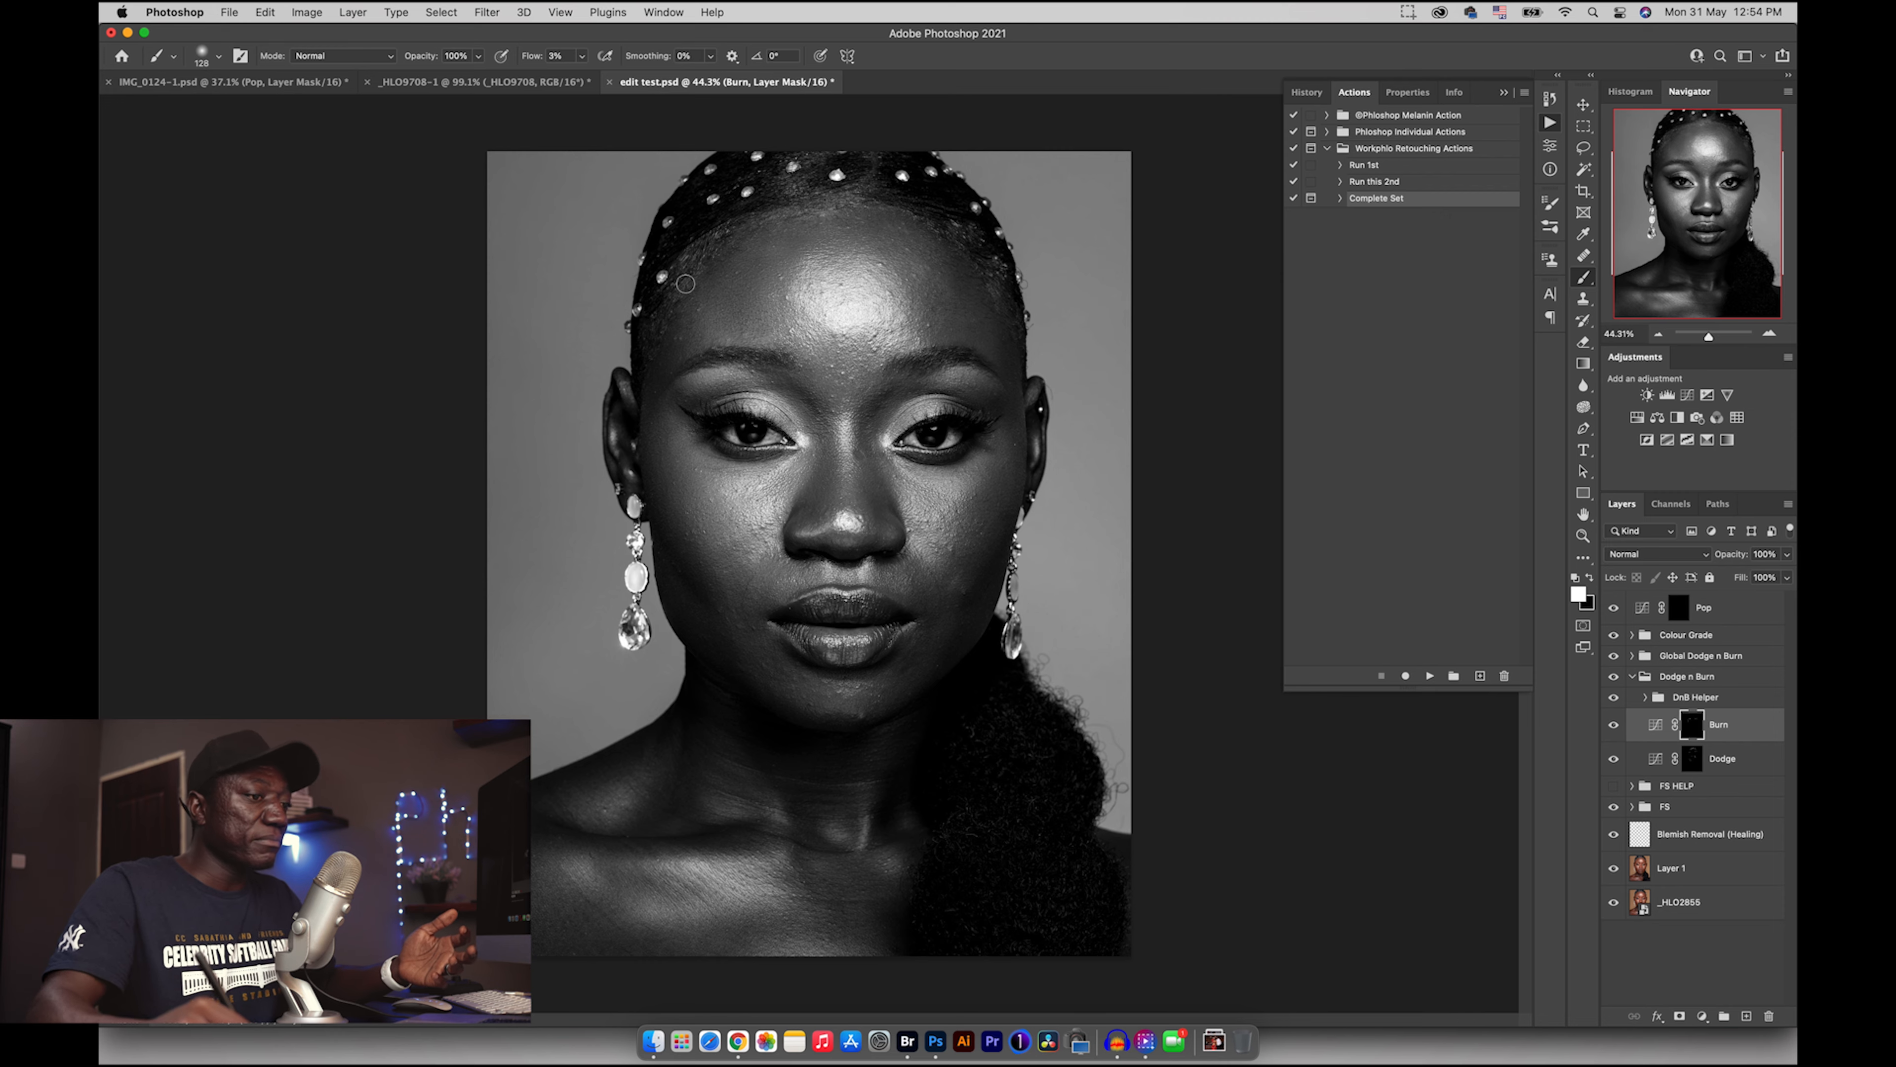
pyautogui.click(1614, 696)
pyautogui.click(1614, 678)
pyautogui.click(1614, 678)
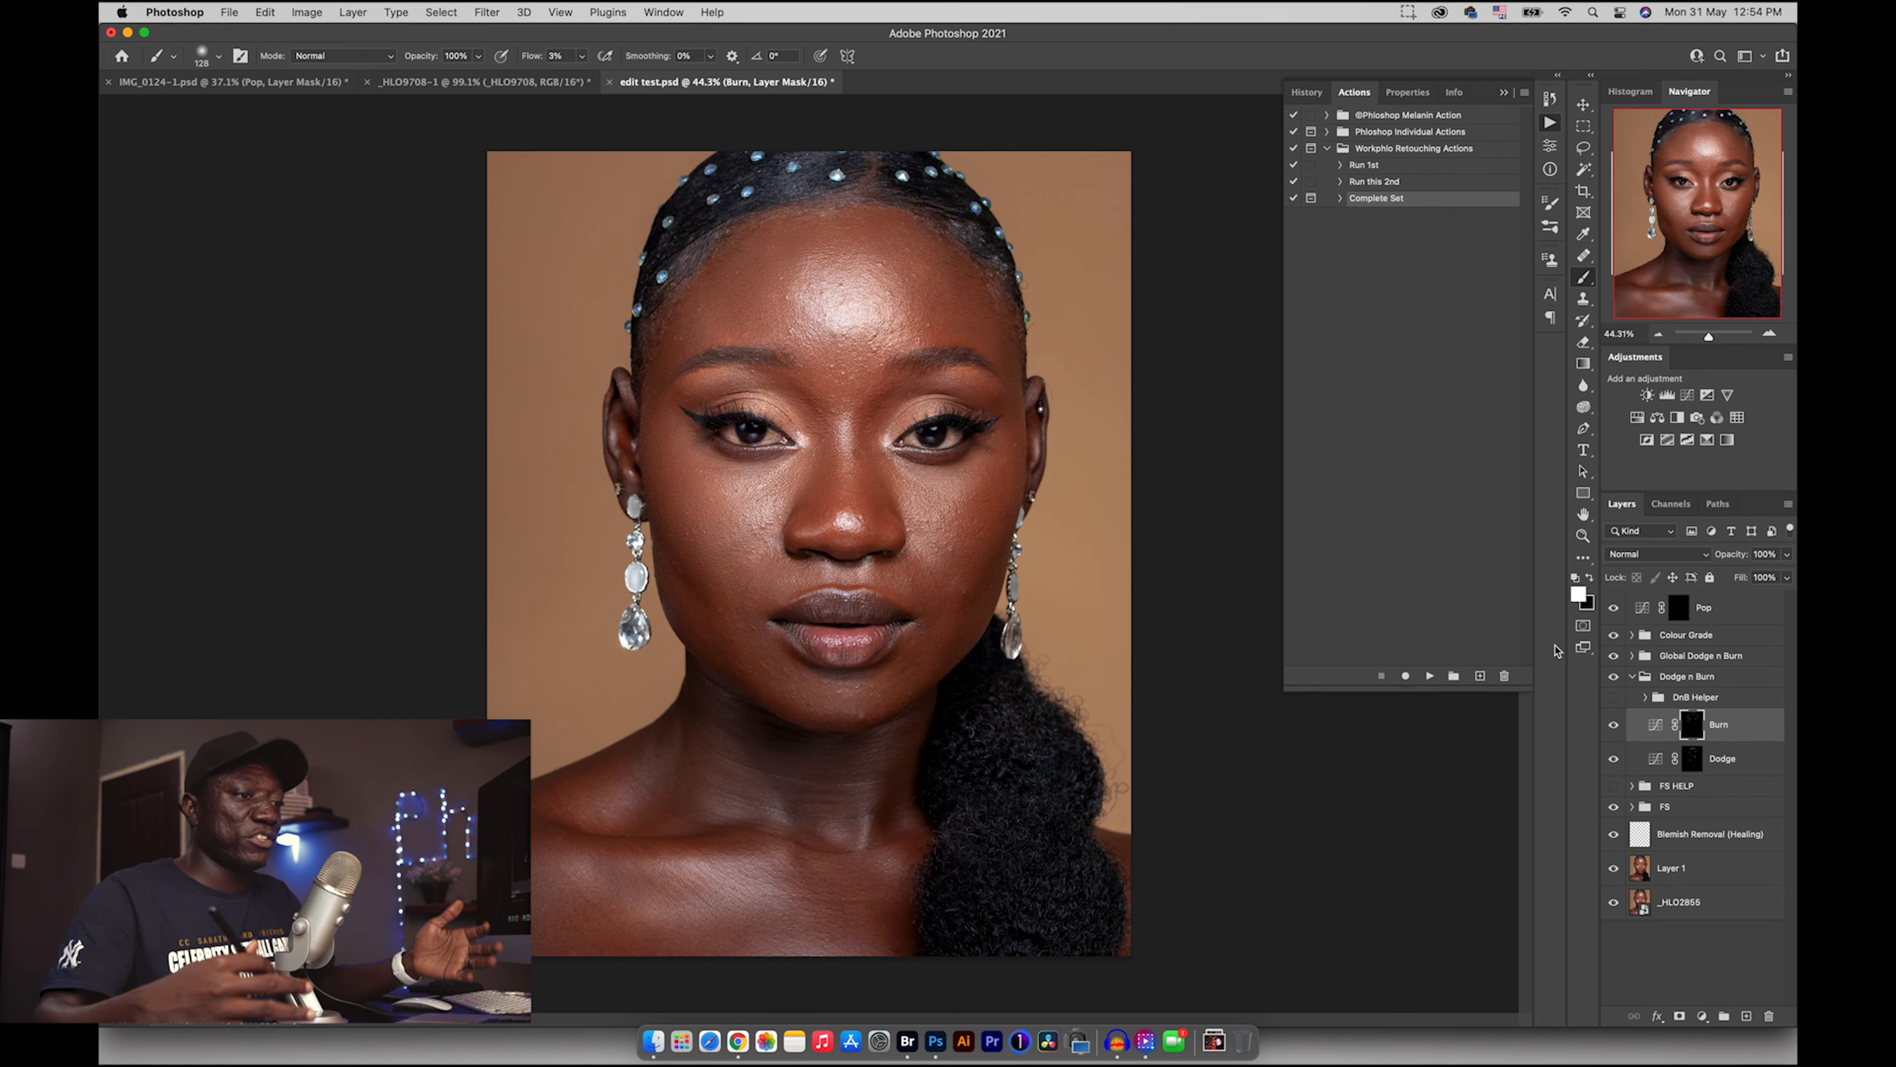
pyautogui.click(1632, 676)
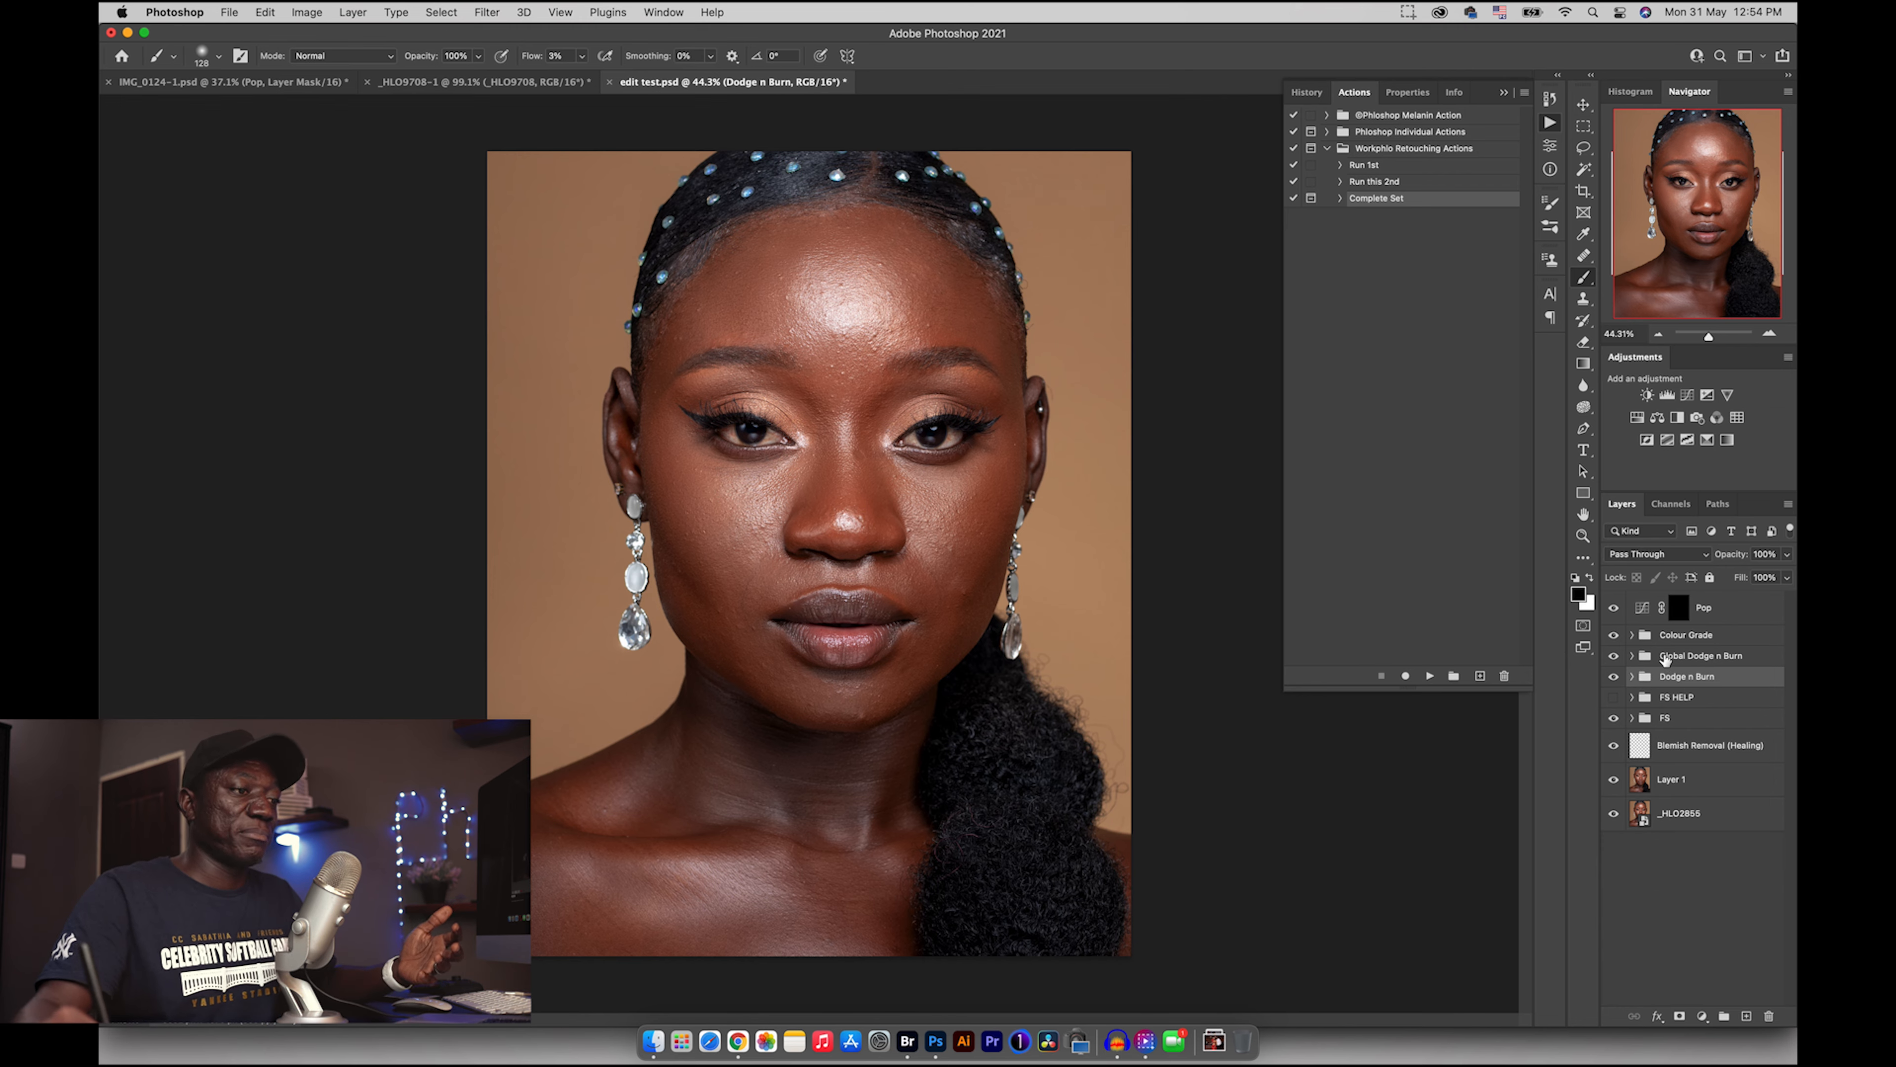
# - Brighten the forehead, cheeks and chin by painting white on the Global Brighten mask with a soft brush of about 527 px
pyautogui.click(1664, 657)
pyautogui.click(1632, 656)
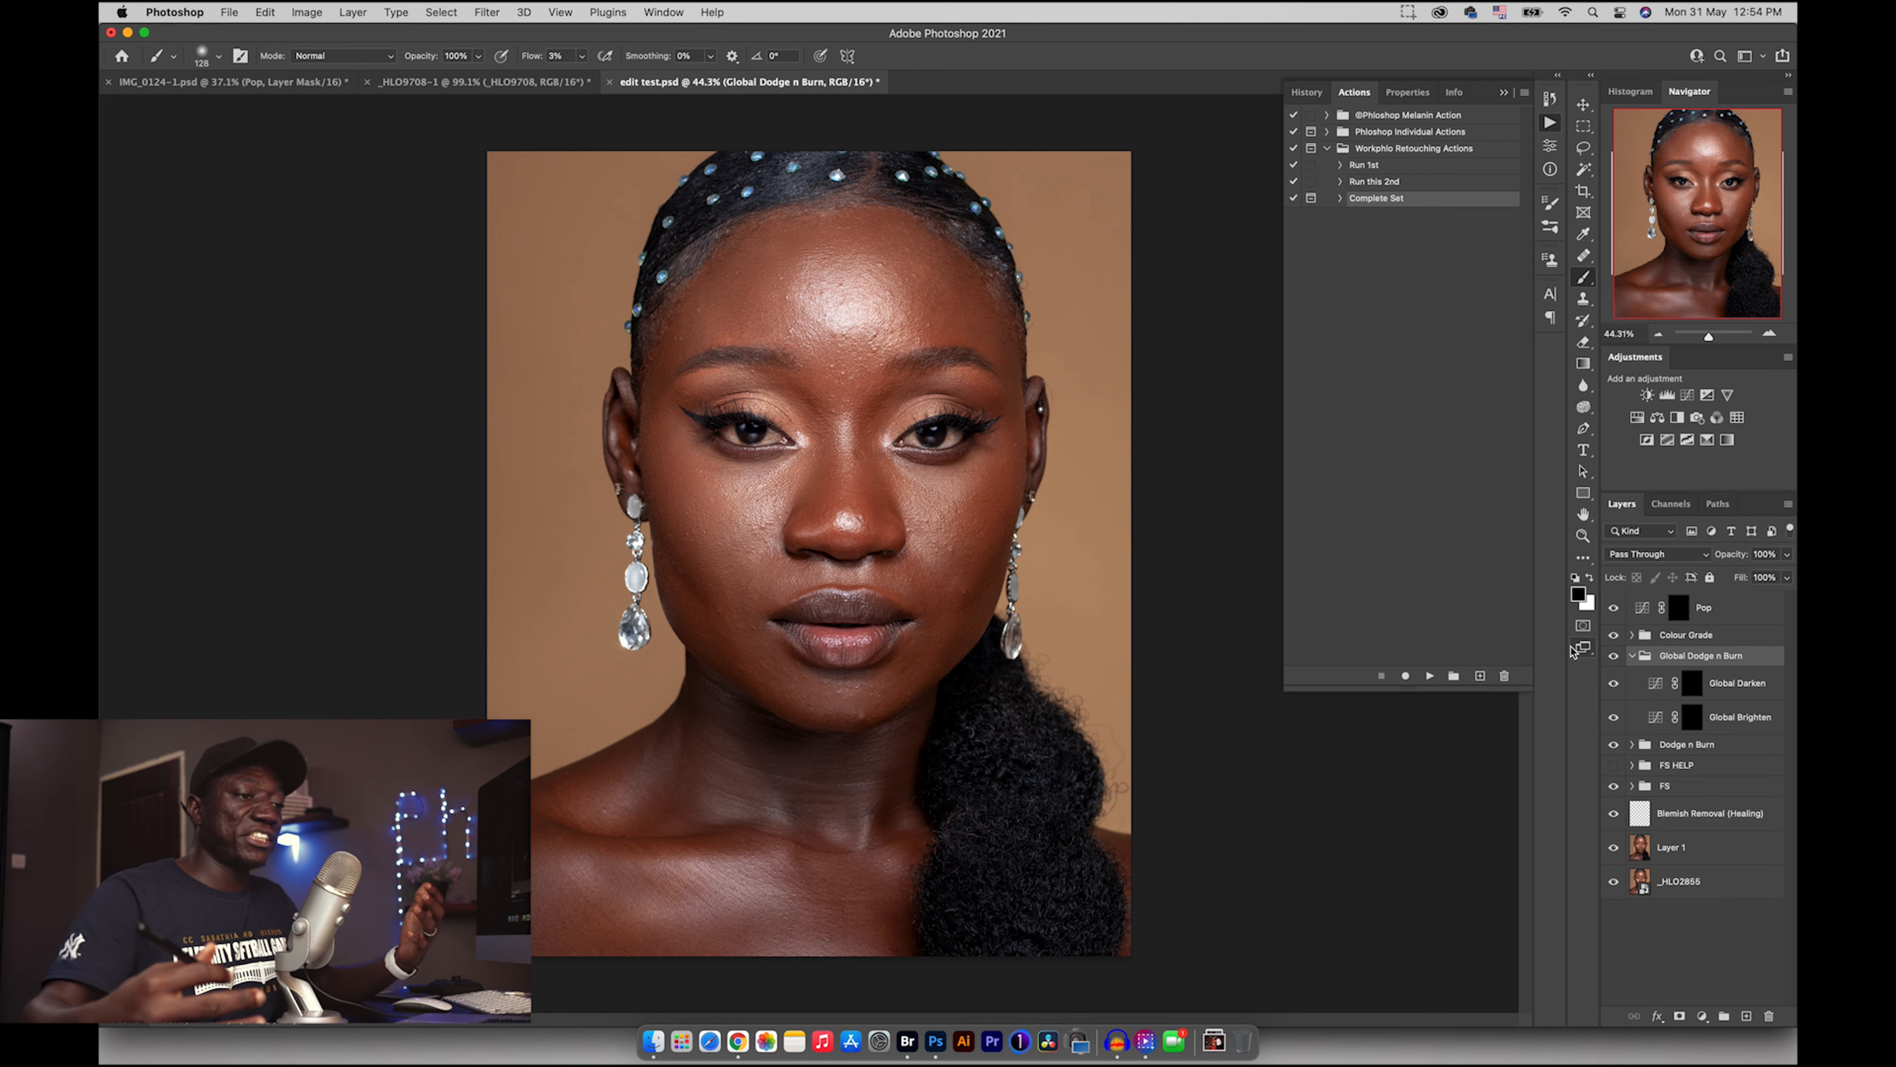
pyautogui.click(1692, 715)
pyautogui.press('x')
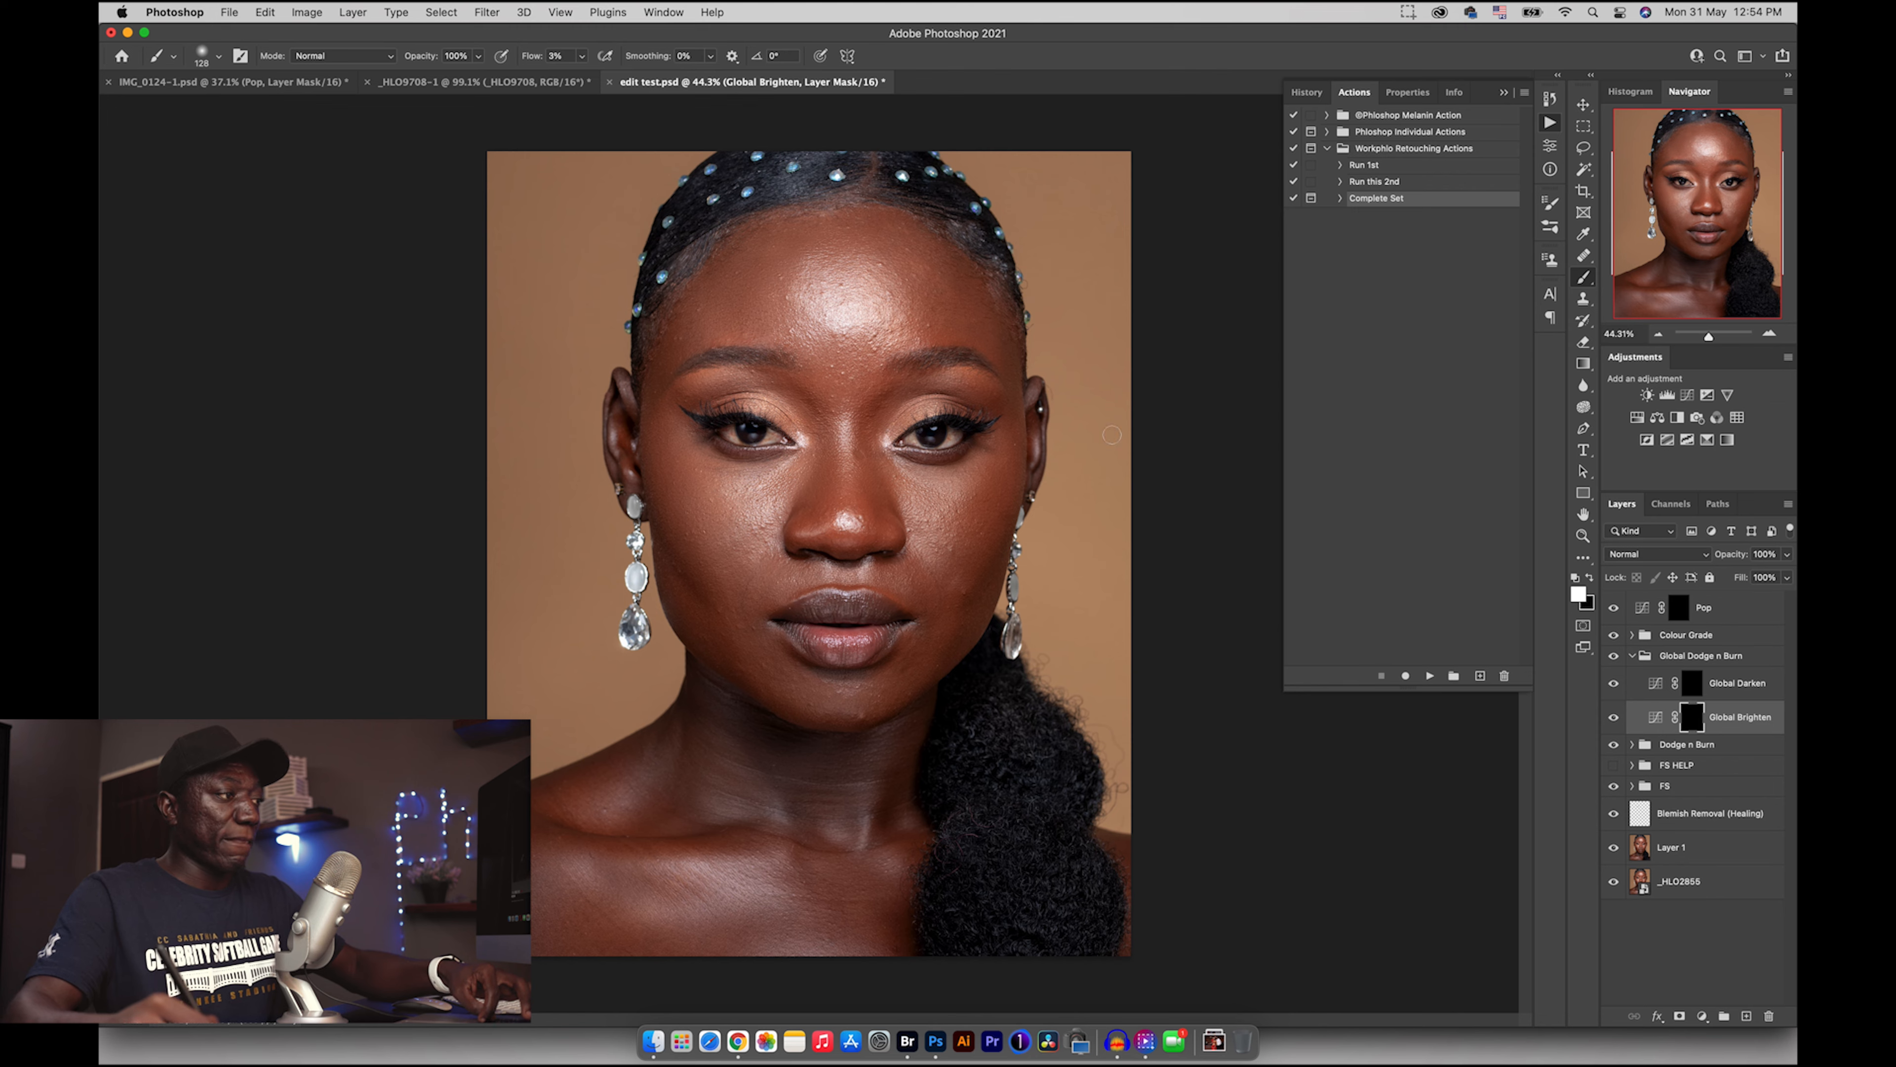
pyautogui.moveTo(896, 321); pyautogui.dragTo(930, 320)
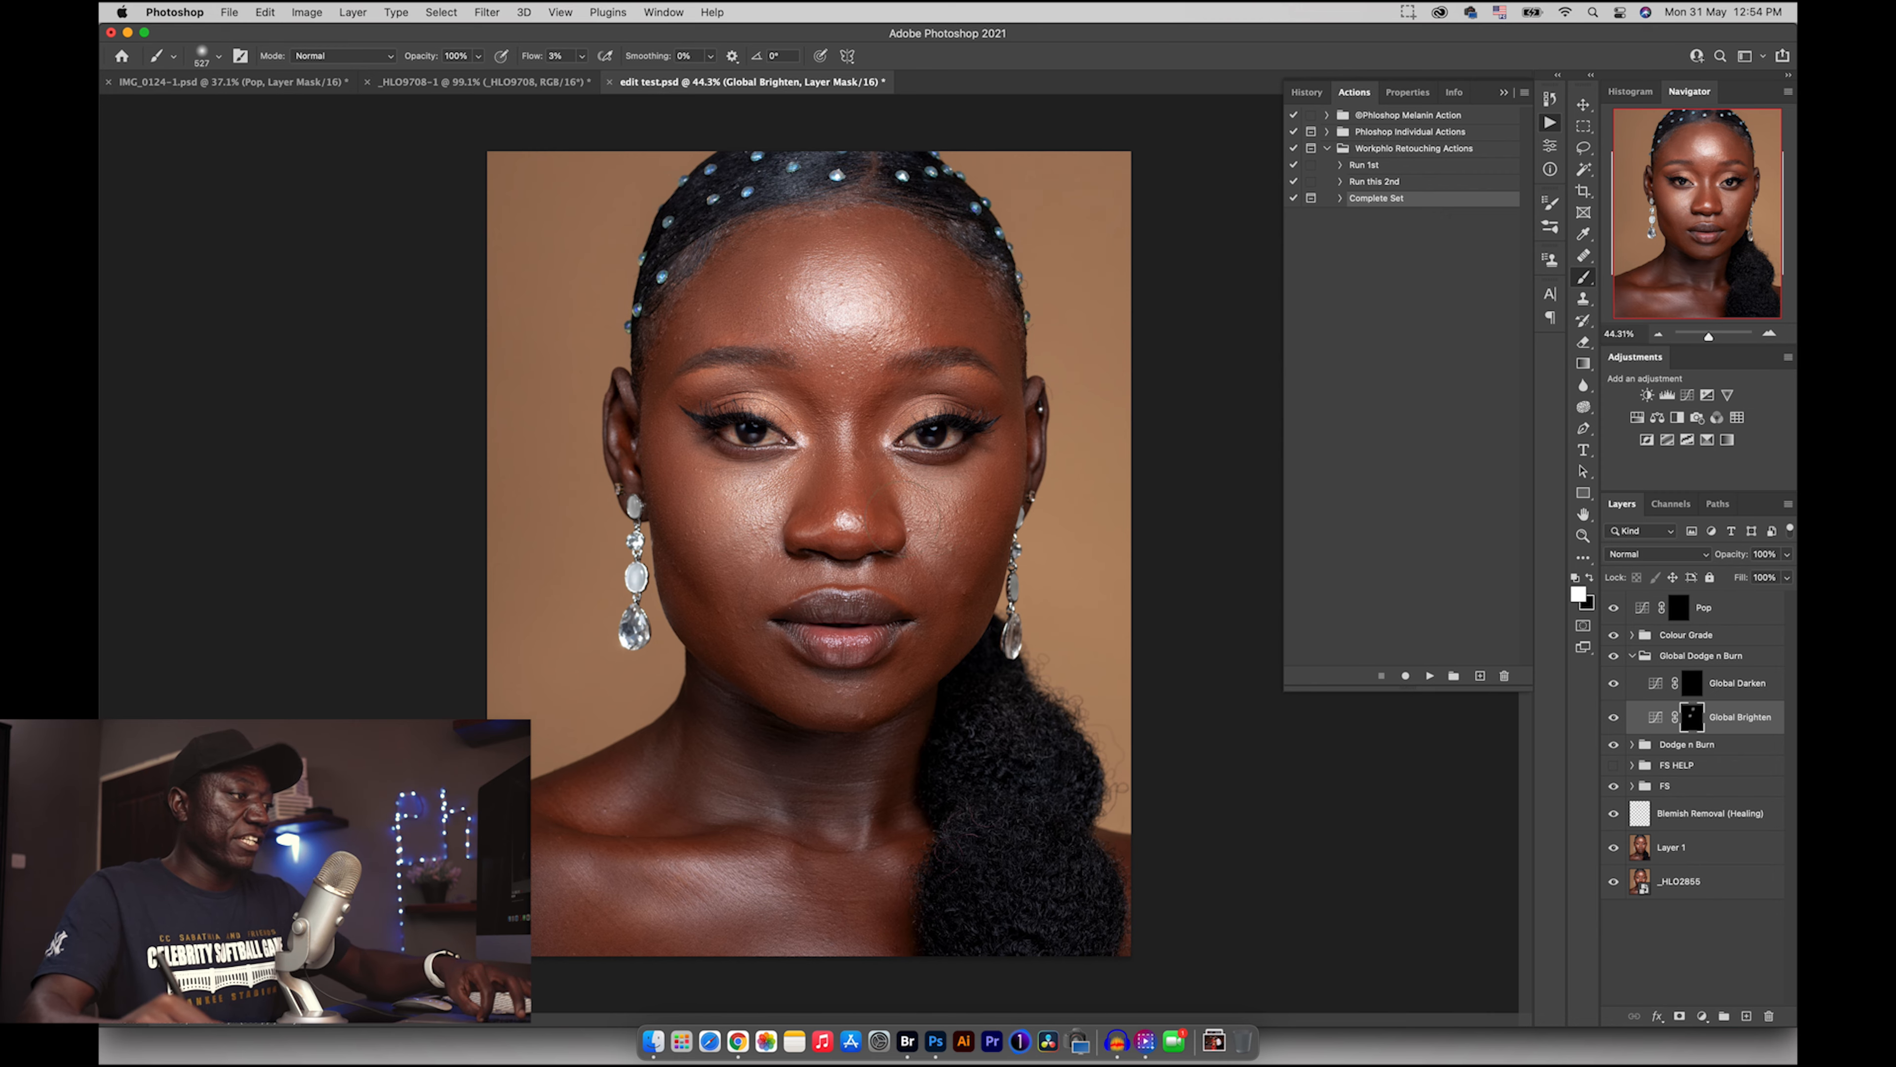
pyautogui.moveTo(899, 520); pyautogui.dragTo(926, 514)
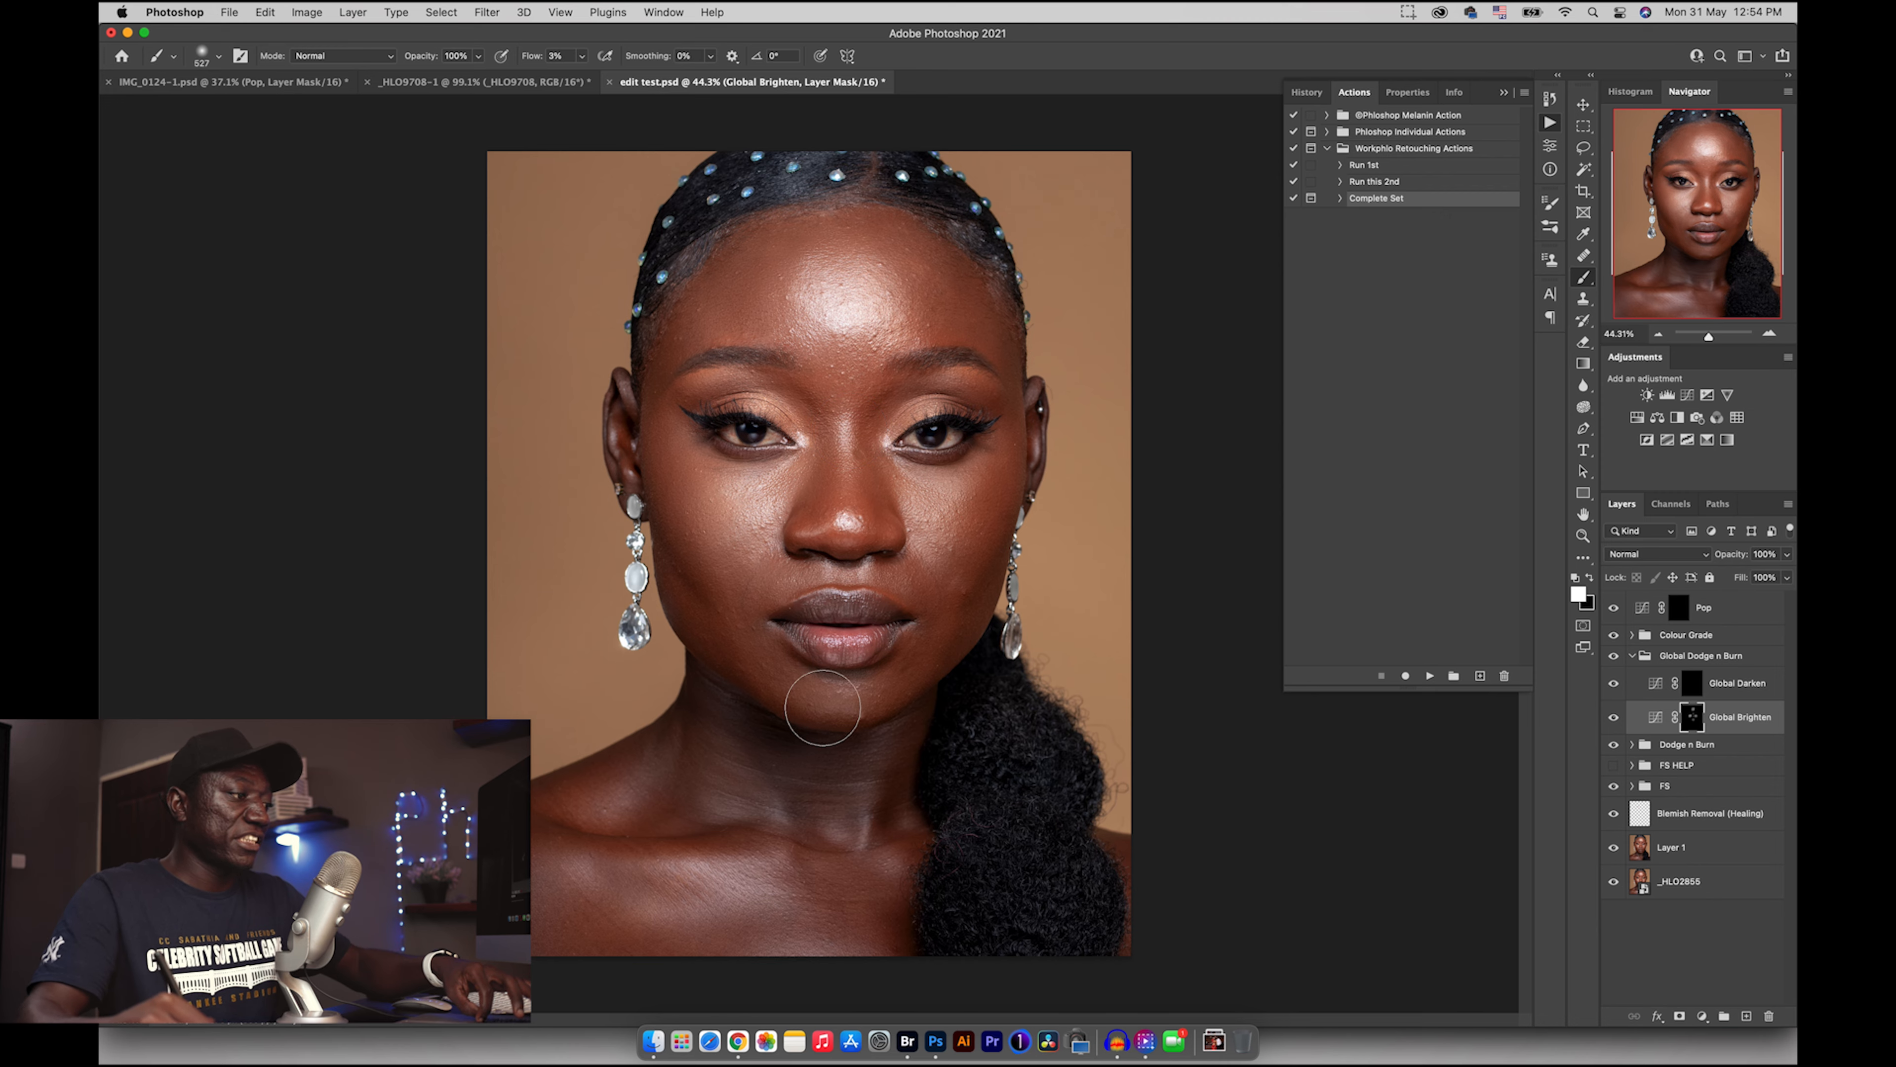
pyautogui.click(1616, 719)
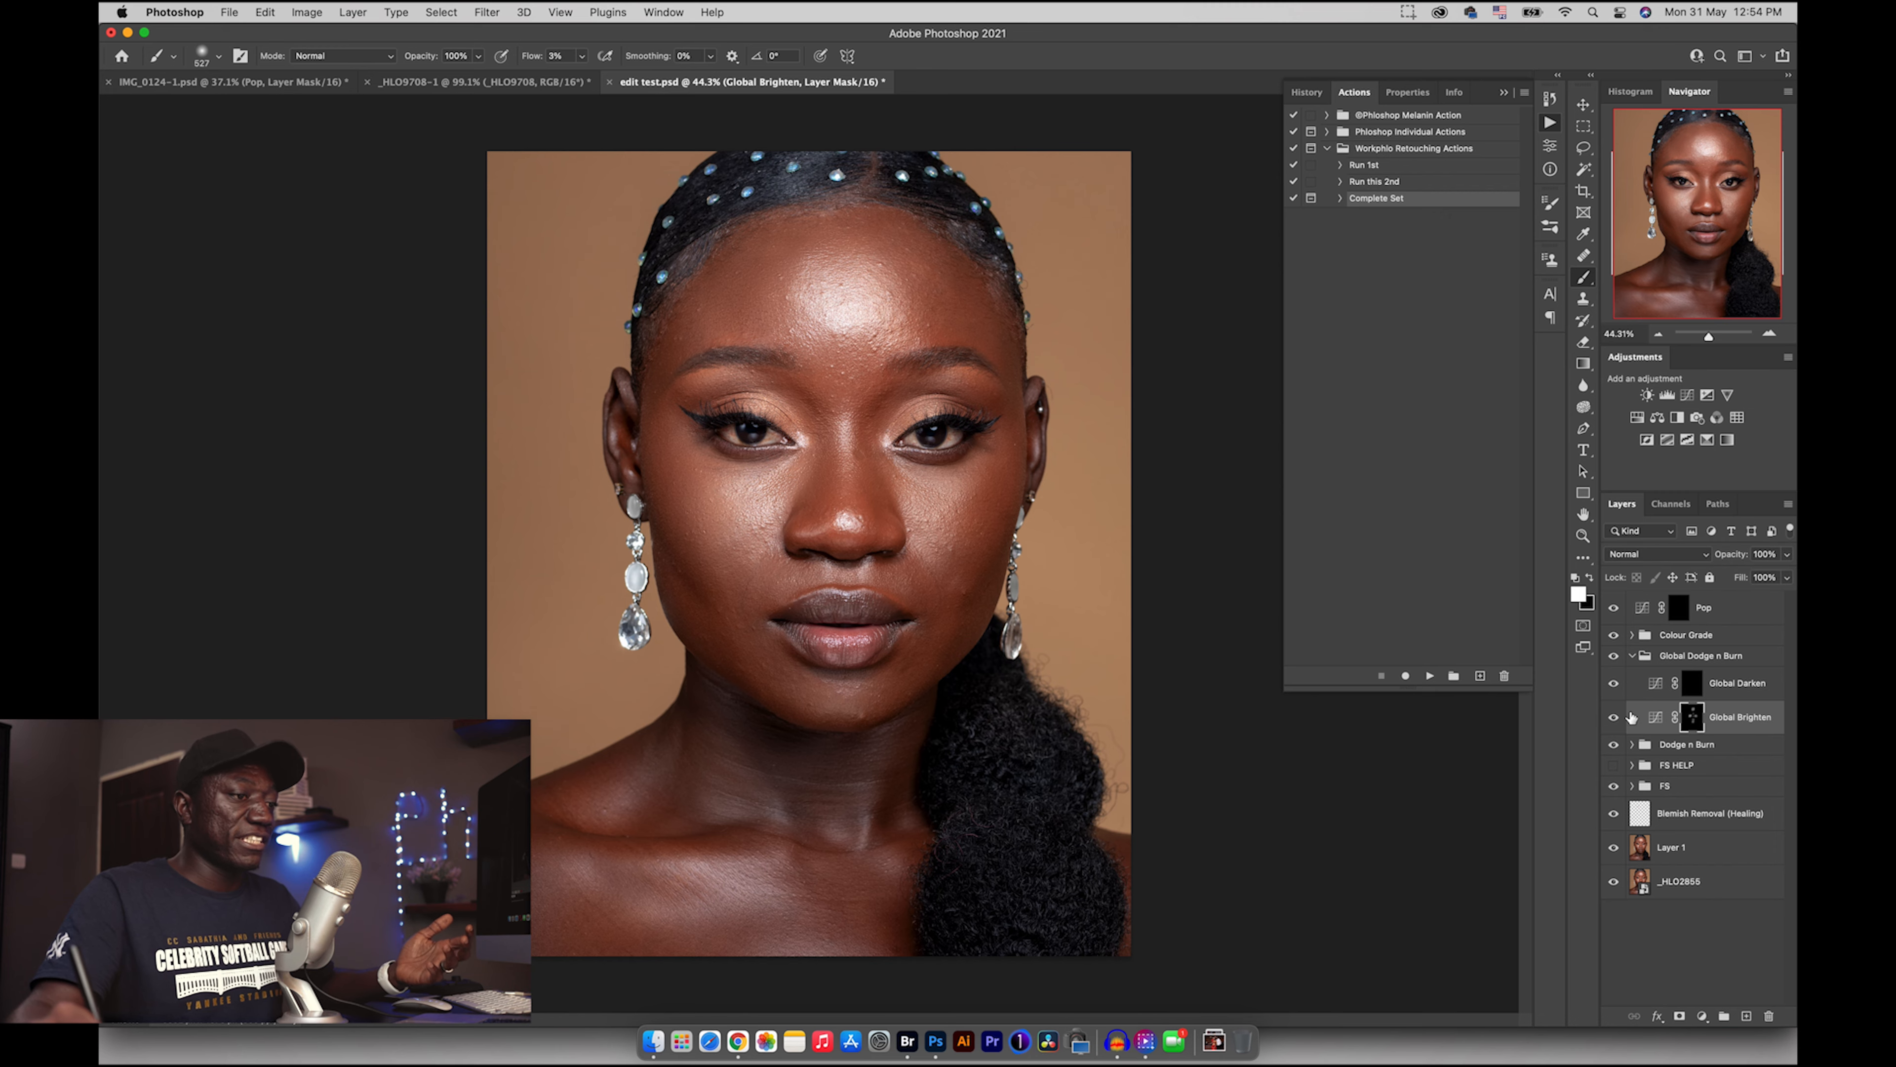
# - Darken the face contours by painting on the Global Darken mask, and compare the Global Dodge n Burn group off and on
pyautogui.click(1692, 683)
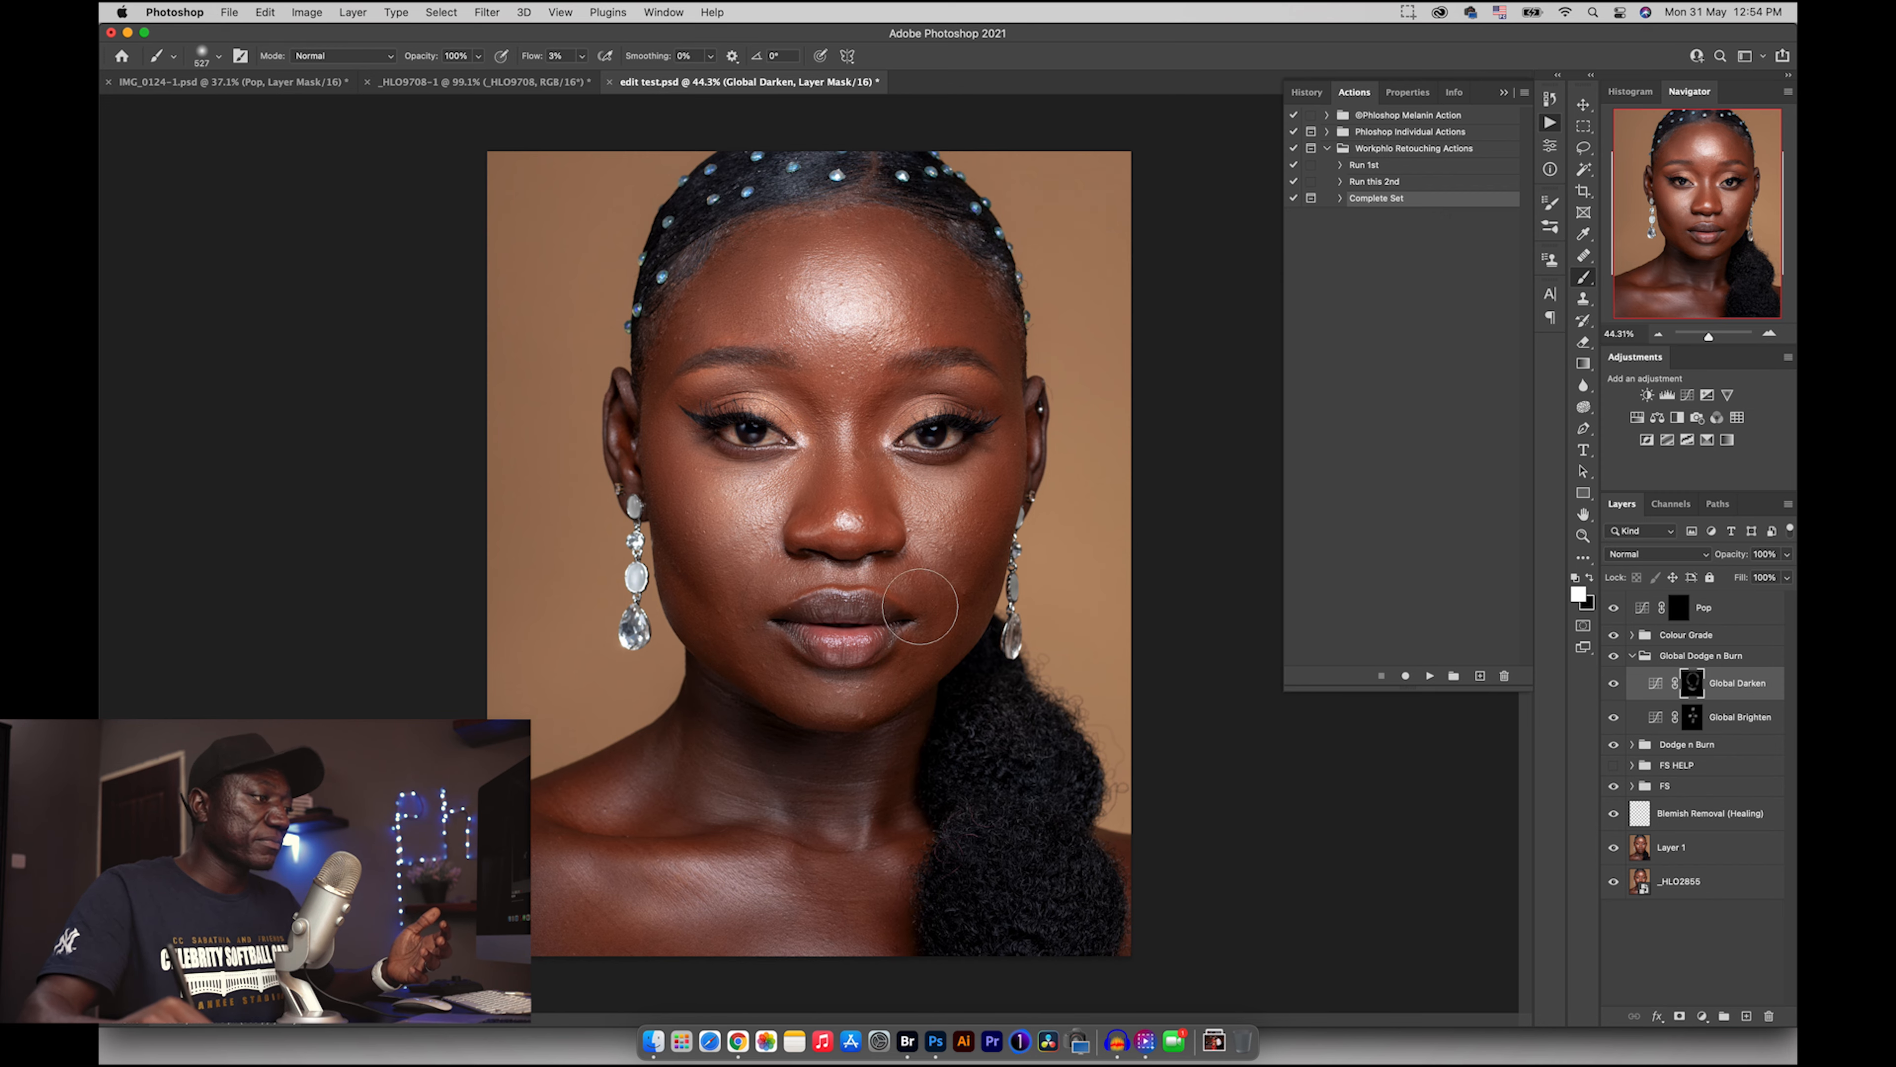
pyautogui.click(1615, 656)
pyautogui.click(1614, 659)
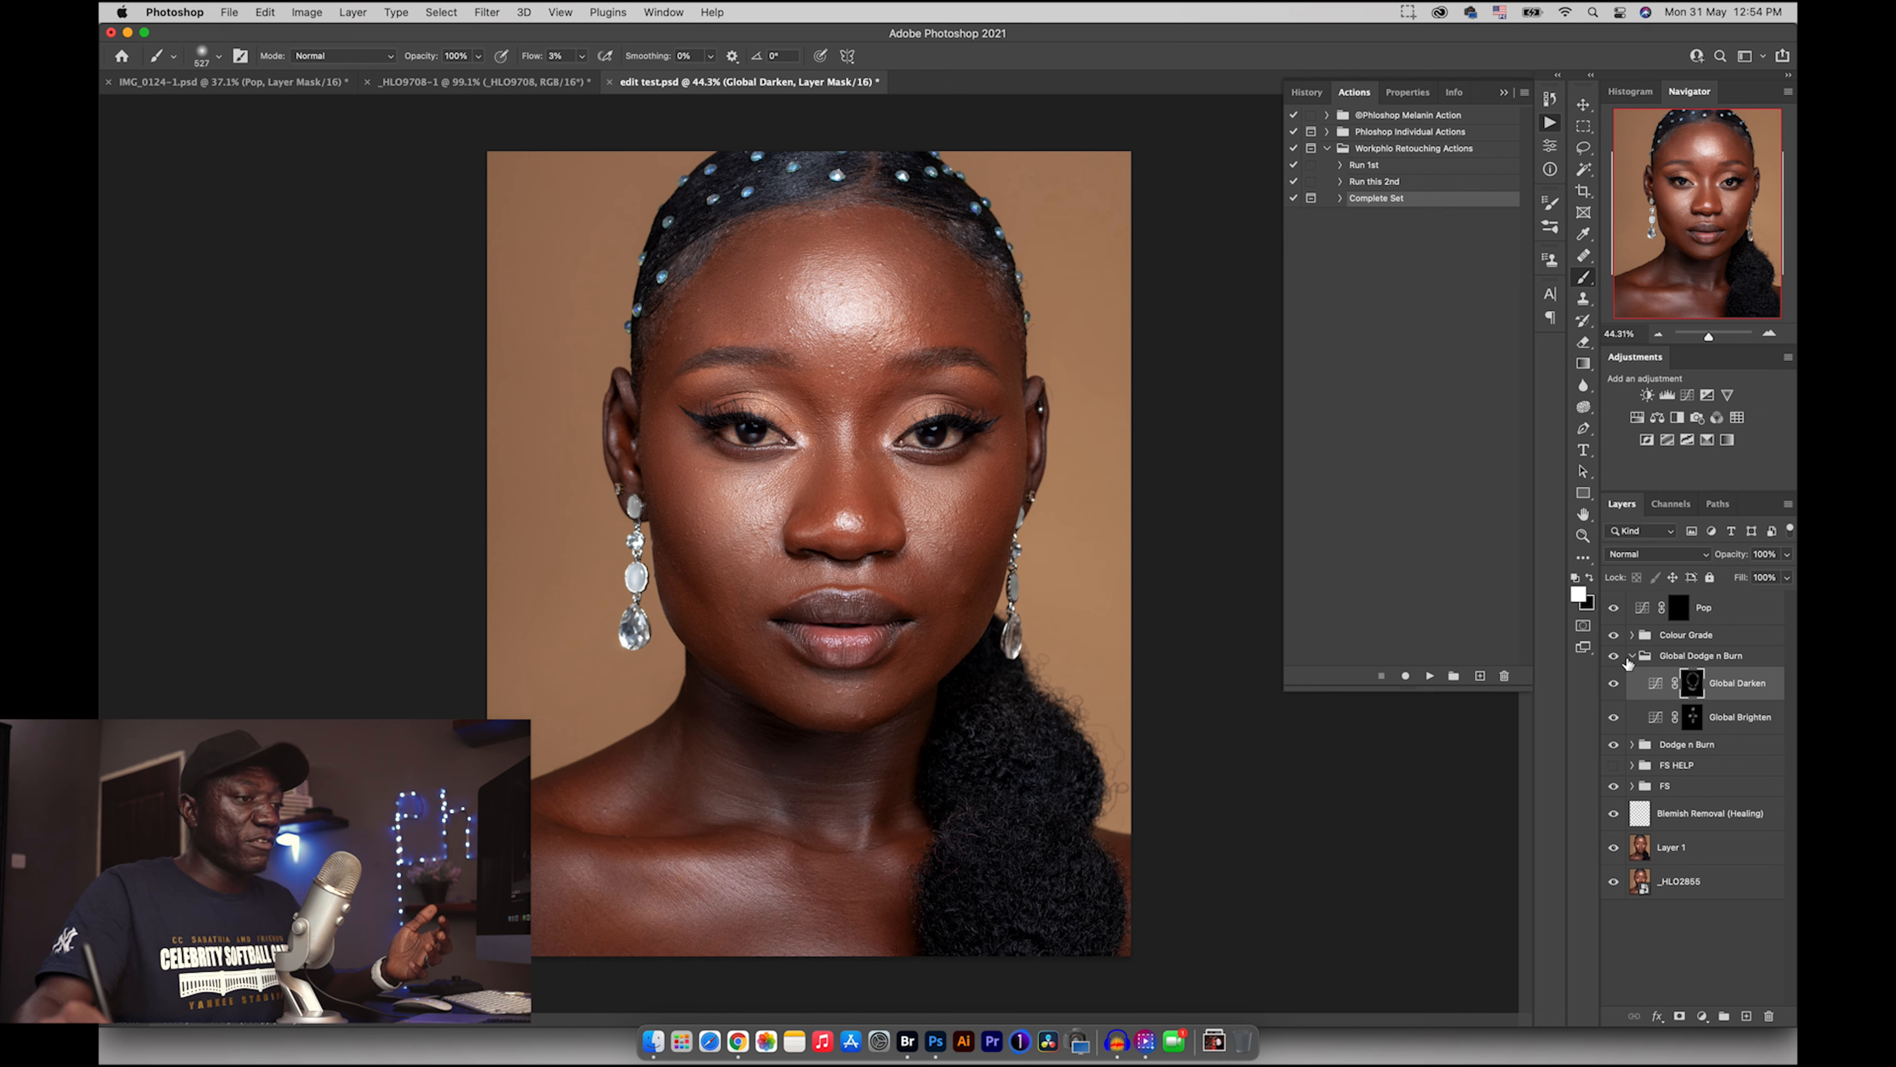
# - Collapse the Global Dodge n Burn group and try the Phire Gold.CUBE 3D LUT on Color Lookup 1 in the Colour Grade group
pyautogui.click(1632, 656)
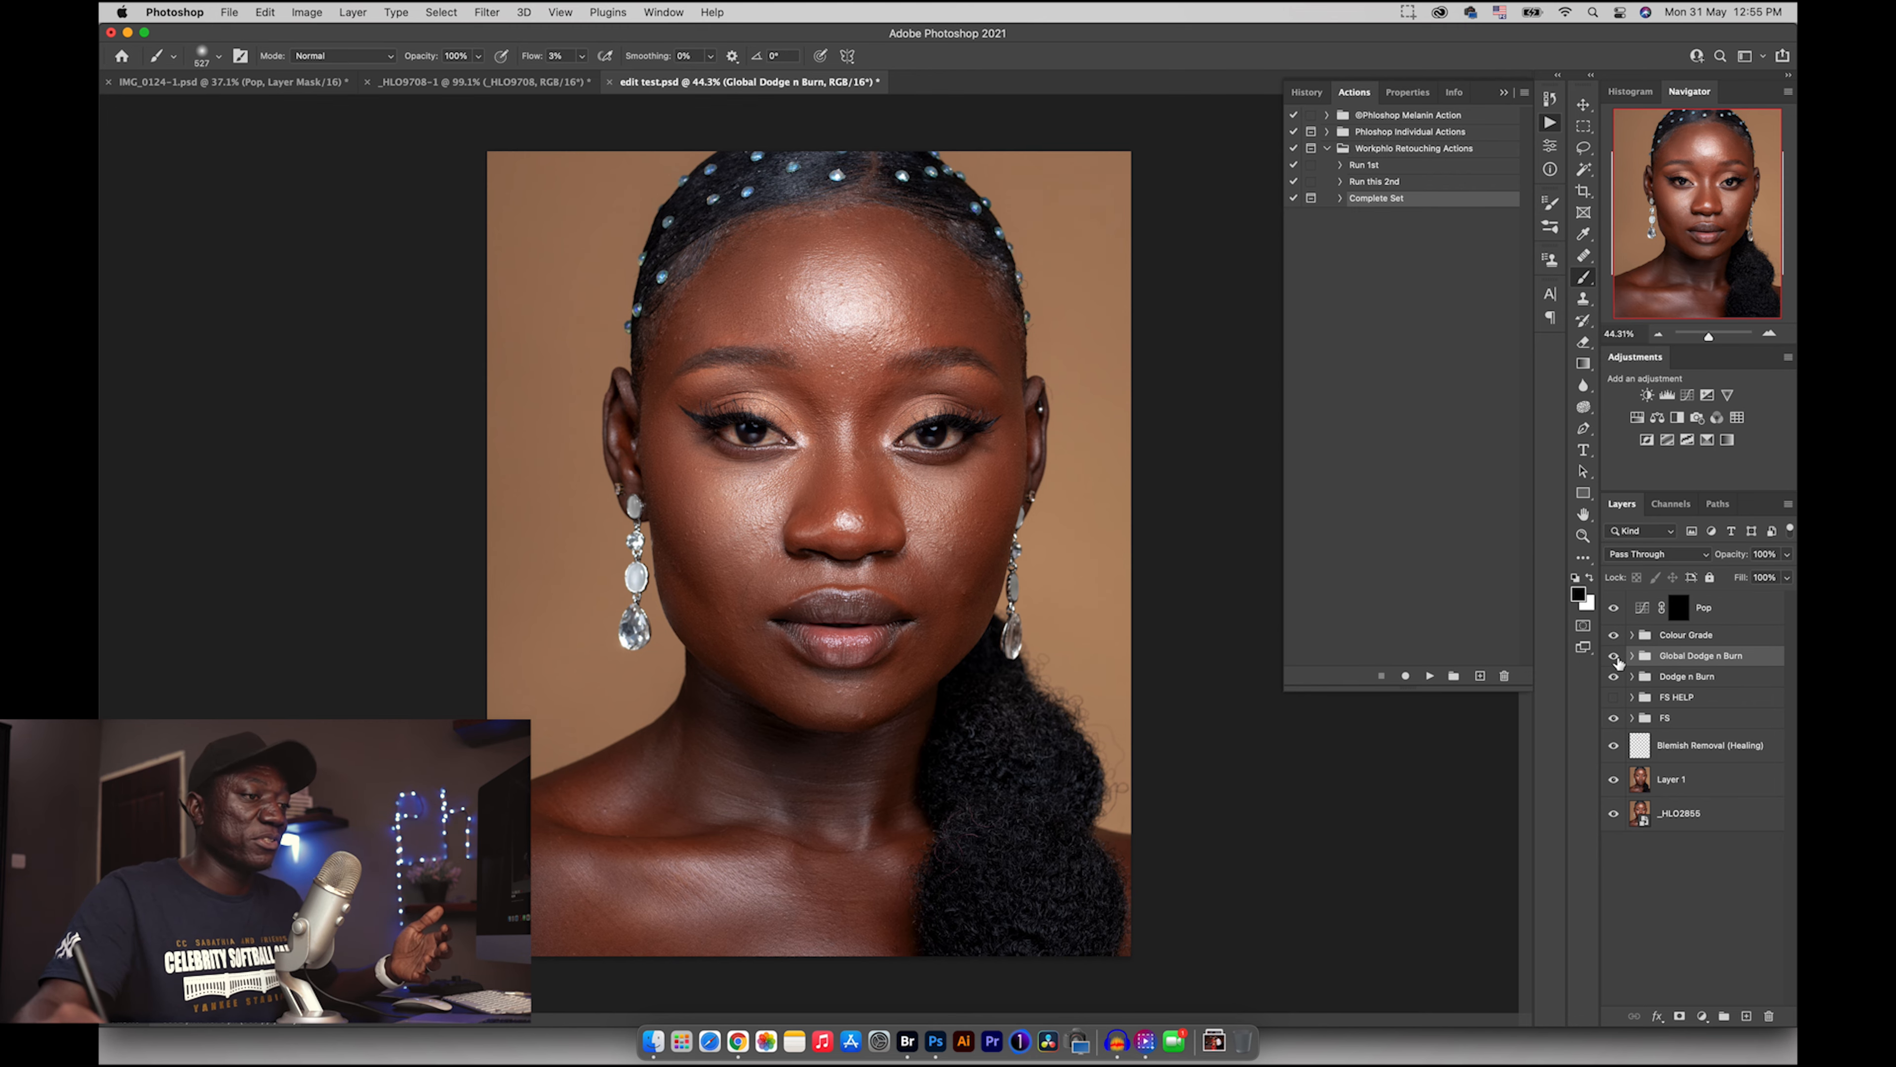
pyautogui.click(1632, 635)
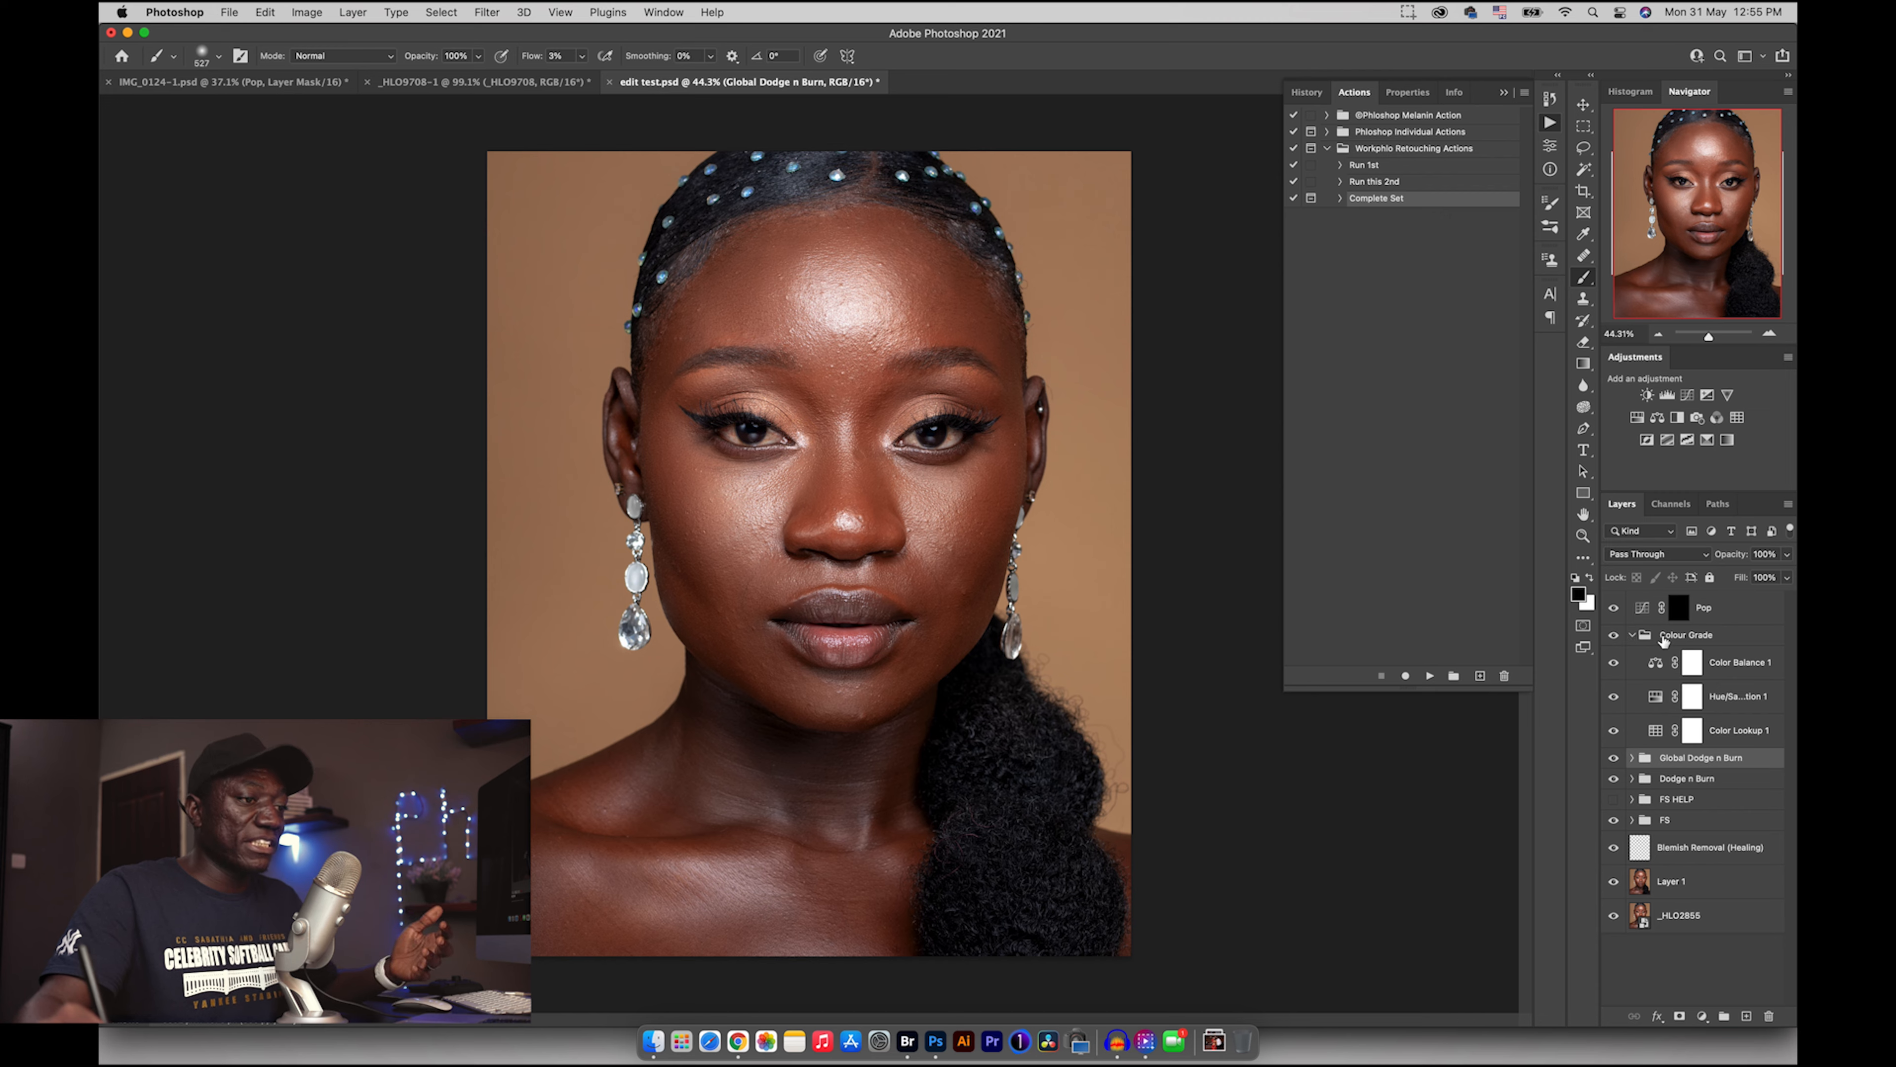
pyautogui.click(1693, 732)
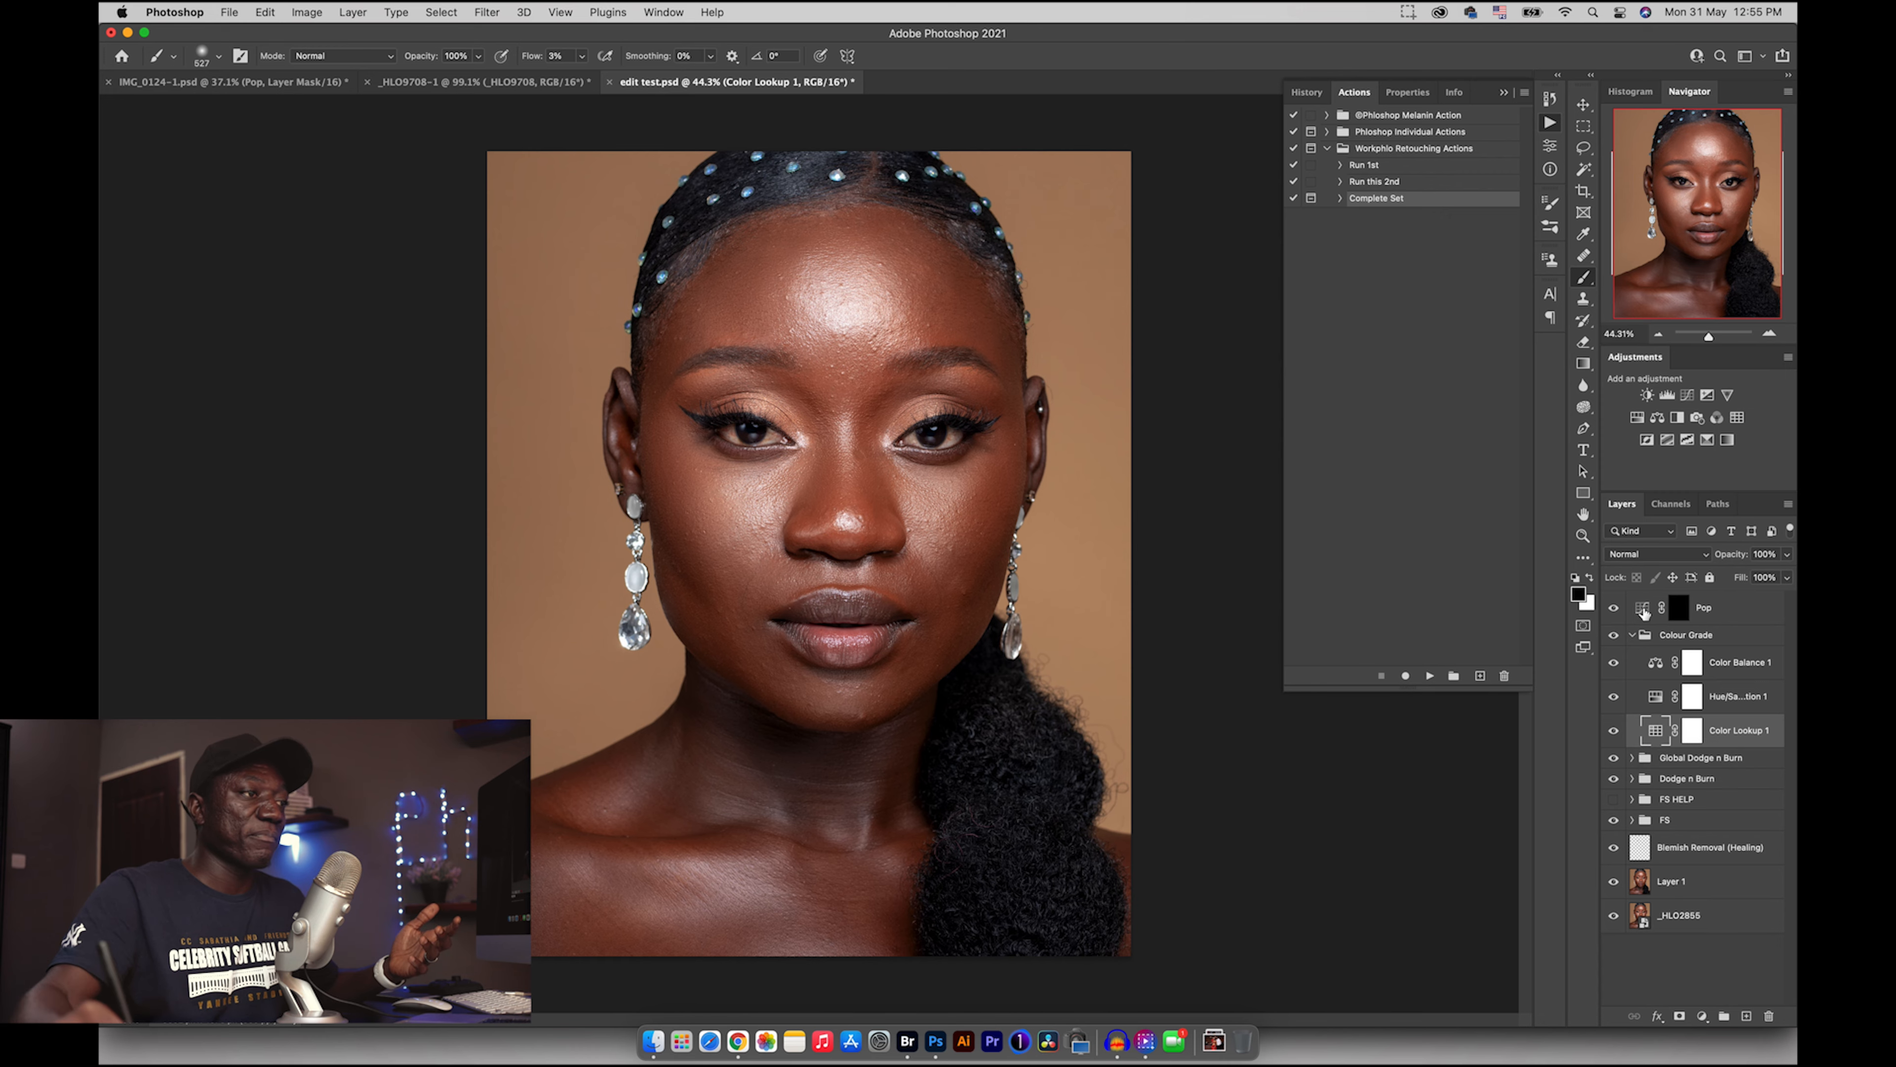
pyautogui.doubleClick(1659, 732)
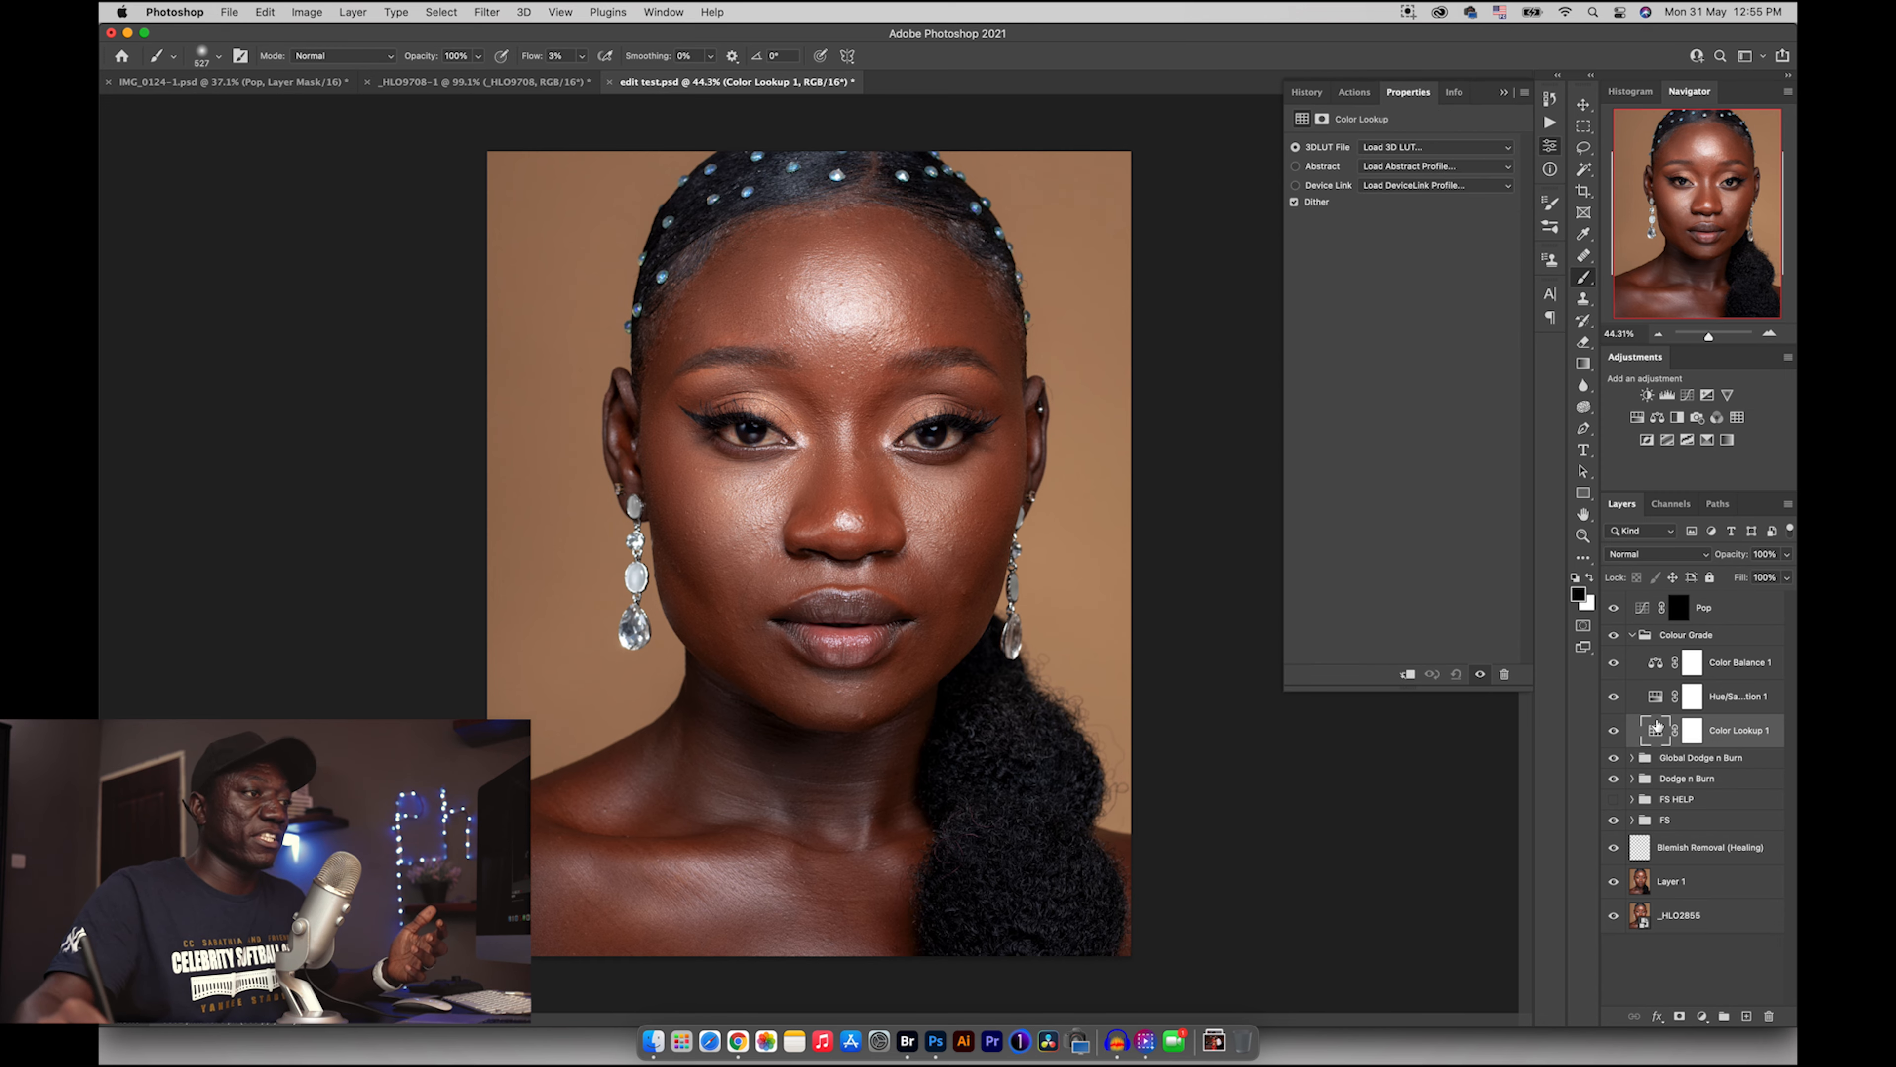
pyautogui.click(1396, 153)
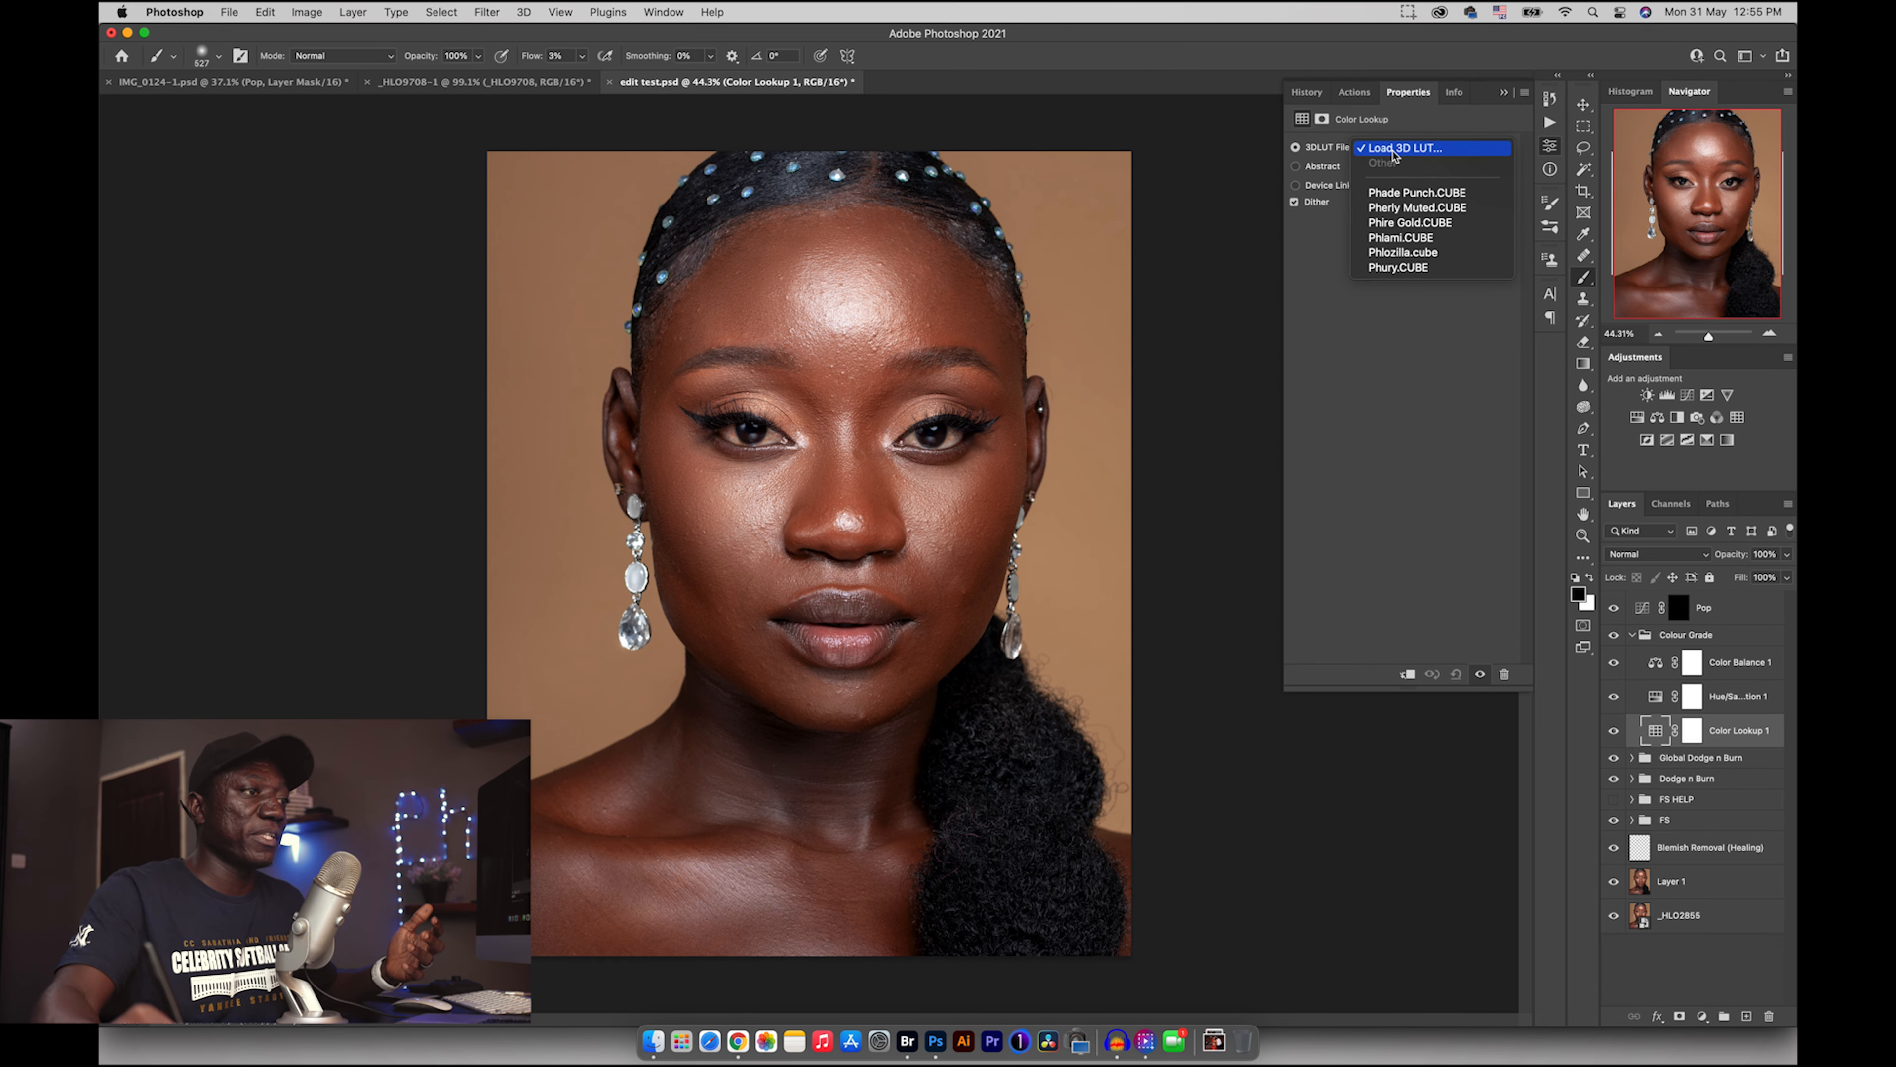
pyautogui.click(1398, 224)
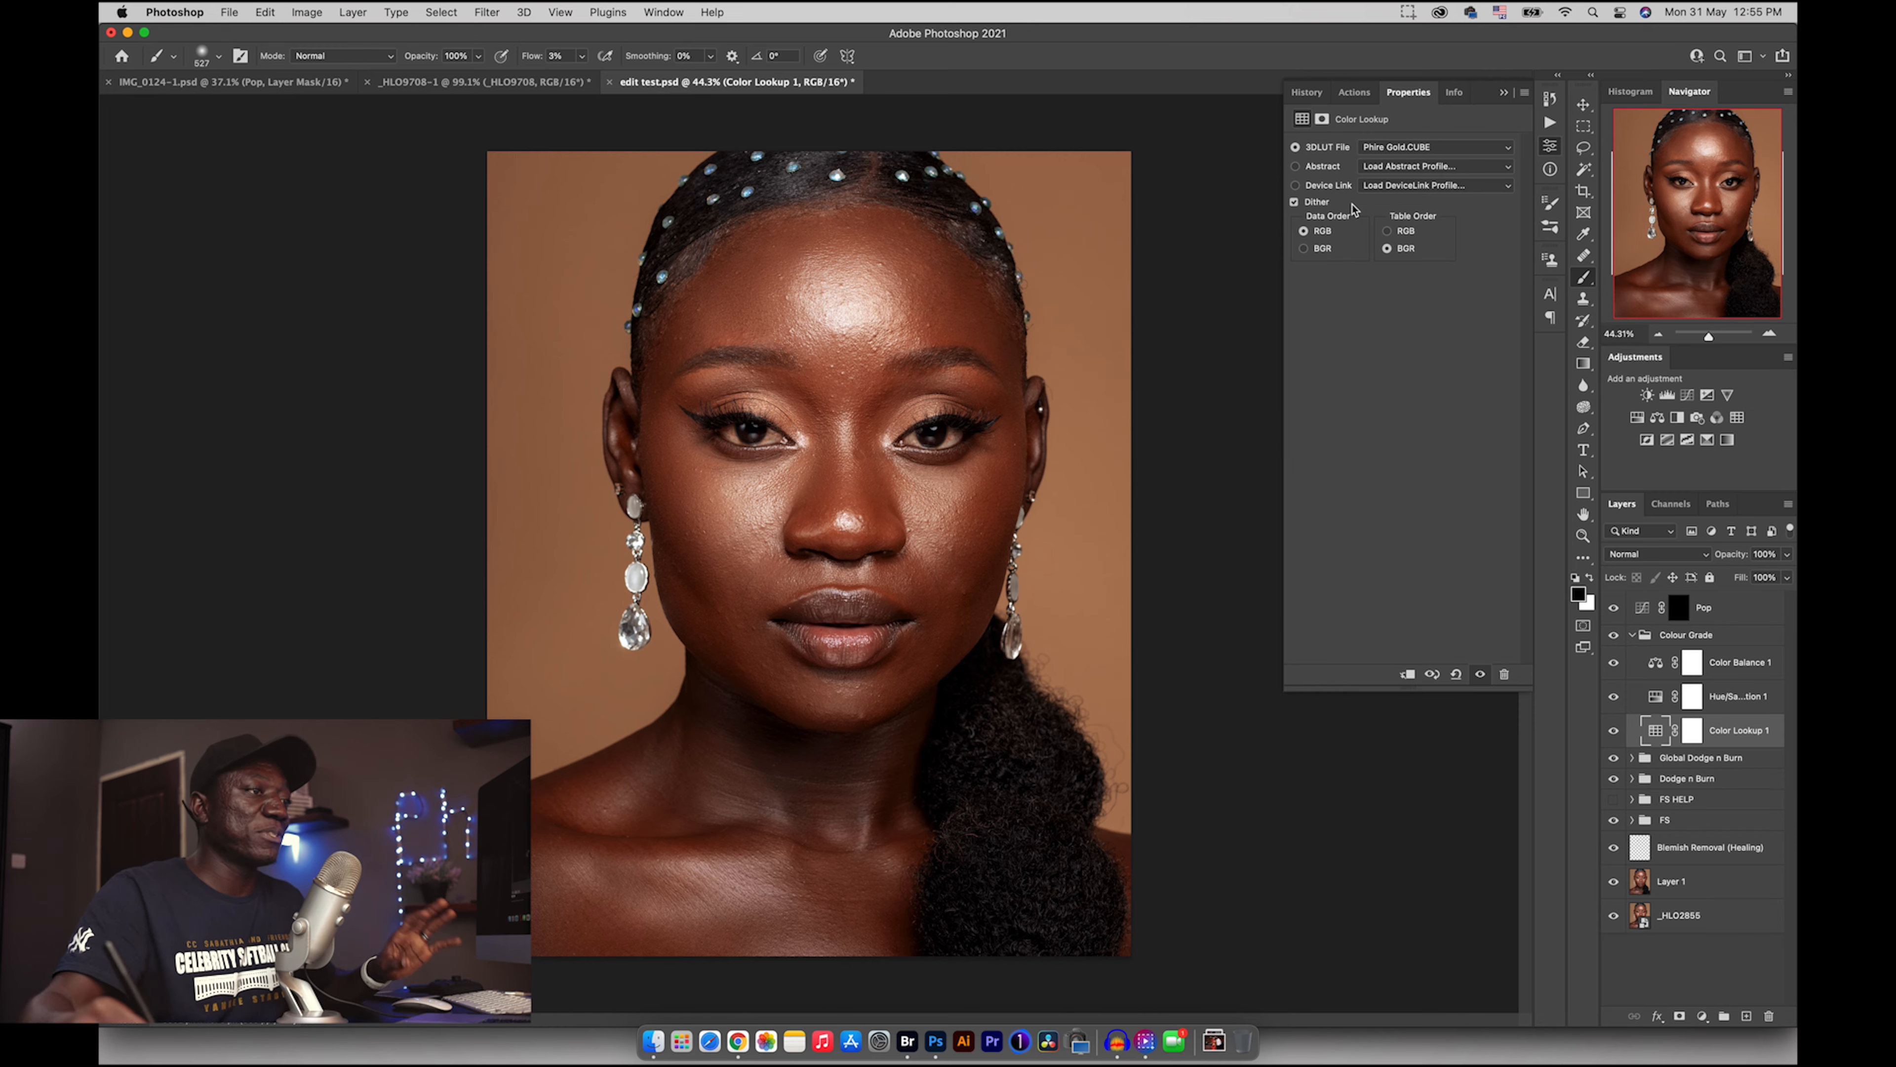
# - Switch the Color Lookup 1 LUT to Phlozilla.cube and reduce the layer's opacity to 83%
pyautogui.click(1397, 147)
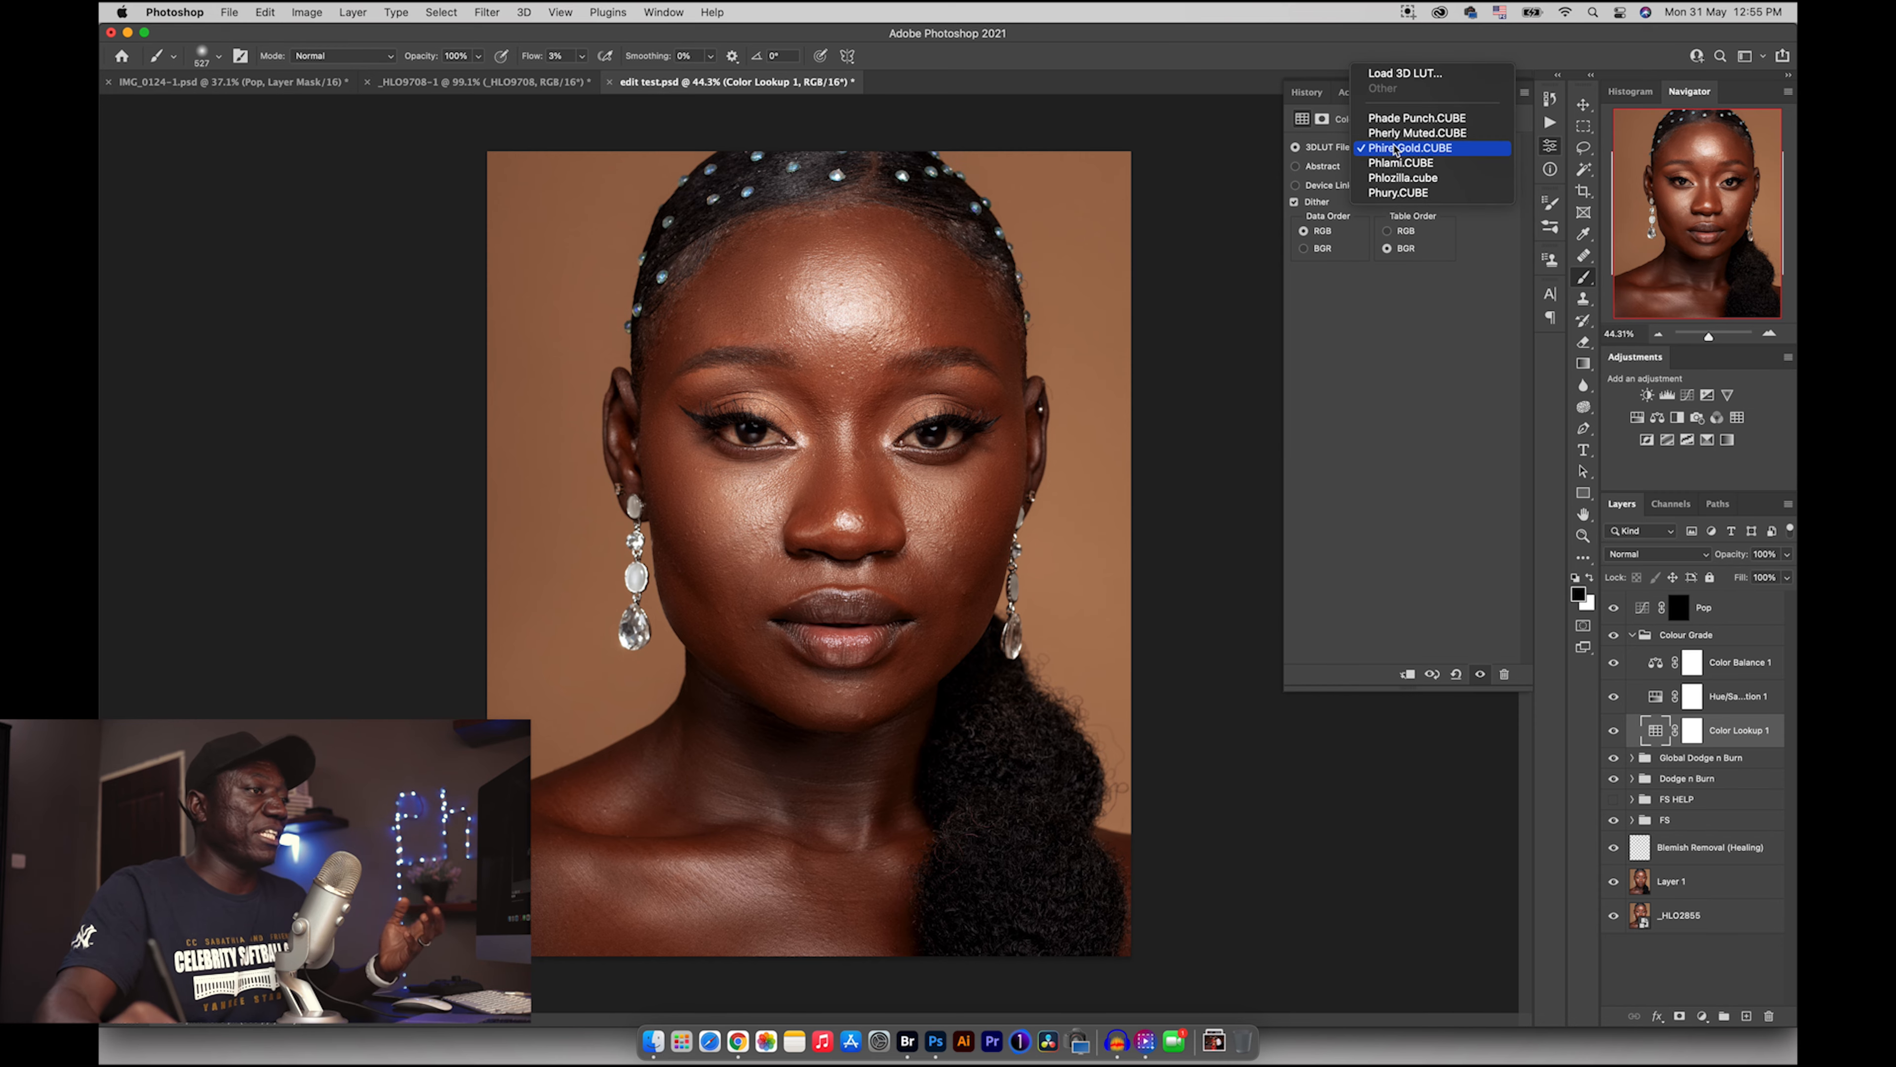
pyautogui.click(1395, 179)
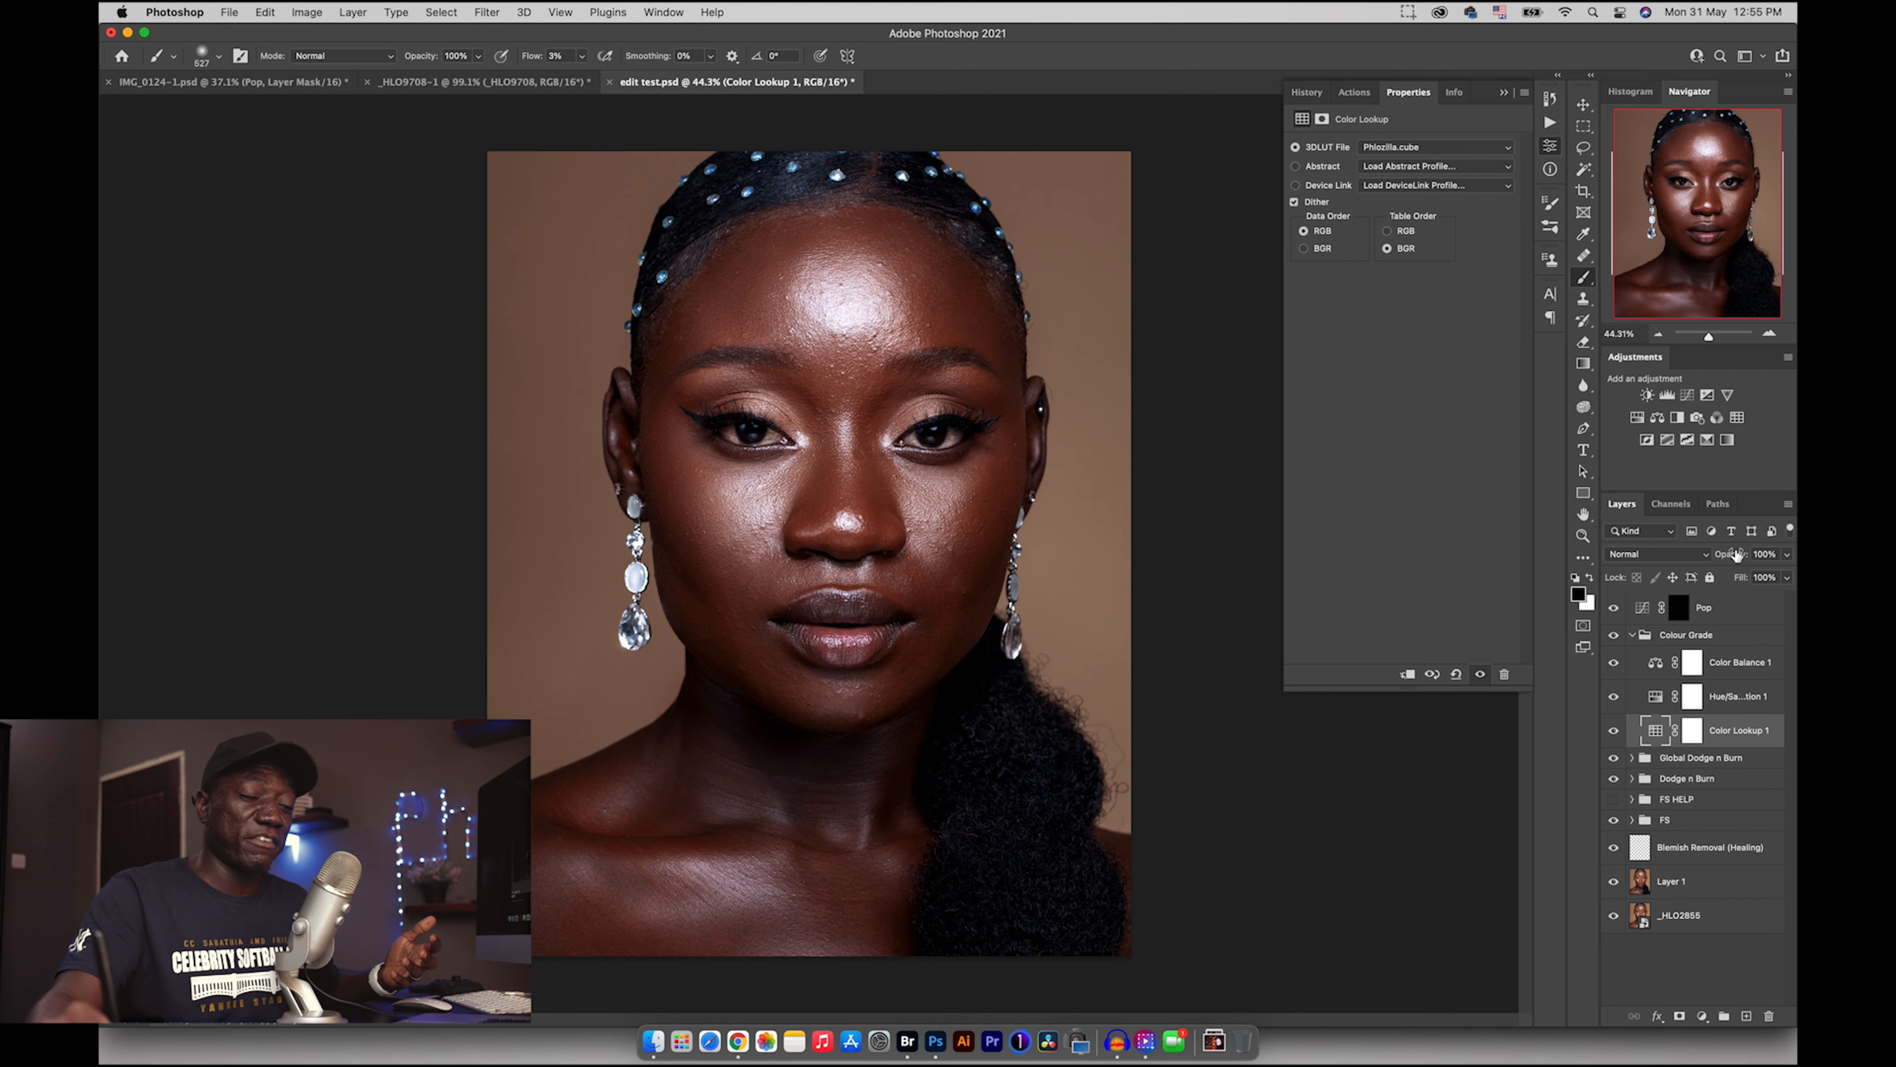
pyautogui.moveTo(1733, 560); pyautogui.dragTo(1706, 560)
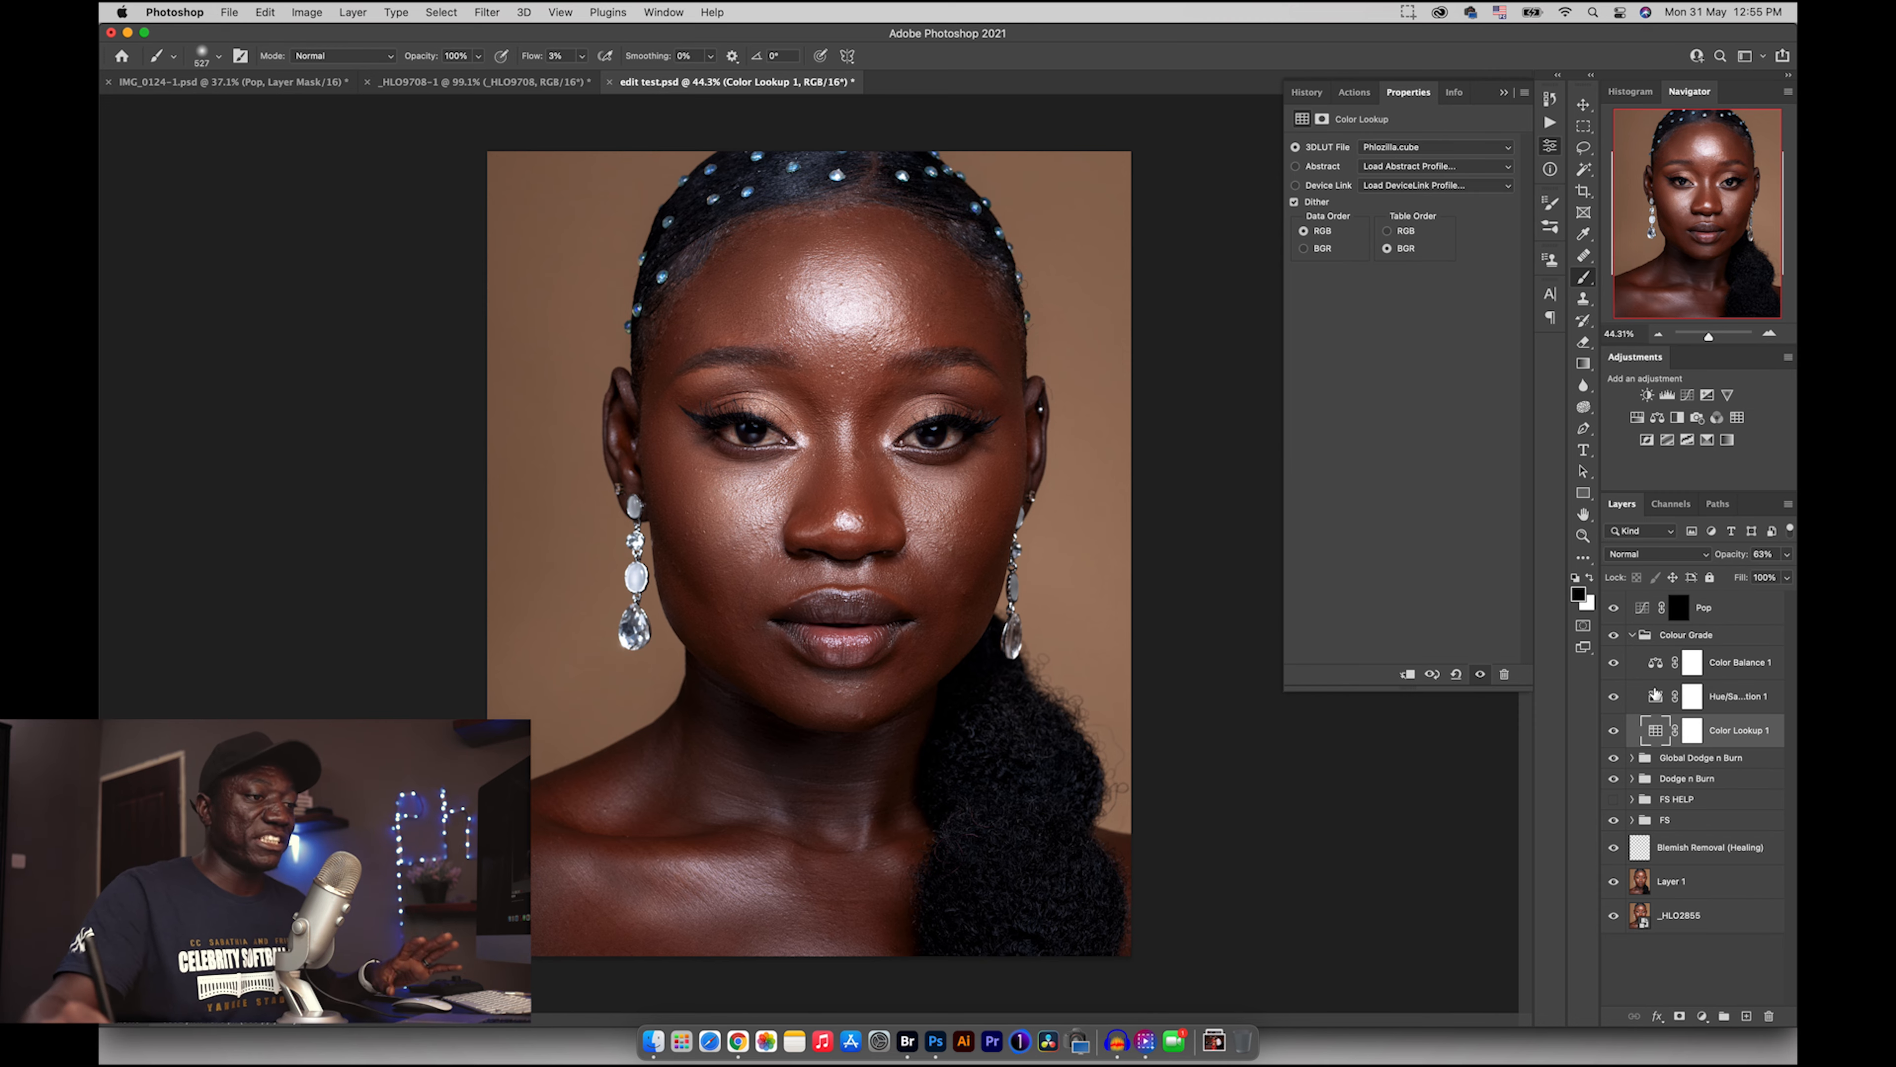
# - In the Hue/Saturation layer of the Colour Grade group, set the Reds to saturation -10 and hue -2
pyautogui.click(1655, 700)
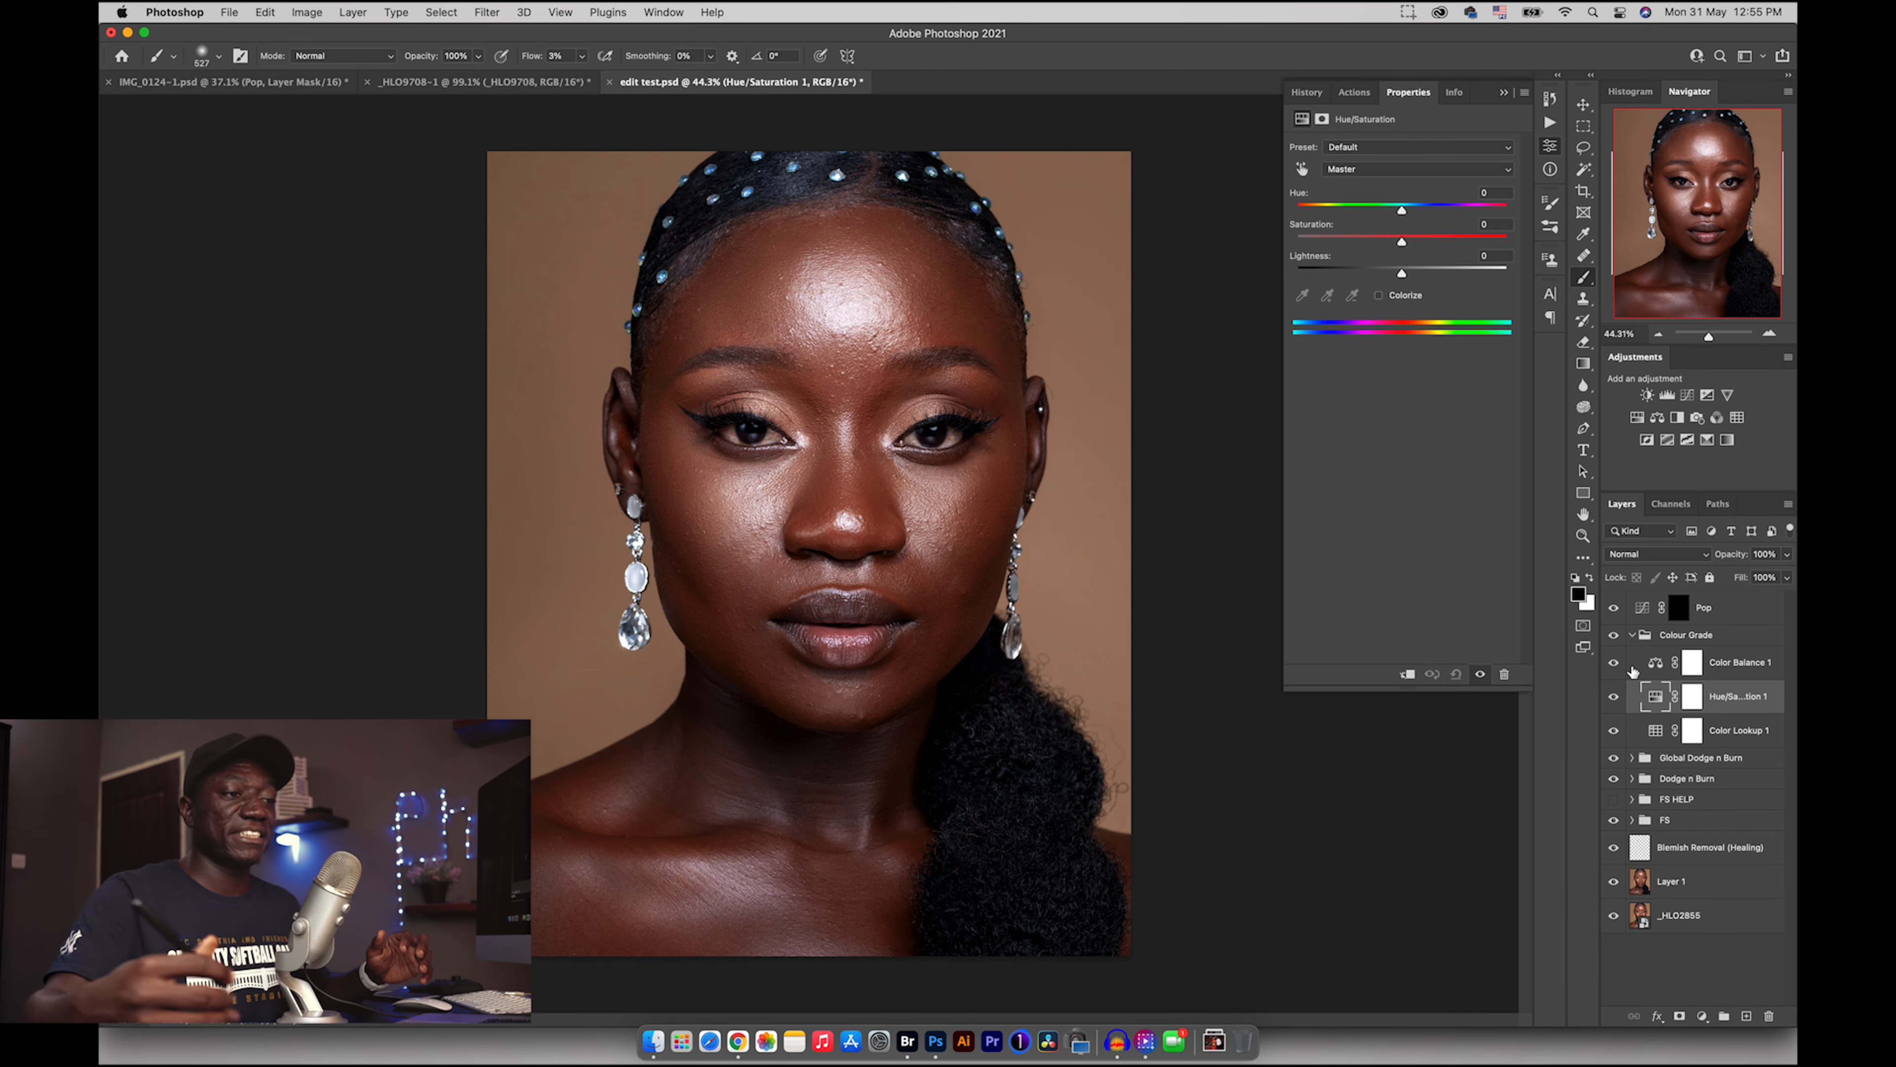
pyautogui.click(1377, 170)
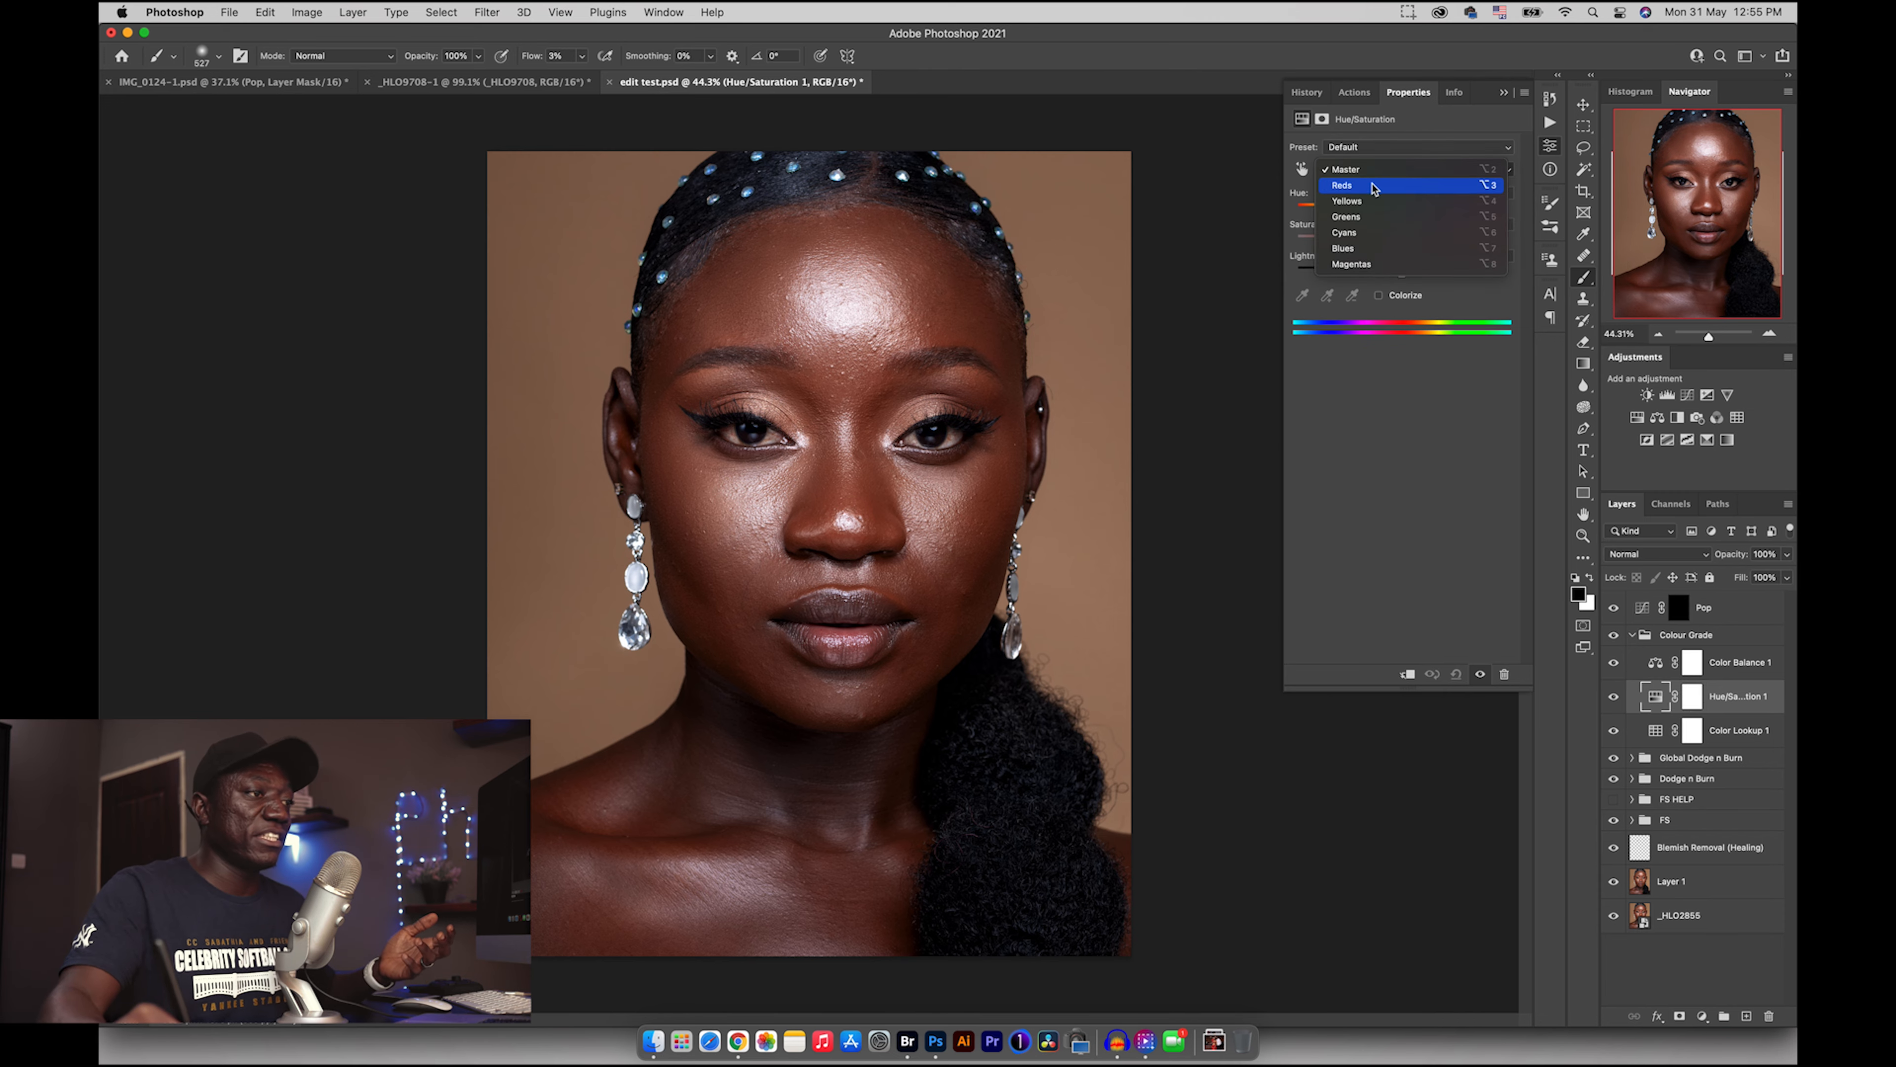
pyautogui.click(1367, 186)
pyautogui.moveTo(1403, 243)
pyautogui.mouseDown()
pyautogui.moveTo(1380, 244)
pyautogui.moveTo(1402, 275)
pyautogui.moveTo(1383, 274)
pyautogui.moveTo(1428, 275)
pyautogui.moveTo(1398, 274)
pyautogui.mouseUp()
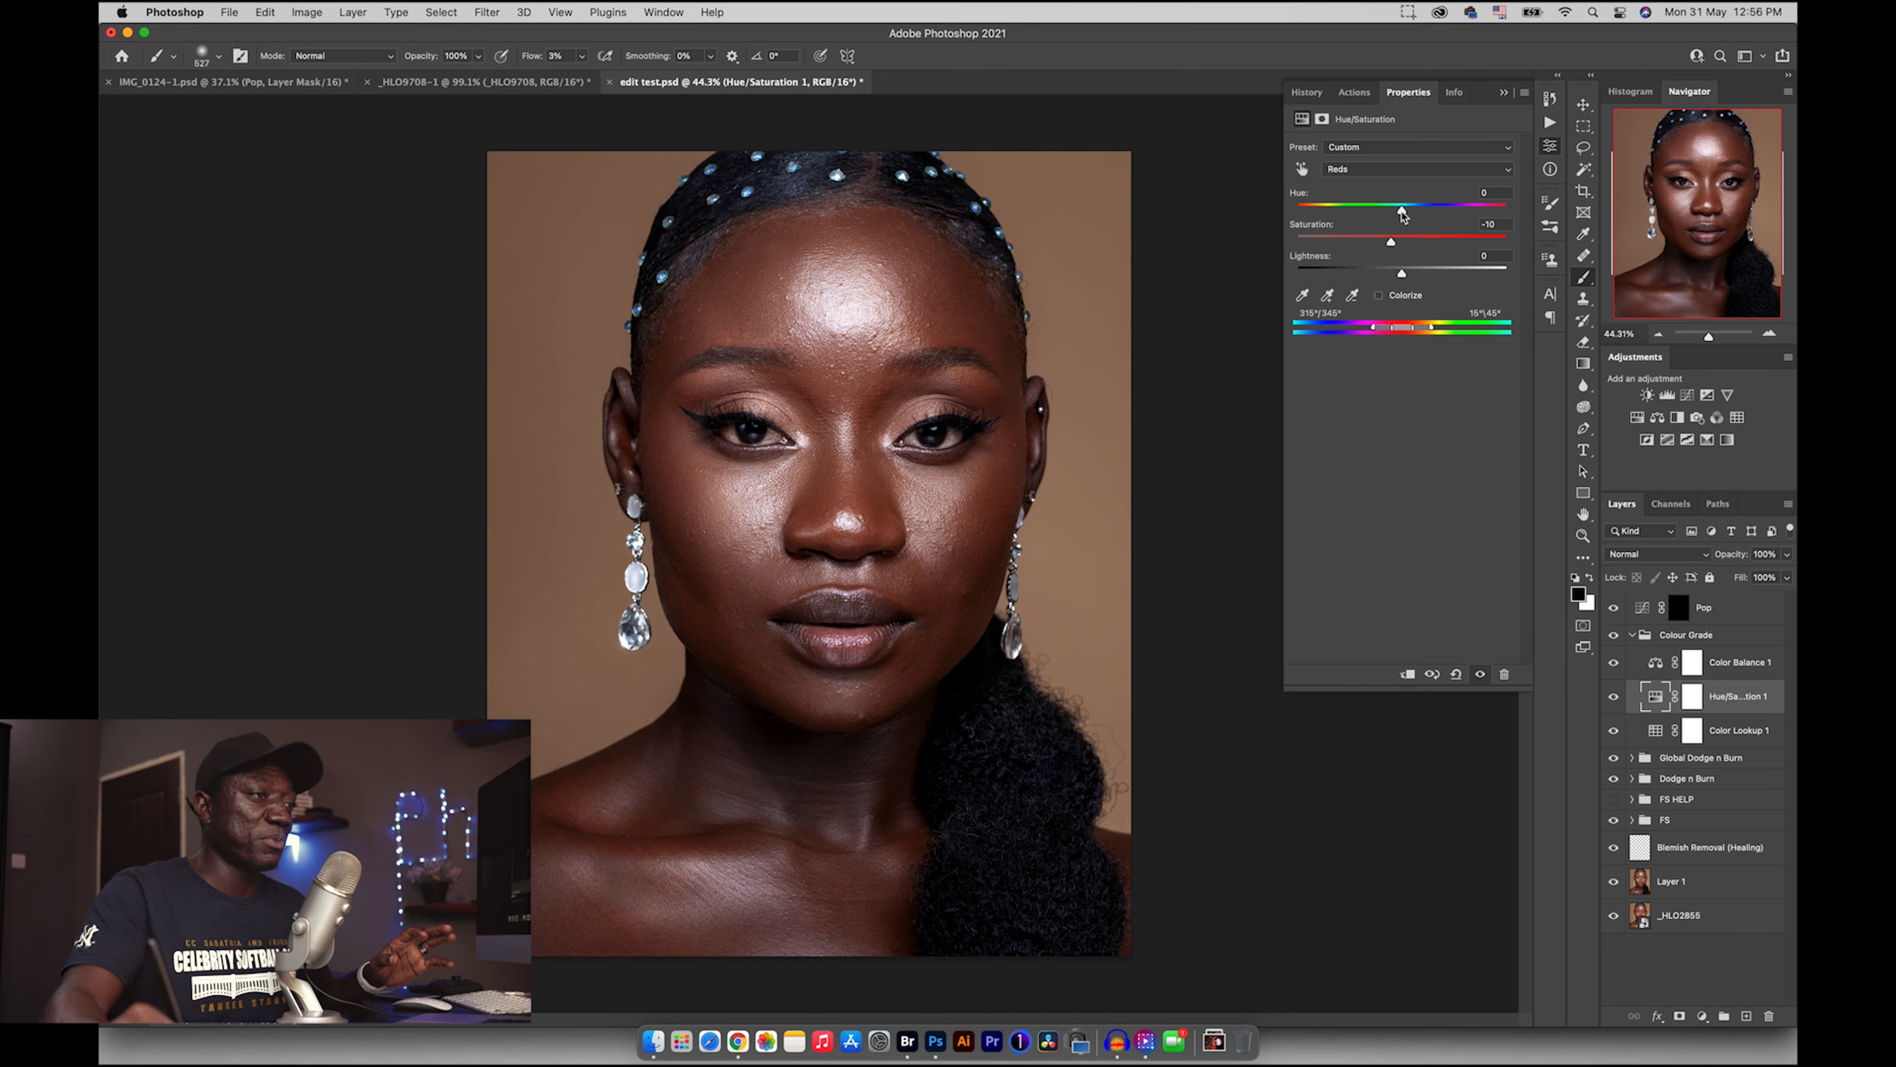
pyautogui.moveTo(1403, 213); pyautogui.dragTo(1400, 213)
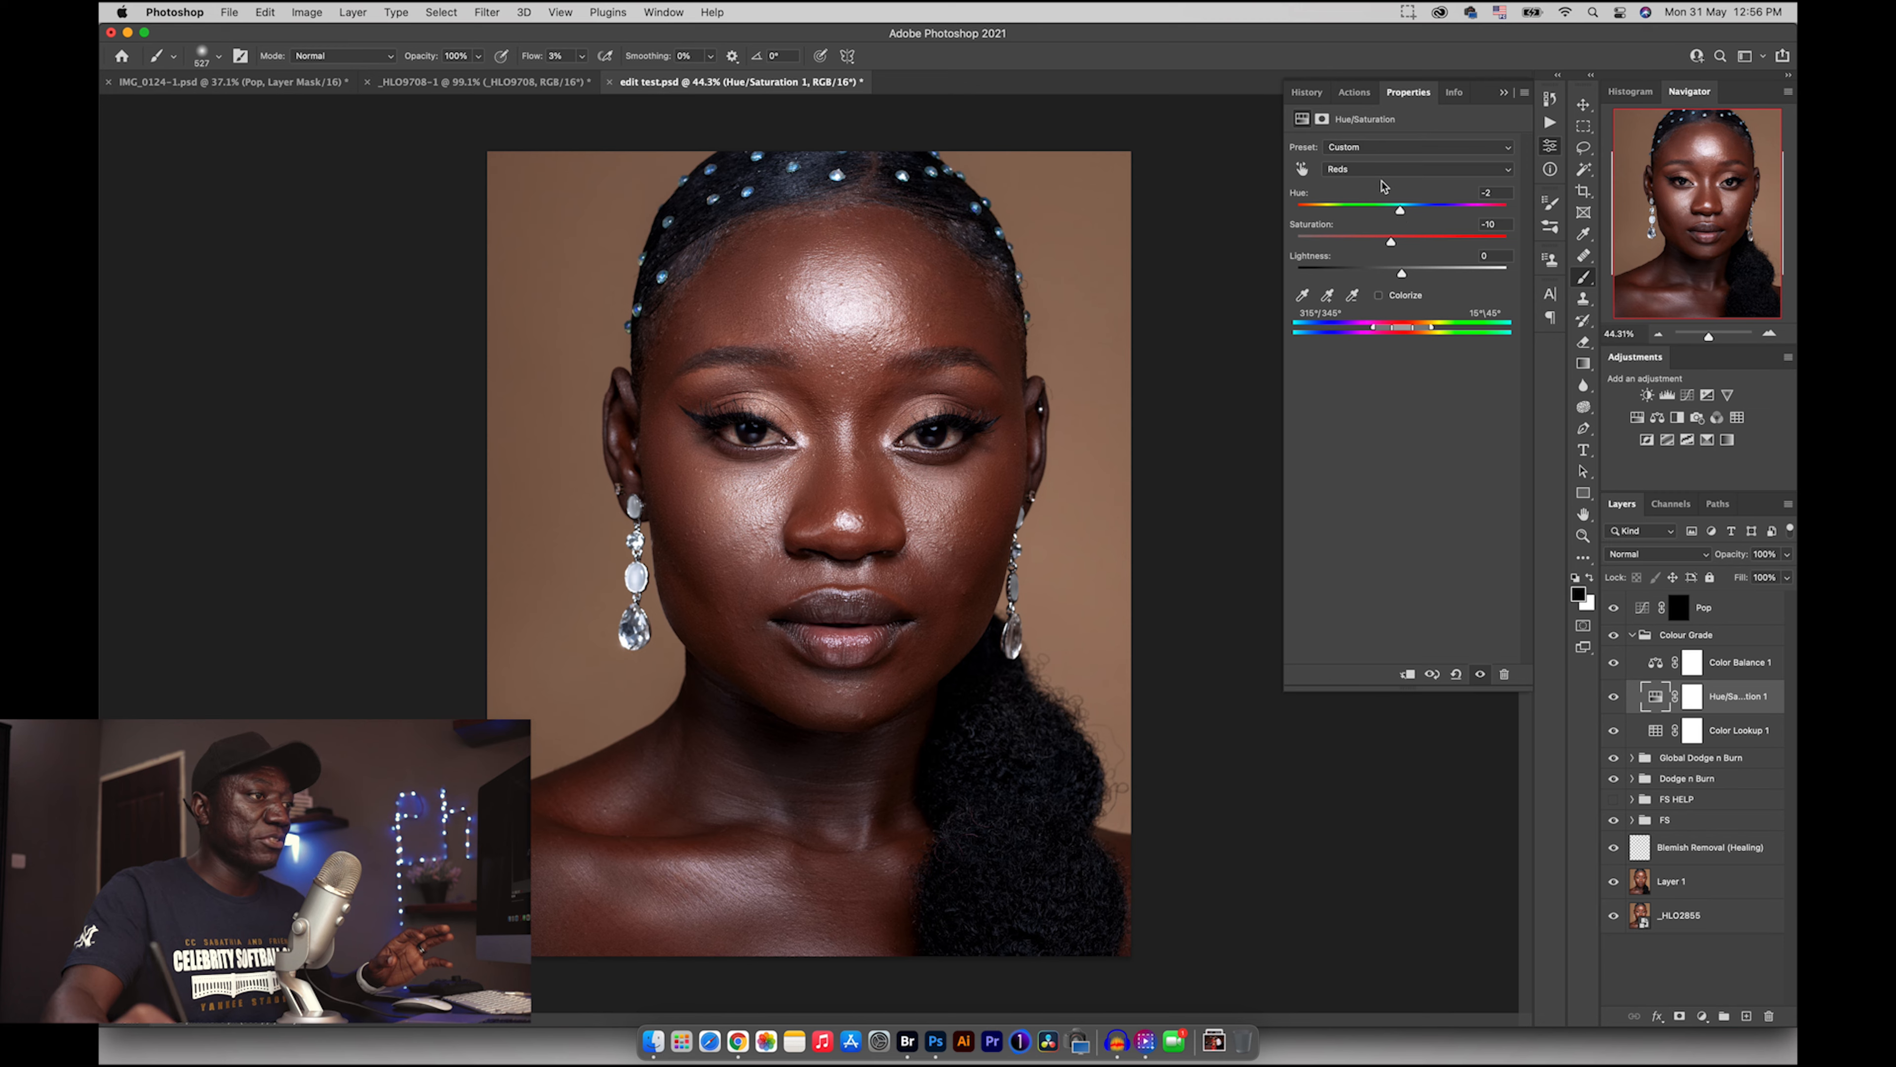
# - Set the Yellows of the Hue/Saturation layer to hue -6 and saturation -20
pyautogui.click(1372, 170)
pyautogui.click(1367, 188)
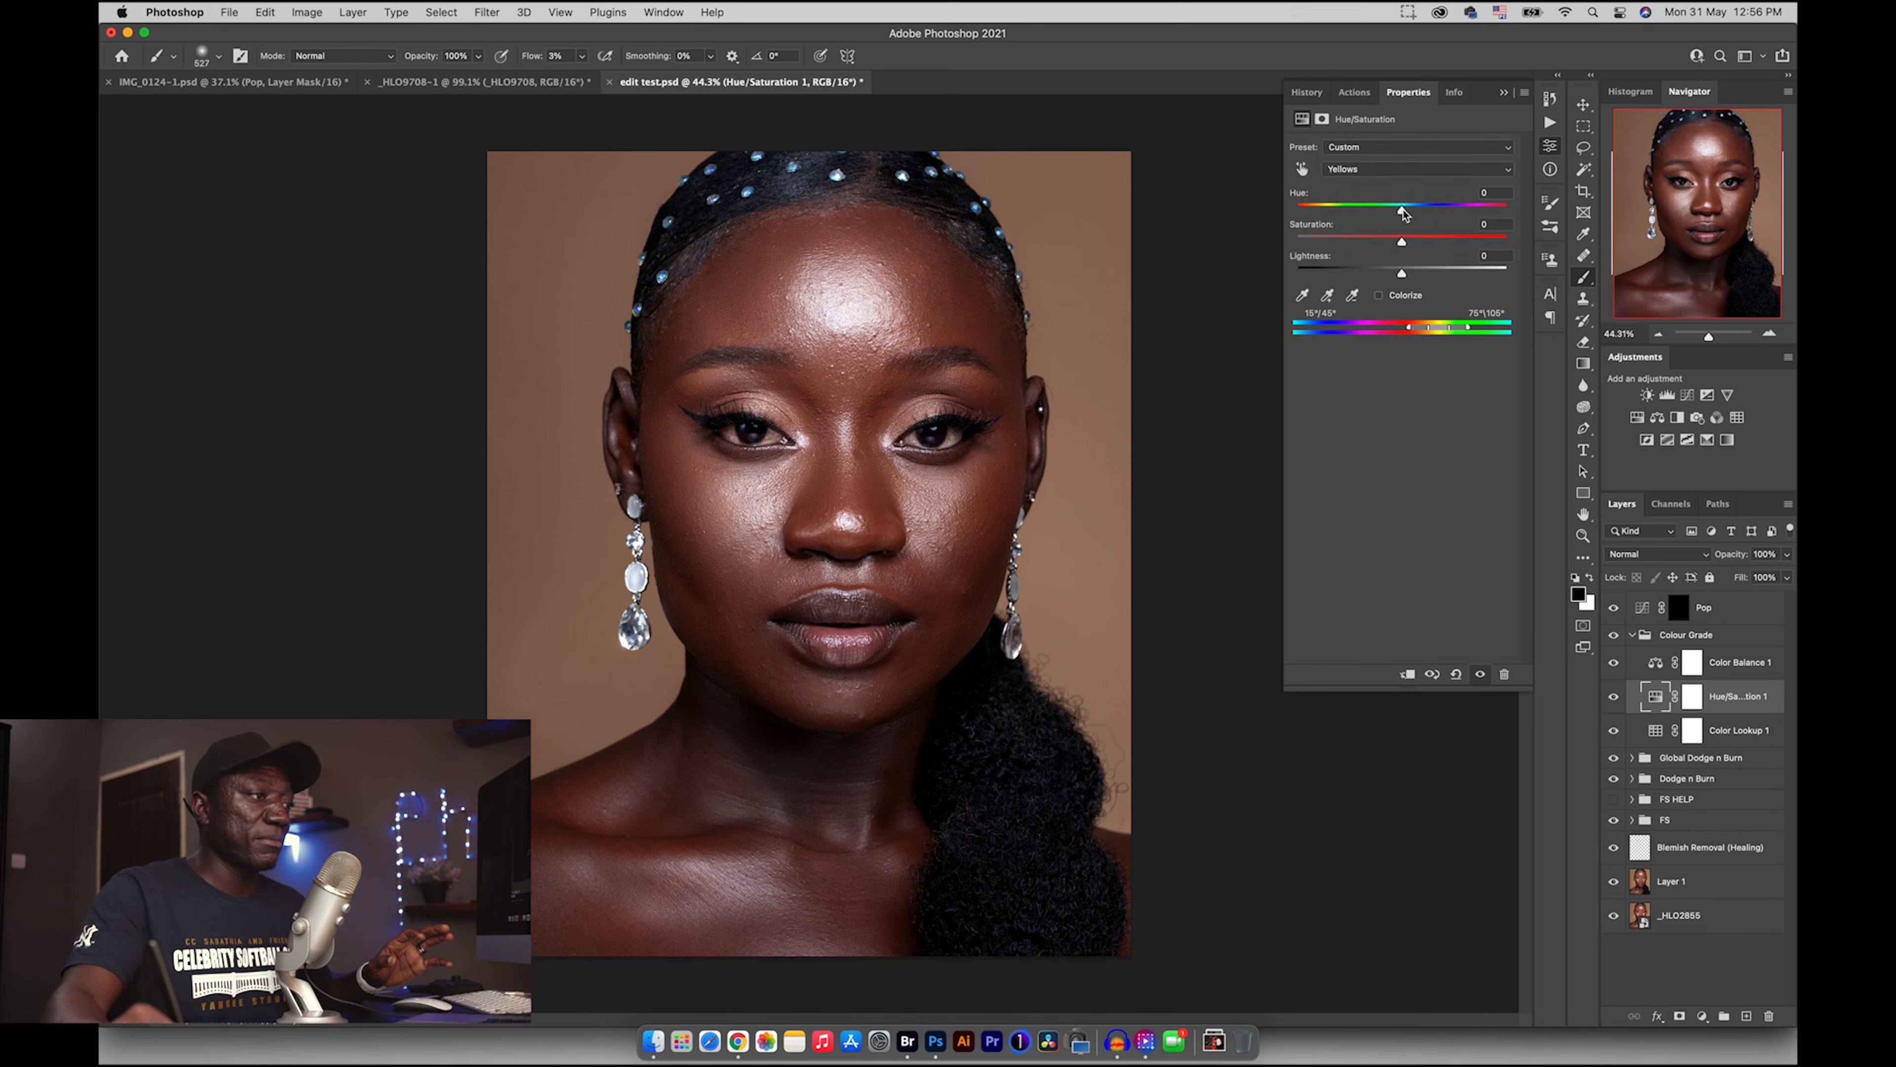
pyautogui.moveTo(1397, 214); pyautogui.dragTo(1382, 244)
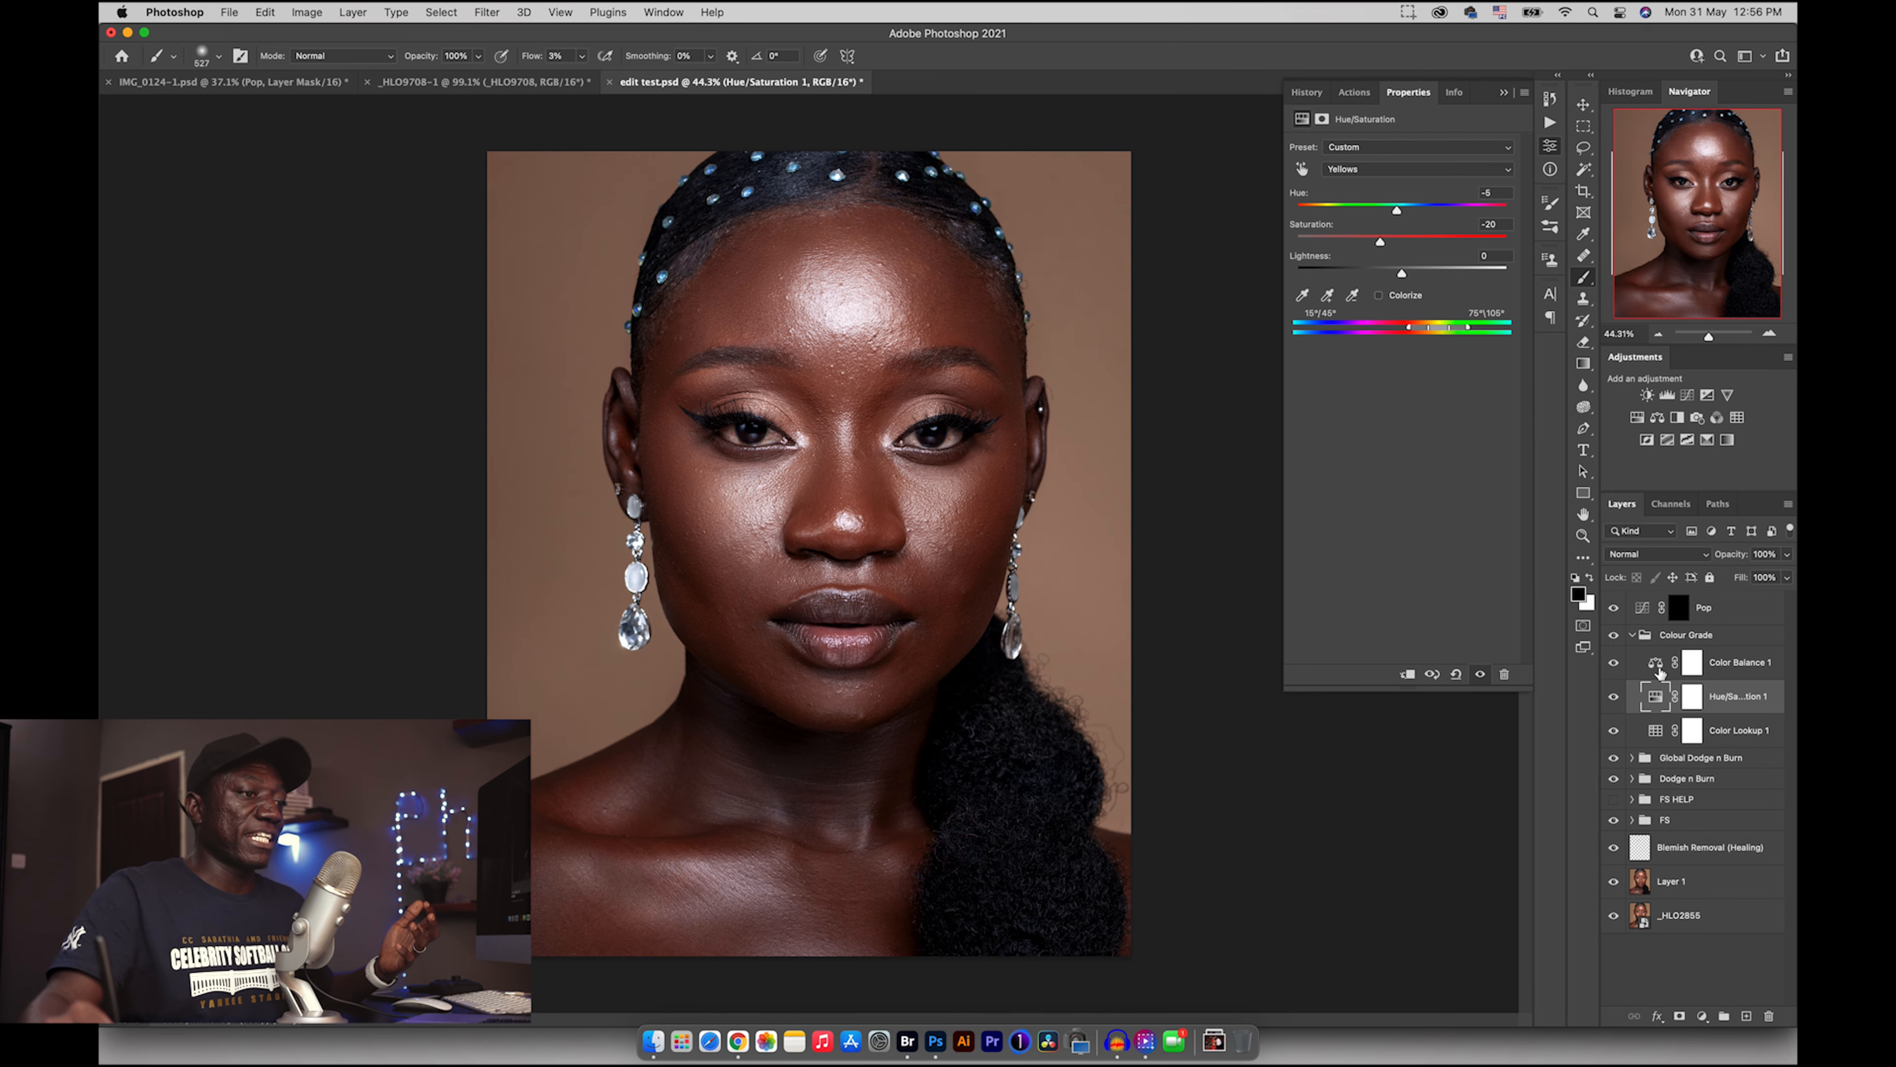
# - Set the Color Balance 1 midtones to +3 red, +3 green and +7 blue, and compare the Colour Grade group off and on
pyautogui.click(1659, 666)
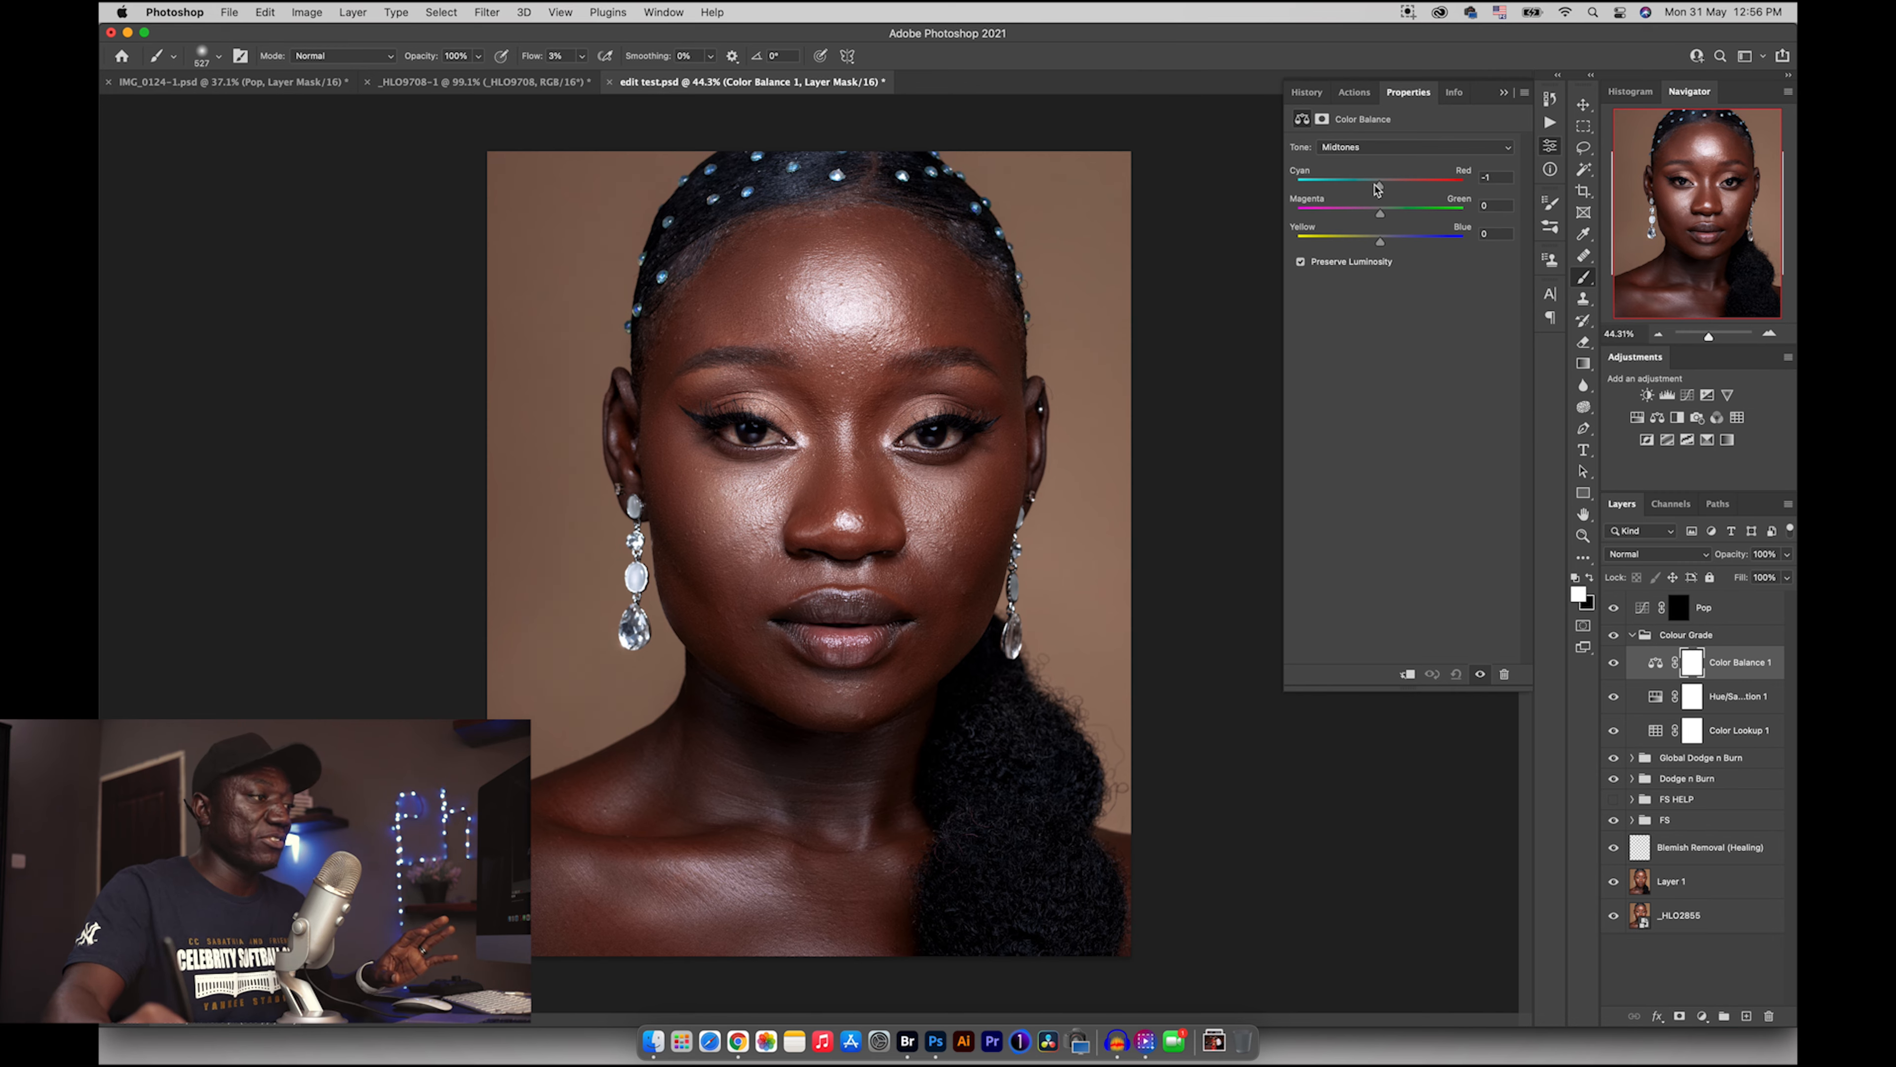
pyautogui.moveTo(1375, 189); pyautogui.dragTo(1374, 242)
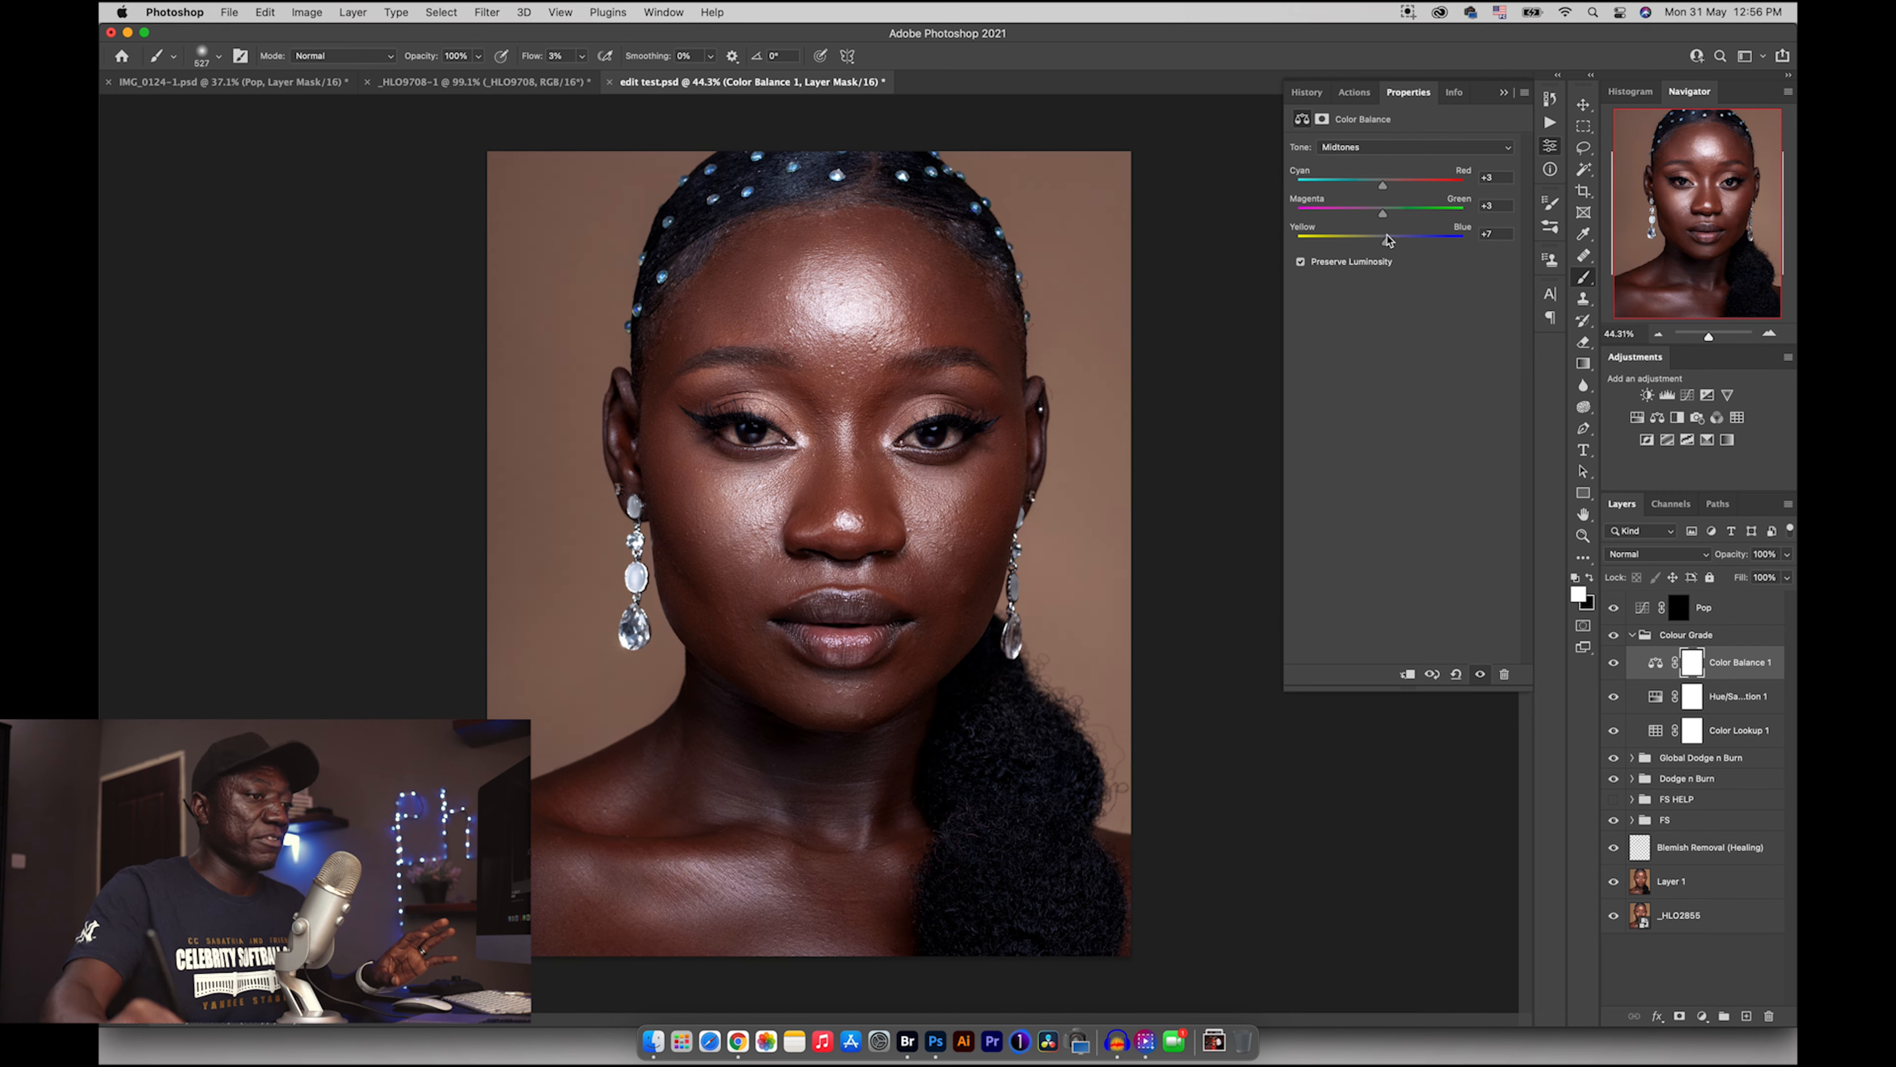
pyautogui.click(1633, 635)
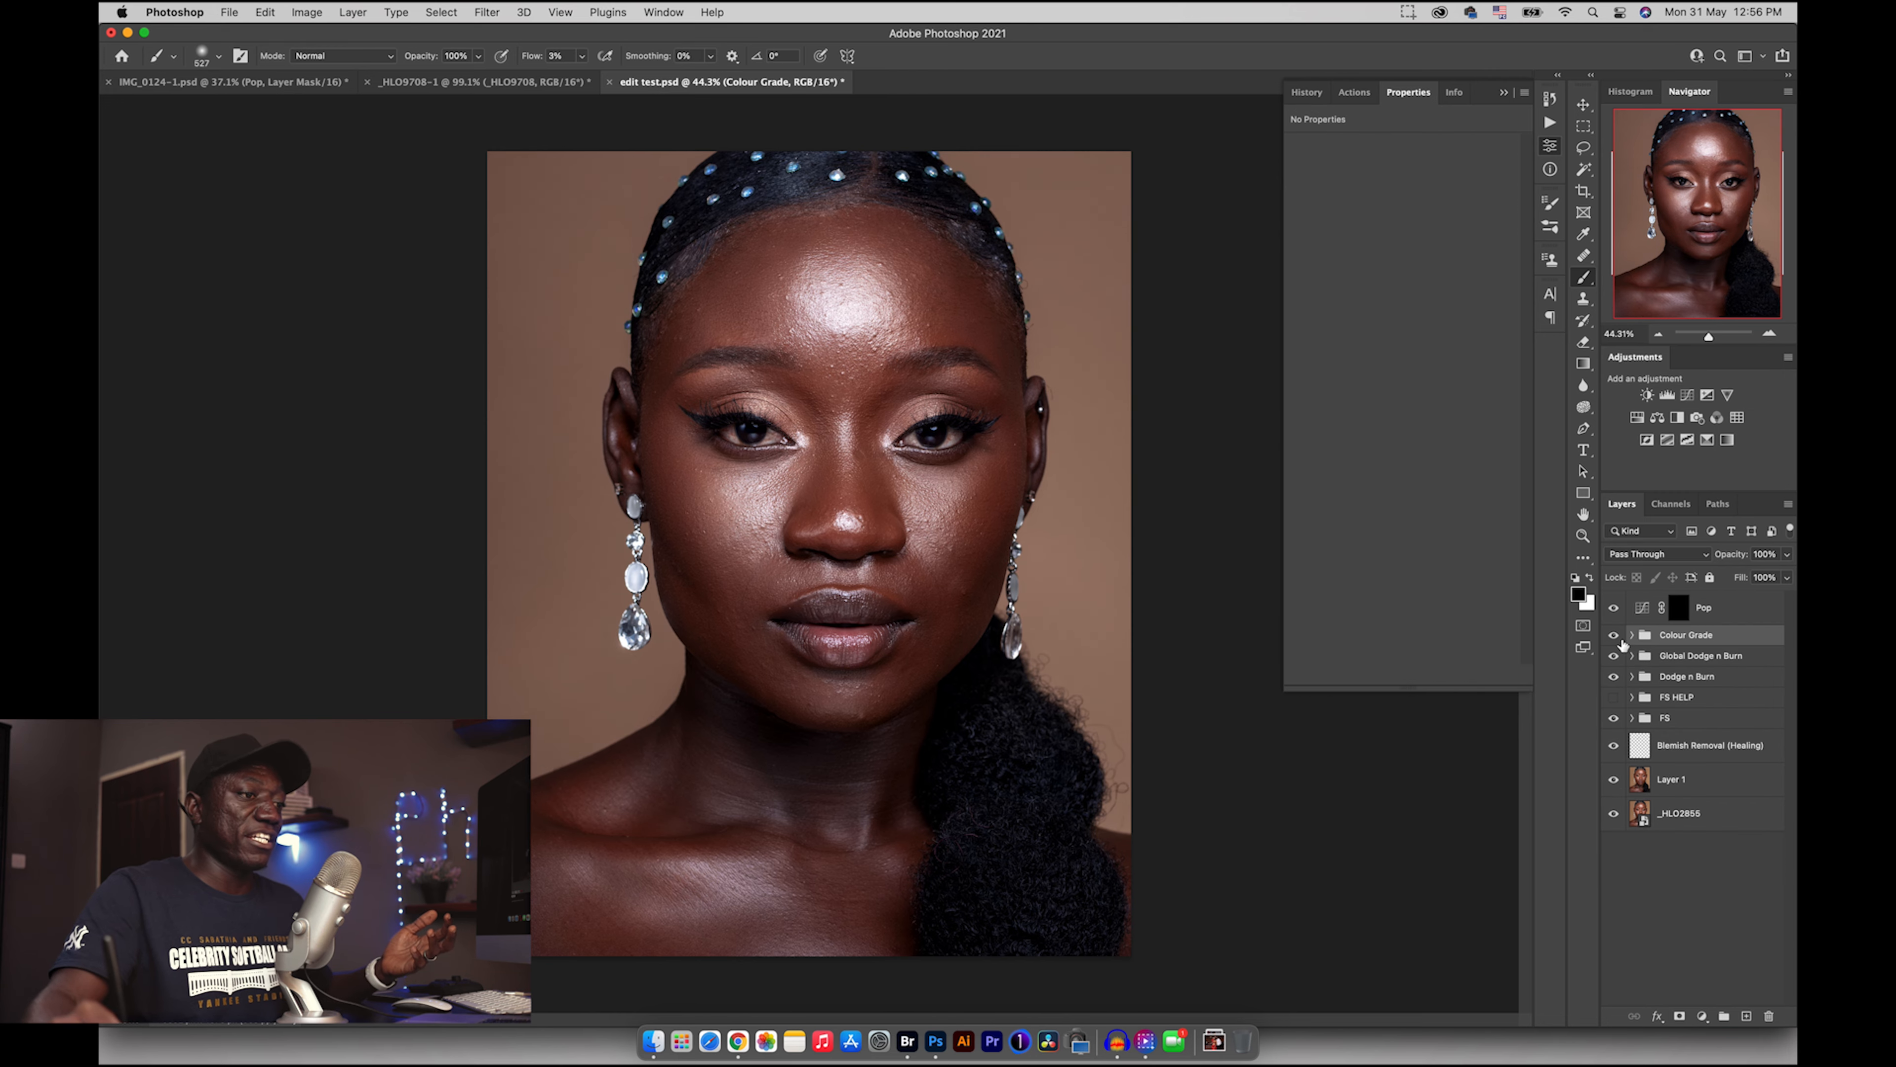
pyautogui.click(1615, 636)
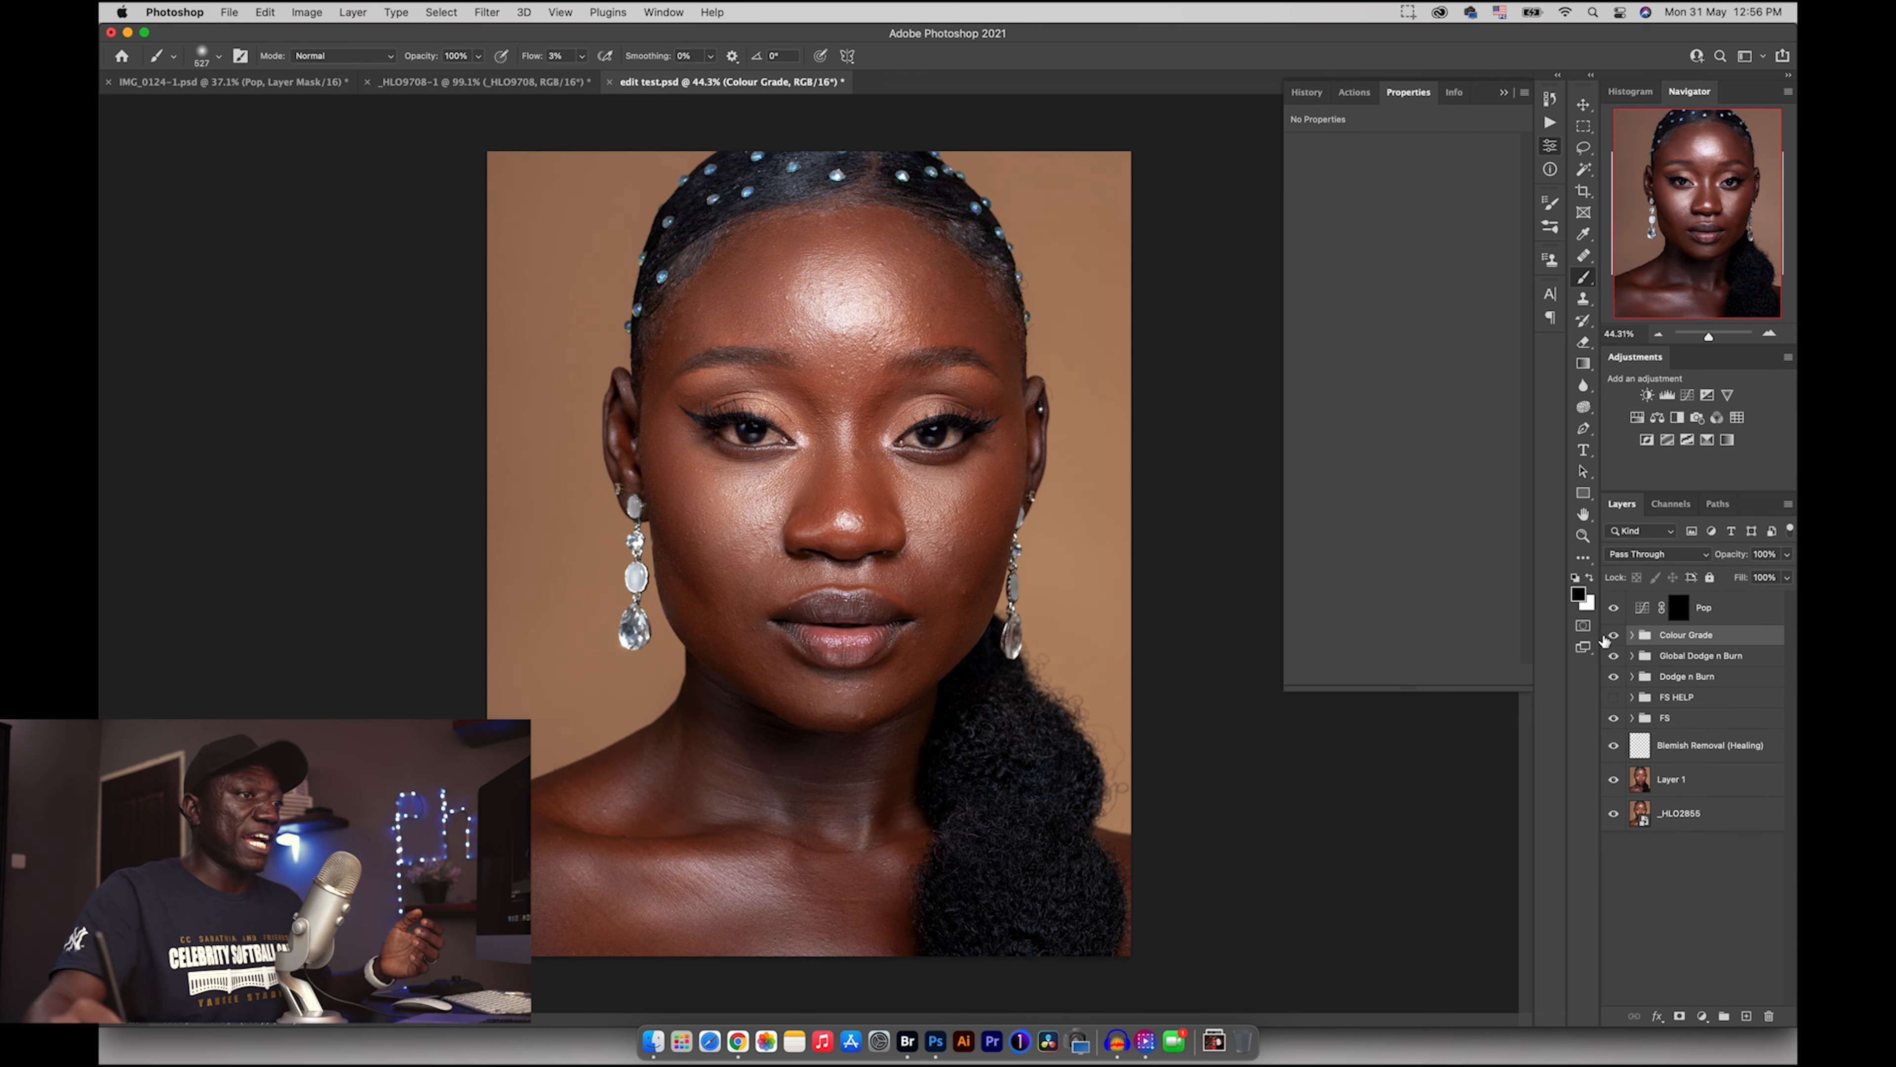
pyautogui.click(1615, 636)
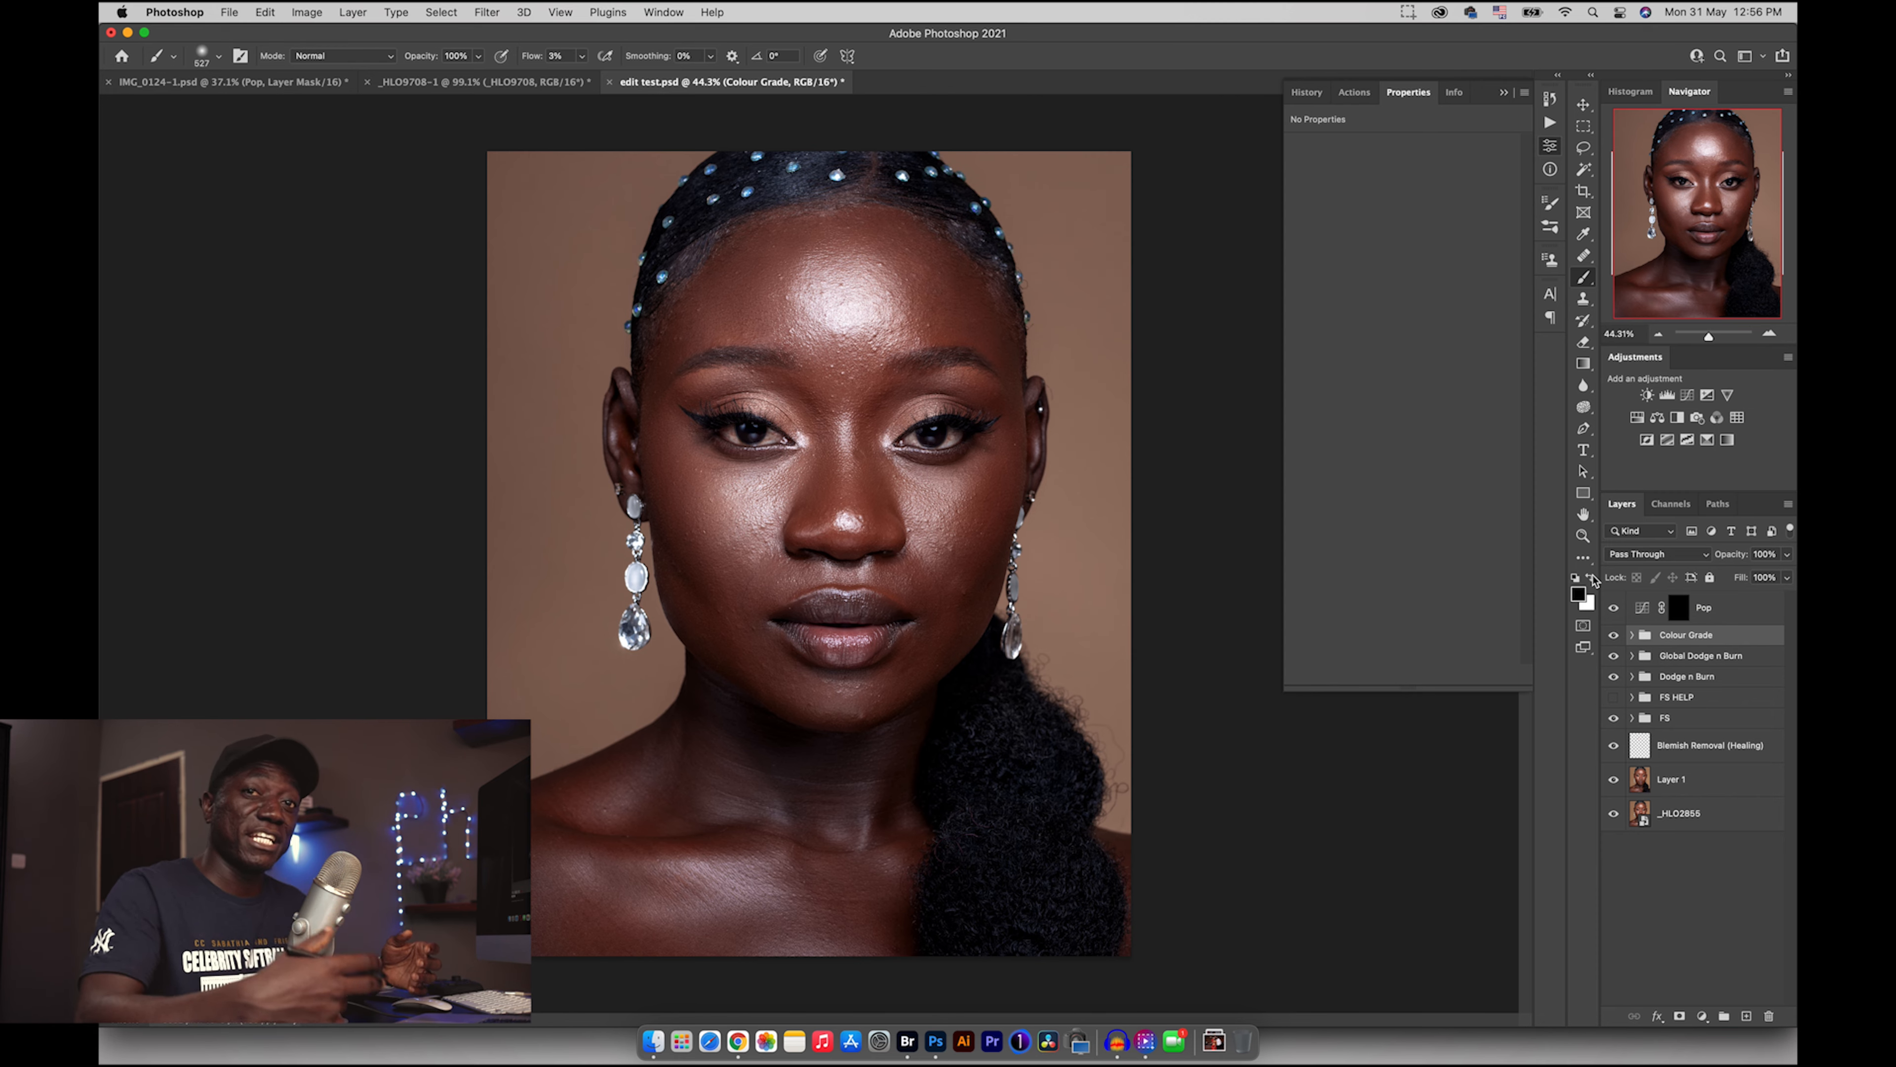
# - Fill the Pop layer's mask with white at 41% layer opacity, and compare the layer off and on
pyautogui.click(1594, 578)
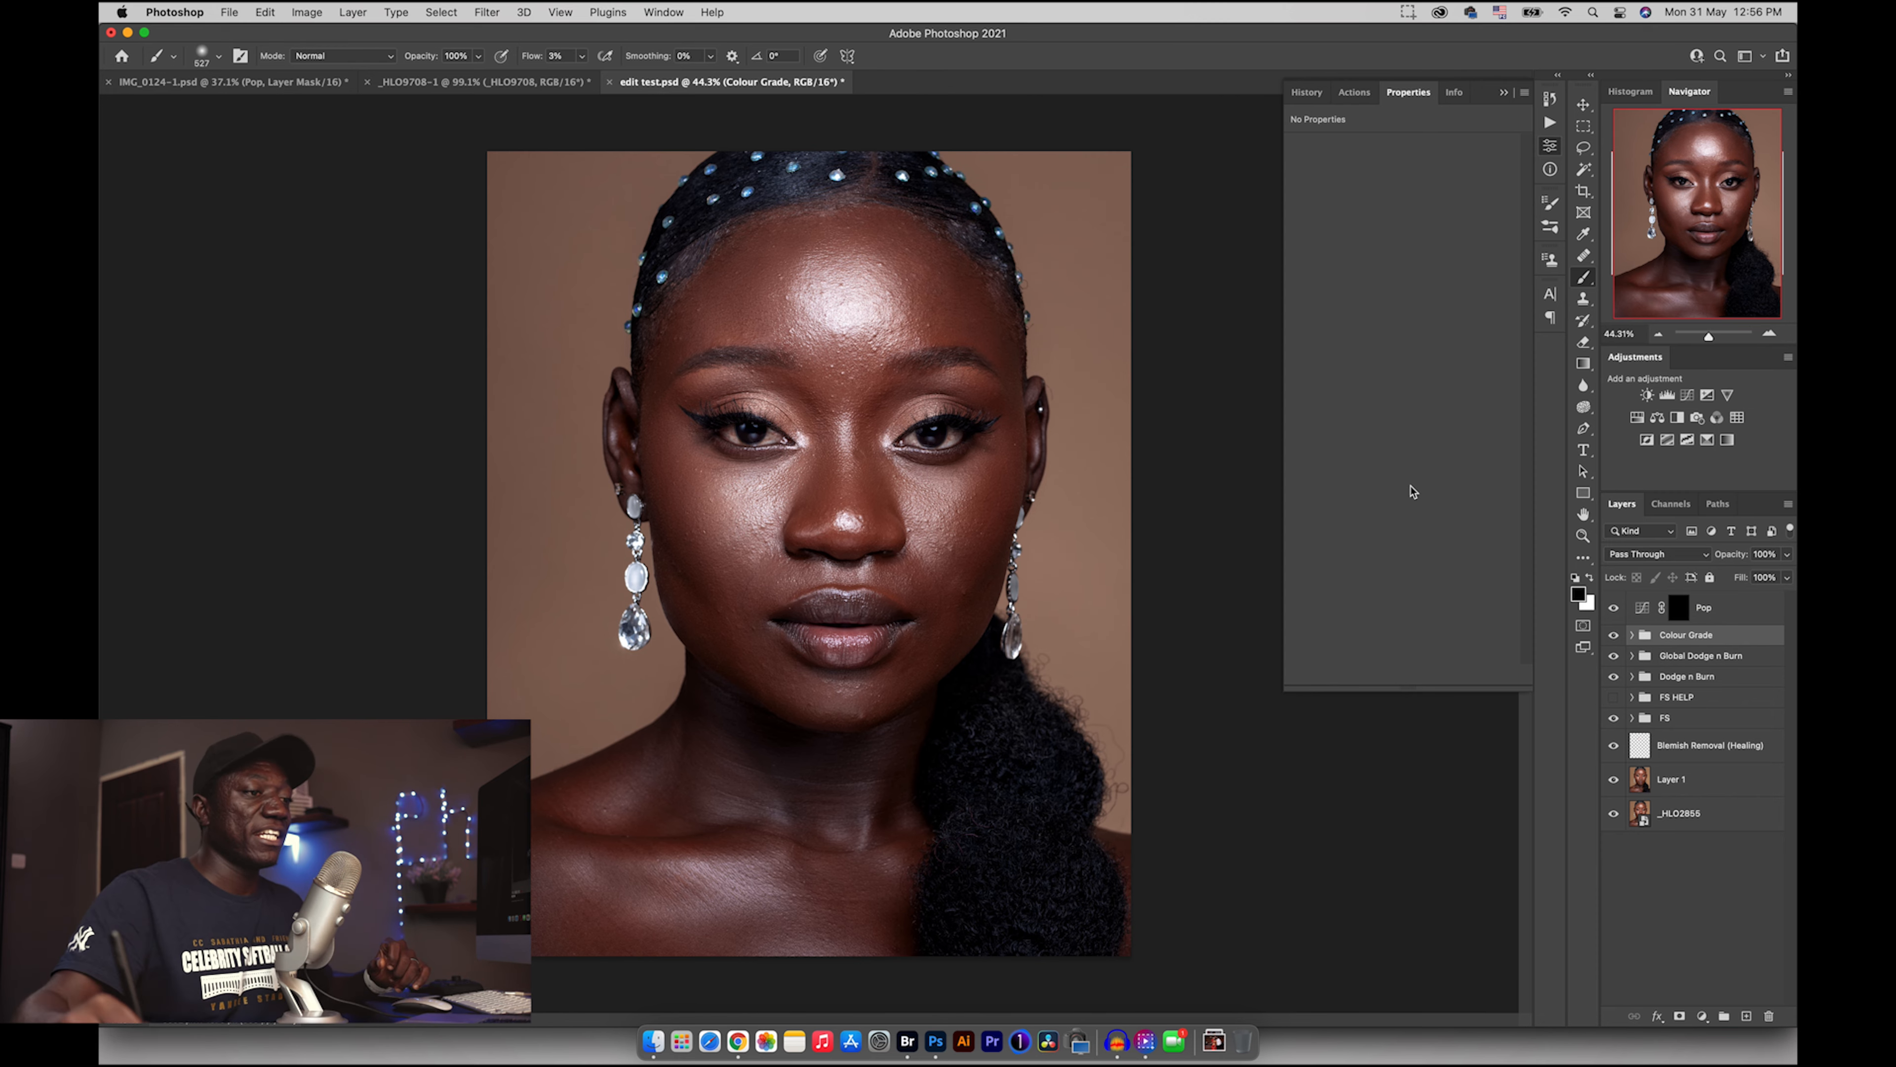
pyautogui.click(1680, 618)
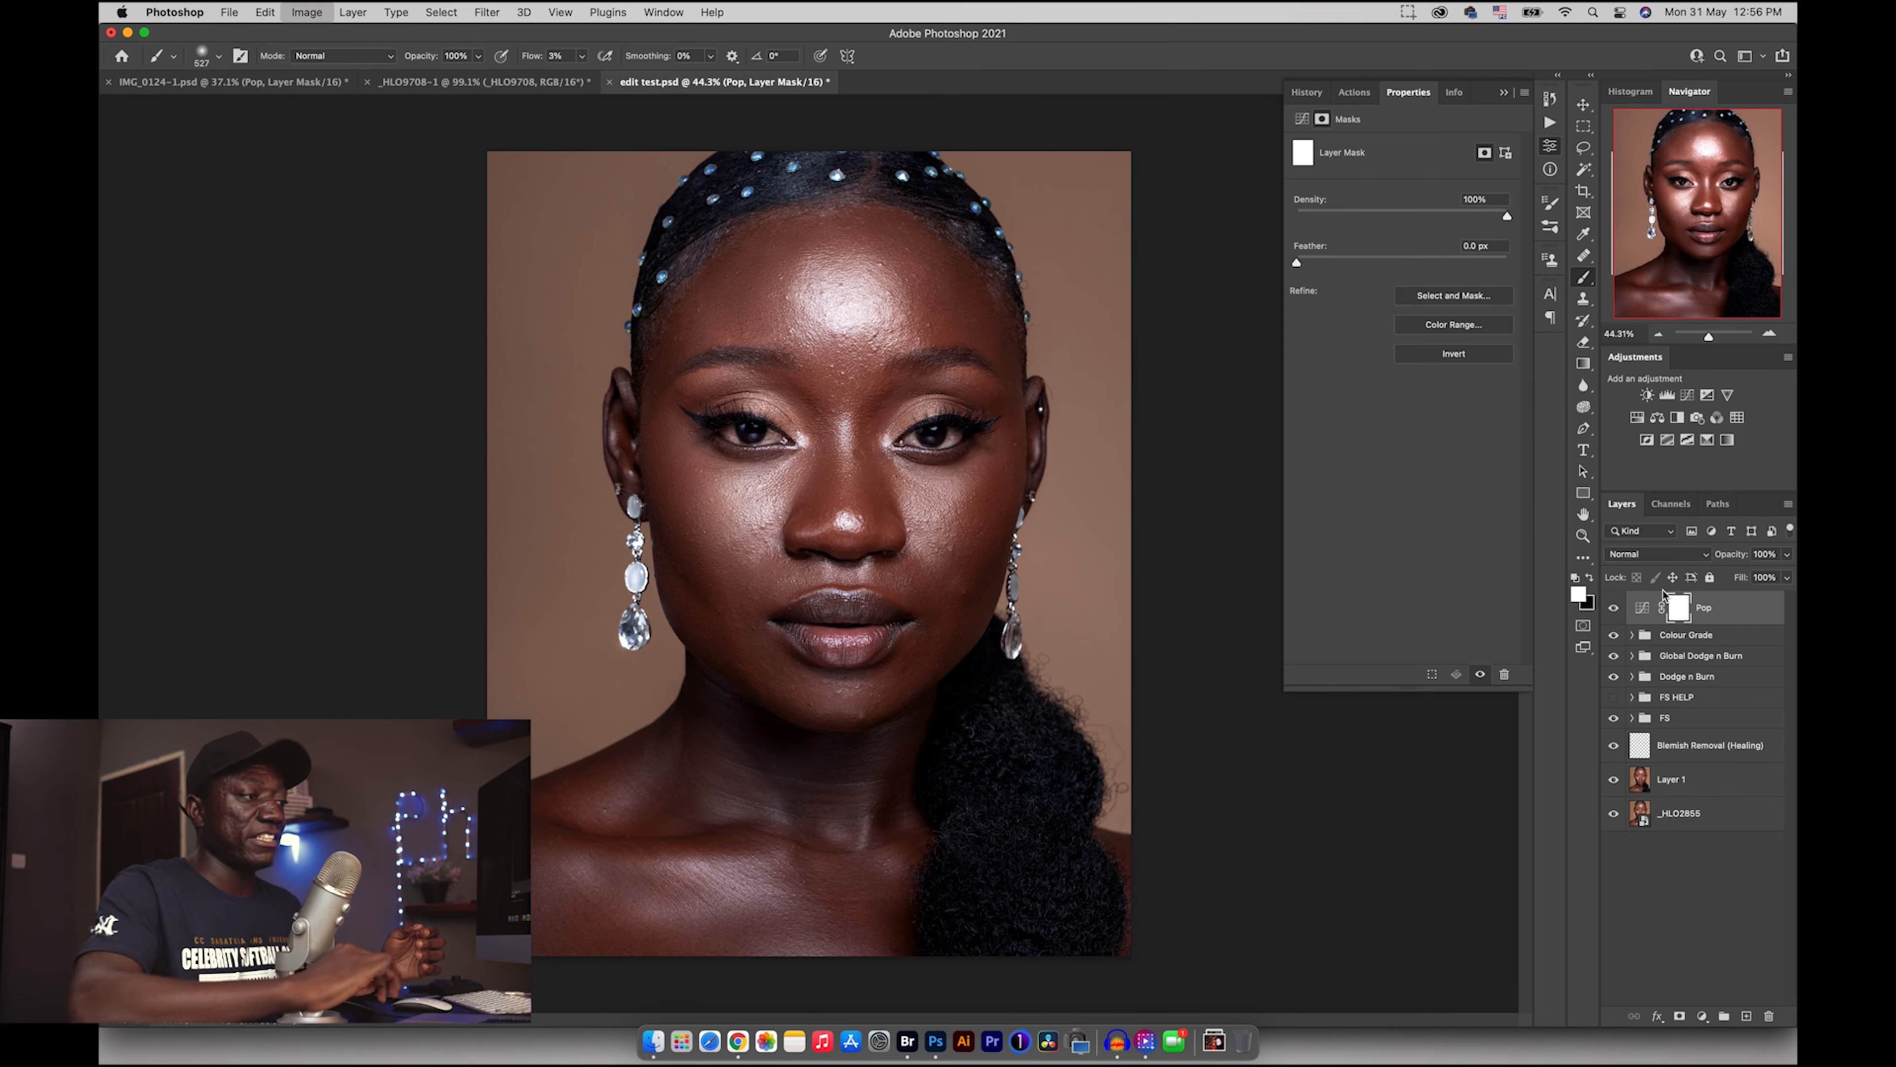
pyautogui.hotkey('alt', 'BackSpace')
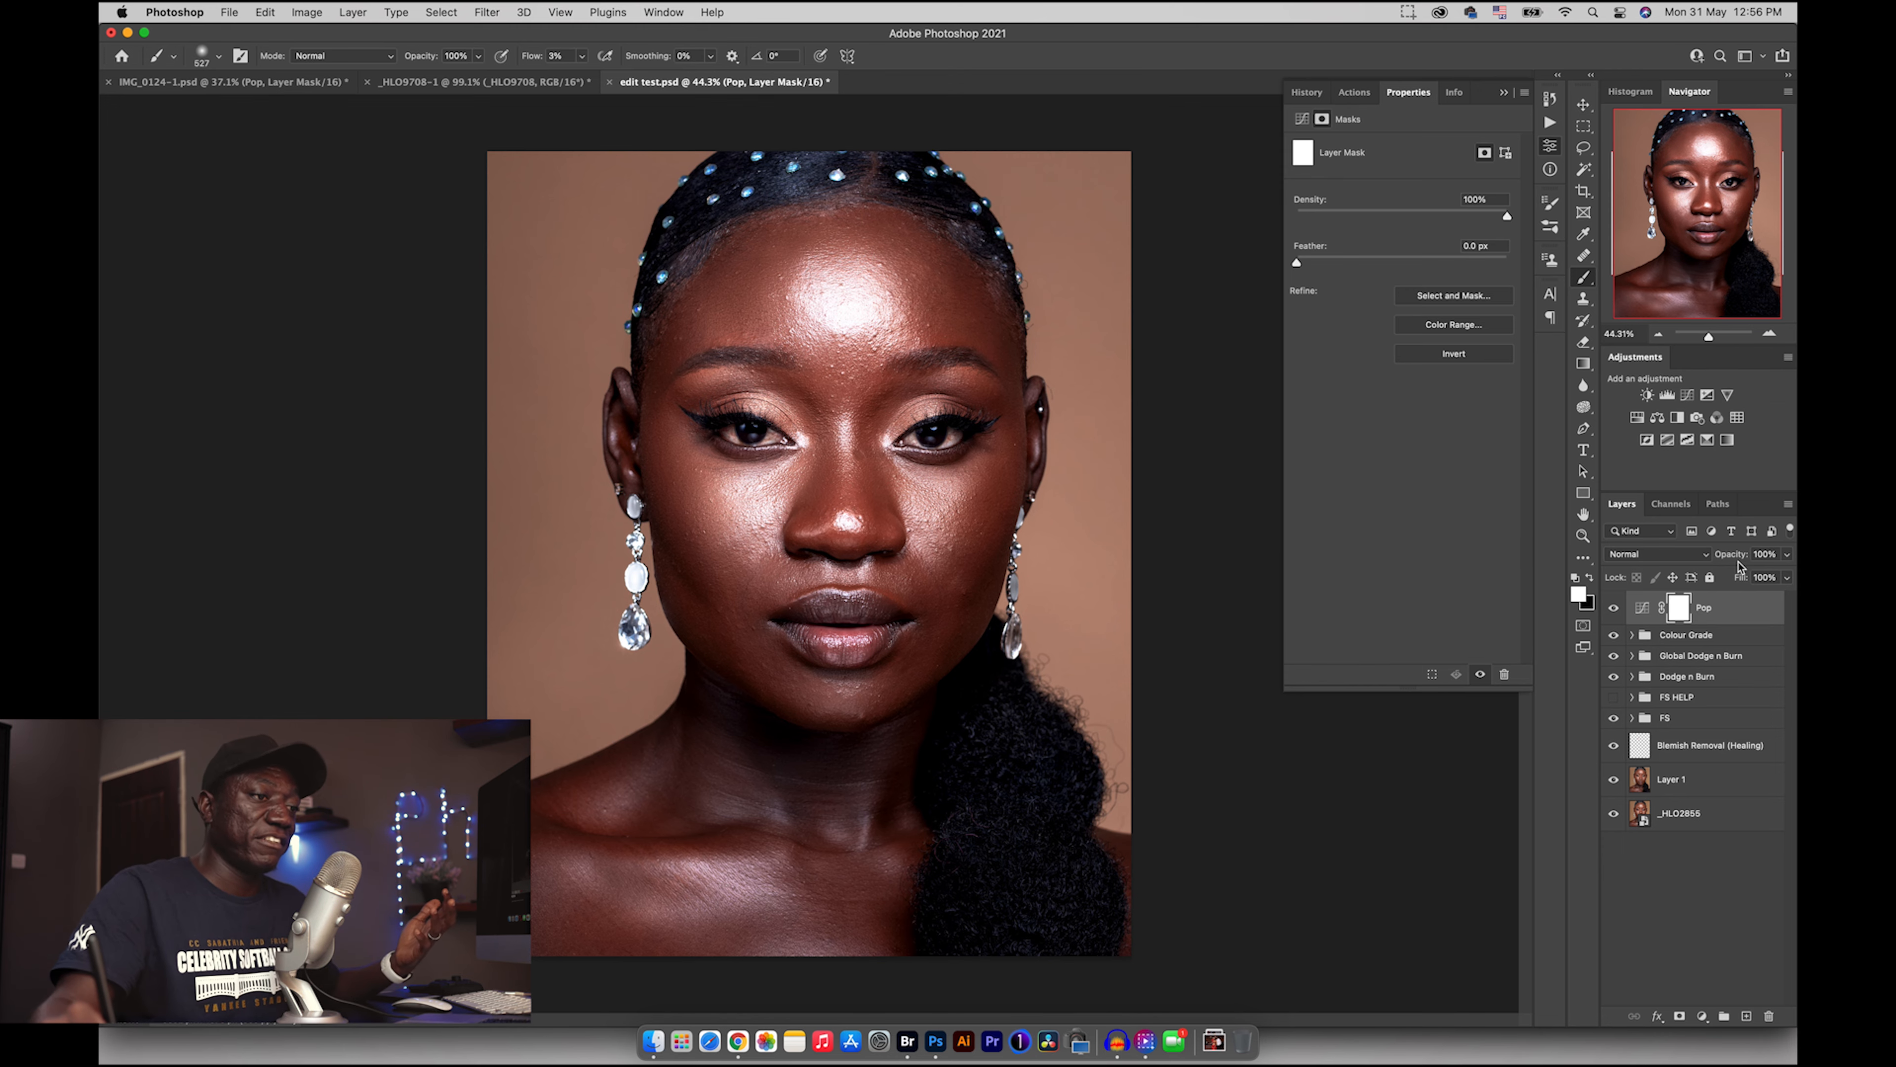
pyautogui.moveTo(1732, 556); pyautogui.dragTo(1701, 560)
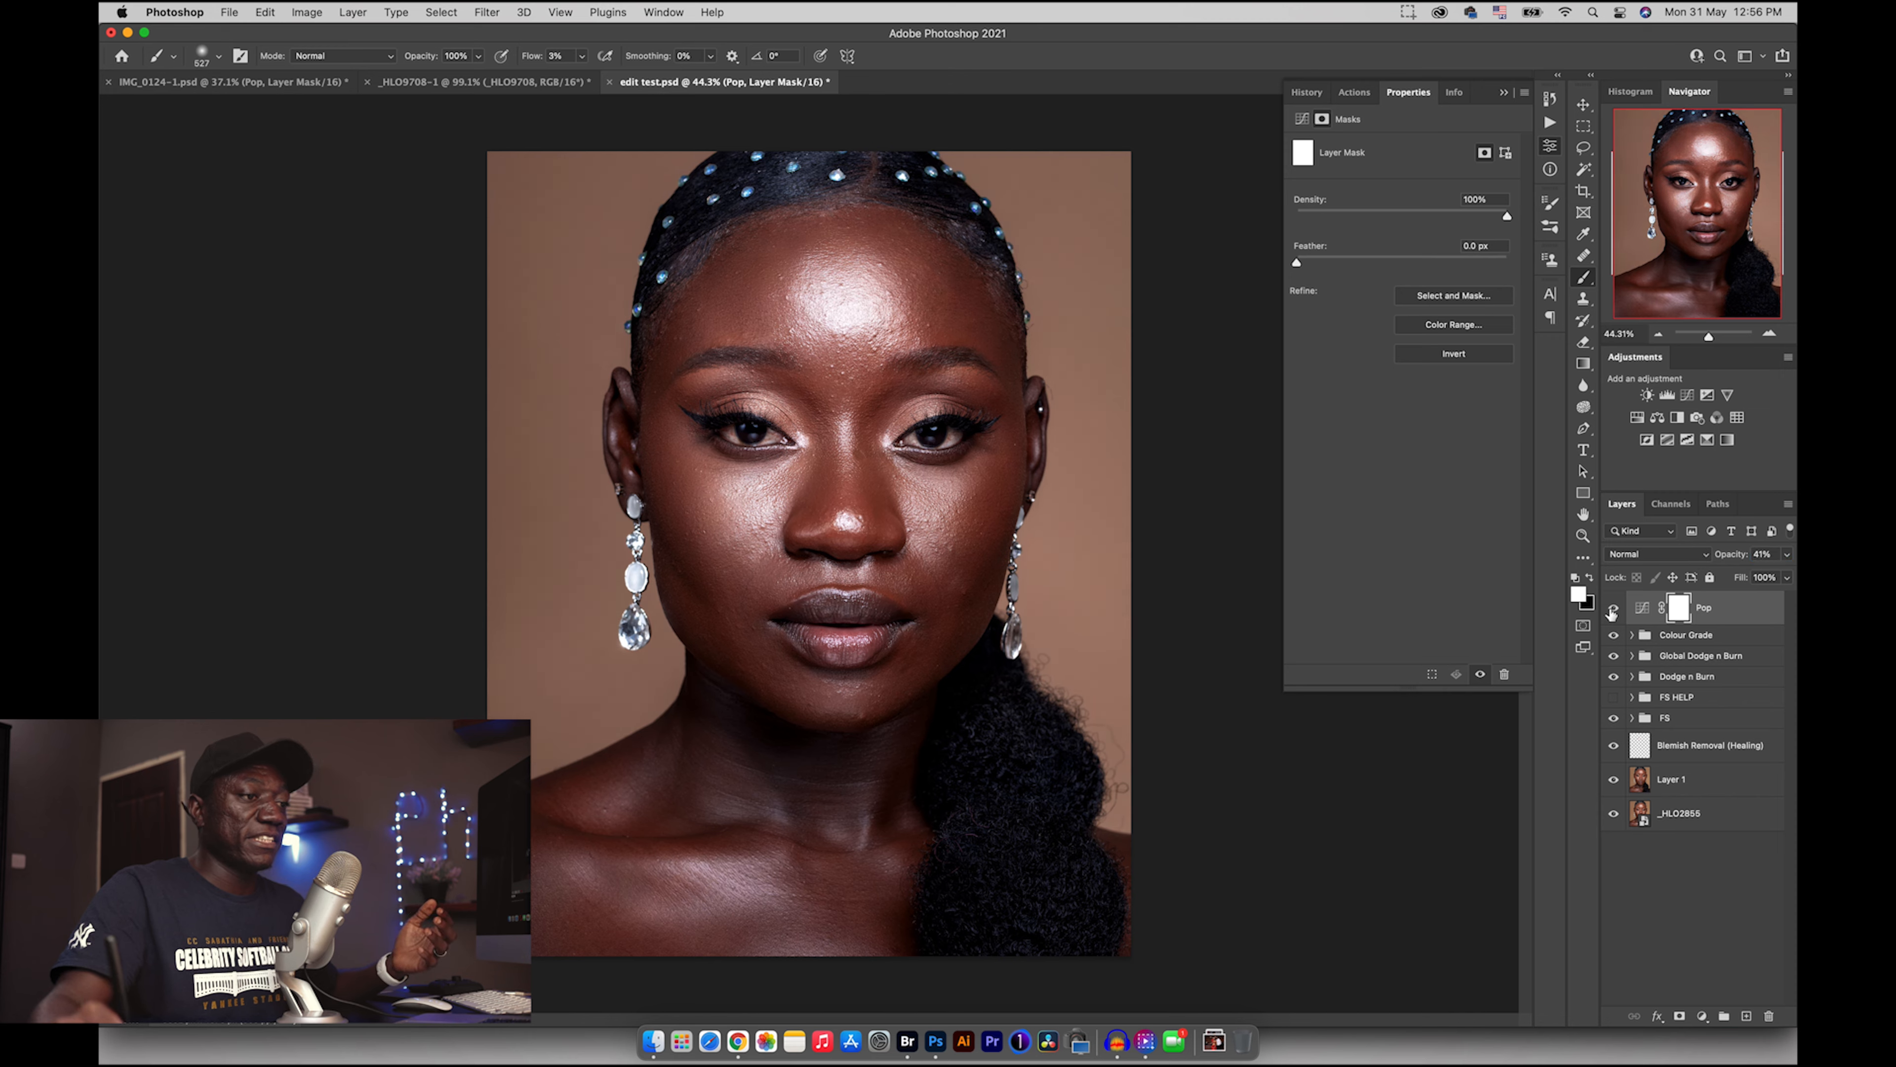
pyautogui.click(1613, 607)
pyautogui.click(1613, 608)
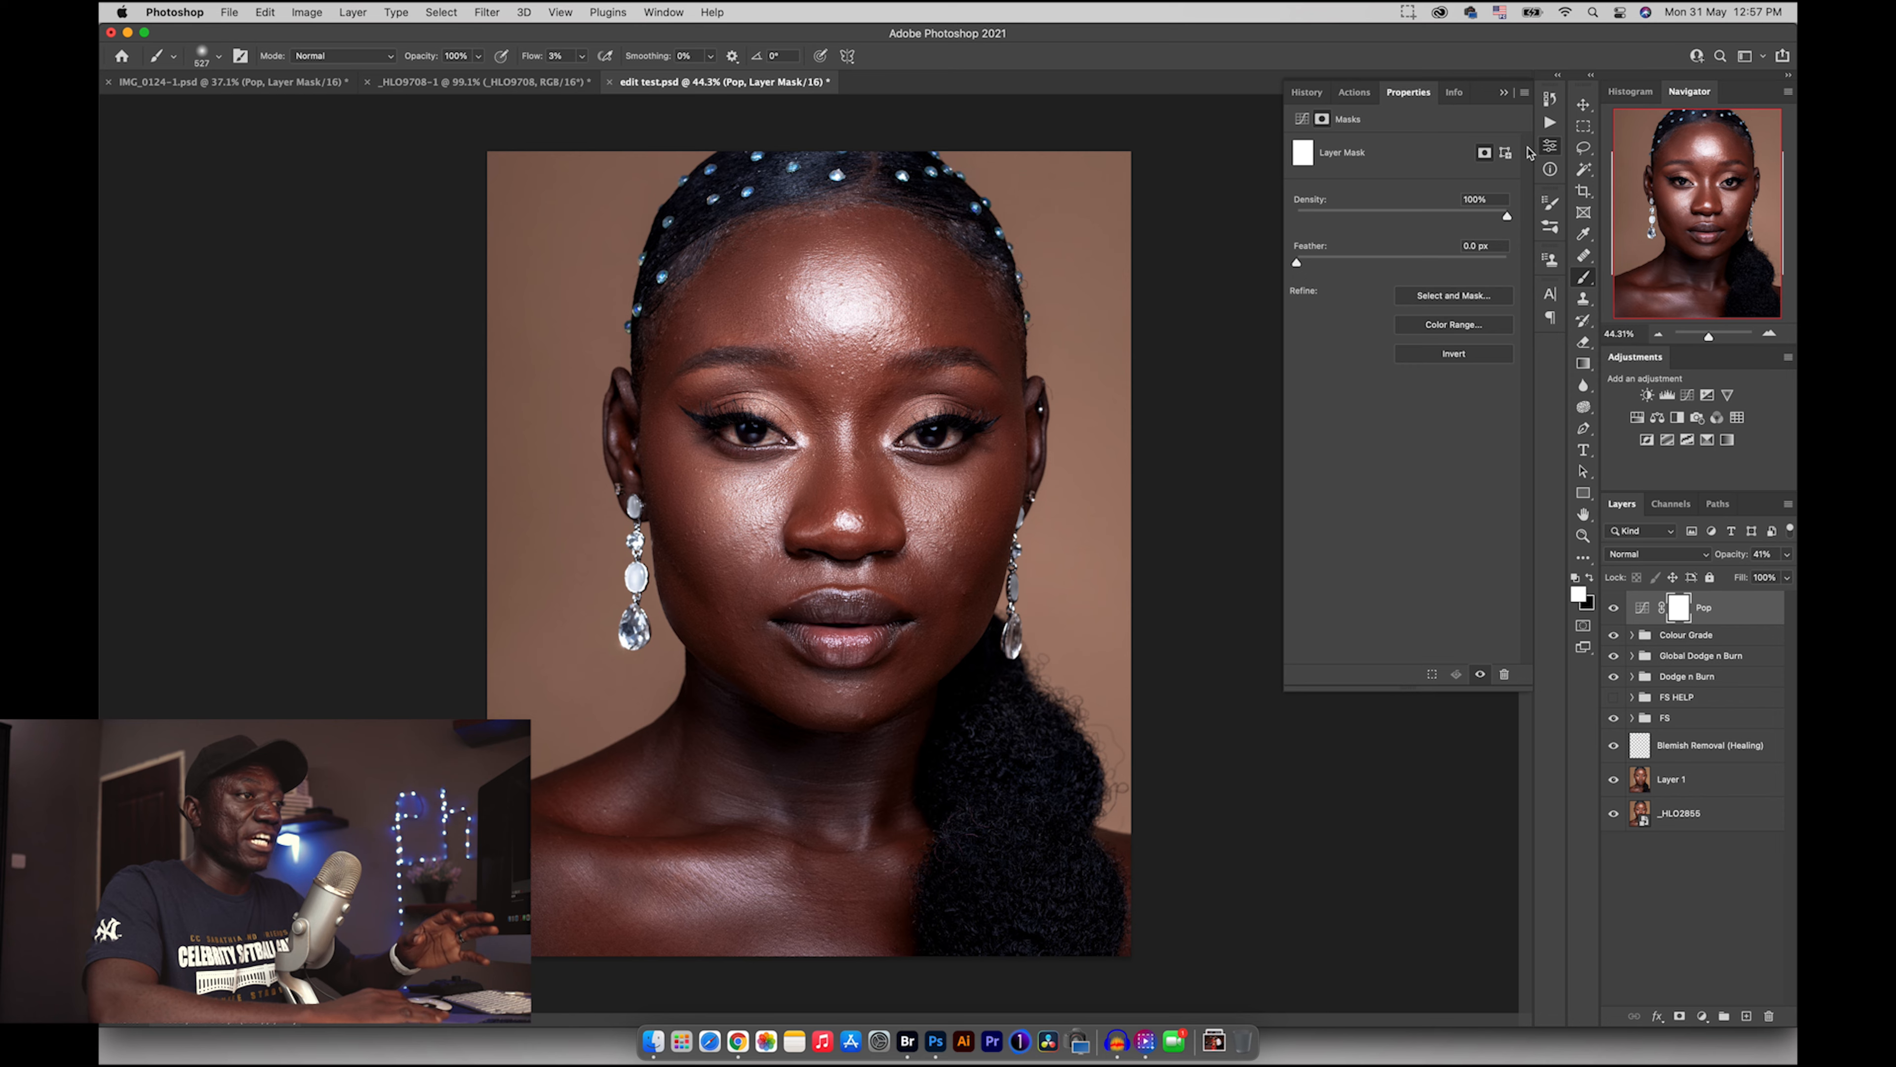
# - Run the Sharpen action from the Phloshop Individual Actions set
pyautogui.click(1503, 93)
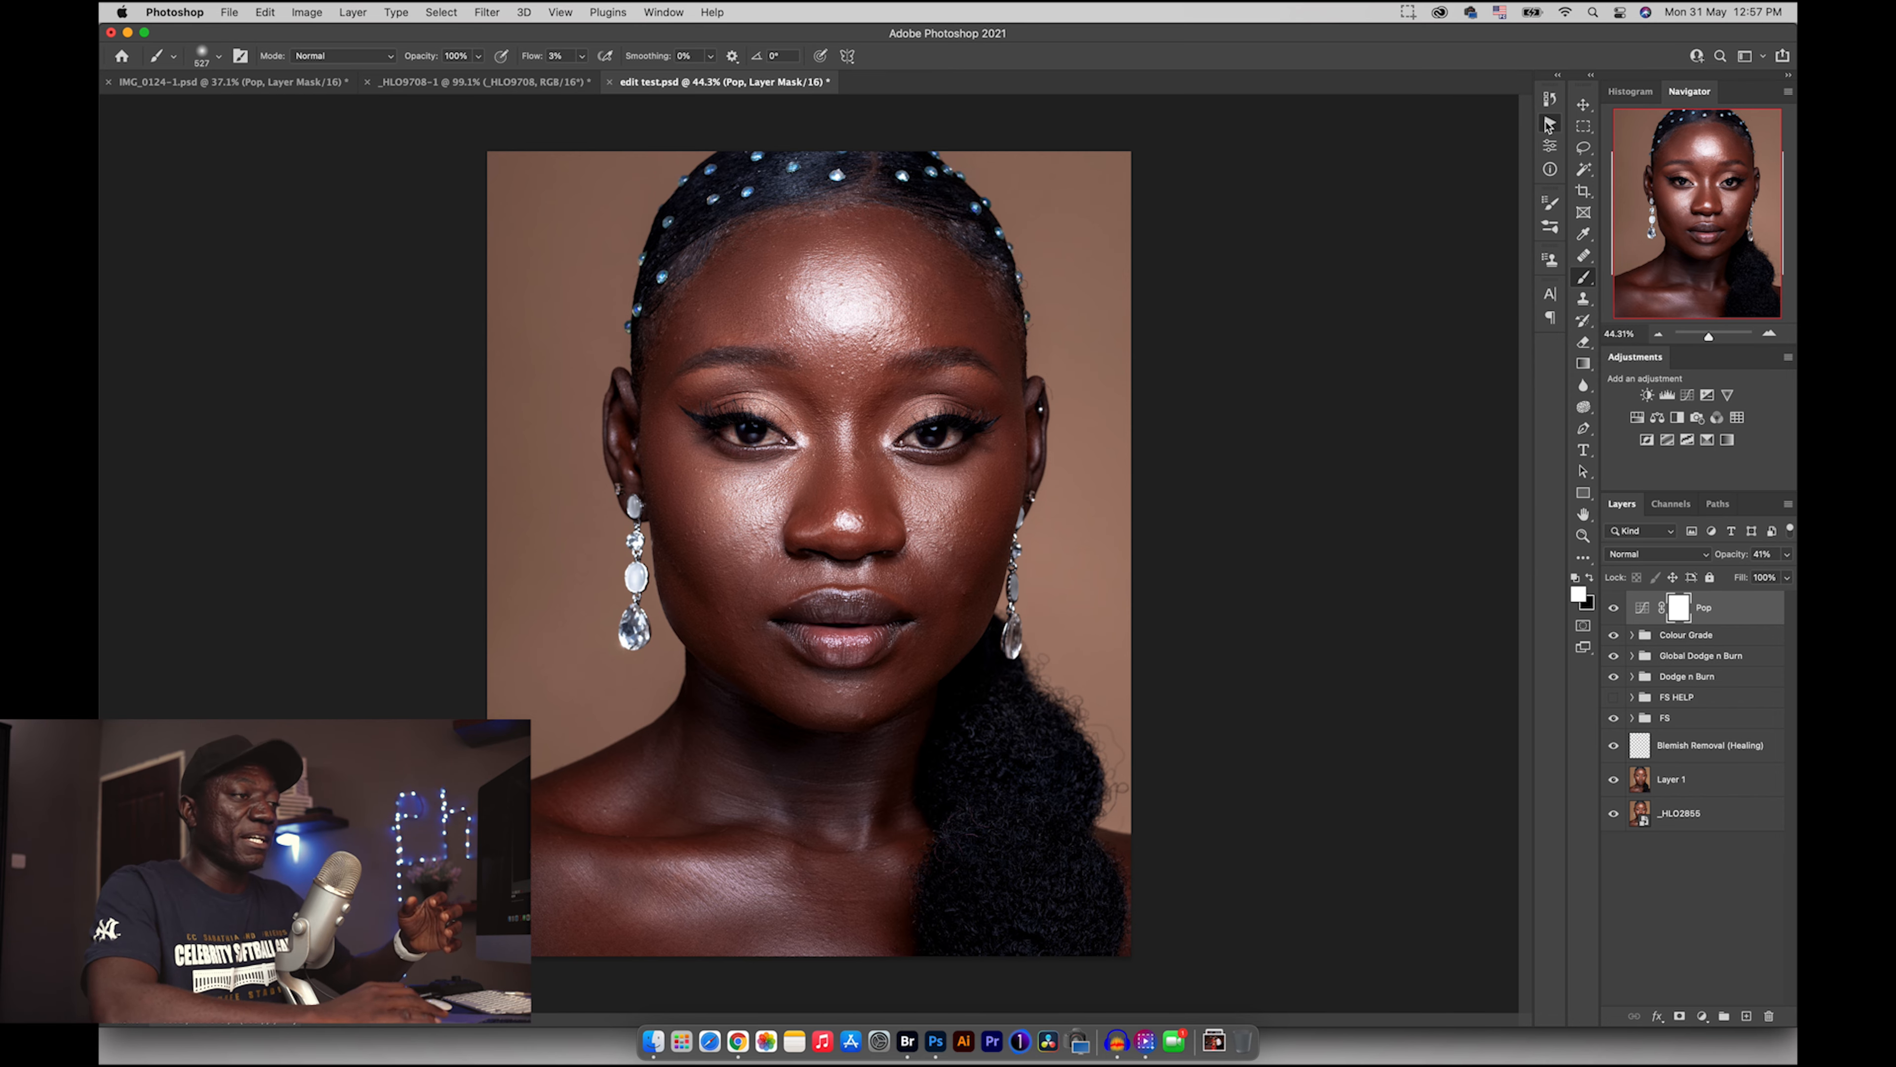
pyautogui.click(1550, 123)
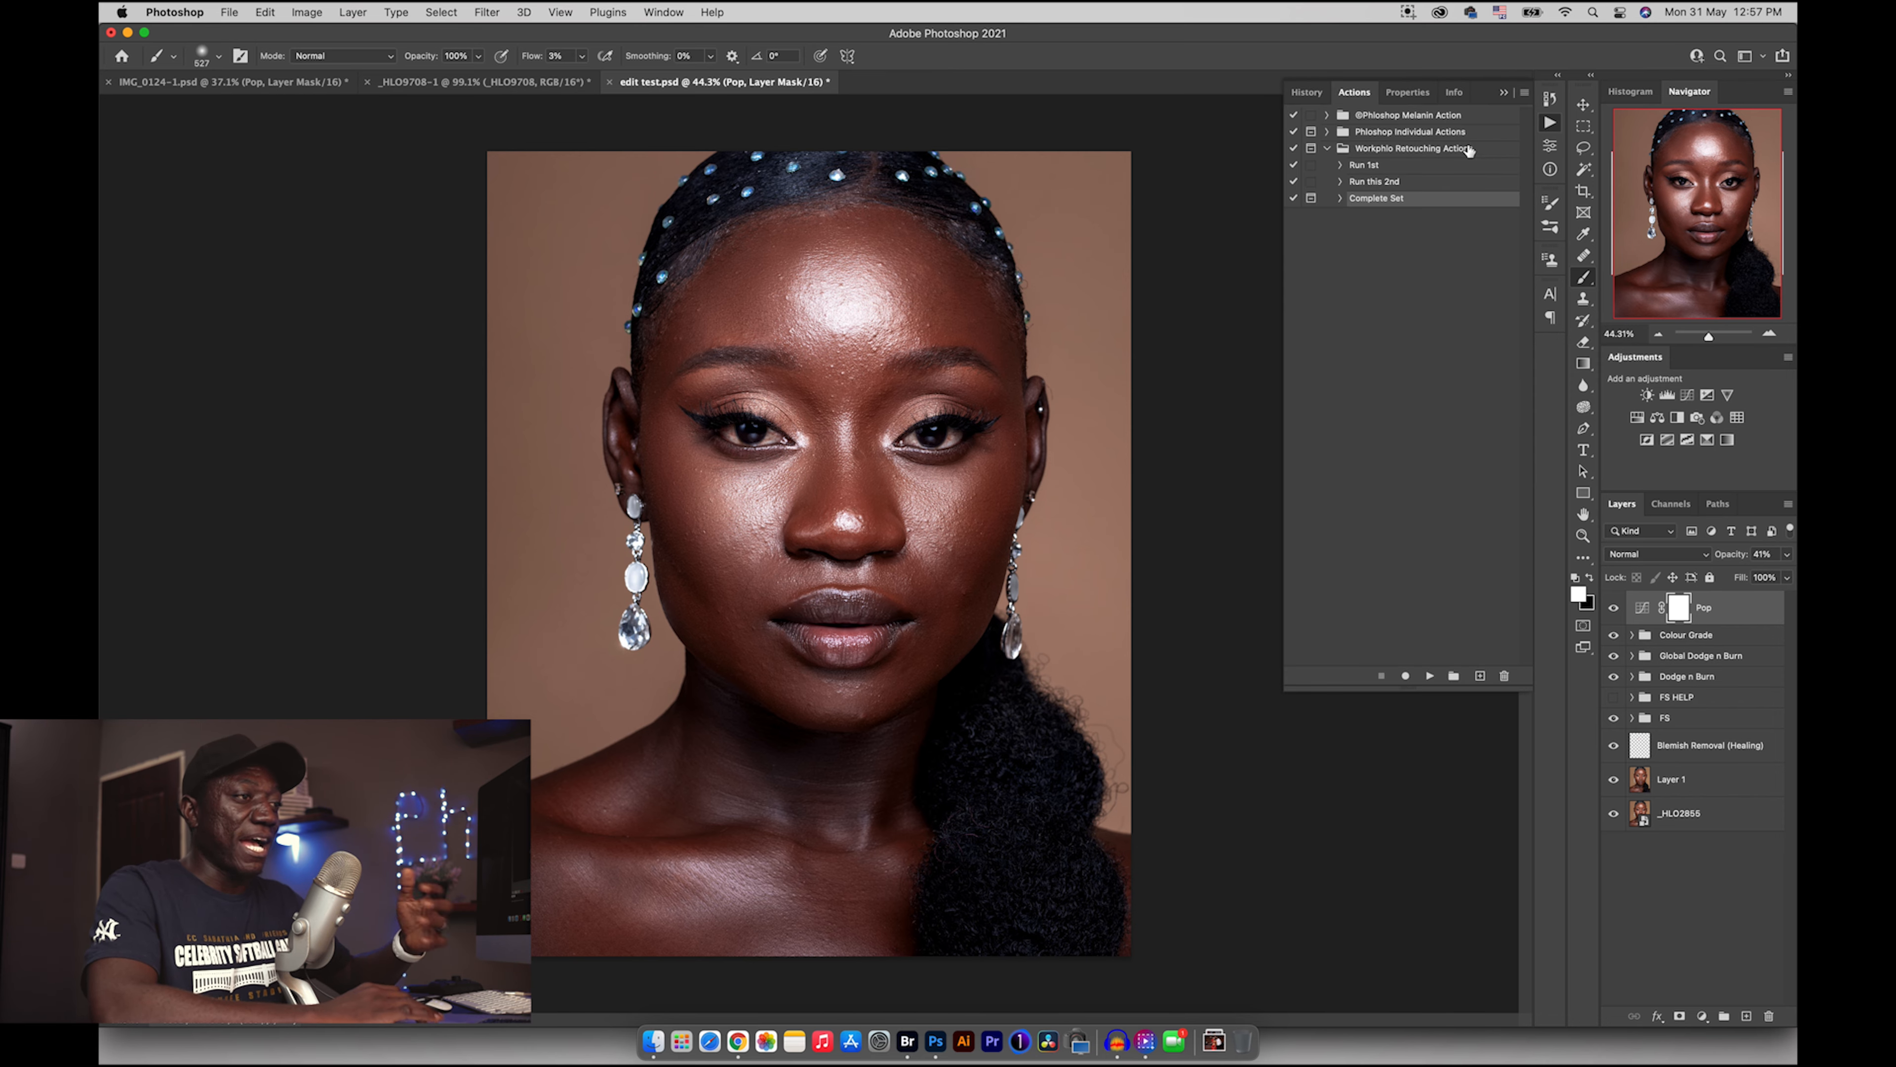
pyautogui.click(1326, 147)
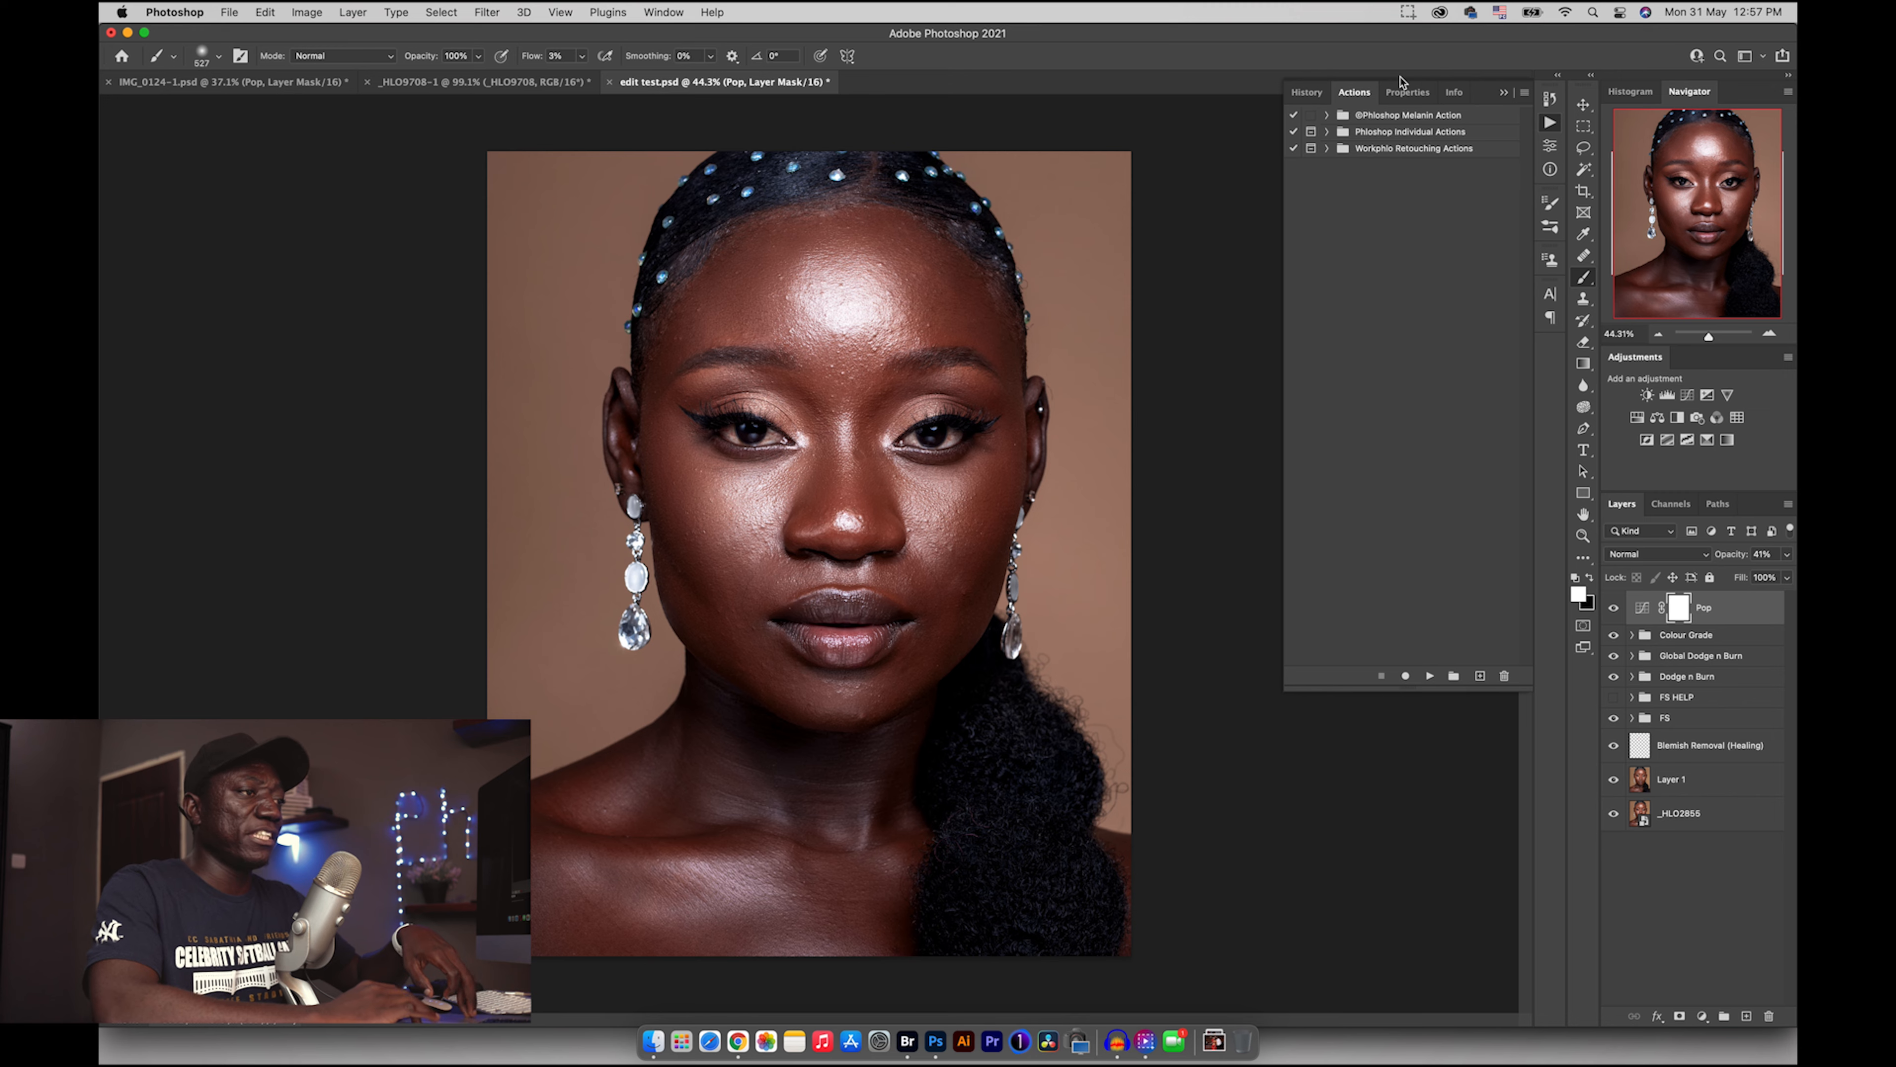
pyautogui.click(1325, 132)
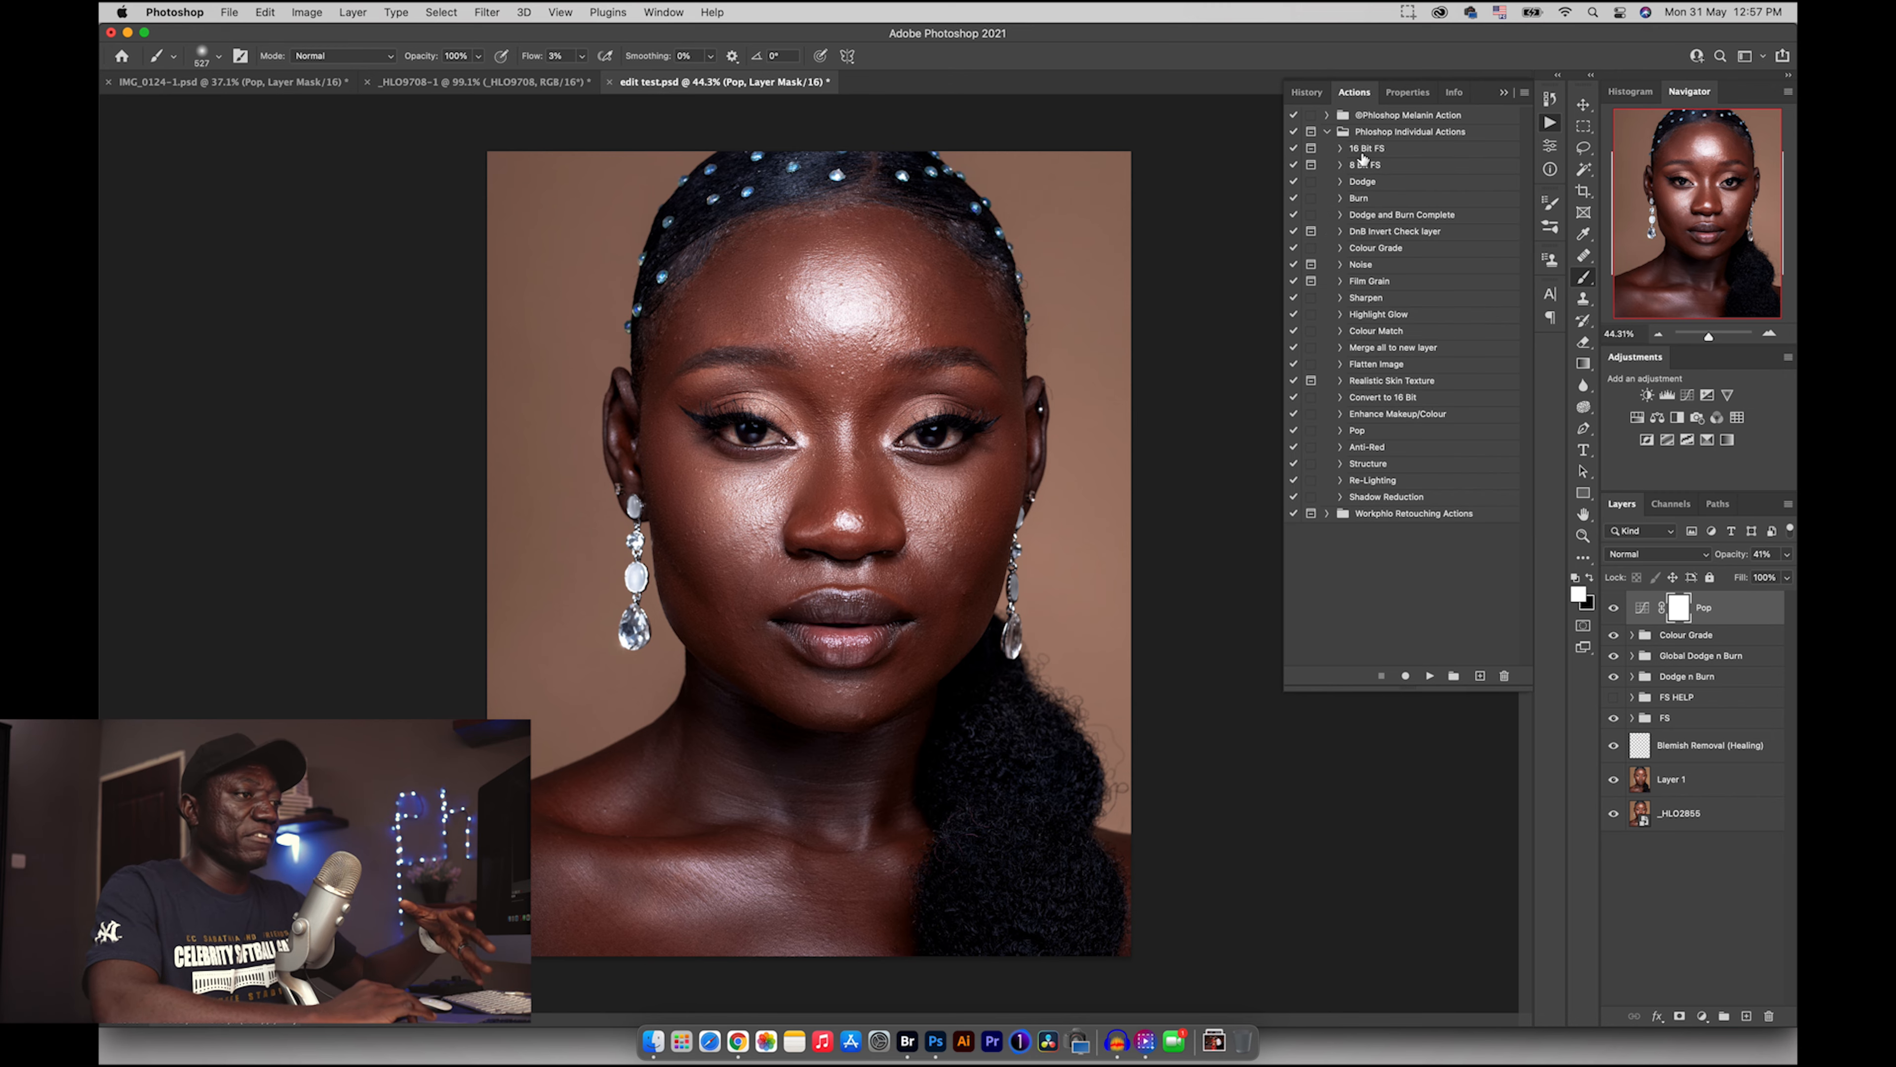
pyautogui.click(1360, 299)
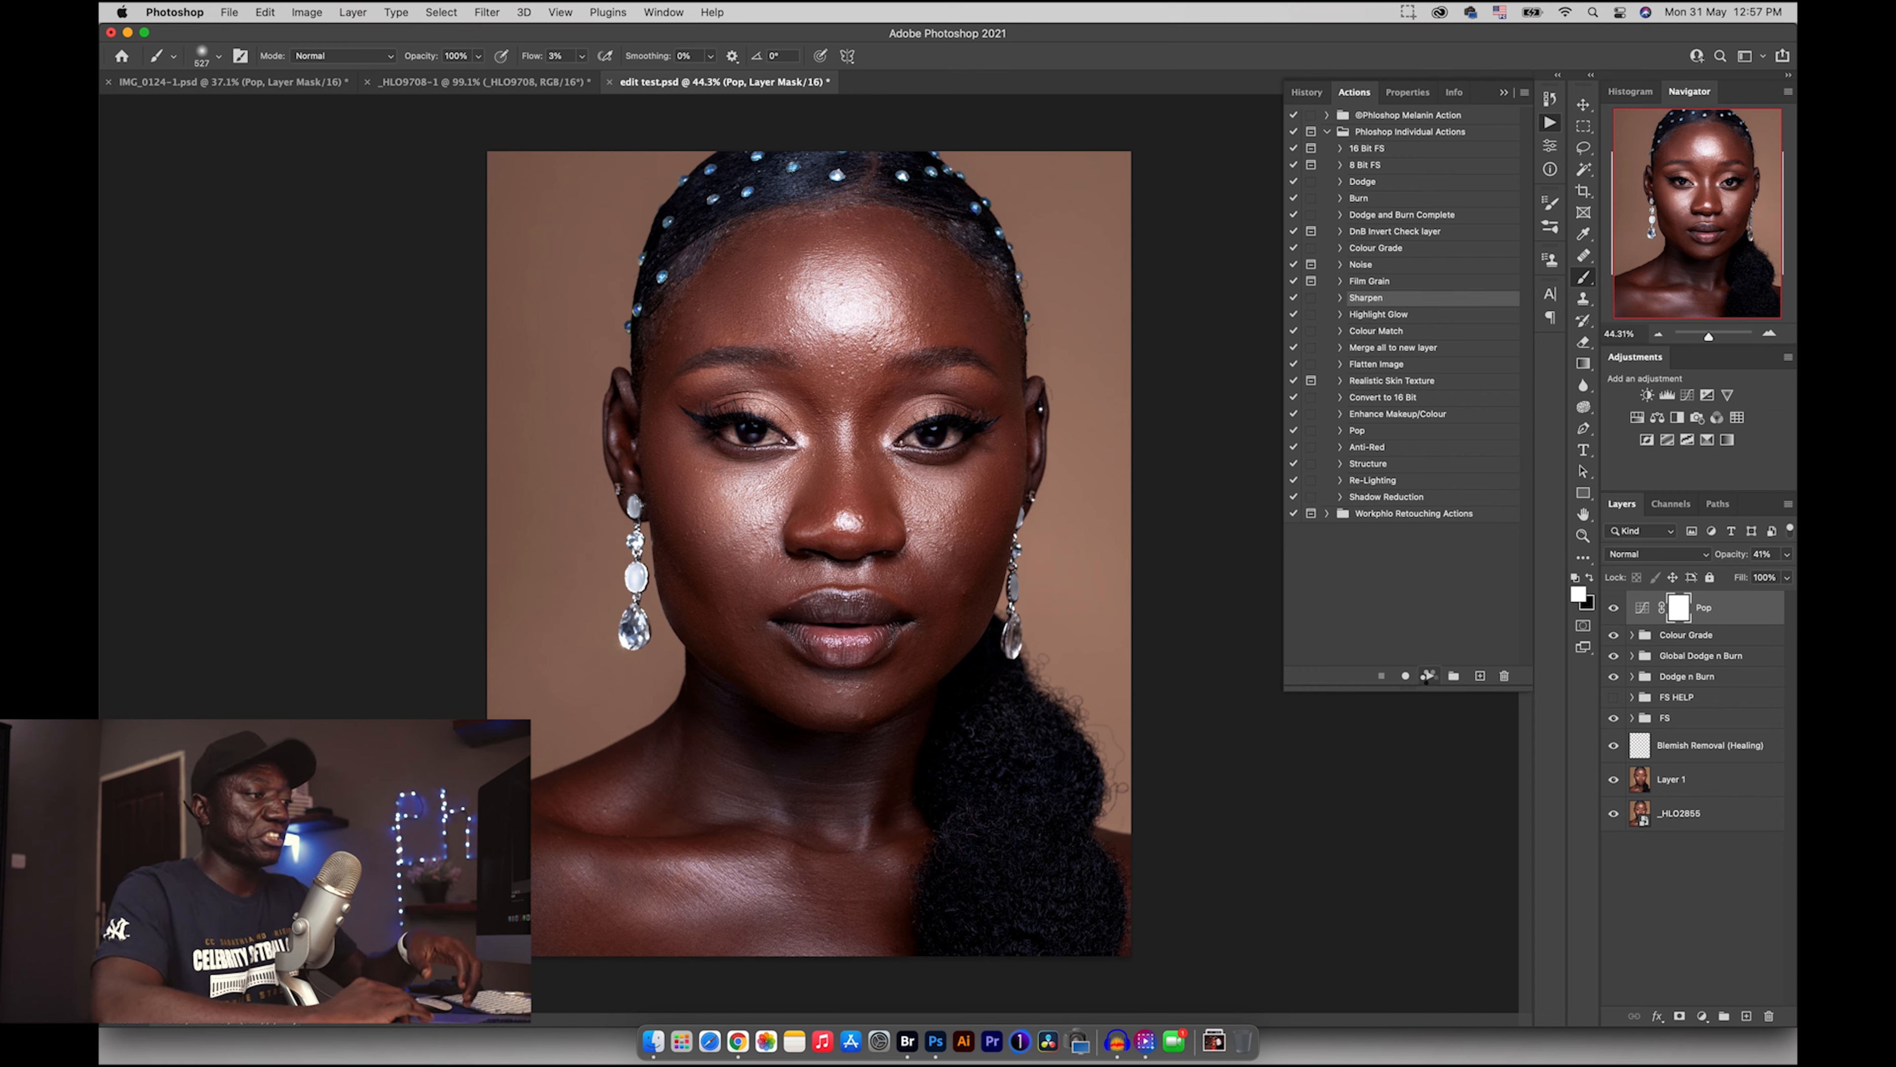
pyautogui.click(1428, 676)
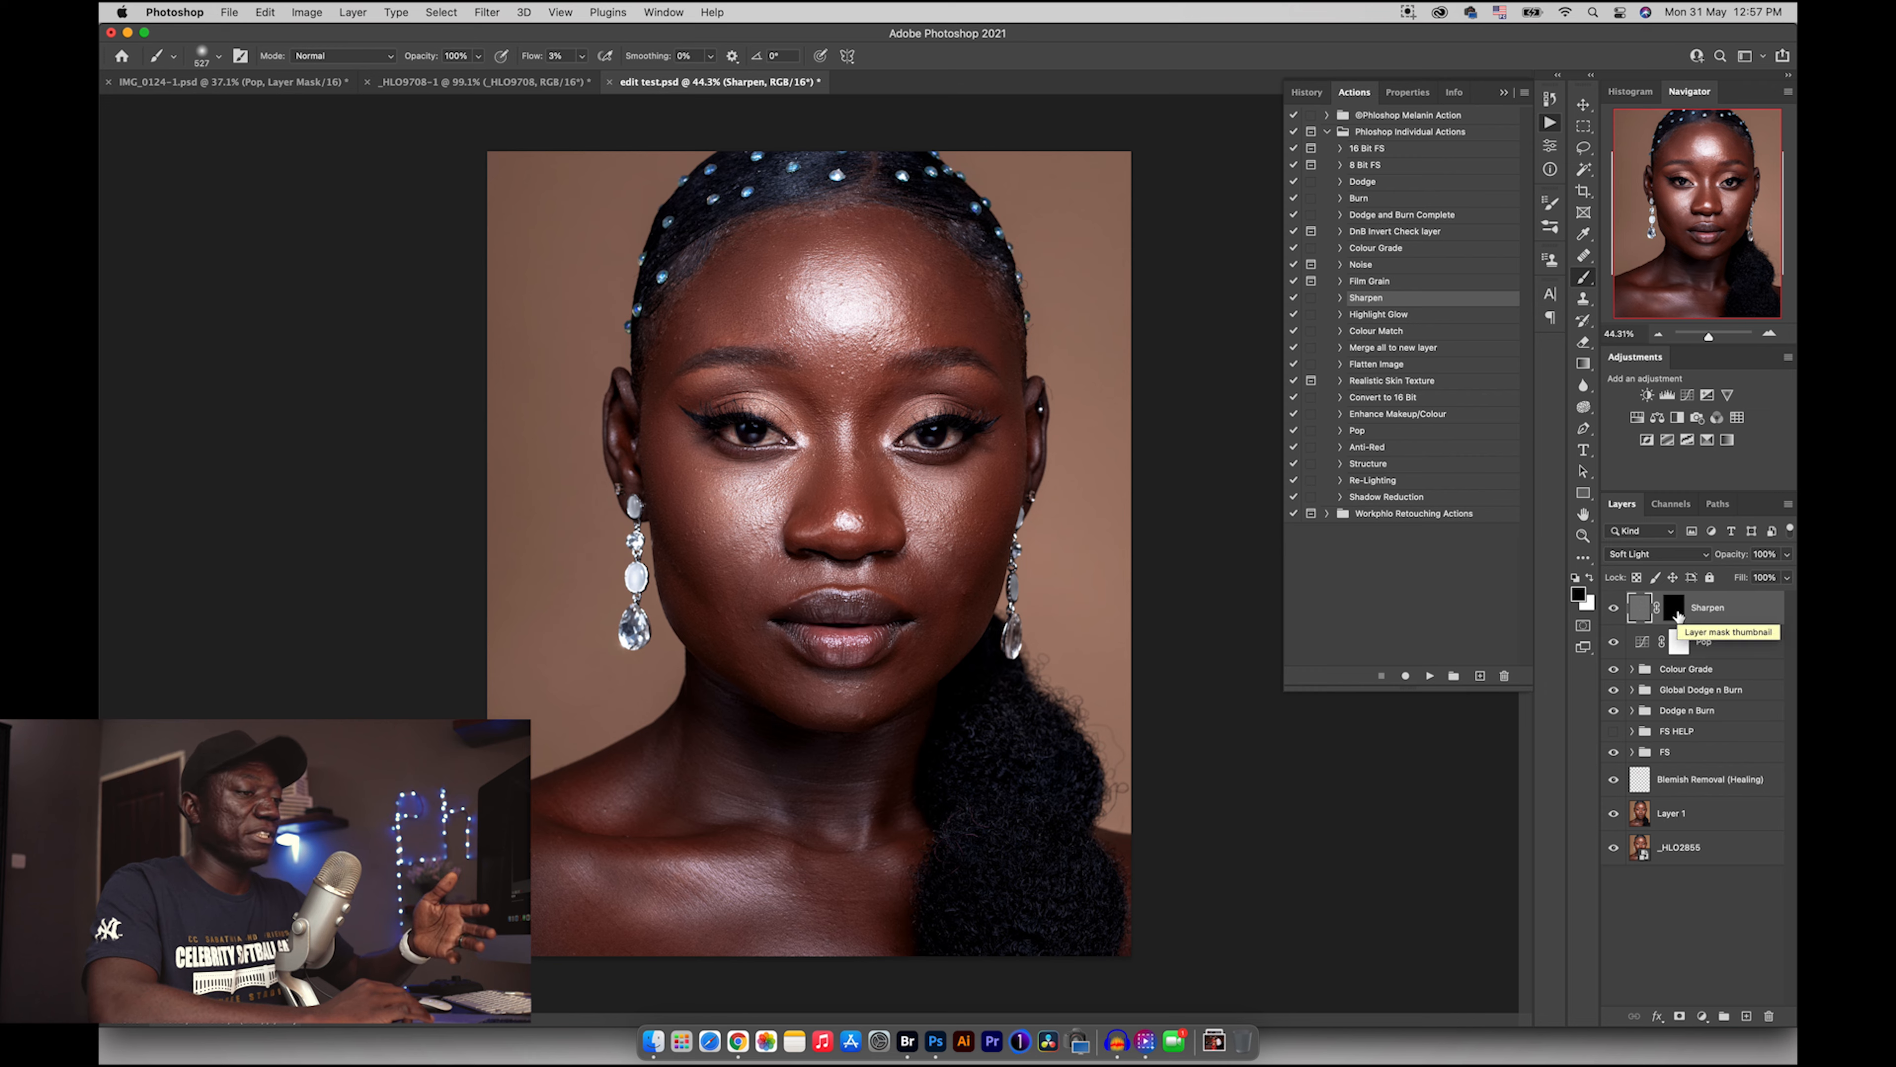
# - Invert the Sharpen layer's mask to white, compare the layer off and on around the eyes, and set its opacity to 41%
pyautogui.click(1674, 608)
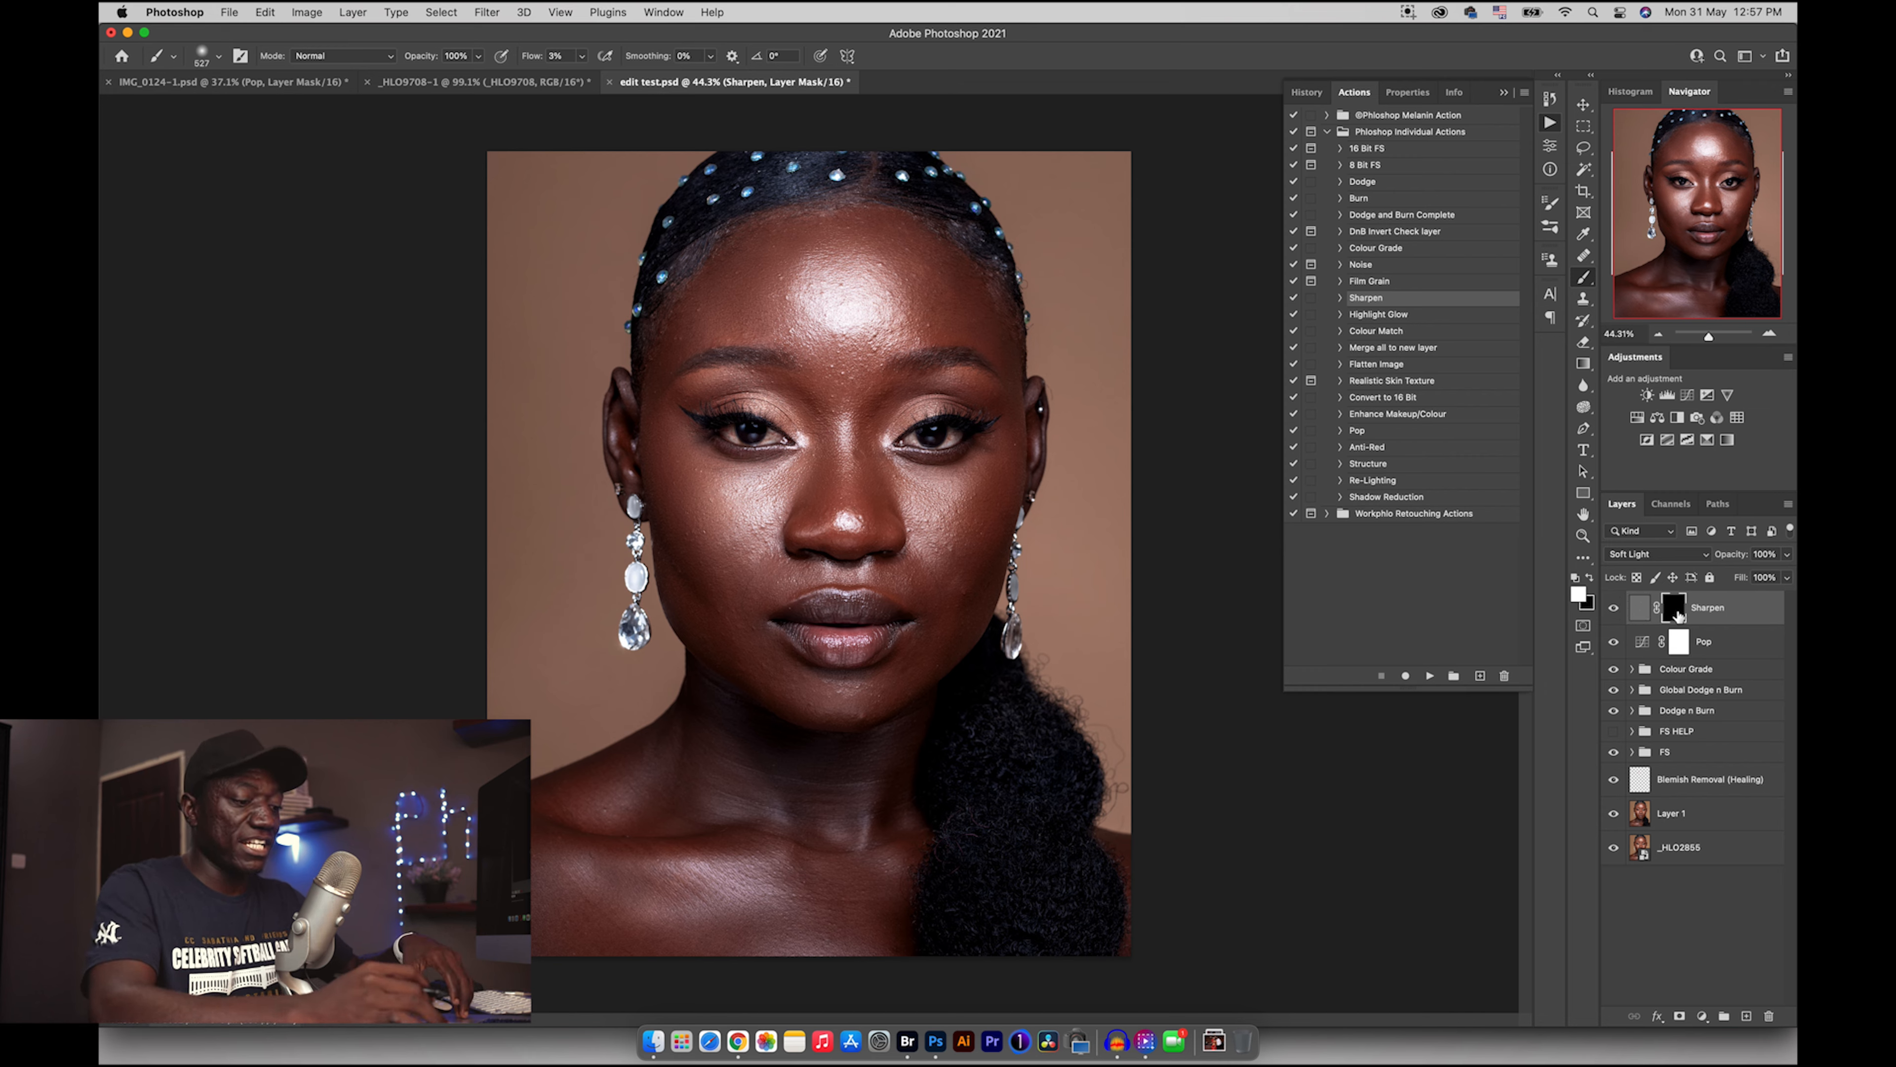
pyautogui.press('super+i')
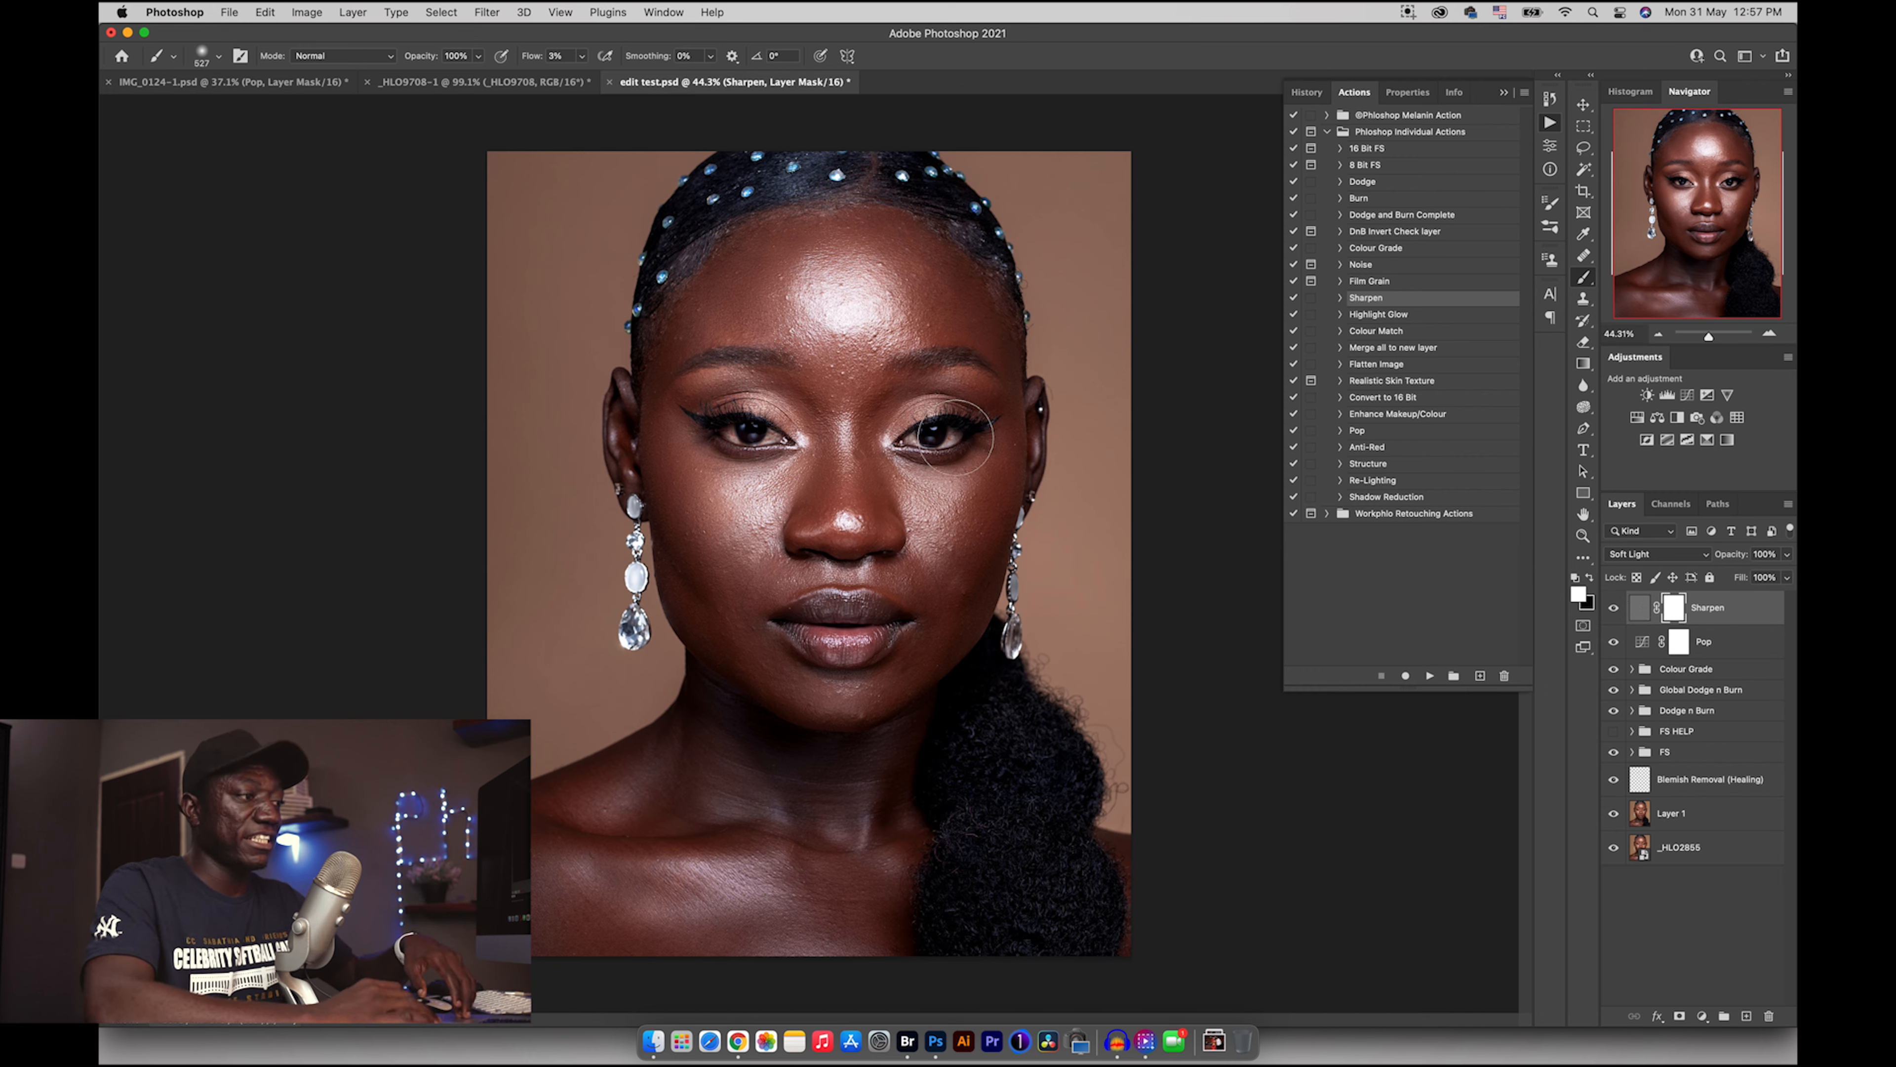
pyautogui.press('z')
pyautogui.moveTo(893, 389); pyautogui.dragTo(976, 396)
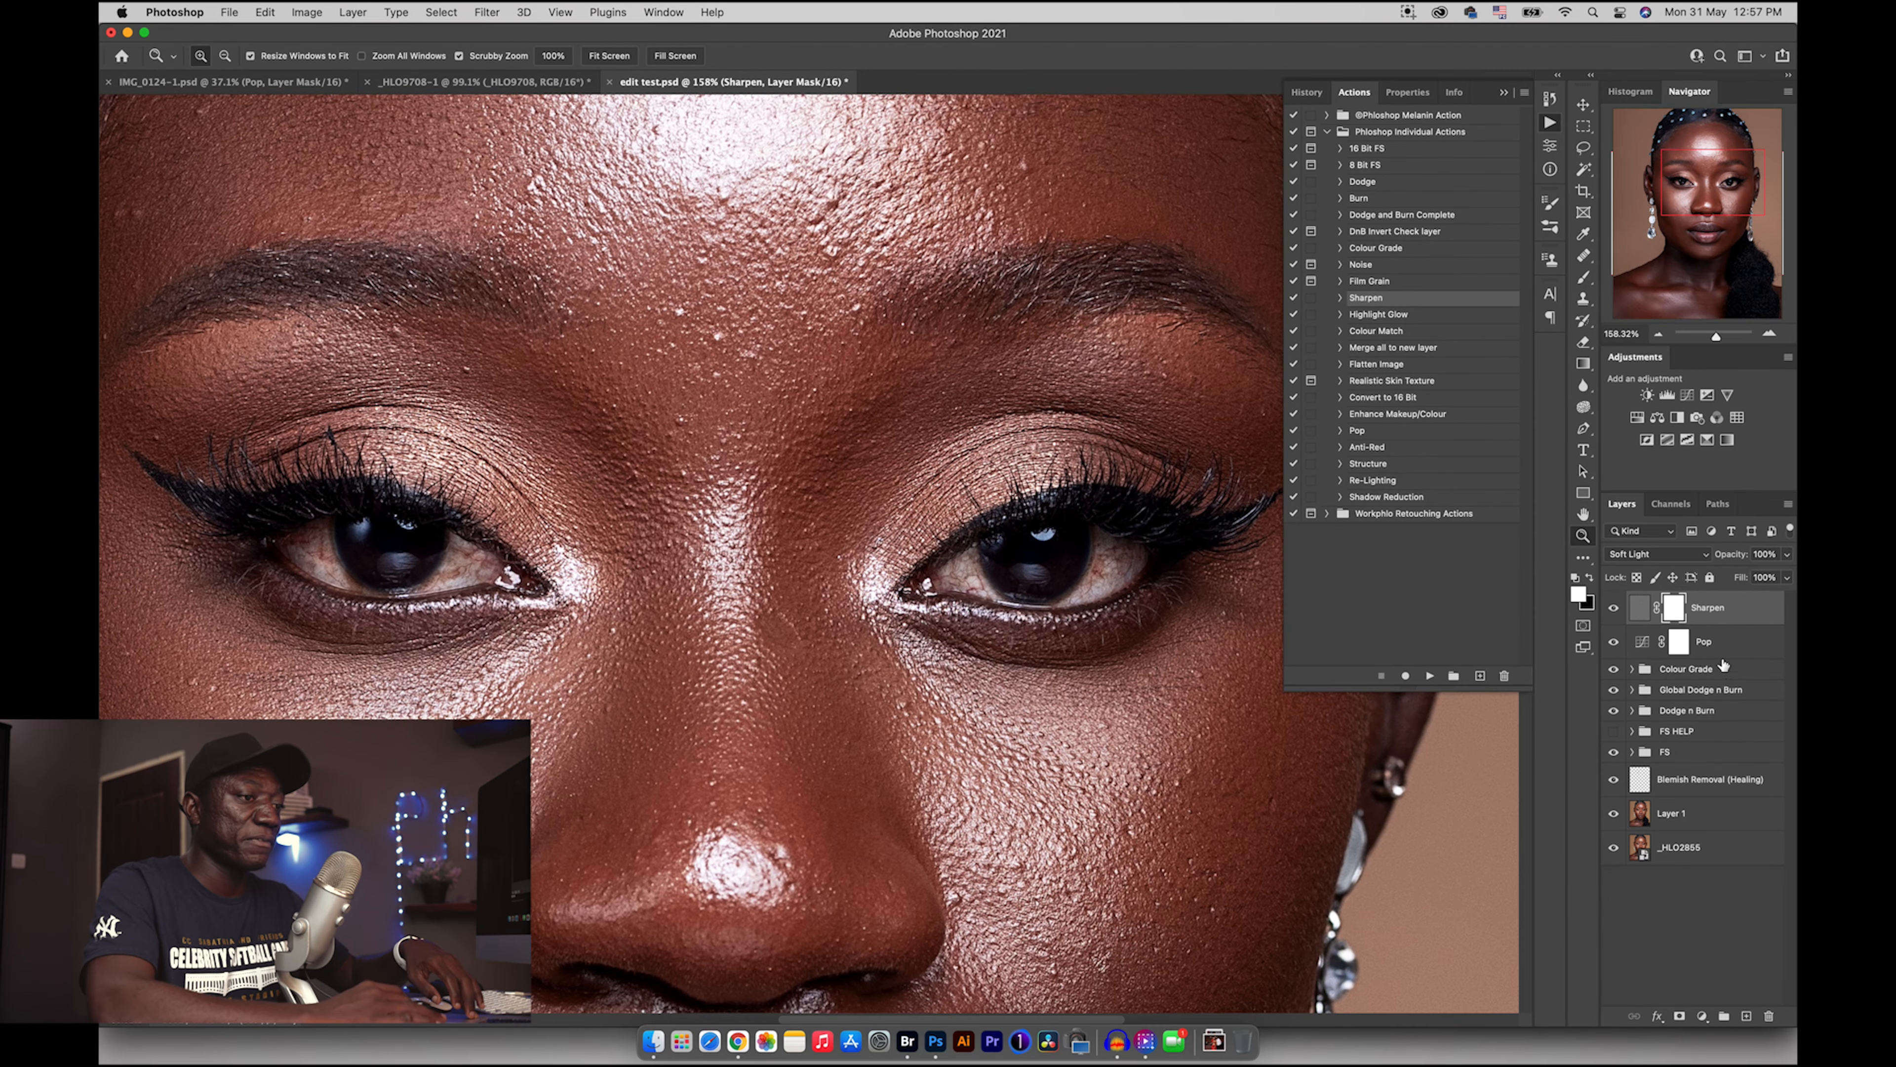
pyautogui.click(1614, 608)
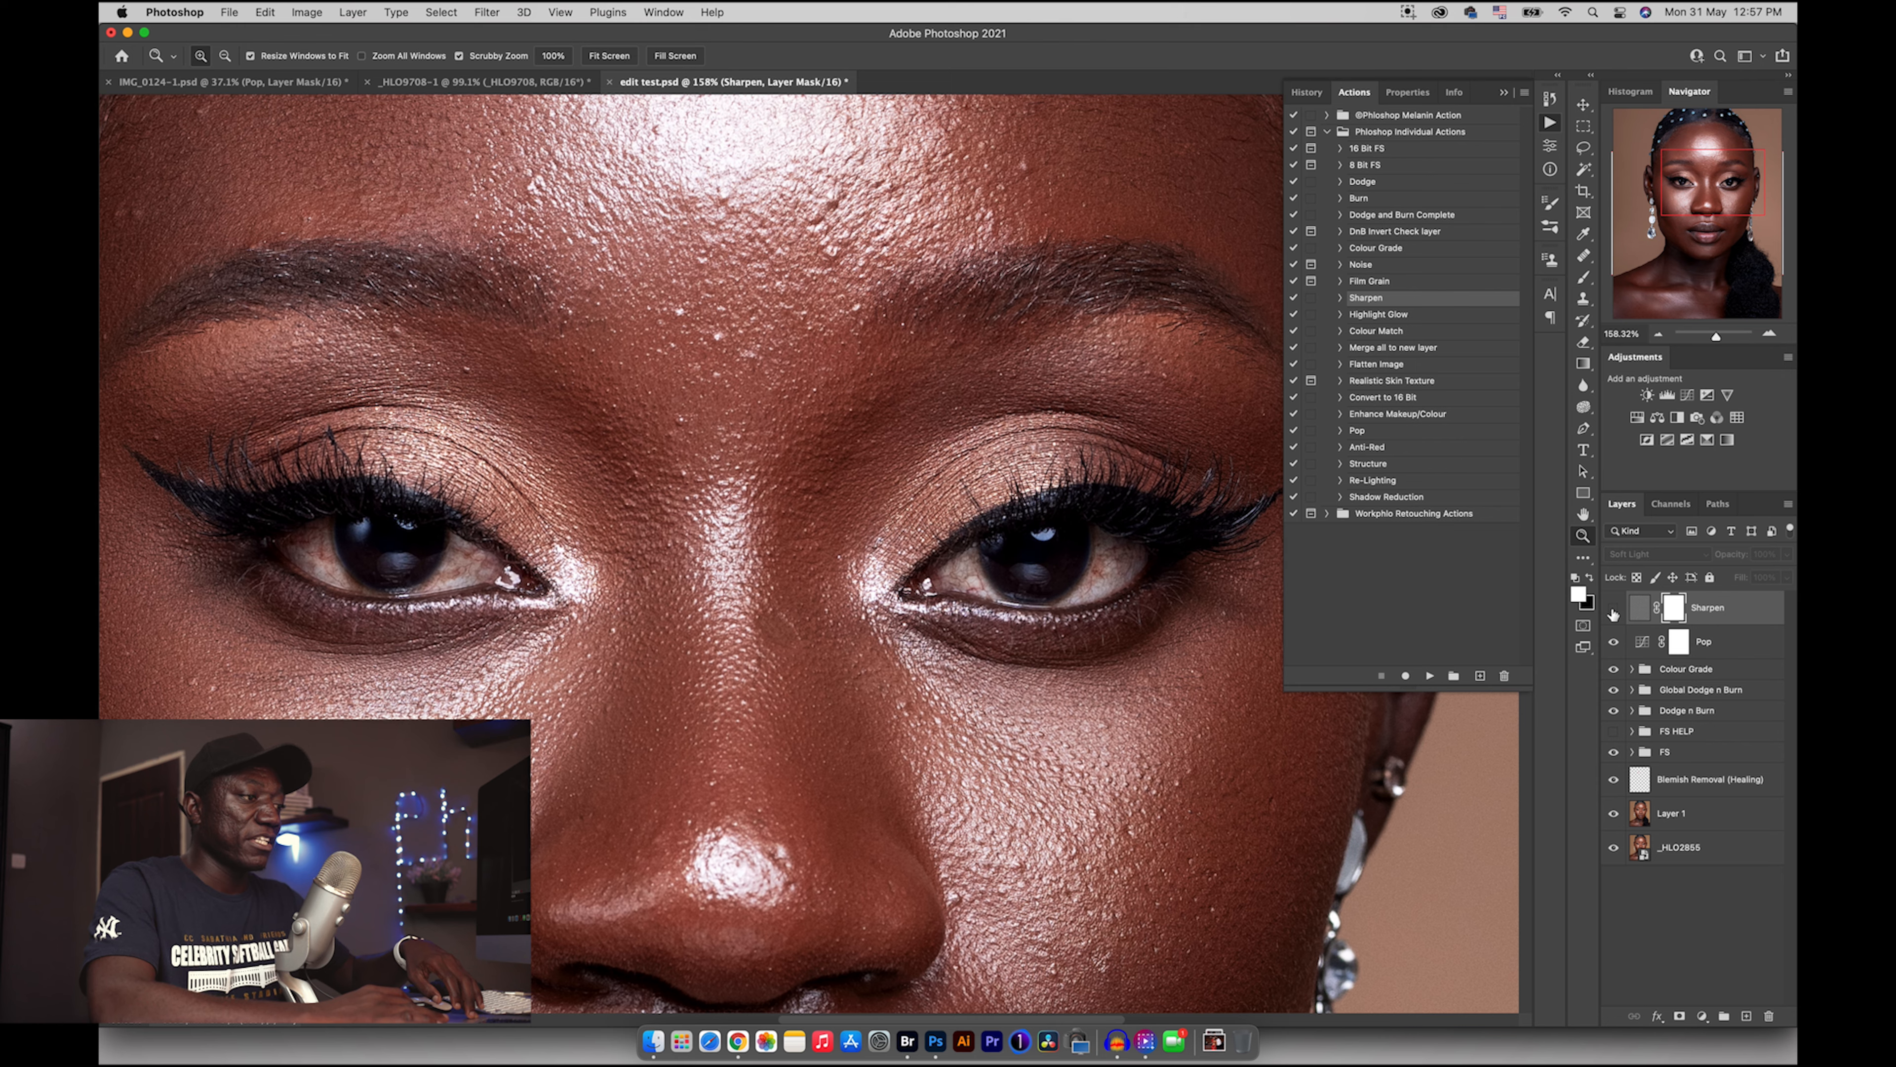
pyautogui.click(1614, 609)
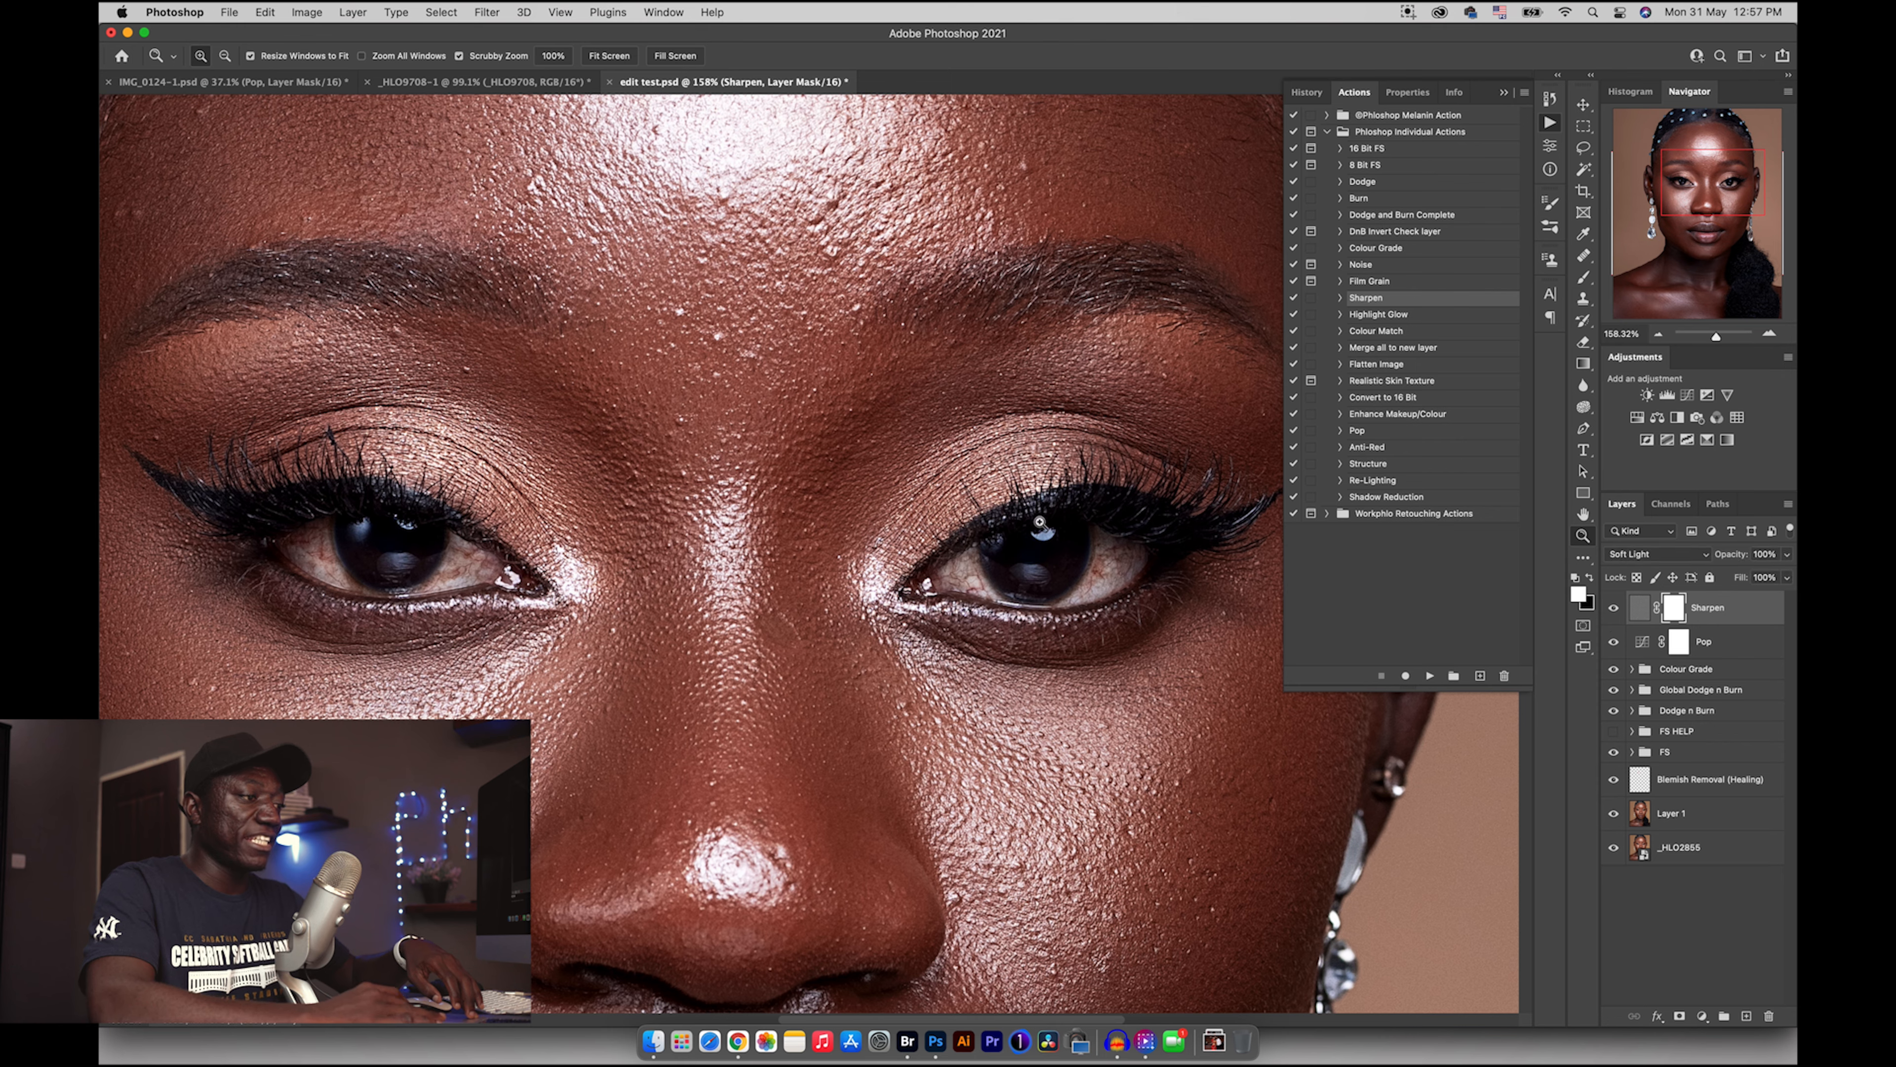
pyautogui.moveTo(1733, 562); pyautogui.dragTo(1693, 560)
pyautogui.moveTo(953, 524); pyautogui.dragTo(850, 520)
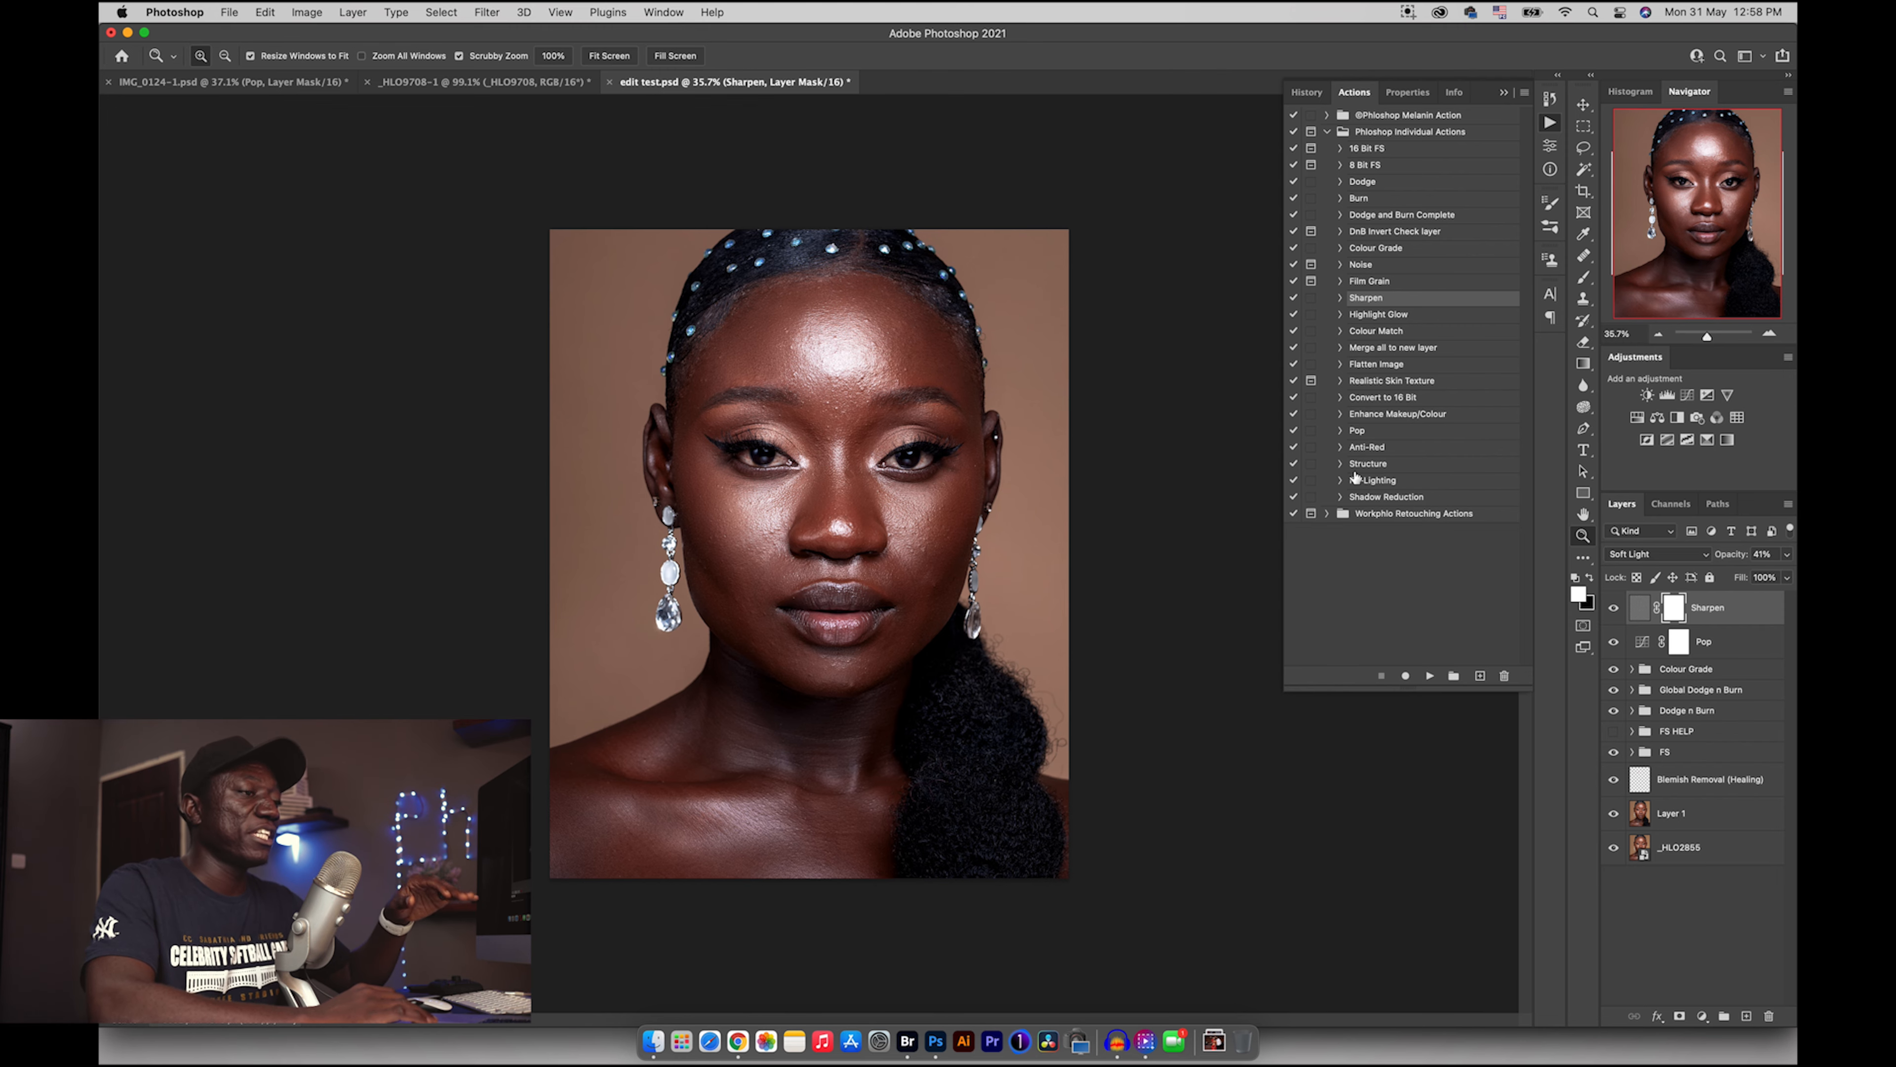
# - Run the Anti-Red action and set the Anti-Red layer's opacity to 47%
pyautogui.click(1377, 449)
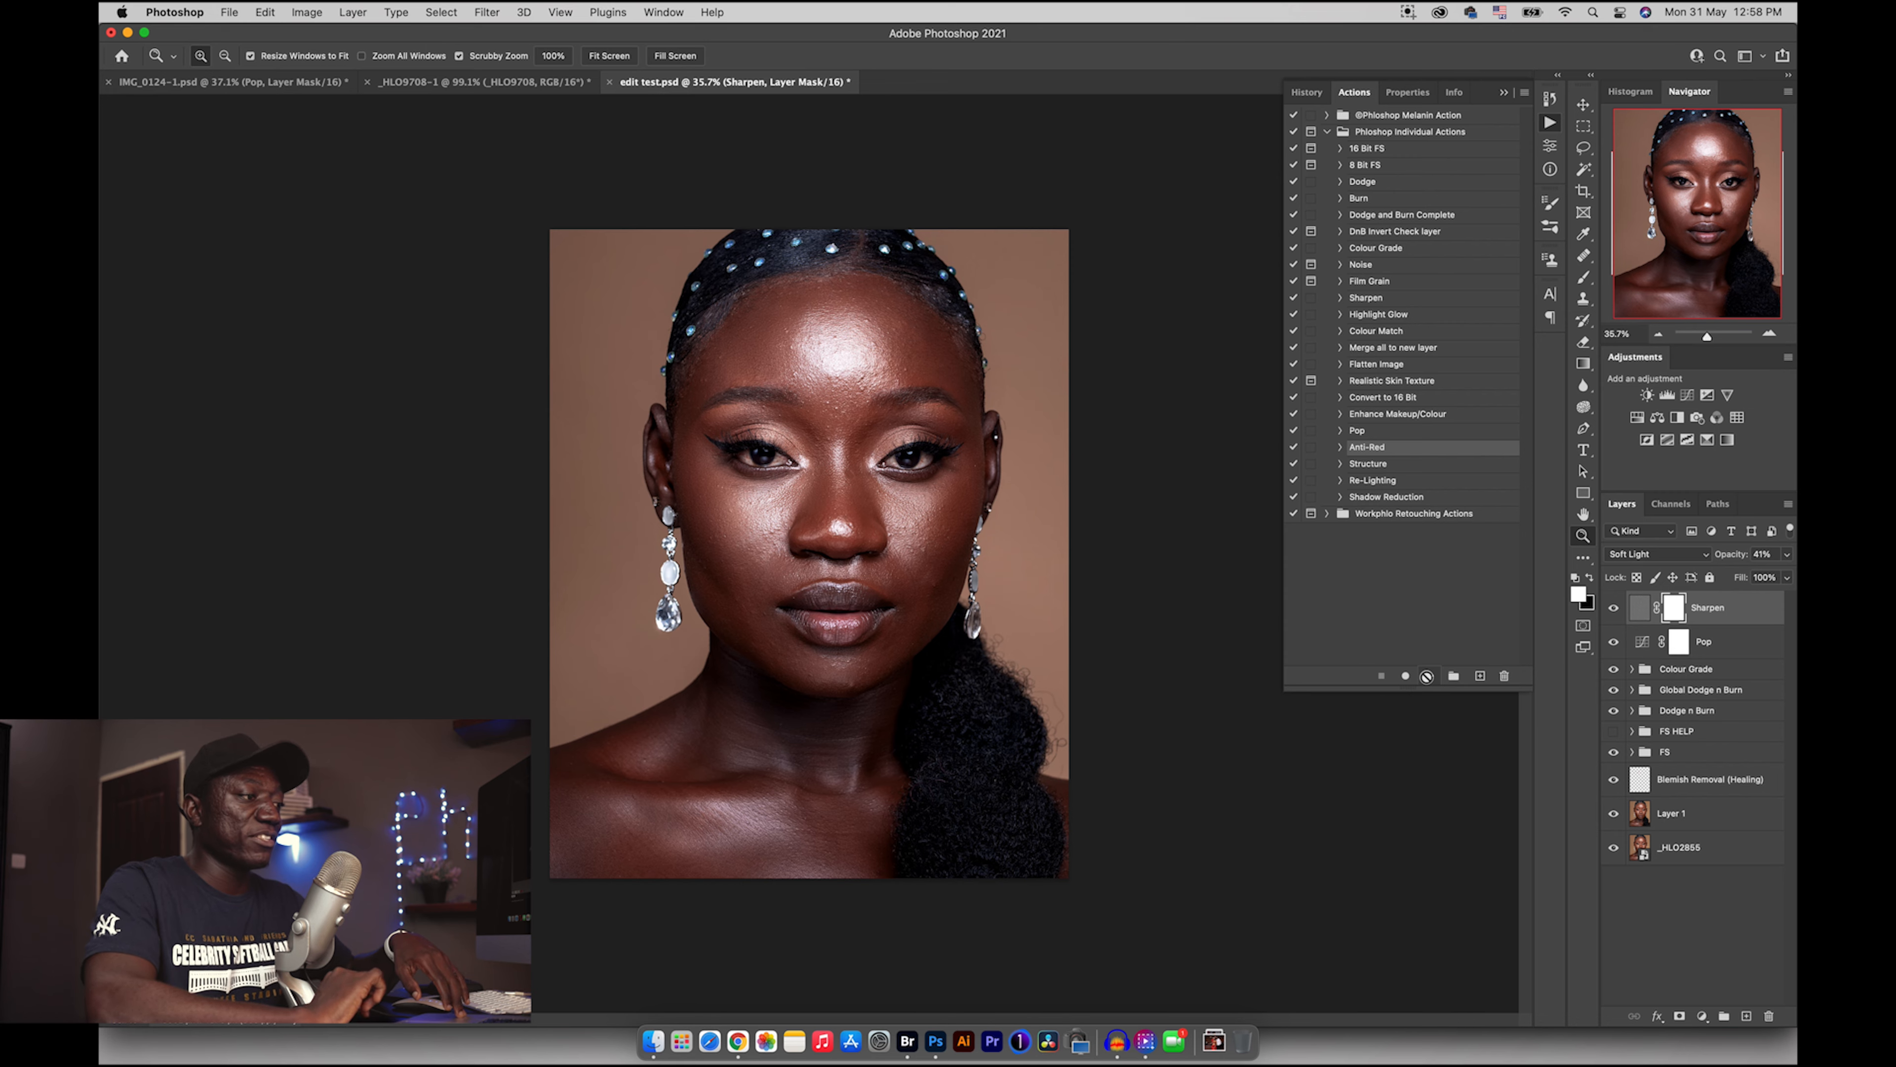
pyautogui.click(1427, 676)
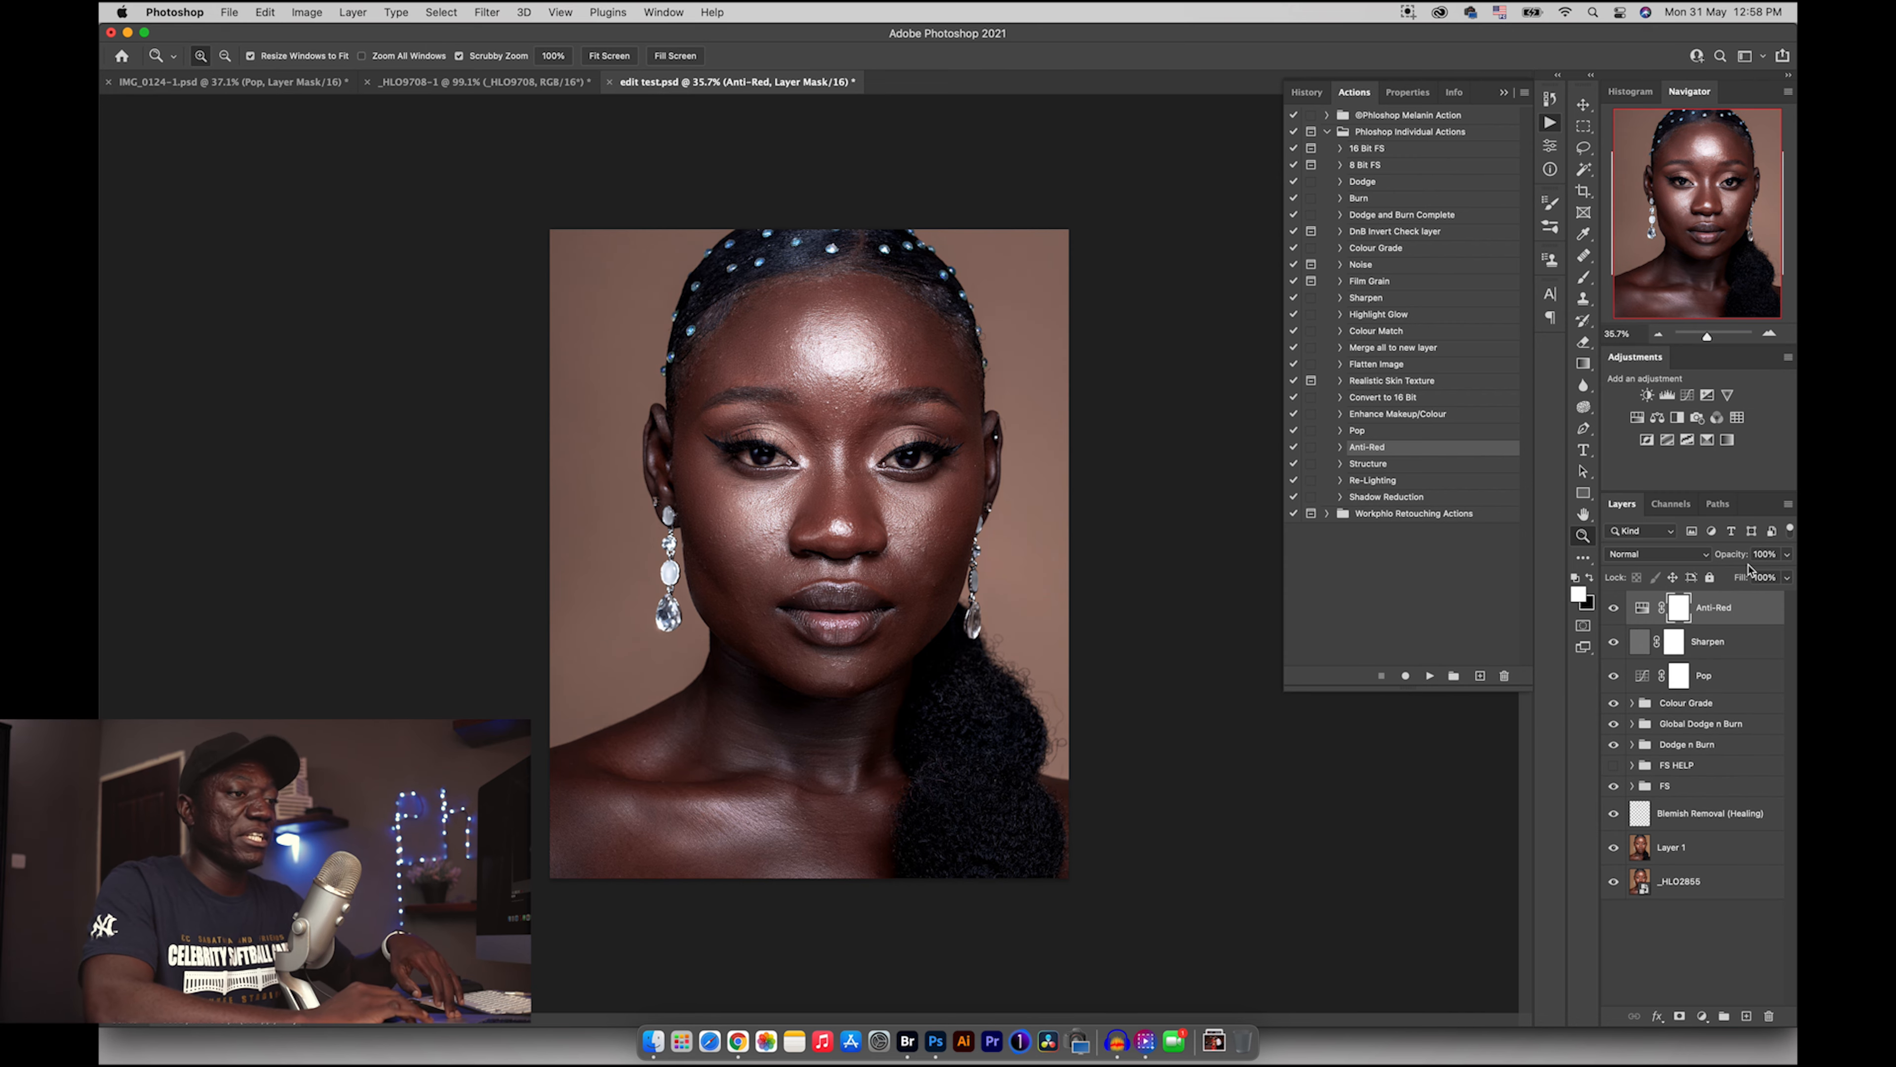
pyautogui.moveTo(1730, 560); pyautogui.dragTo(1693, 561)
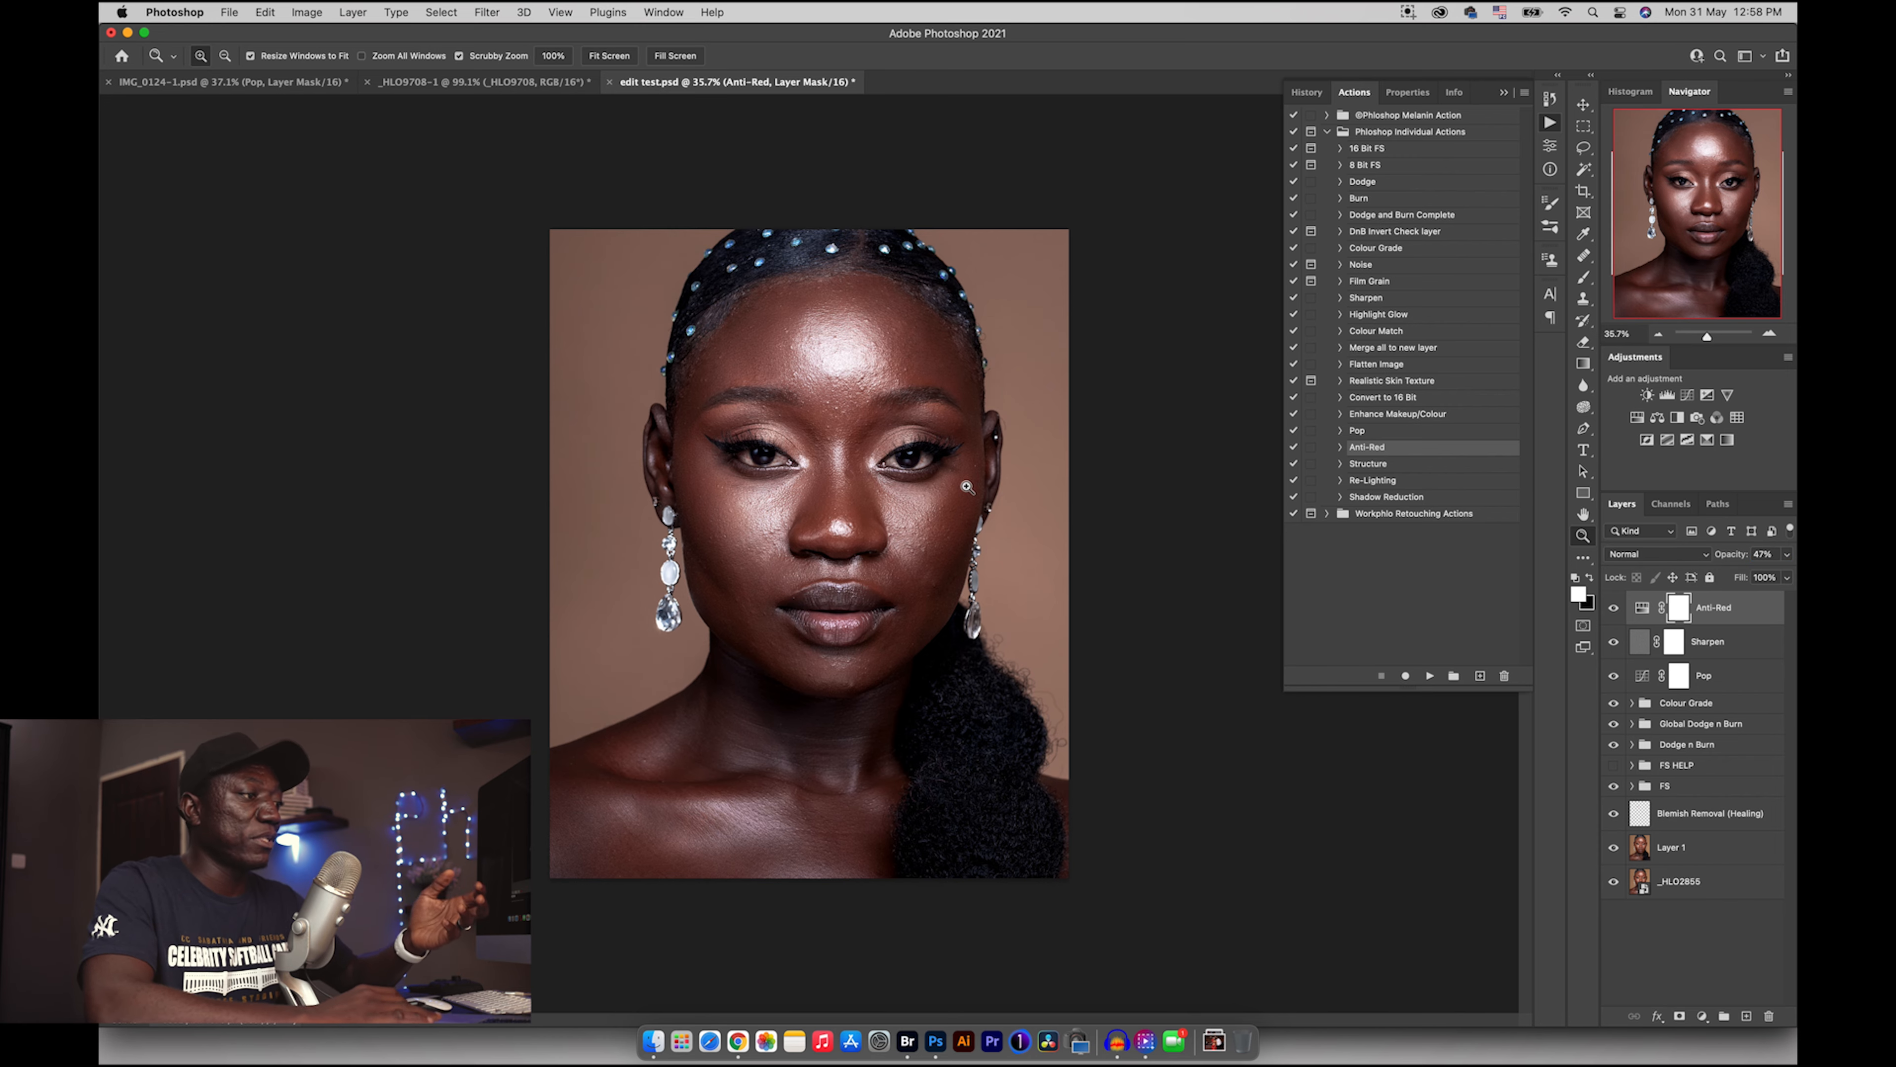
# - Run the Enhance Makeup/Colour action and saturate both eyelids and the lips with a 175 px Sponge at 50% flow
pyautogui.click(873, 475)
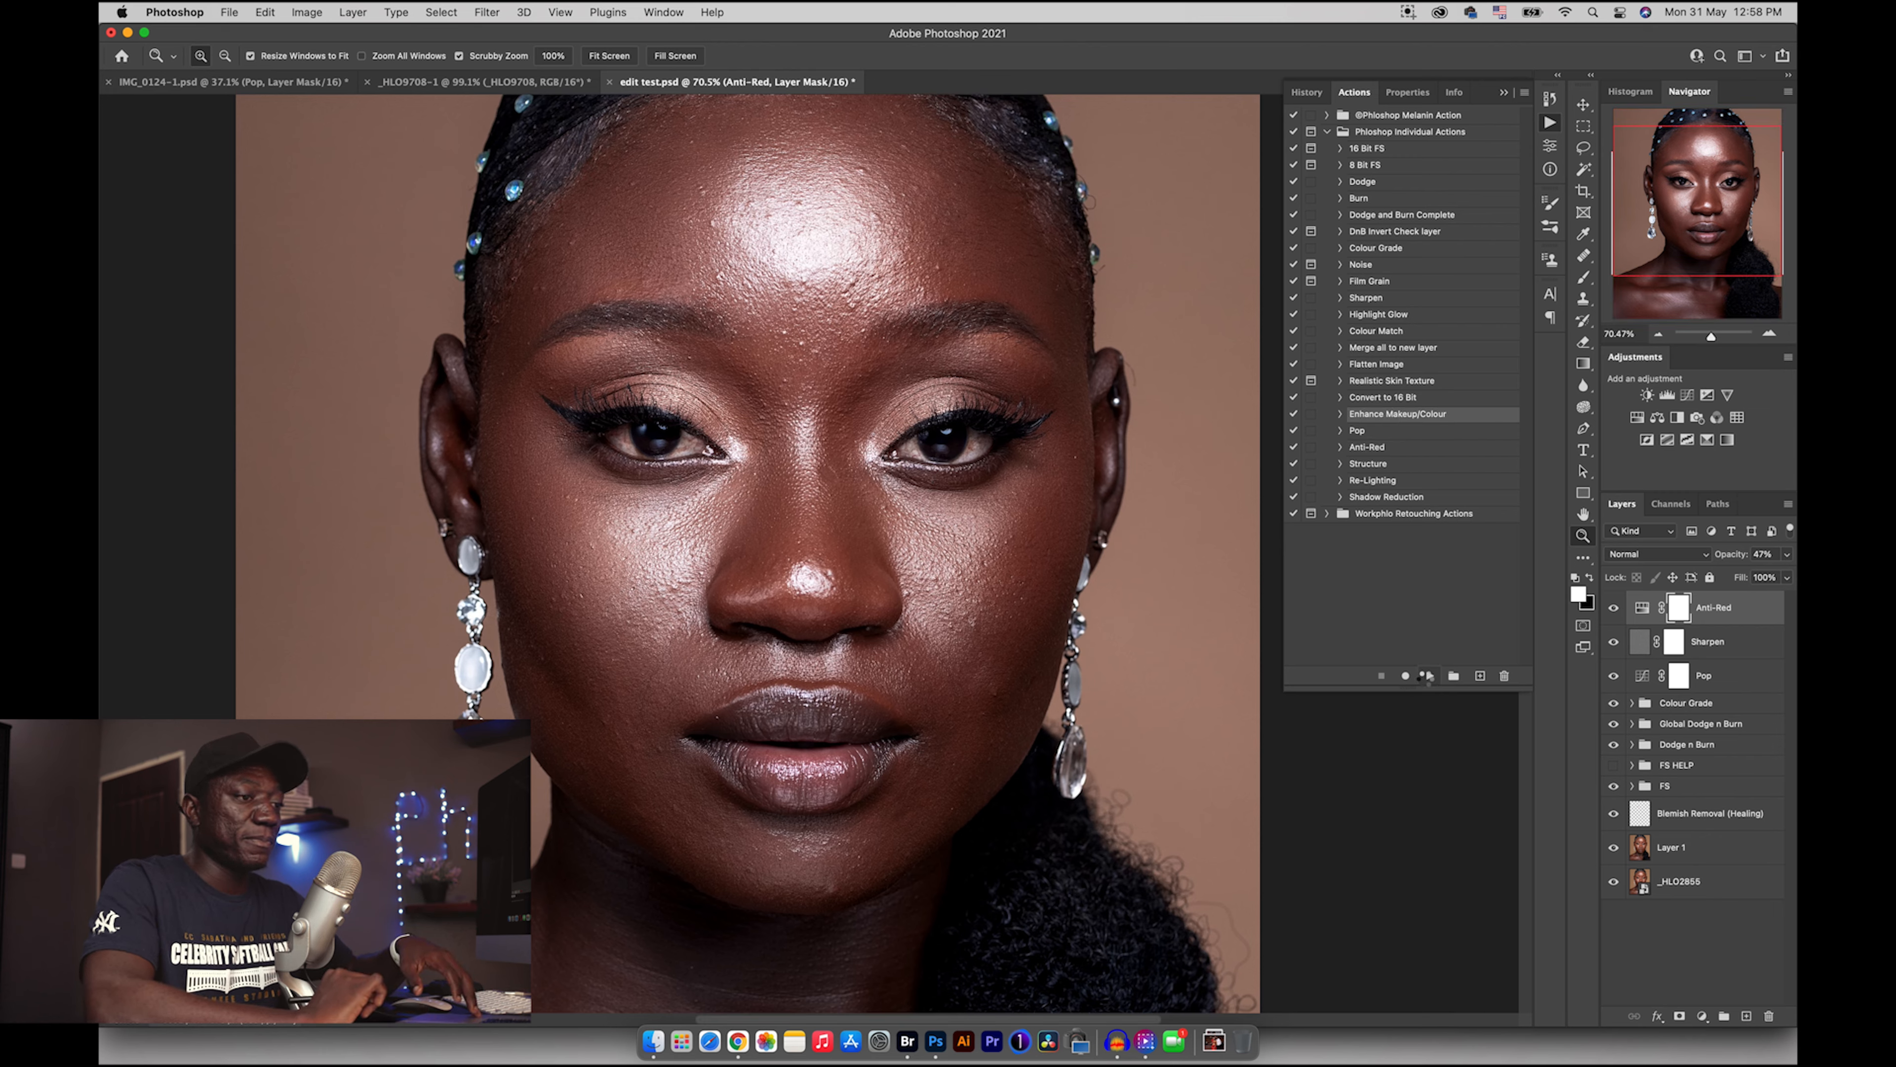
pyautogui.click(1428, 676)
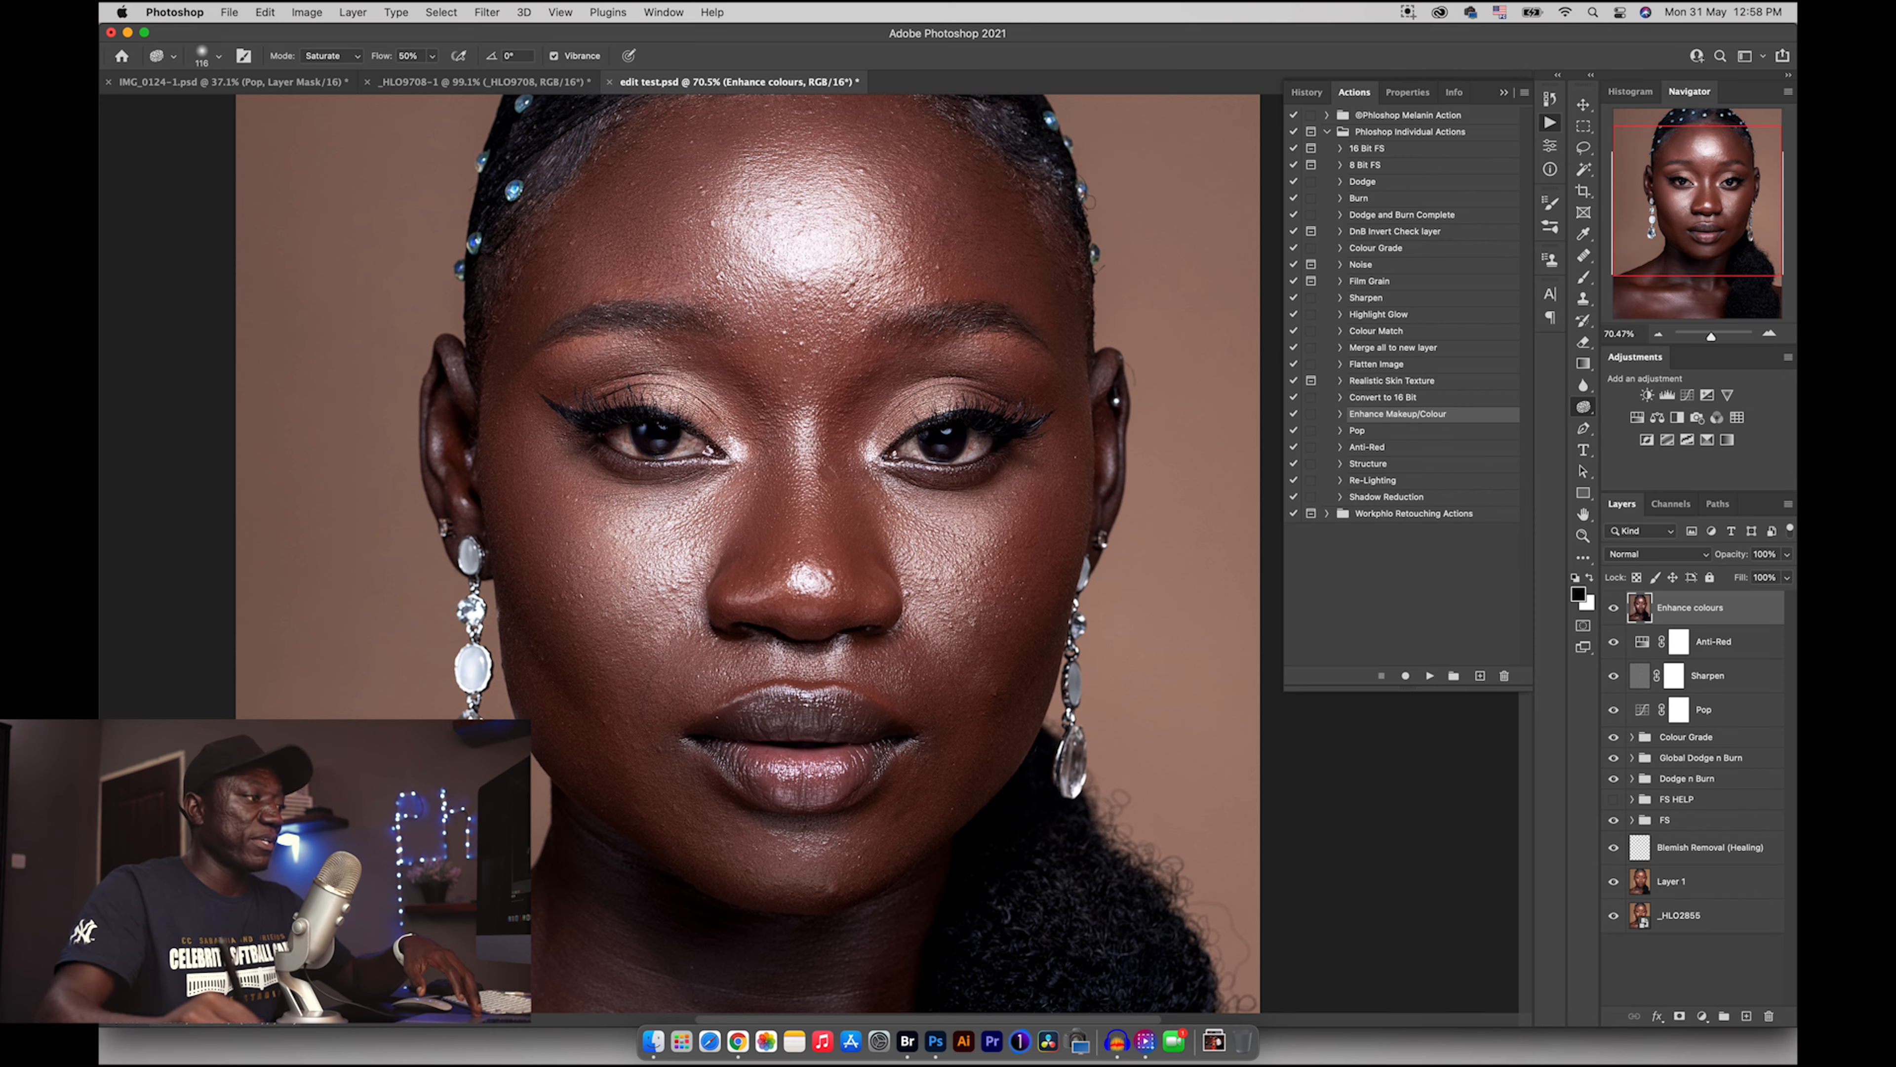
pyautogui.press(']')
pyautogui.press(']')
pyautogui.press(']')
pyautogui.moveTo(626, 385); pyautogui.dragTo(672, 393)
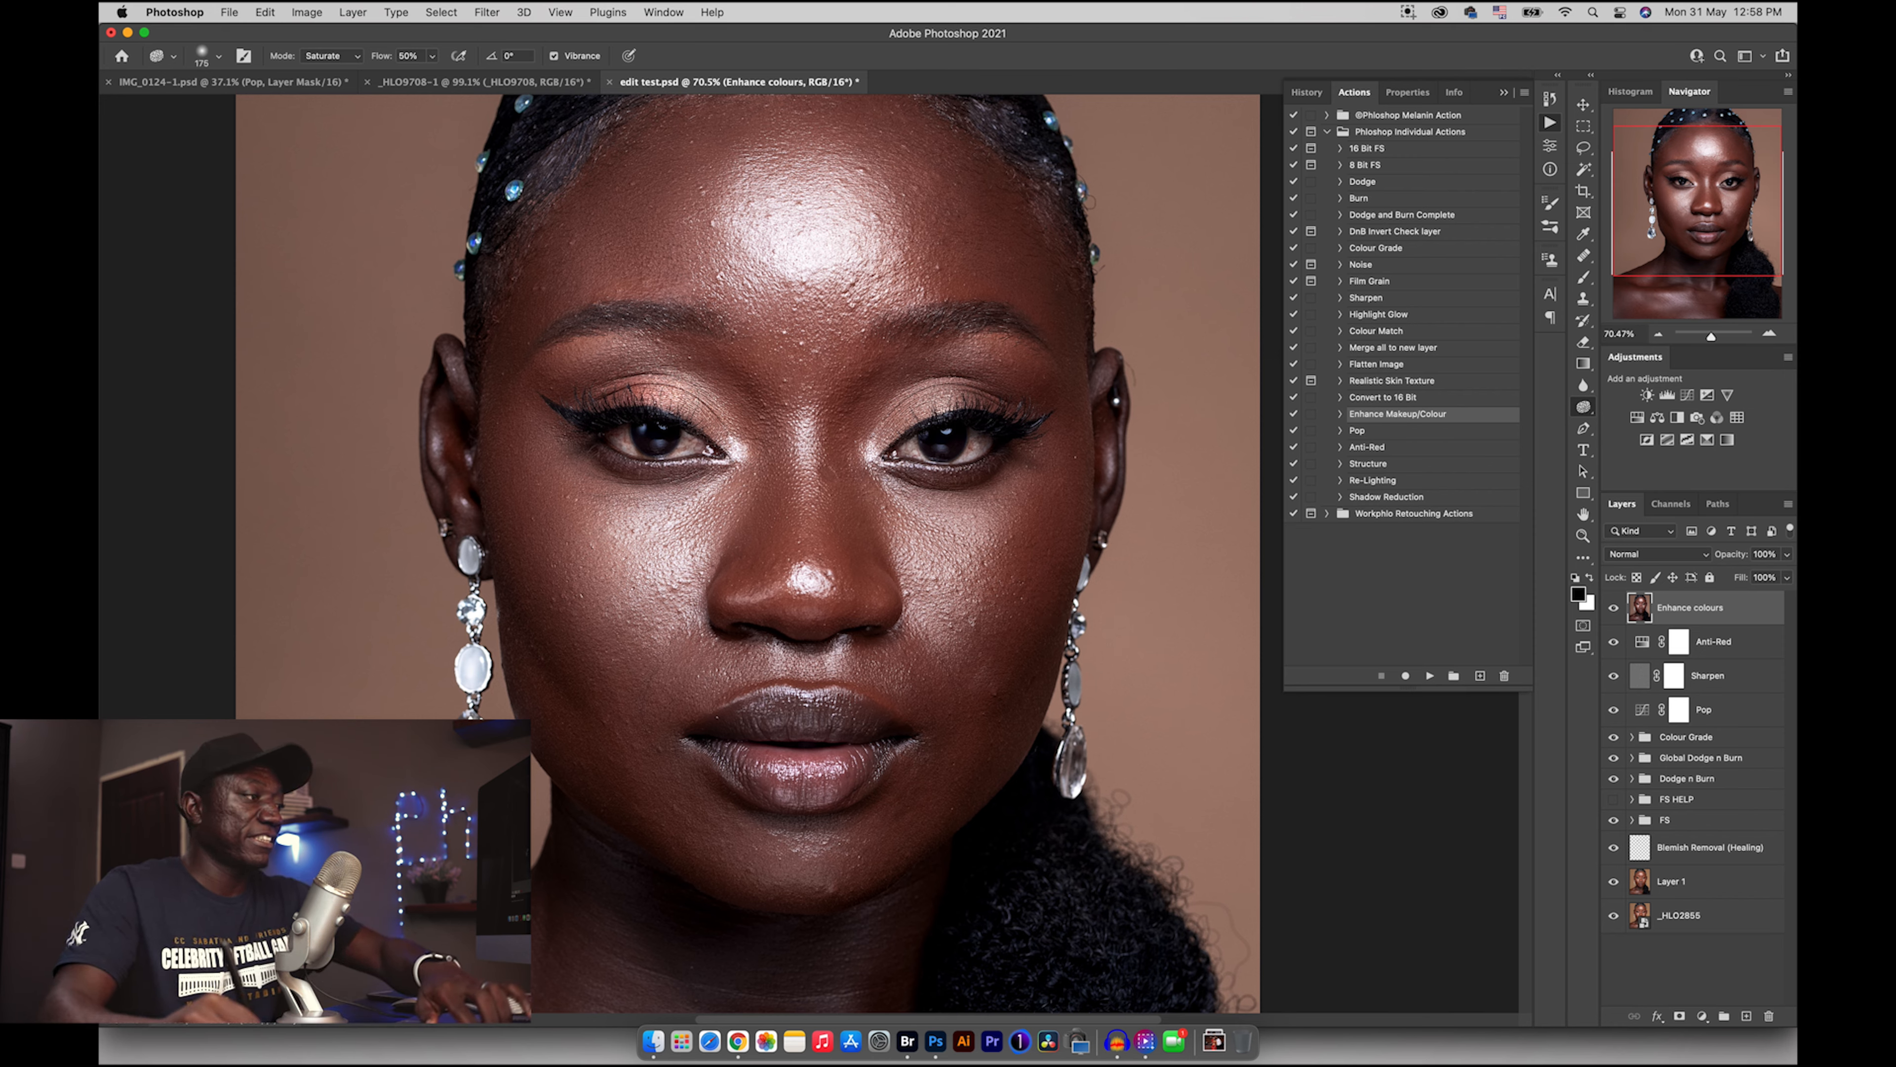
pyautogui.moveTo(882, 395)
pyautogui.mouseDown()
pyautogui.moveTo(931, 416)
pyautogui.moveTo(896, 414)
pyautogui.moveTo(967, 399)
pyautogui.mouseUp()
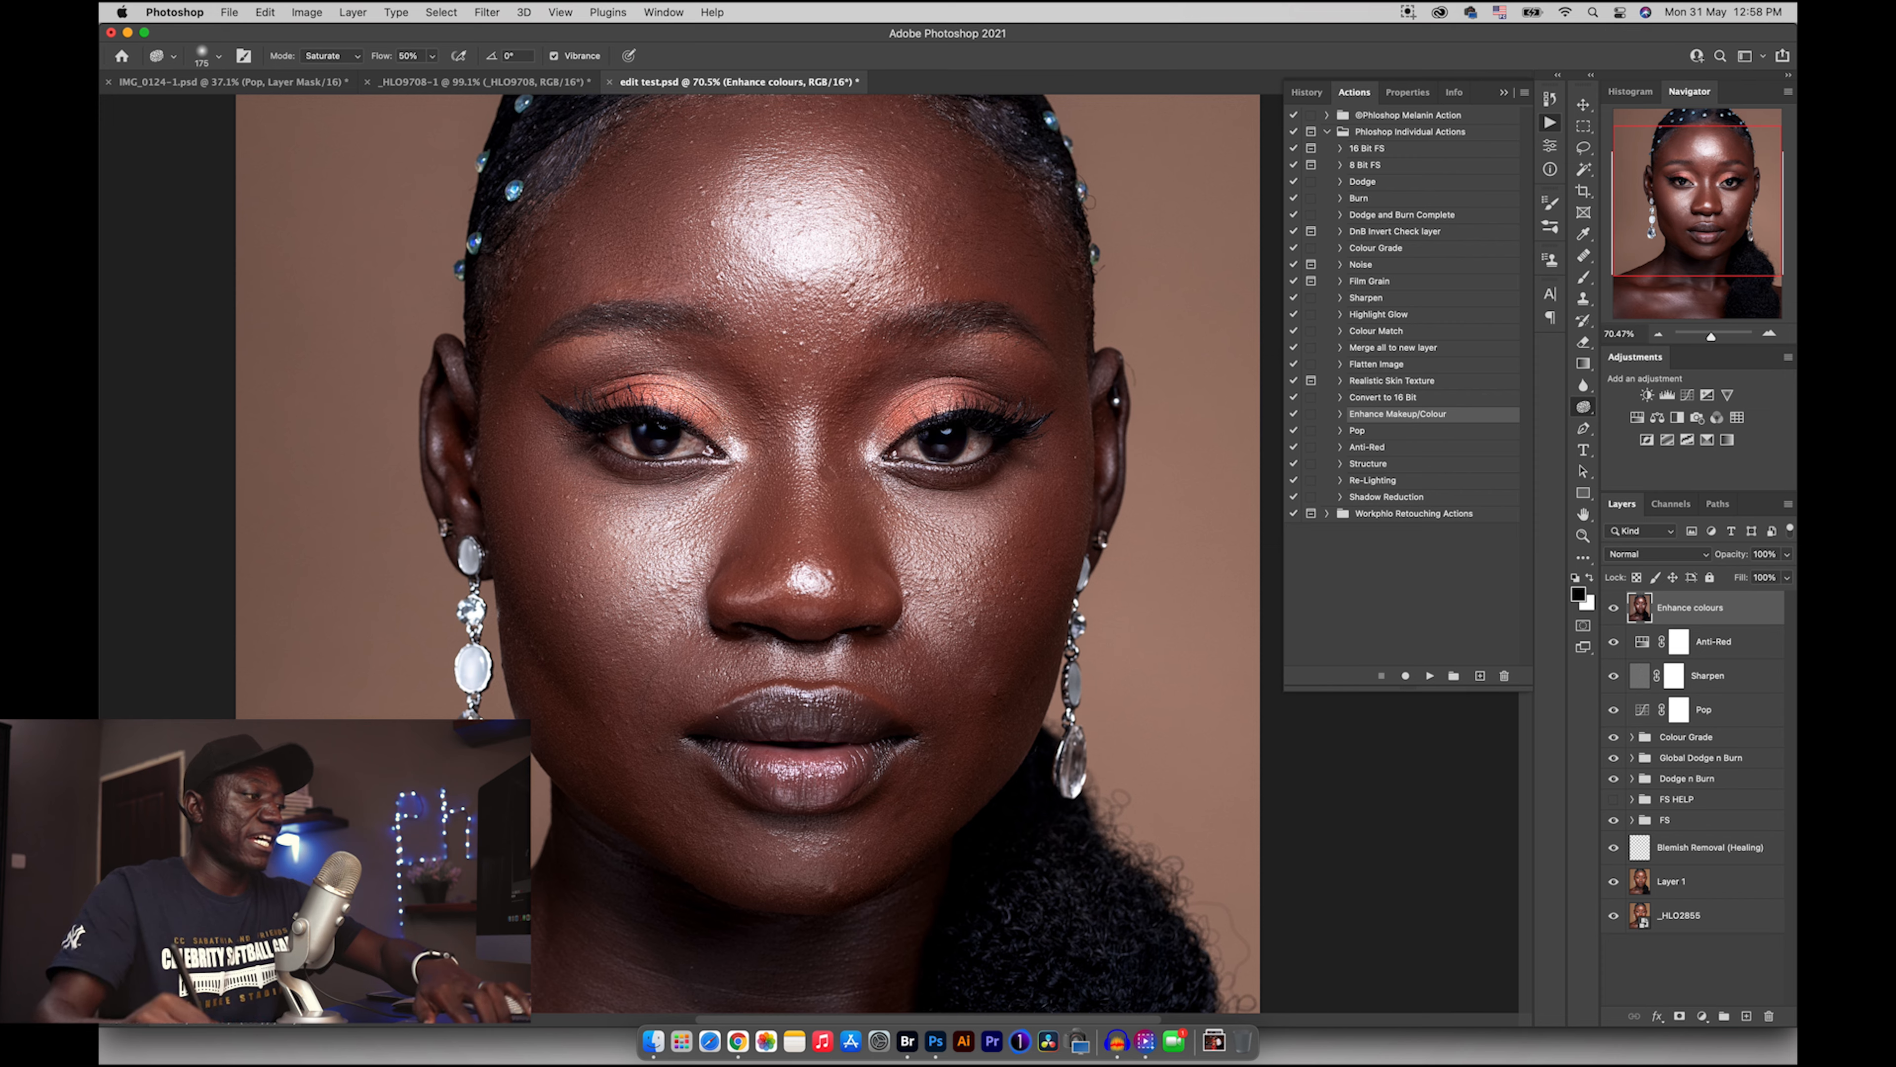
pyautogui.moveTo(765, 755)
pyautogui.mouseDown()
pyautogui.moveTo(842, 769)
pyautogui.moveTo(748, 768)
pyautogui.moveTo(792, 789)
pyautogui.moveTo(856, 757)
pyautogui.moveTo(730, 763)
pyautogui.moveTo(778, 713)
pyautogui.mouseUp()
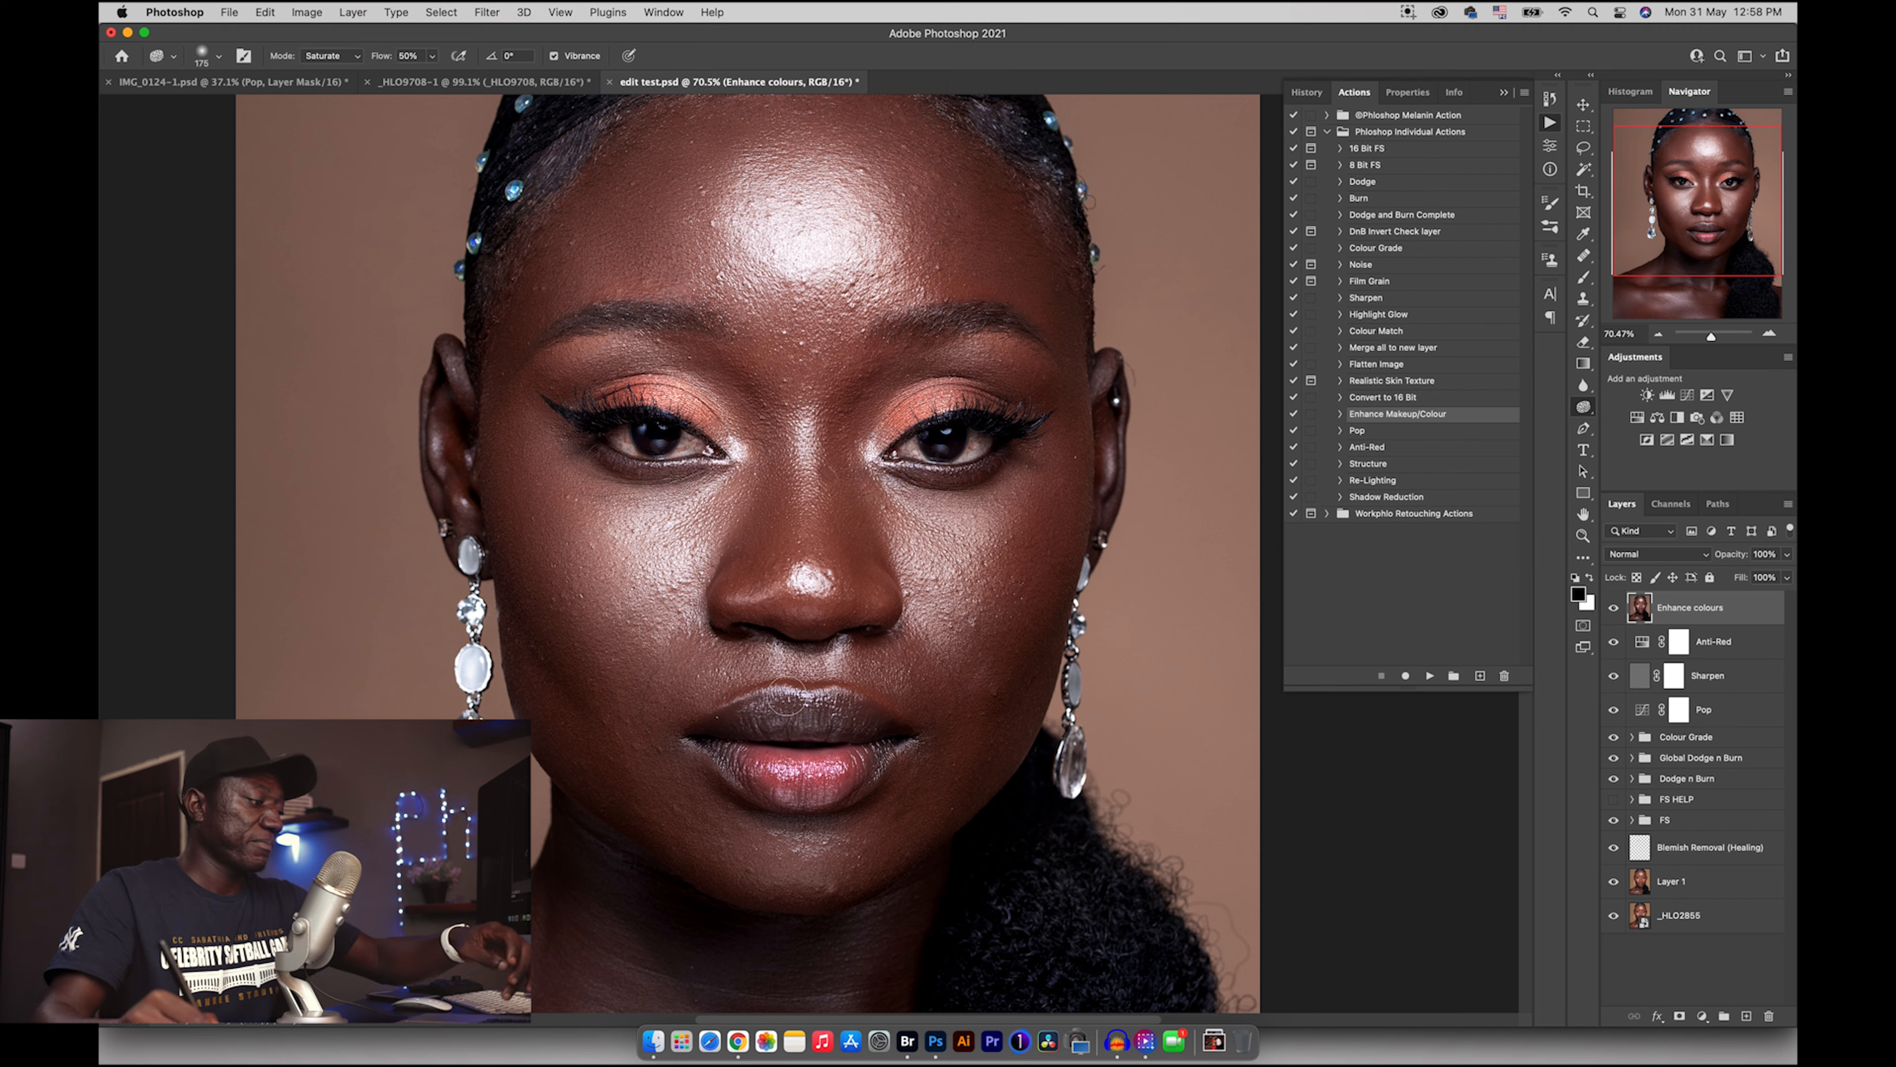
# - Compare the Enhance colours layer off and on, and examine the saturated eye makeup and lips up close
pyautogui.press('z')
pyautogui.moveTo(871, 641); pyautogui.dragTo(827, 628)
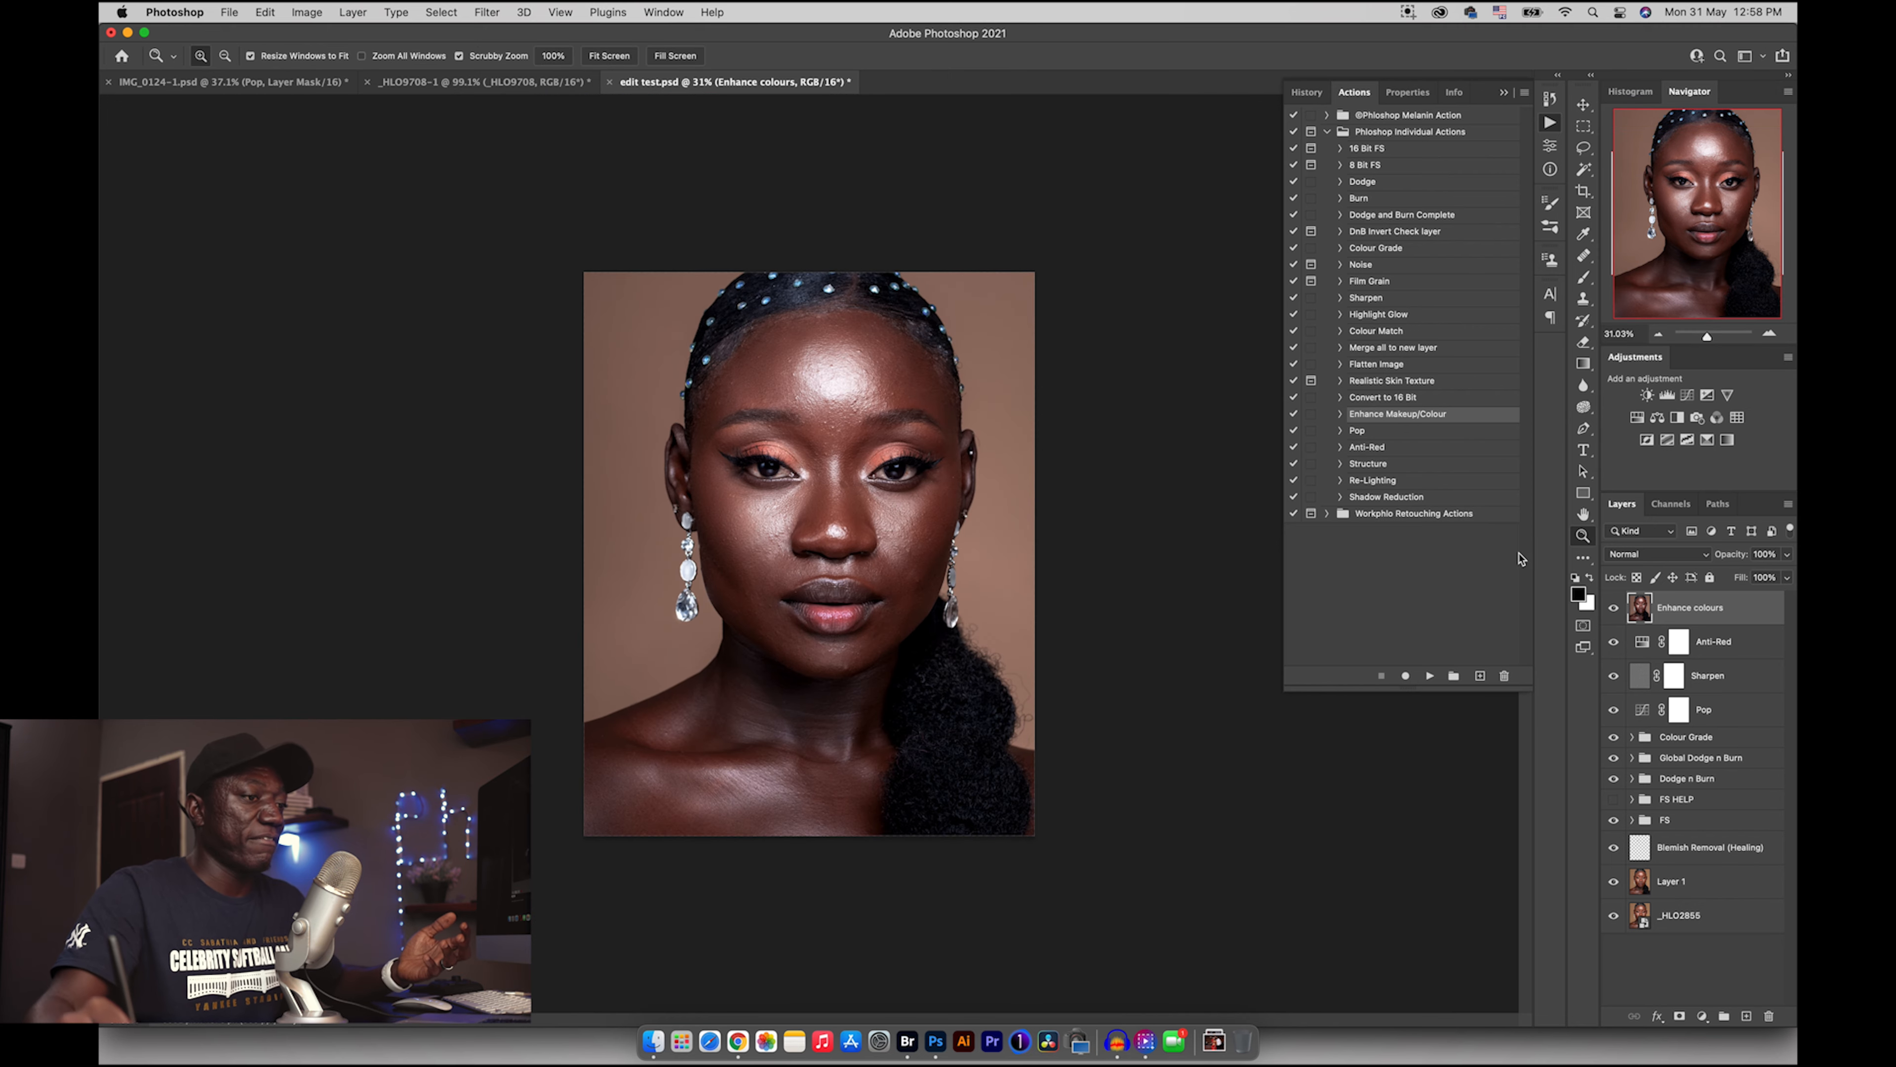
pyautogui.click(1614, 609)
pyautogui.click(1614, 609)
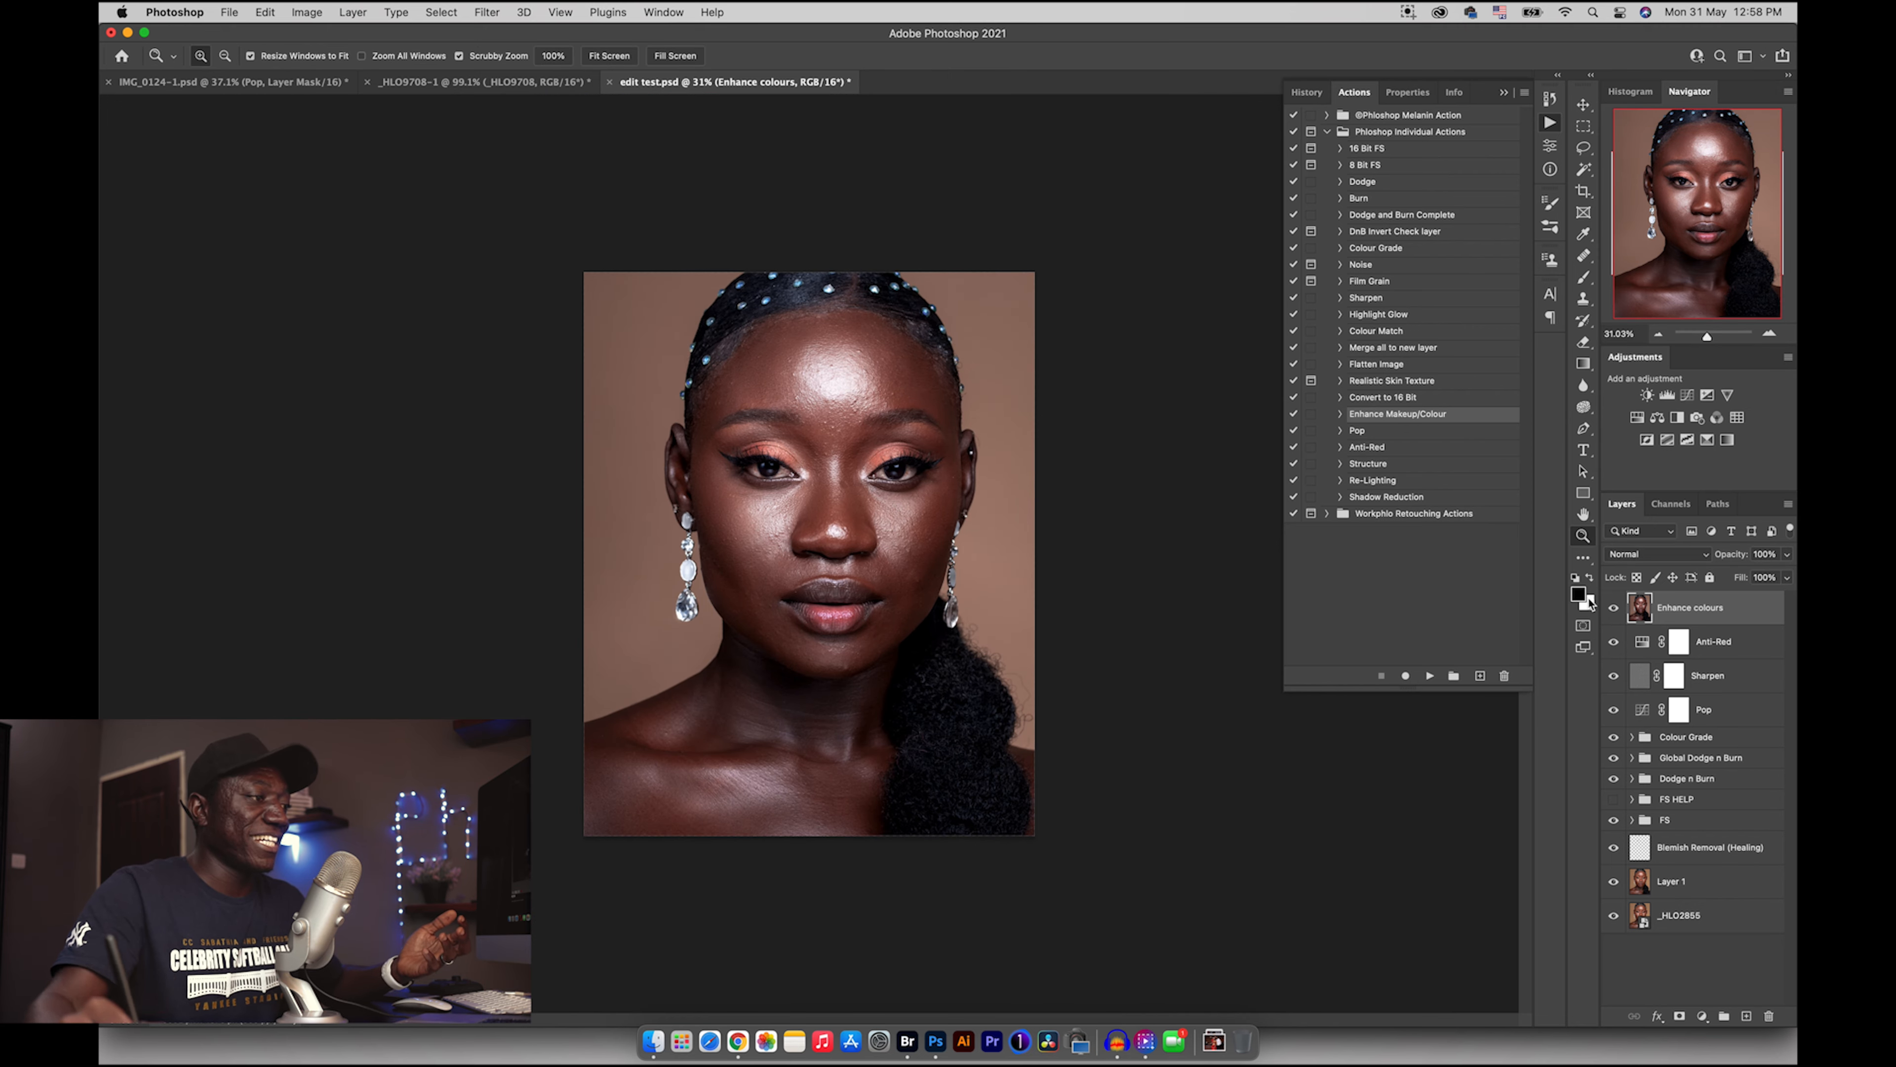
pyautogui.moveTo(835, 442); pyautogui.dragTo(881, 449)
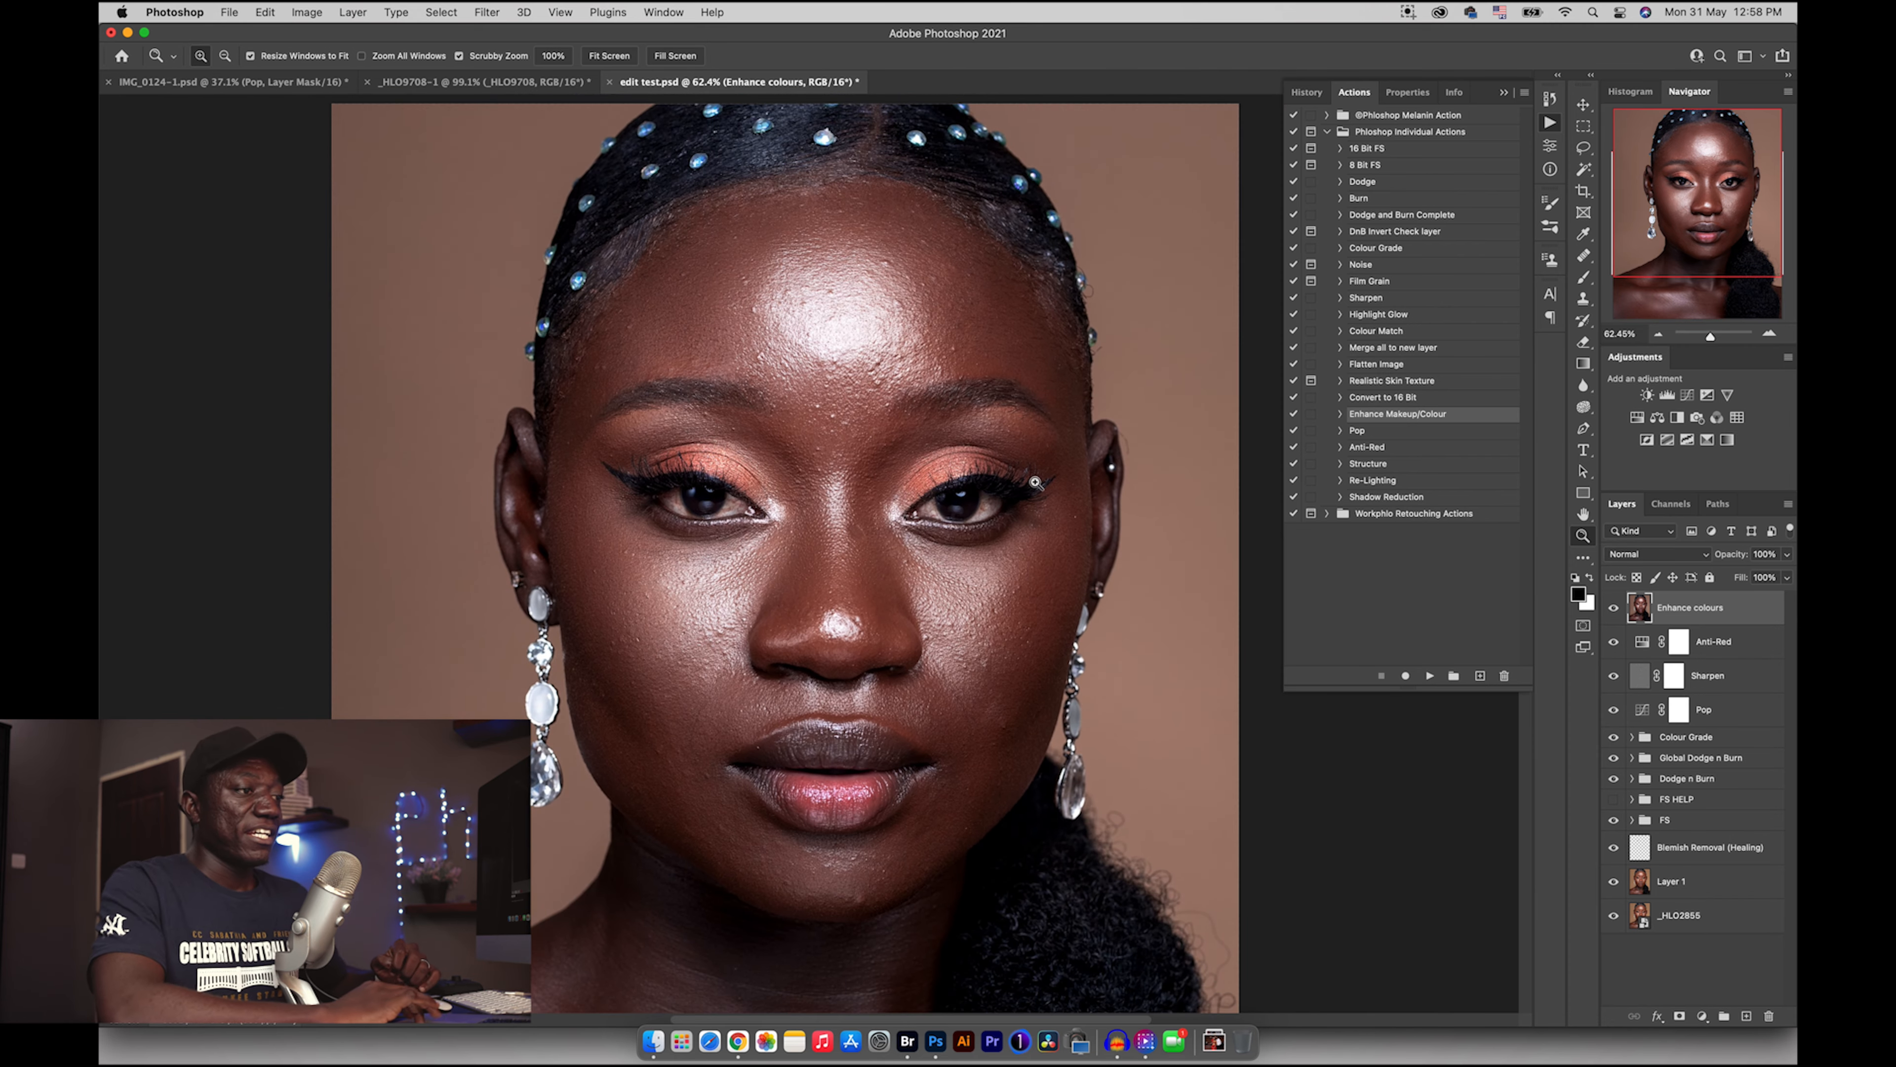
pyautogui.moveTo(936, 413); pyautogui.dragTo(877, 410)
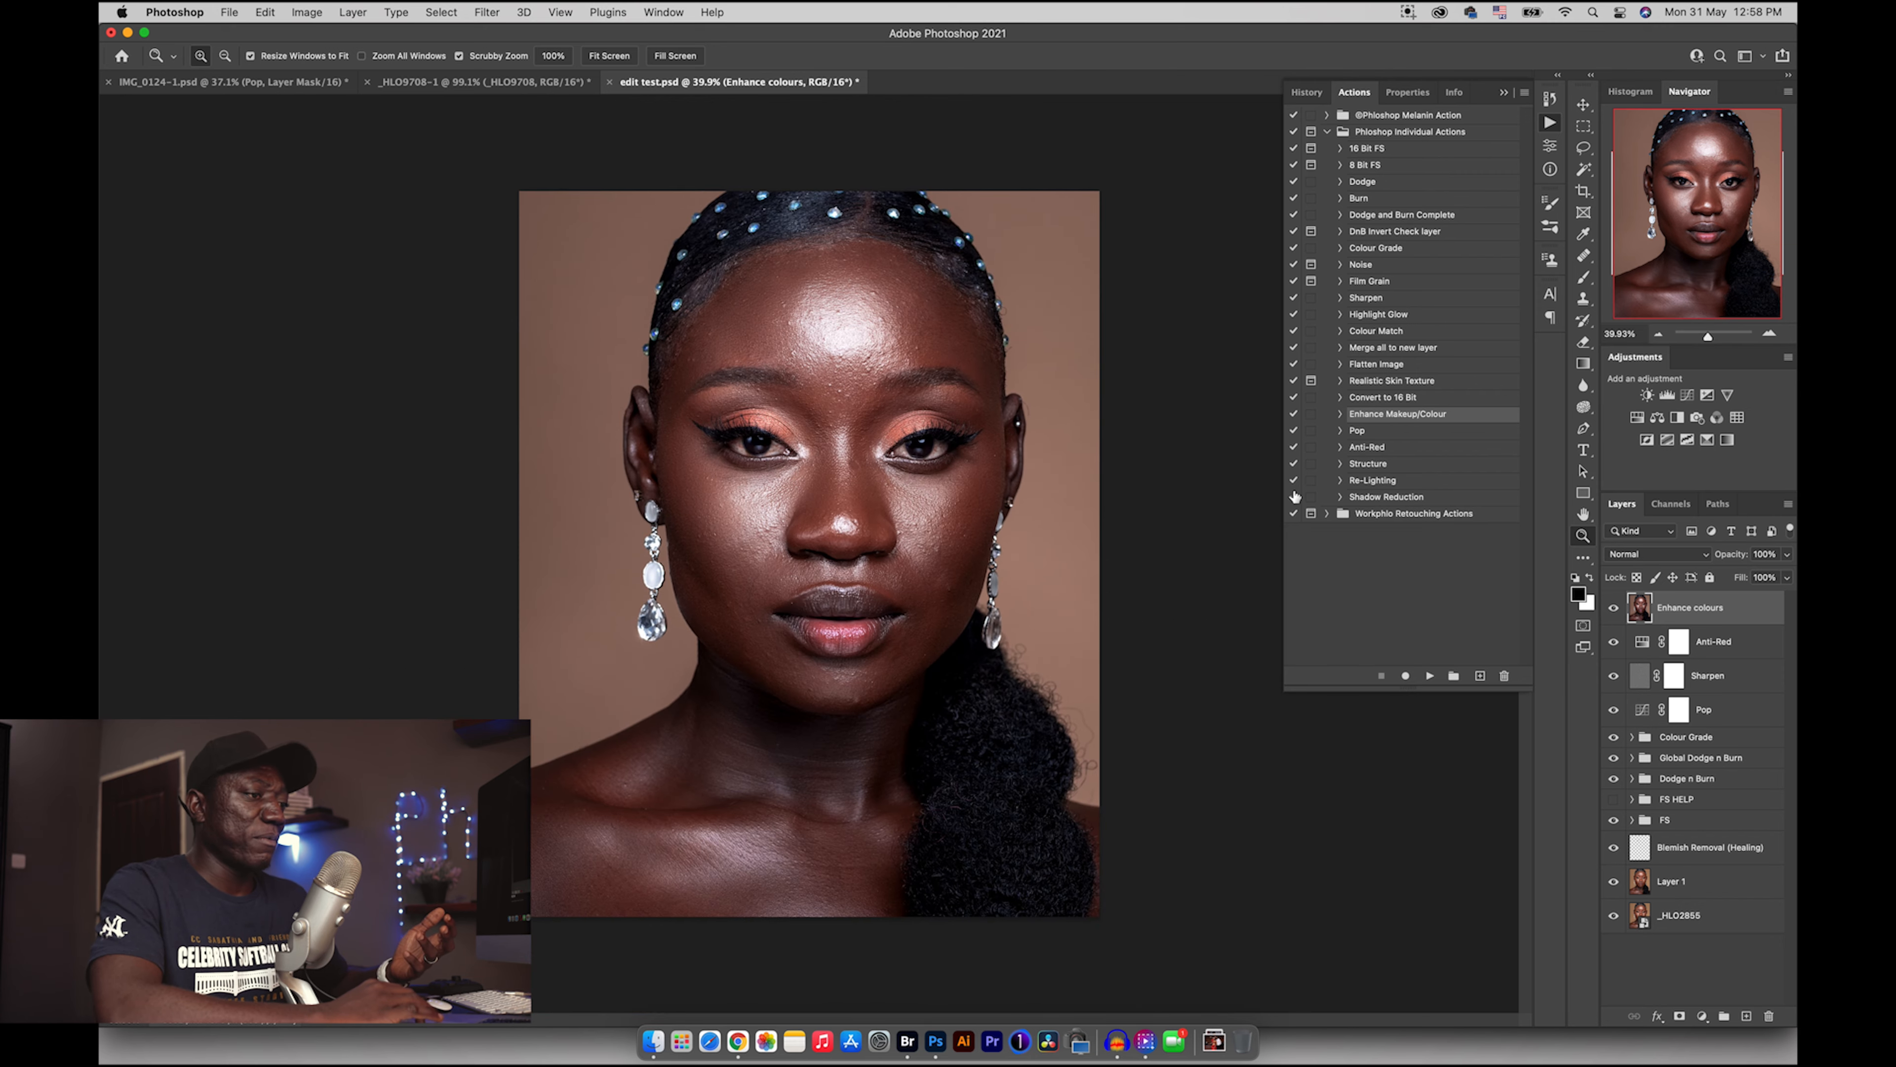
# - Run the Shadow Reduction action, set its group's opacity to 29%, and compare the group off and on
pyautogui.click(1373, 497)
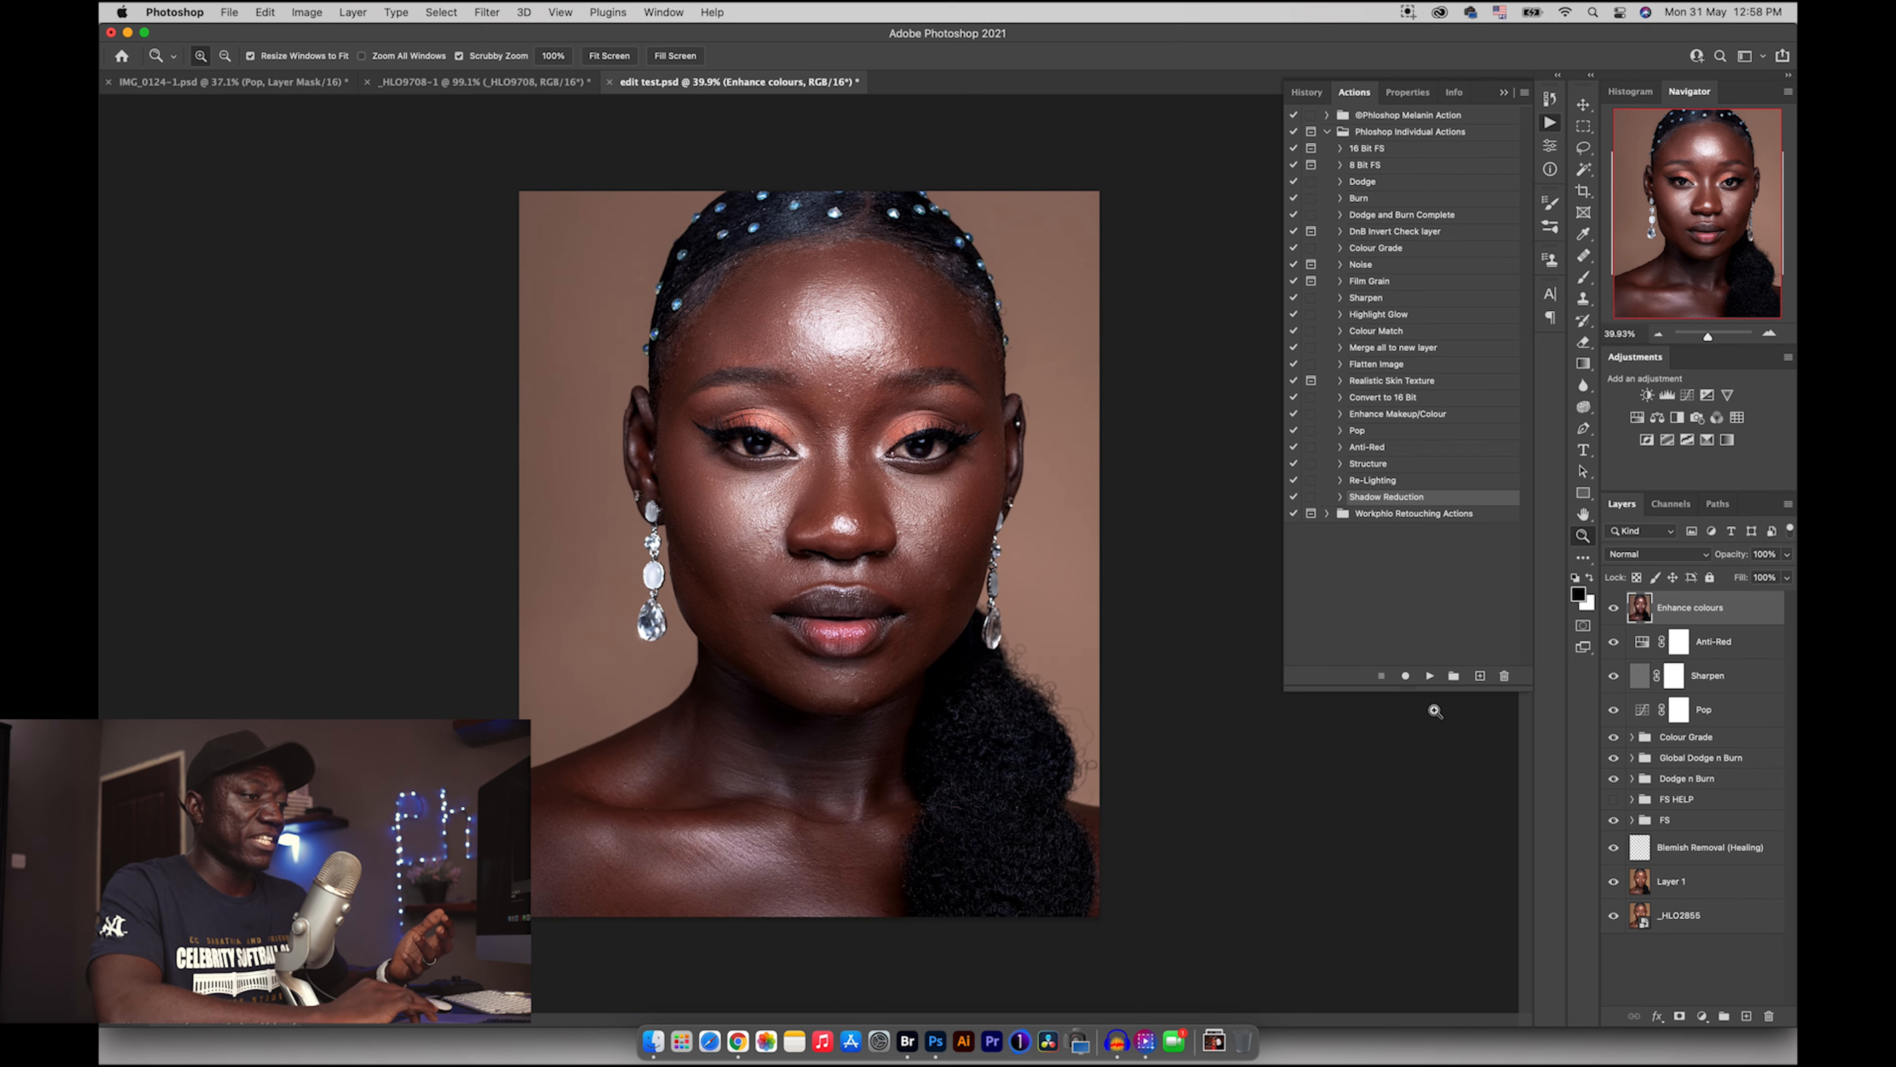
pyautogui.click(1428, 675)
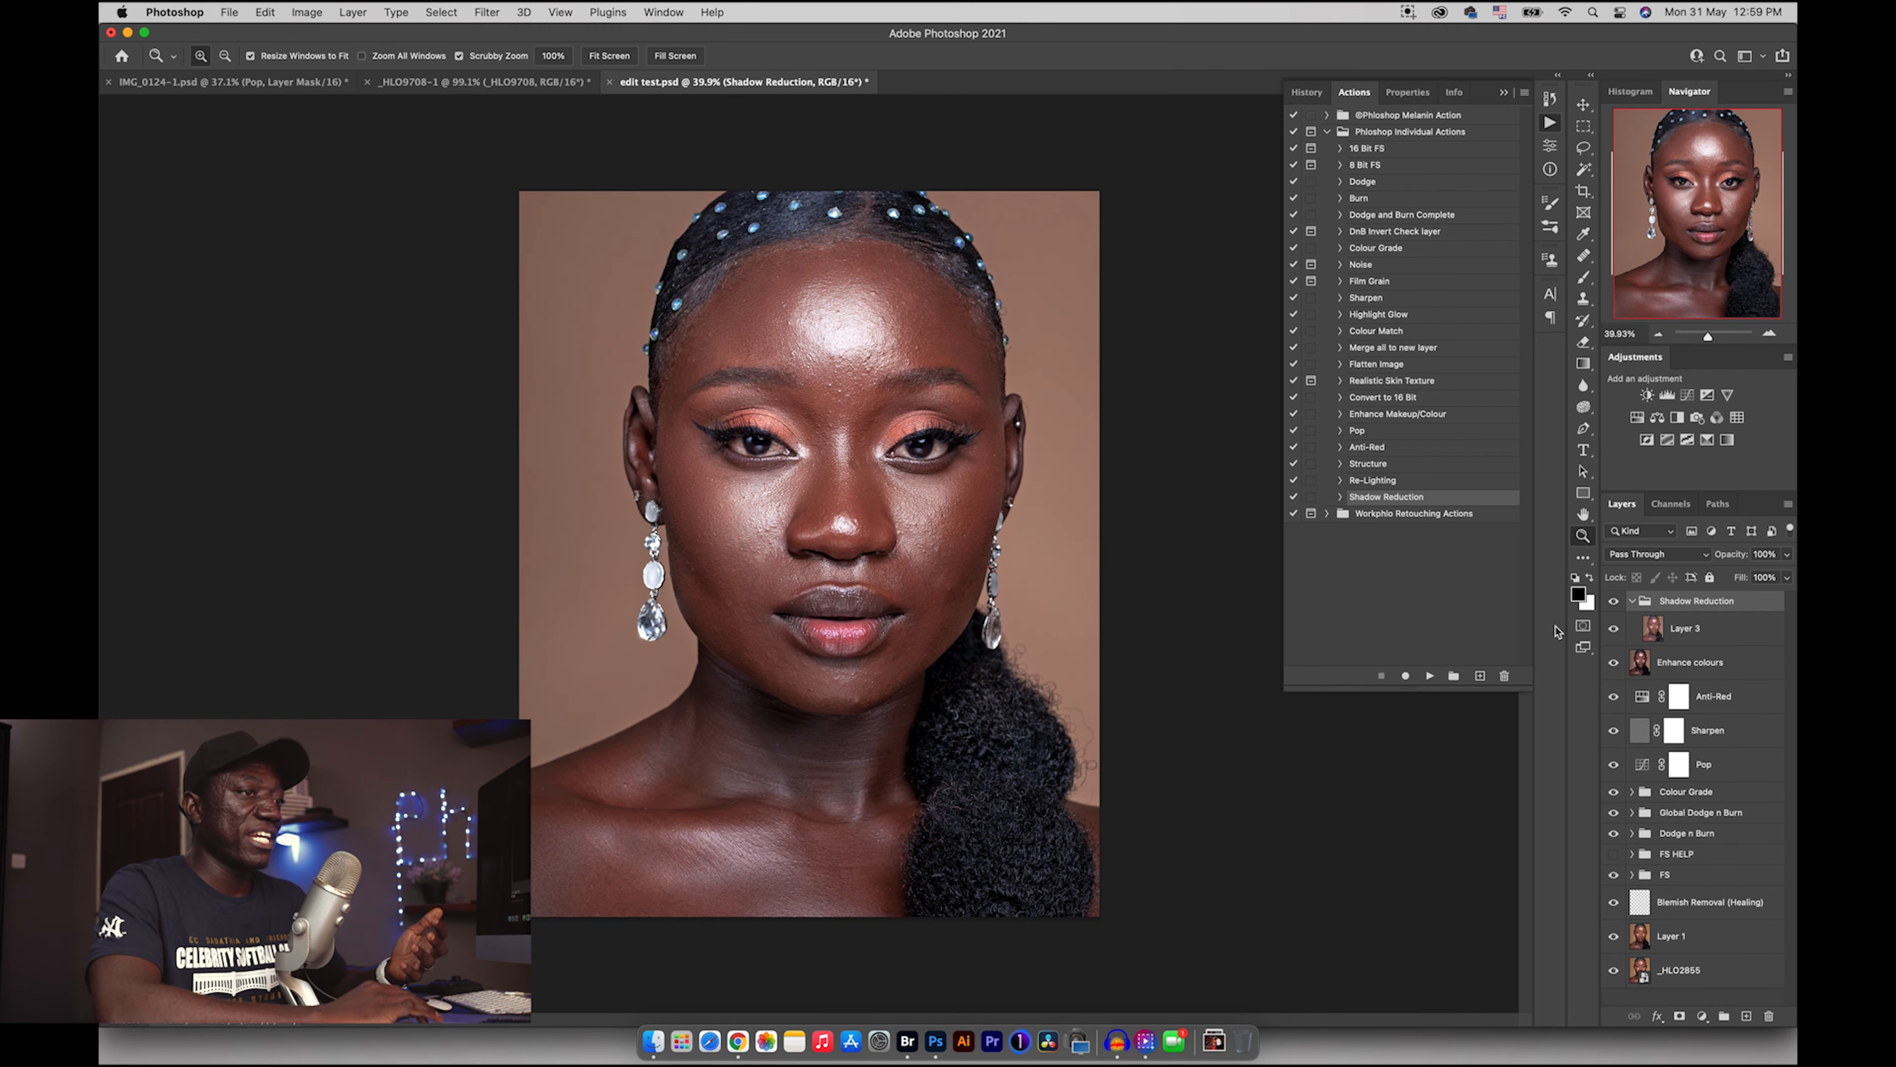
pyautogui.moveTo(1732, 558); pyautogui.dragTo(1670, 570)
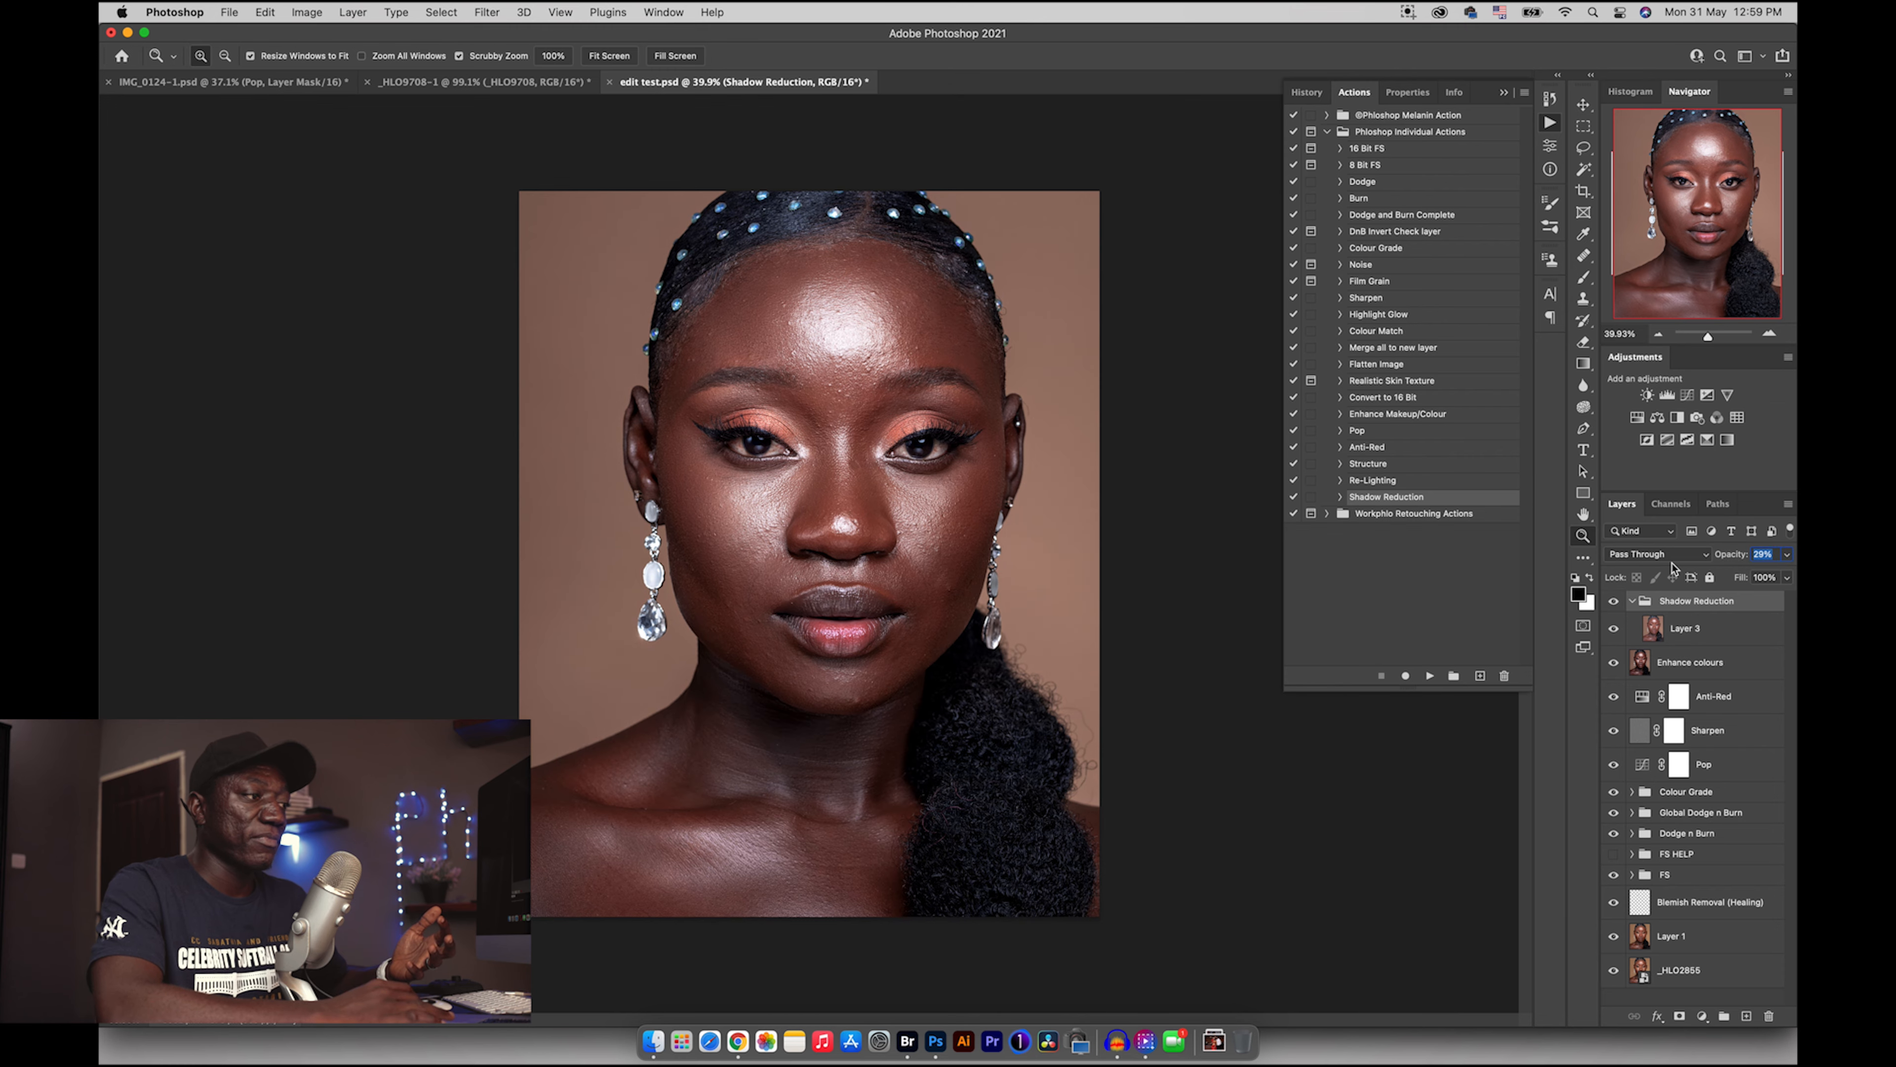
pyautogui.click(1613, 601)
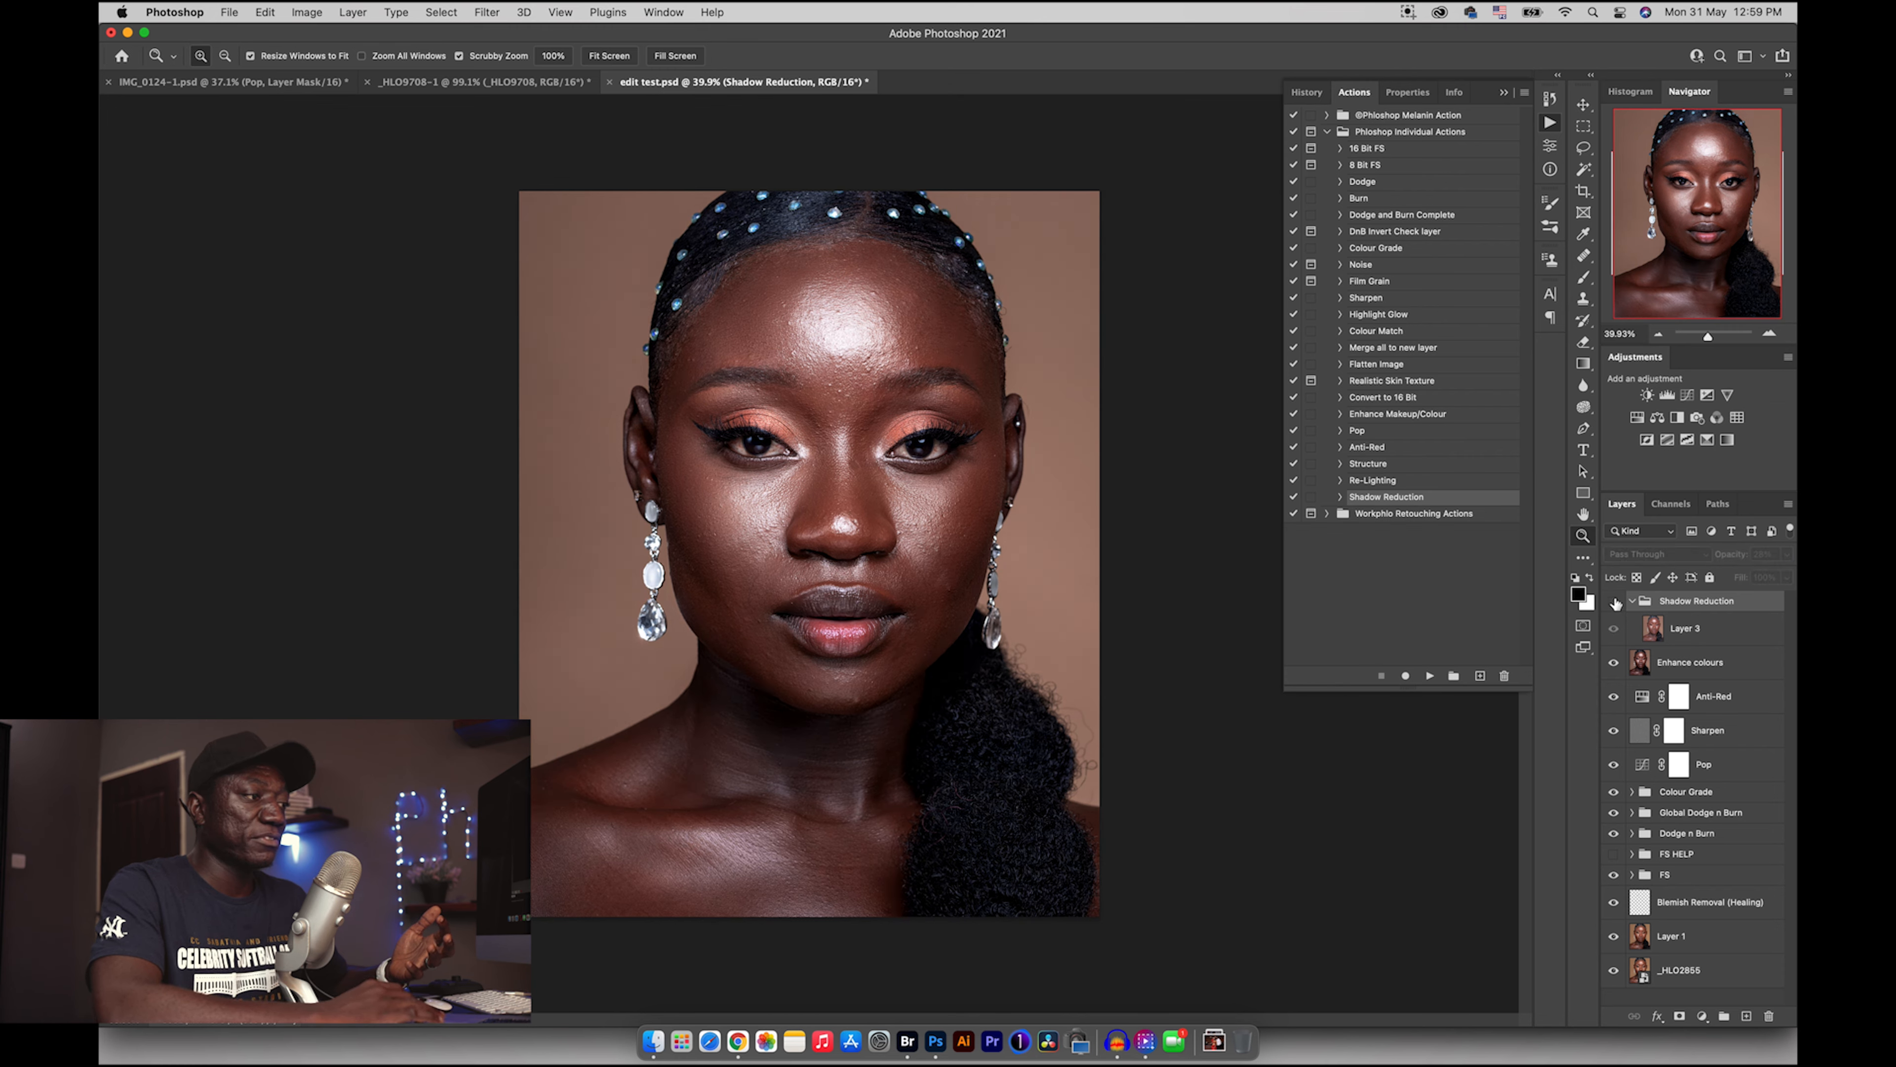
pyautogui.click(1613, 600)
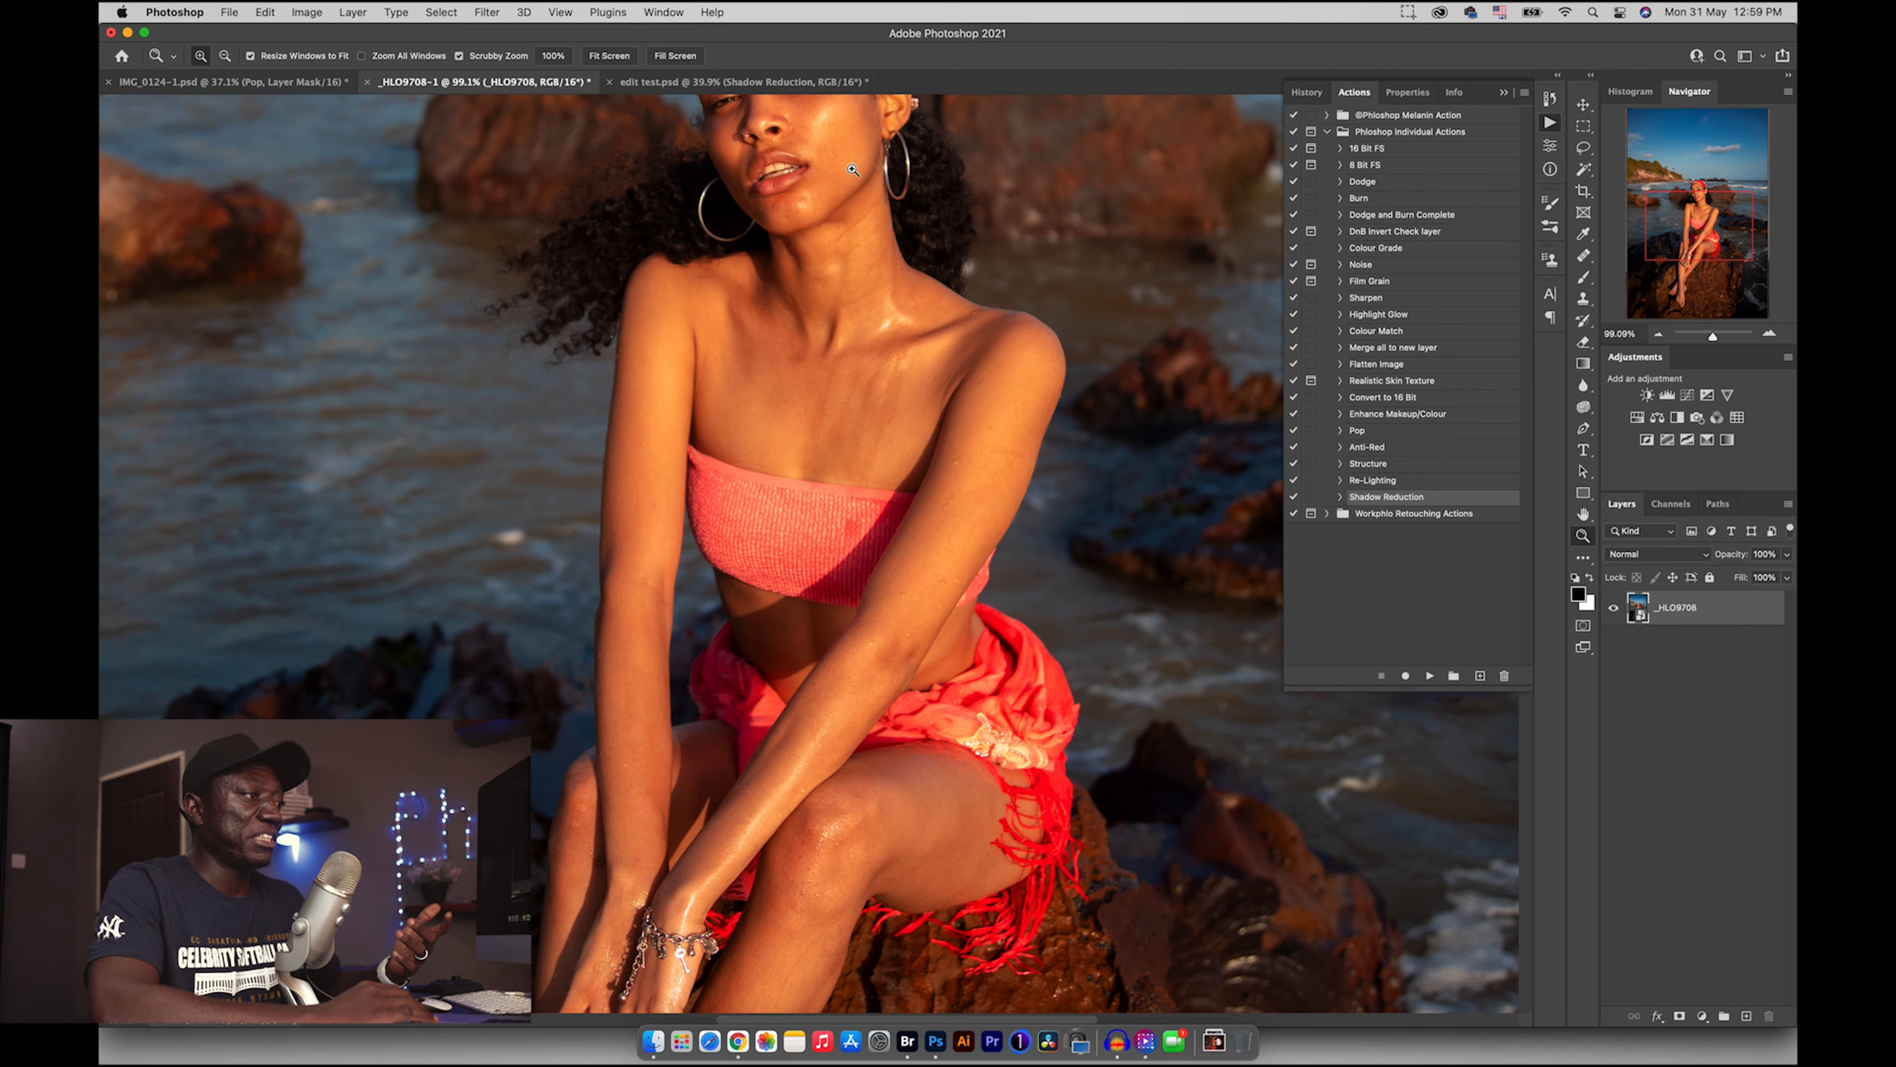
# - Run the Re-Lighting action on the _HLO9708-1 beach photo
pyautogui.press('super+0')
pyautogui.click(1372, 479)
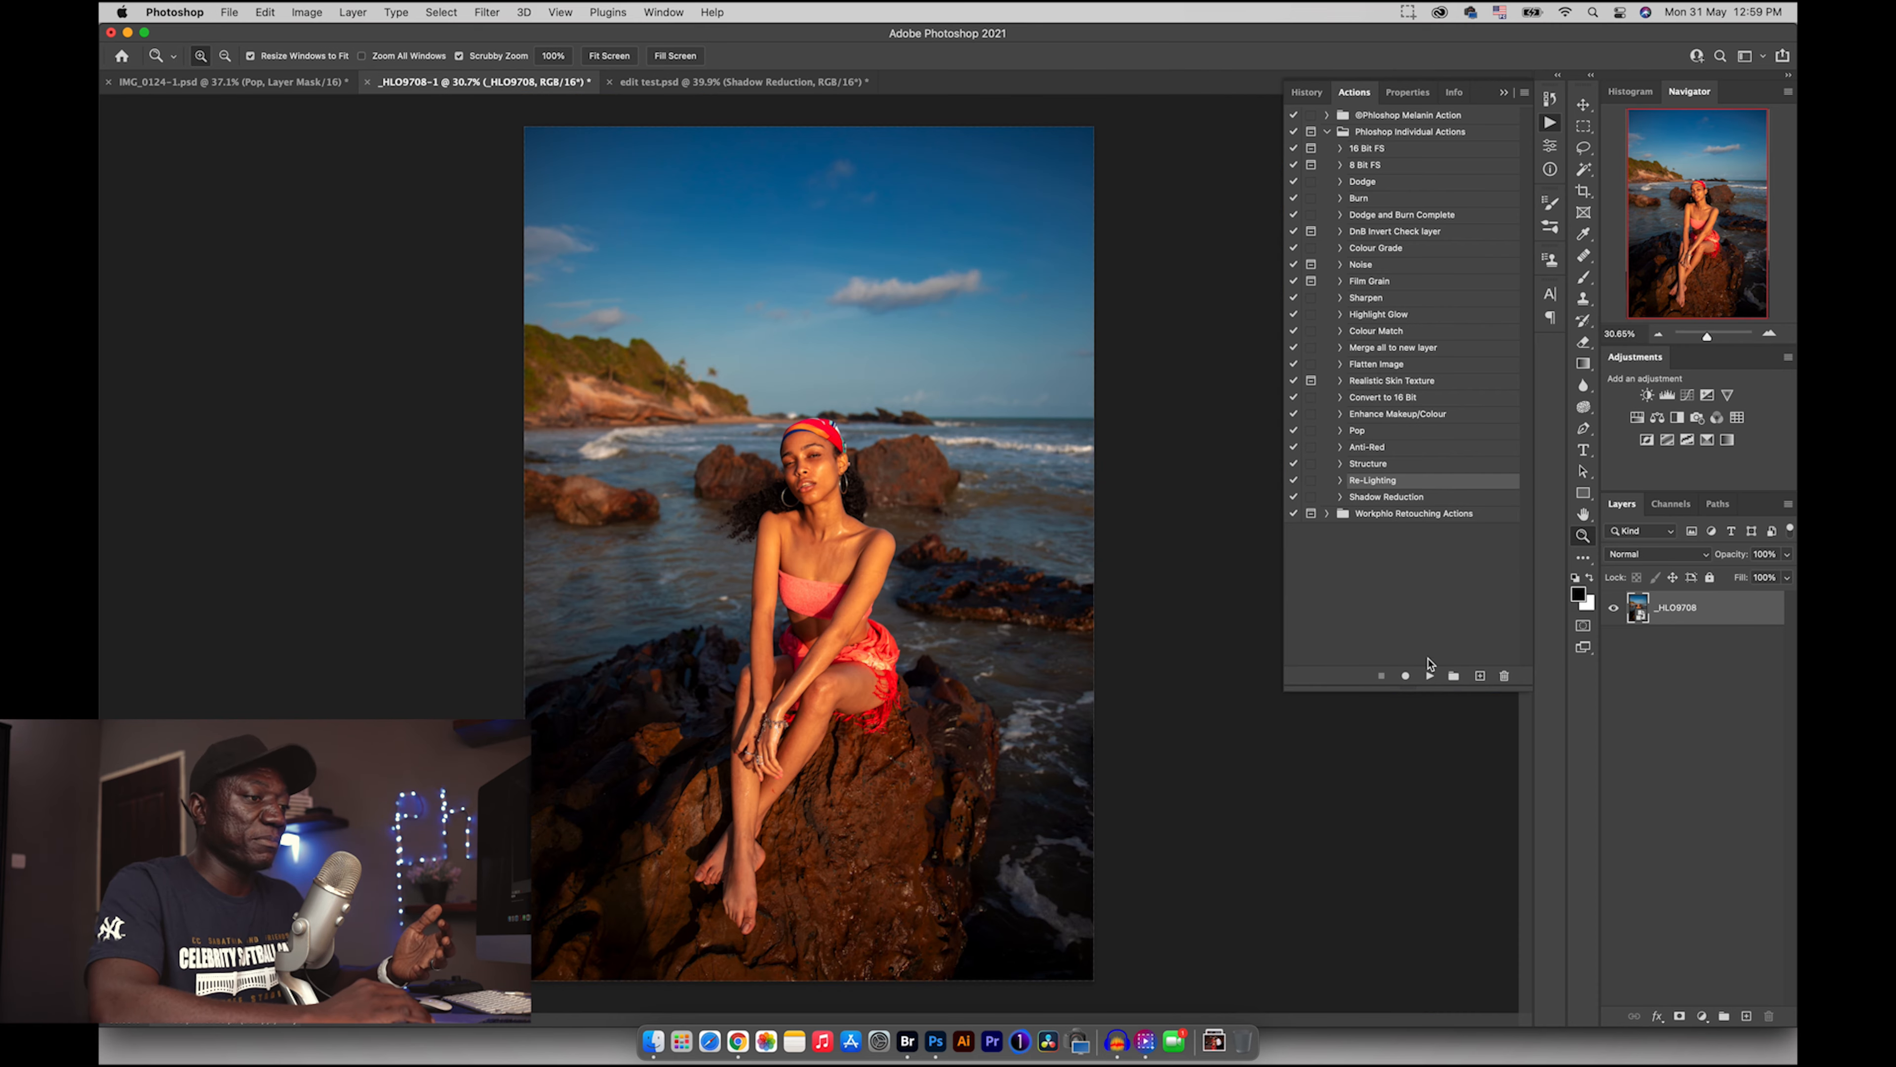
pyautogui.click(1429, 676)
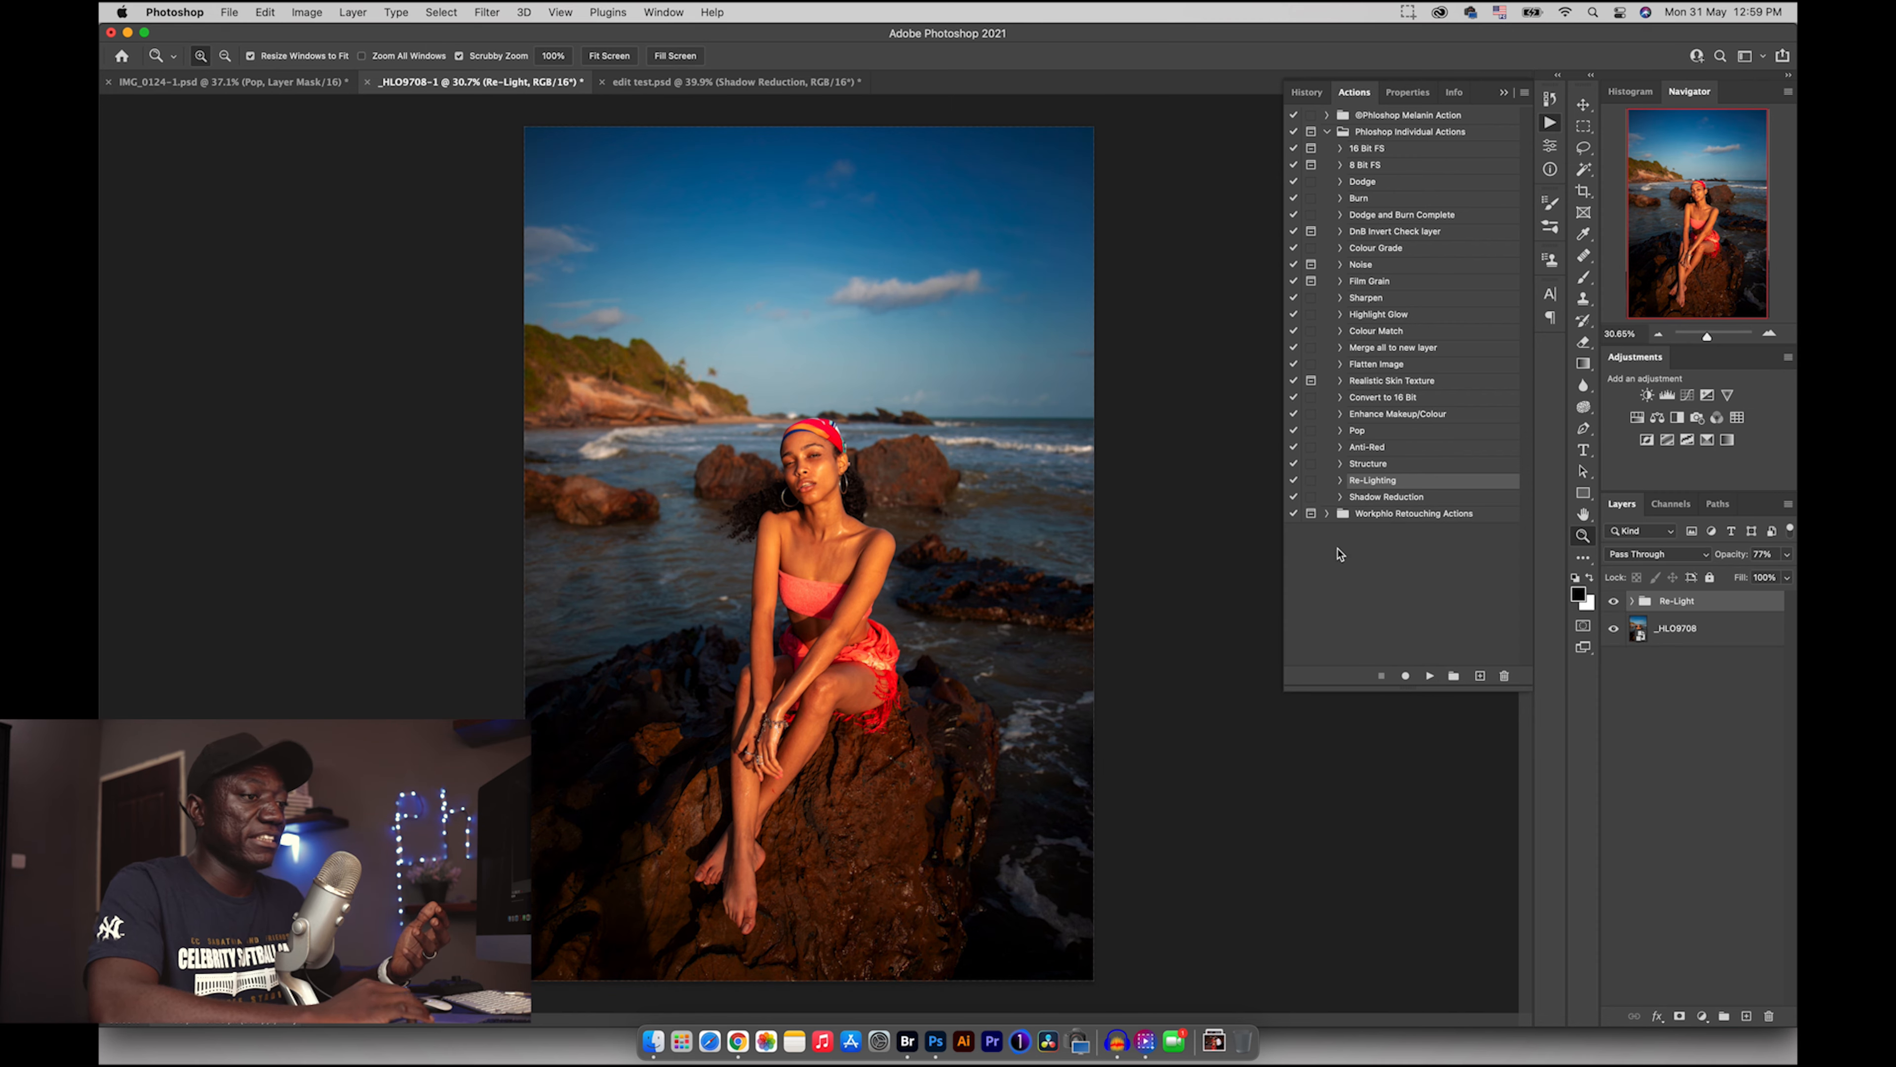
# - Expand the Re-Light group and compare its effect on the beach photo off and on
pyautogui.click(1632, 602)
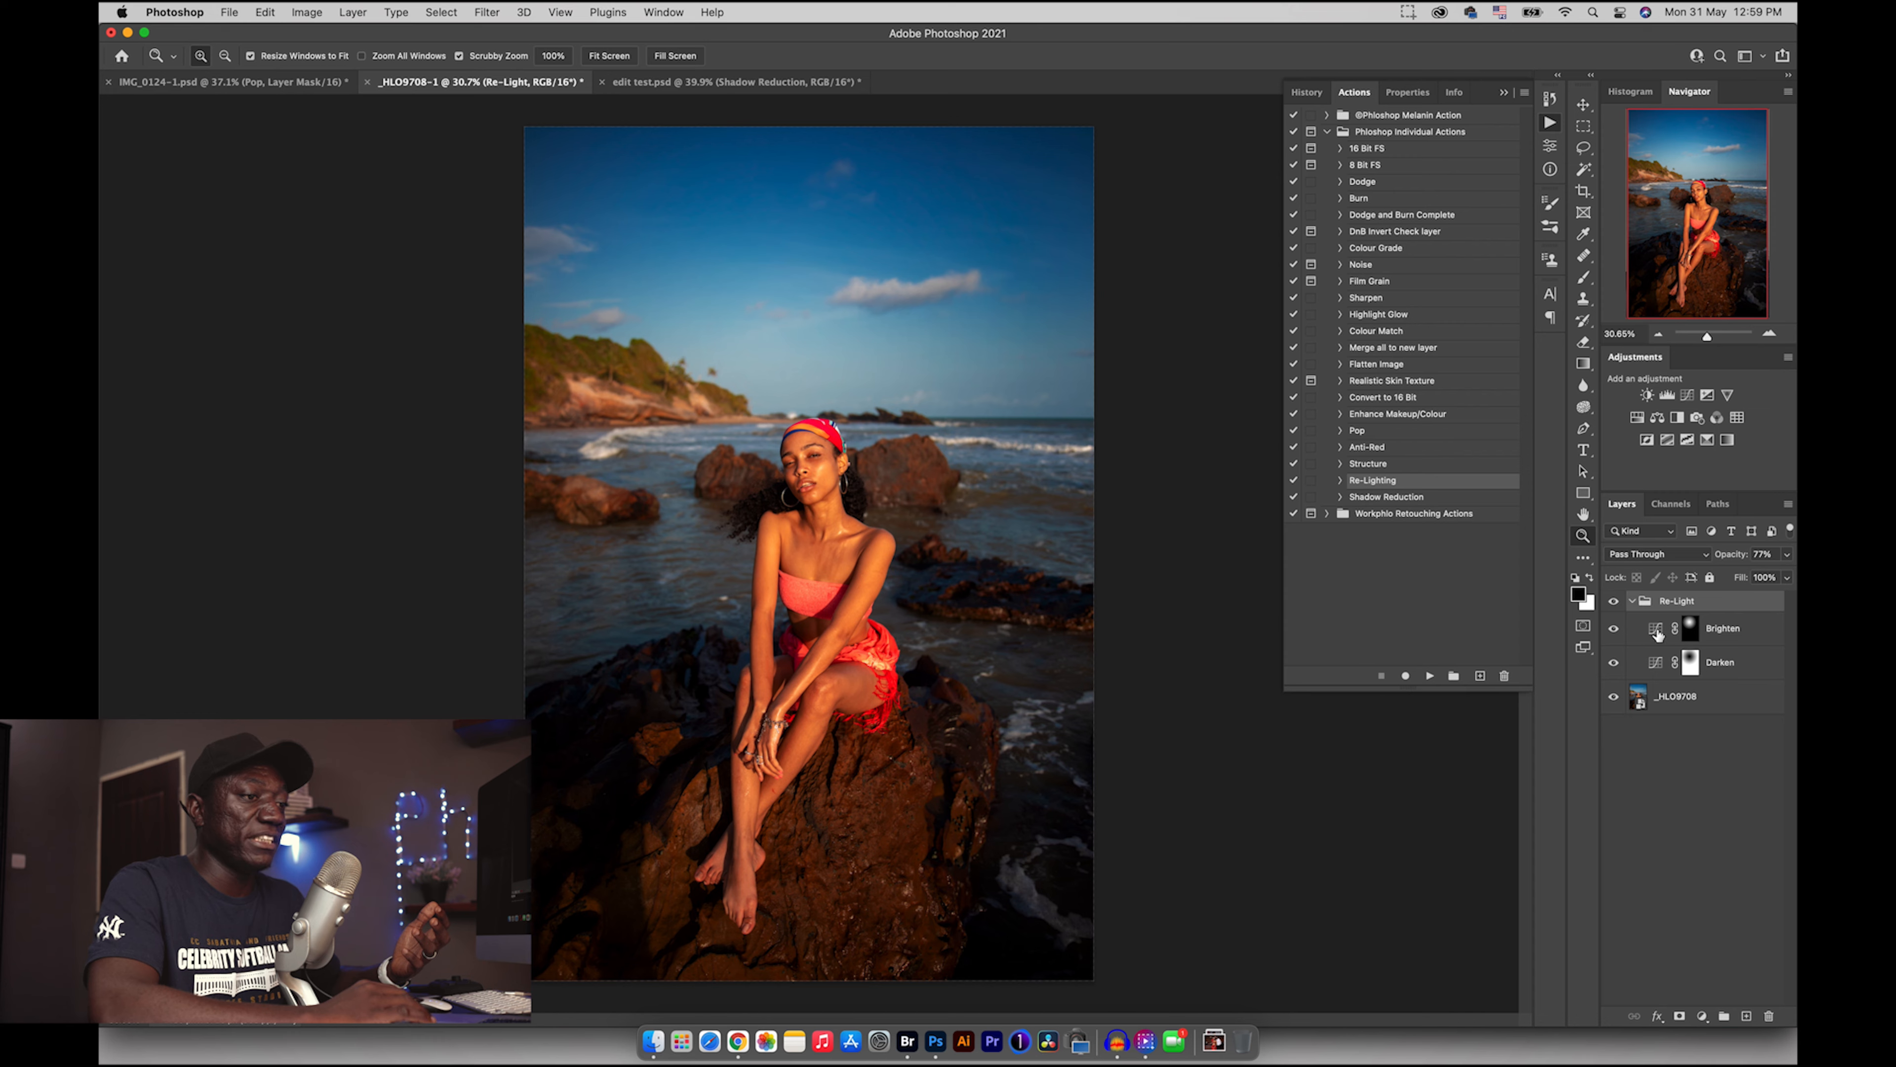
pyautogui.click(1613, 602)
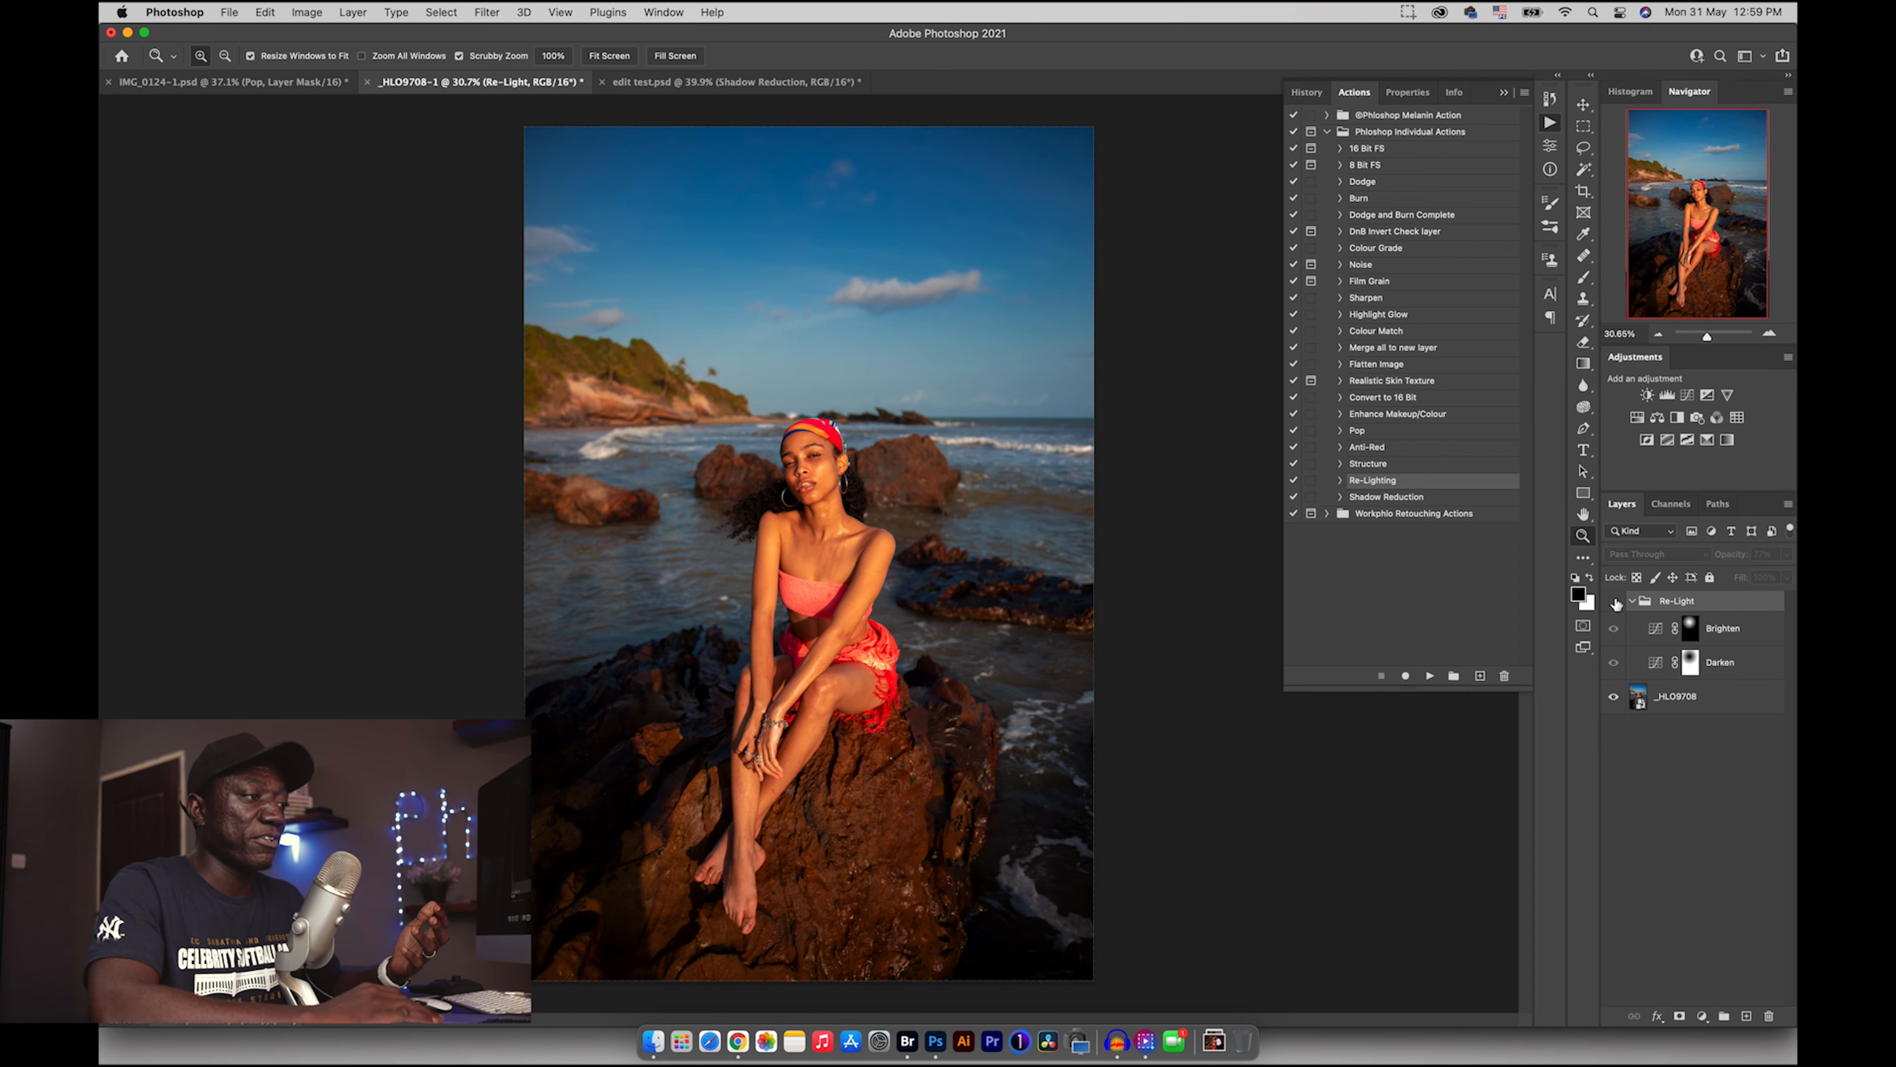
pyautogui.click(1613, 601)
pyautogui.click(1613, 601)
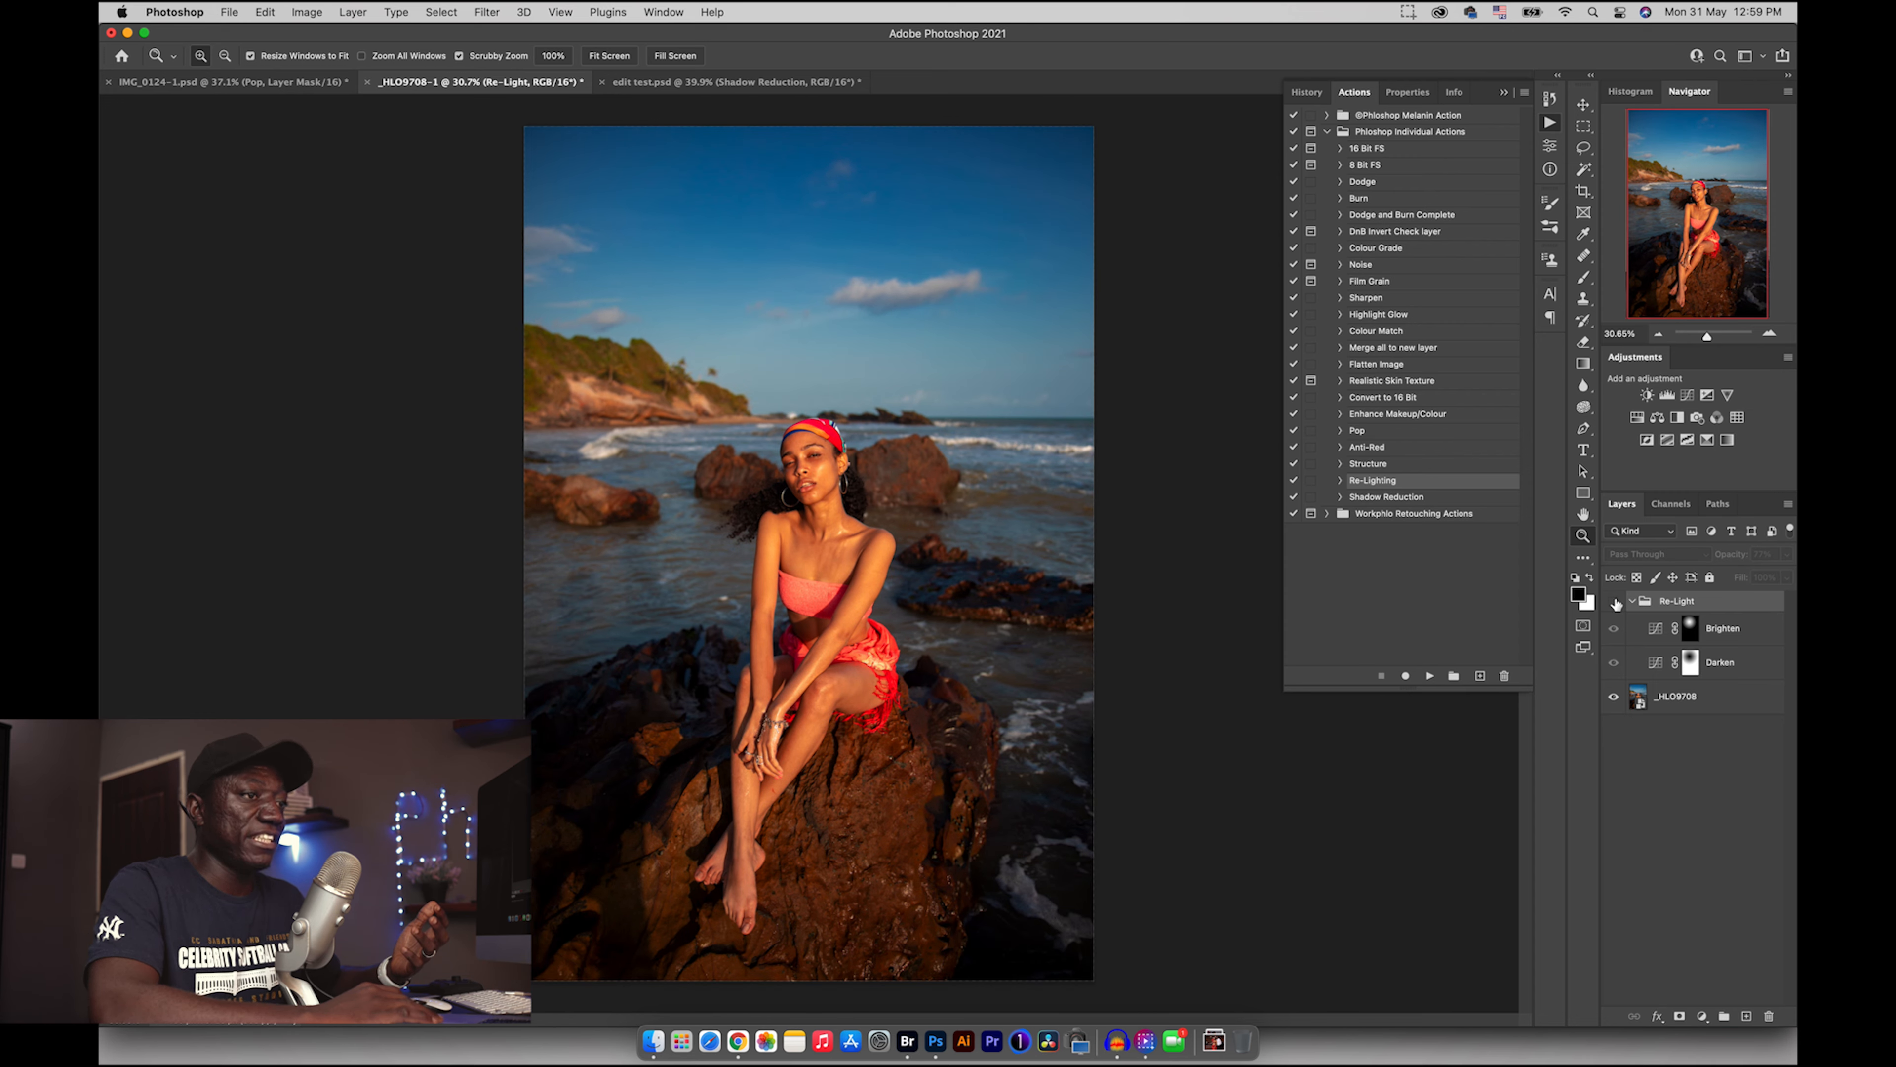
pyautogui.click(1614, 601)
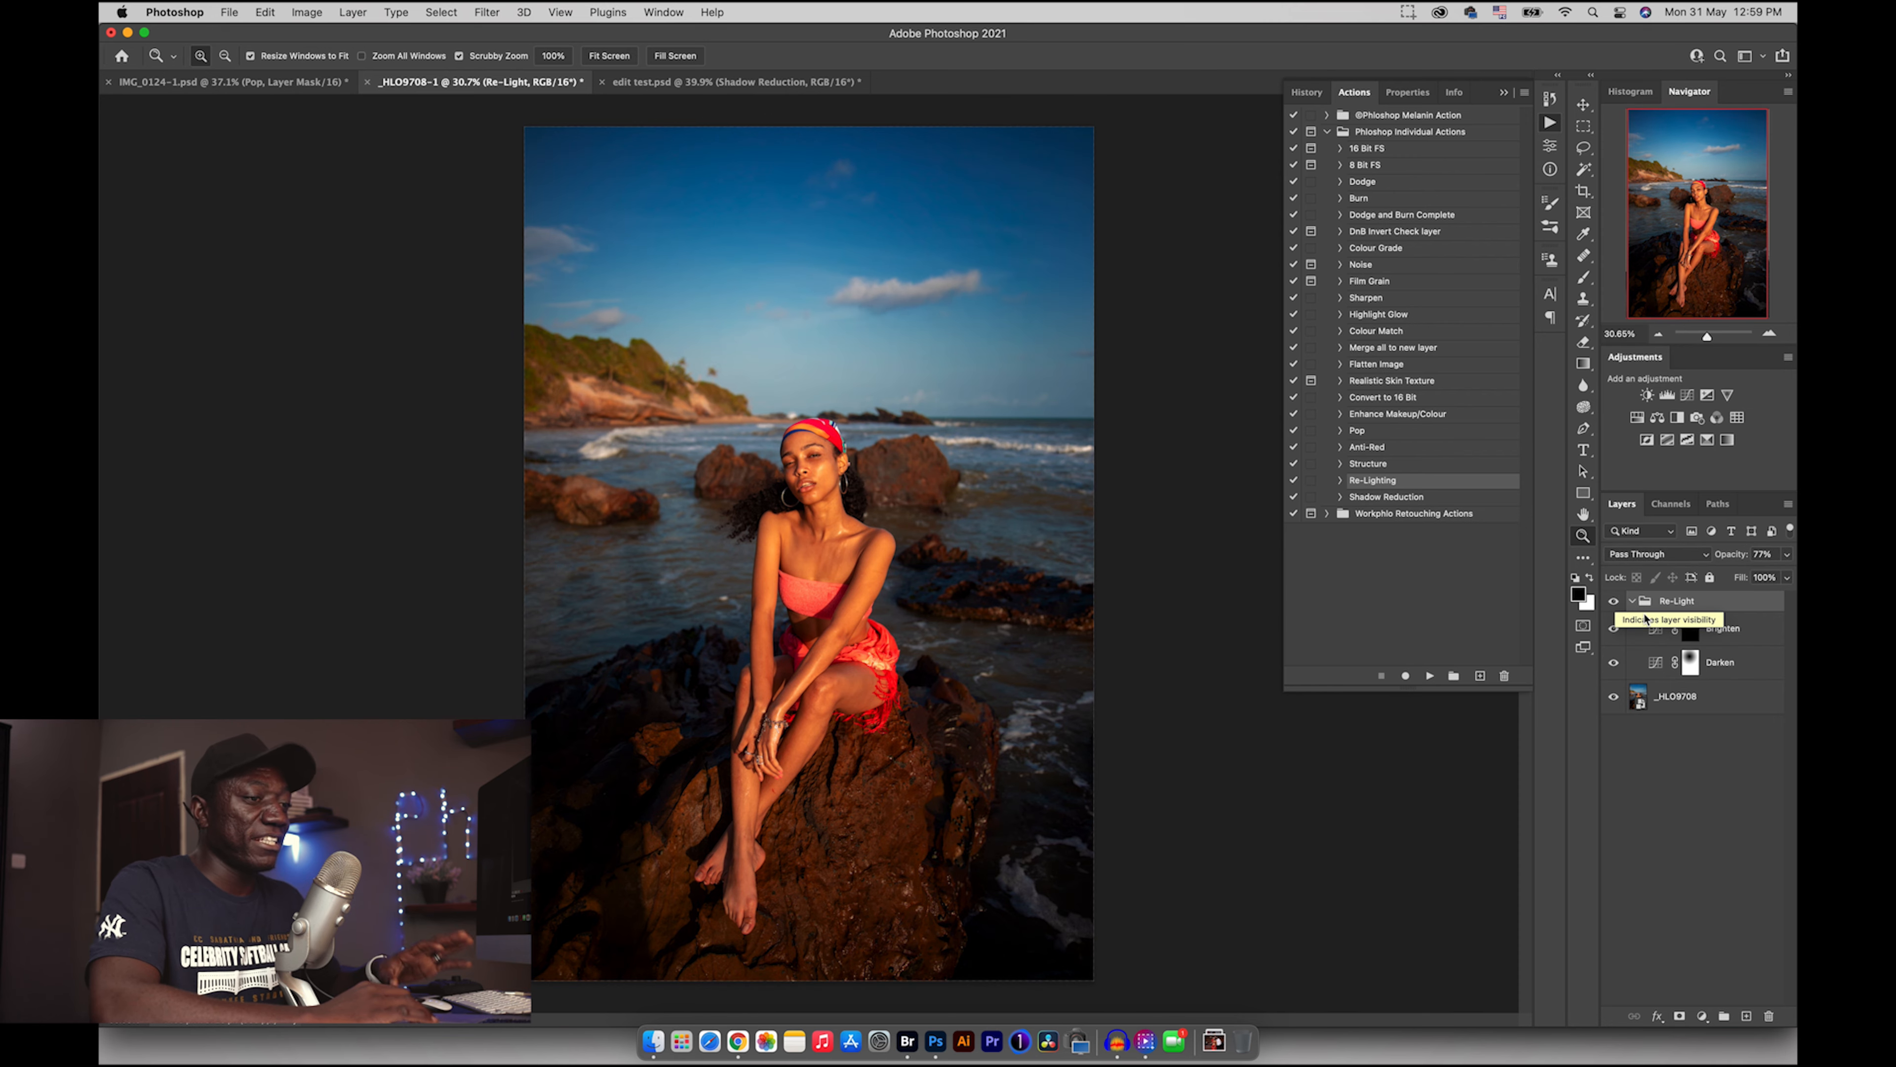
# - Move the Brighten layer's radial mask over the seated woman to shift where the light falls
pyautogui.click(1691, 631)
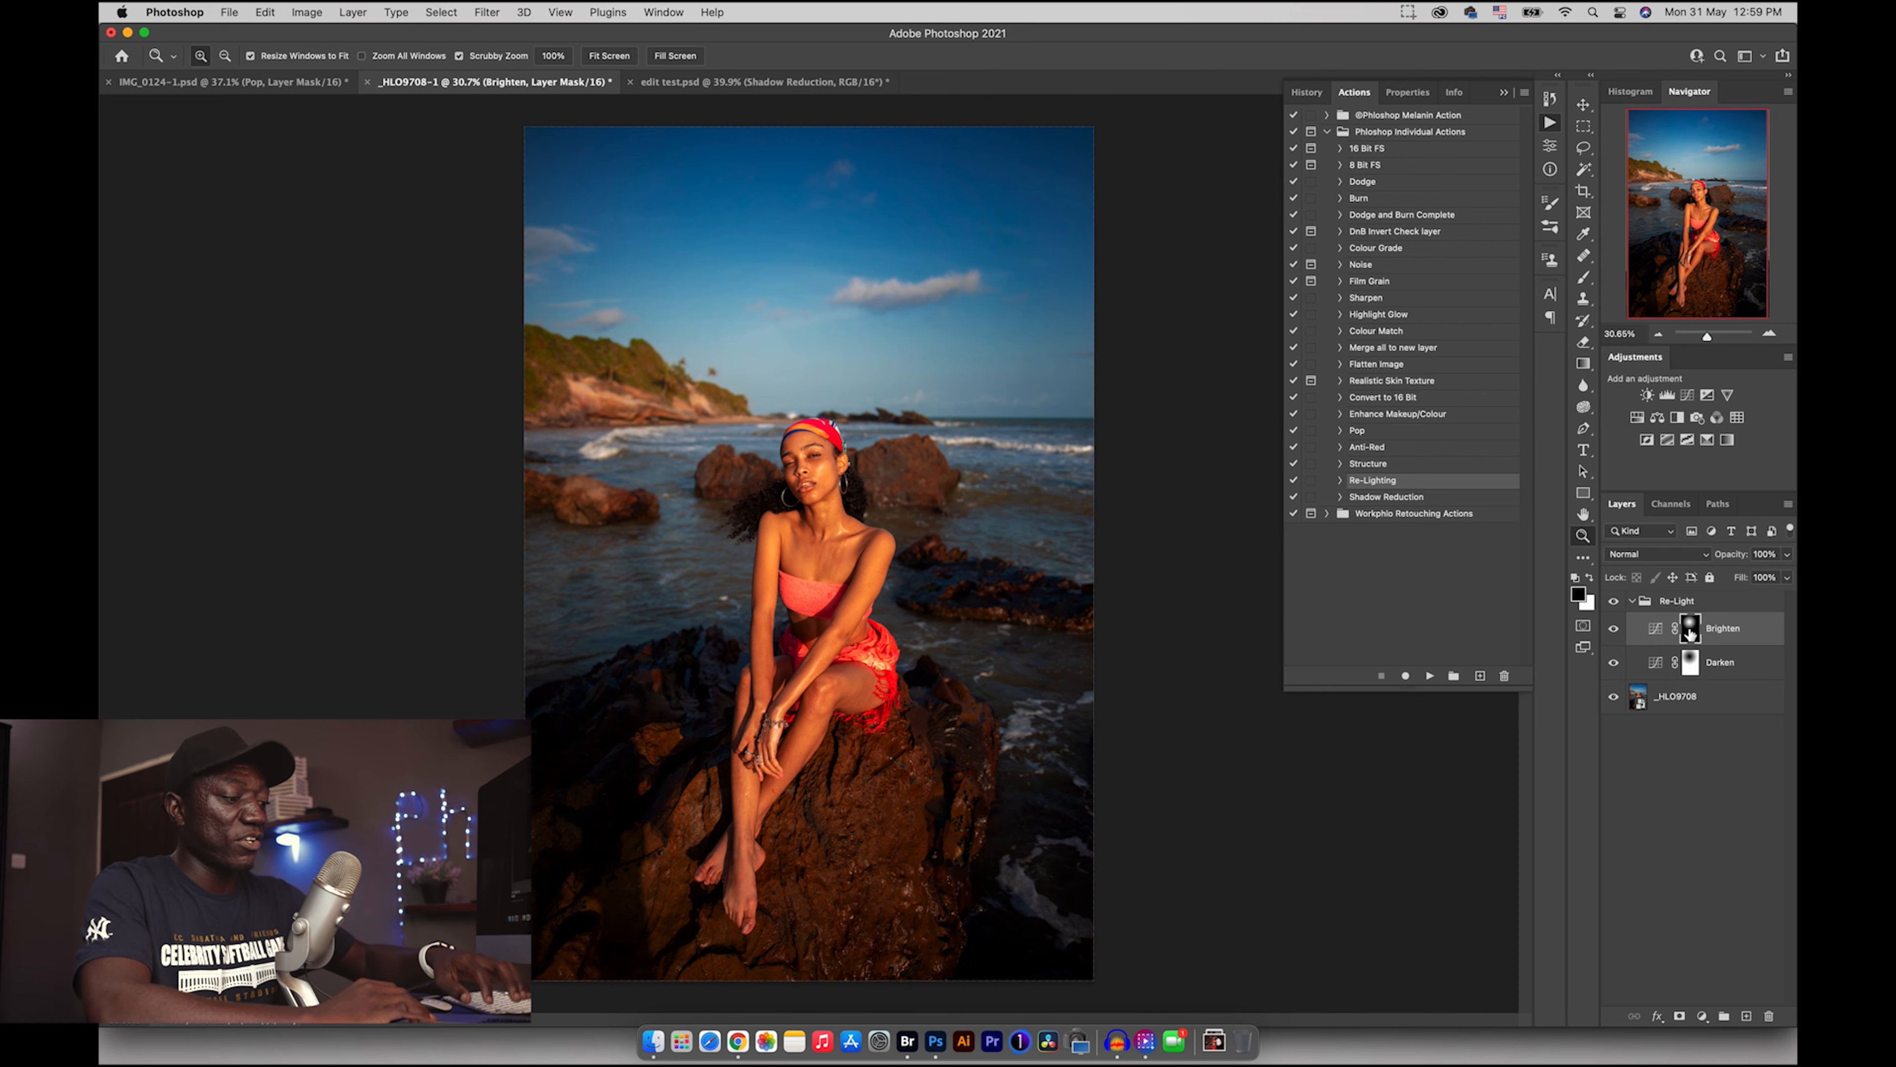
pyautogui.press('v')
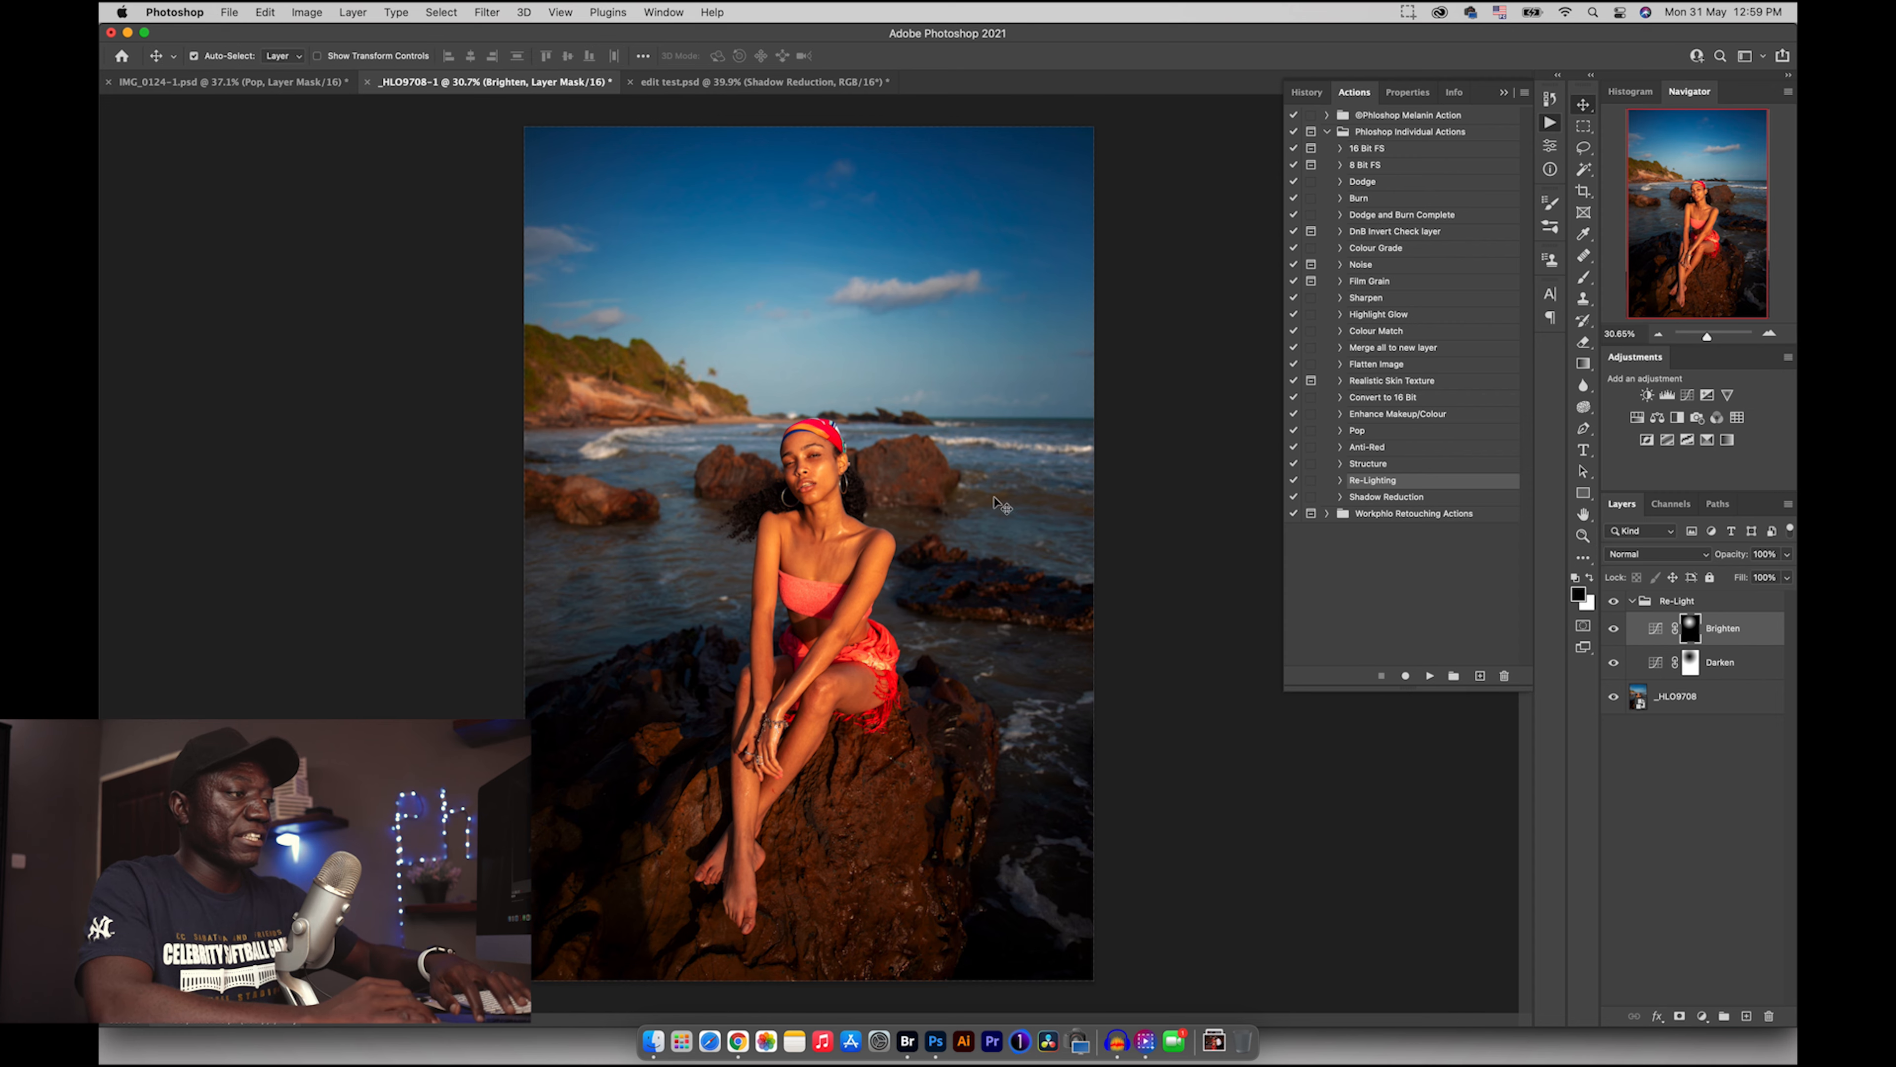
pyautogui.moveTo(834, 475); pyautogui.dragTo(881, 564)
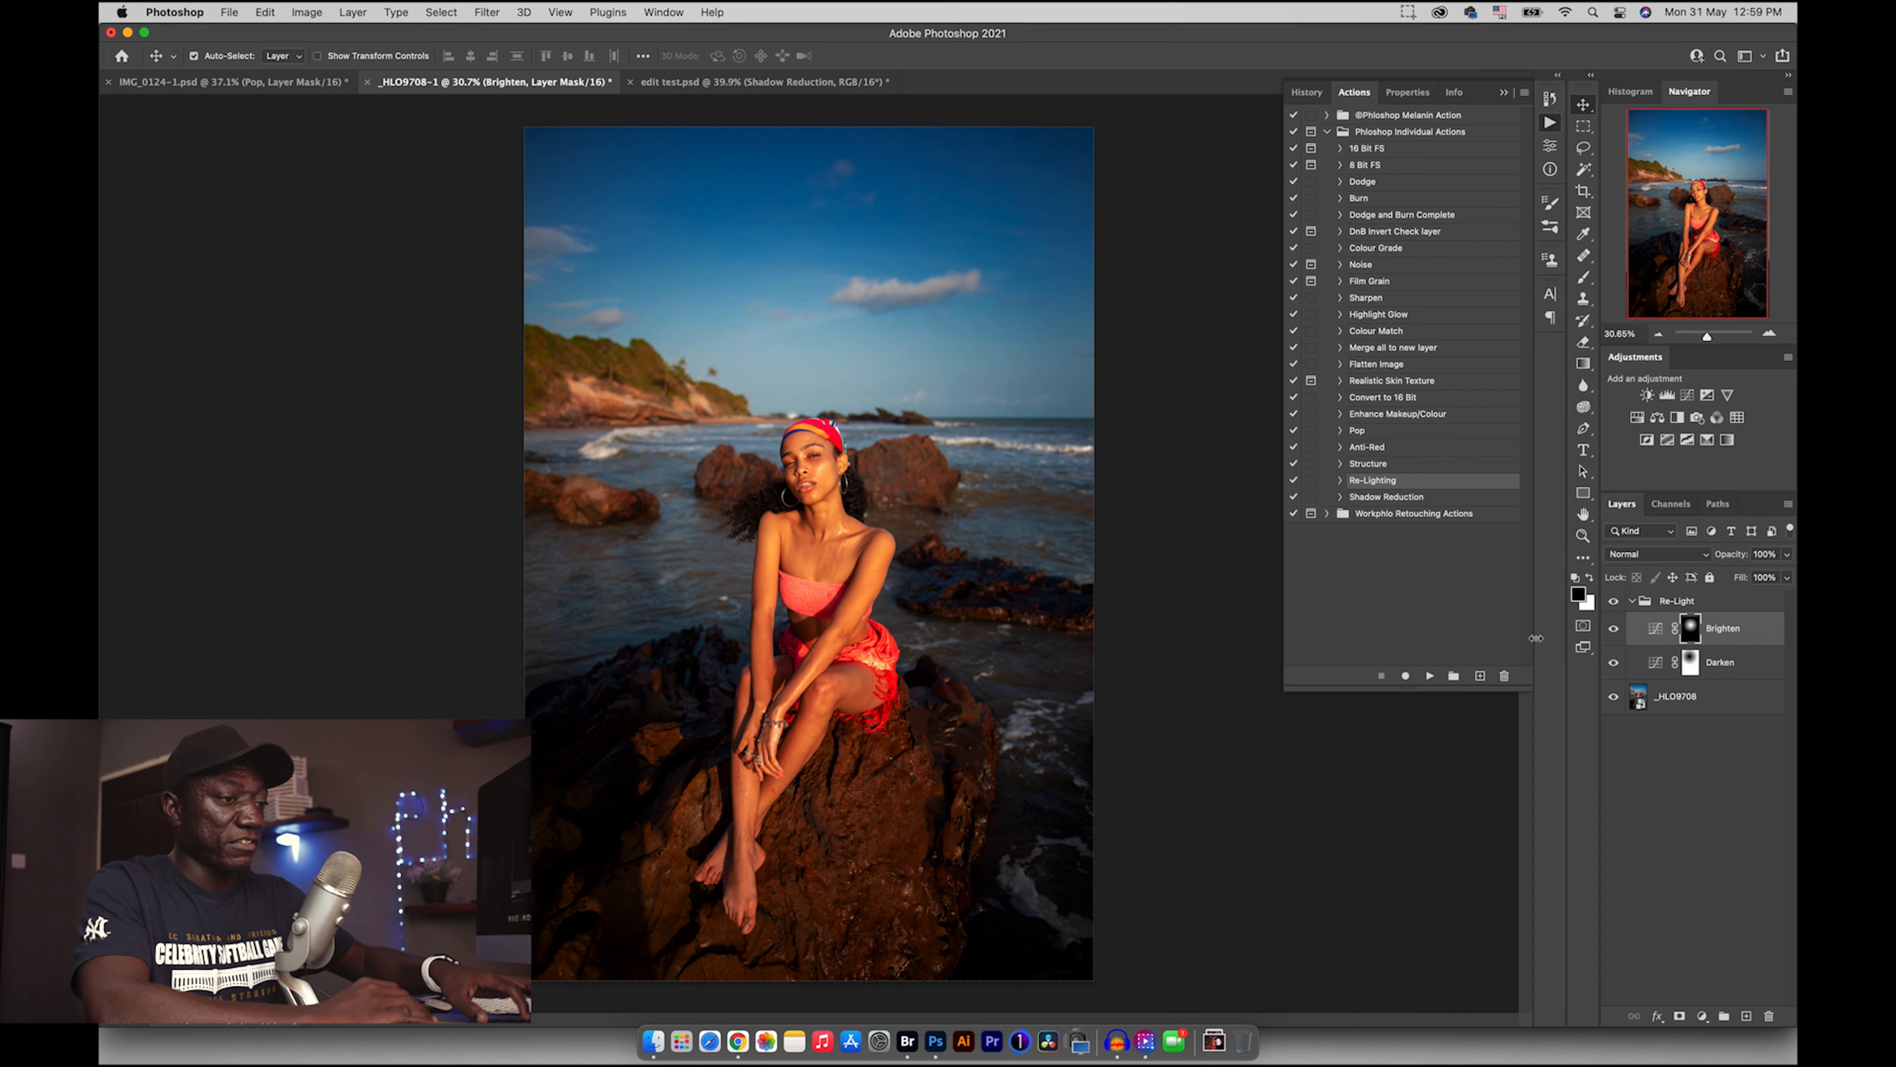
# - Reset the Brighten layer's mask to black and redraw it with a white foreground-to-transparent radial gradient centred beside the seated woman
pyautogui.press('super+BackSpace')
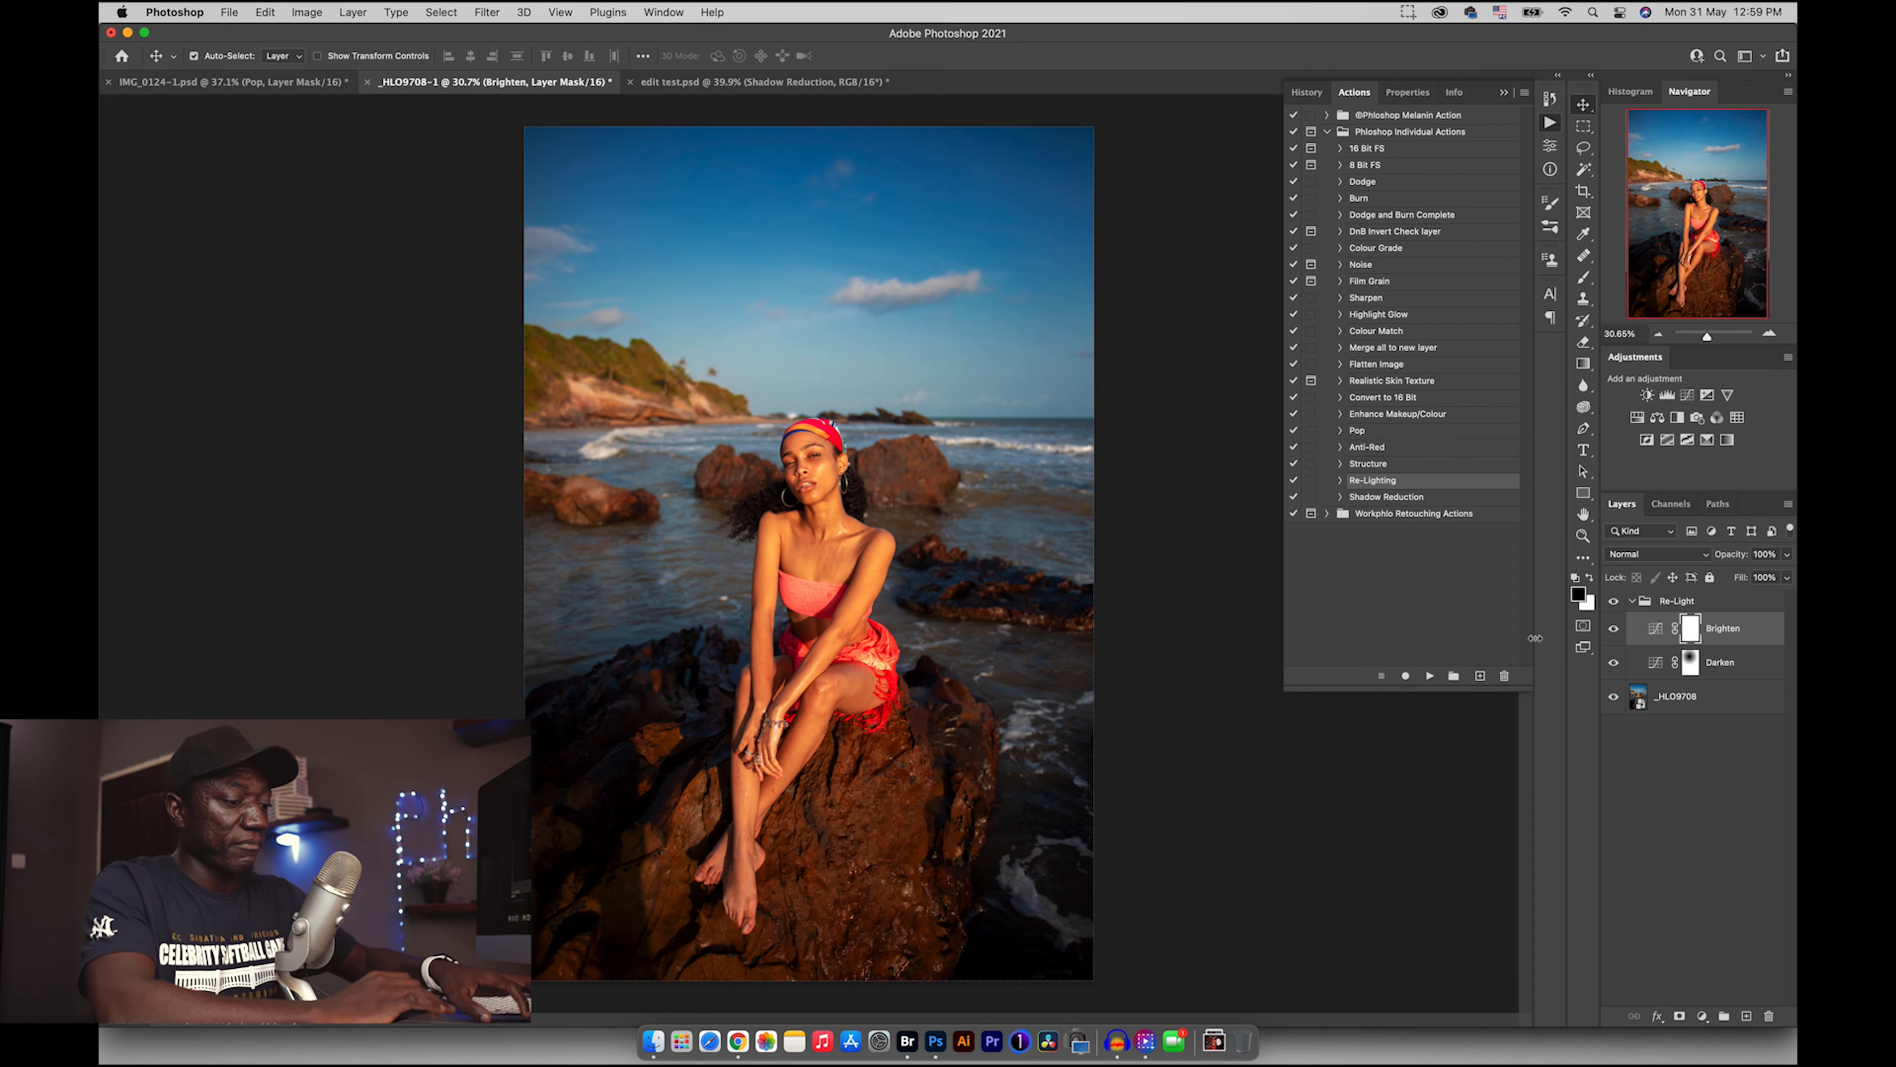
pyautogui.press('super+i')
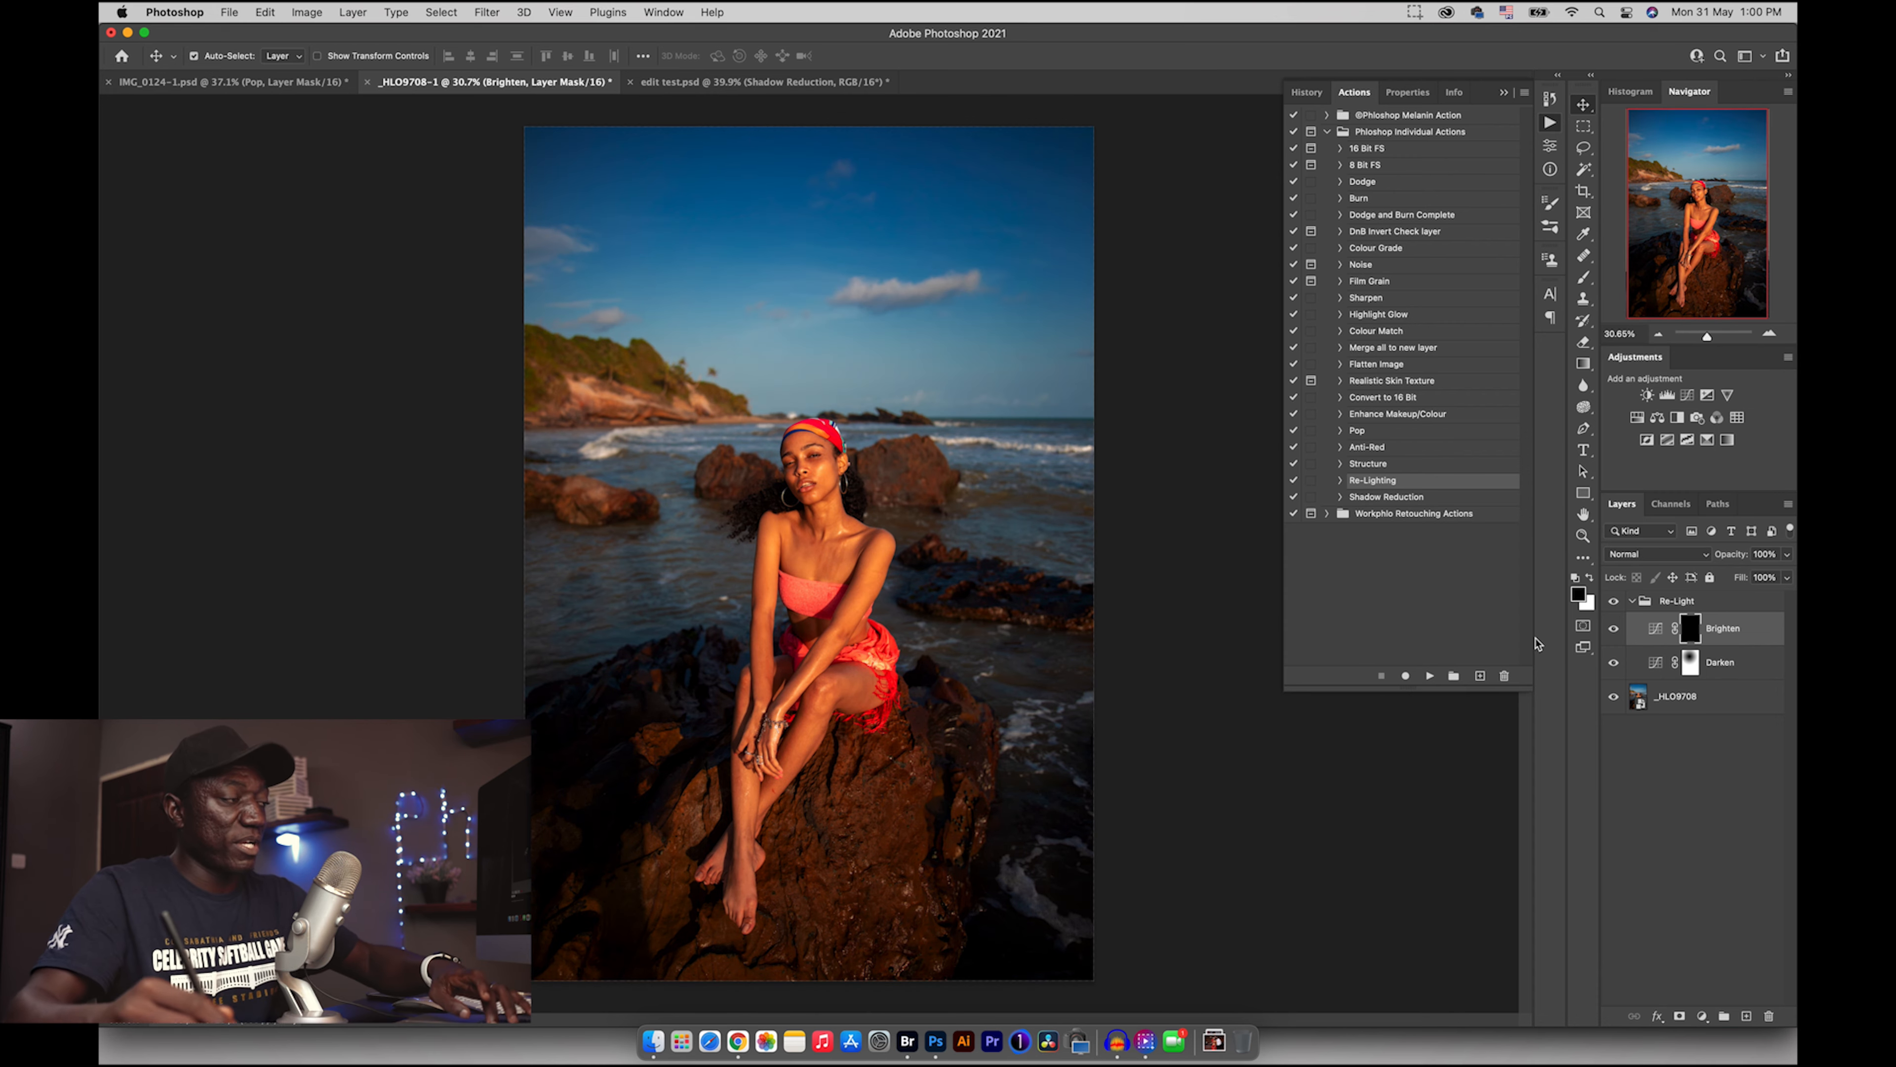
pyautogui.press('g')
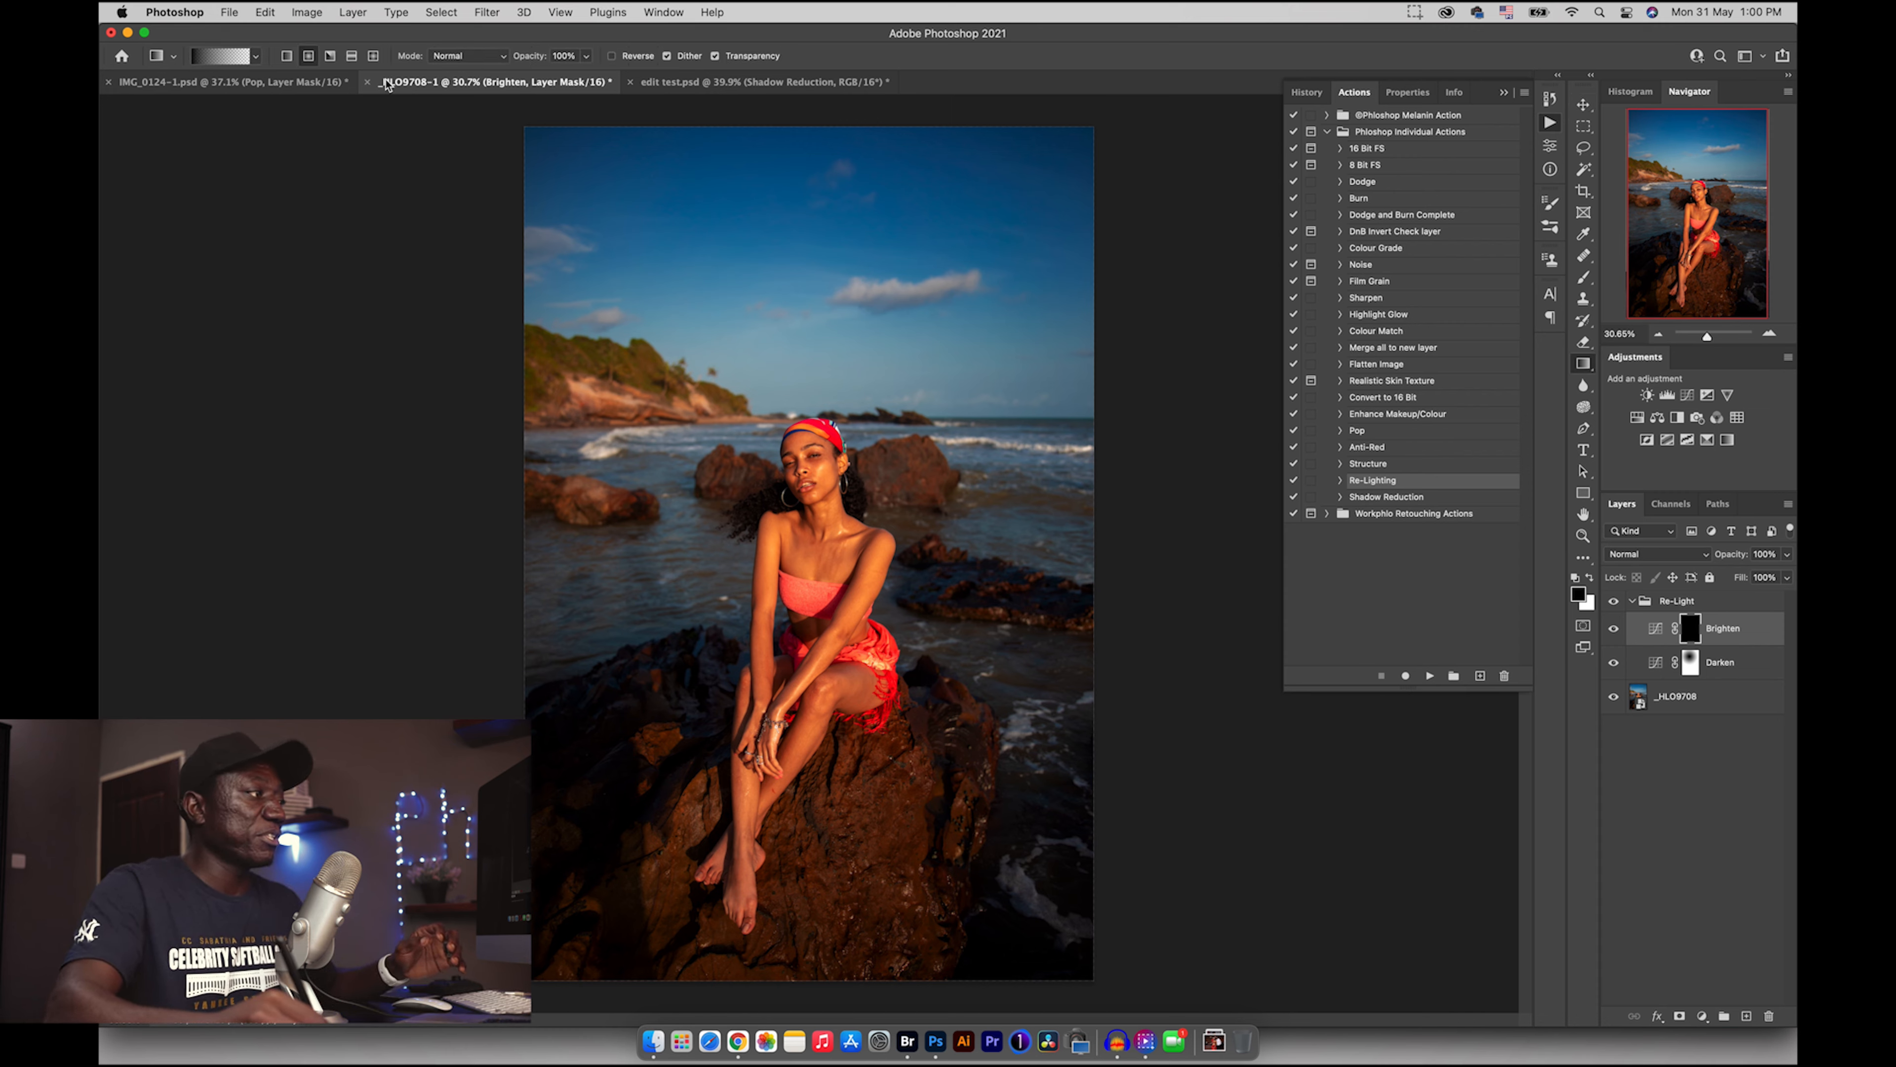
pyautogui.click(225, 56)
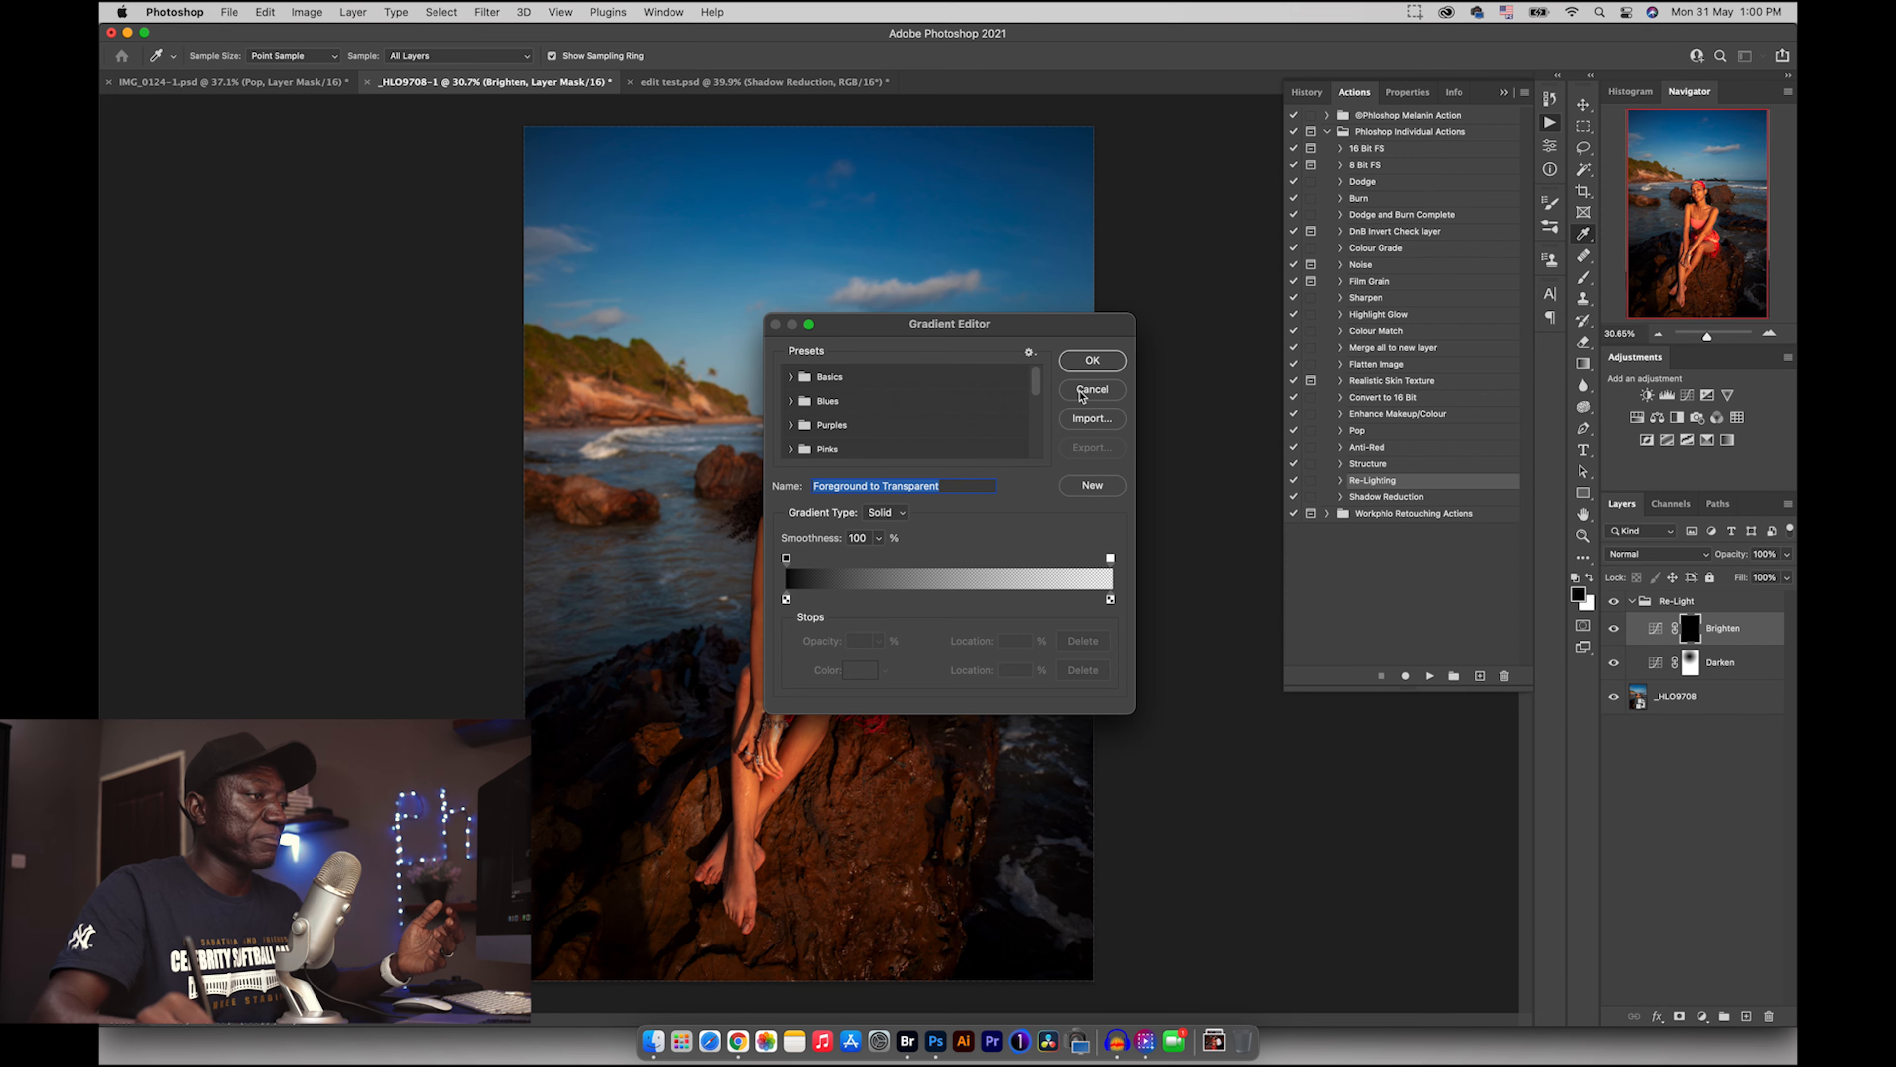
pyautogui.write('x')
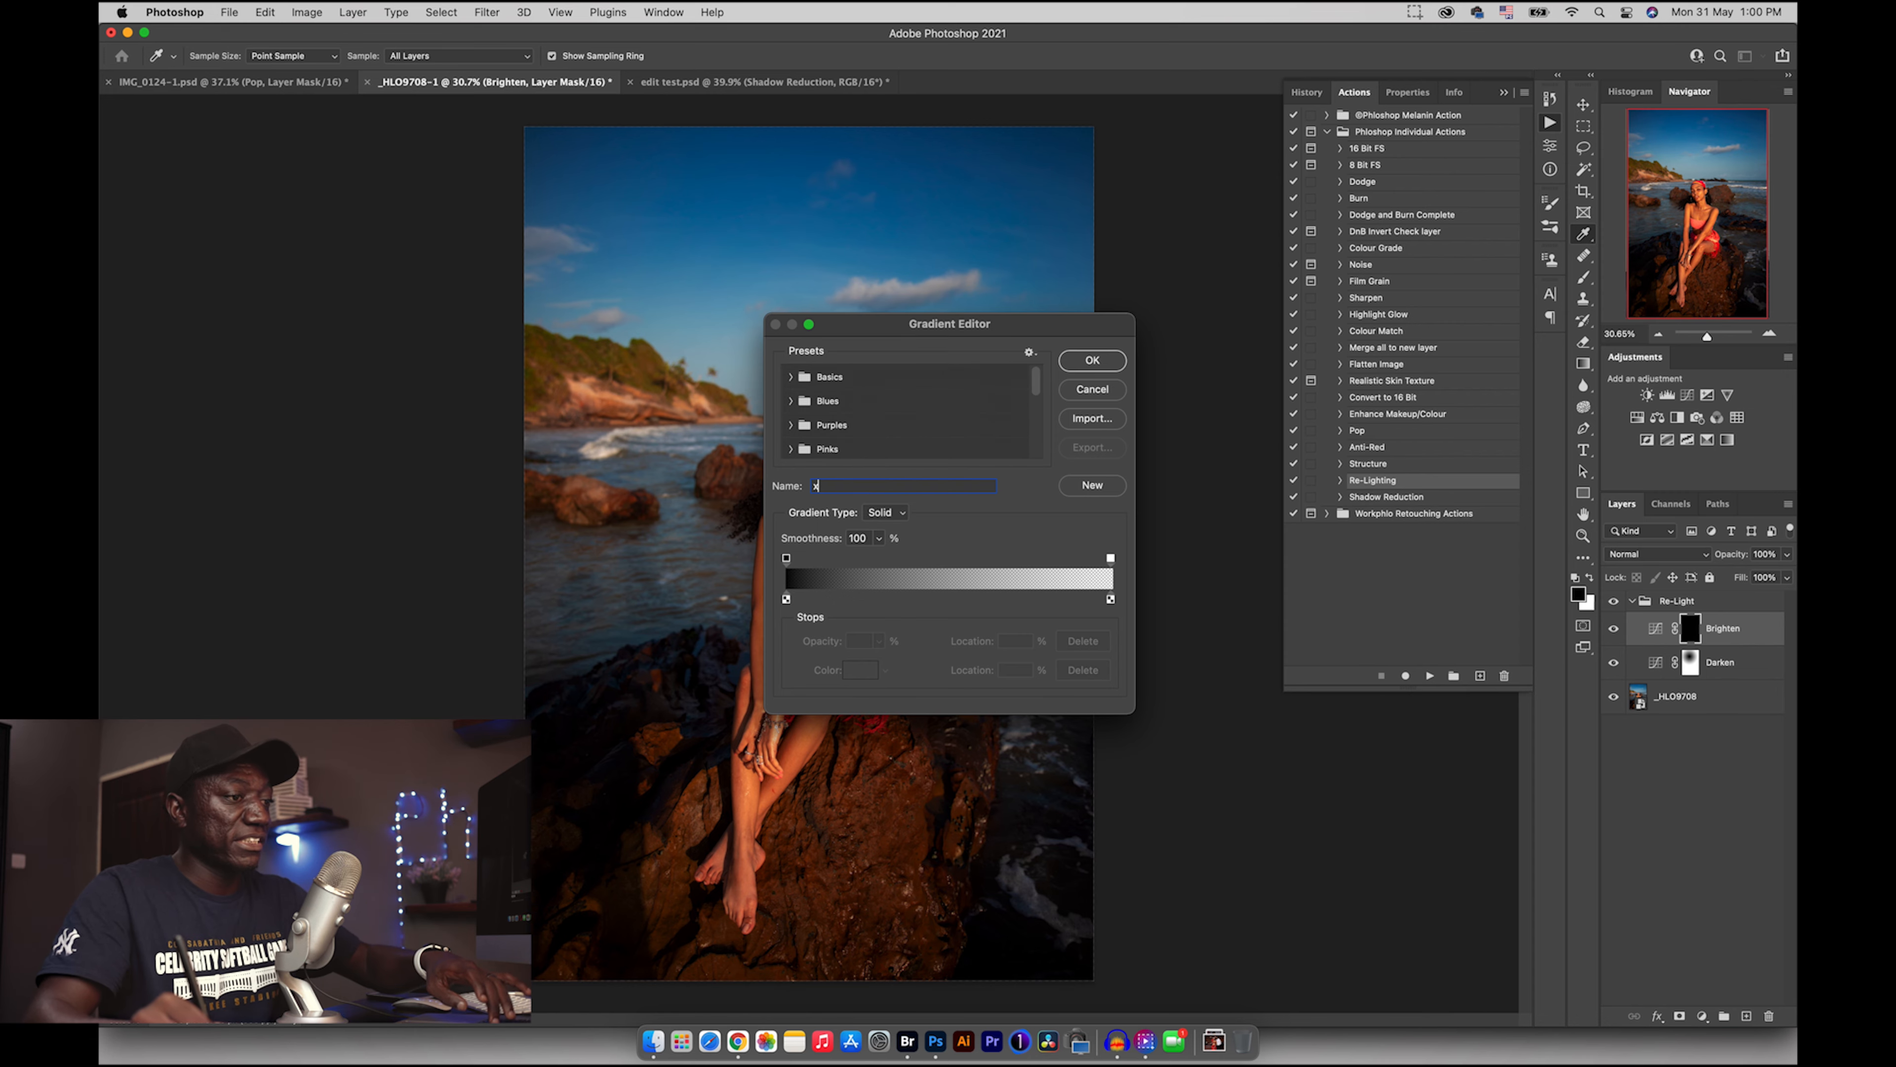
pyautogui.press('Escape')
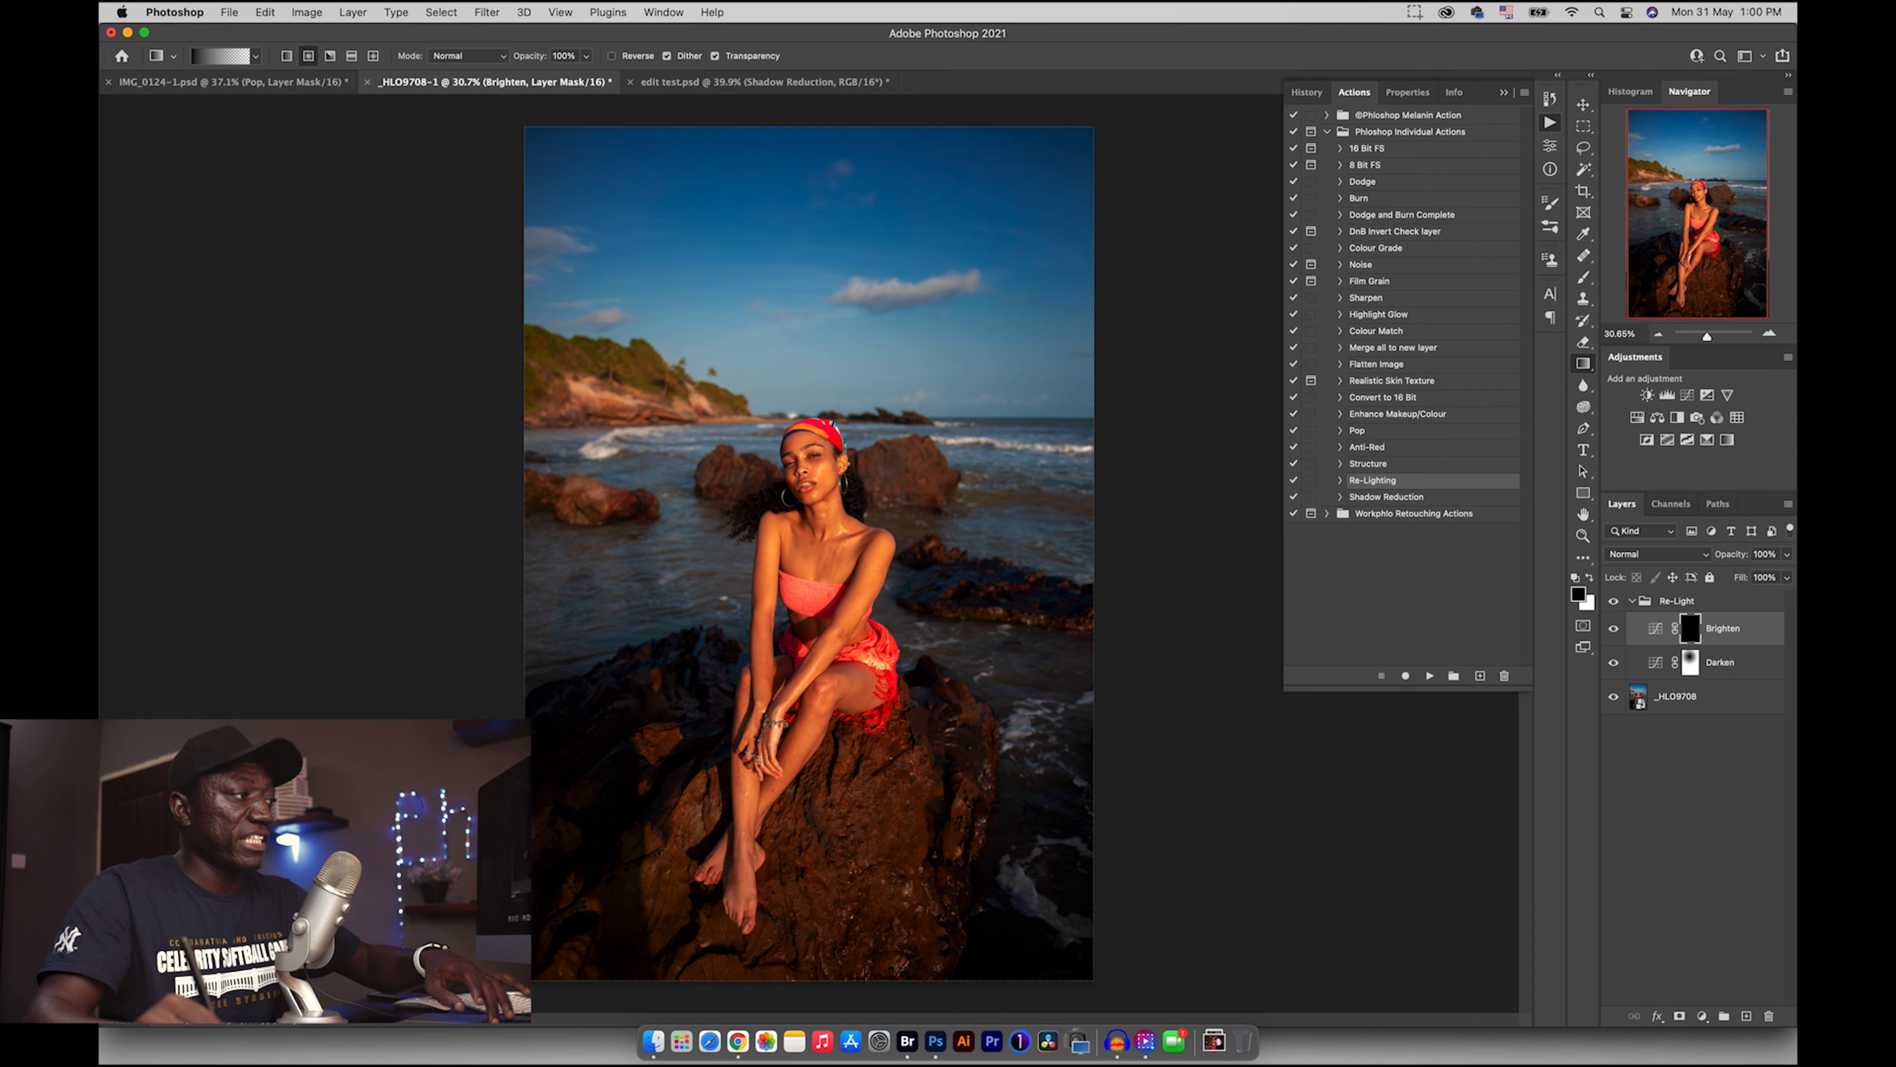
pyautogui.press('x')
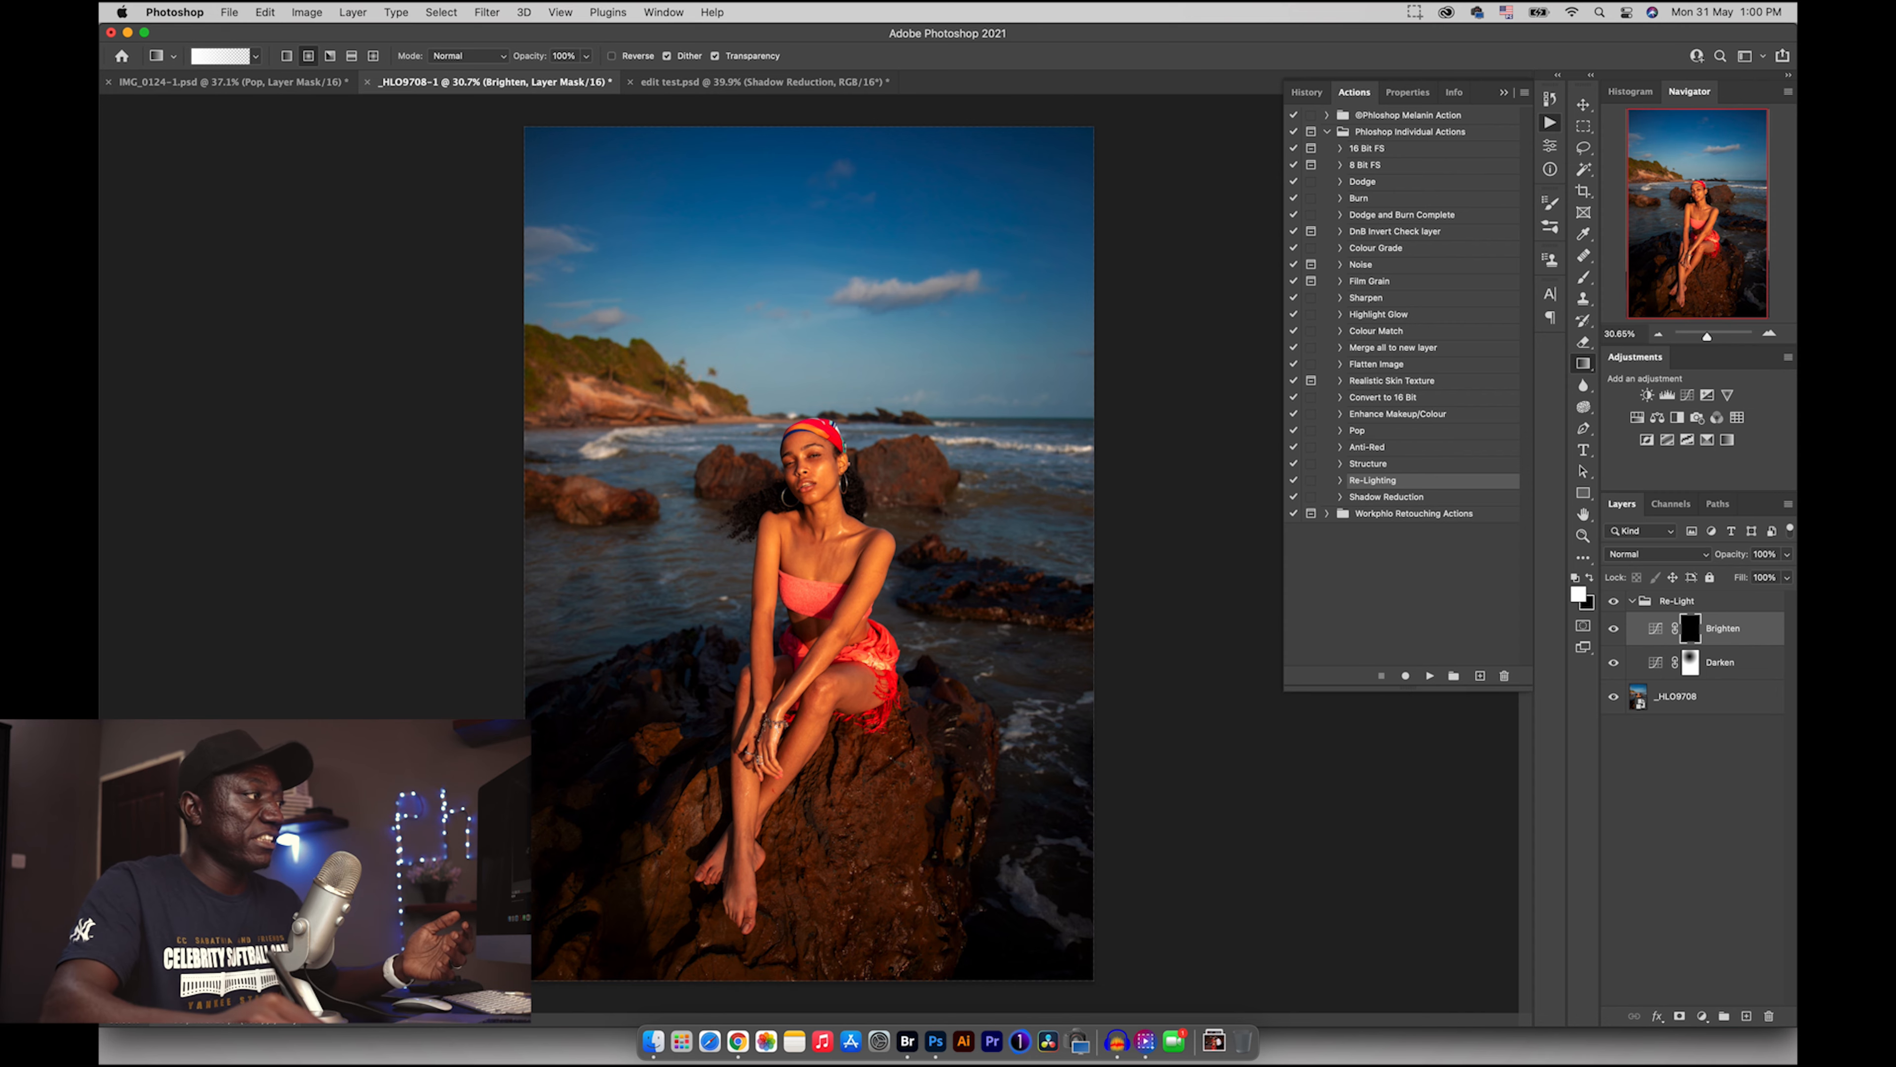
pyautogui.click(220, 56)
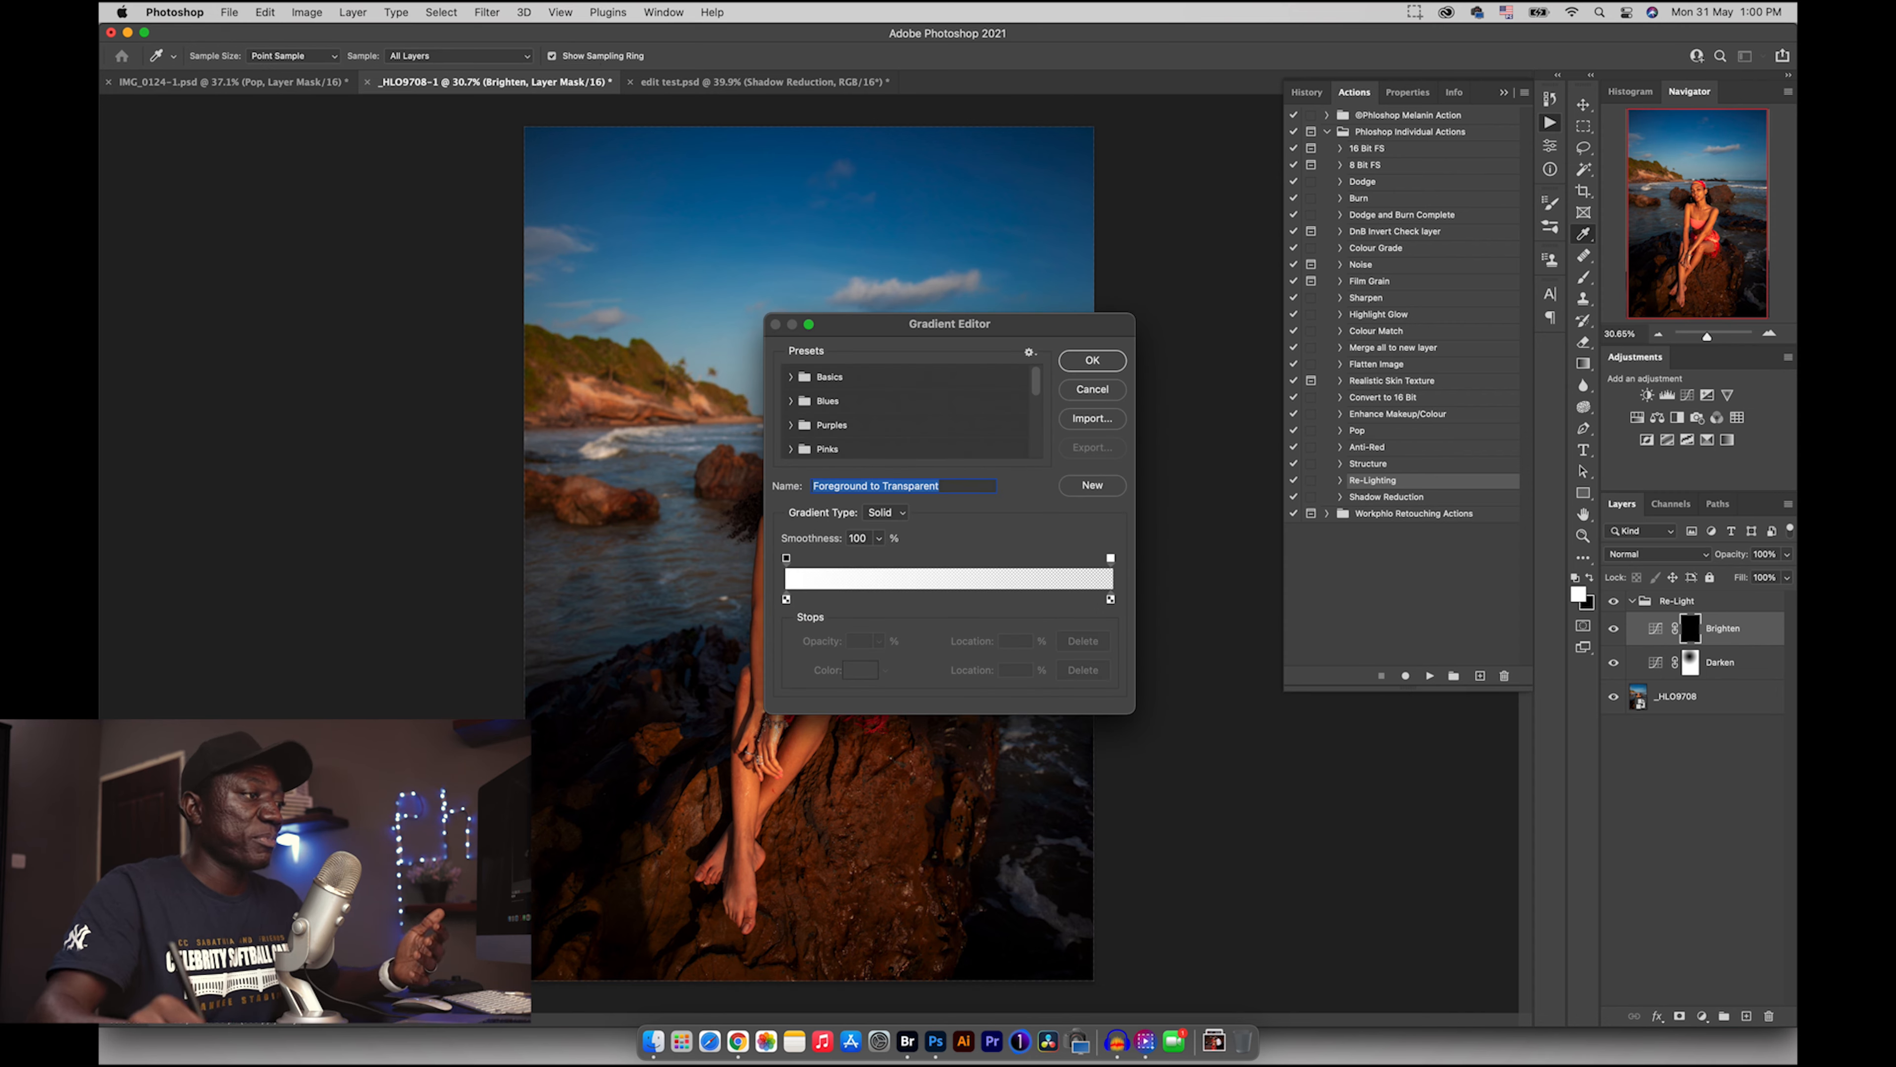
pyautogui.press('Return')
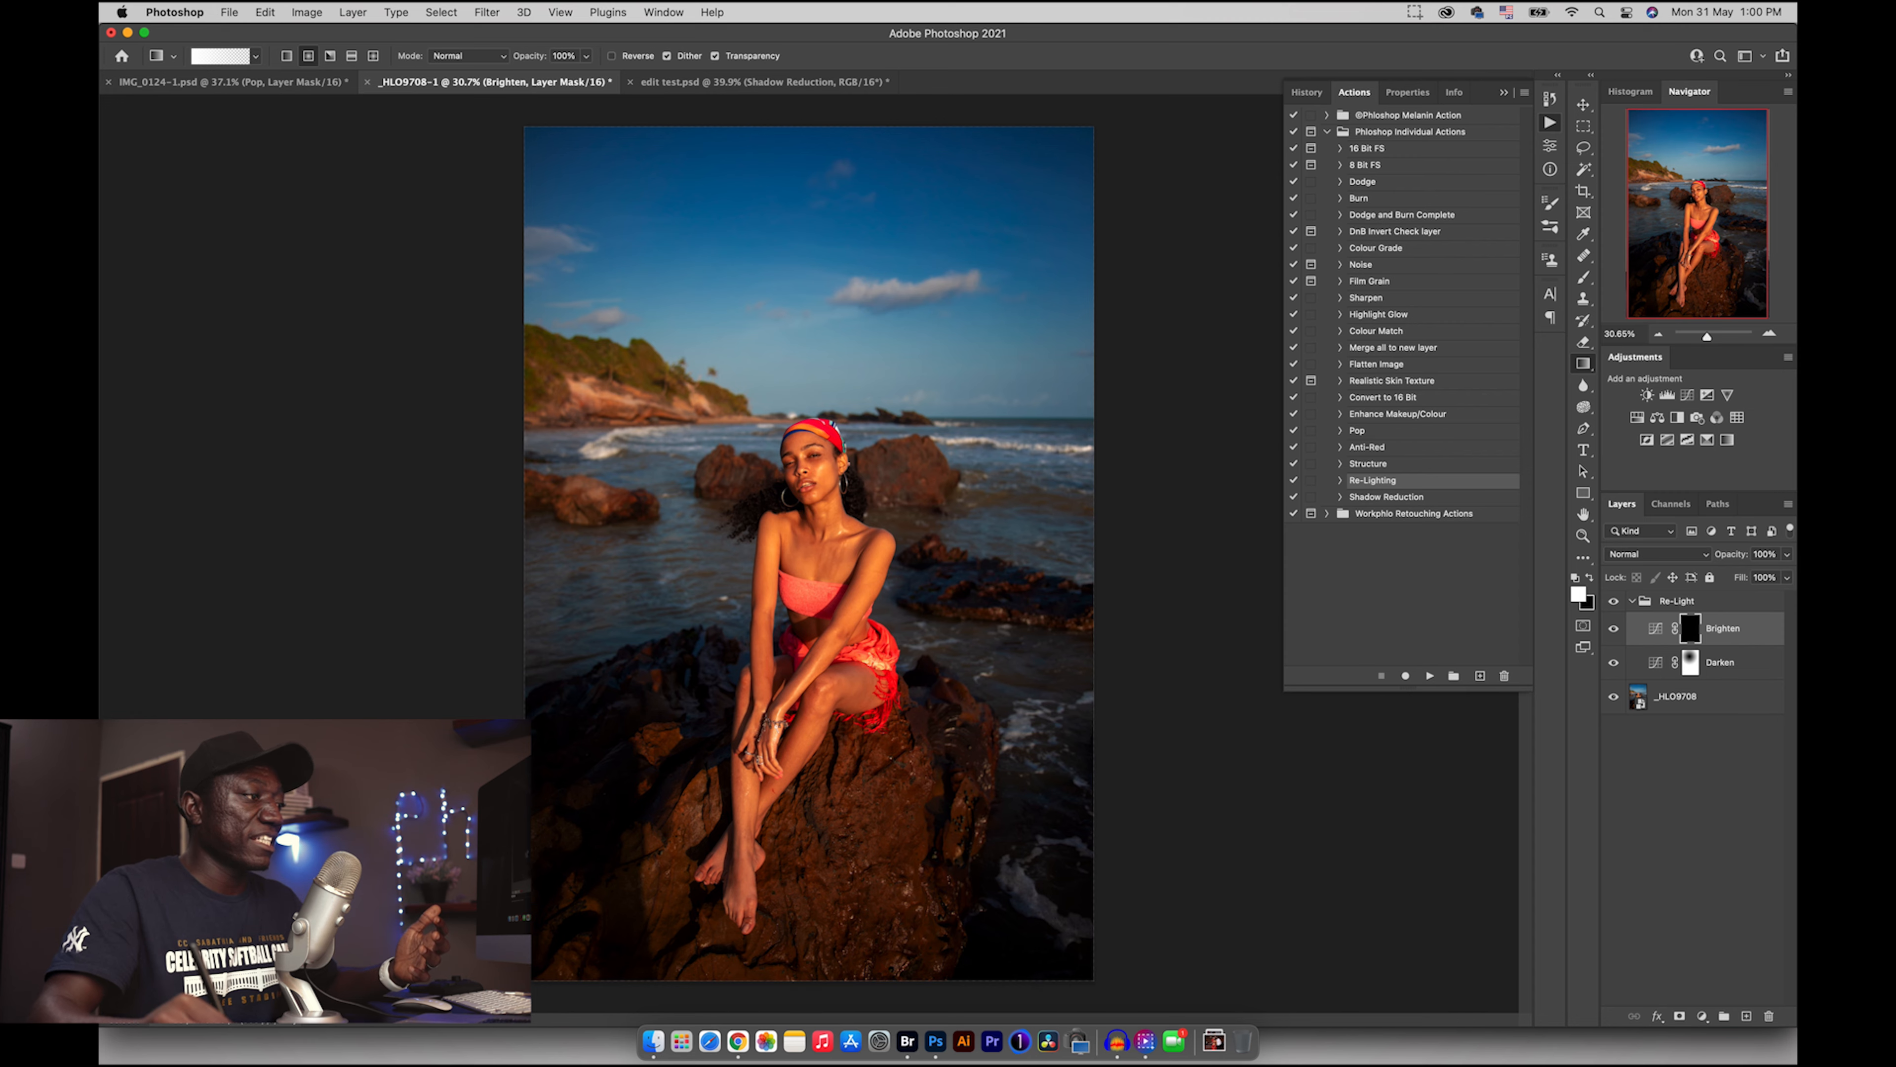
pyautogui.moveTo(724, 602); pyautogui.dragTo(642, 698)
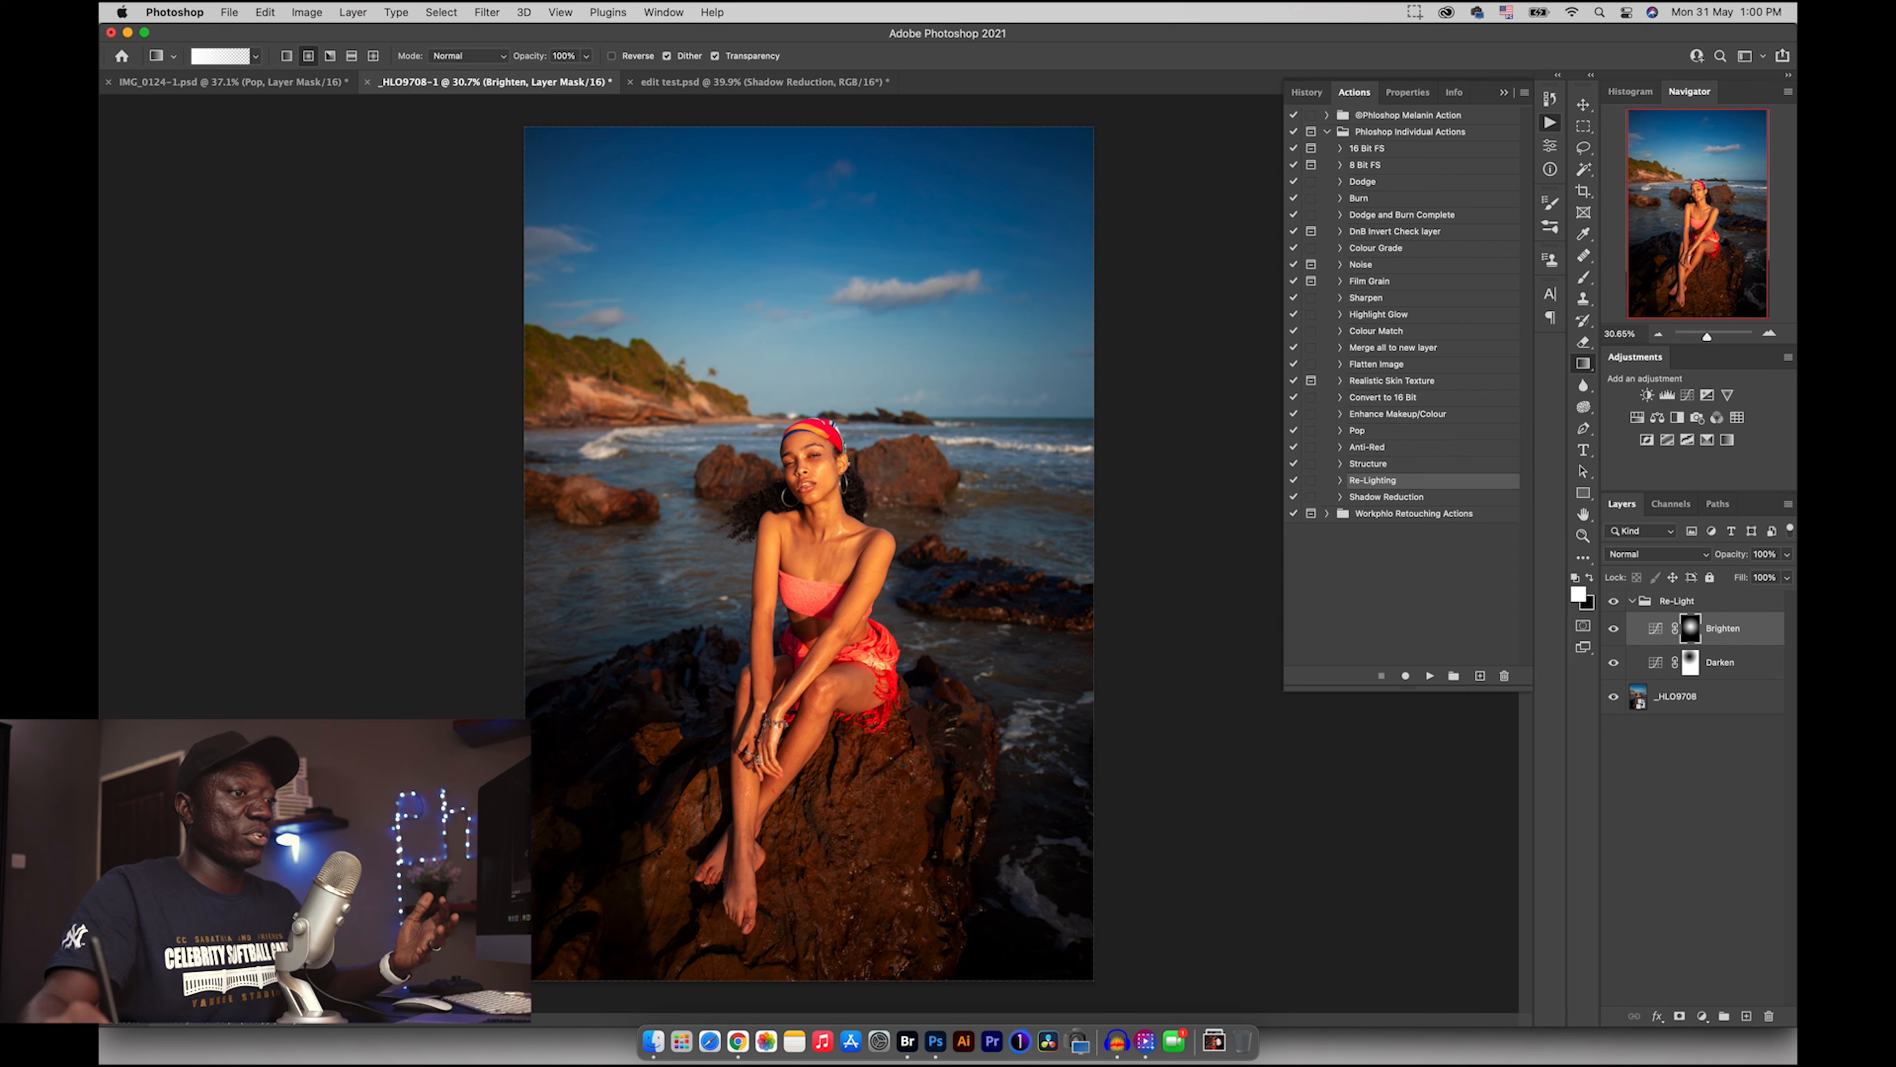
# - Fill the Darken layer's mask with white and draw a large black foreground-to-transparent radial gradient outward from the woman's upper body
pyautogui.click(1689, 662)
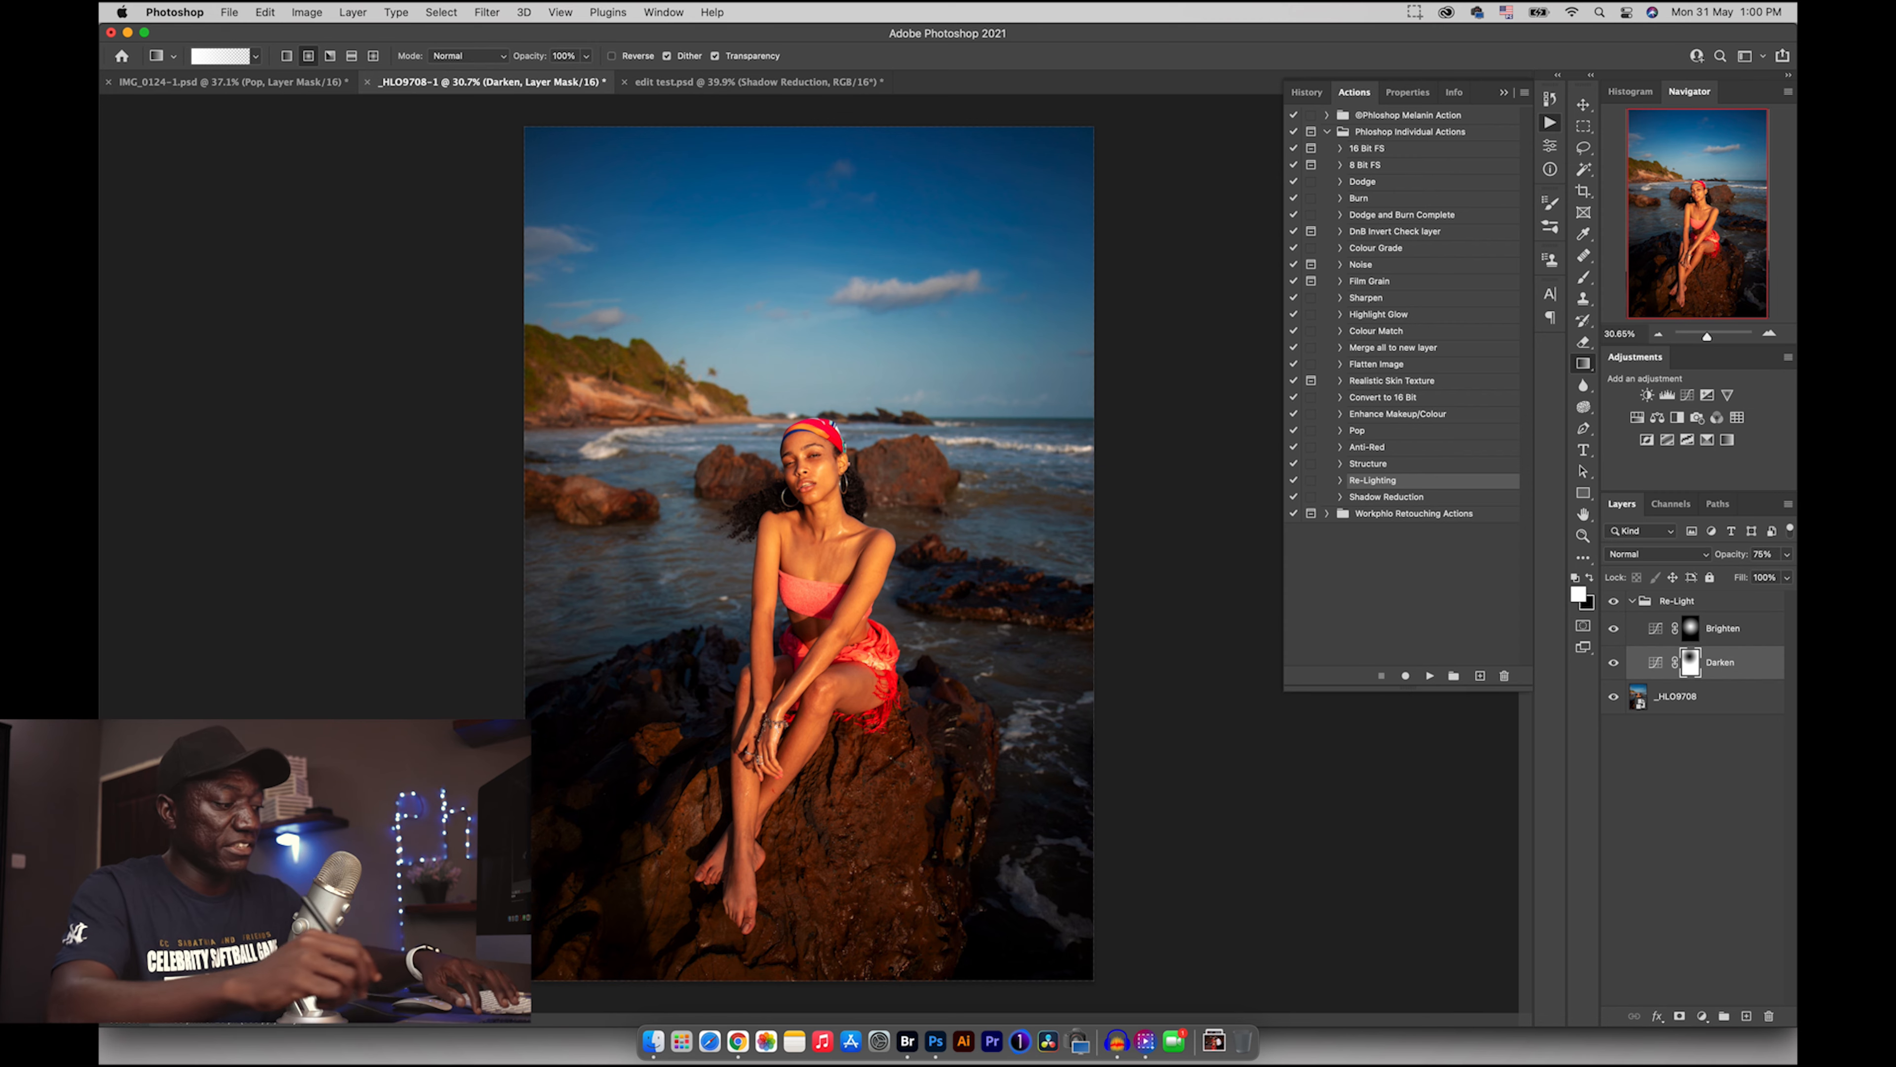
pyautogui.hotkey('alt', 'BackSpace')
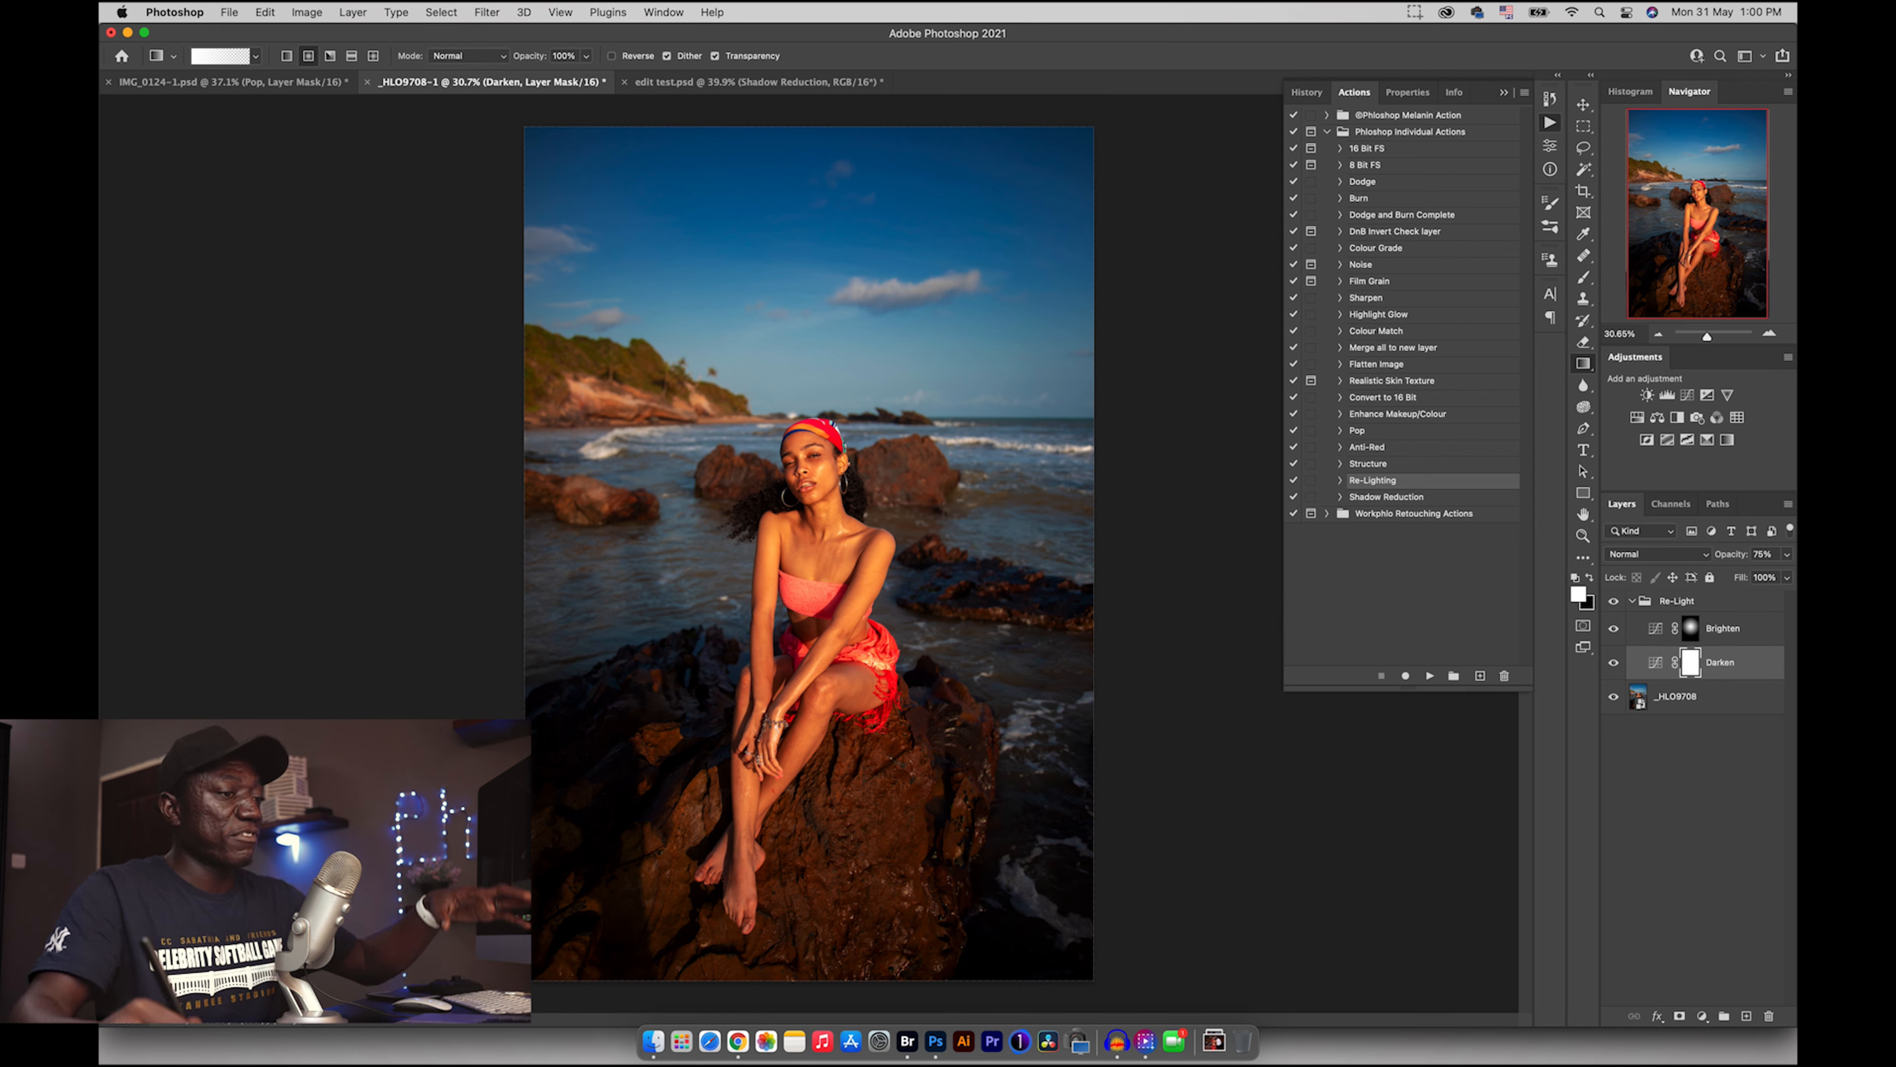
pyautogui.press('x')
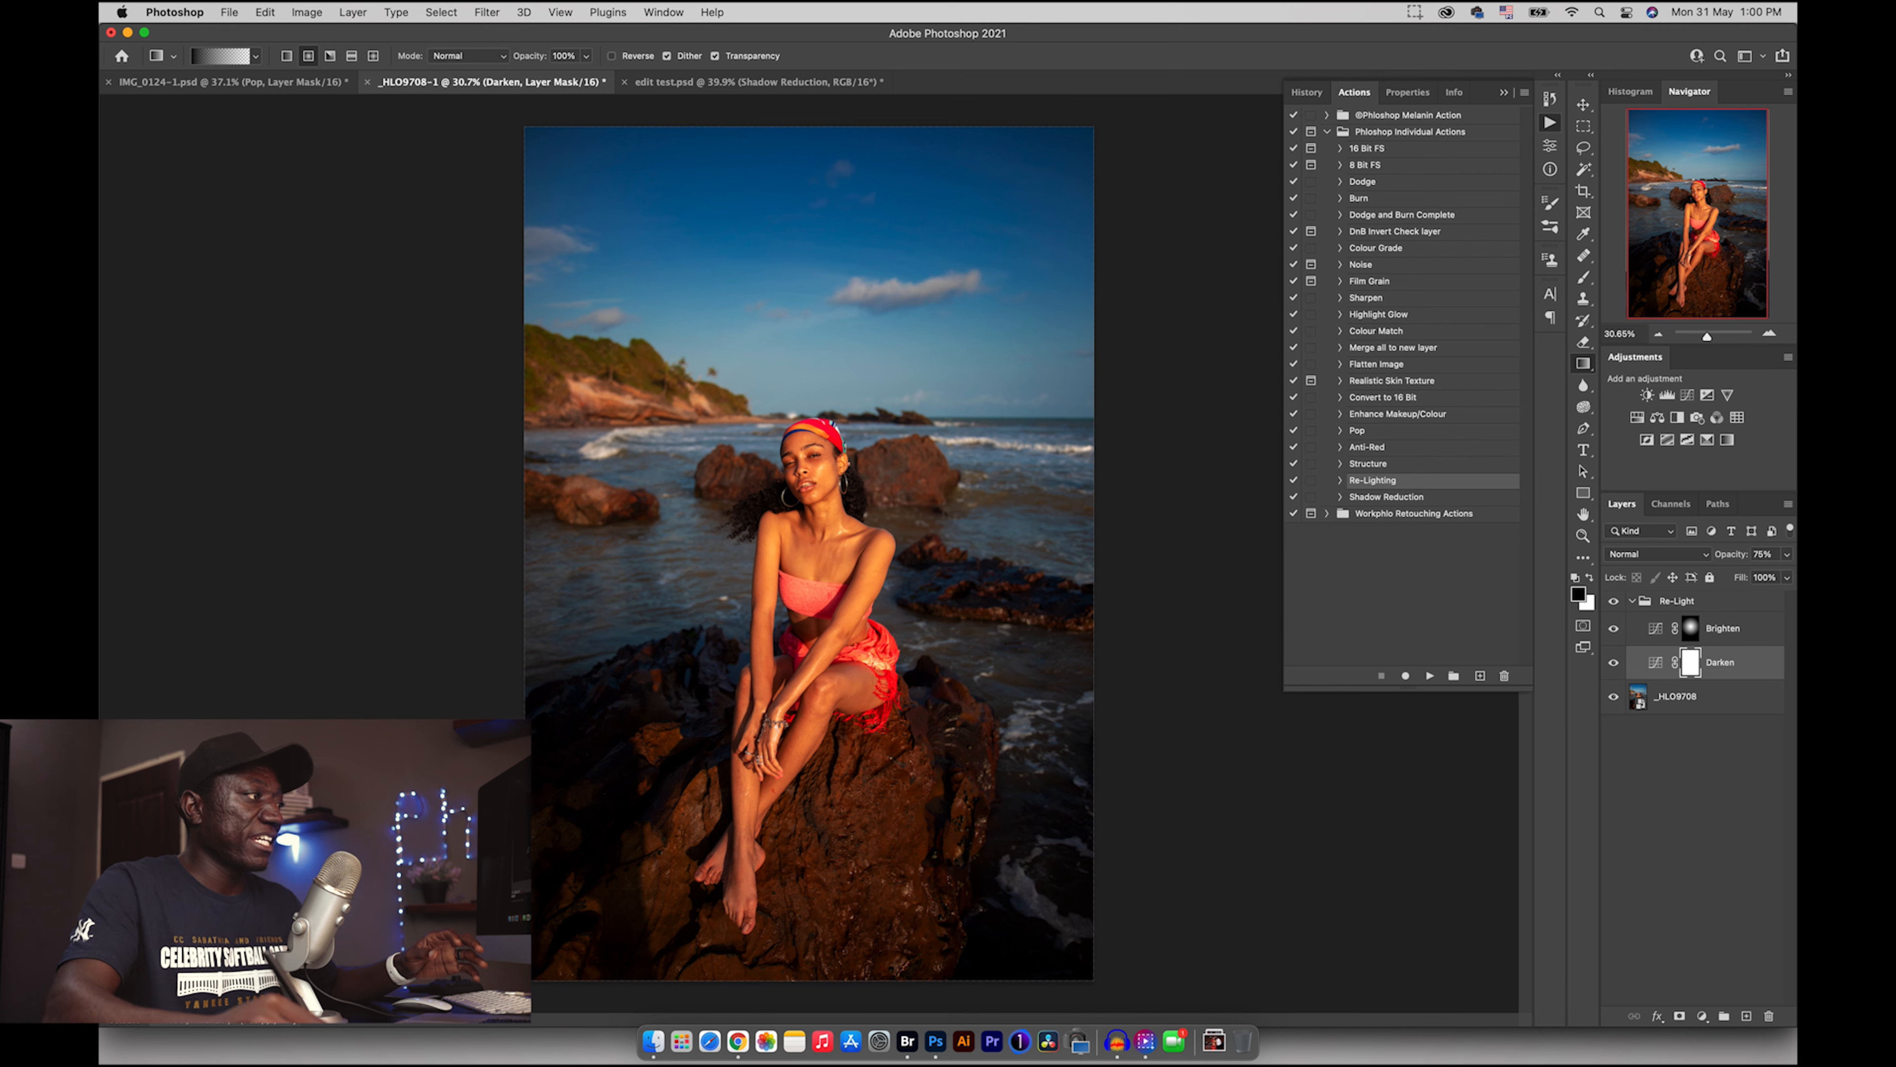
pyautogui.click(220, 56)
pyautogui.press('Return')
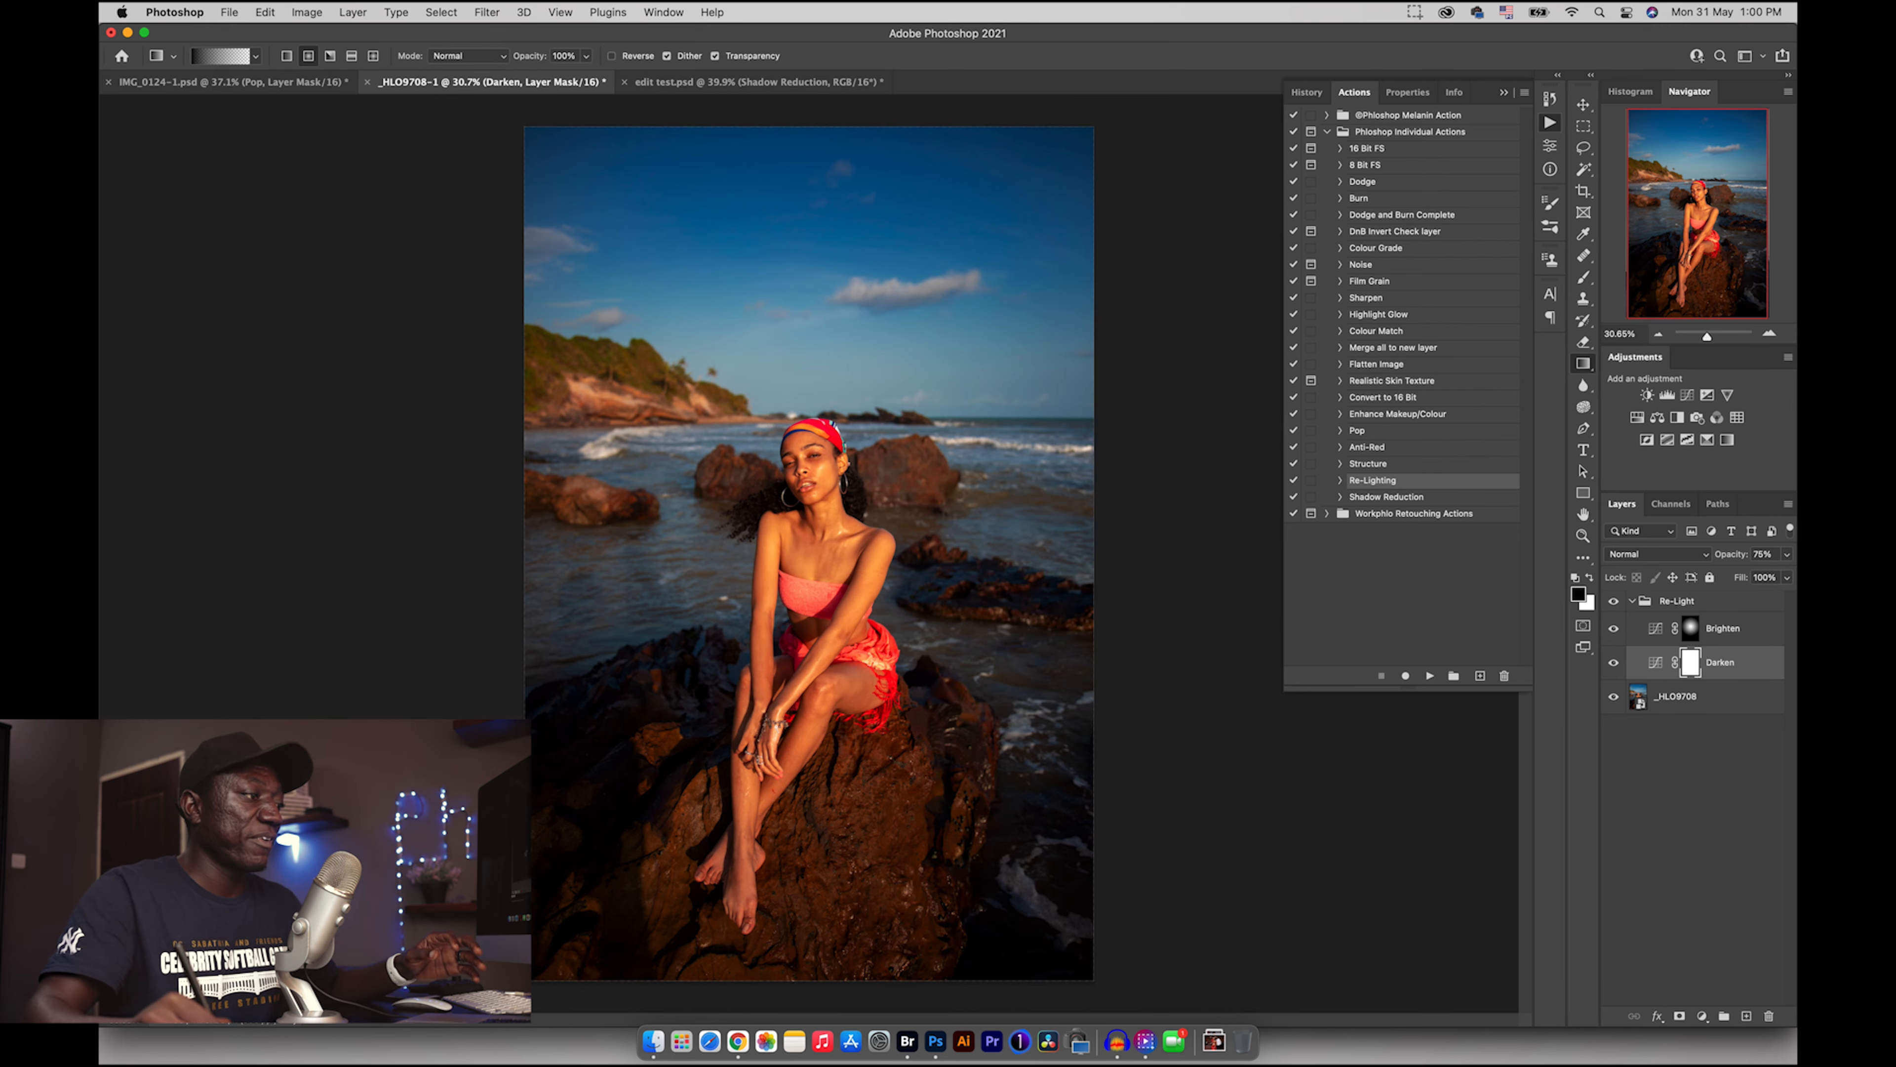
pyautogui.moveTo(826, 512); pyautogui.dragTo(565, 855)
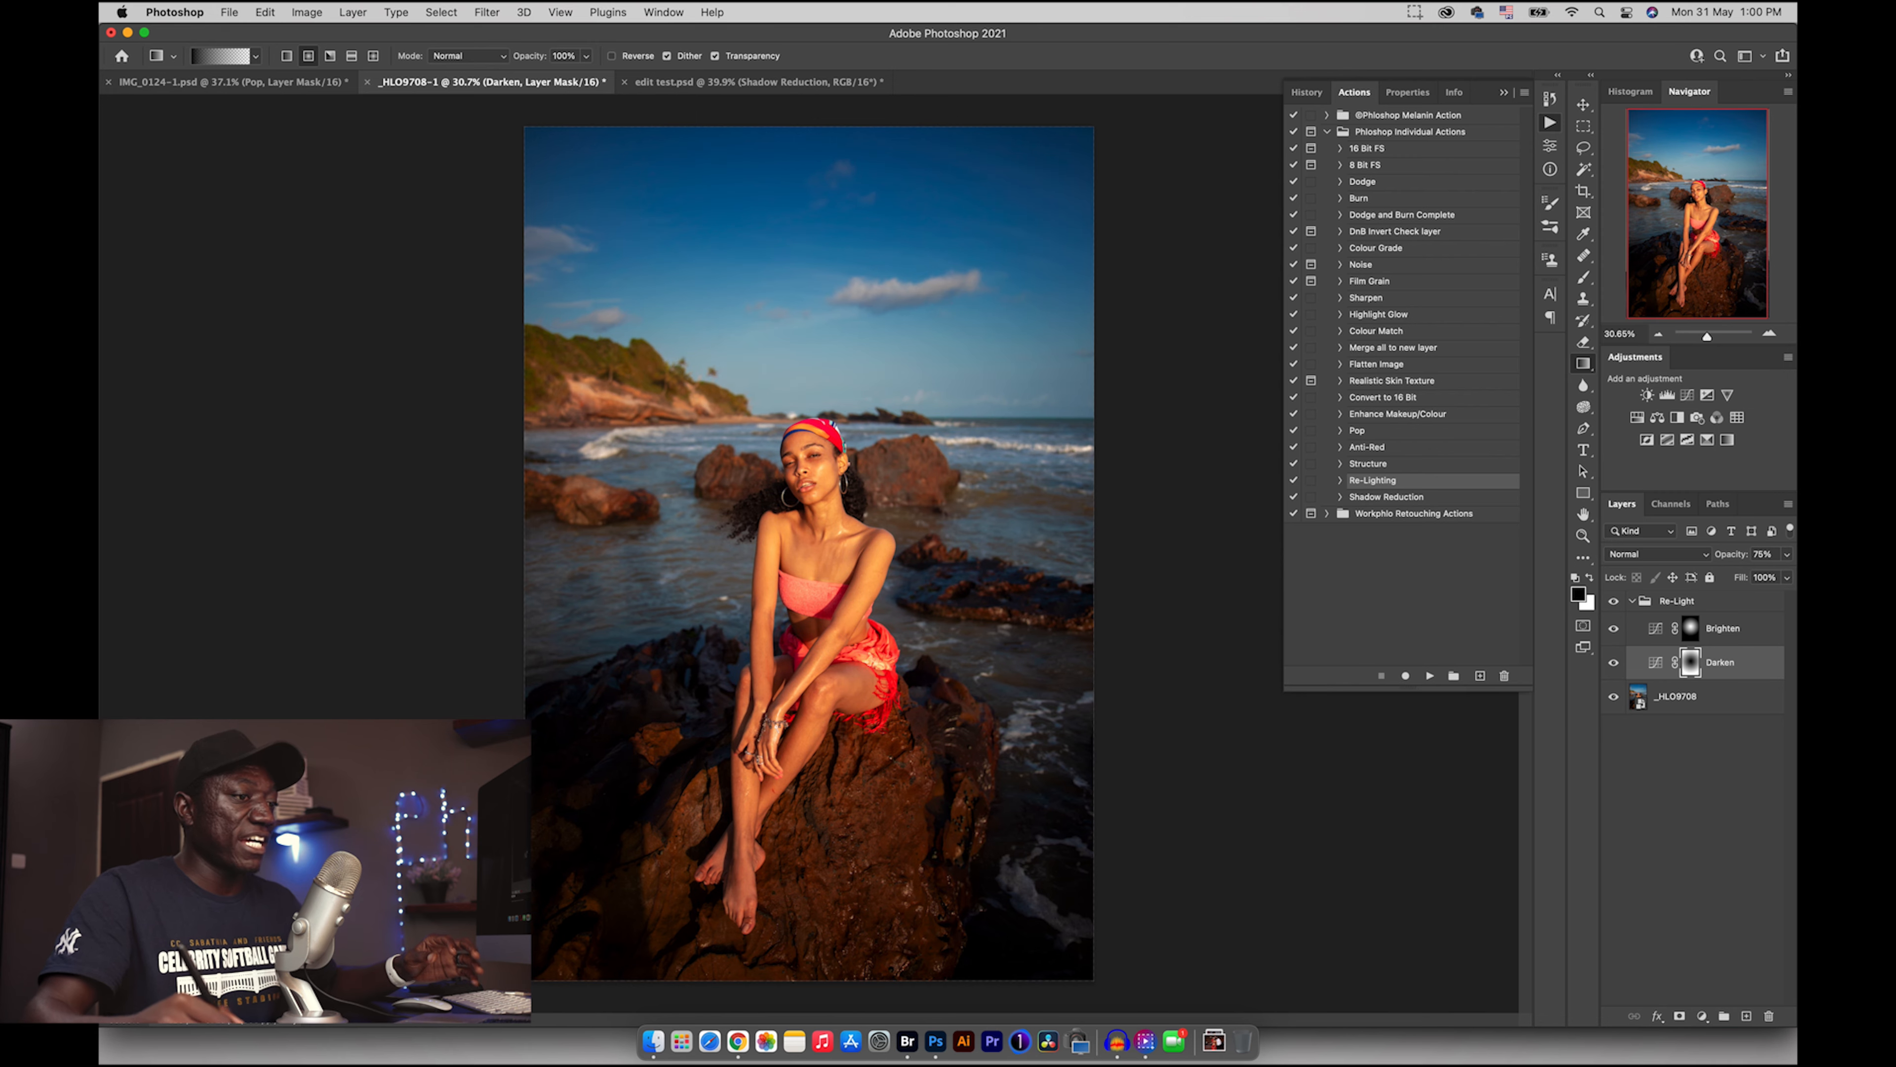
# - Compare the beach photo with the Darken layer off and on, and likewise with the Brighten layer
pyautogui.press('super+comma')
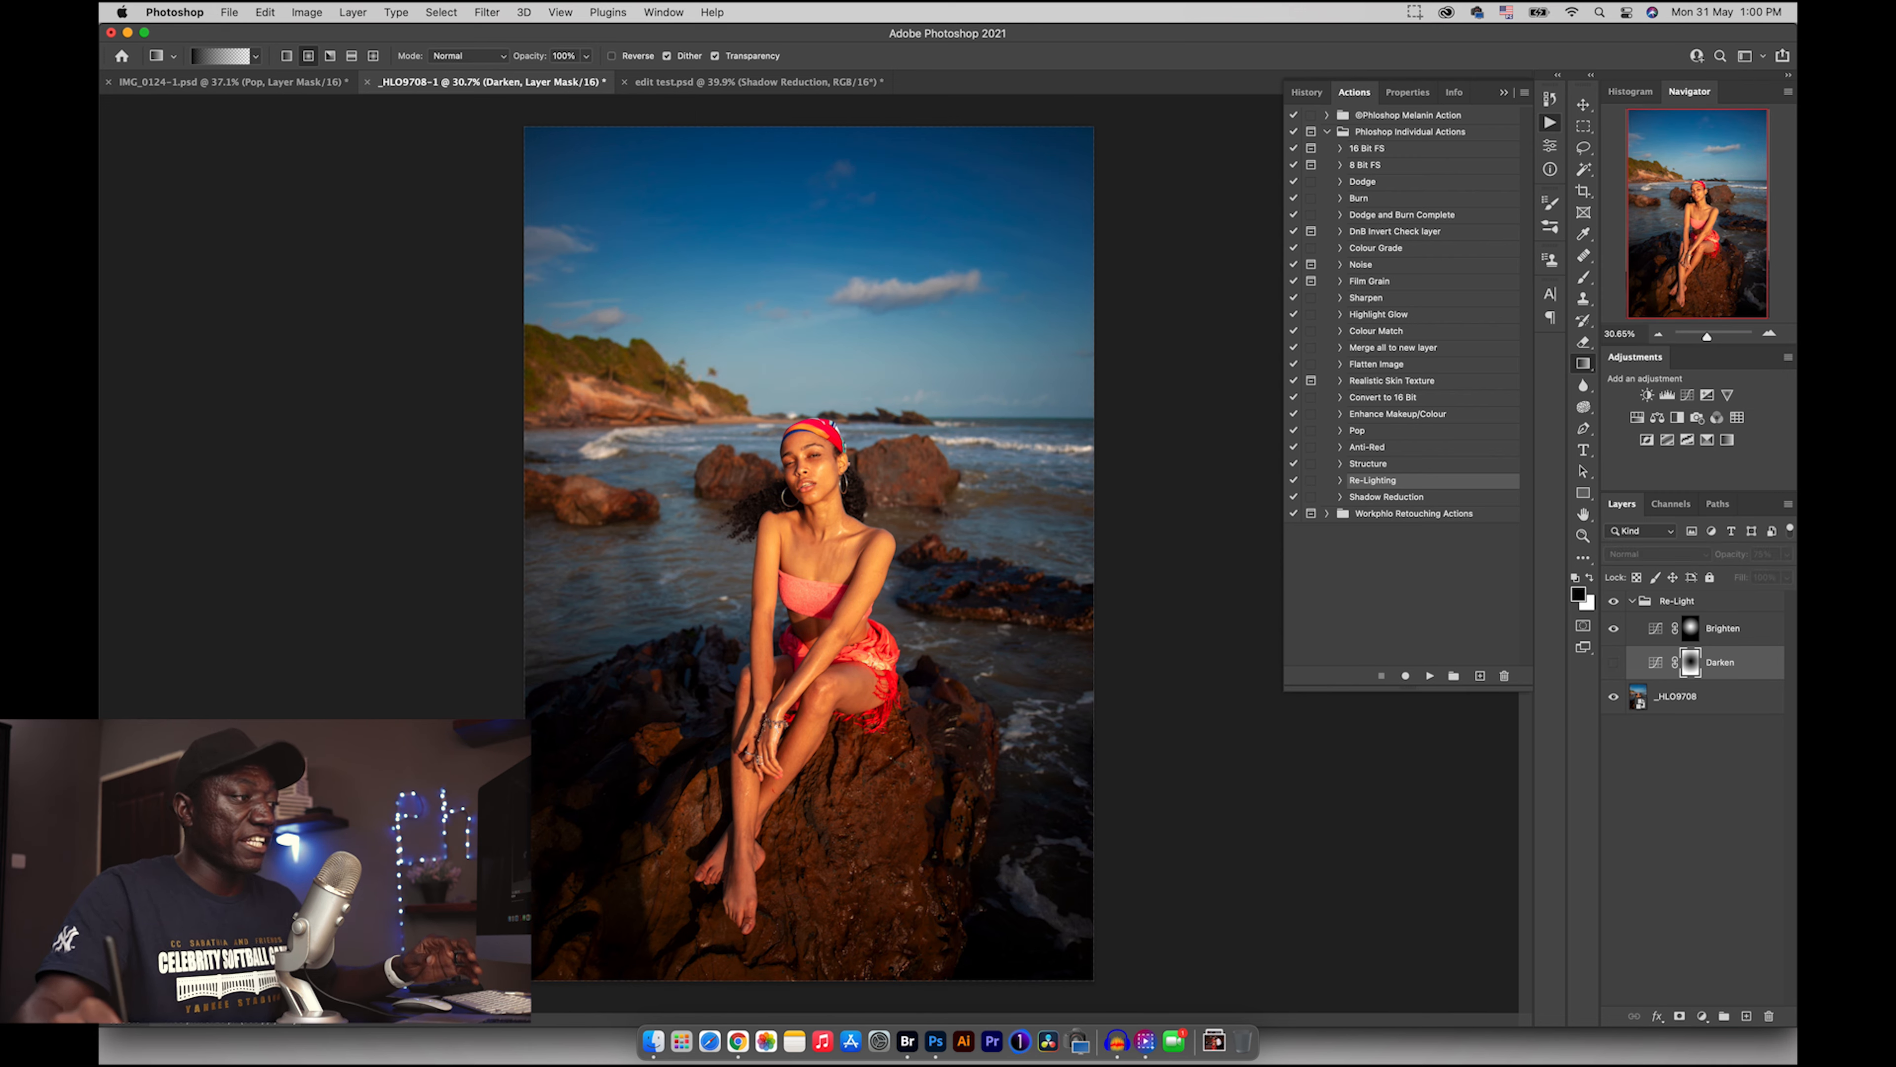
pyautogui.press('super+comma')
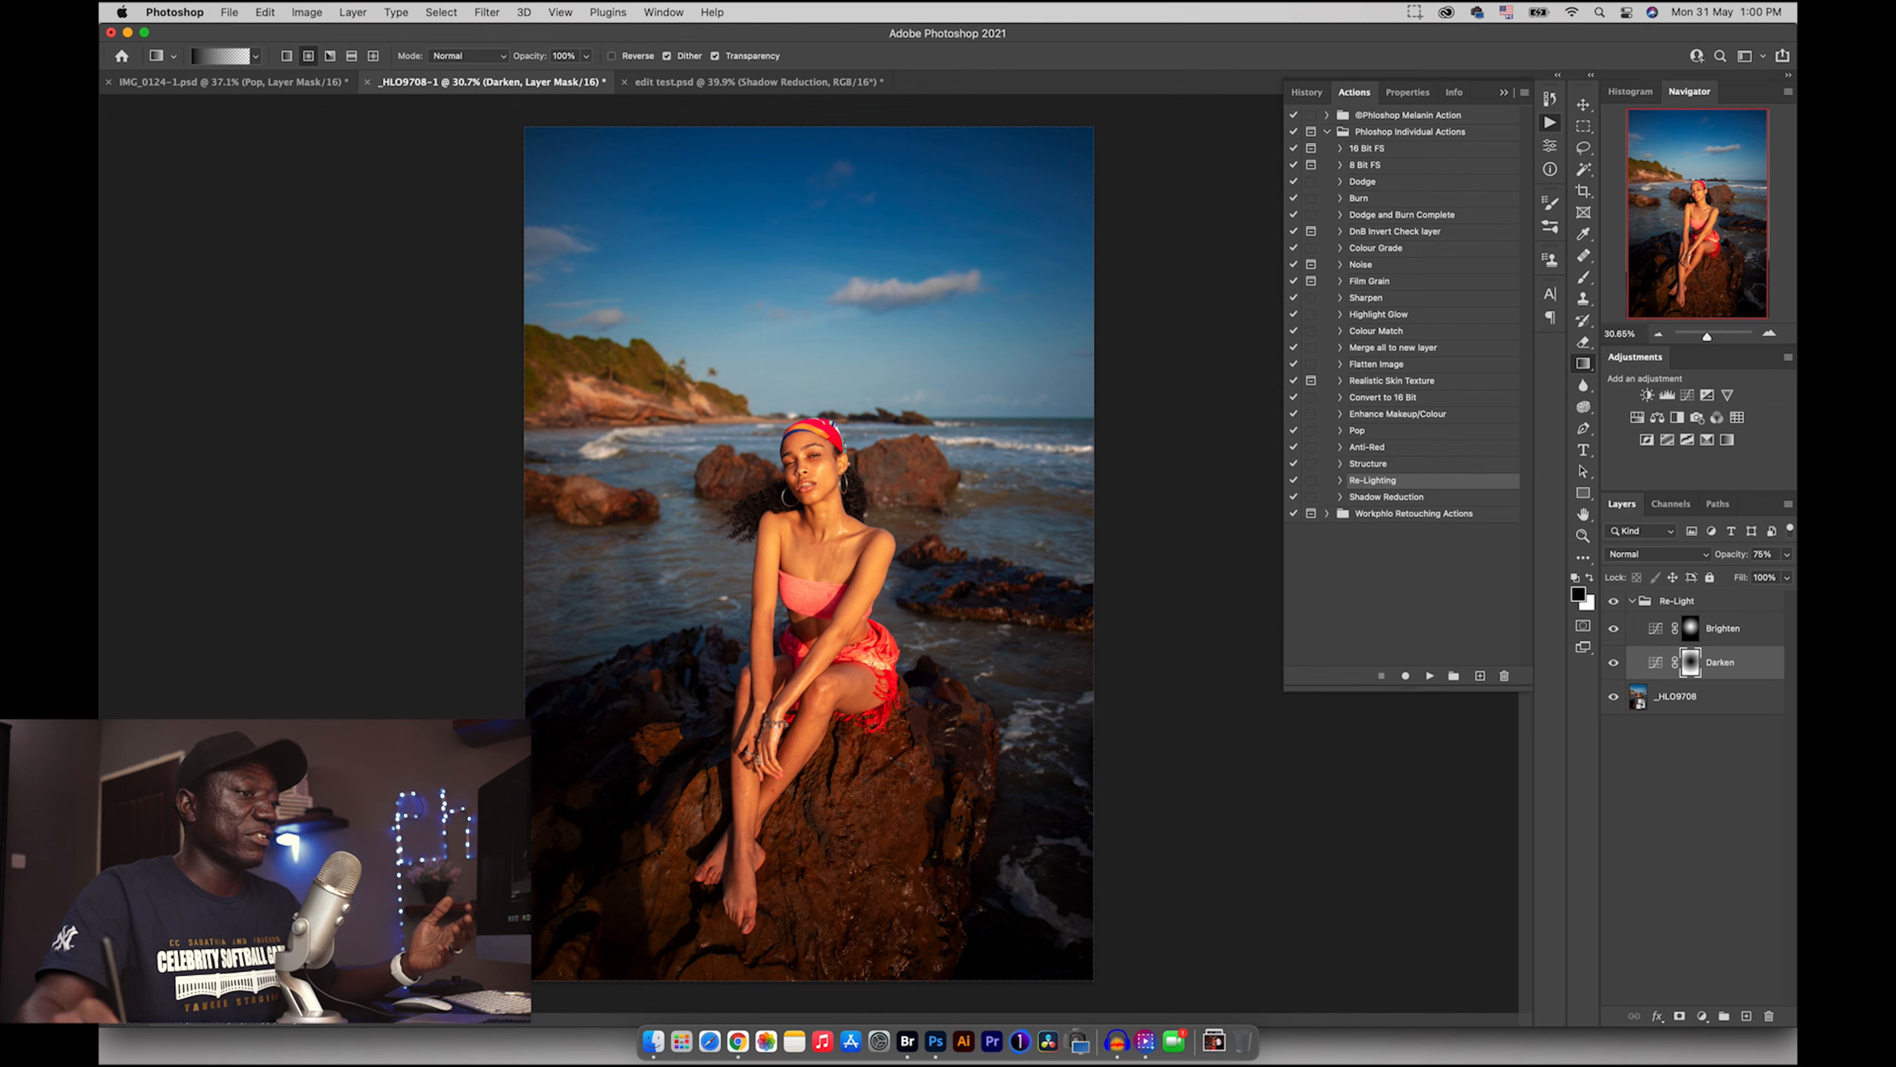
pyautogui.click(1613, 628)
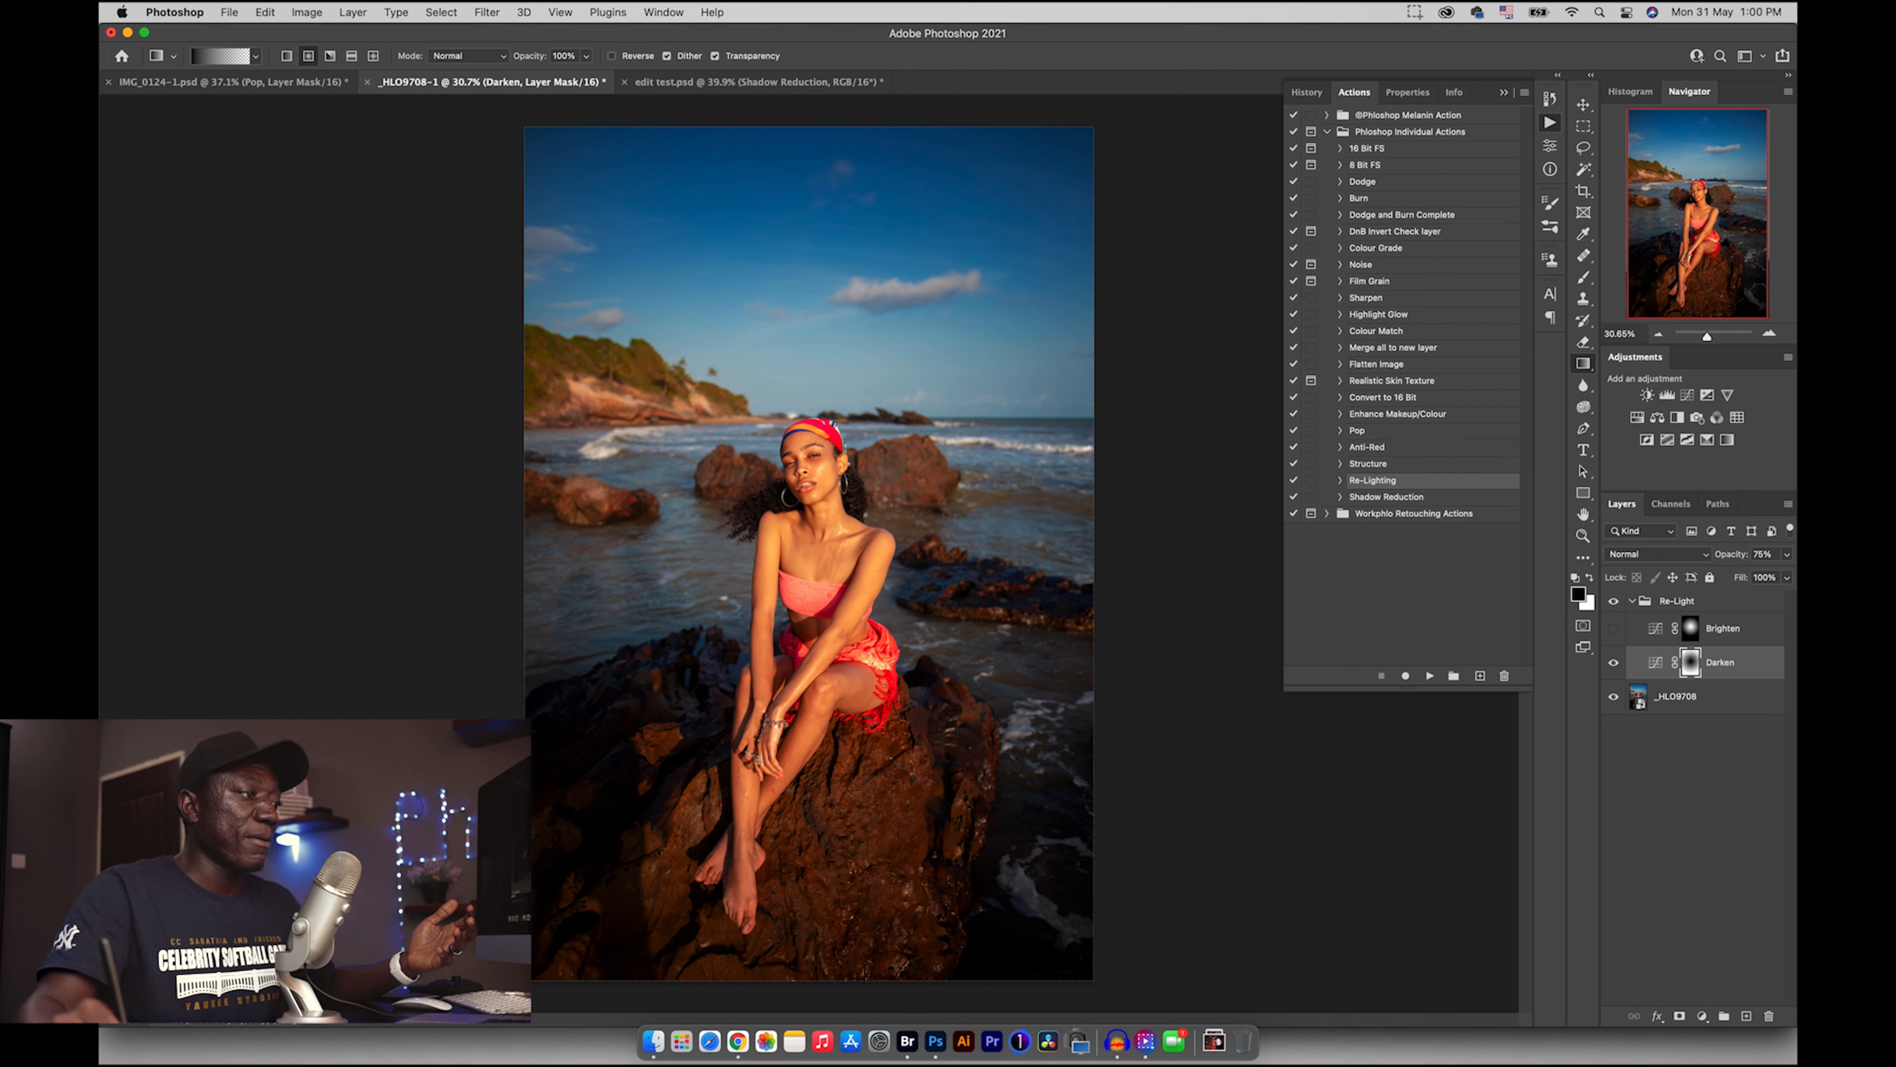
pyautogui.click(1613, 628)
# - Lower the Brighten layer's opacity and set the Re-Light group's opacity to 77%
pyautogui.click(1691, 628)
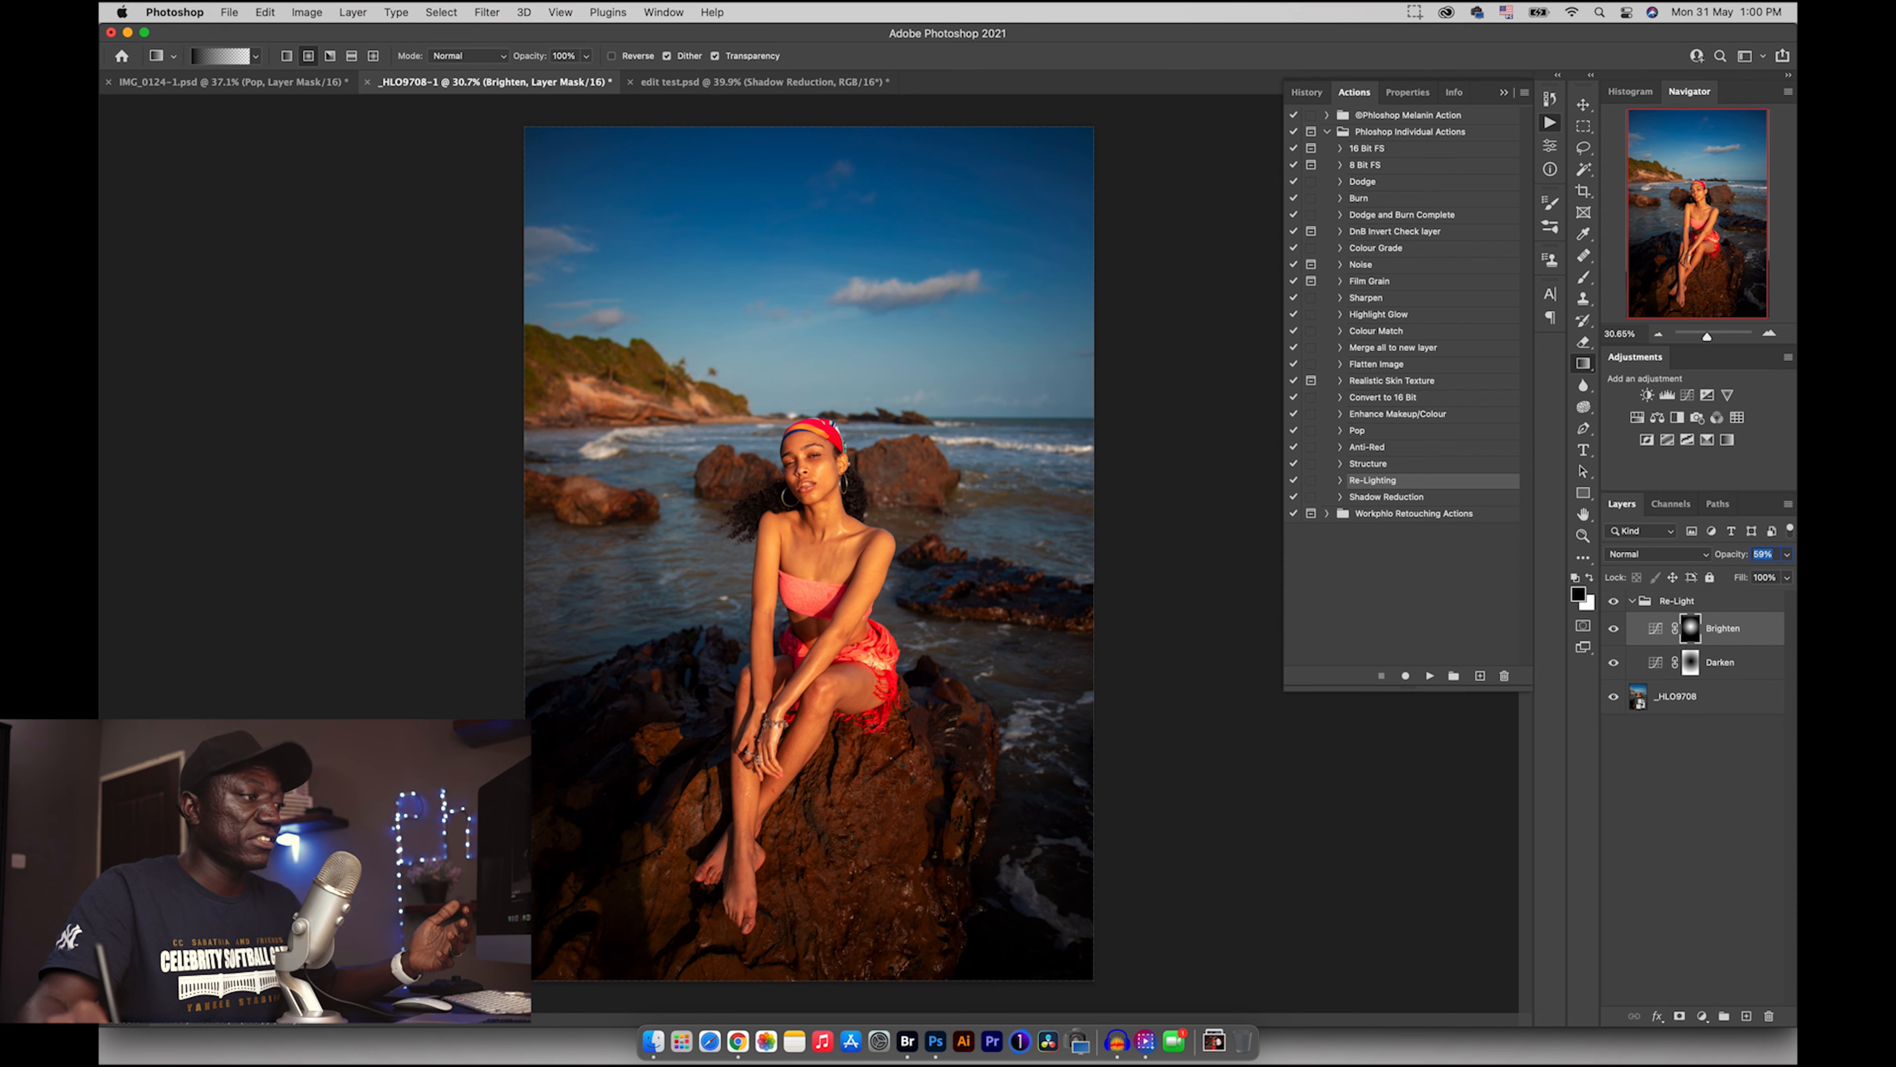
pyautogui.click(1632, 601)
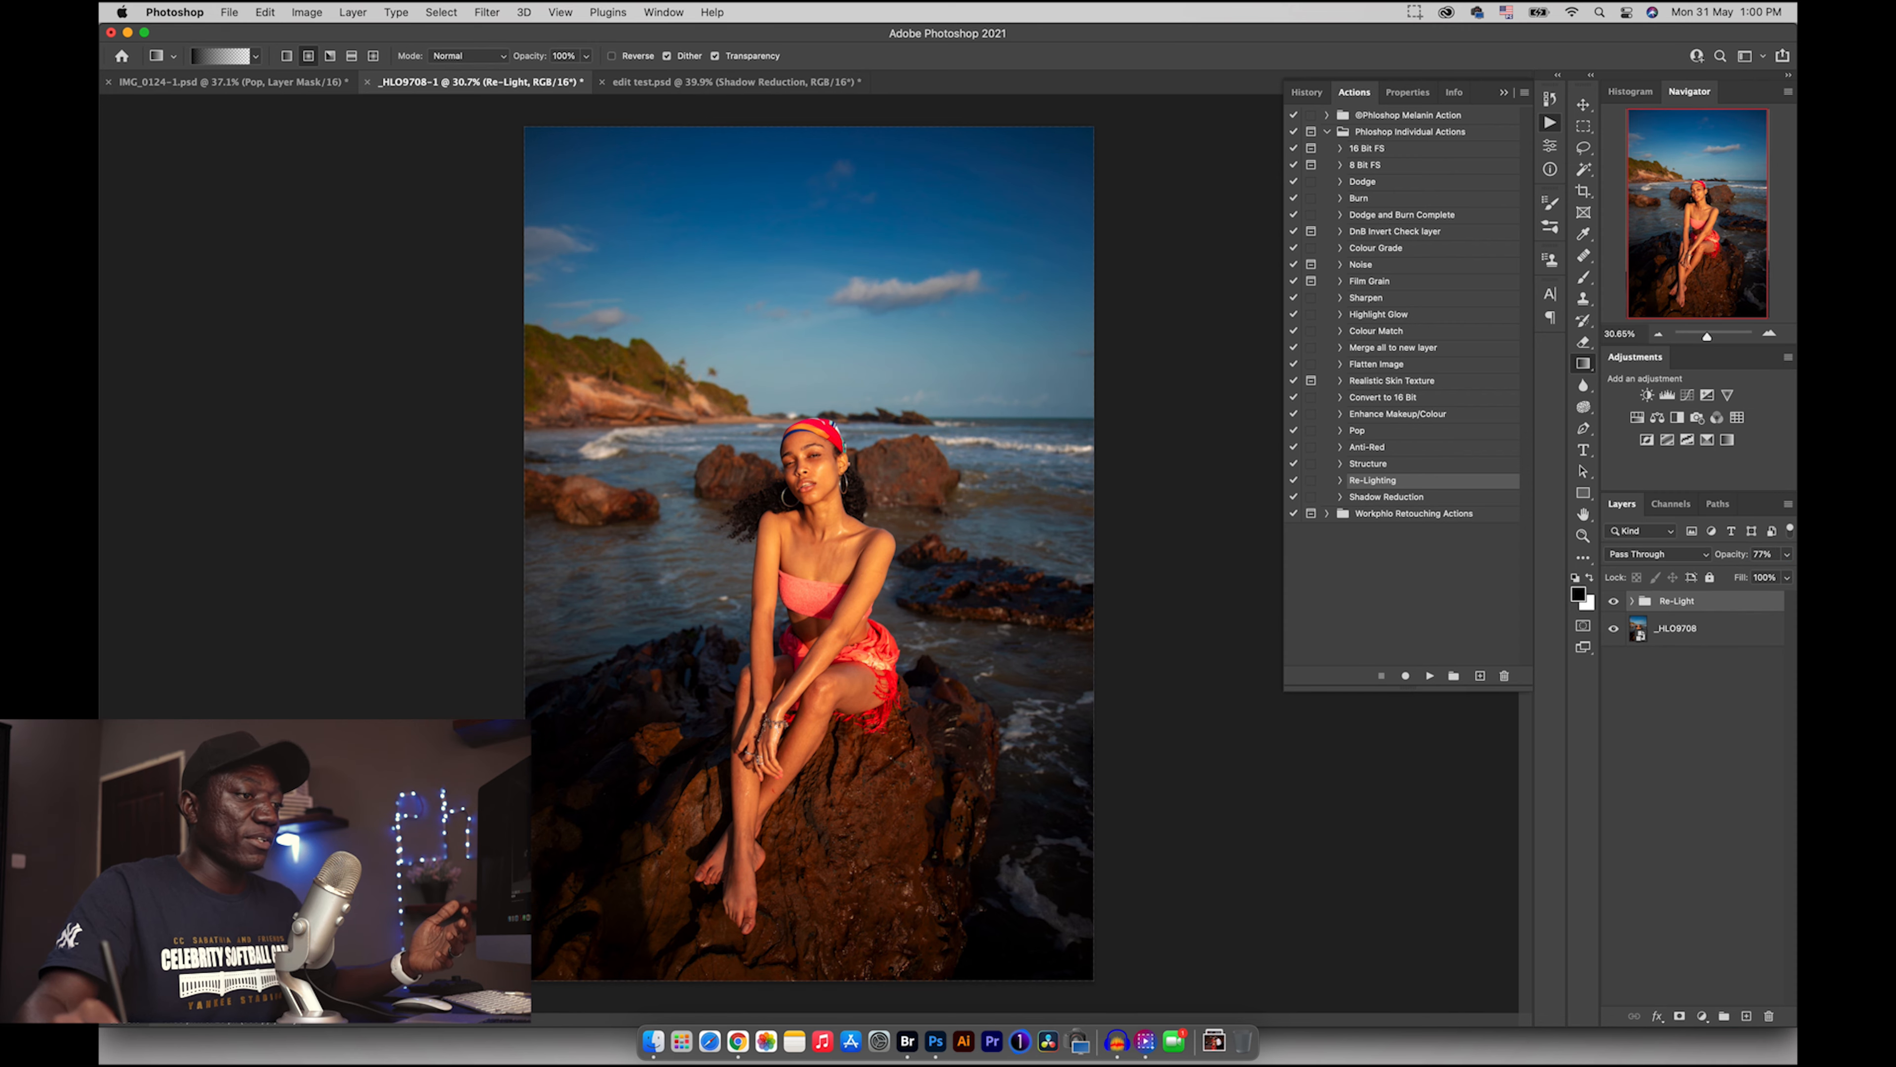
pyautogui.click(1613, 600)
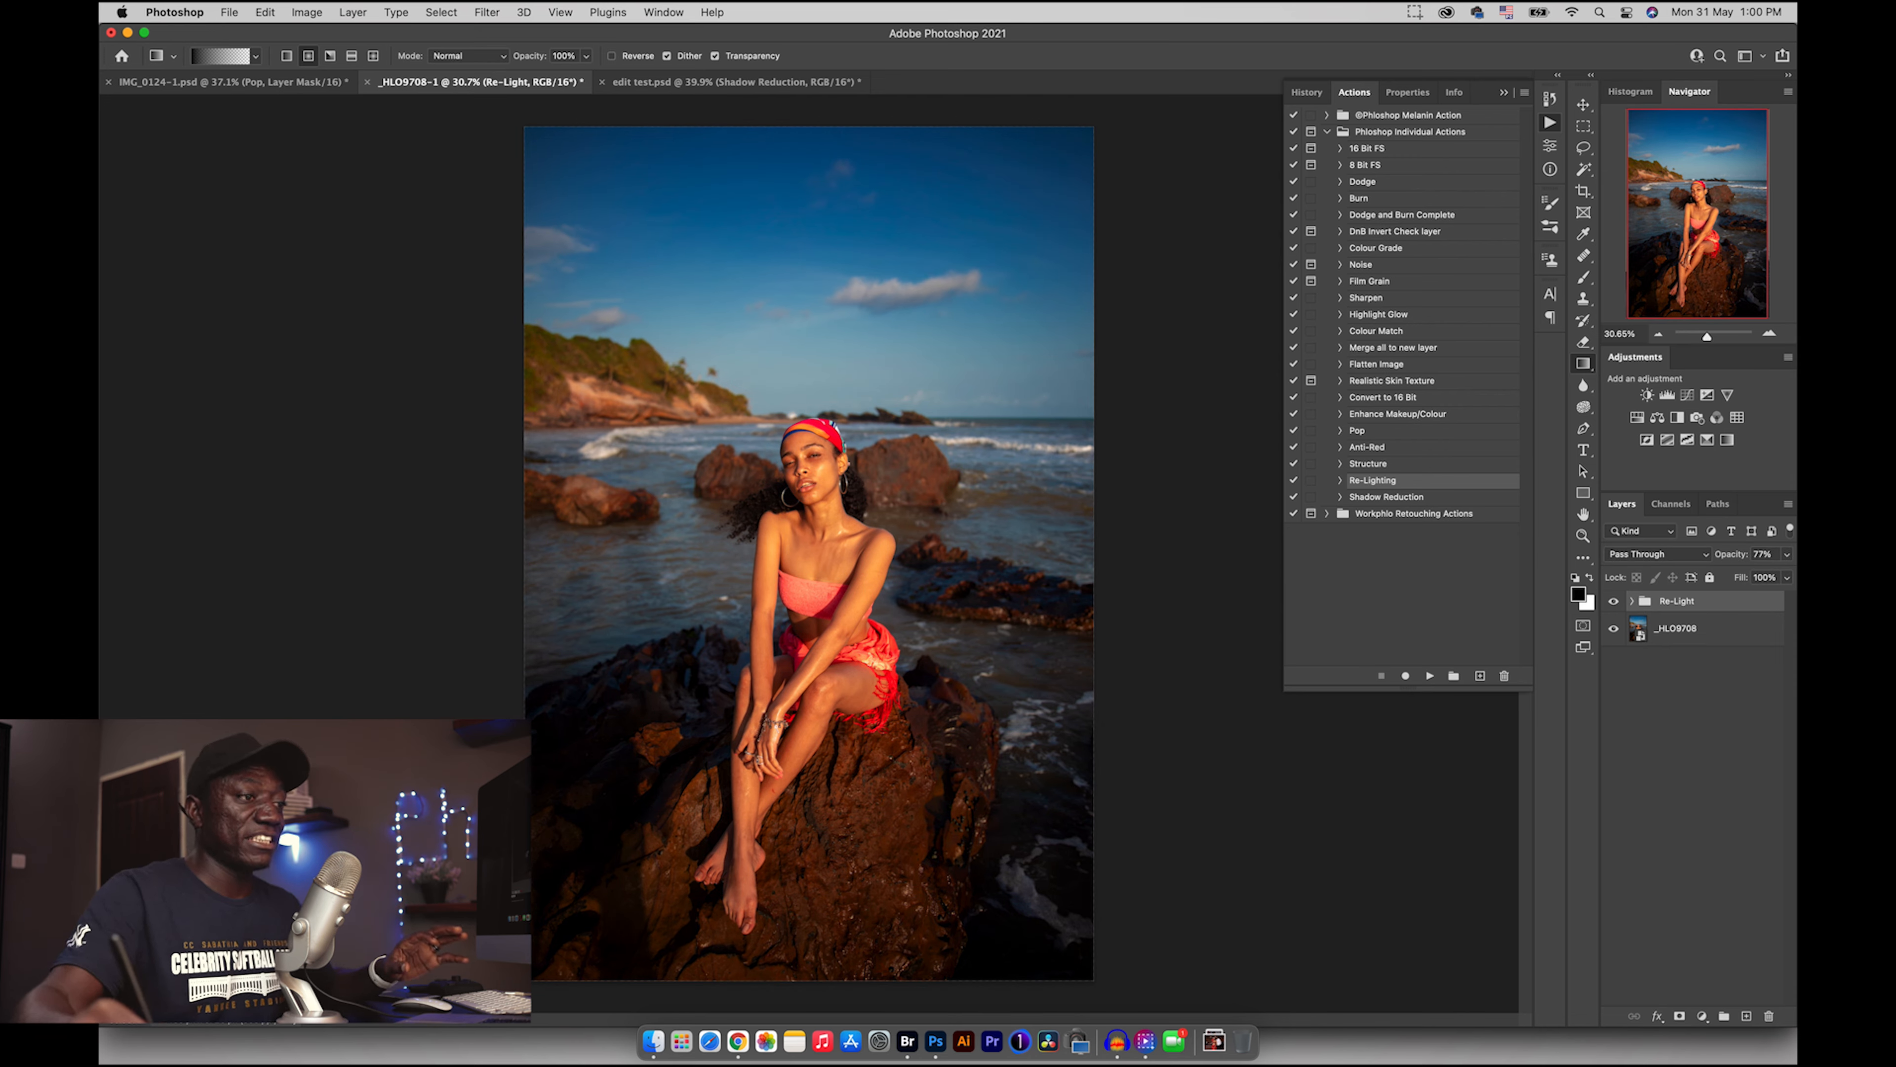
# - Run the Shadow Reduction action on the beach photo and set its group's opacity to 52%
pyautogui.click(1386, 497)
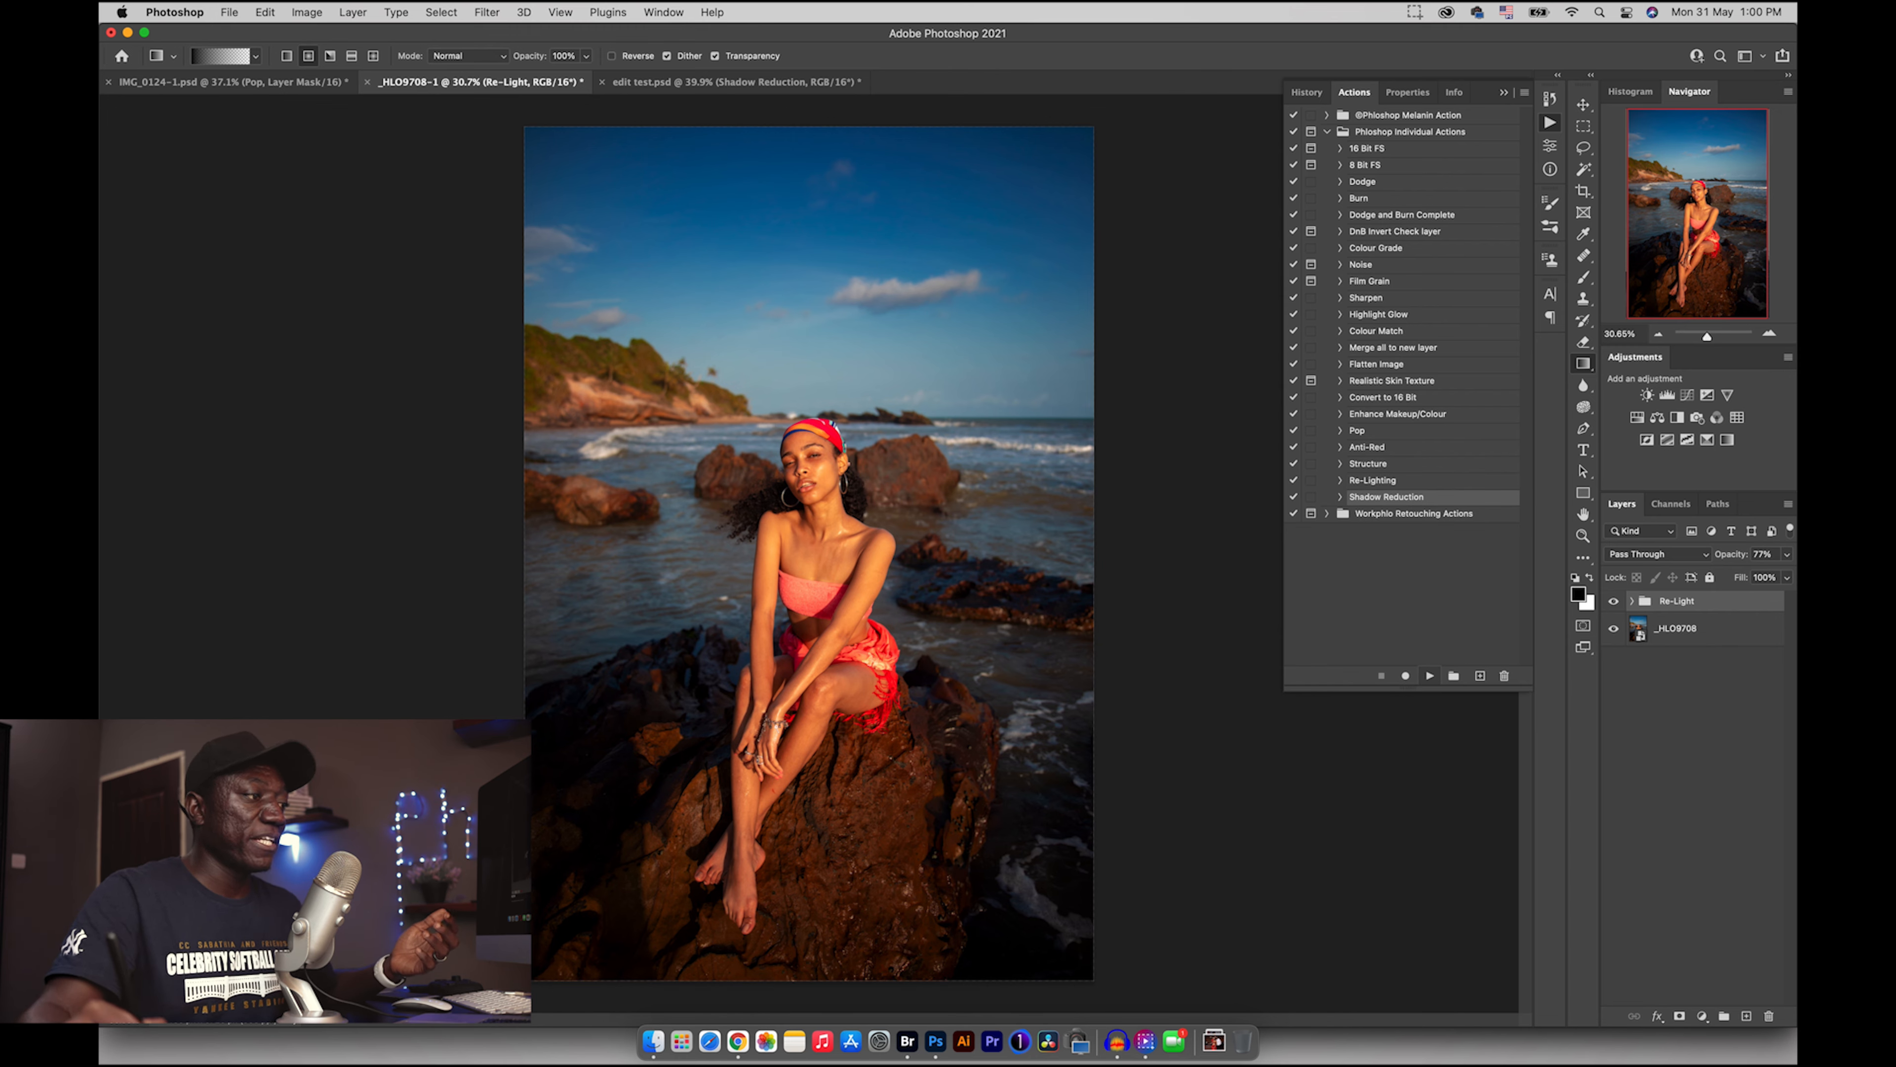
pyautogui.click(1430, 675)
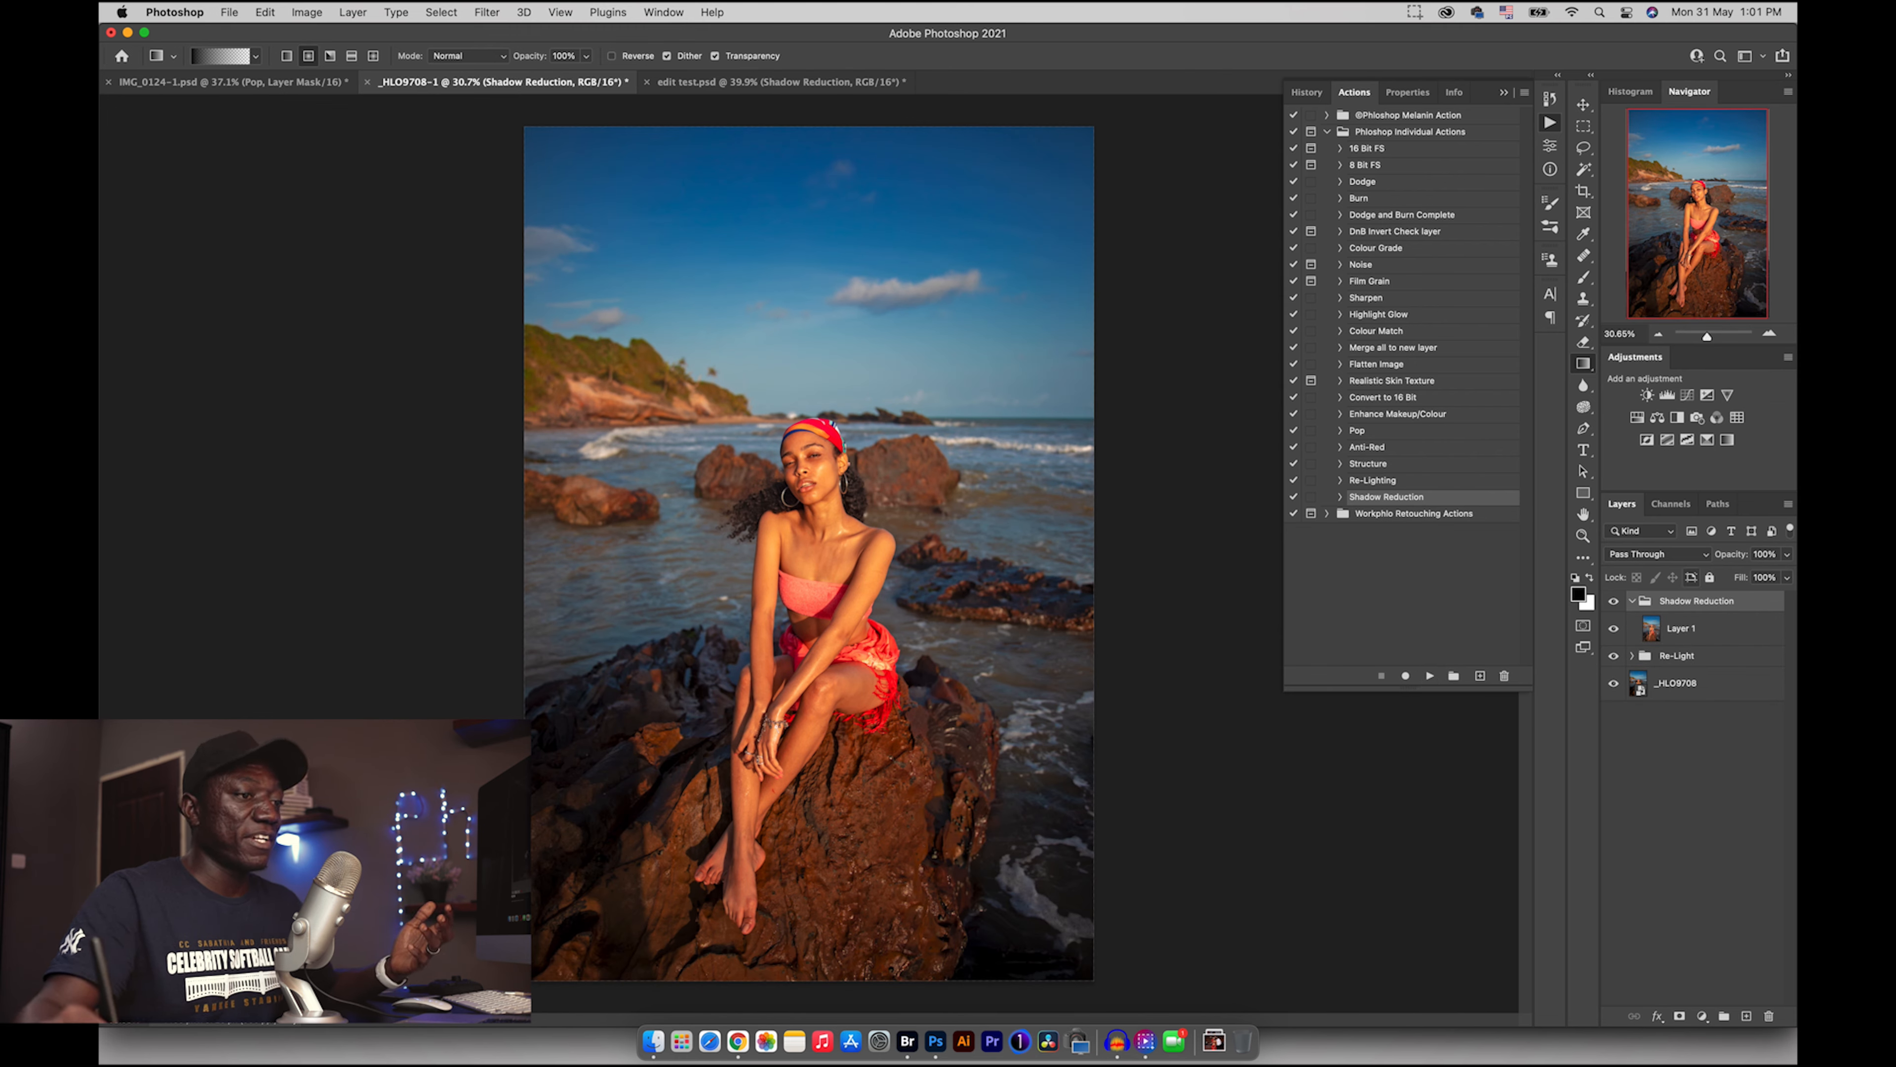
pyautogui.moveTo(1730, 553); pyautogui.dragTo(1695, 553)
pyautogui.click(1632, 600)
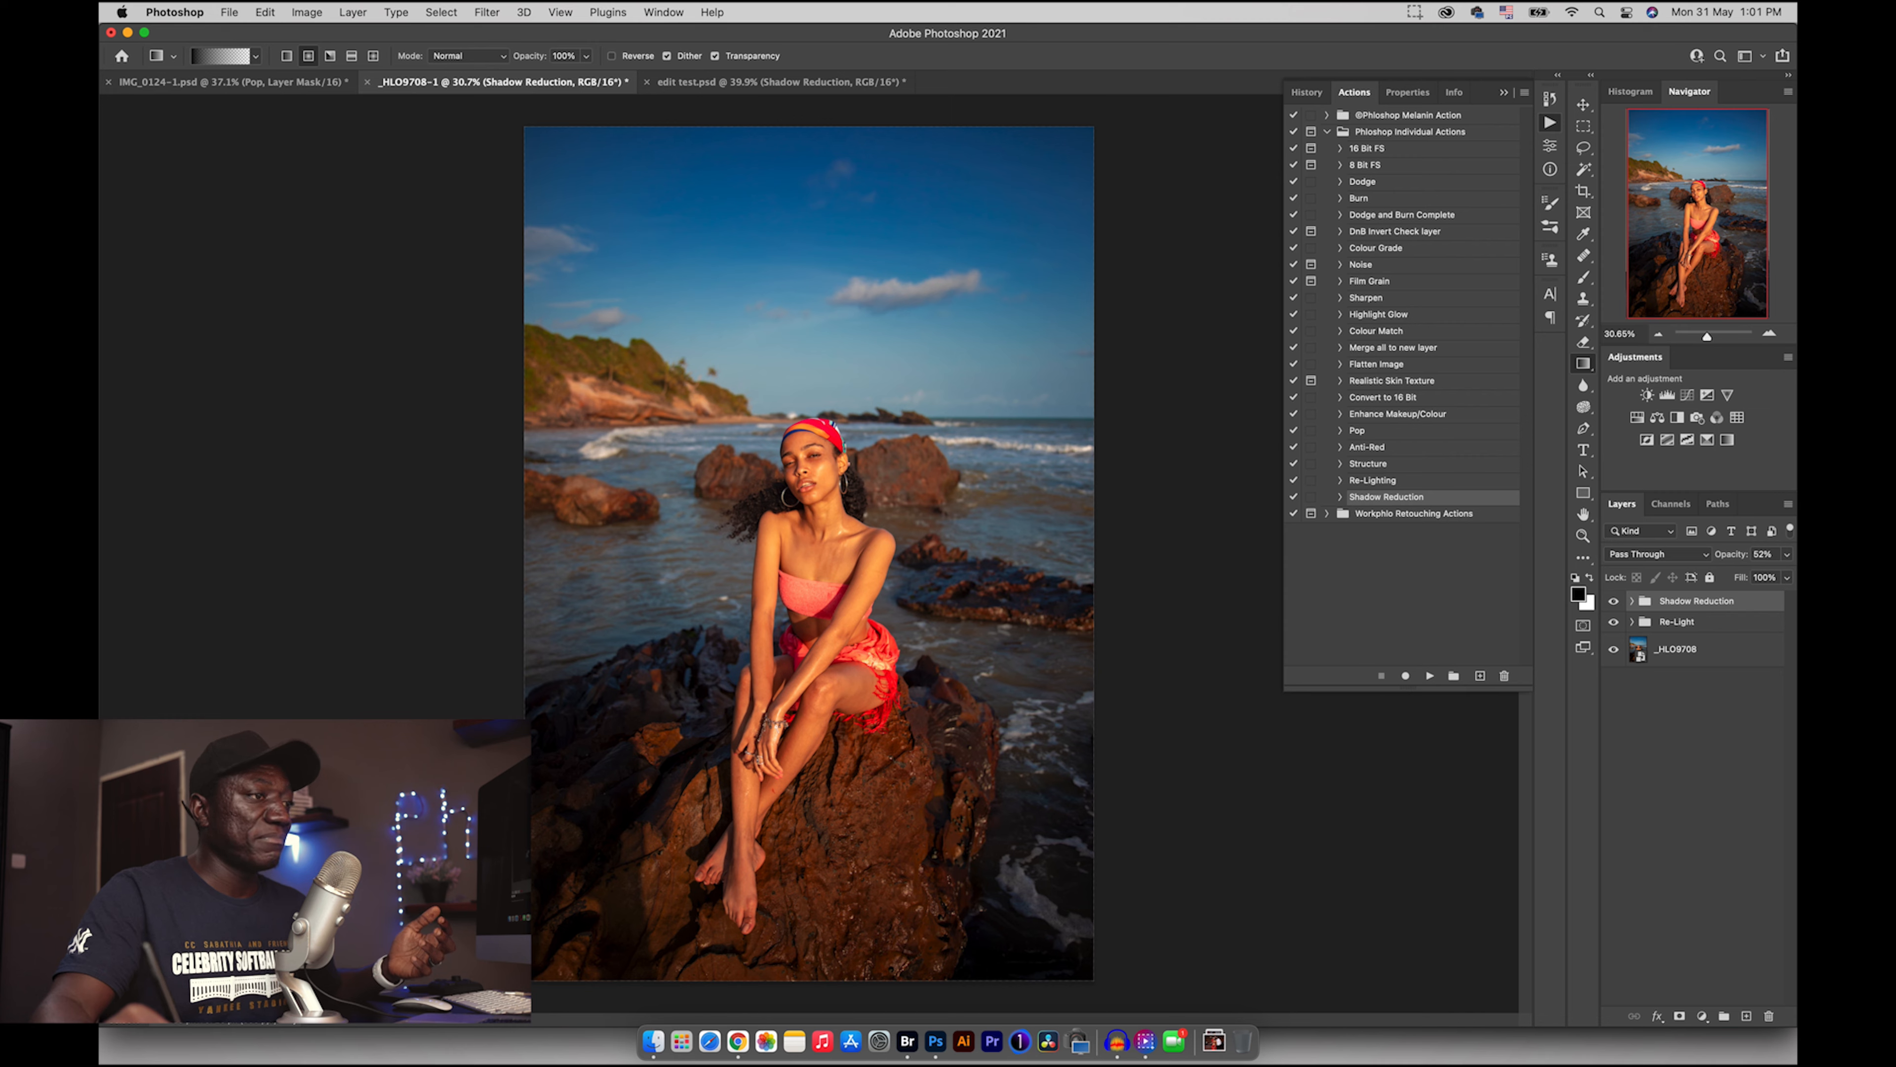
# - Run the Colour Grade action on the beach photo and expand its group to show the adjustment layers
pyautogui.click(1375, 248)
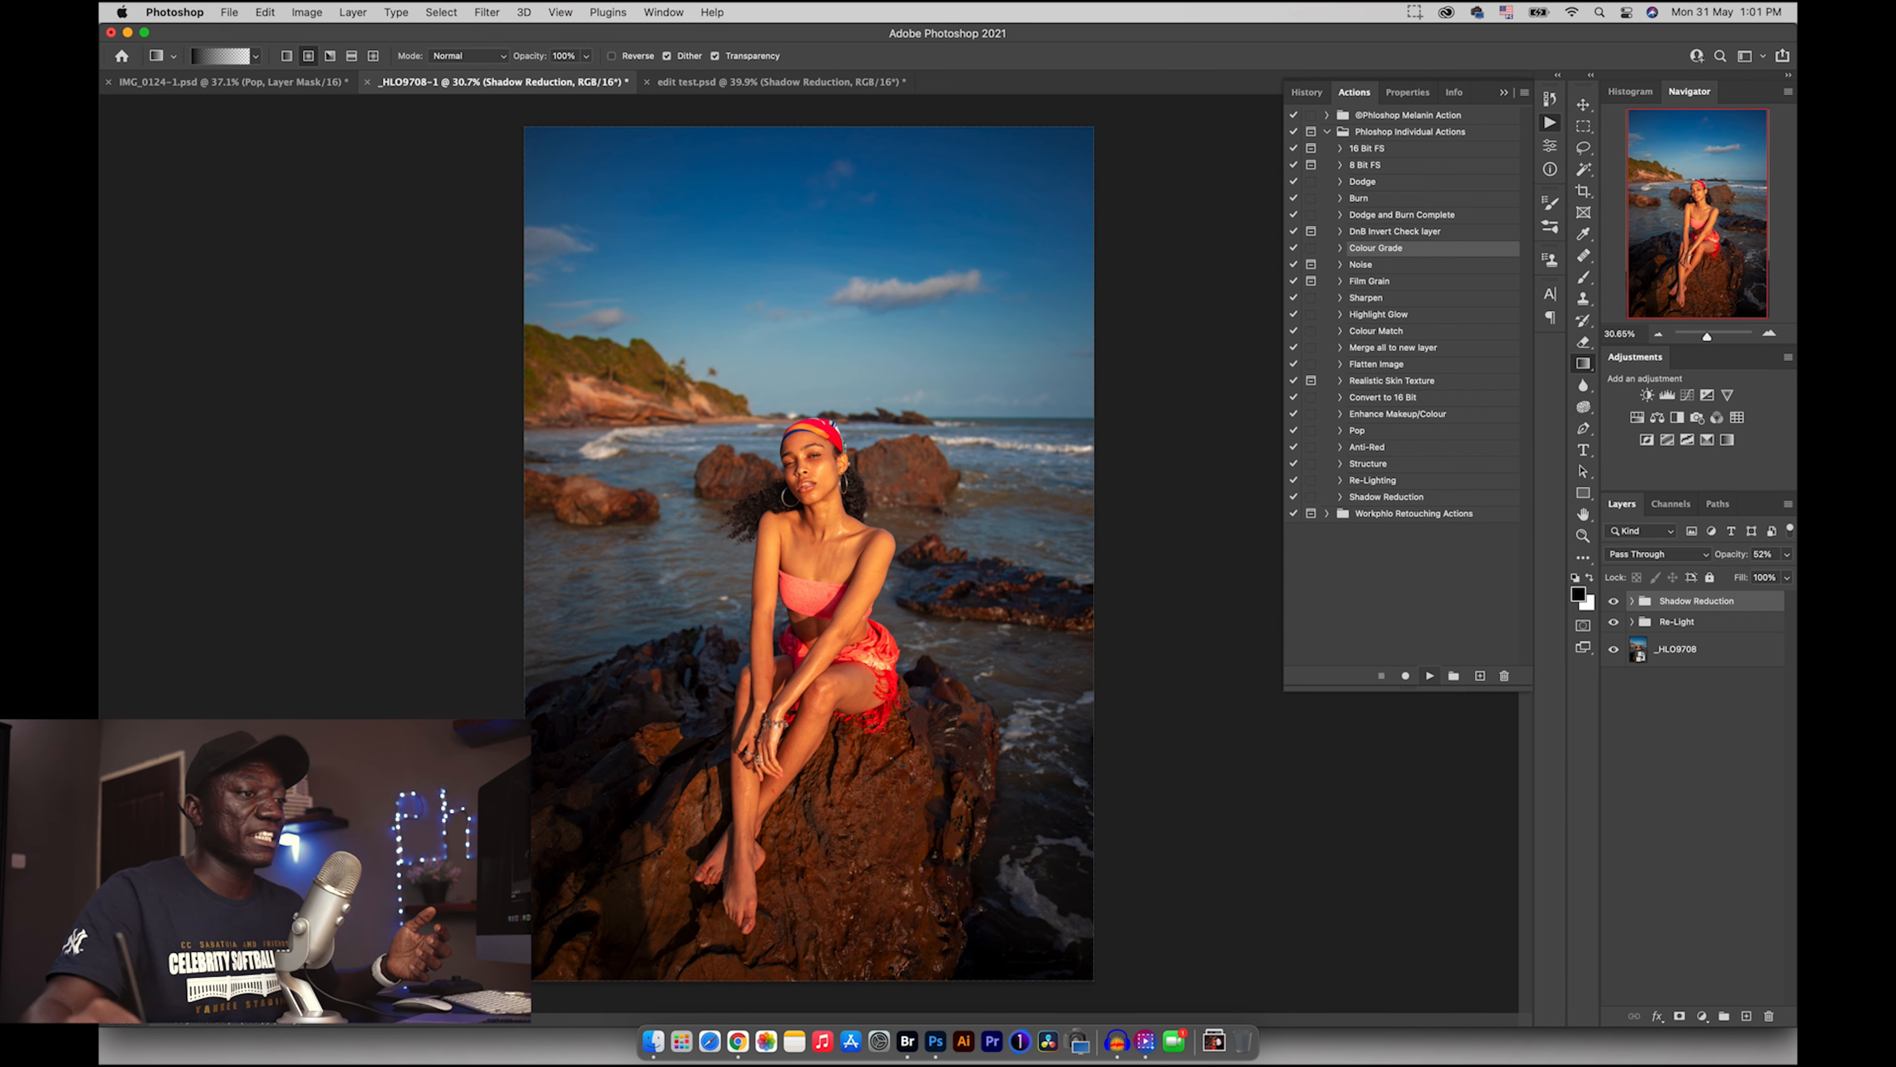
pyautogui.click(1429, 675)
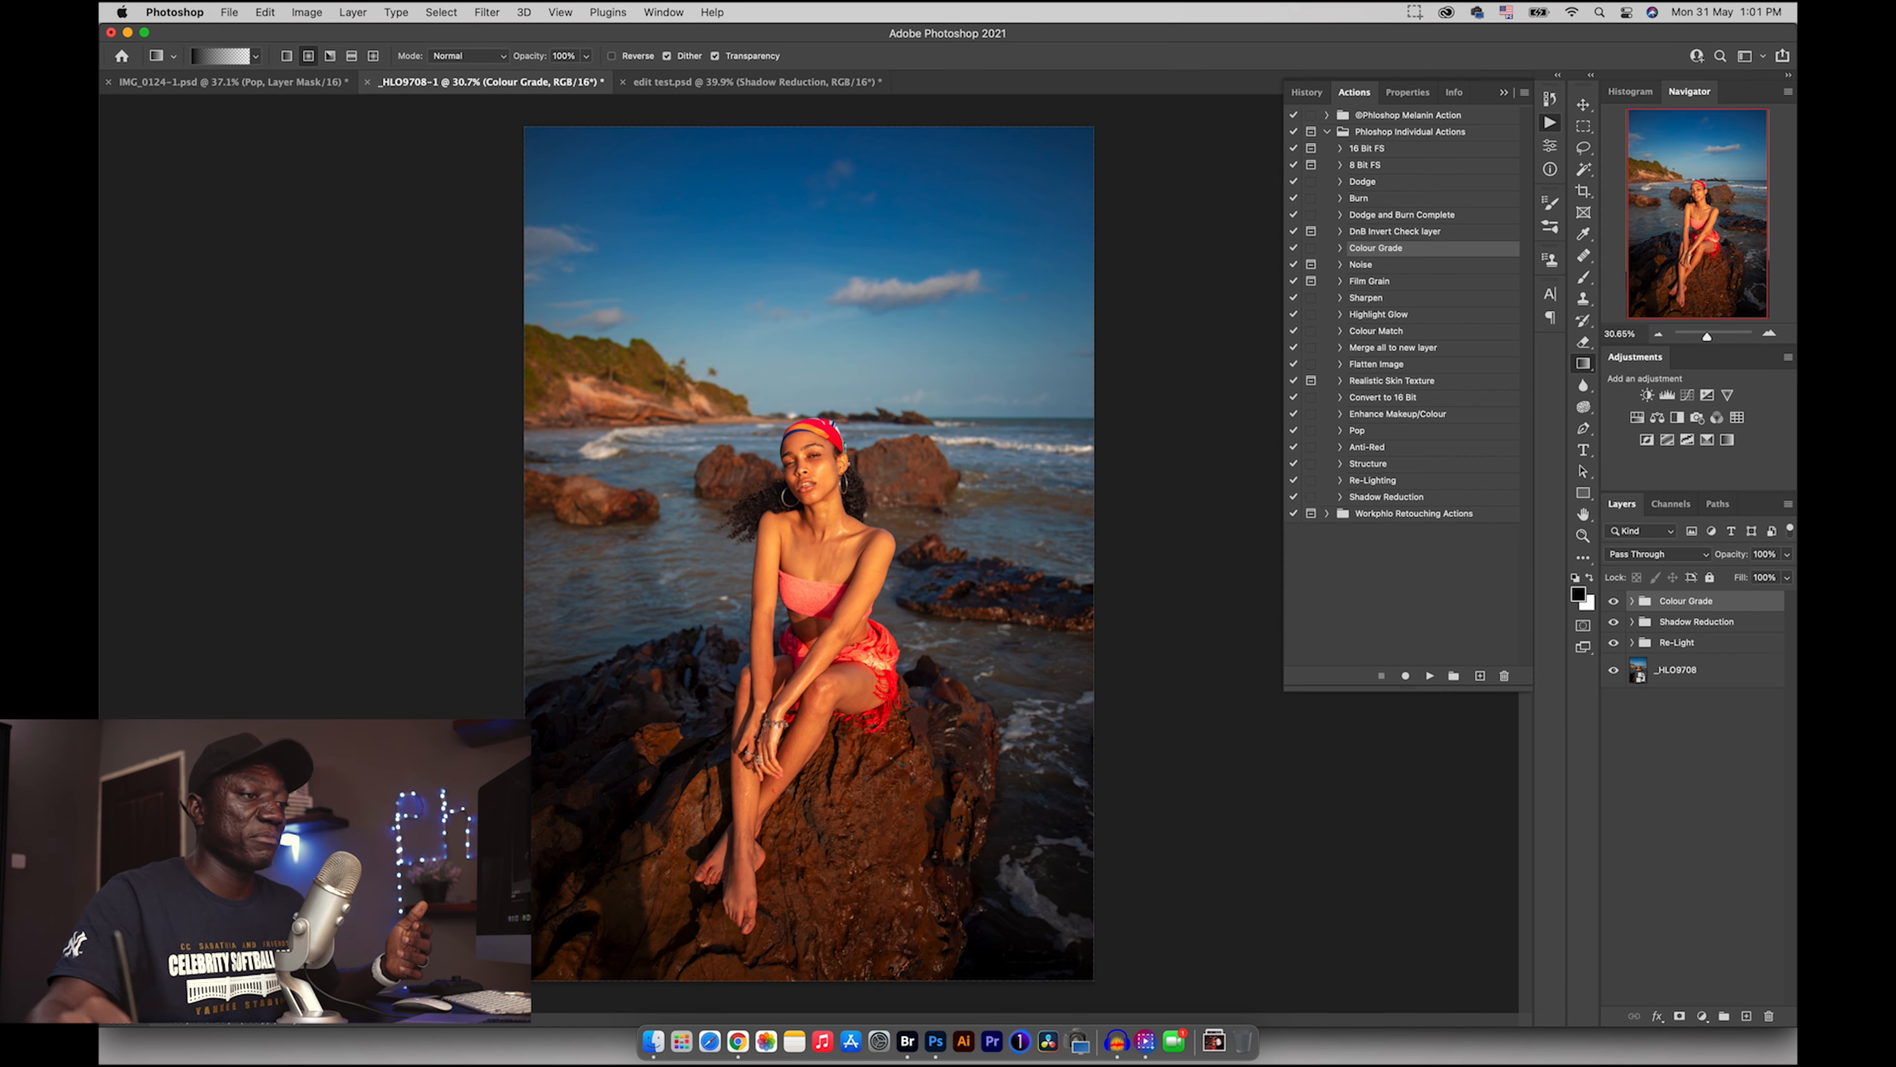
pyautogui.click(1631, 601)
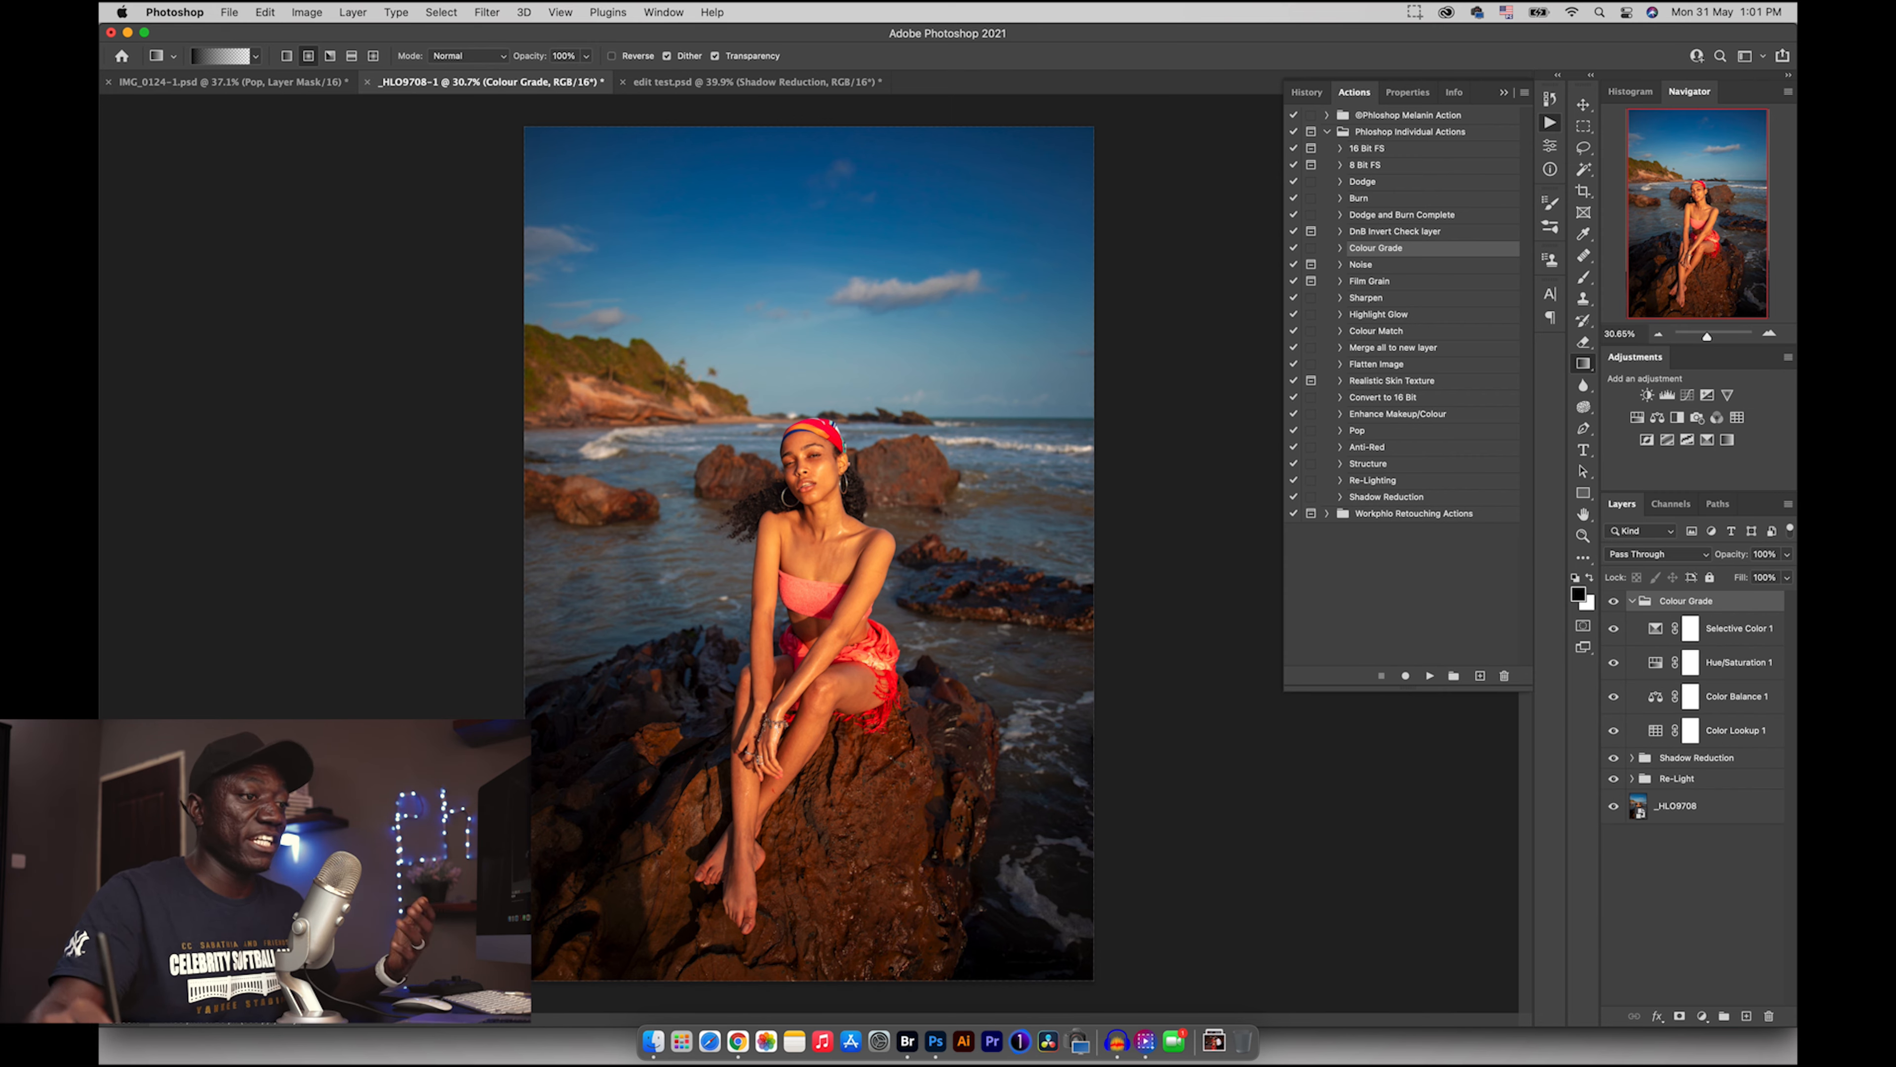
# - In the Selective Color 1 layer, set the Blacks to Cyan -2%, Magenta +4% and Yellow -2%
pyautogui.doubleClick(1655, 628)
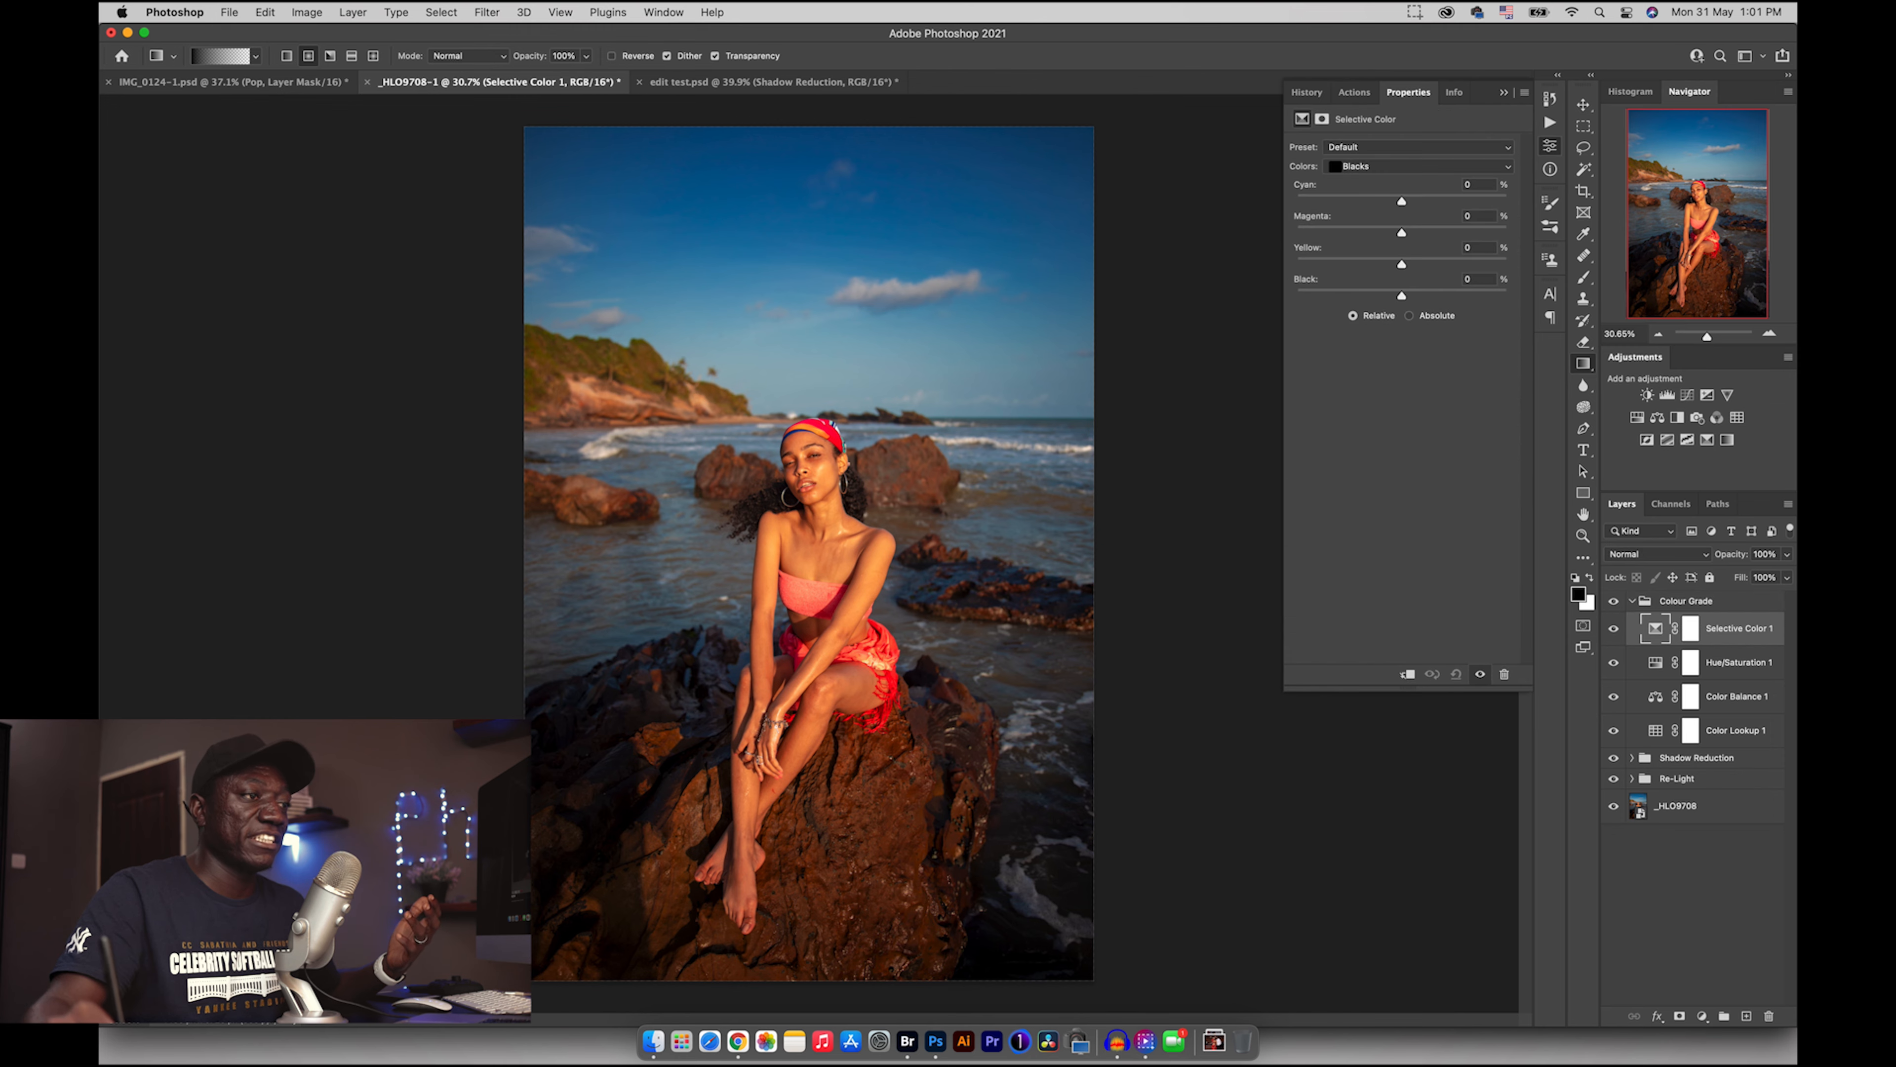
pyautogui.moveTo(1401, 201); pyautogui.dragTo(1397, 200)
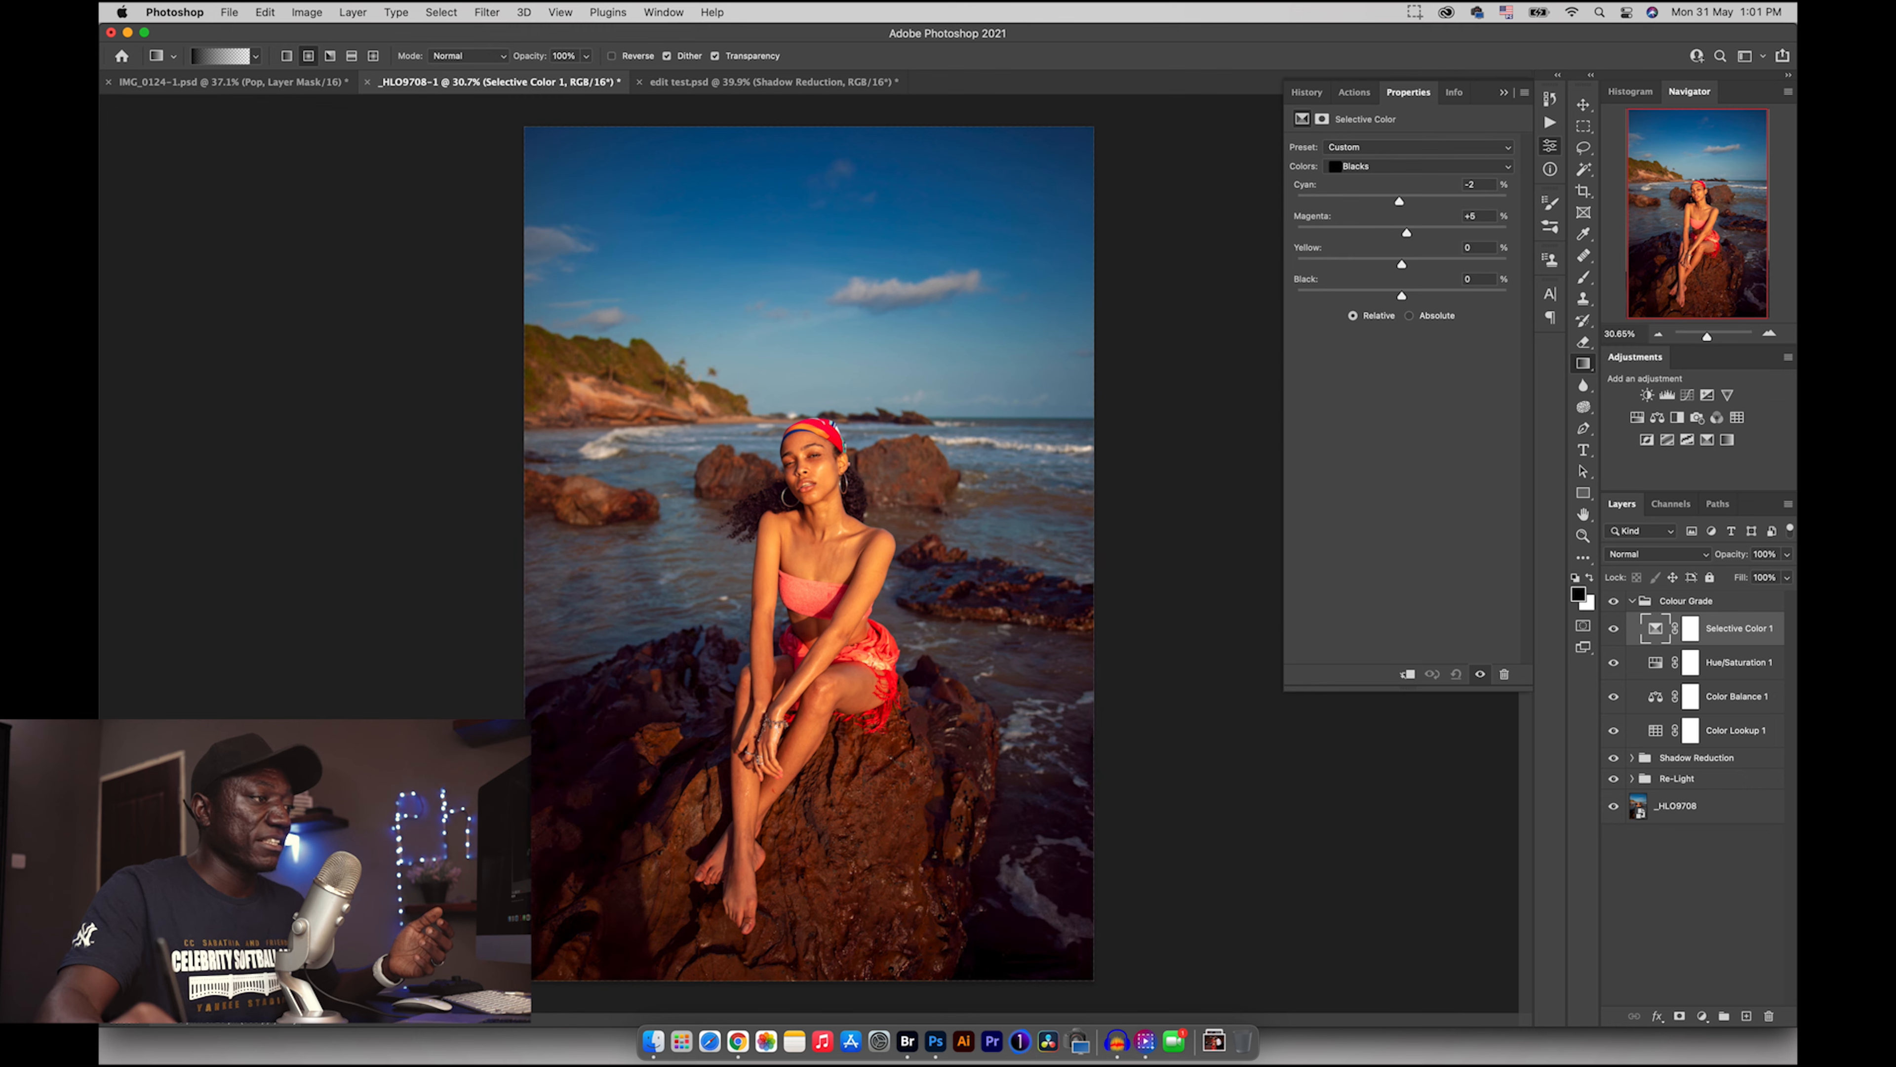
pyautogui.moveTo(1405, 232); pyautogui.dragTo(1406, 232)
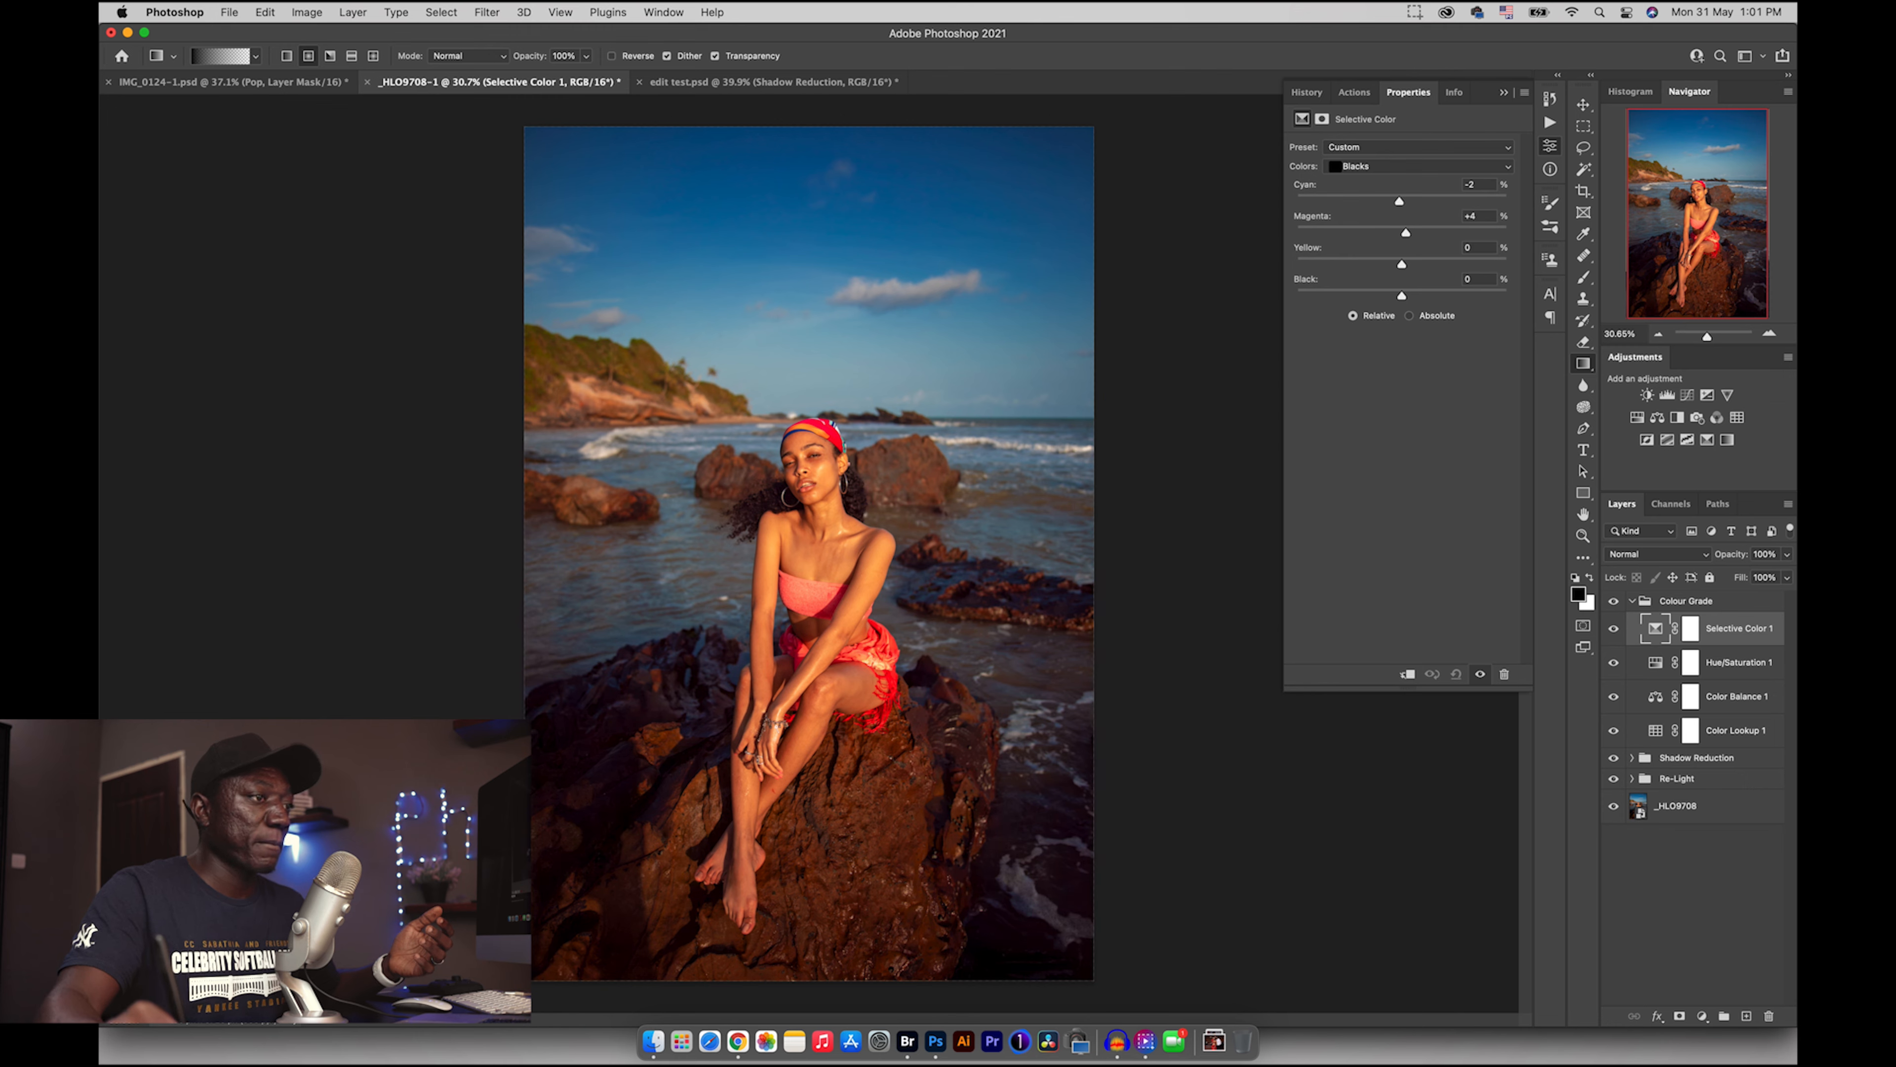
pyautogui.moveTo(1407, 264); pyautogui.dragTo(1399, 264)
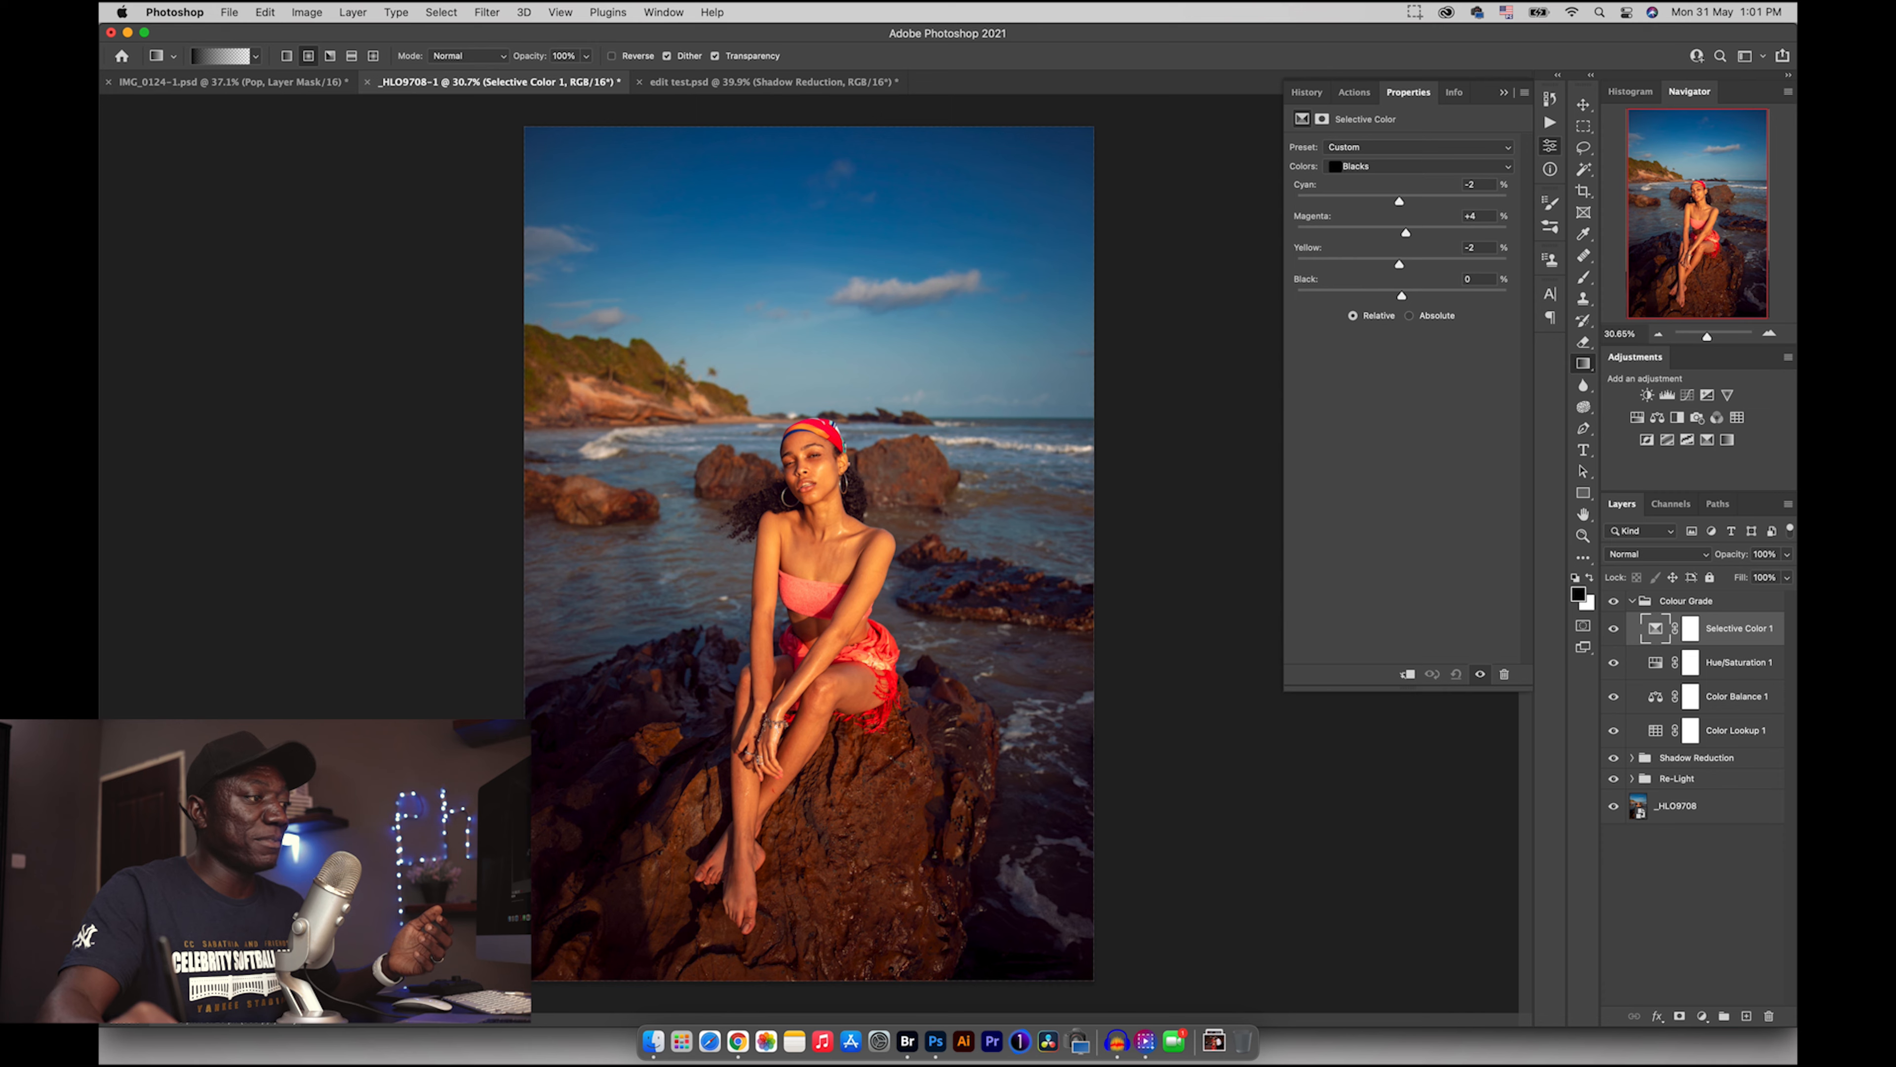
# - Set the Neutrals of the Selective Color 1 layer to Yellow +9% and Magenta +2%
pyautogui.click(1377, 166)
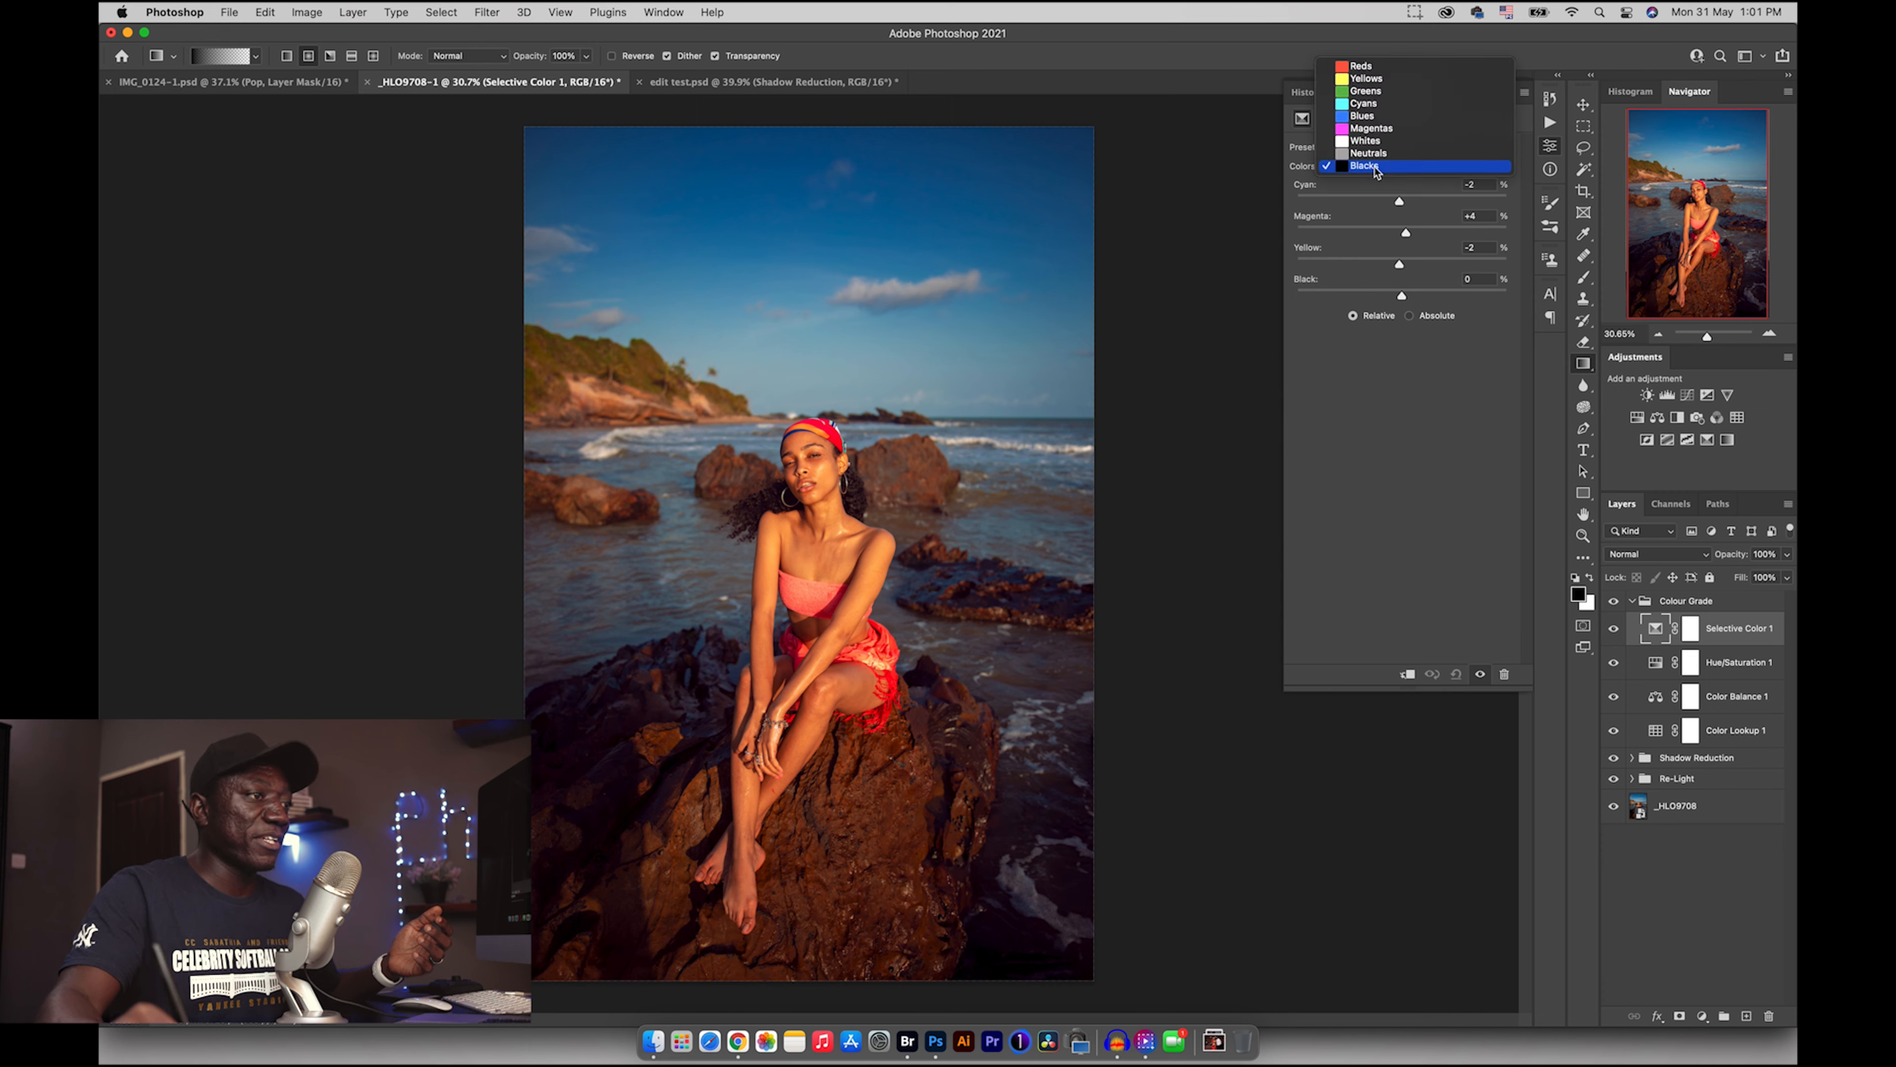
pyautogui.click(1387, 154)
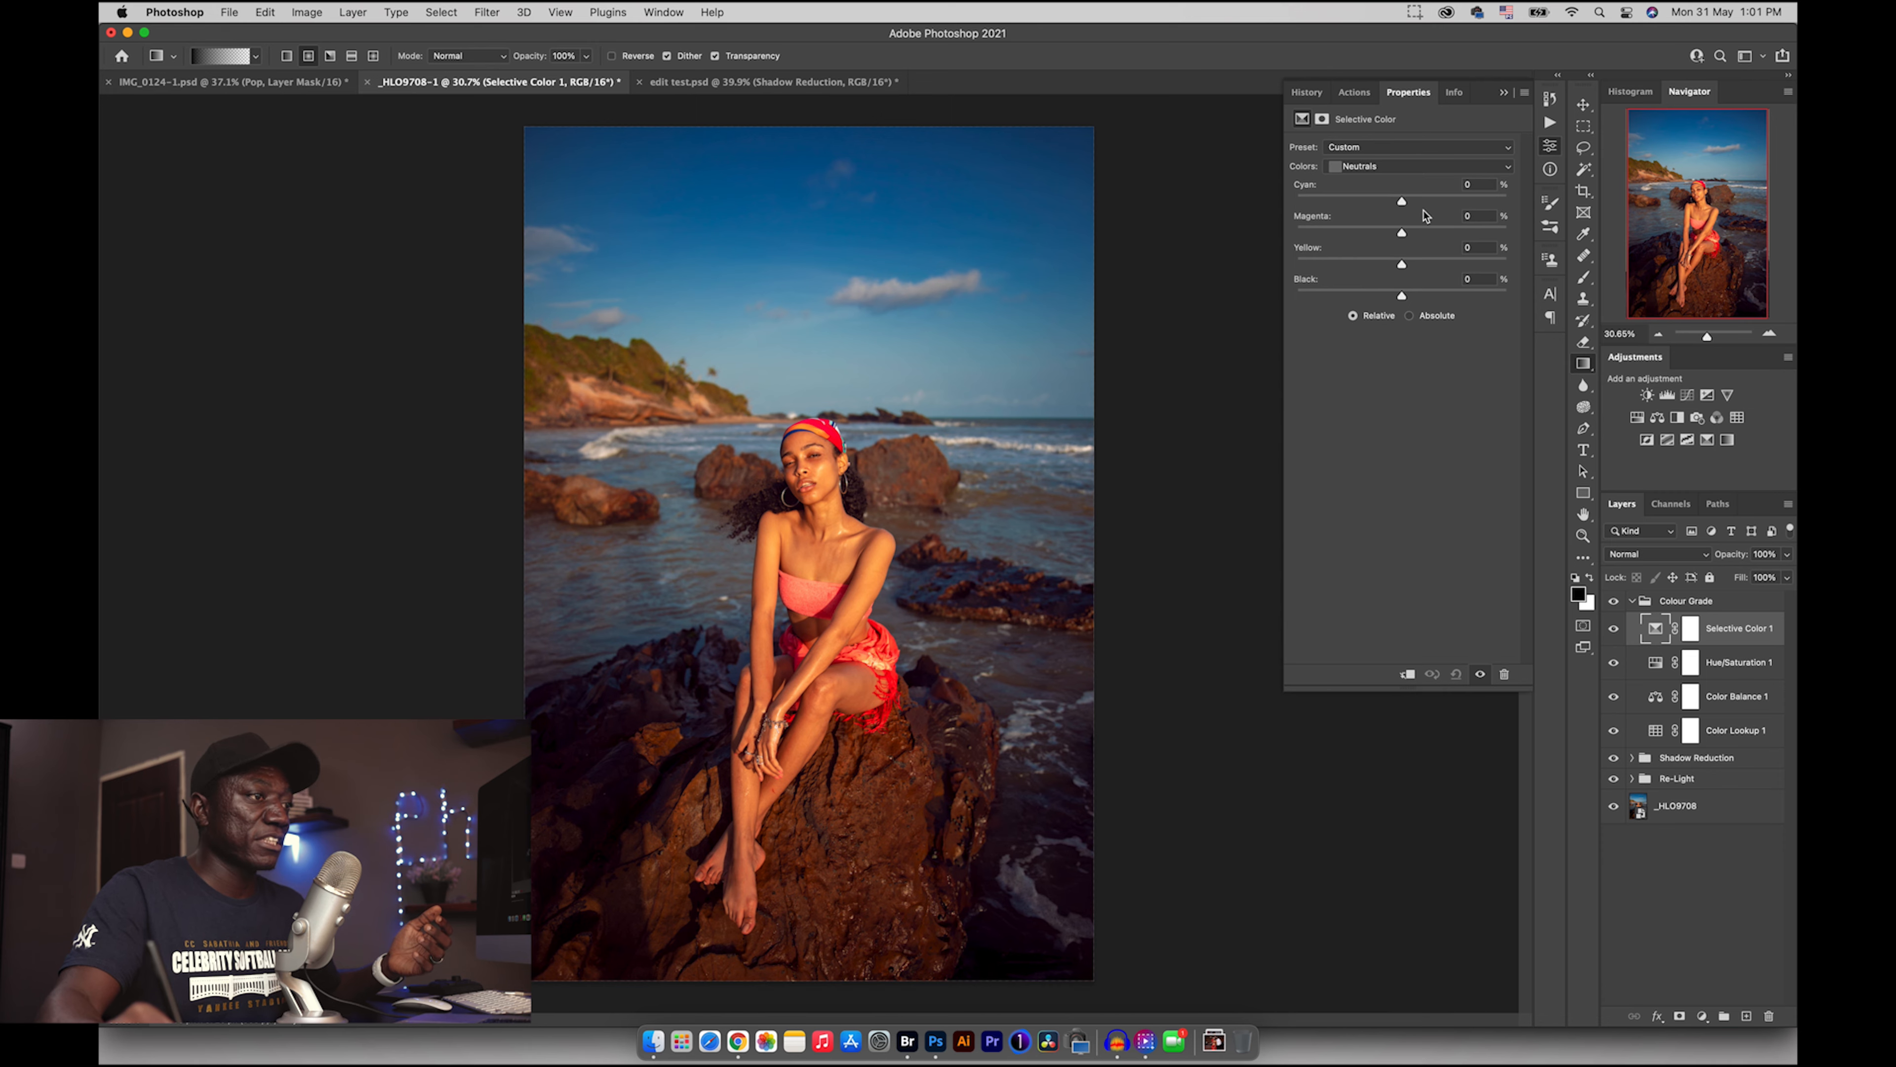
pyautogui.moveTo(1406, 266); pyautogui.dragTo(1410, 266)
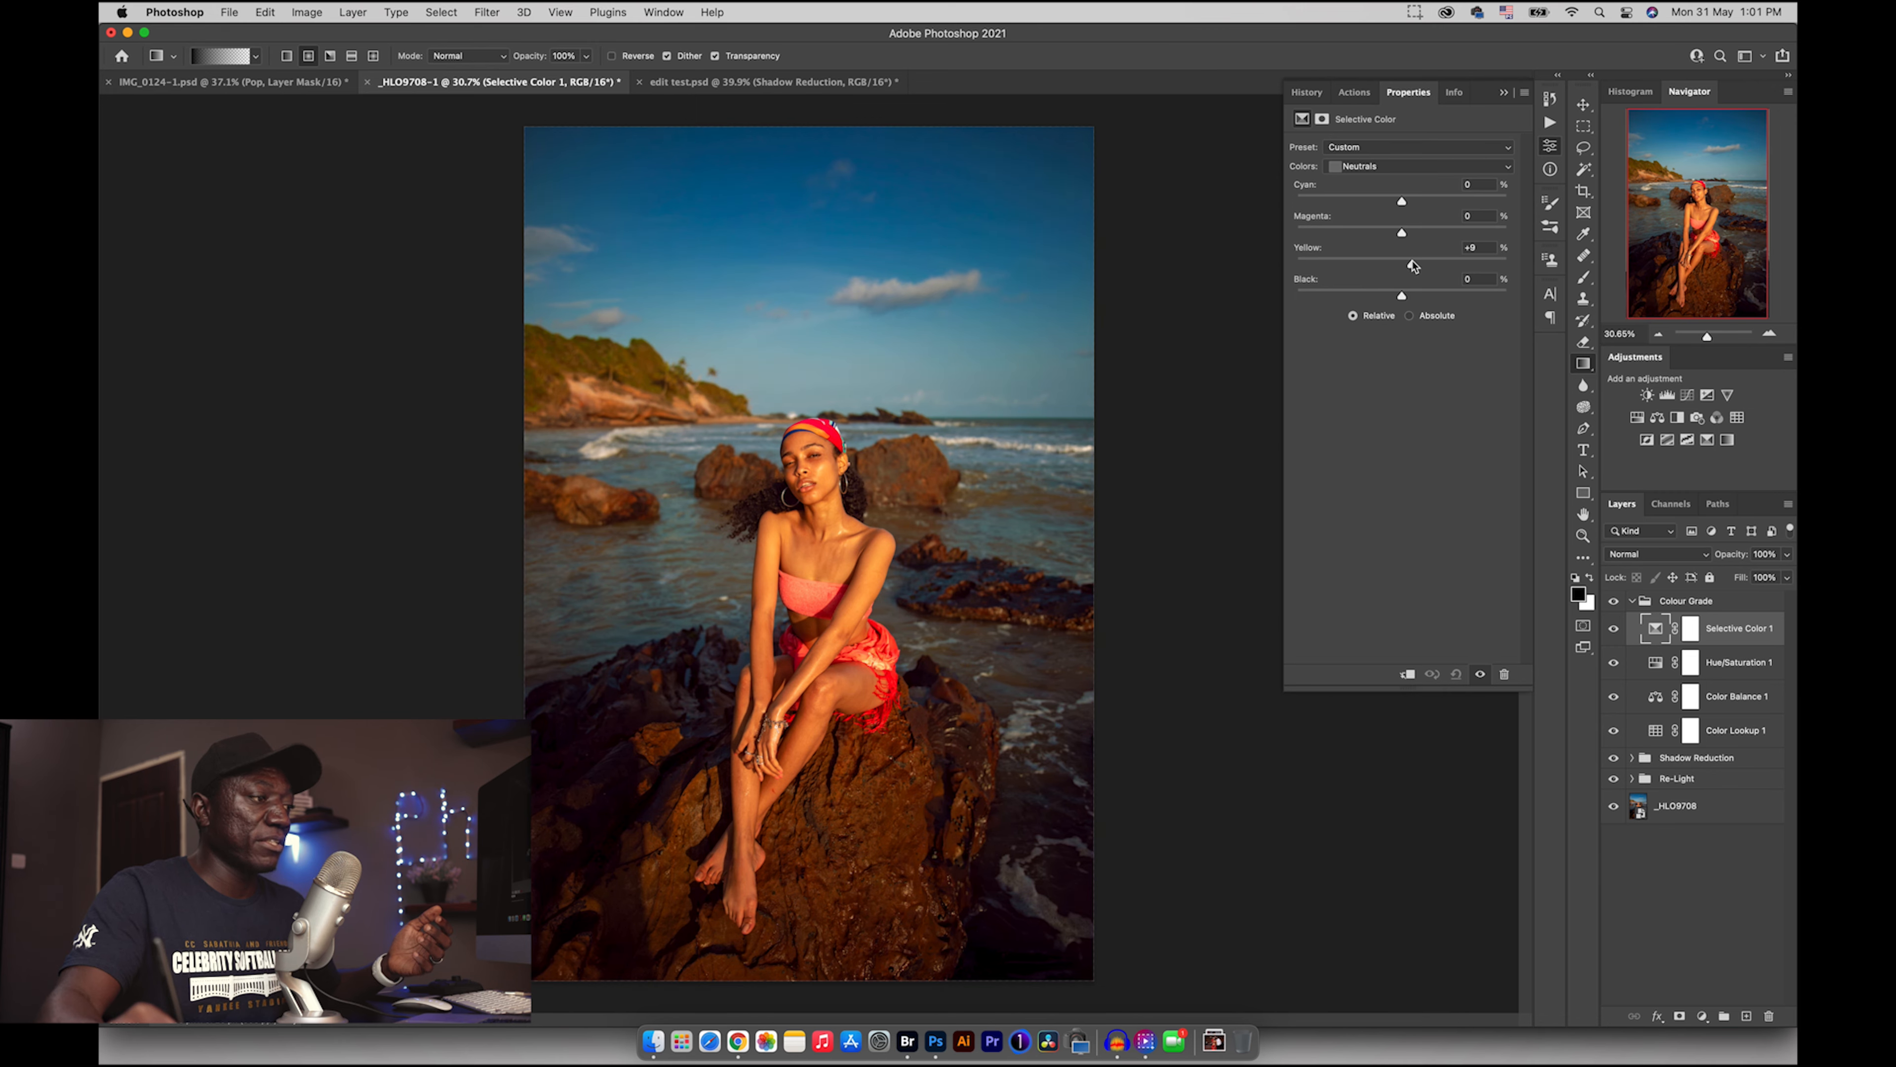
pyautogui.moveTo(1402, 232); pyautogui.dragTo(1407, 234)
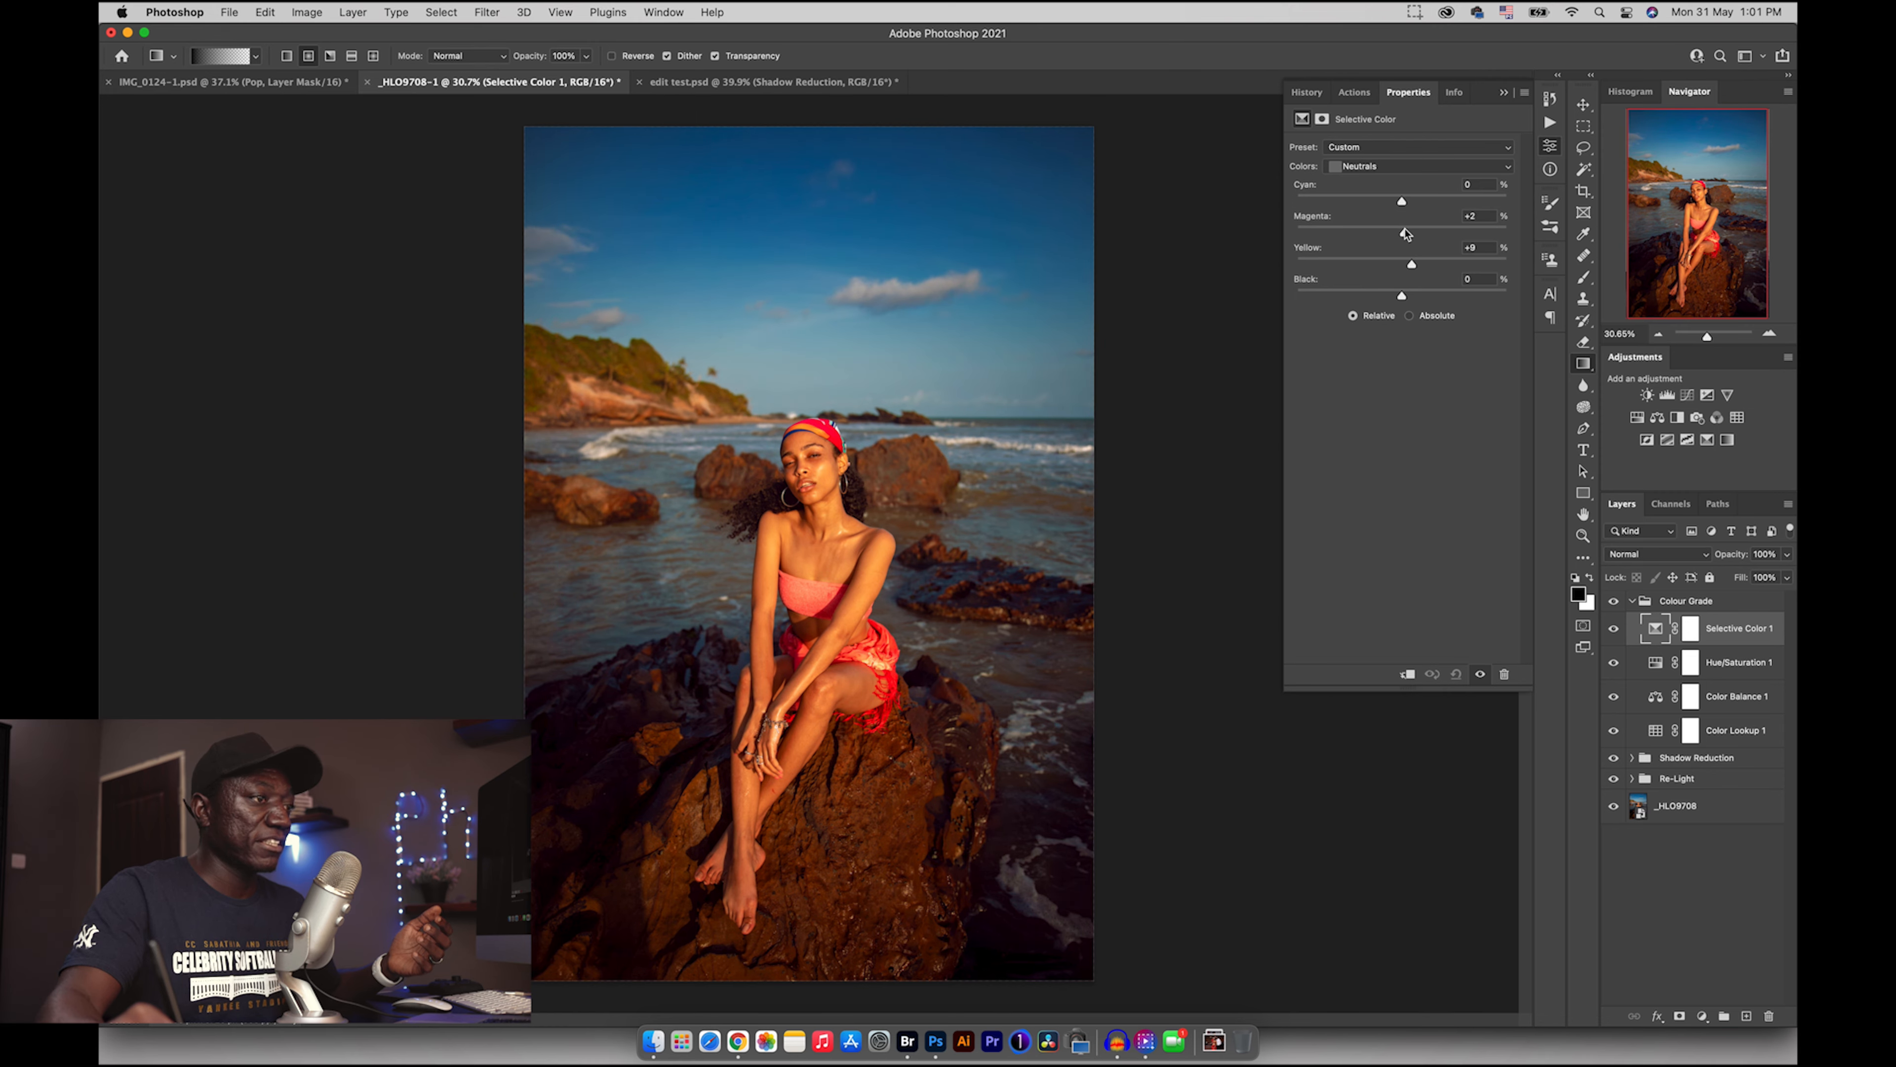
# - Raise the Neutrals' Cyan slightly in Selective Color 1, and set its Yellows to Cyan +15%, Magenta +9%, Yellow -18% and Black +13%
pyautogui.moveTo(1402, 201); pyautogui.dragTo(1408, 201)
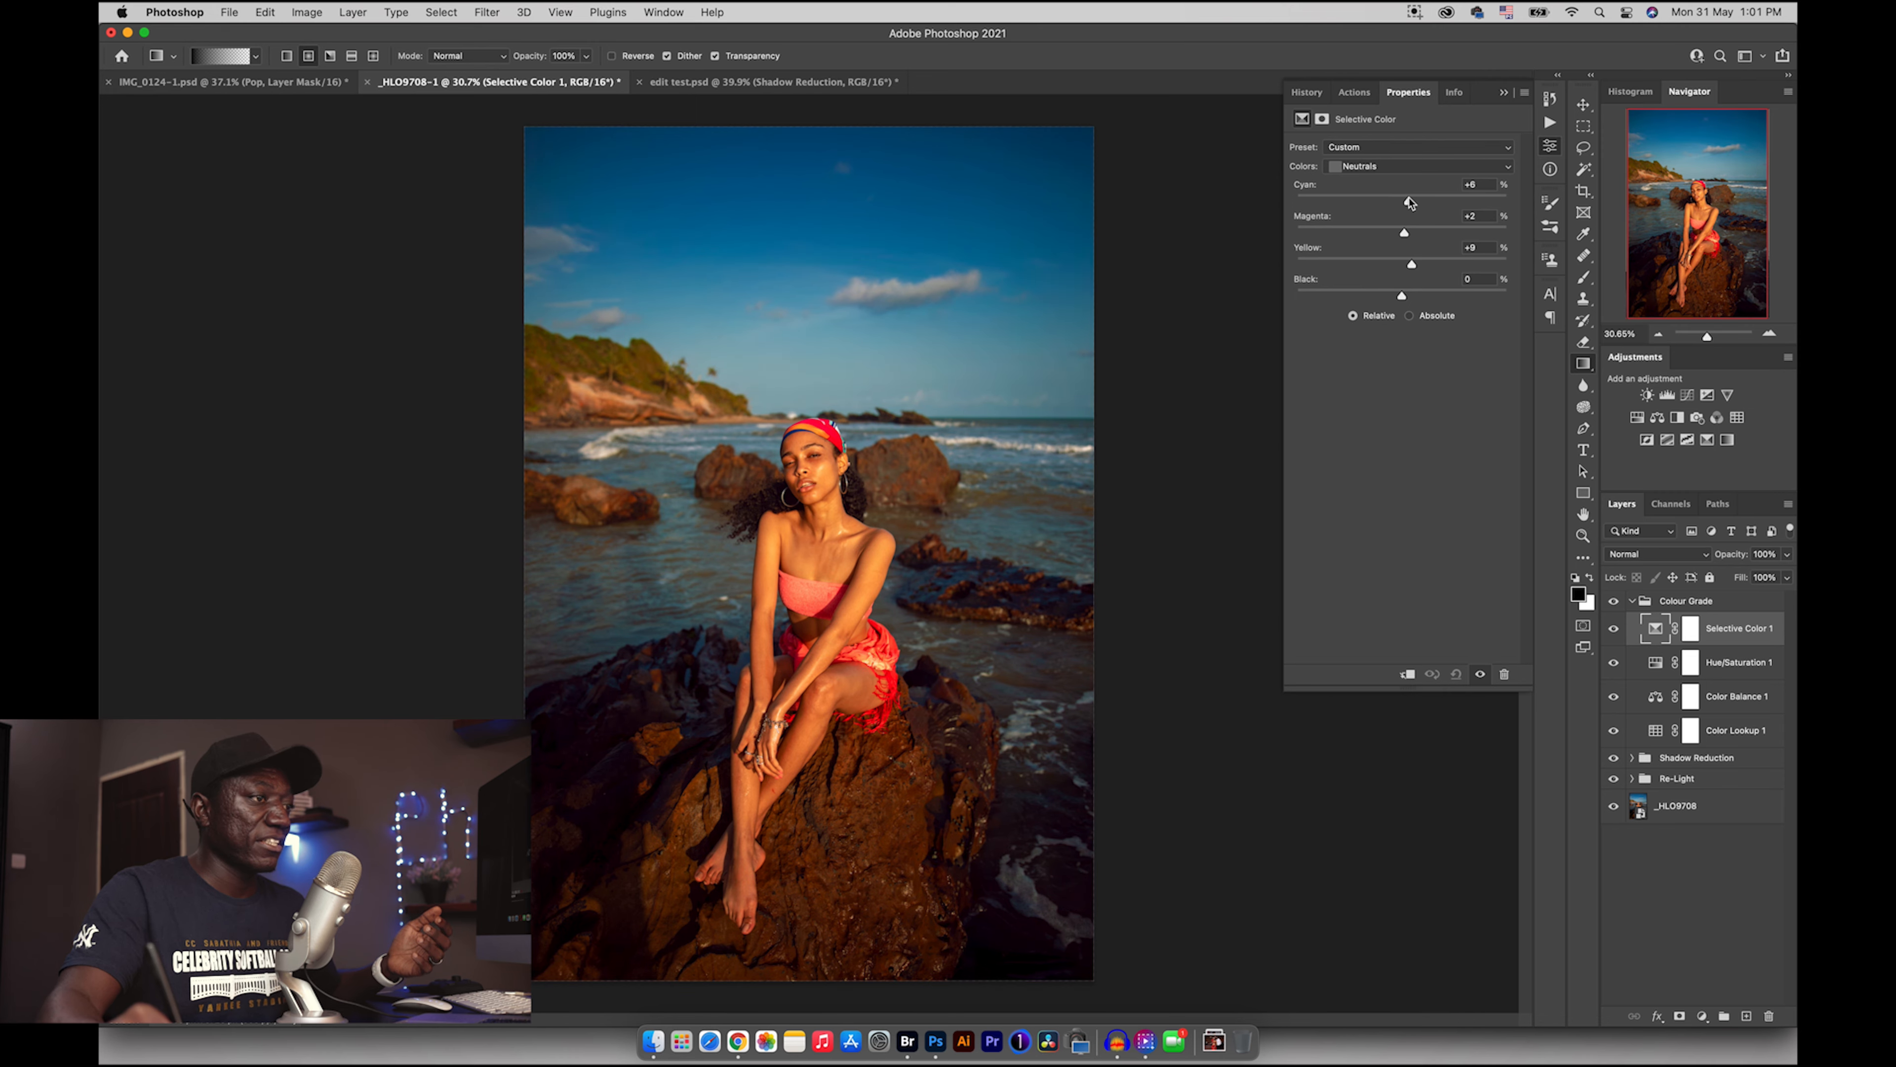
pyautogui.click(1382, 168)
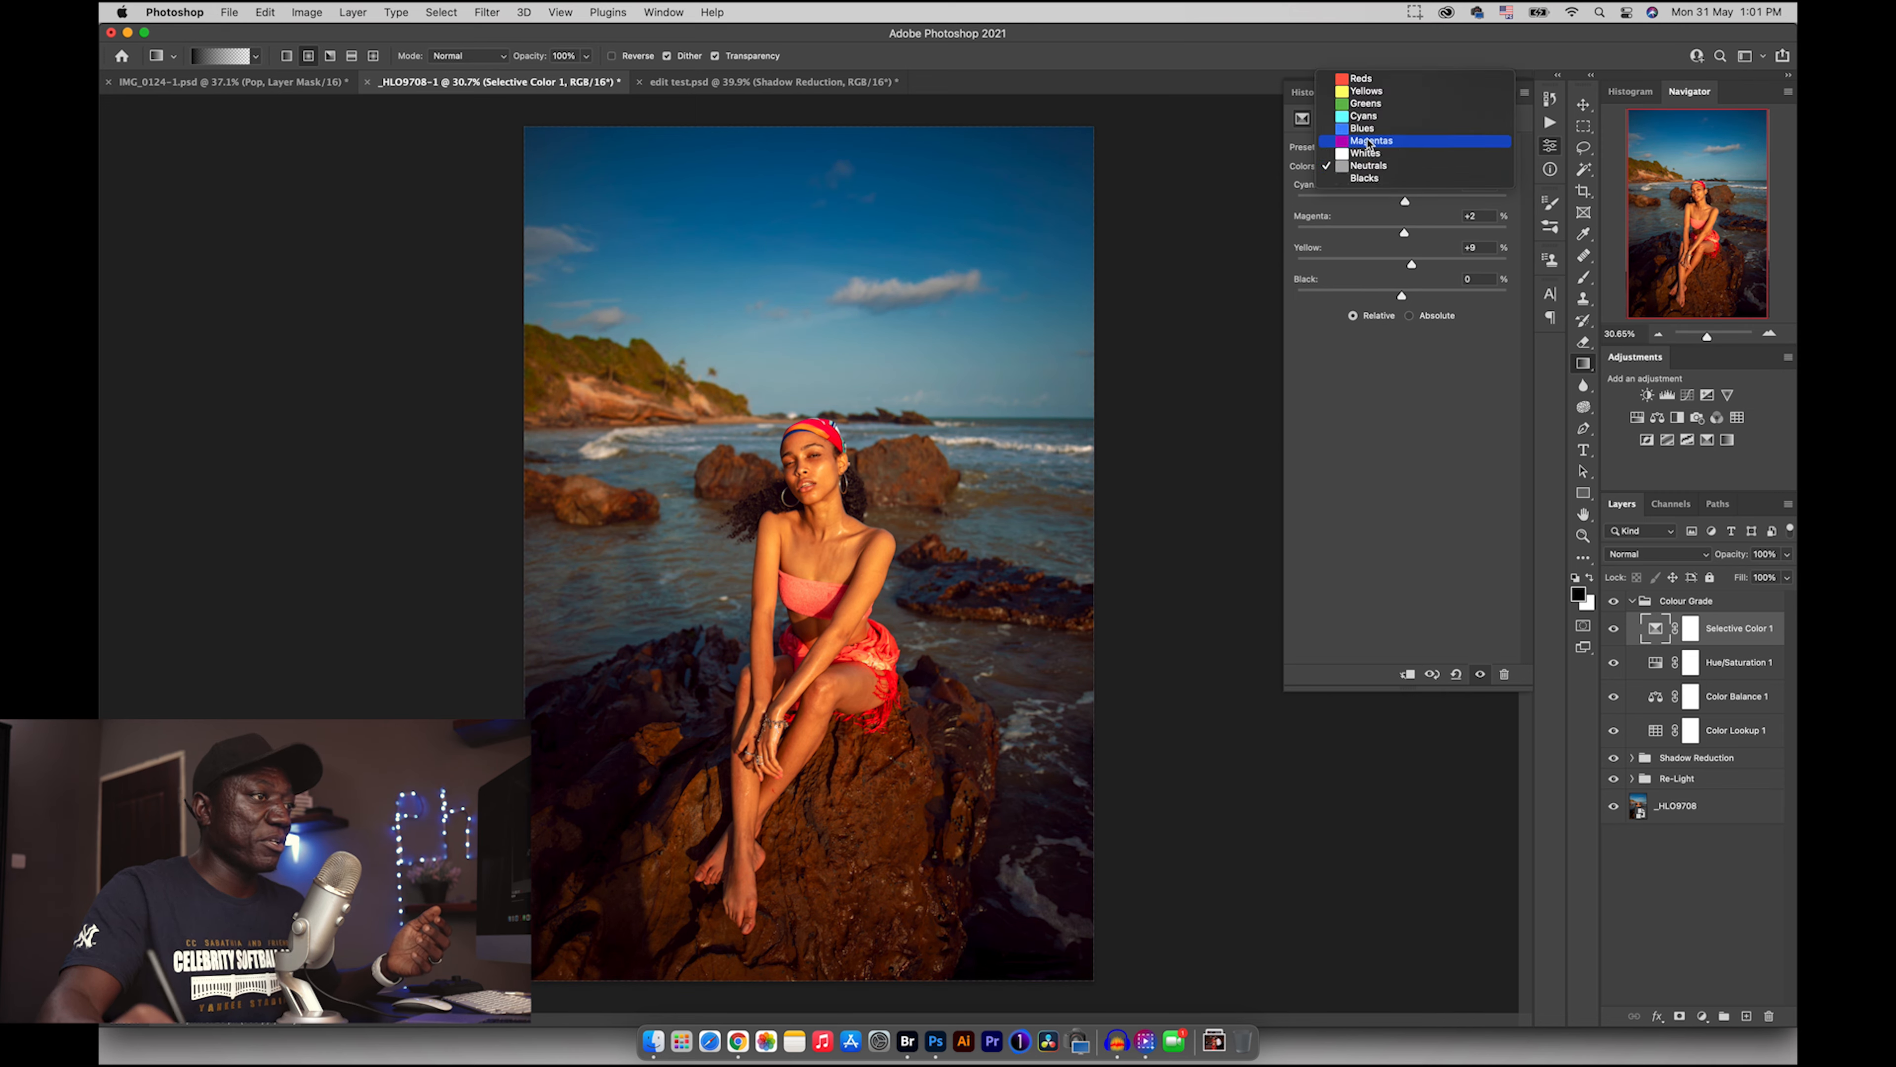
pyautogui.click(1362, 94)
pyautogui.moveTo(1402, 202); pyautogui.dragTo(1415, 298)
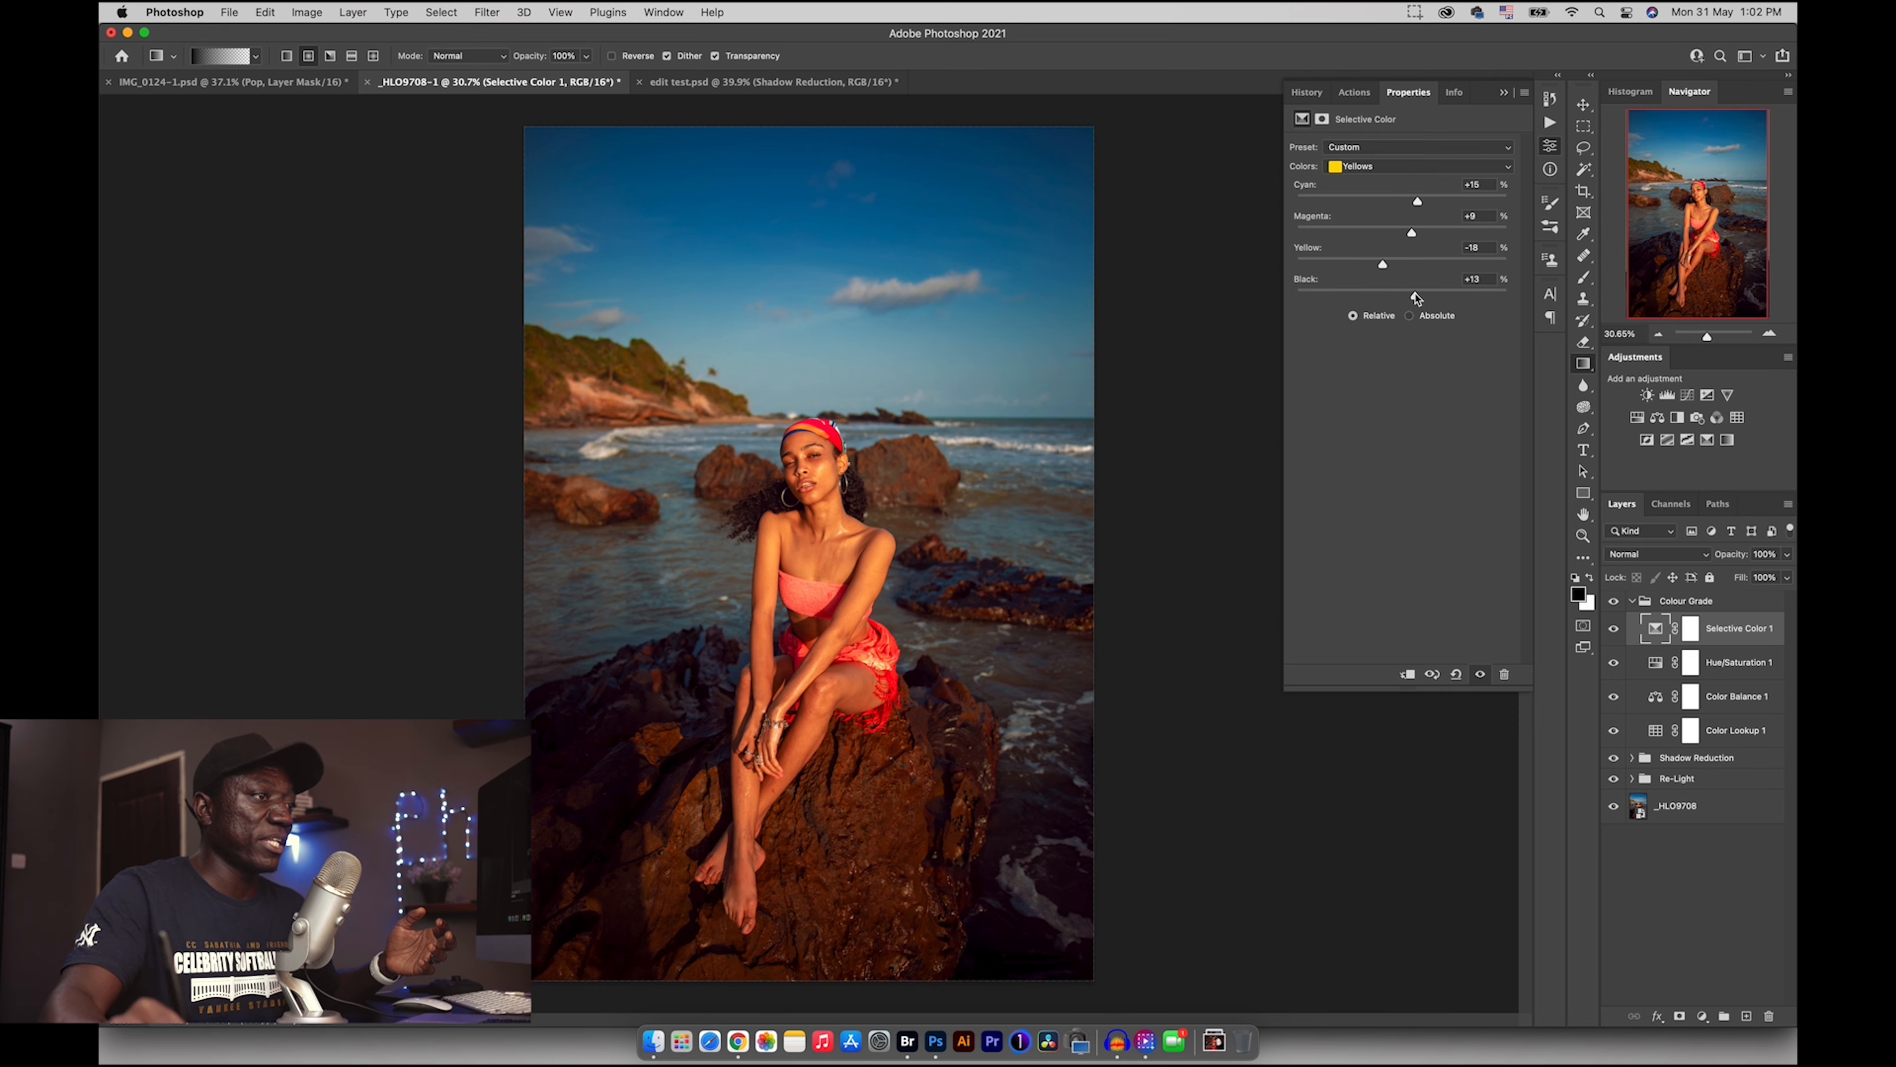
# - Set the Reds of the Selective Color 1 layer to Cyan -5%, Magenta +5%, Yellow -6% and Black +7%
pyautogui.click(1357, 165)
pyautogui.click(1357, 155)
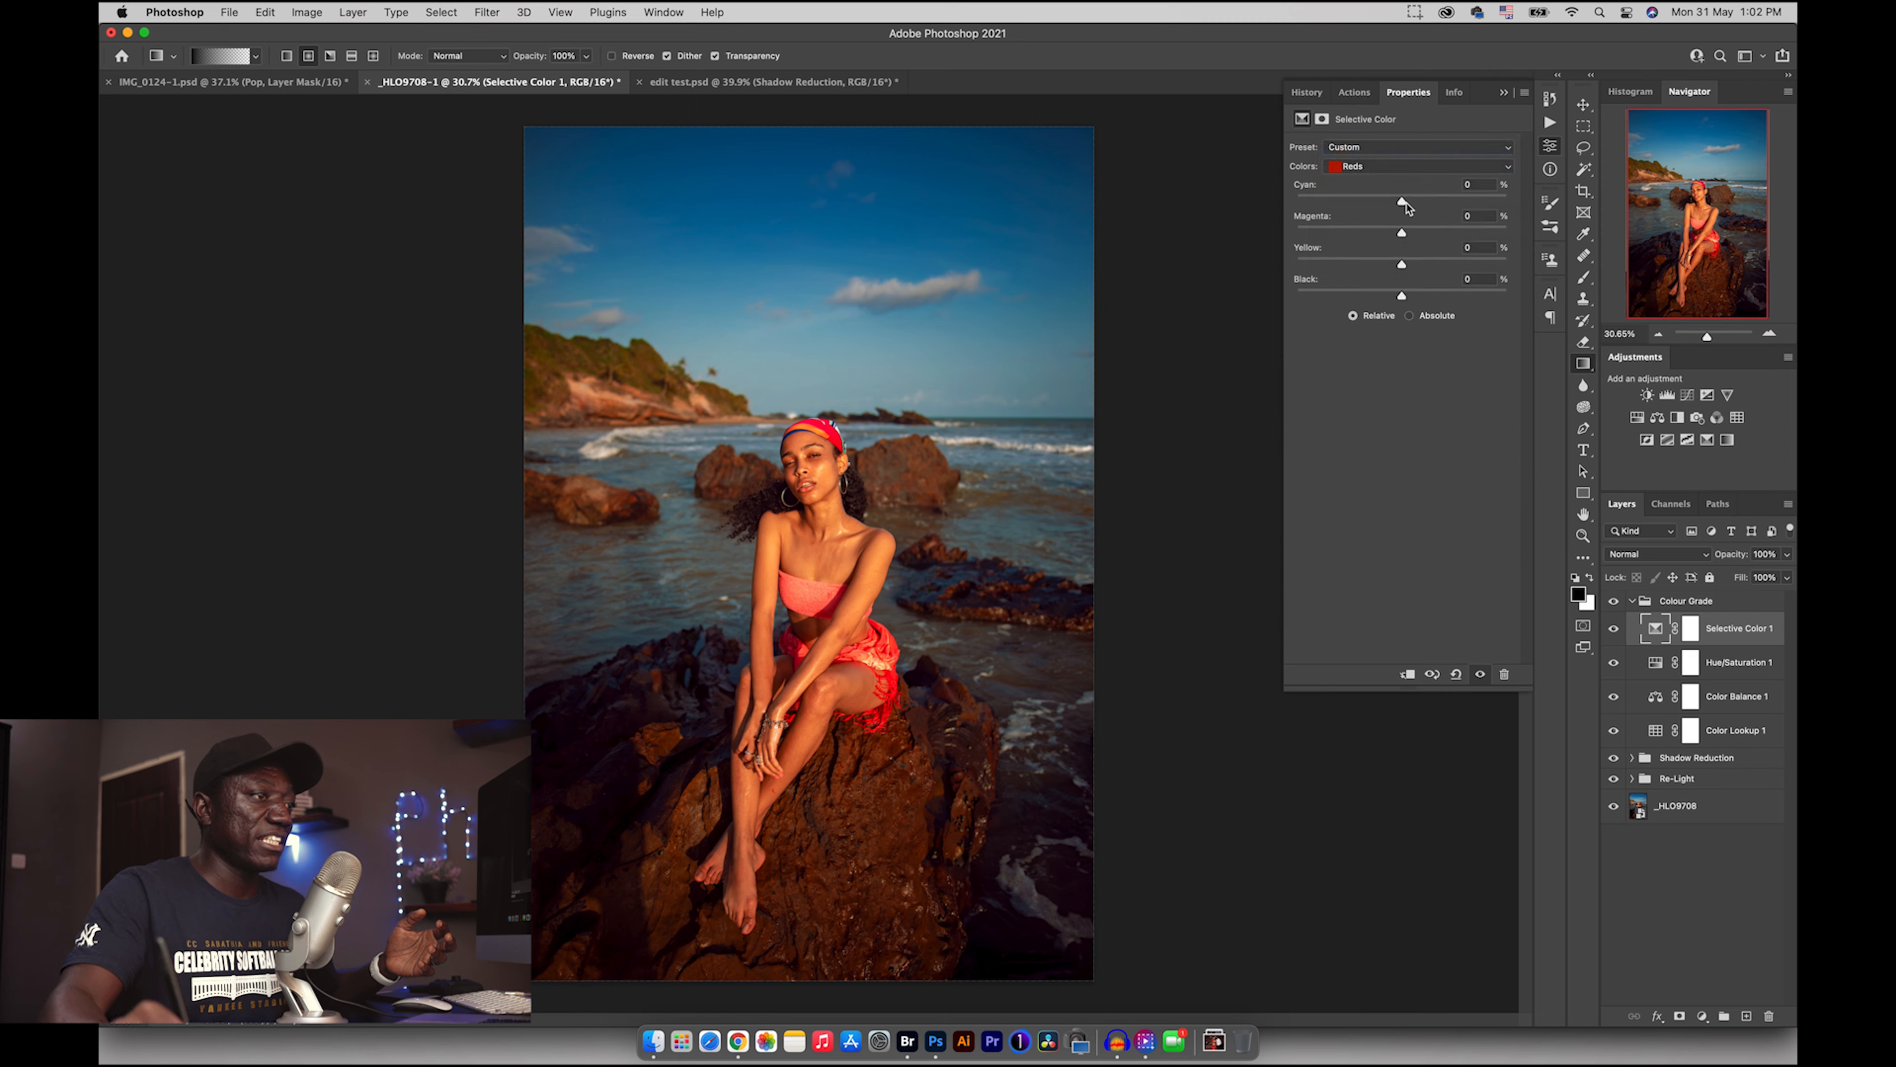
pyautogui.moveTo(1389, 201); pyautogui.dragTo(1409, 294)
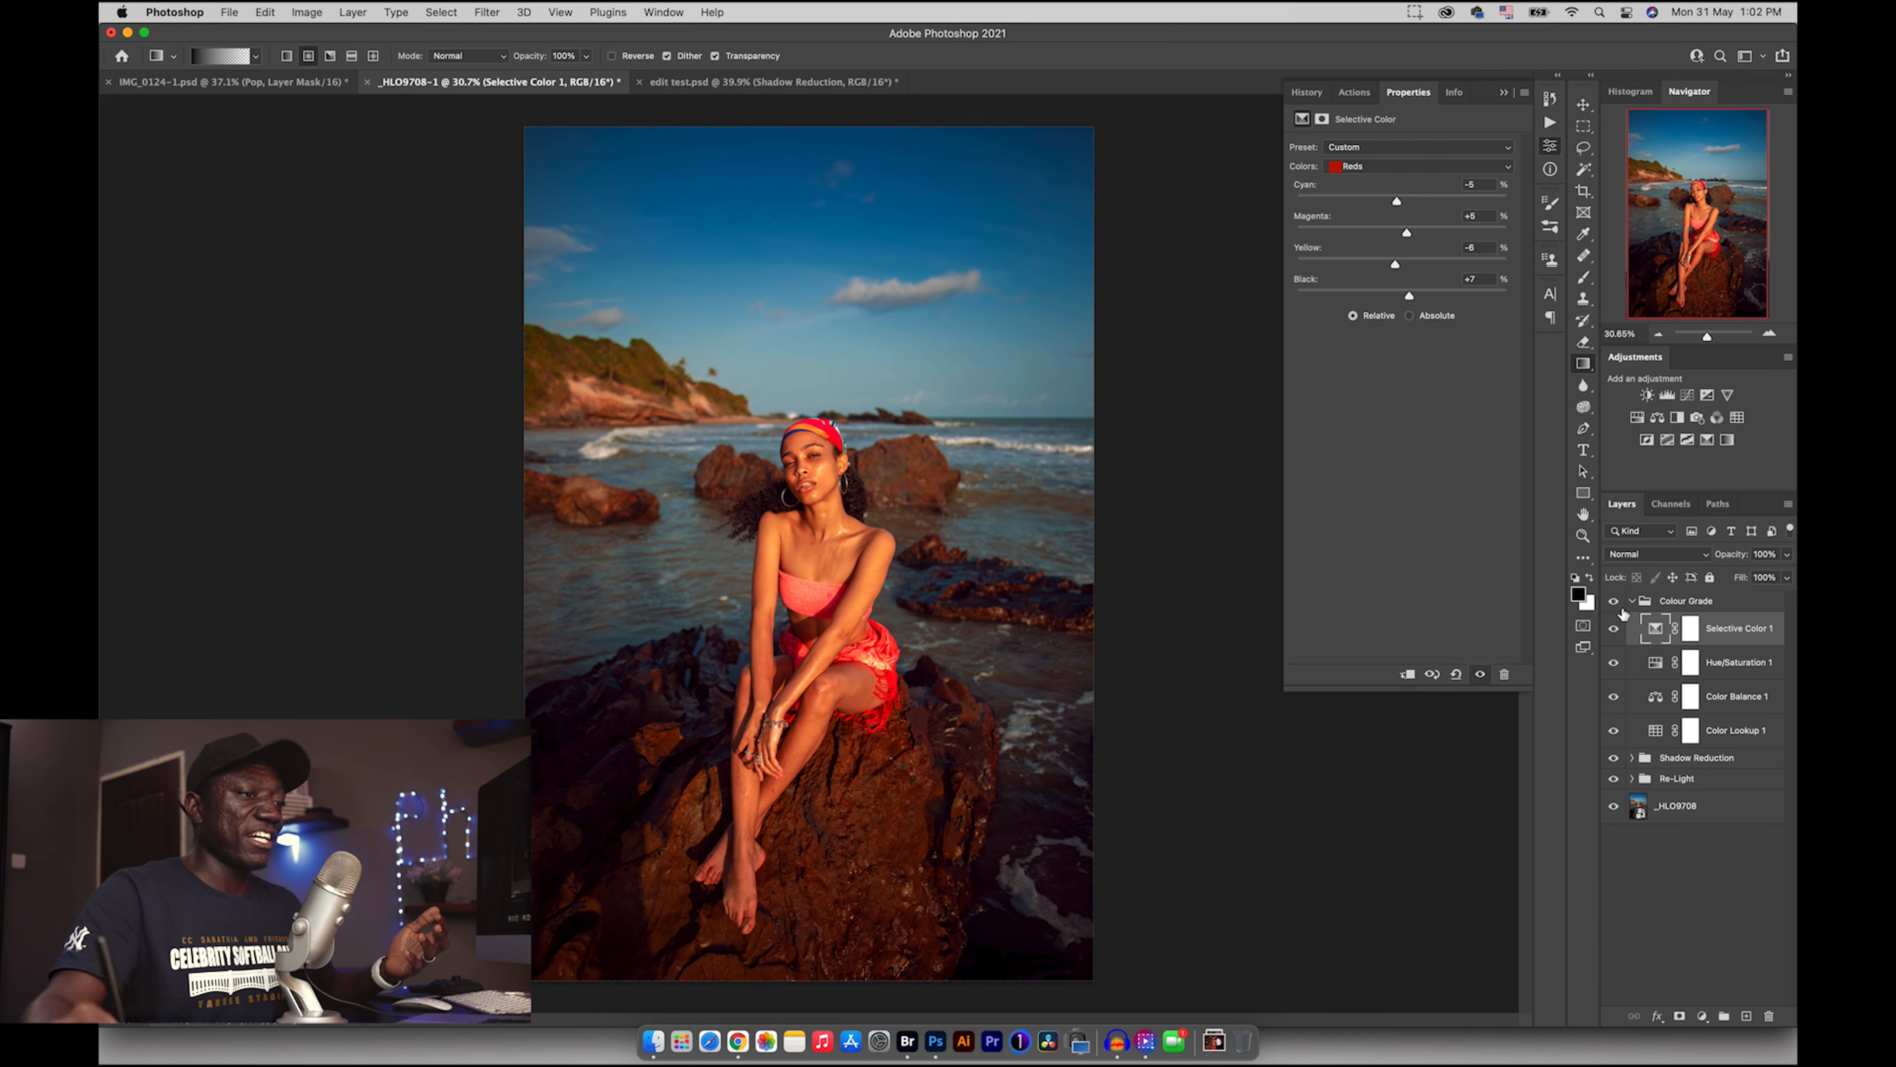
# - Load the Phade Punch.CUBE 3D LUT in the Color Lookup 1 layer and toggle that layer's visibility to compare its effect
pyautogui.click(1659, 705)
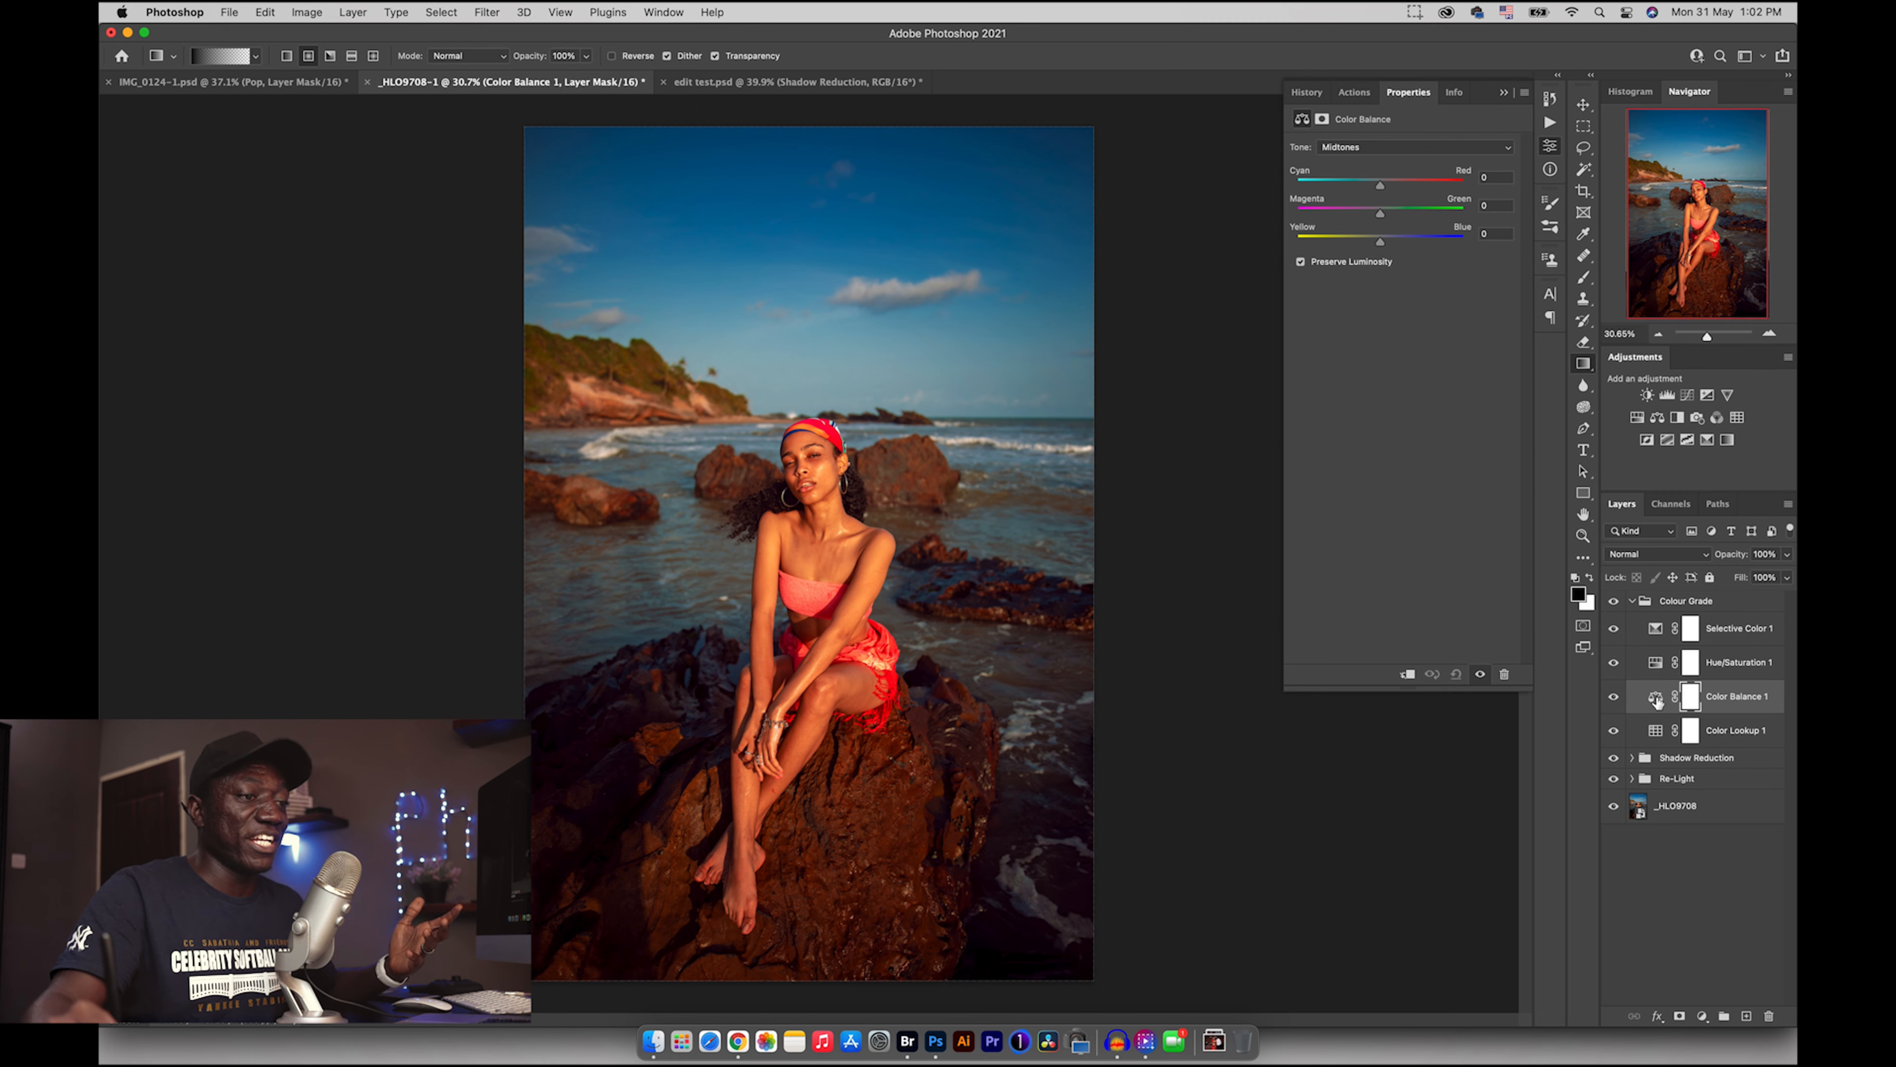
pyautogui.click(1658, 736)
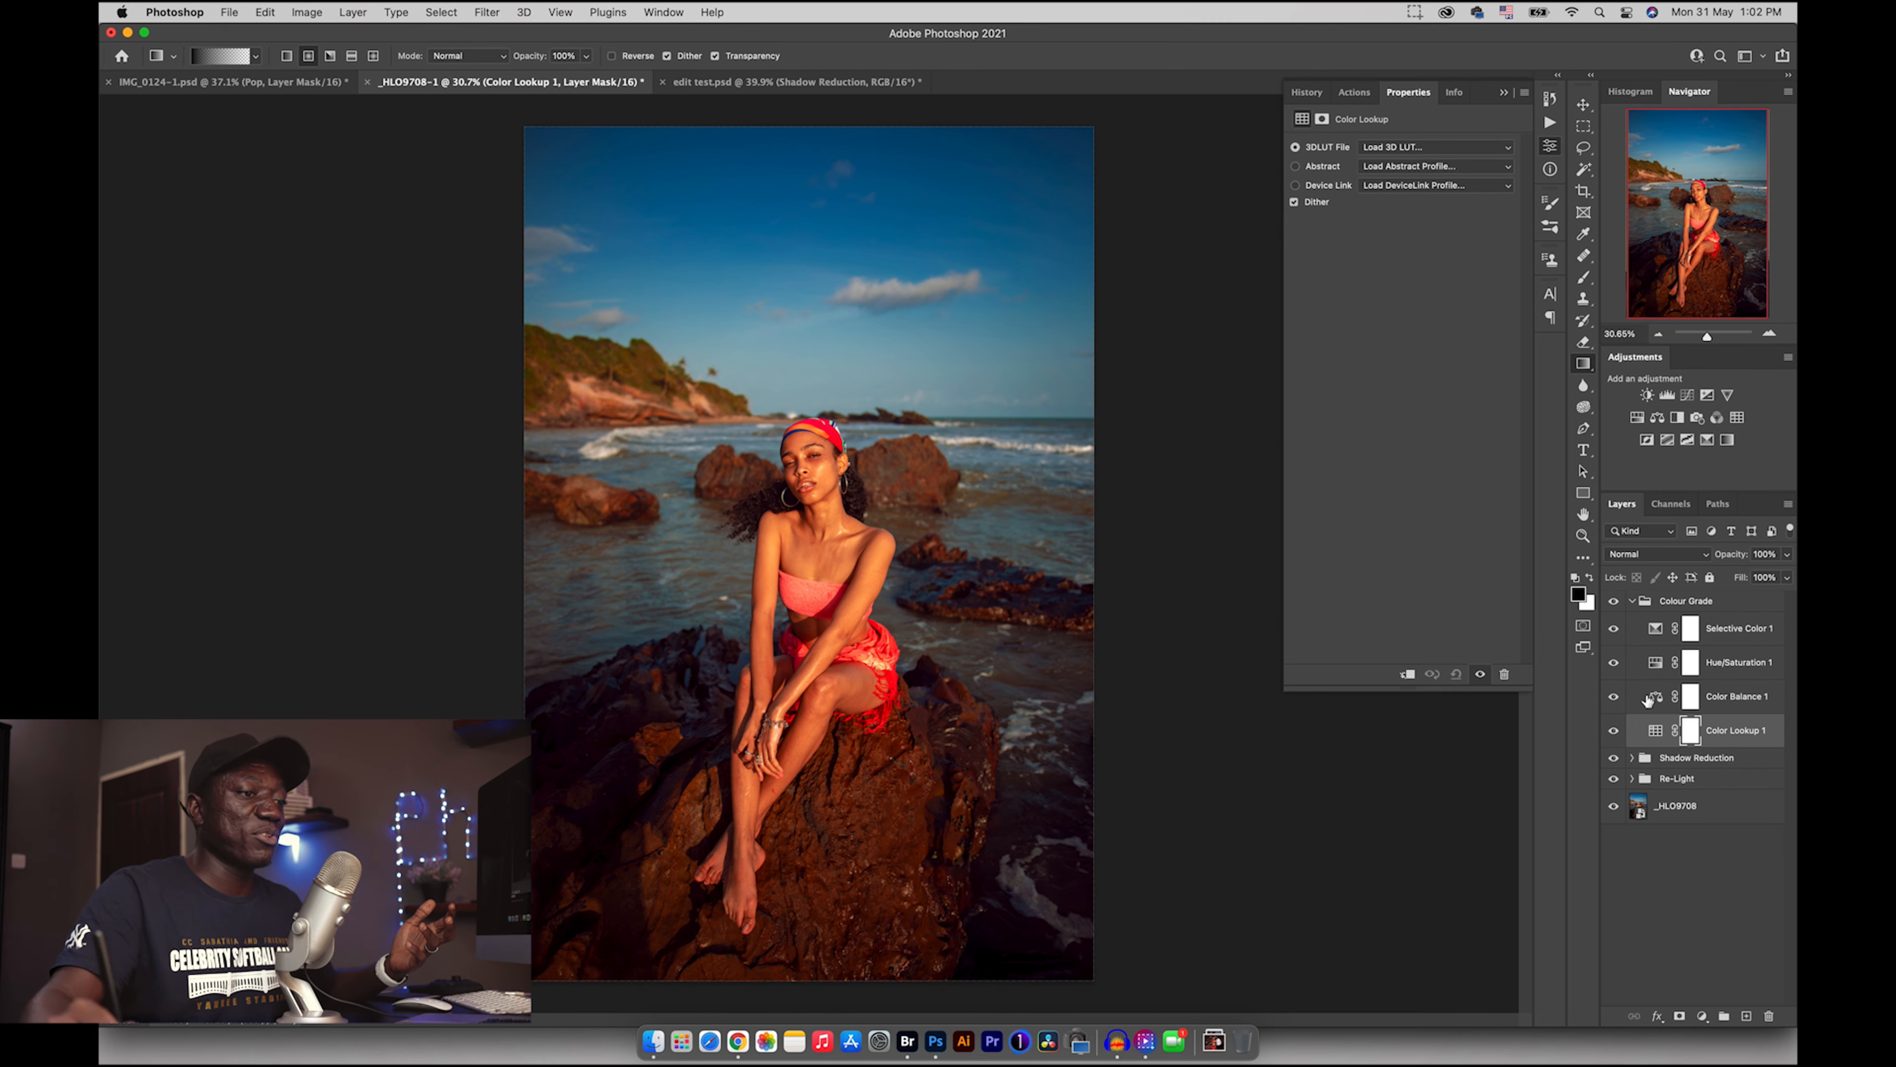
pyautogui.click(1390, 148)
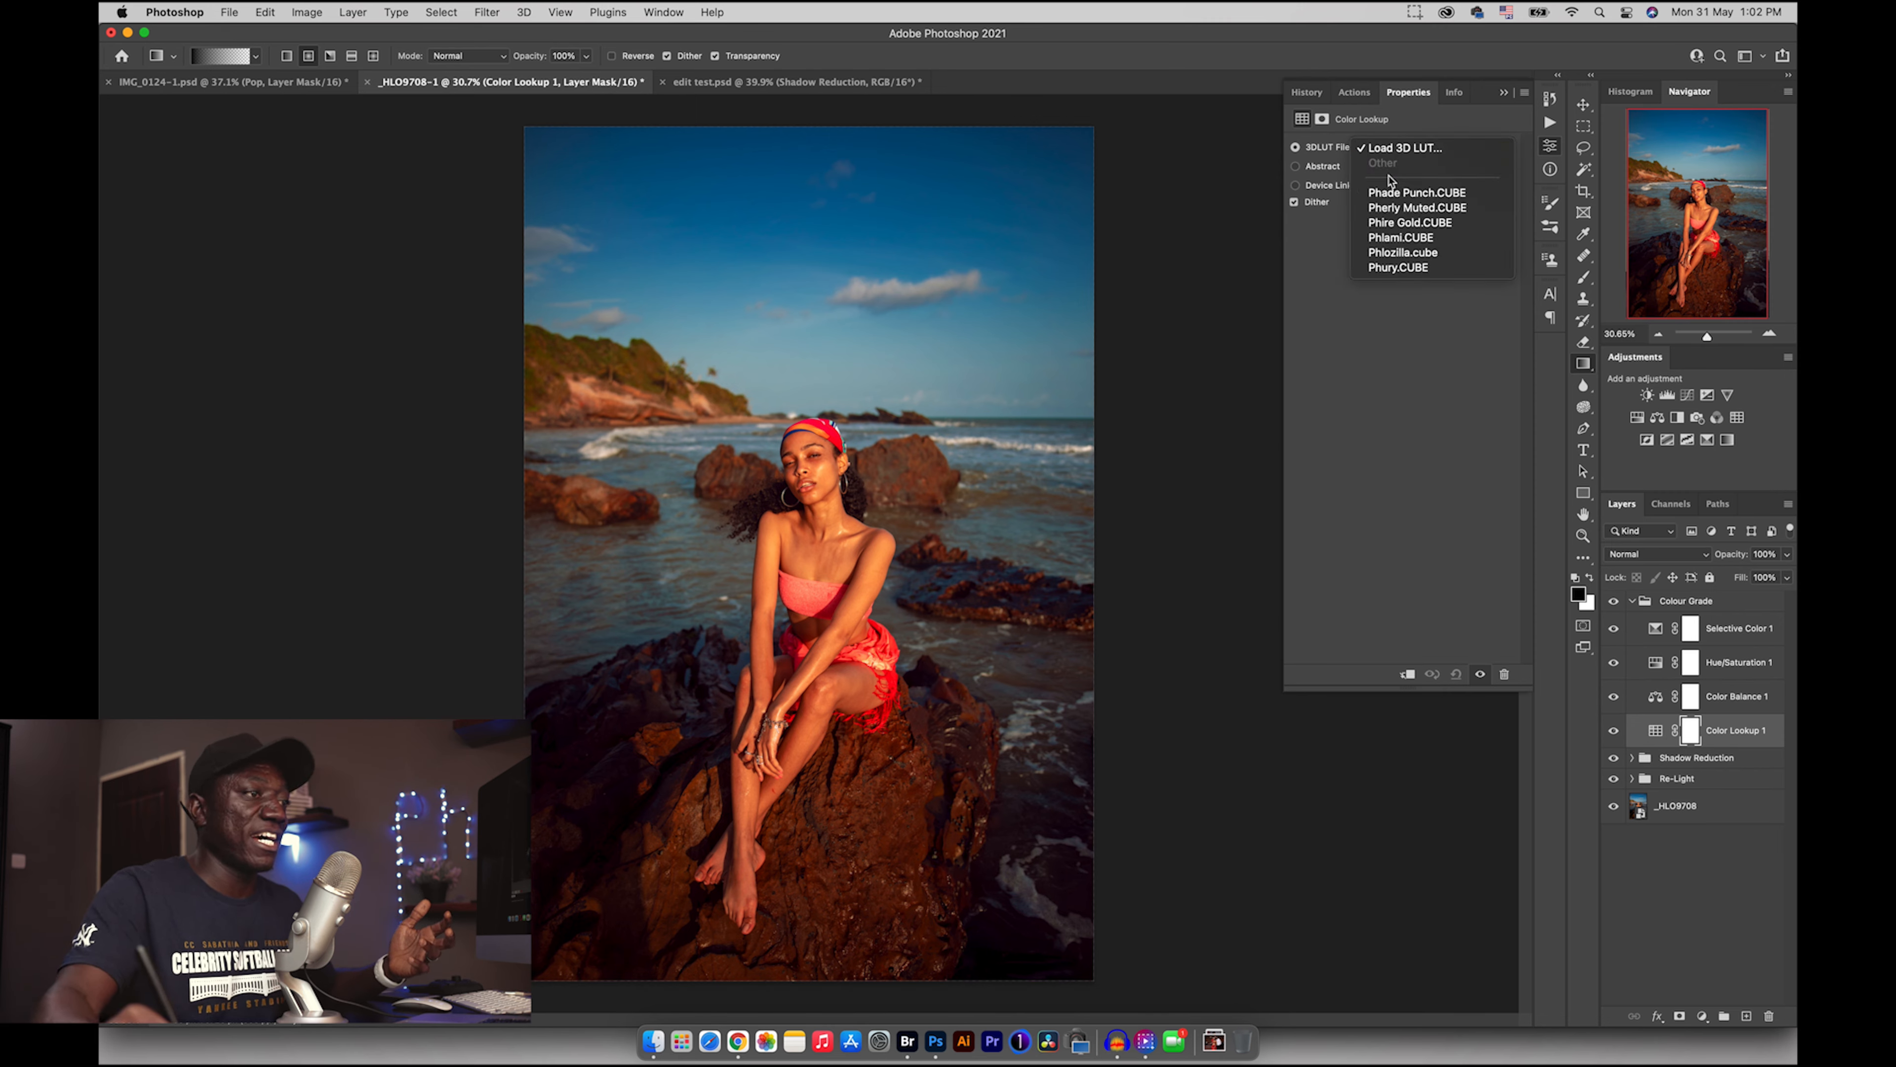
pyautogui.click(1397, 194)
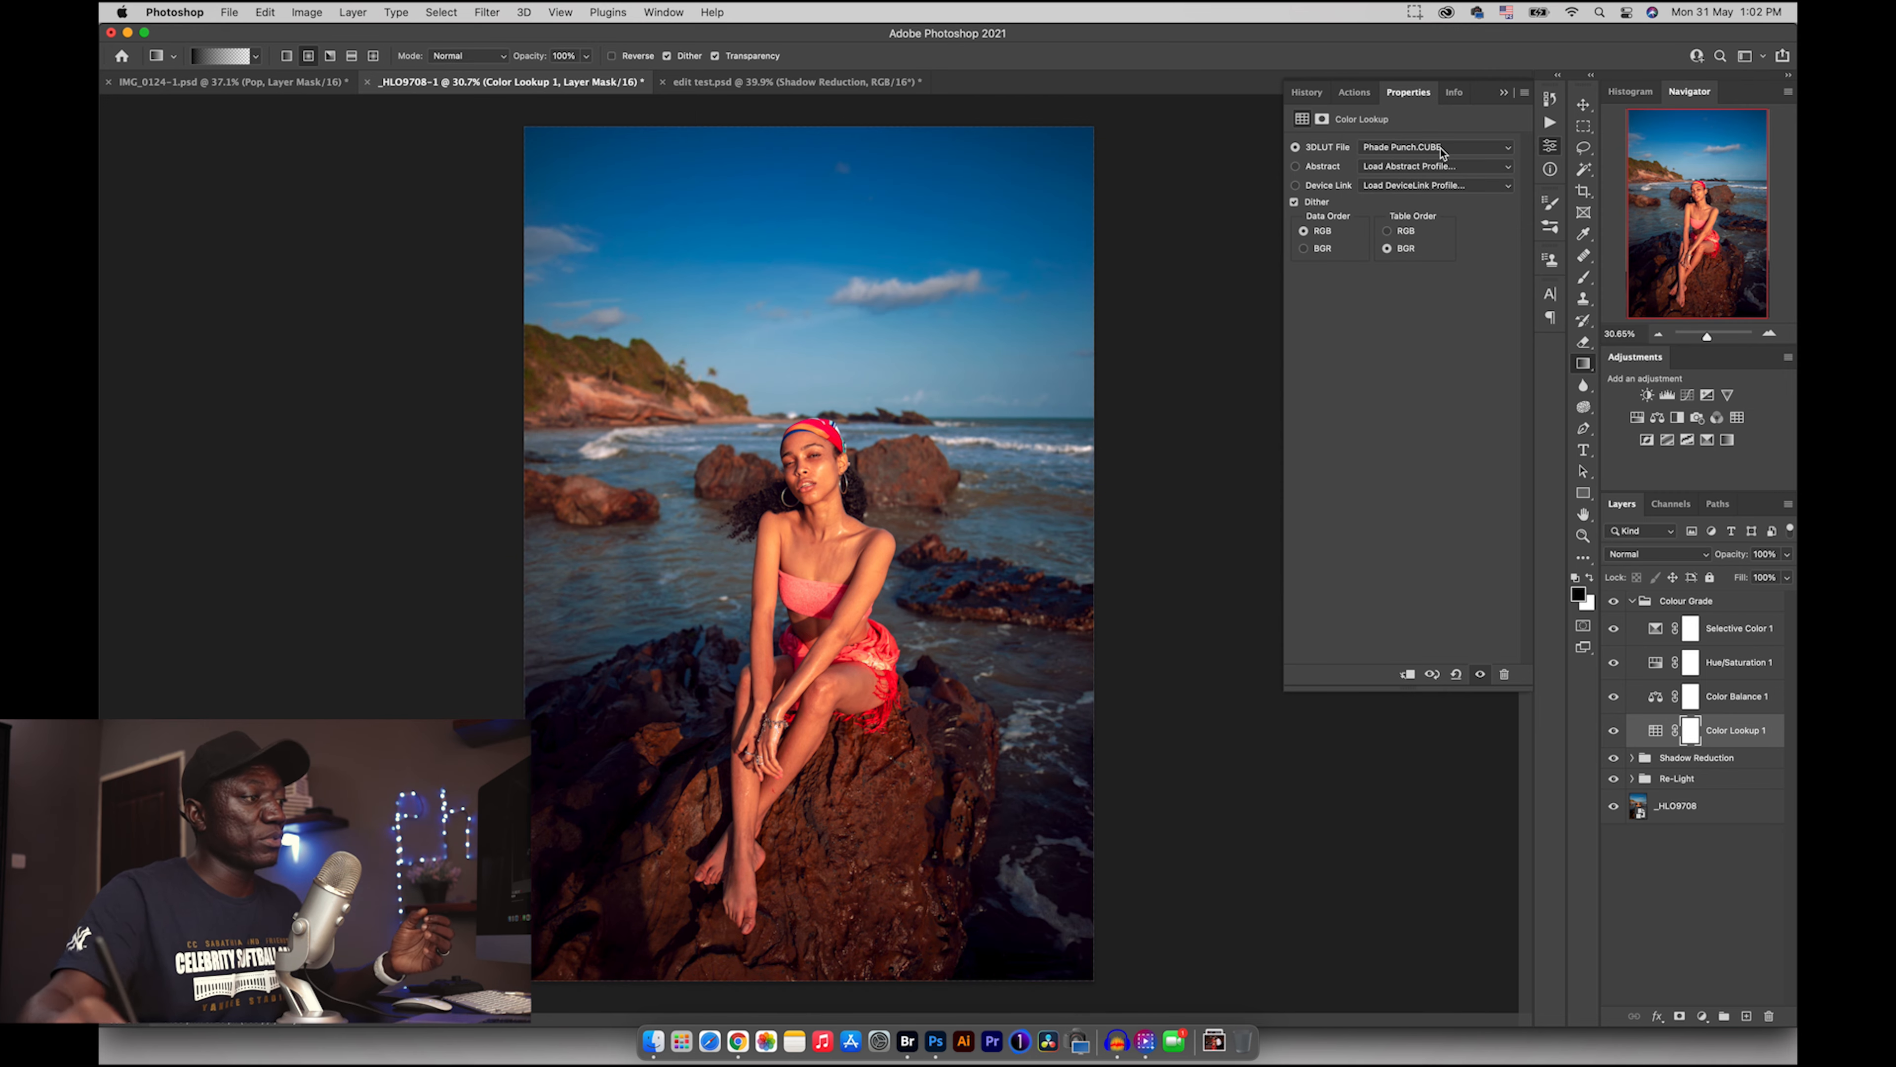
pyautogui.click(1614, 732)
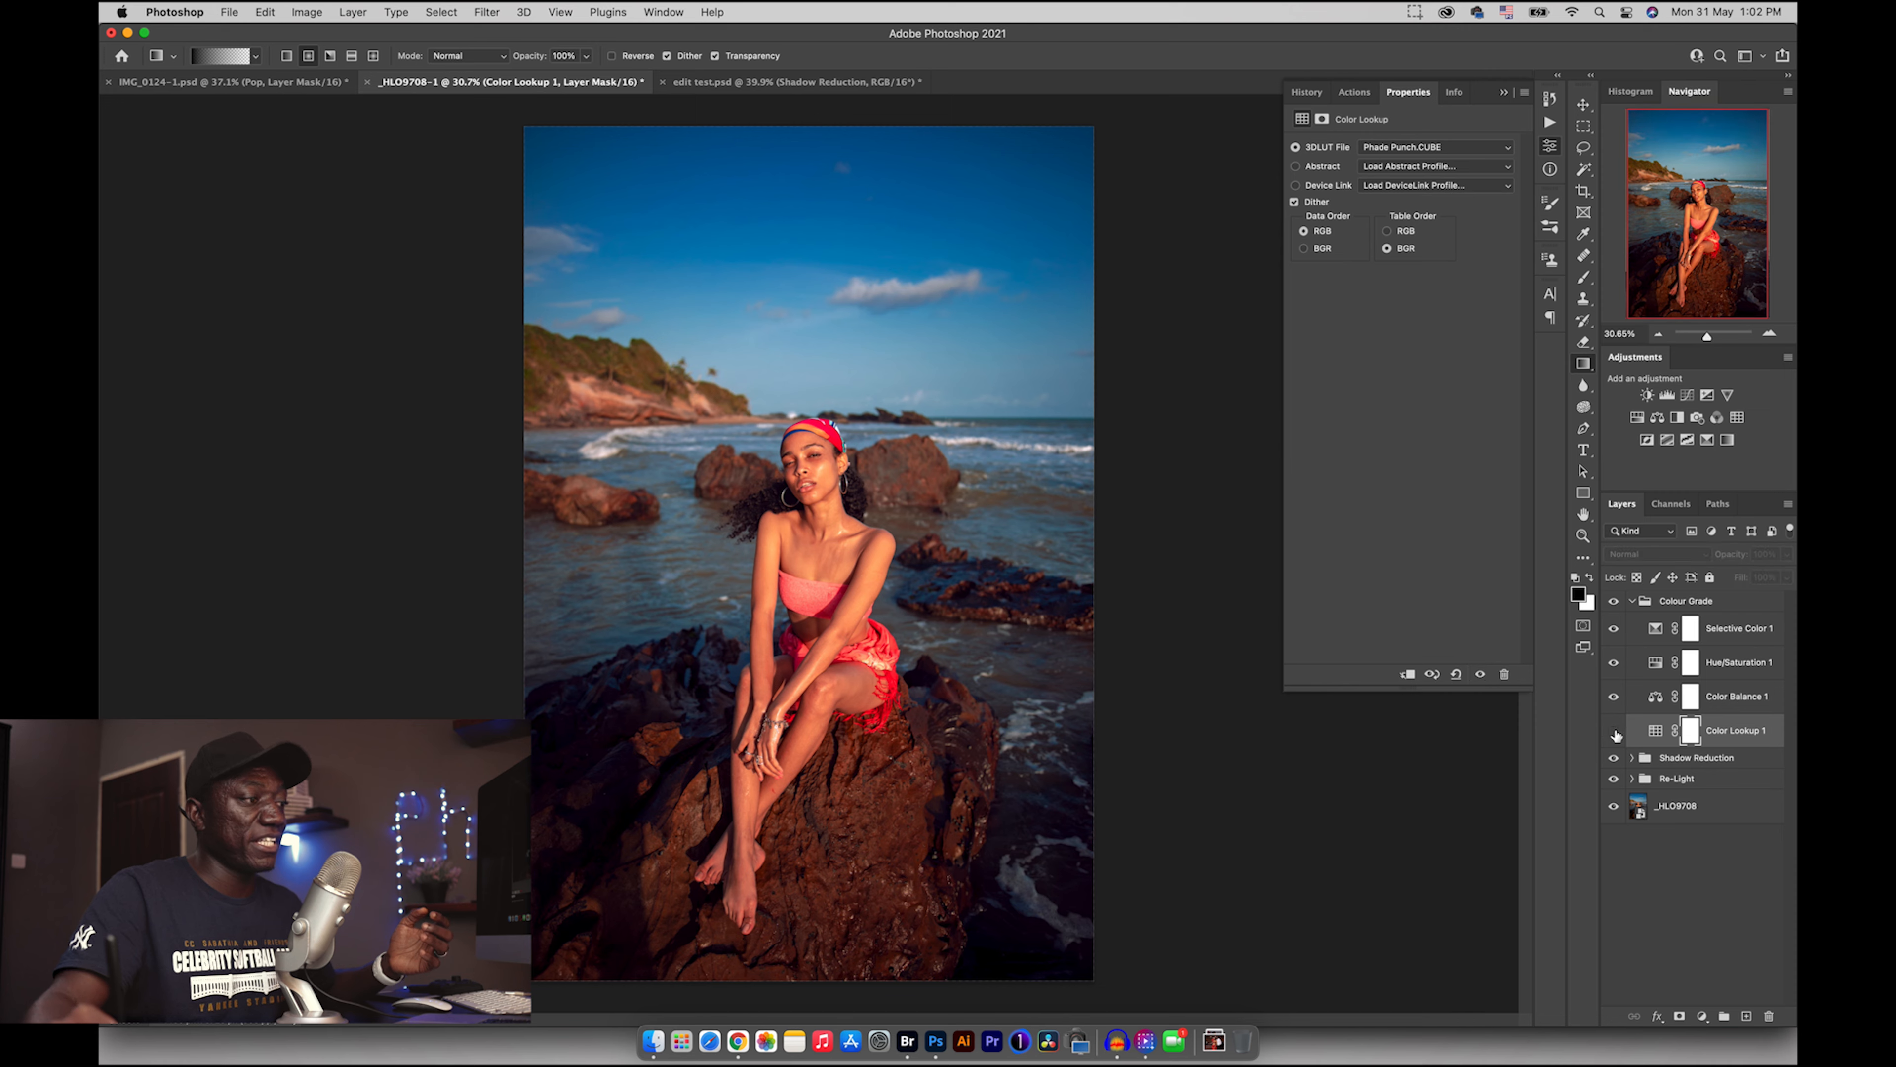
# - Collapse the Colour Grade group and compare the beach photo with and without it before switching to the IMG_0124-1.psd portrait
pyautogui.click(1632, 602)
pyautogui.click(1614, 602)
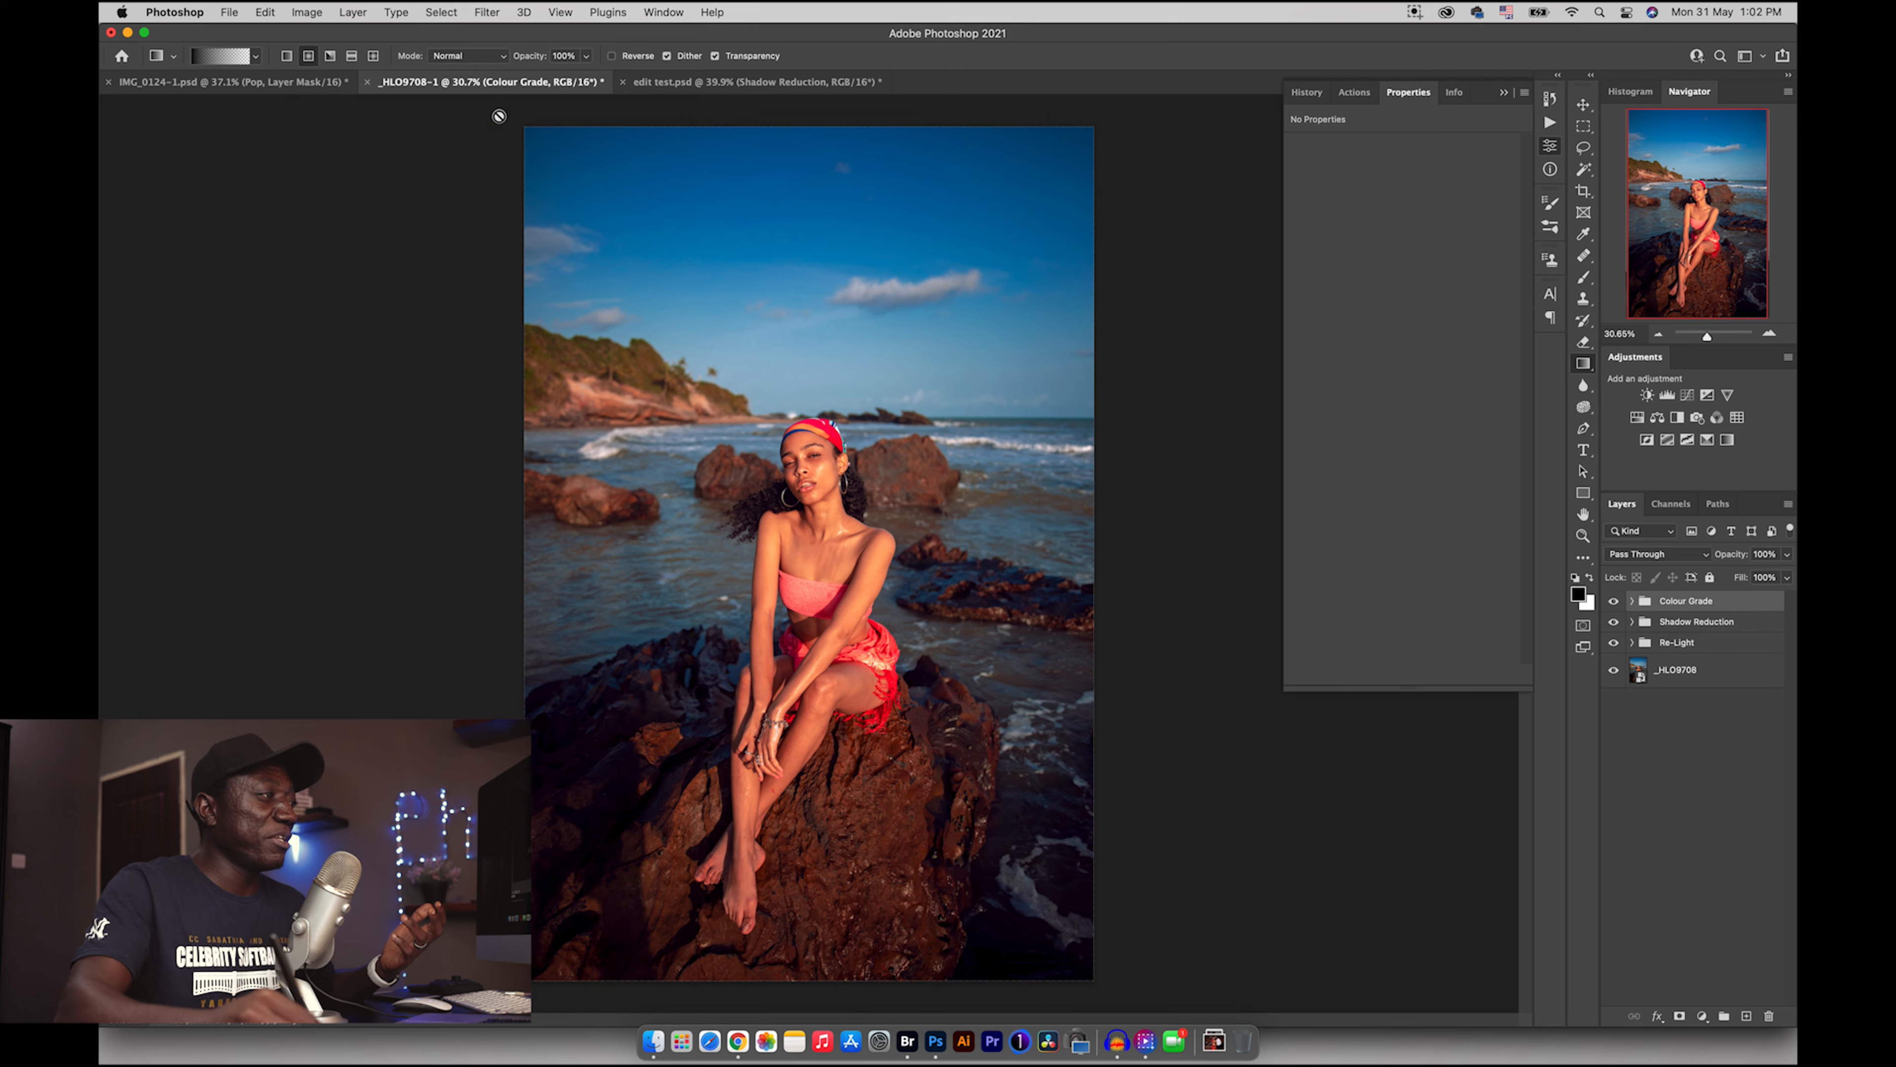
pyautogui.click(300, 83)
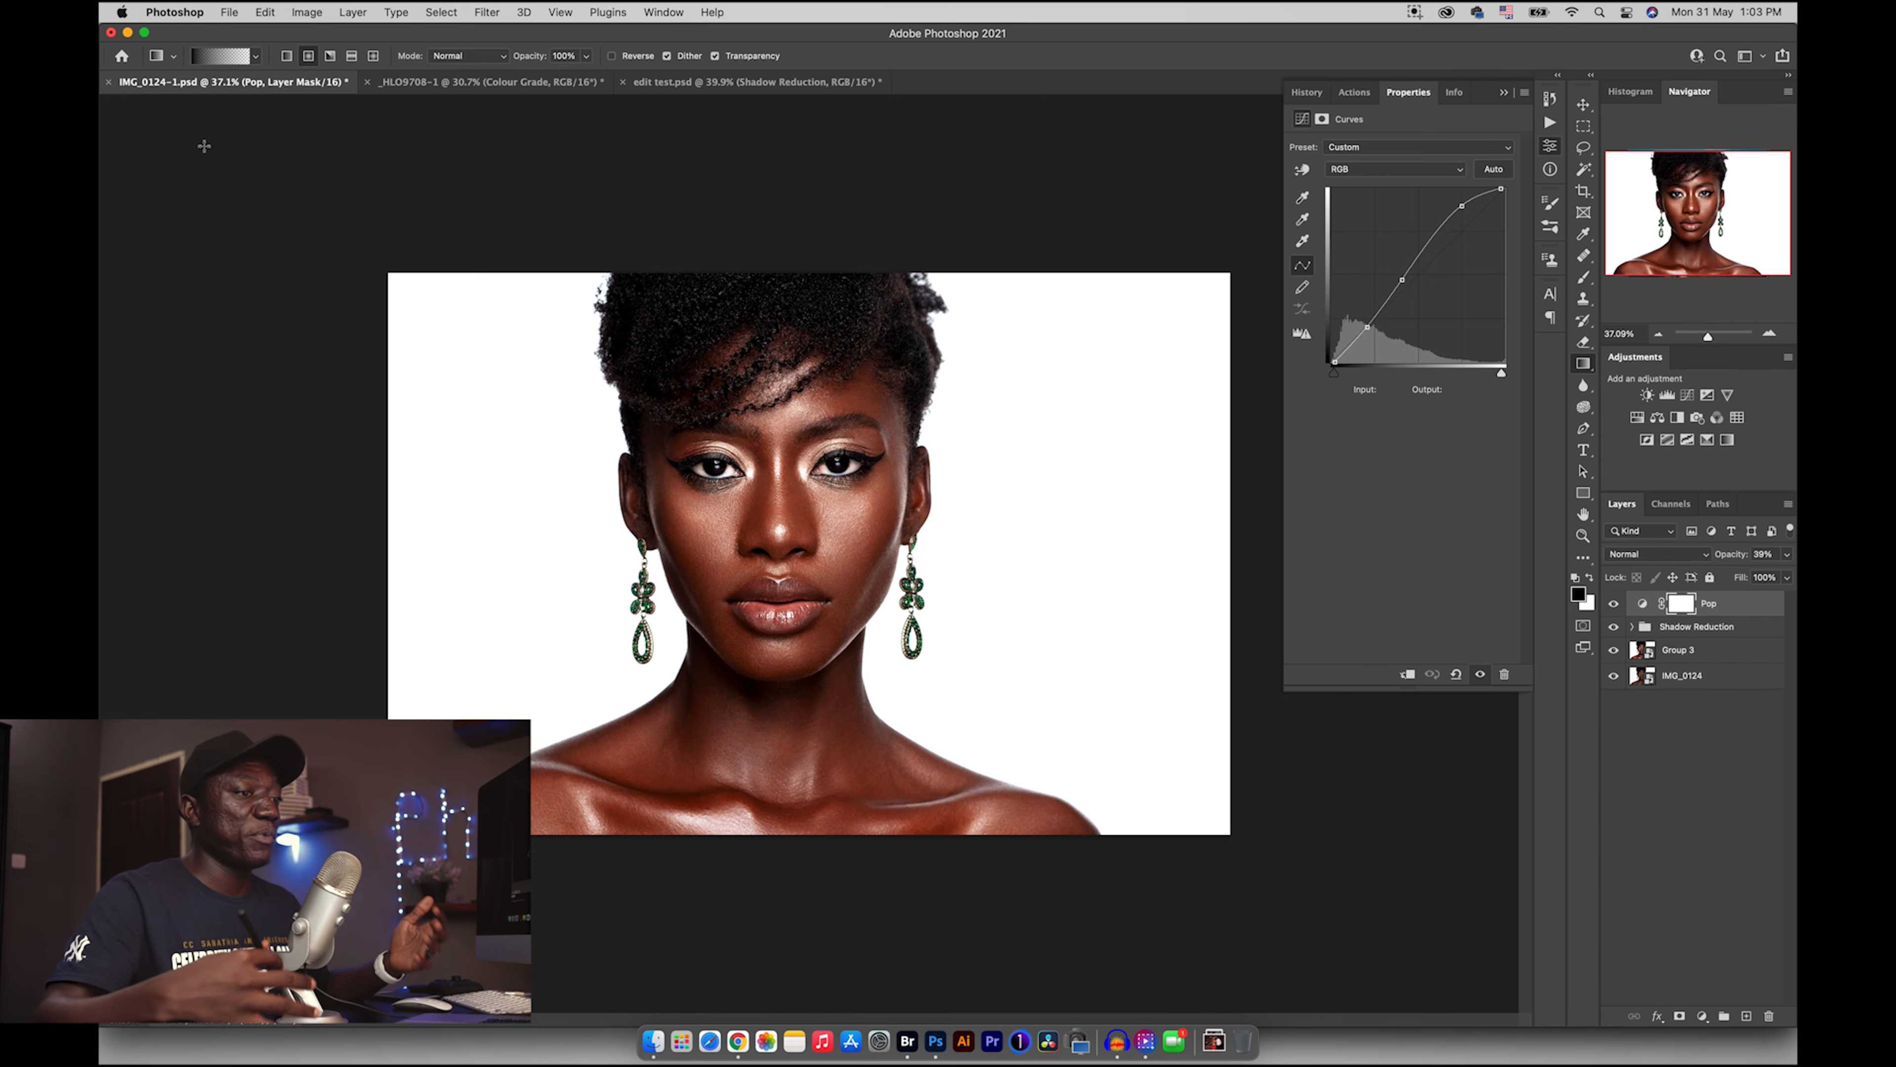